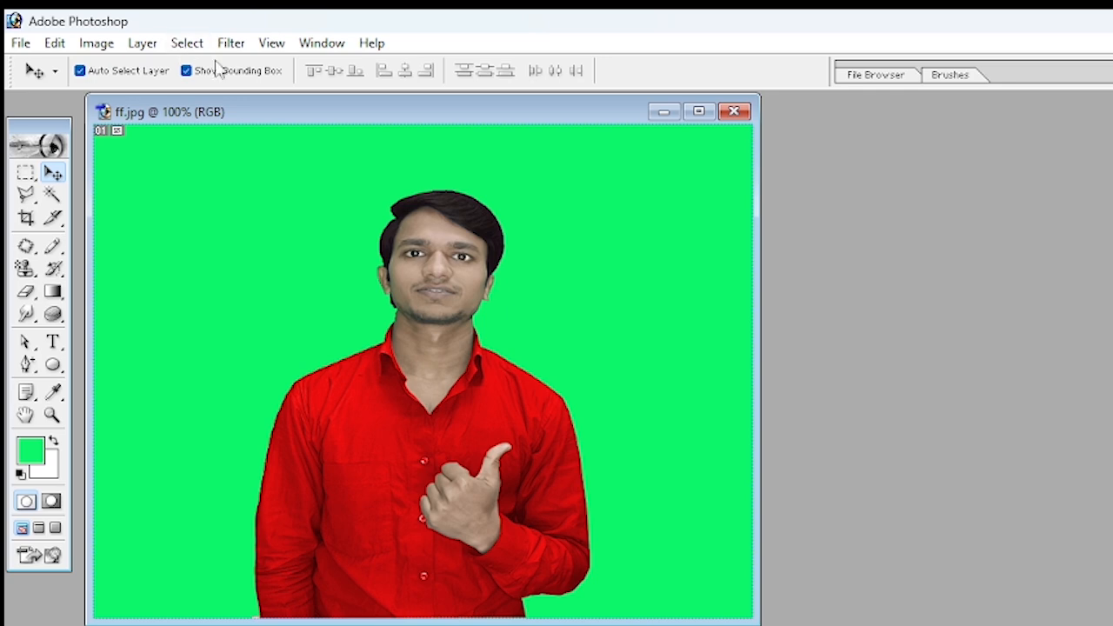
Apply a Motion Blur filter to the portrait with a 0° angle and a distance of 16 pixels.
{"action": "left_click", "coordinate": [193, 45]}
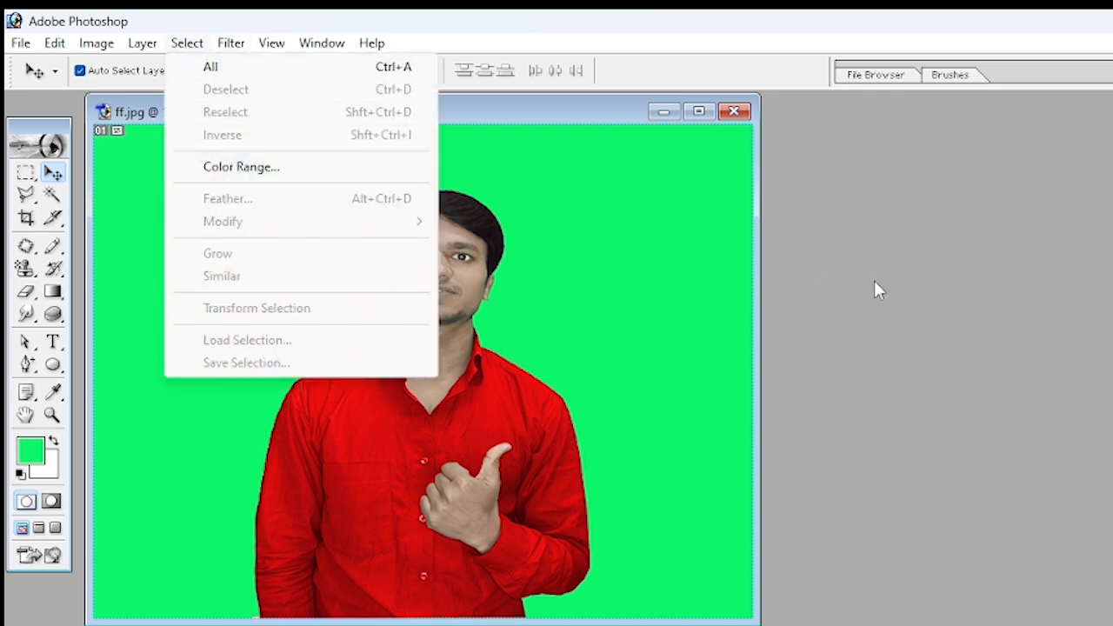
{"action": "mouse_move", "coordinate": [228, 44]}
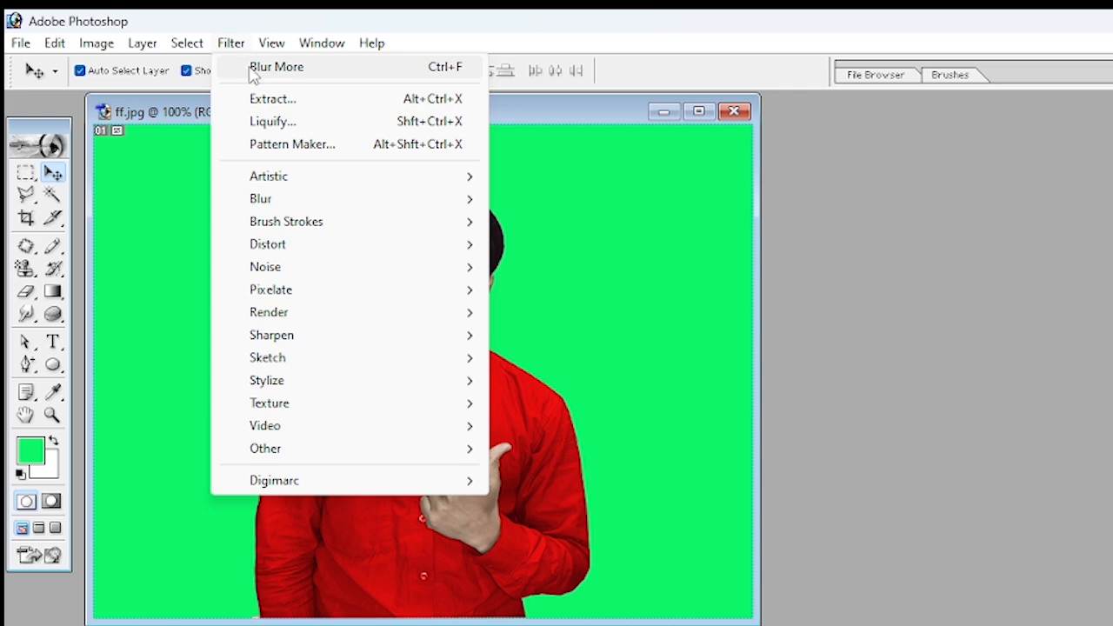
{"action": "mouse_move", "coordinate": [278, 206]}
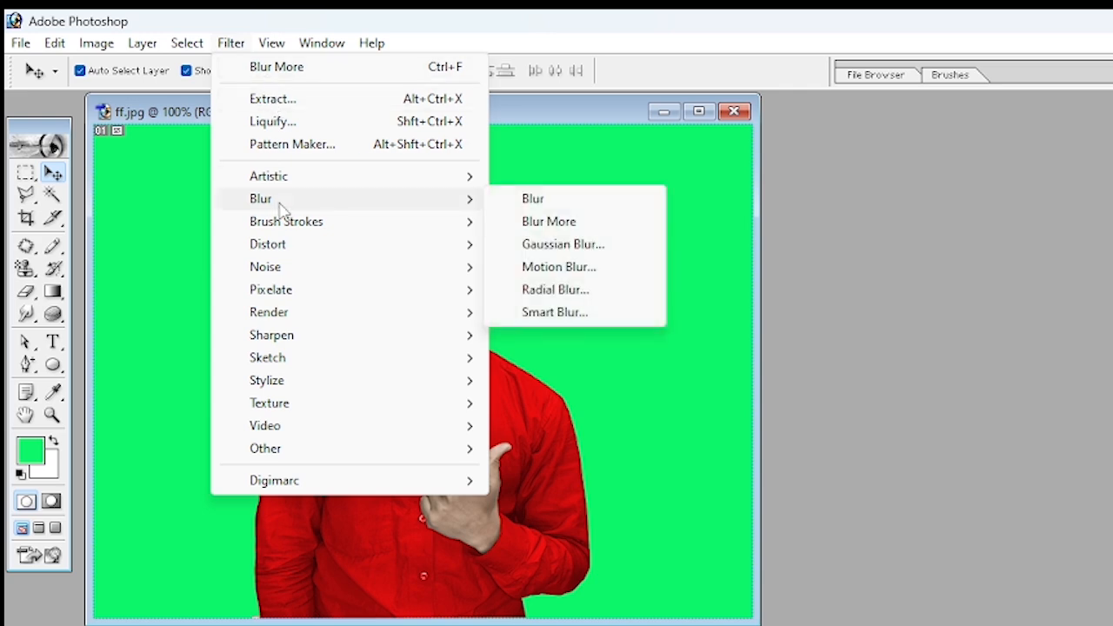
{"action": "left_click", "coordinate": [579, 266]}
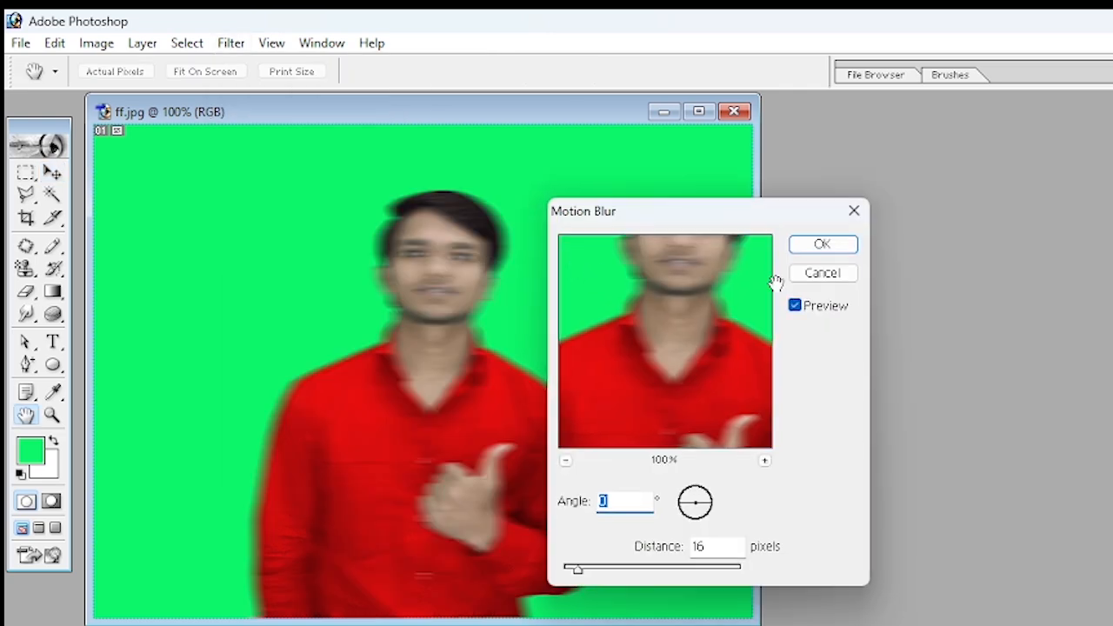
{"action": "left_click", "coordinate": [244, 45]}
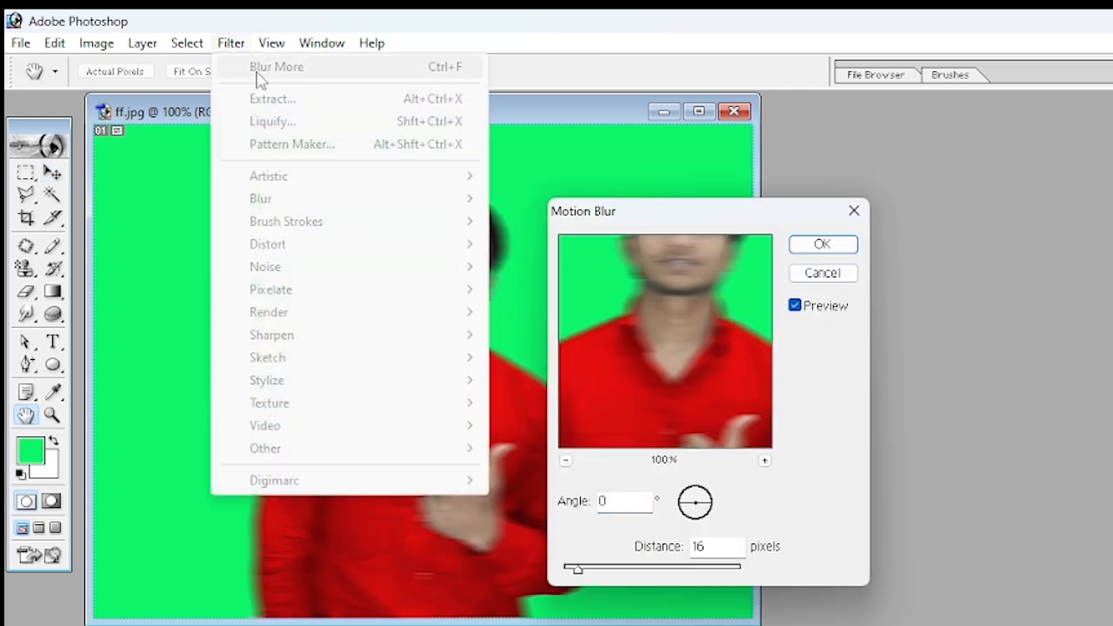
{"action": "left_click", "coordinate": [822, 244]}
{"action": "left_click", "coordinate": [822, 243]}
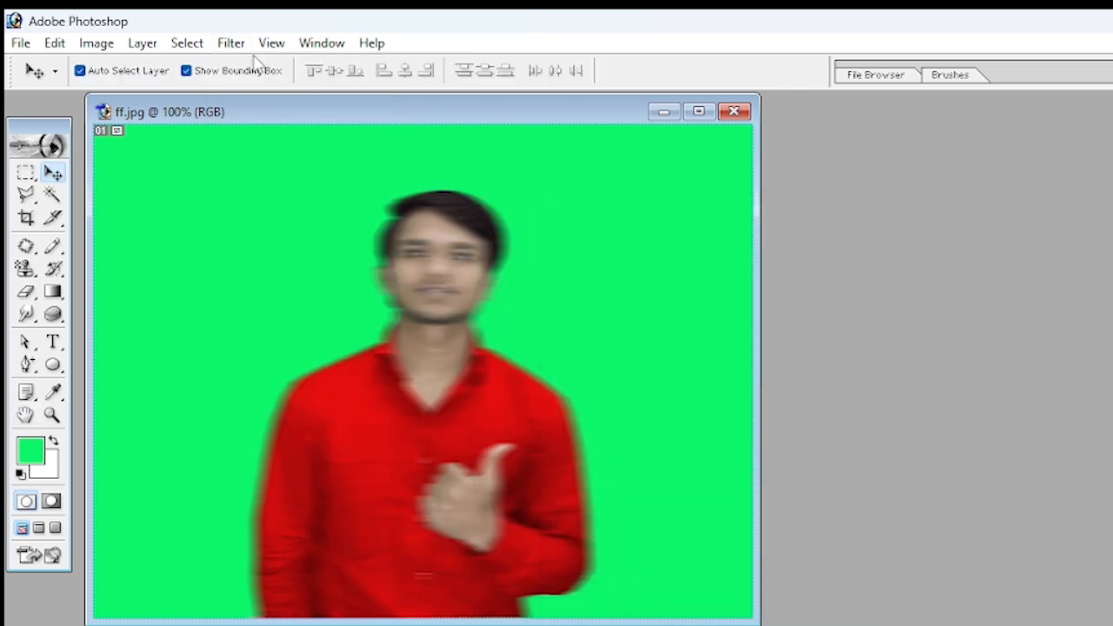
Undo the Motion Blur on the portrait.
{"action": "left_click", "coordinate": [231, 43]}
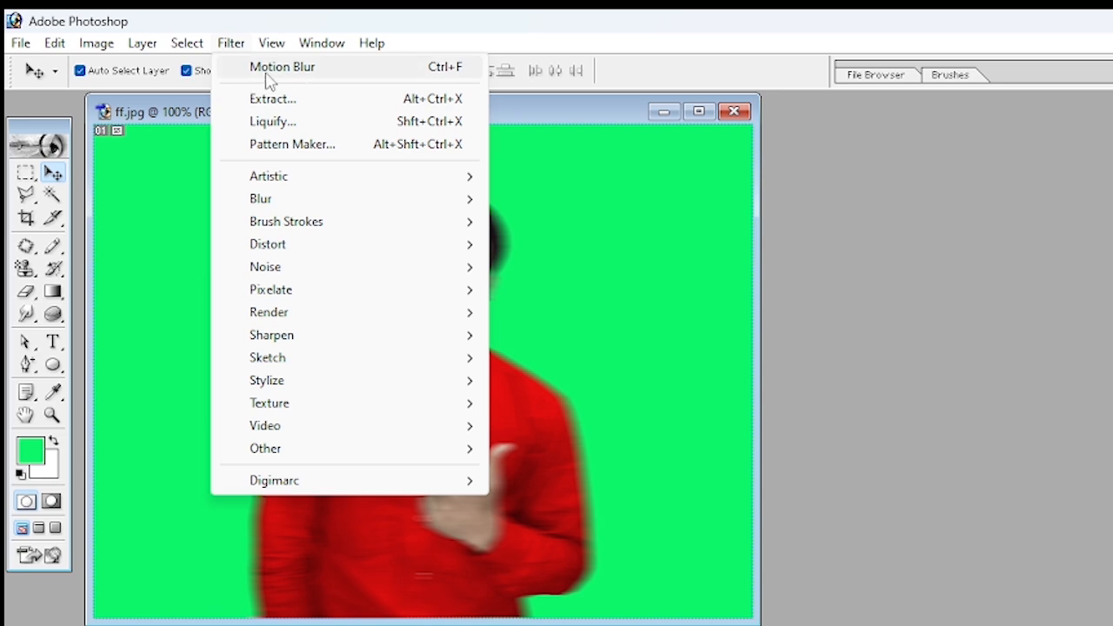
{"action": "left_click", "coordinate": [755, 232]}
{"action": "key", "text": "ctrl+z"}
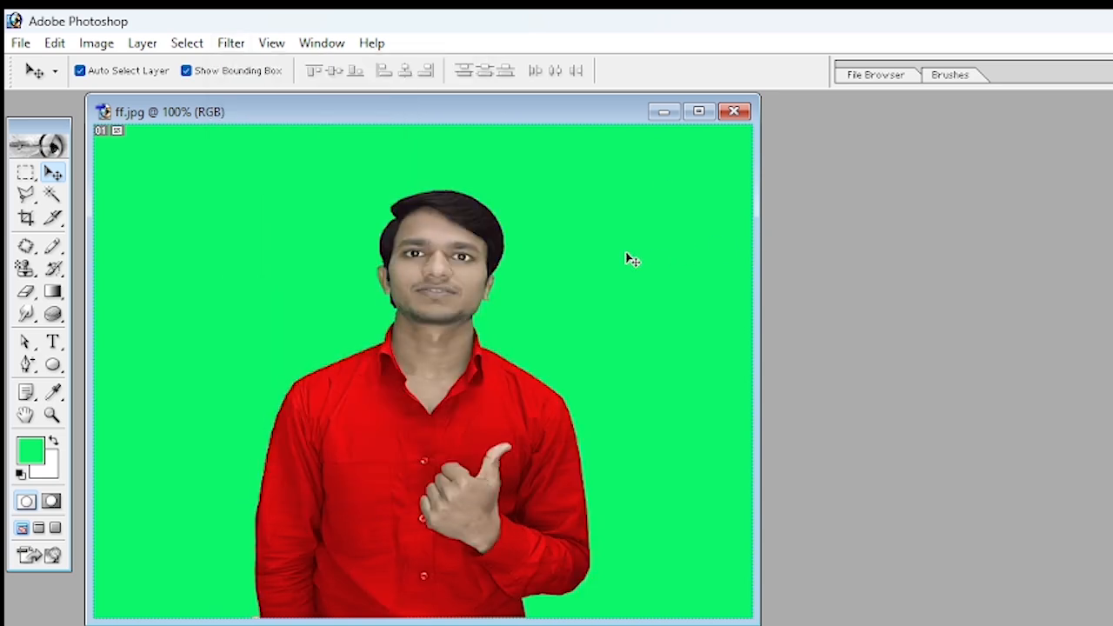
Convert the locked Background into a regular layer named Layer 0 and open the Extract filter on it.
{"action": "left_click", "coordinate": [231, 42]}
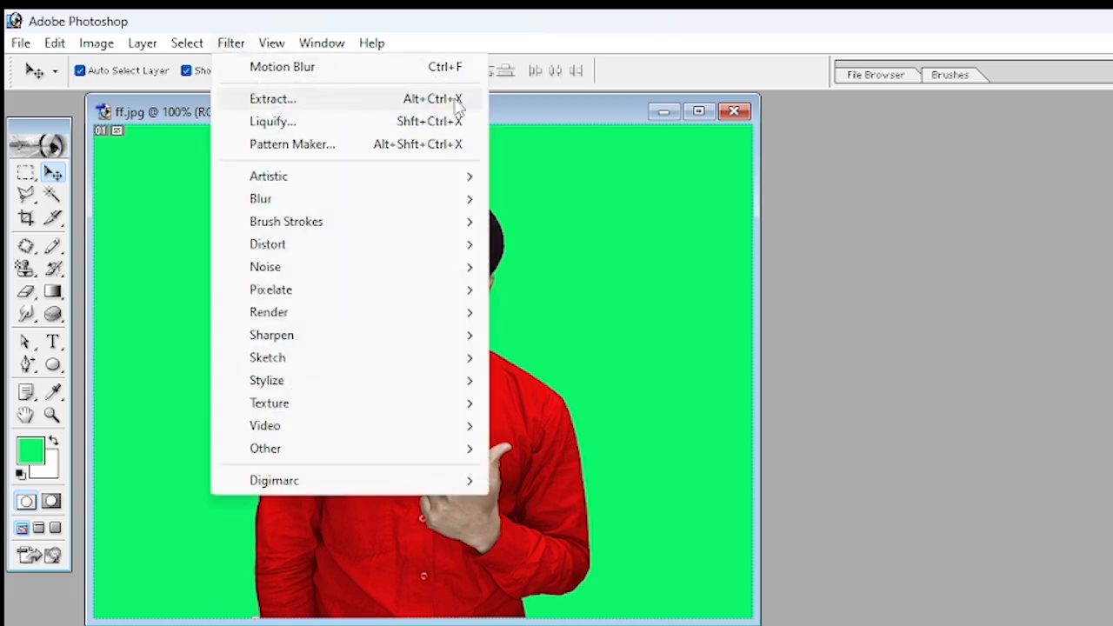
{"action": "left_click", "coordinate": [652, 187]}
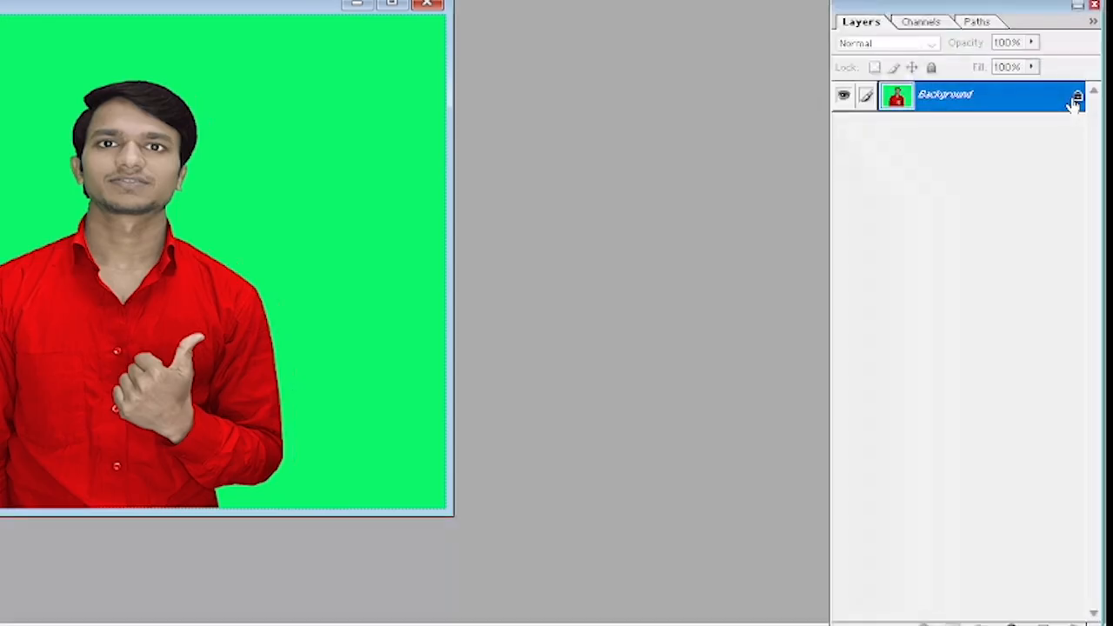
{"action": "double_click", "coordinate": [1075, 98]}
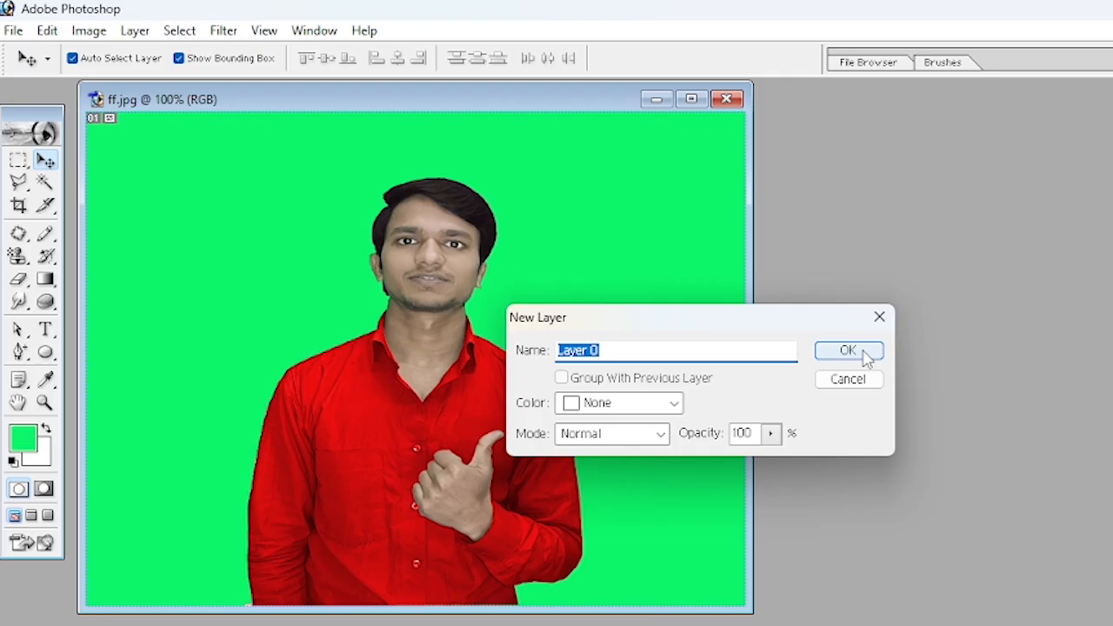
{"action": "left_click", "coordinate": [562, 257]}
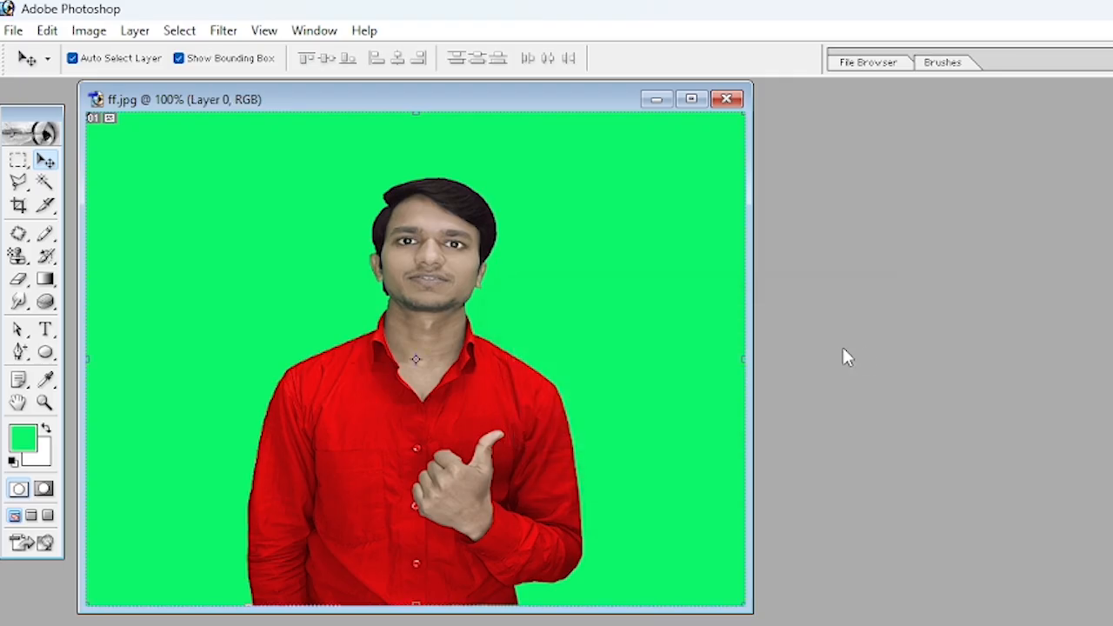
{"action": "left_click", "coordinate": [227, 35]}
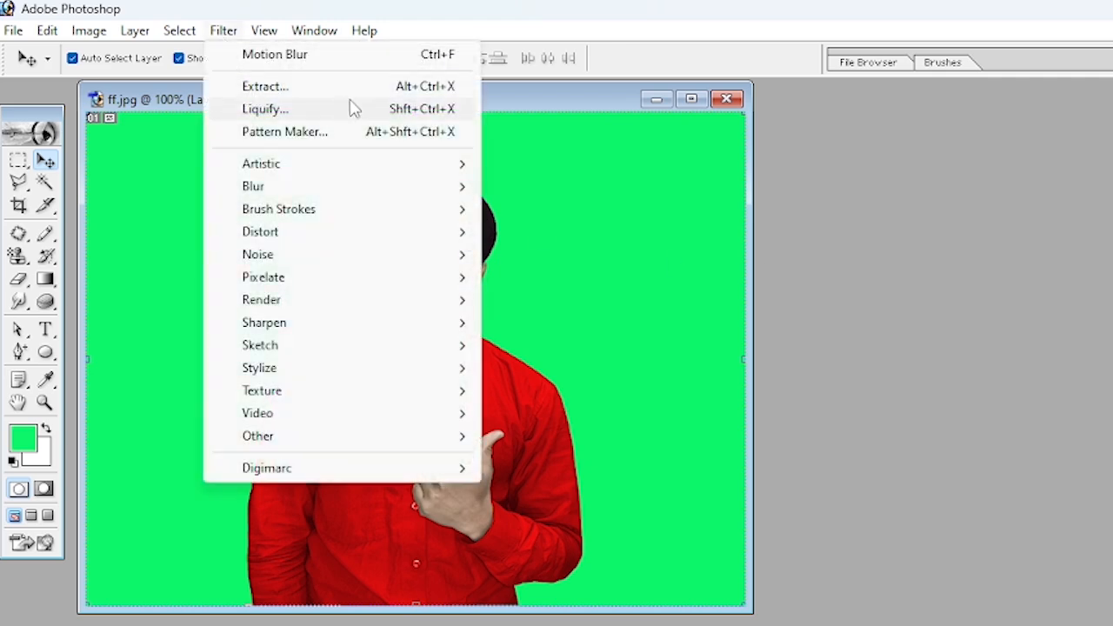
{"action": "left_click", "coordinate": [417, 89]}
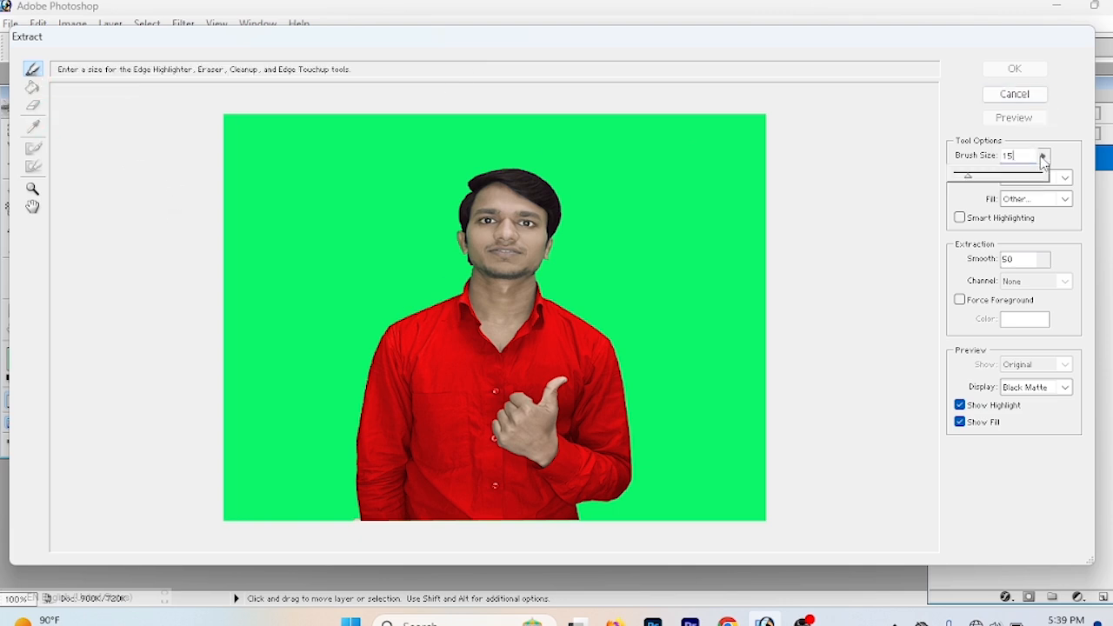
Paint a large blue edge highlight over the background and the man's raised-thumb side using a brush size of 413.
{"action": "left_click_drag", "start_coordinate": [660, 215], "coordinate": [691, 261]}
{"action": "left_click", "coordinate": [1043, 156]}
{"action": "left_click", "coordinate": [1022, 178]}
{"action": "left_click_drag", "start_coordinate": [715, 202], "coordinate": [721, 295]}
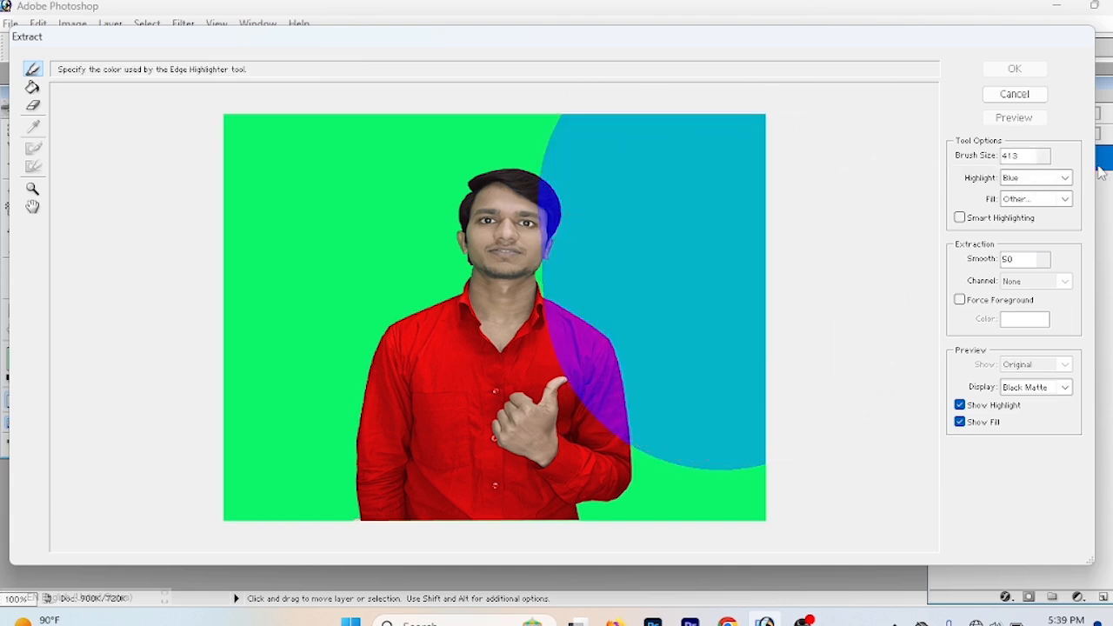
Set the brush size to 18 and switch the highlight colour to Green, followed by Red.
{"action": "left_click", "coordinate": [1044, 156]}
{"action": "left_click_drag", "start_coordinate": [1034, 175], "coordinate": [967, 181]}
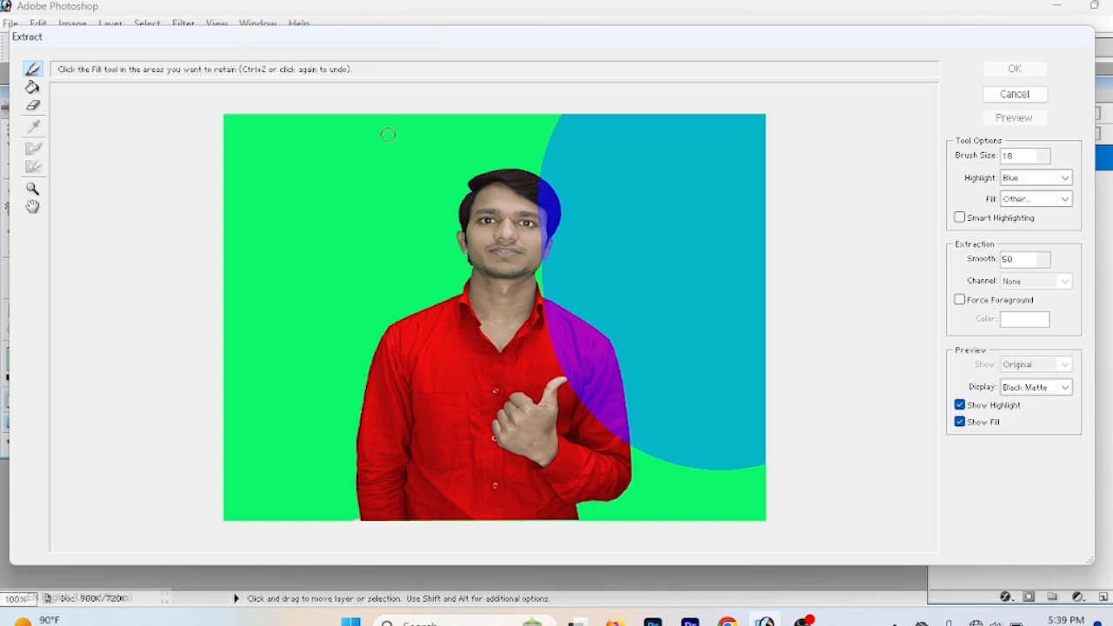
{"action": "left_click", "coordinate": [1064, 179]}
{"action": "left_click", "coordinate": [1055, 205]}
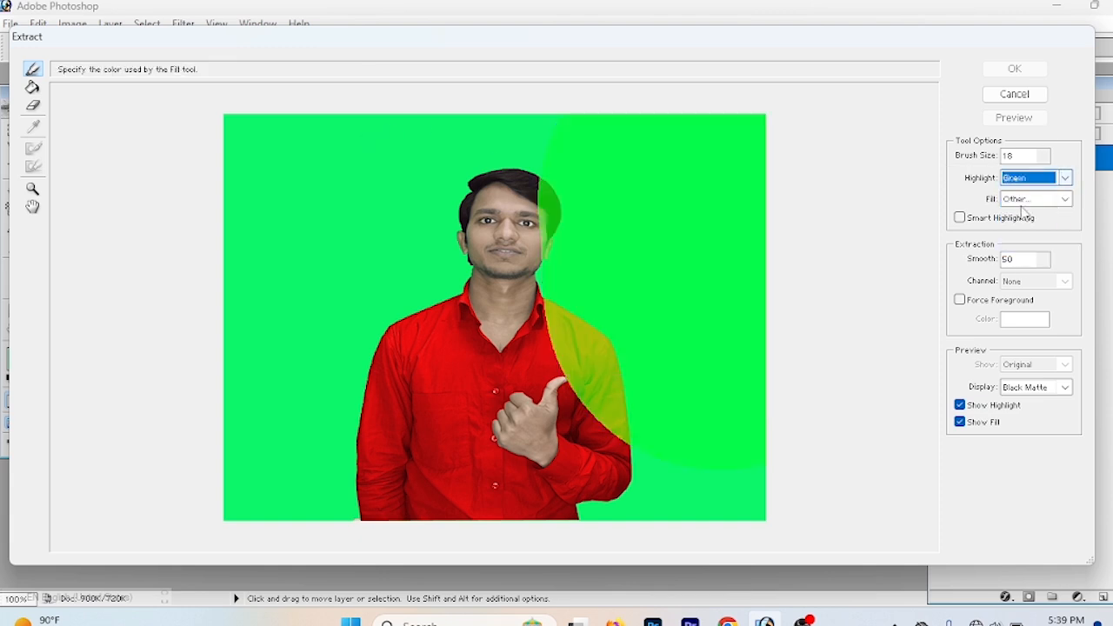
{"action": "left_click", "coordinate": [1065, 177]}
{"action": "left_click", "coordinate": [1026, 192]}
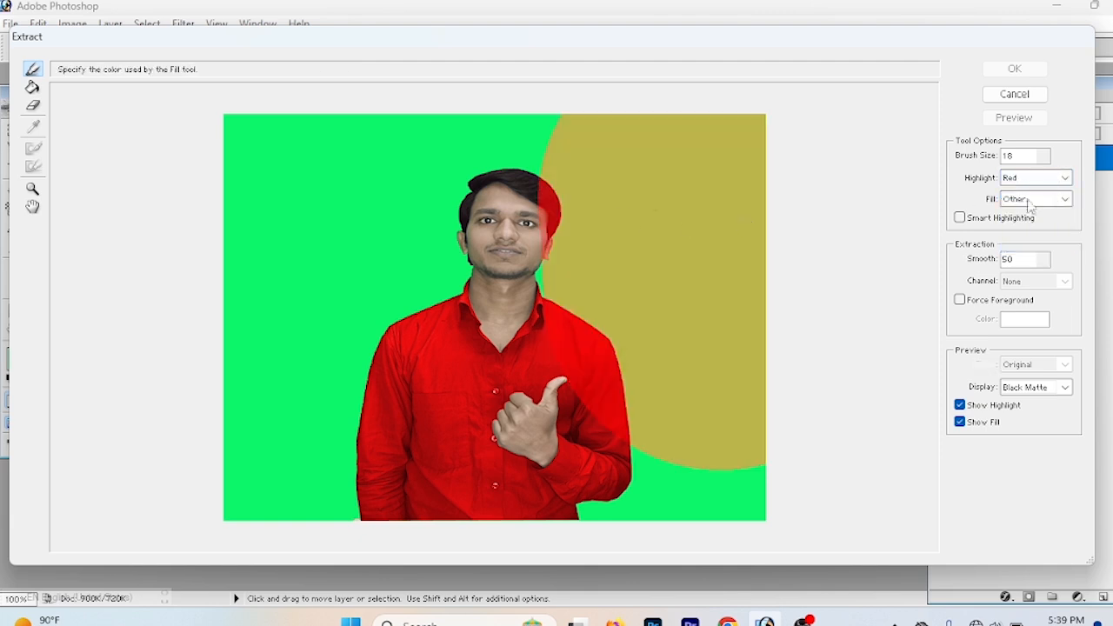
Choose a custom yellow-orange colour for the highlight and set the fill colour to Blue.
{"action": "left_click", "coordinate": [1043, 179]}
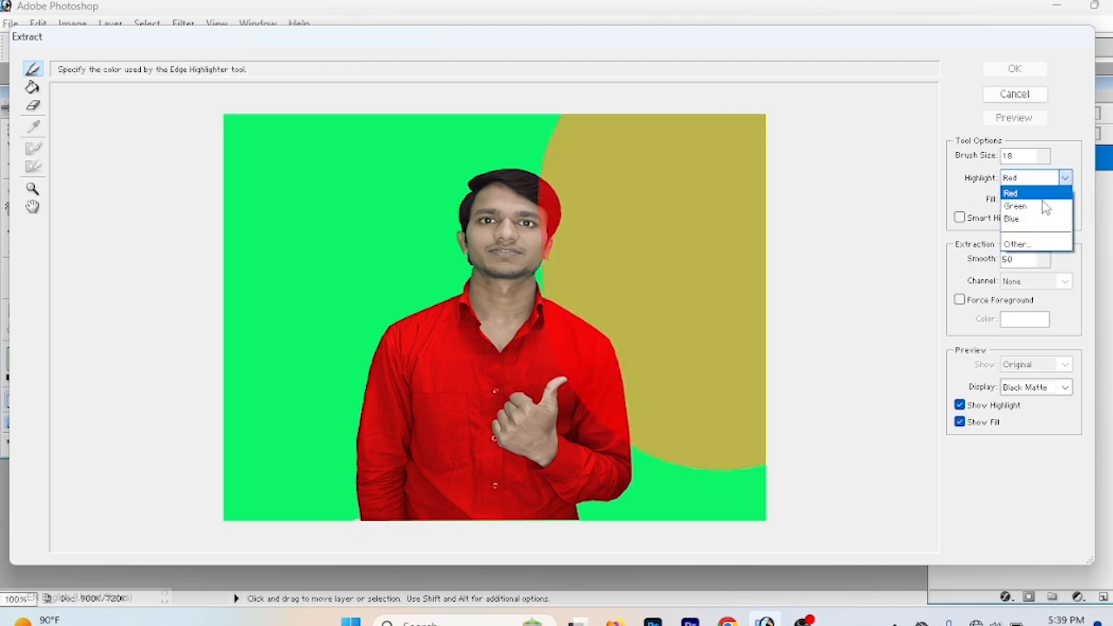
{"action": "left_click", "coordinate": [1031, 250]}
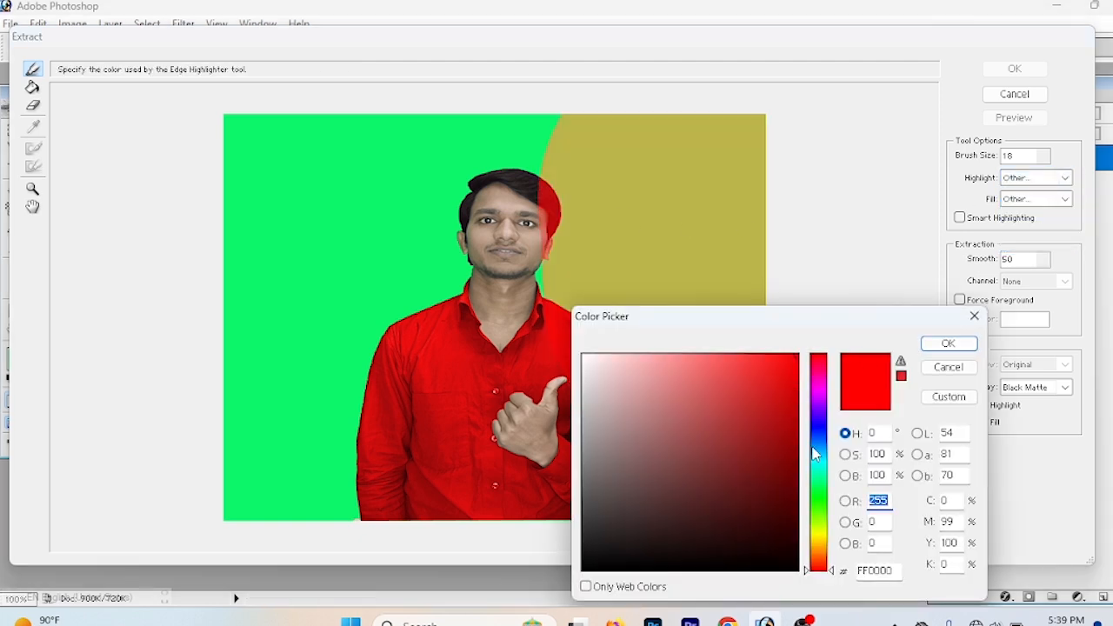
{"action": "left_click", "coordinate": [818, 532]}
{"action": "left_click", "coordinate": [947, 341]}
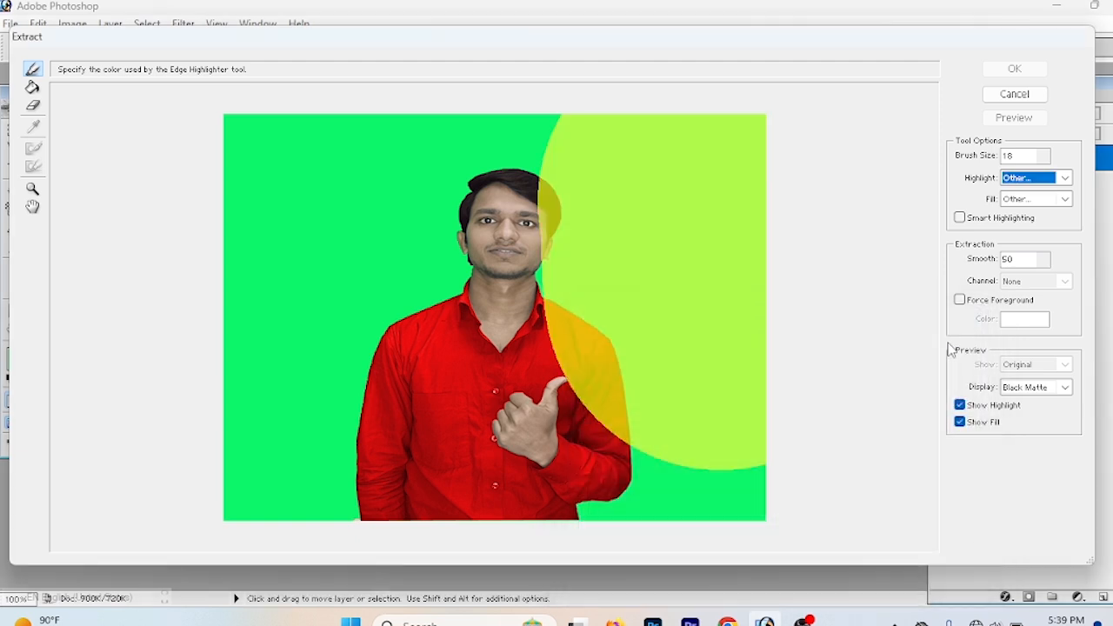
{"action": "left_click", "coordinate": [1064, 199]}
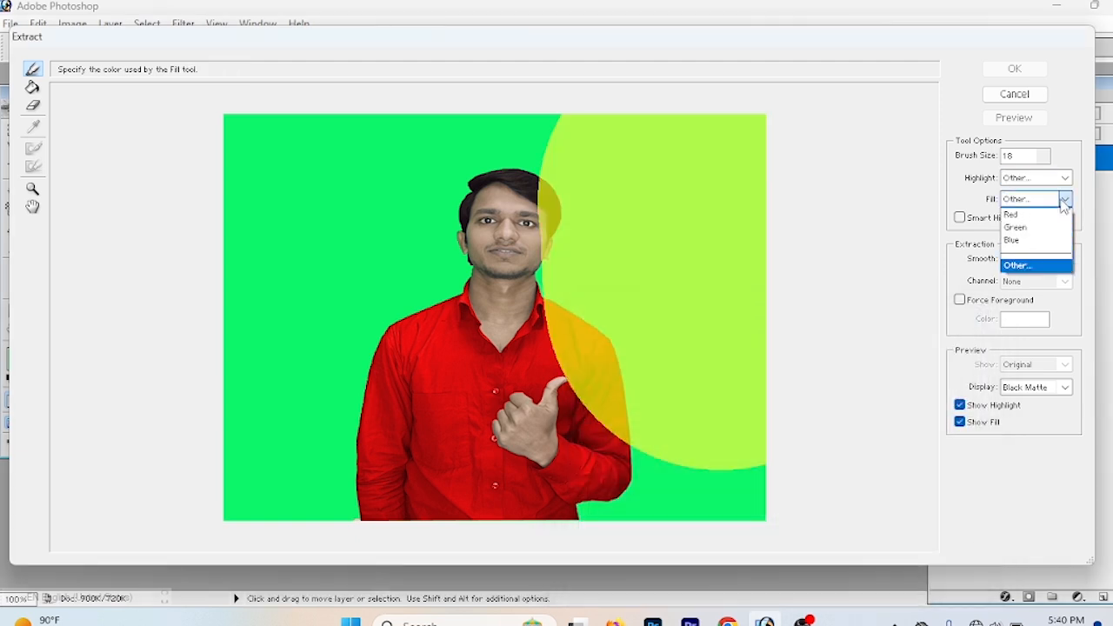
{"action": "left_click", "coordinate": [1048, 241]}
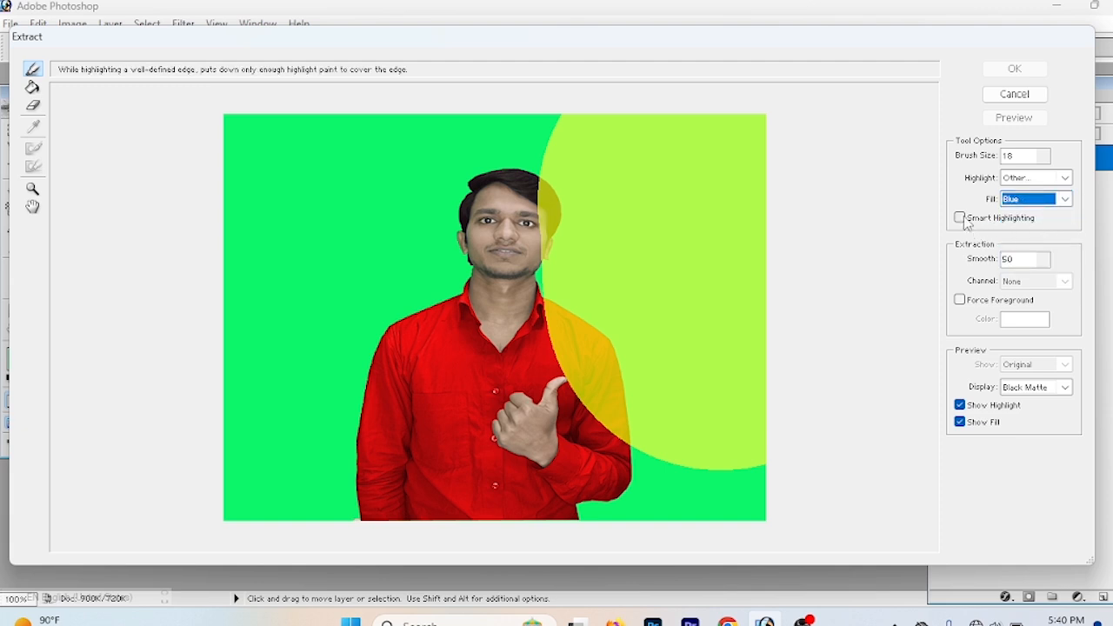
Switch Smart Highlighting on and off again, and reset all Extract settings and painted highlights.
{"action": "left_click", "coordinate": [960, 218]}
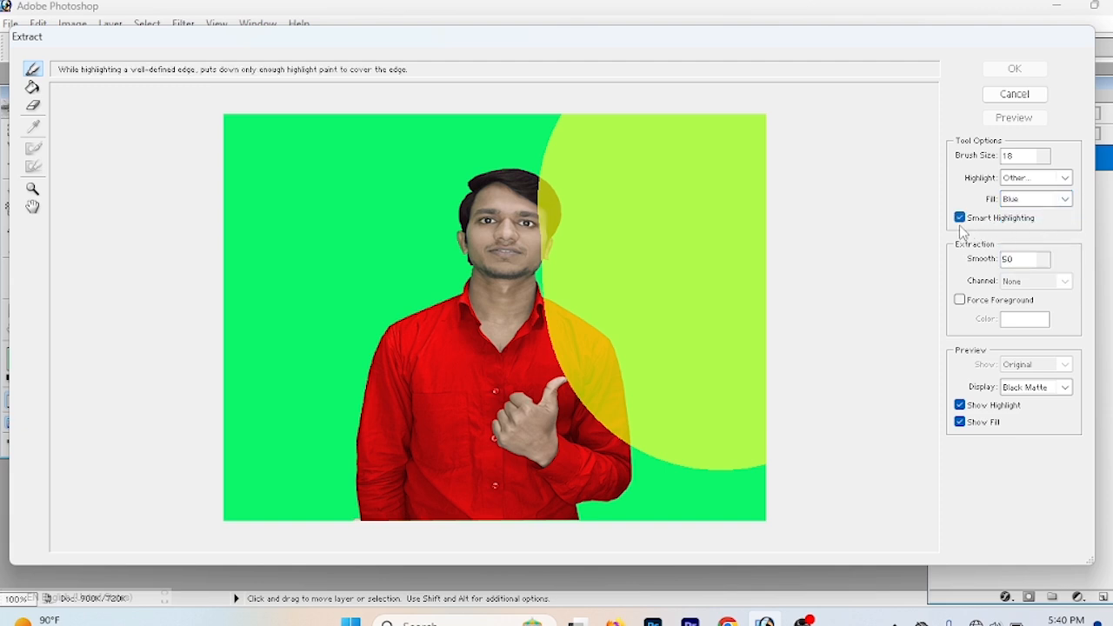
{"action": "left_click", "coordinate": [960, 217]}
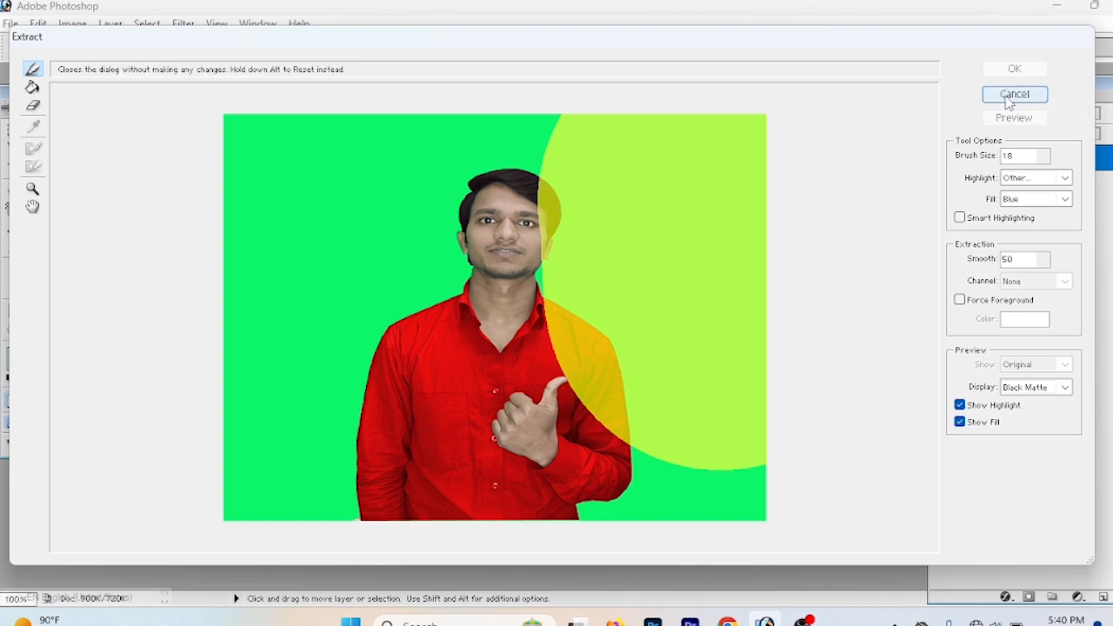
{"action": "left_click", "coordinate": [1009, 97], "text": "alt"}
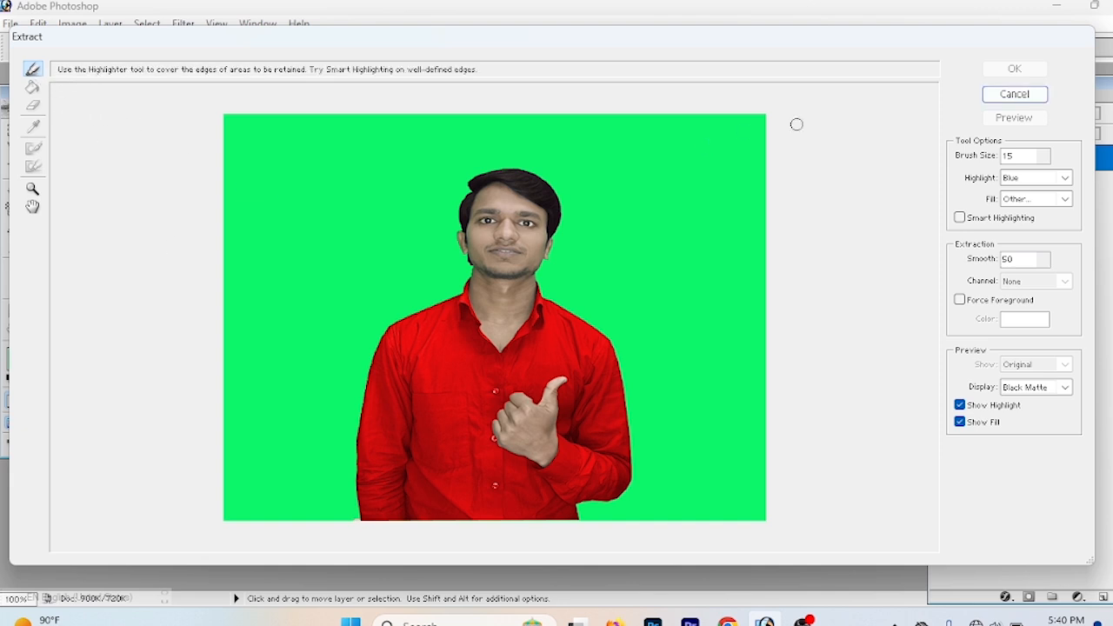
Trace the man's outline with the Edge Highlighter at brush size 15, from one sleeve around the head to the opposite hem.
{"action": "left_click", "coordinate": [1043, 154]}
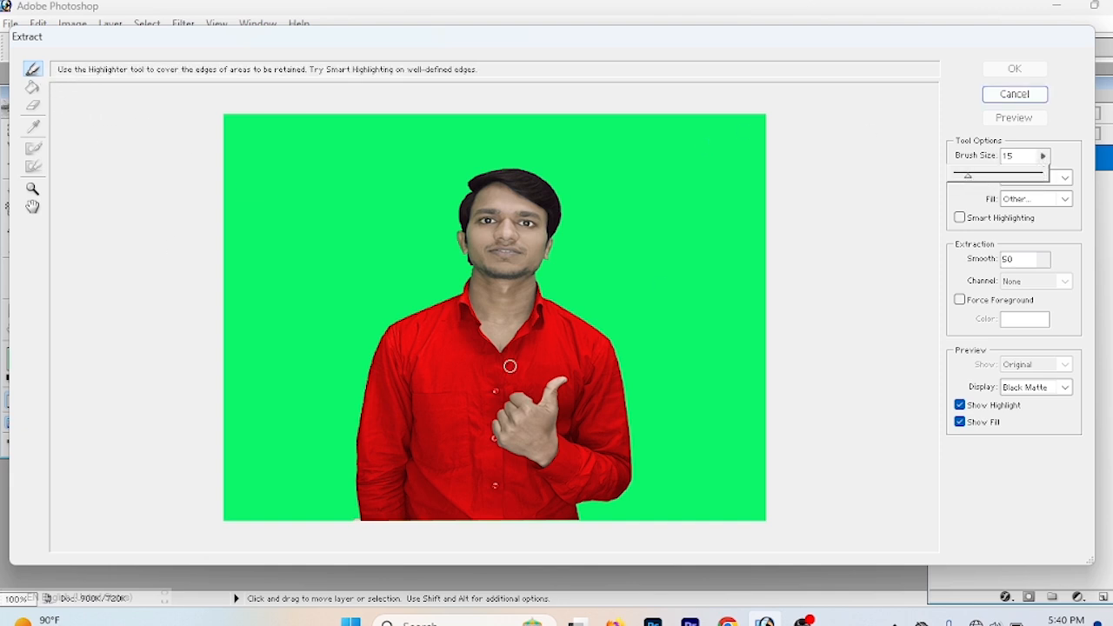
{"action": "key", "text": "g"}
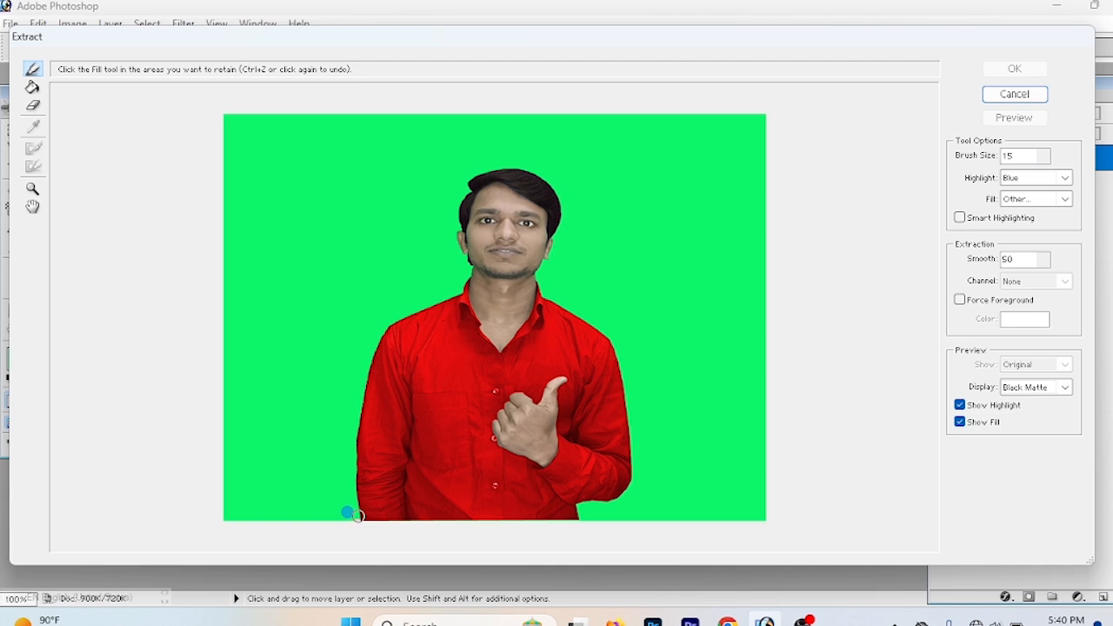
{"action": "key", "text": "b"}
{"action": "mouse_move", "coordinate": [350, 513]}
{"action": "left_mouse_down"}
{"action": "mouse_move", "coordinate": [356, 397]}
{"action": "mouse_move", "coordinate": [384, 327]}
{"action": "mouse_move", "coordinate": [474, 270]}
{"action": "left_mouse_up"}
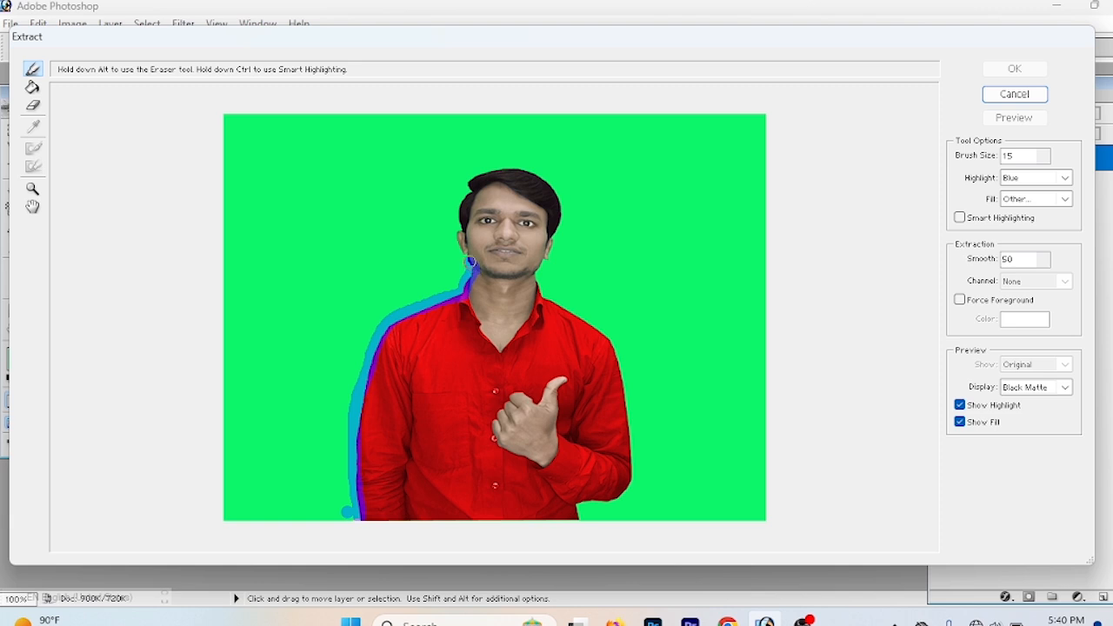
{"action": "left_click_drag", "start_coordinate": [454, 212], "coordinate": [458, 192]}
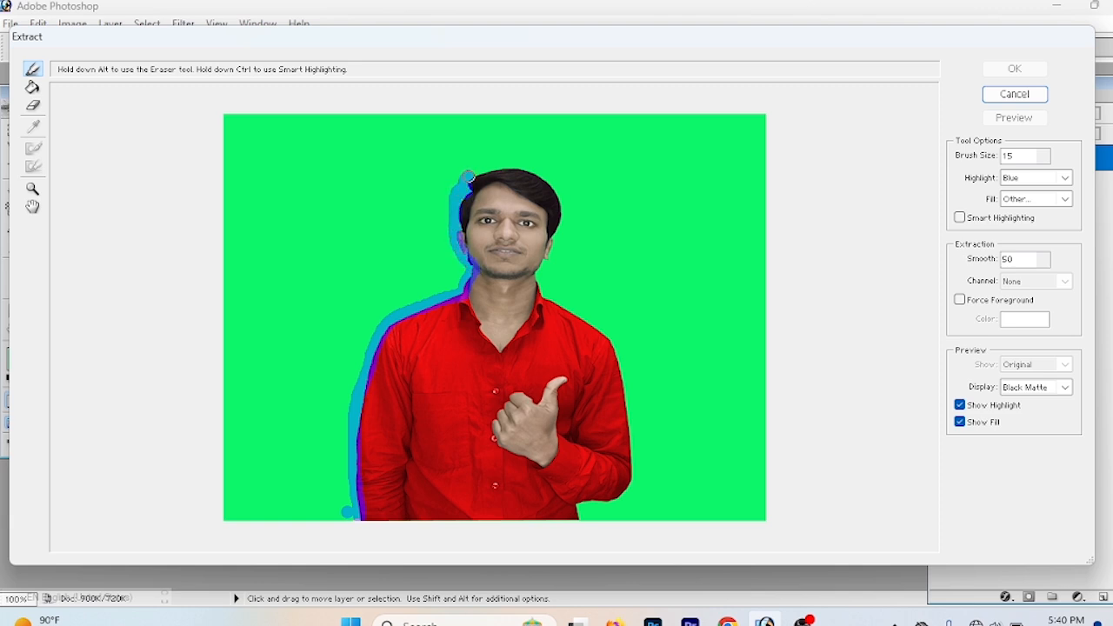
{"action": "mouse_move", "coordinate": [486, 170]}
{"action": "left_mouse_down"}
{"action": "mouse_move", "coordinate": [522, 169]}
{"action": "mouse_move", "coordinate": [563, 199]}
{"action": "mouse_move", "coordinate": [542, 278]}
{"action": "mouse_move", "coordinate": [619, 362]}
{"action": "mouse_move", "coordinate": [632, 466]}
{"action": "mouse_move", "coordinate": [610, 499]}
{"action": "mouse_move", "coordinate": [576, 505]}
{"action": "mouse_move", "coordinate": [572, 518]}
{"action": "left_mouse_up"}
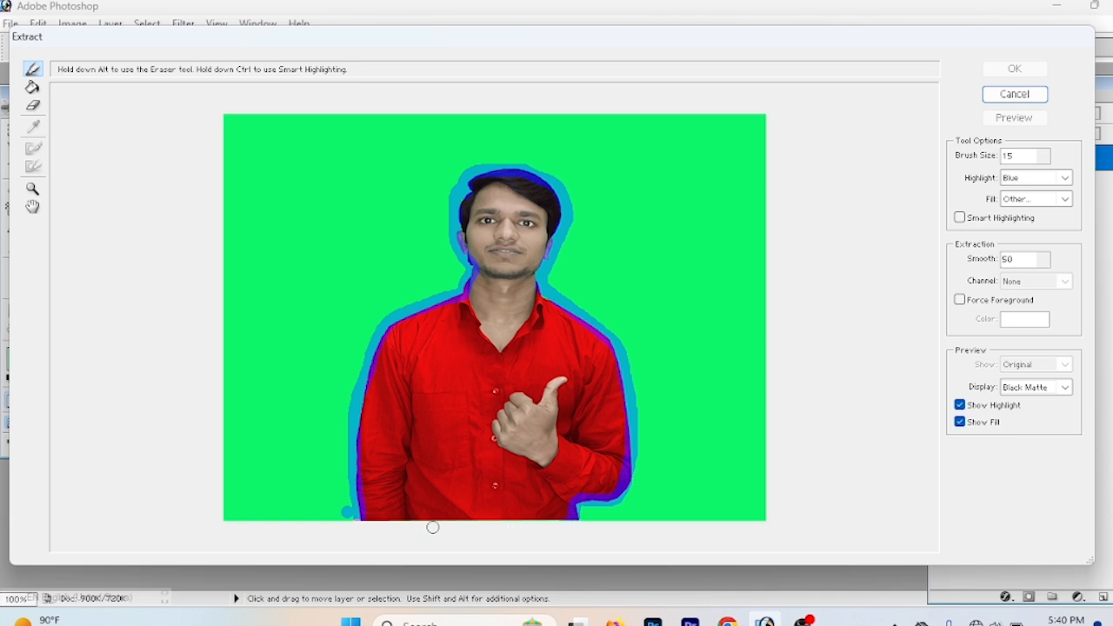
{"action": "left_click_drag", "start_coordinate": [346, 511], "coordinate": [322, 514]}
Erase the excess highlight covering the hair at the top of the man's head with the Eraser tool.
{"action": "key", "text": "g"}
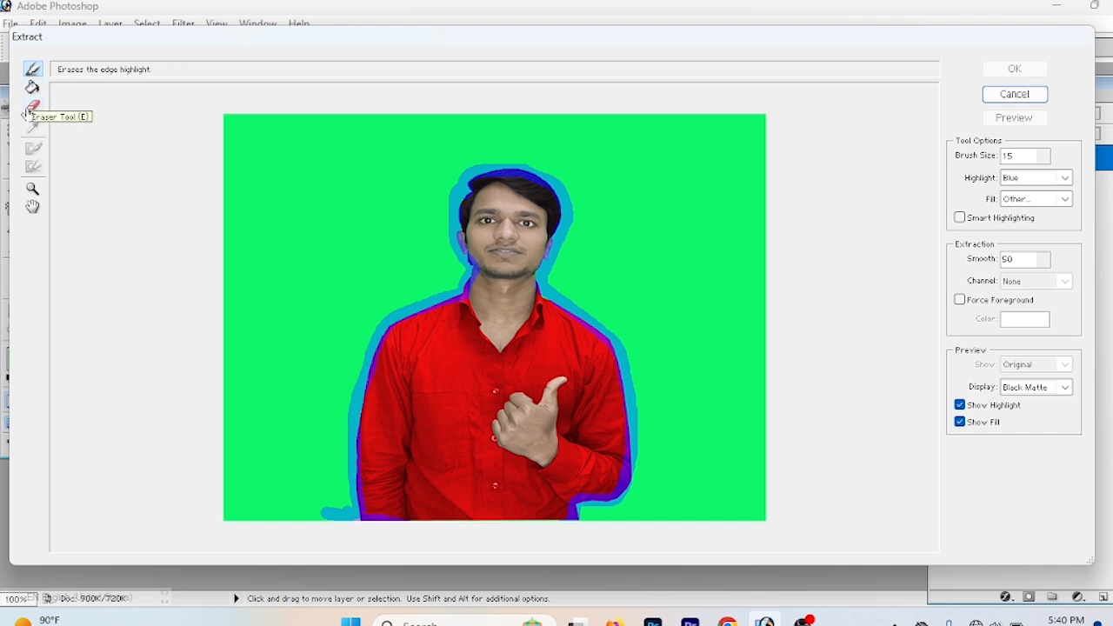
{"action": "key", "text": "ctrl+plus"}
{"action": "left_click", "coordinate": [31, 108]}
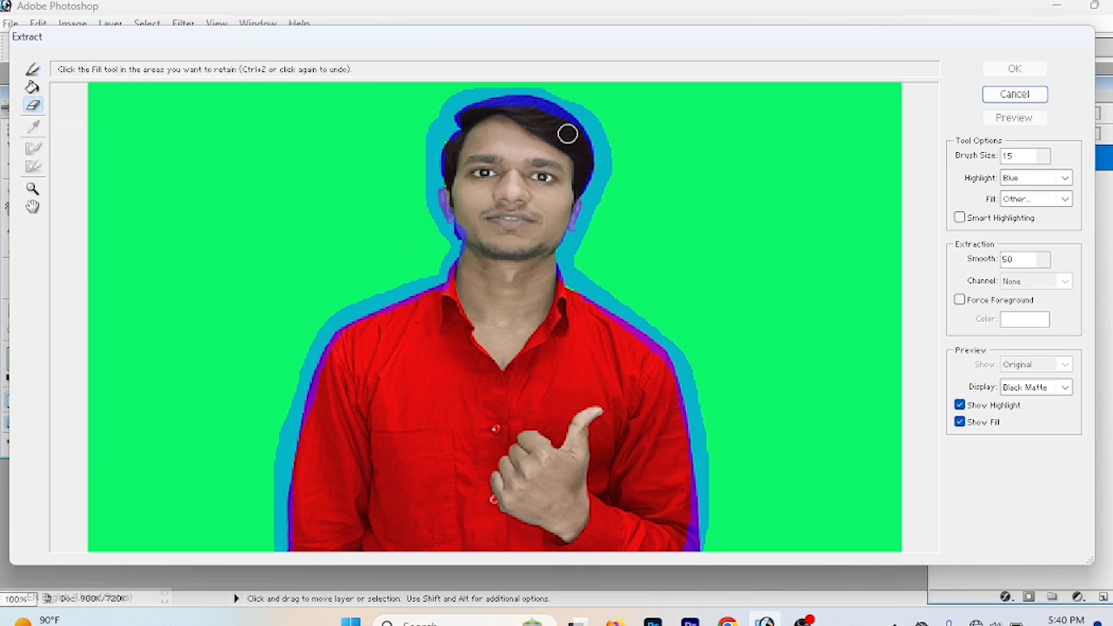
{"action": "mouse_move", "coordinate": [482, 116]}
{"action": "left_mouse_down"}
{"action": "mouse_move", "coordinate": [554, 120]}
{"action": "mouse_move", "coordinate": [477, 113]}
{"action": "left_mouse_up"}
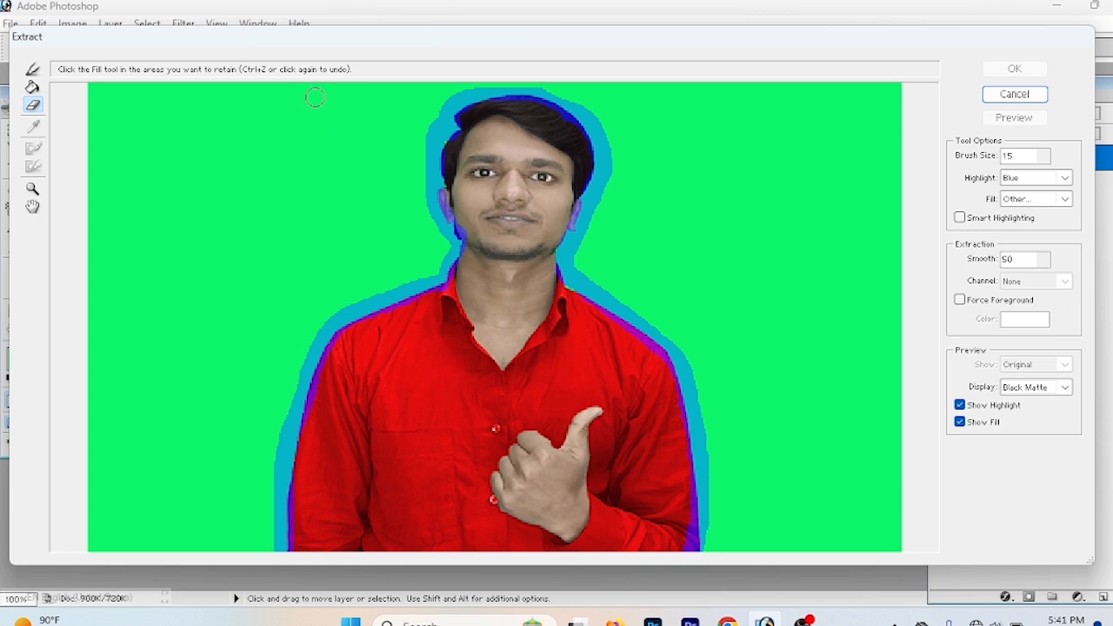
Fill the area inside the highlighted outline to mark the man as the part to retain.
{"action": "left_click", "coordinate": [32, 87]}
{"action": "left_click", "coordinate": [555, 423]}
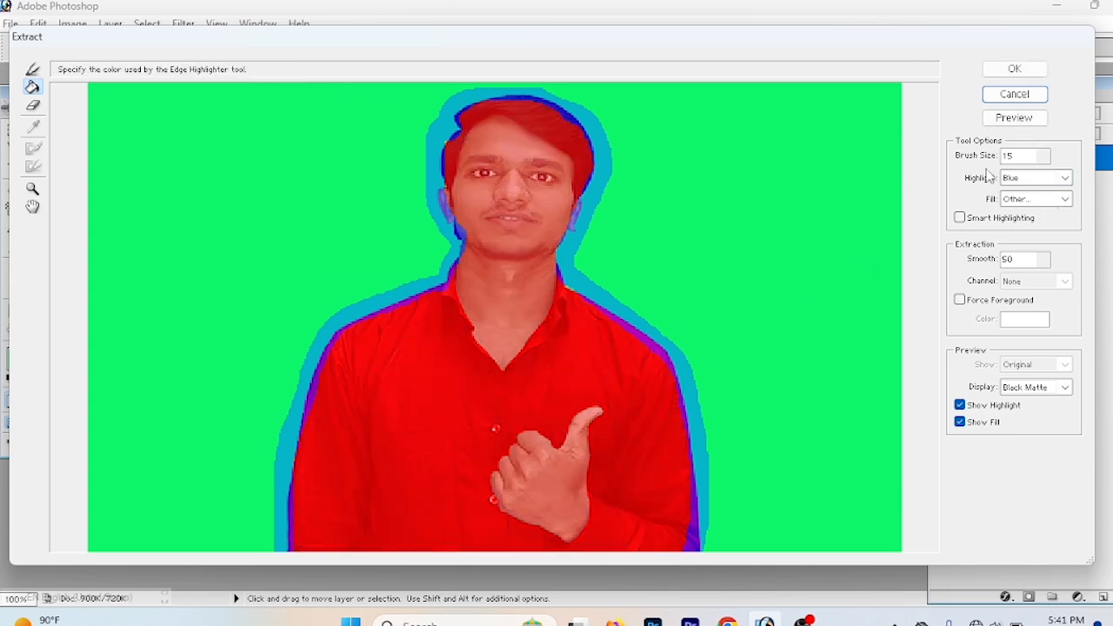
Preview the extraction of the man and apply it to the layer in ff.jpg.
{"action": "left_click", "coordinate": [1067, 184]}
{"action": "left_click", "coordinate": [889, 195]}
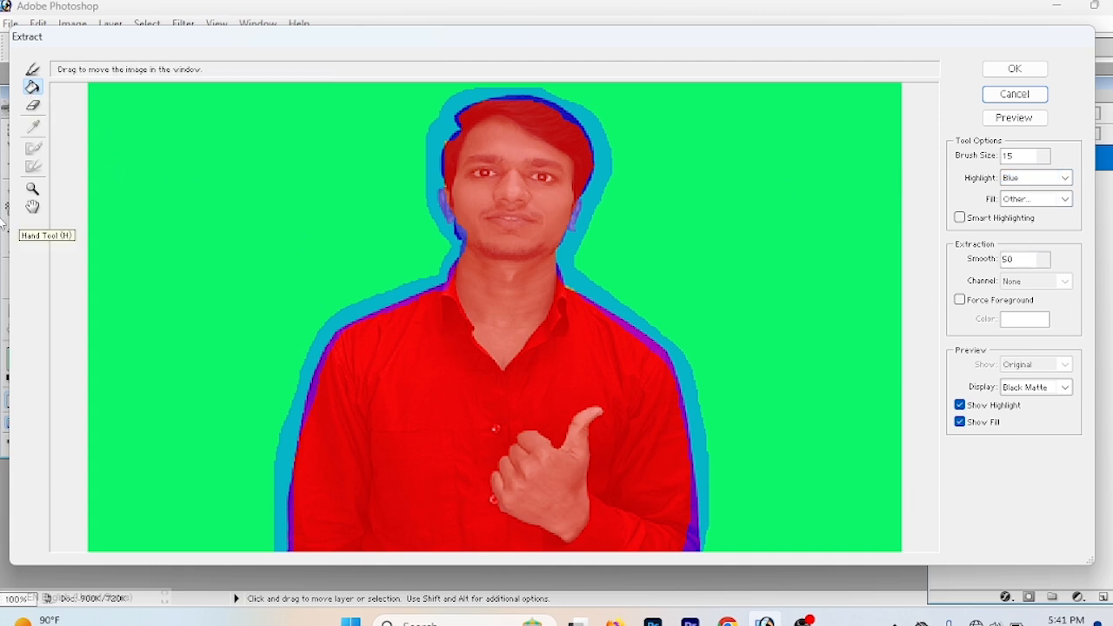
{"action": "left_click", "coordinate": [1011, 120]}
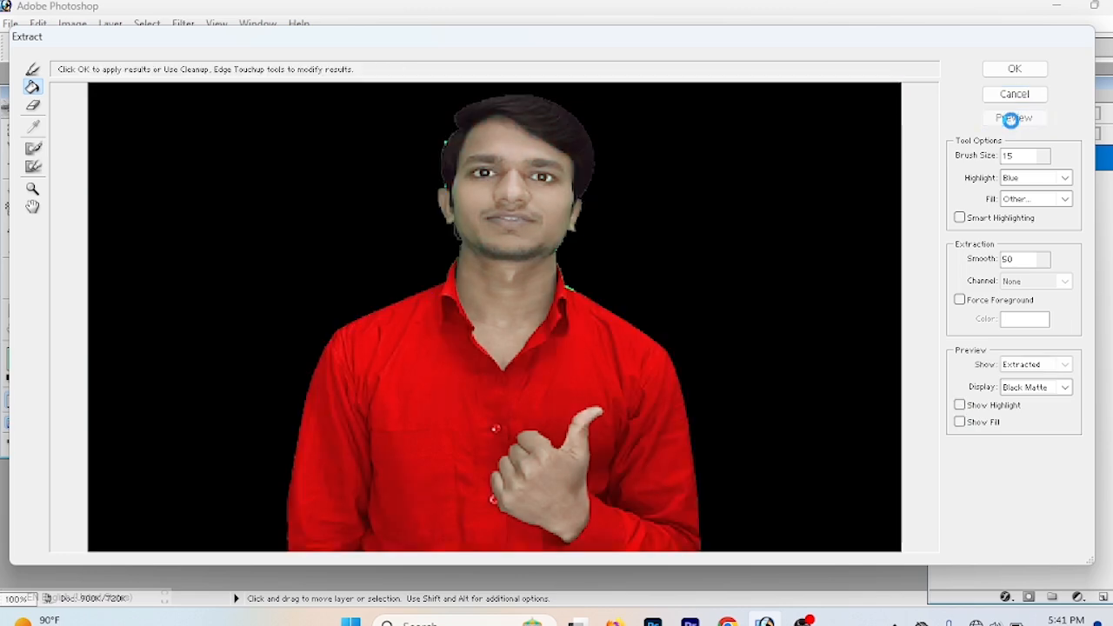
{"action": "left_click", "coordinate": [1014, 68]}
{"action": "mouse_move", "coordinate": [365, 329]}
{"action": "left_mouse_down"}
{"action": "mouse_move", "coordinate": [214, 264]}
{"action": "mouse_move", "coordinate": [389, 275]}
{"action": "mouse_move", "coordinate": [365, 332]}
{"action": "left_mouse_up"}
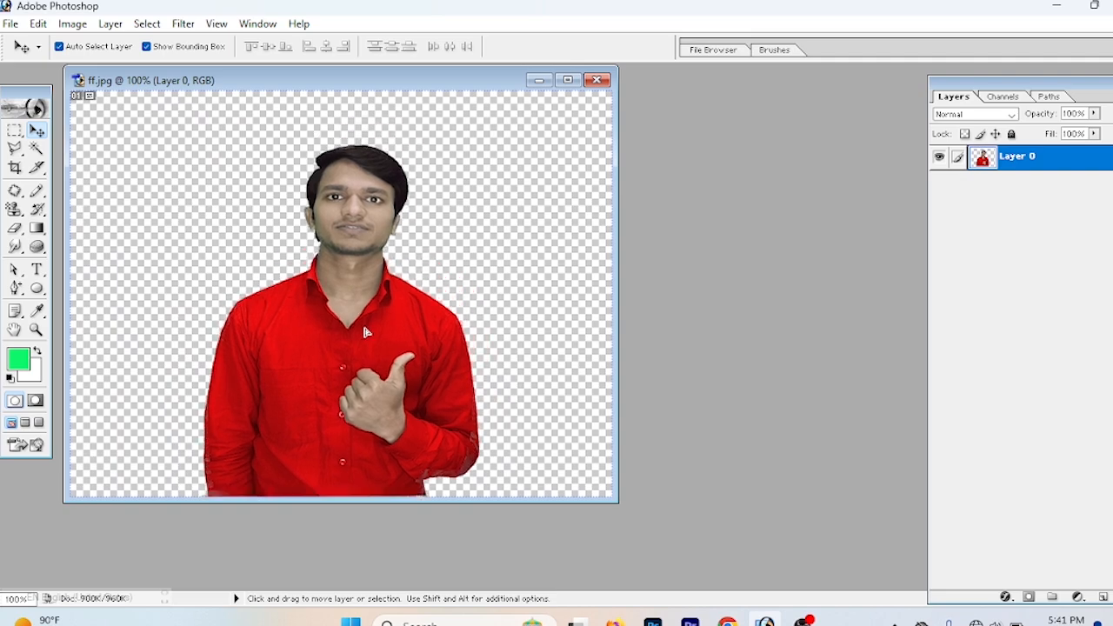
Open a33.jpg beside ff.jpg and copy the cut-out man onto the middle of the classroom image.
{"action": "double_click", "coordinate": [722, 300]}
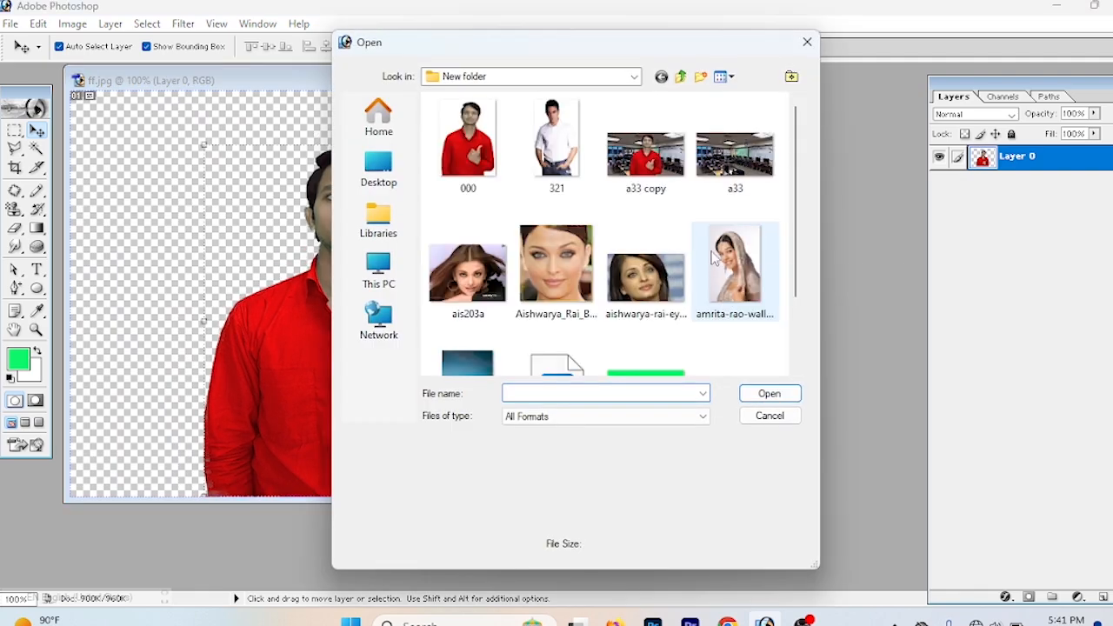
{"action": "scroll", "coordinate": [700, 252], "scroll_direction": "down", "scroll_amount": 2}
{"action": "scroll", "coordinate": [647, 233], "scroll_direction": "up", "scroll_amount": 2}
{"action": "double_click", "coordinate": [735, 155]}
{"action": "left_click_drag", "start_coordinate": [352, 85], "coordinate": [572, 100]}
{"action": "left_click", "coordinate": [265, 402]}
{"action": "left_click_drag", "start_coordinate": [361, 397], "coordinate": [618, 383]}
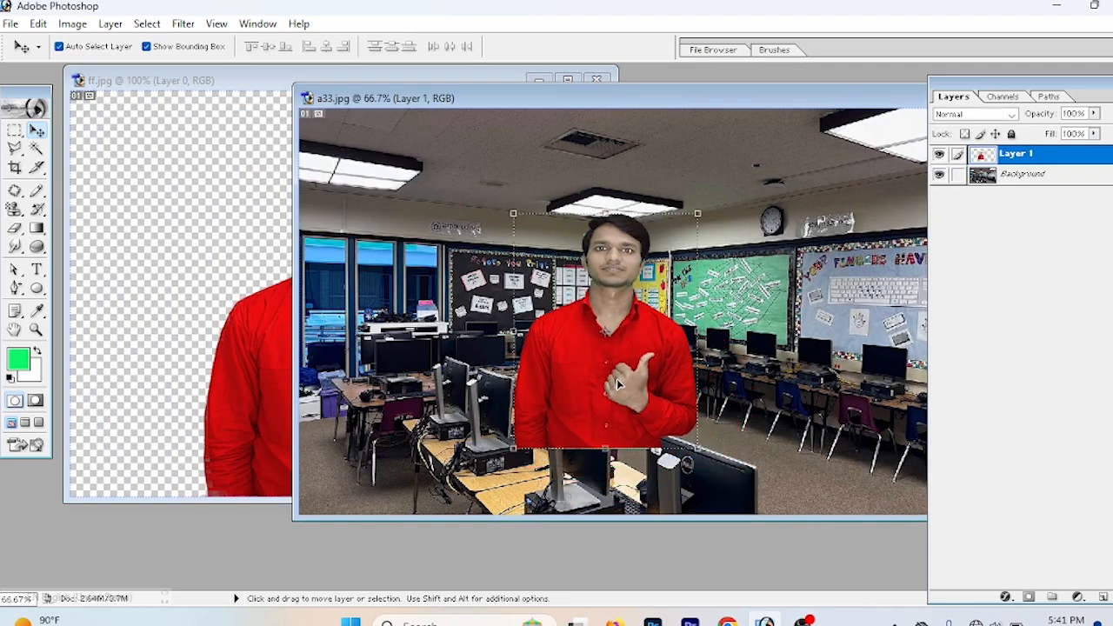
Scale the man's layer proportionally to 167.9% and position him in the centre of the classroom with his lower body cropped by the image edge.
{"action": "left_click_drag", "start_coordinate": [688, 450], "coordinate": [798, 532]}
{"action": "left_click", "coordinate": [703, 453]}
{"action": "left_click_drag", "start_coordinate": [703, 453], "coordinate": [686, 387]}
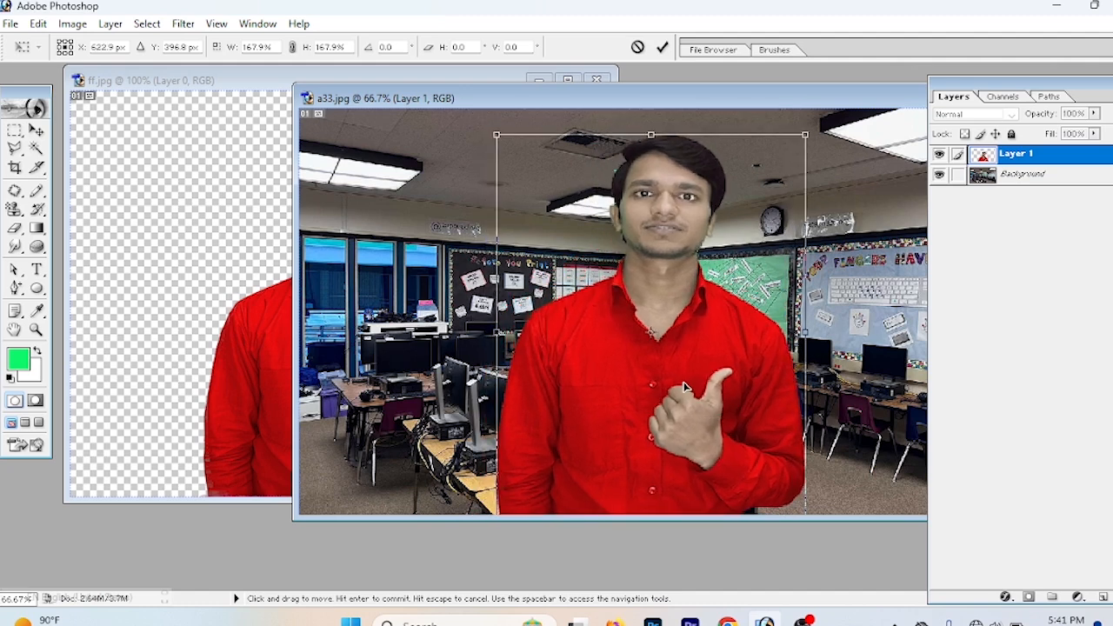
{"action": "left_click", "coordinate": [684, 379]}
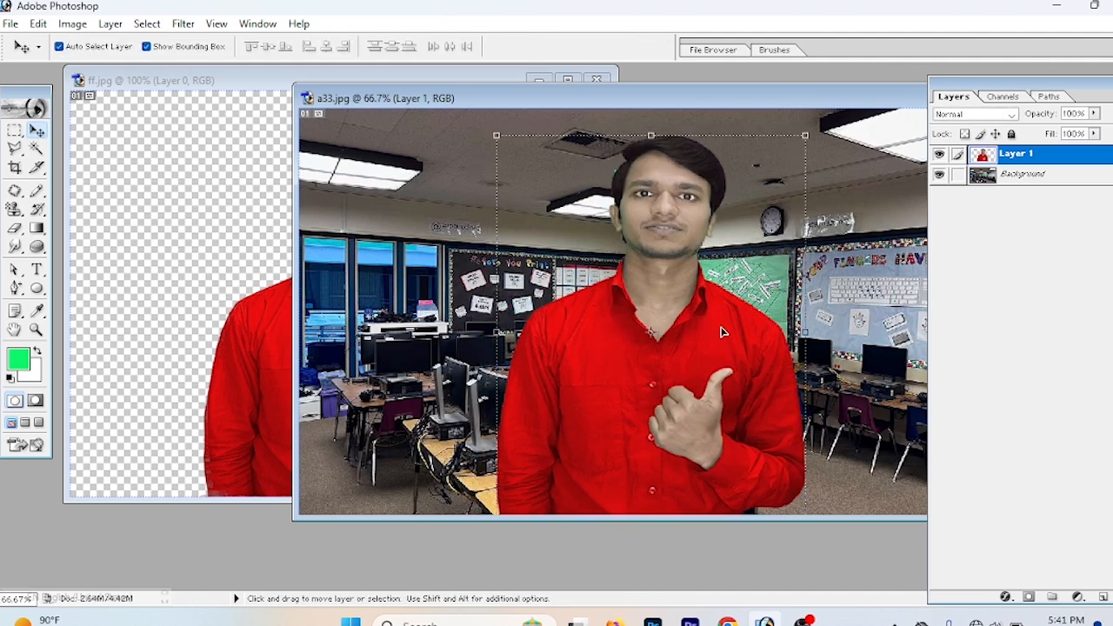
{"action": "key", "text": "alt+bracketleft"}
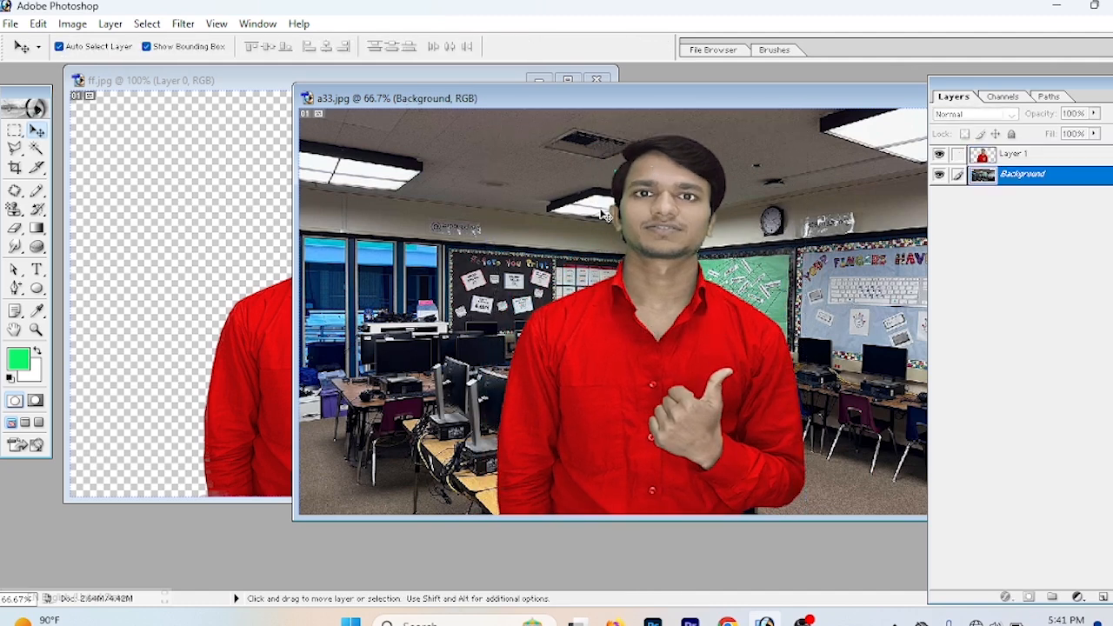
{"action": "left_click", "coordinate": [642, 384]}
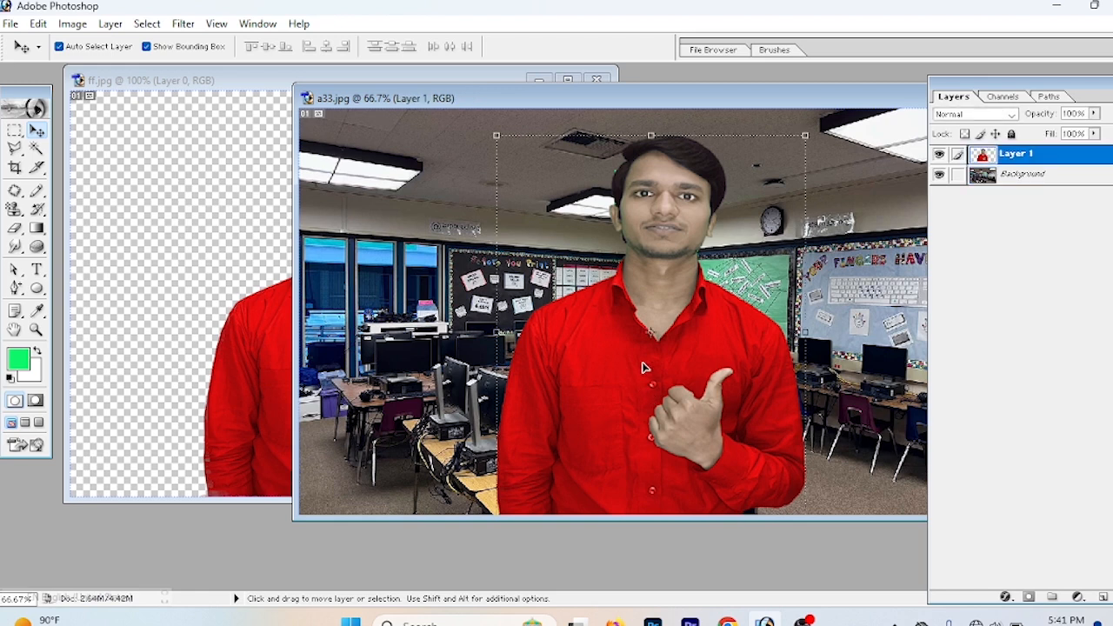
{"action": "mouse_move", "coordinate": [655, 312]}
{"action": "left_mouse_down"}
{"action": "mouse_move", "coordinate": [631, 304]}
{"action": "mouse_move", "coordinate": [661, 299]}
{"action": "left_mouse_up"}
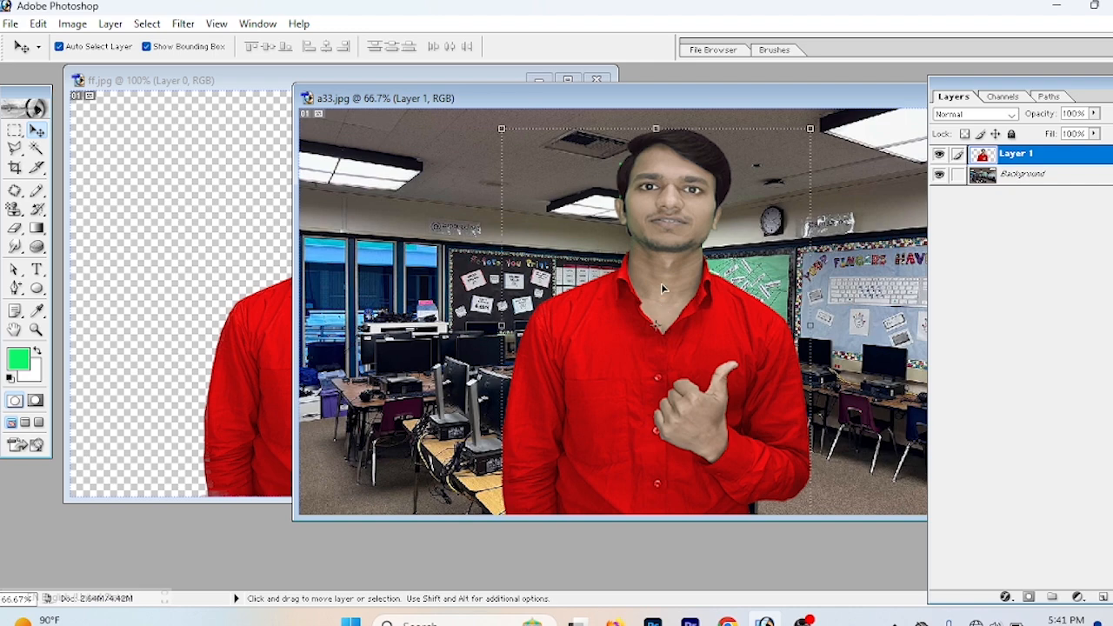
Close the a33.jpg composite without saving the changes.
{"action": "left_click", "coordinate": [610, 115]}
{"action": "left_click_drag", "start_coordinate": [612, 109], "coordinate": [345, 119]}
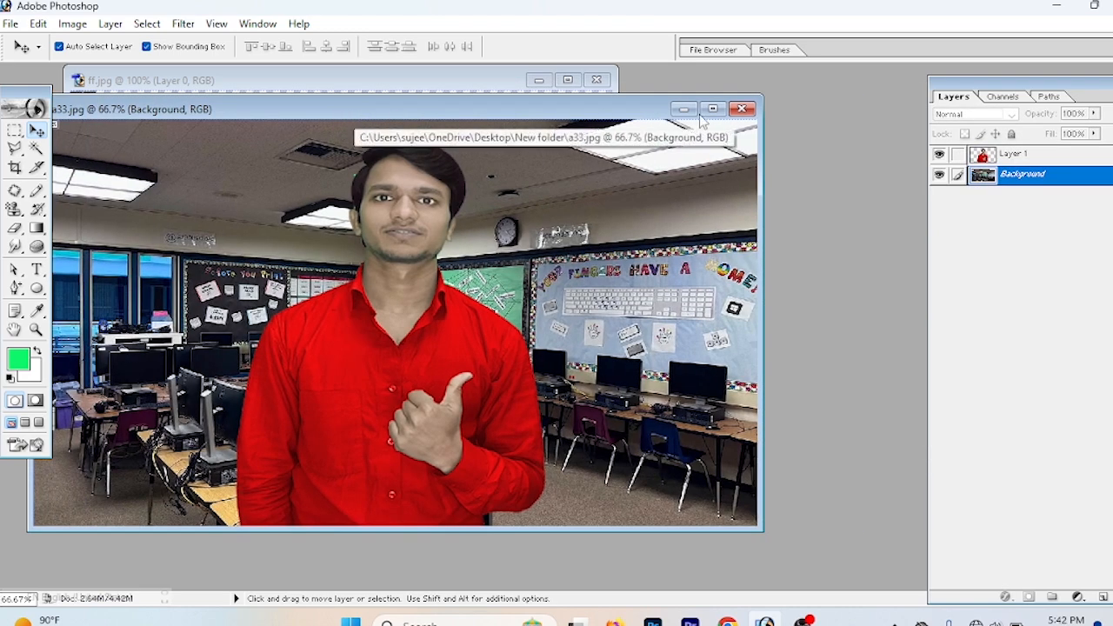
{"action": "left_click", "coordinate": [741, 108]}
{"action": "left_click", "coordinate": [579, 243]}
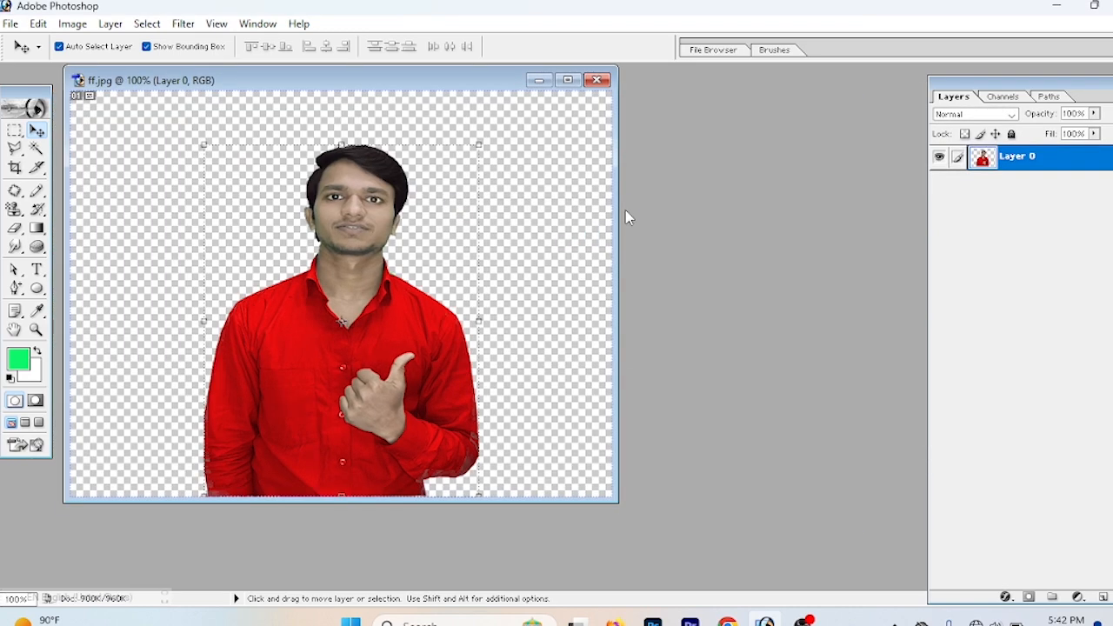
Close the edited ff.jpg without saving and reopen the original green-background ff.jpg from New folder.
{"action": "key", "text": "ctrl+o"}
{"action": "scroll", "coordinate": [696, 322], "scroll_direction": "down", "scroll_amount": 2}
{"action": "double_click", "coordinate": [643, 304]}
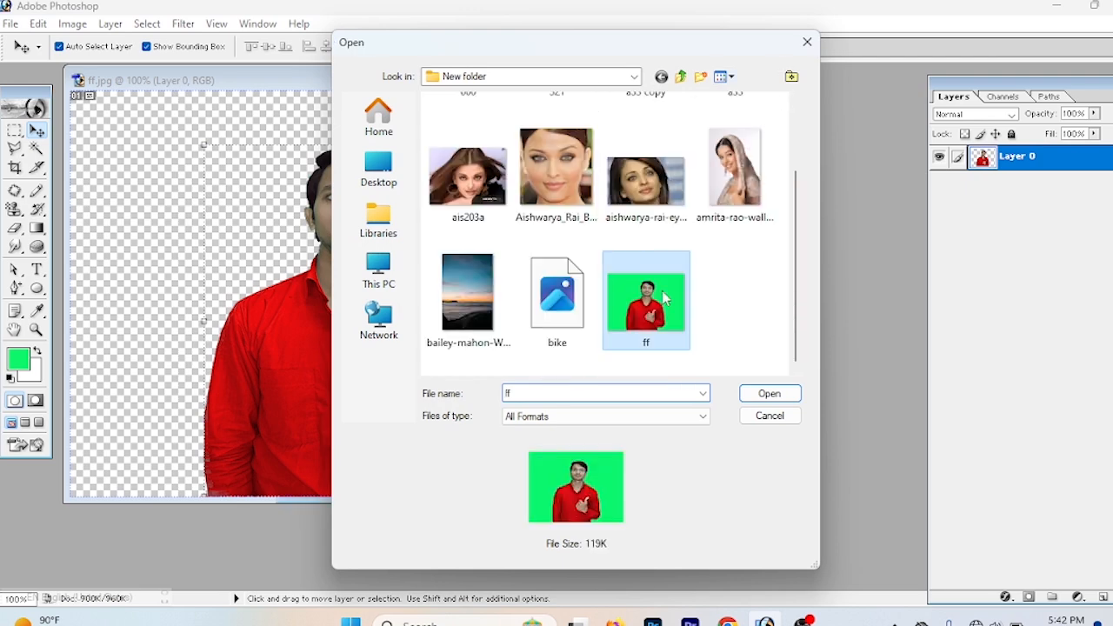
{"action": "left_click", "coordinate": [597, 81]}
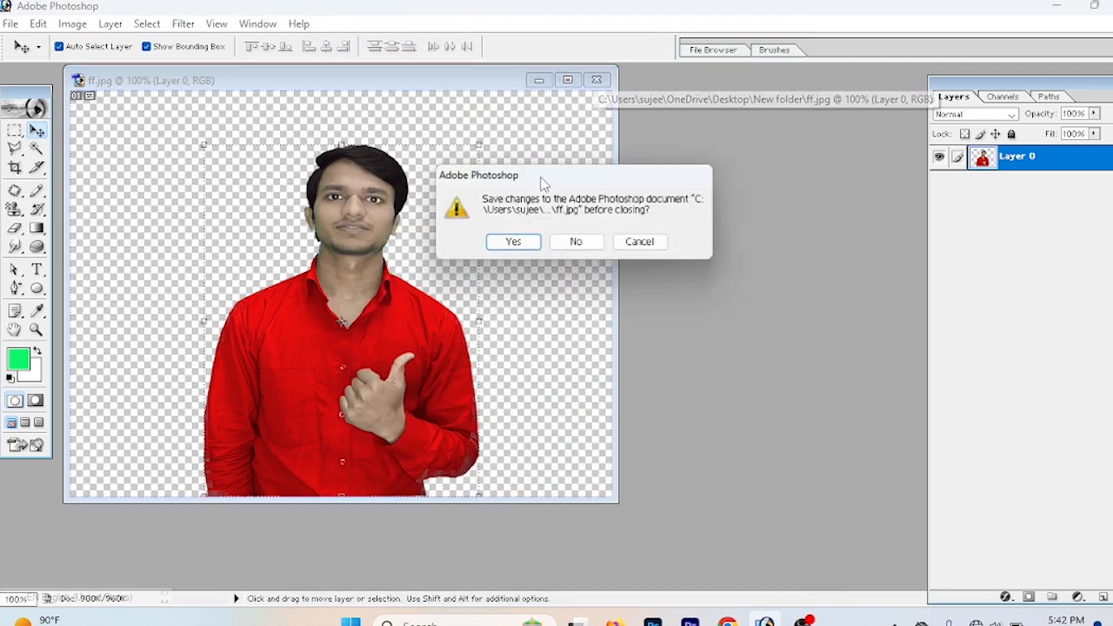
{"action": "left_click", "coordinate": [574, 240]}
{"action": "key", "text": "ctrl+o"}
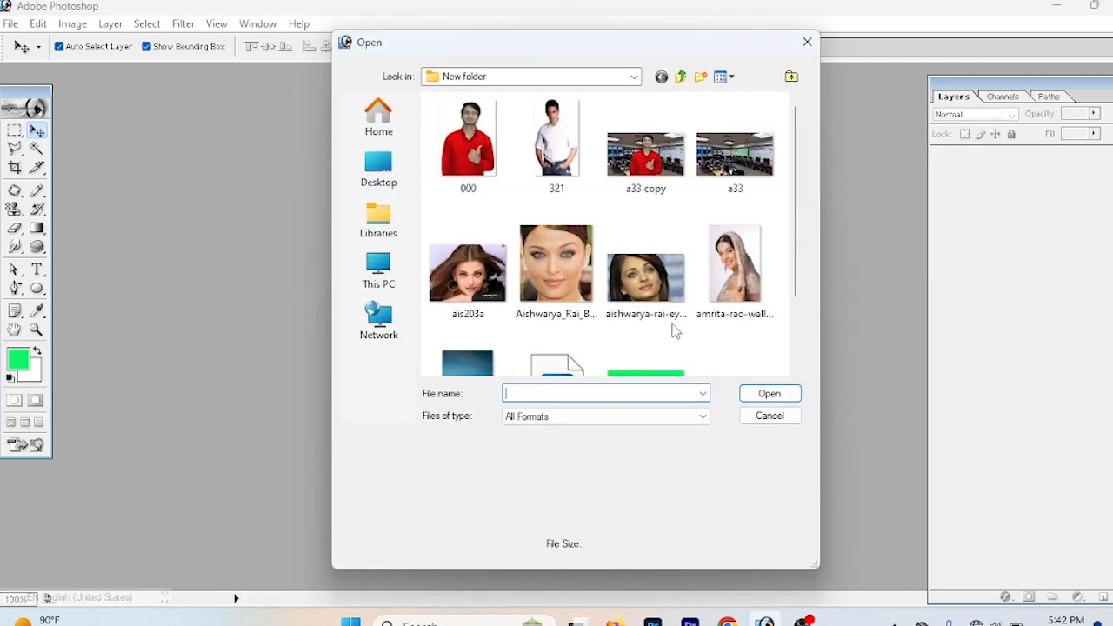
{"action": "scroll", "coordinate": [643, 296], "scroll_direction": "down", "scroll_amount": 2}
{"action": "double_click", "coordinate": [641, 293]}
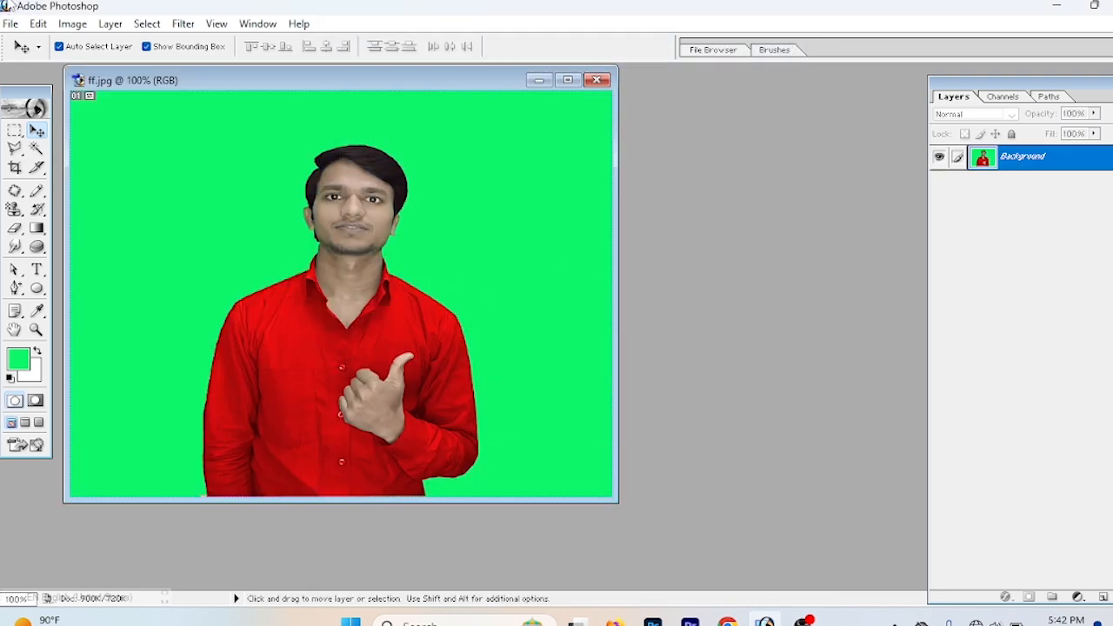
Open the Extract filter and try its Zoom tool by enlarging the man's face and zooming back out.
{"action": "left_click", "coordinate": [146, 24]}
{"action": "mouse_move", "coordinate": [173, 29]}
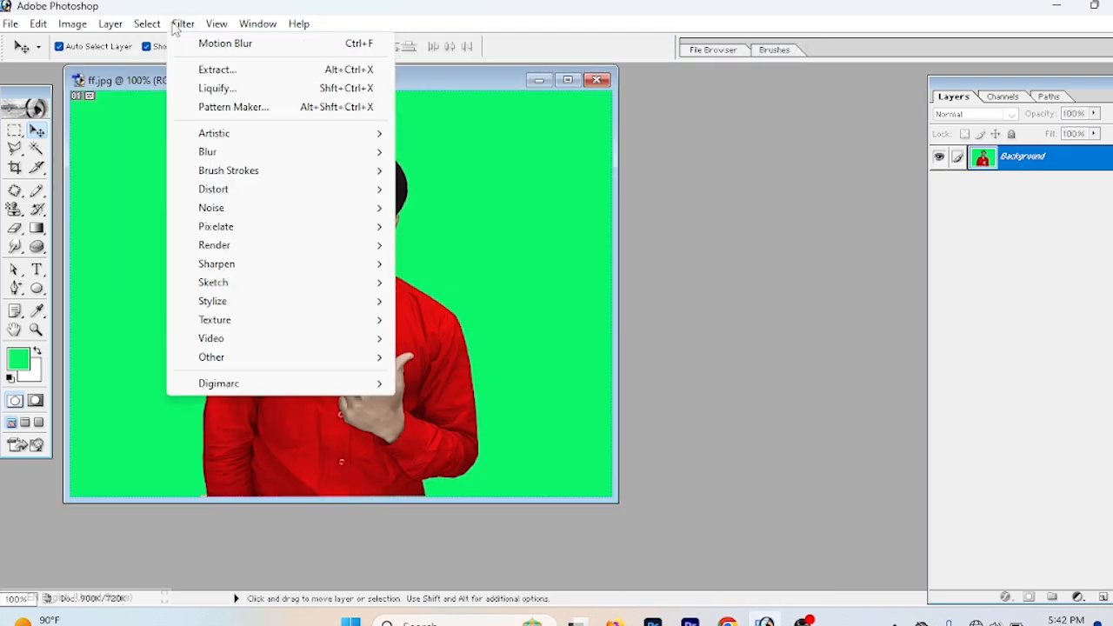
{"action": "left_click", "coordinate": [228, 69]}
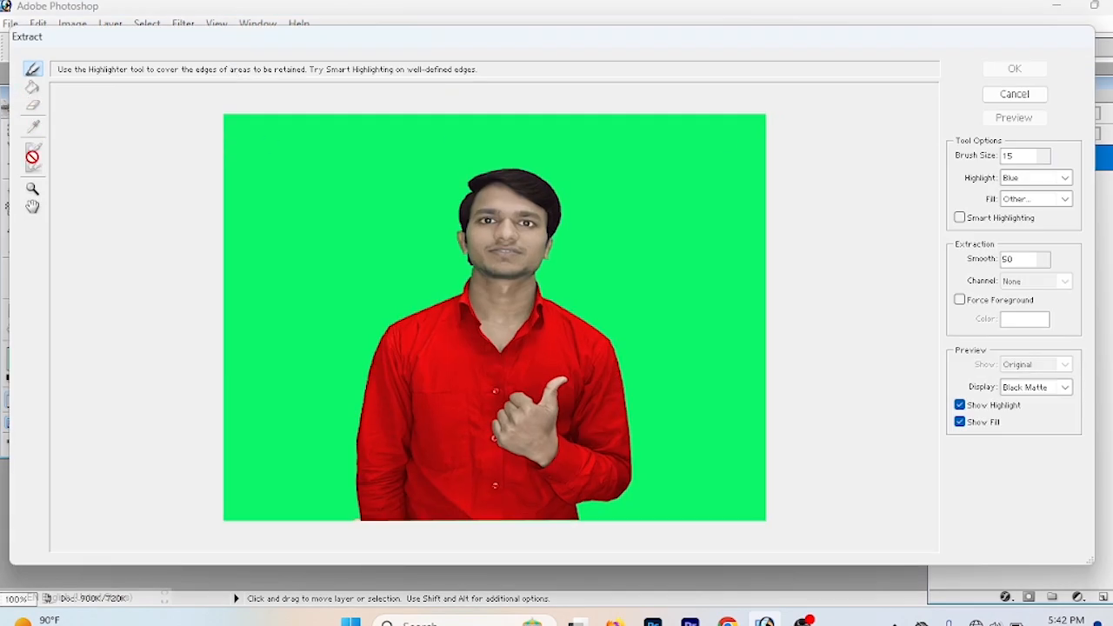
{"action": "left_click", "coordinate": [32, 191]}
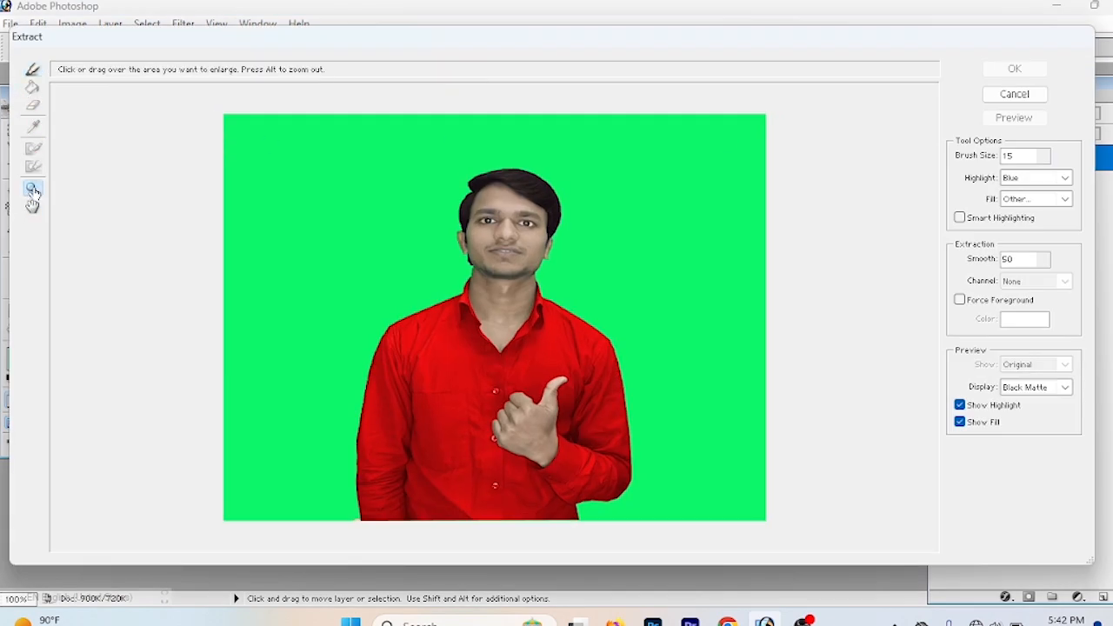
{"action": "left_click", "coordinate": [448, 274]}
{"action": "left_click", "coordinate": [448, 274]}
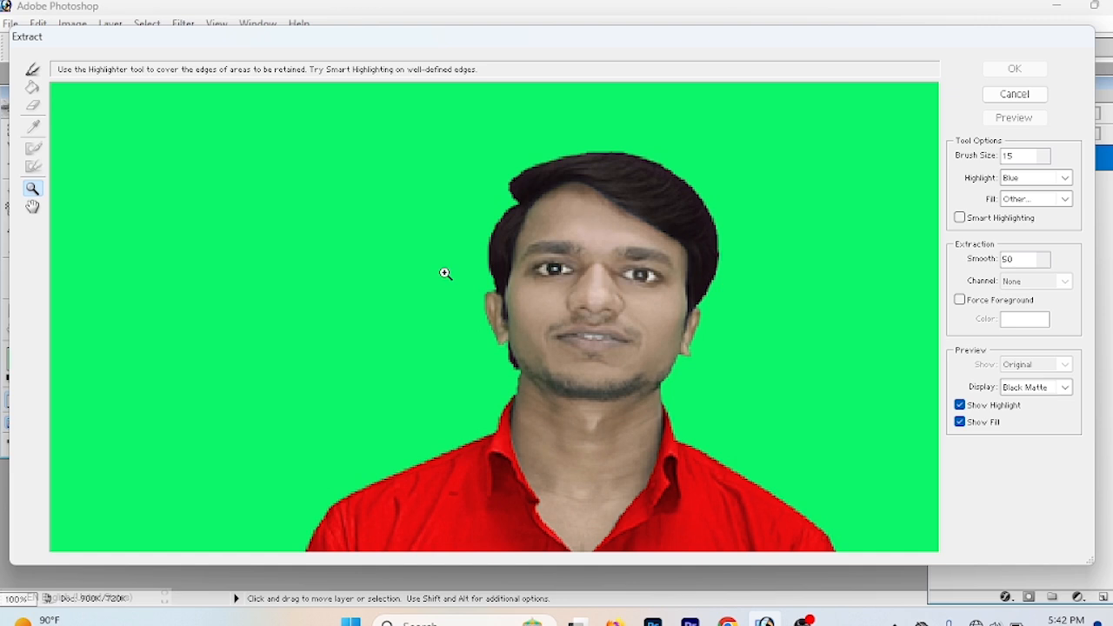
{"action": "key", "text": "ctrl+plus"}
{"action": "key", "text": "ctrl+minus"}
{"action": "key", "text": "ctrl+minus"}
{"action": "key", "text": "ctrl+minus"}
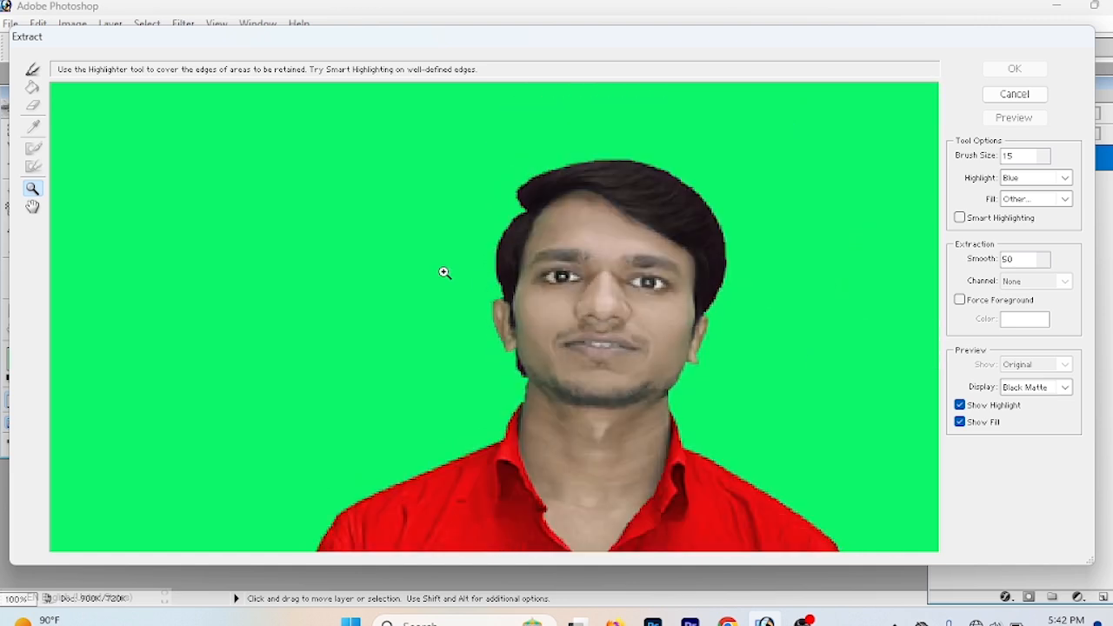
Pan around the enlarged man with the Extract filter's Hand tool, and leave the filter without applying anything.
{"action": "left_click", "coordinate": [33, 206]}
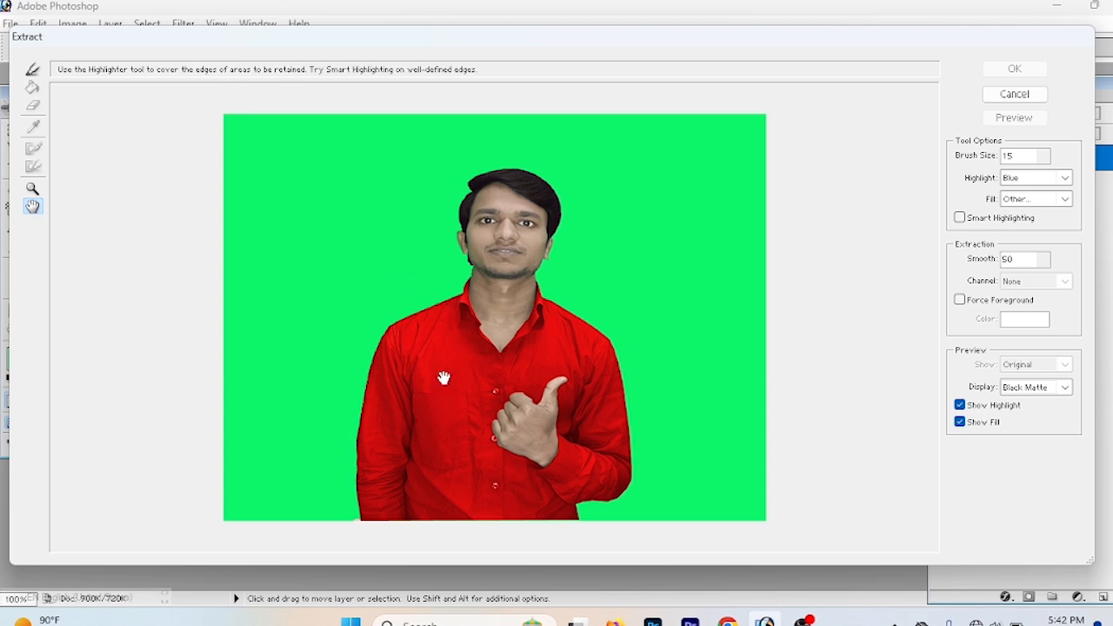
{"action": "key", "text": "ctrl+plus"}
{"action": "key", "text": "ctrl+plus"}
{"action": "left_click_drag", "start_coordinate": [435, 356], "coordinate": [470, 363]}
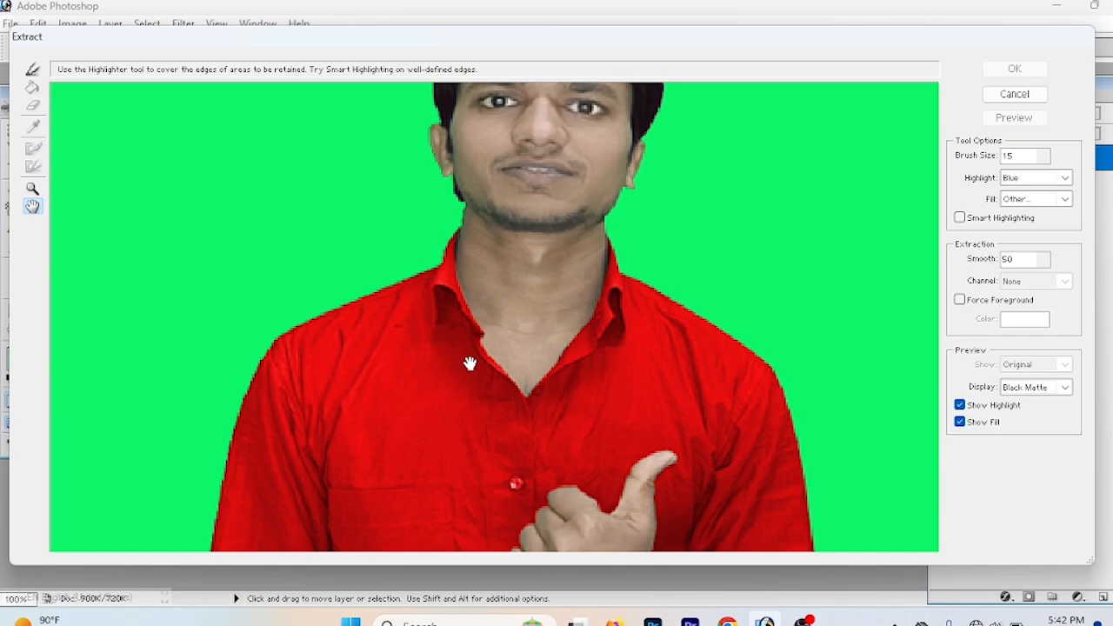
{"action": "left_click_drag", "start_coordinate": [506, 375], "coordinate": [511, 266]}
{"action": "left_click_drag", "start_coordinate": [515, 460], "coordinate": [482, 483]}
{"action": "left_click_drag", "start_coordinate": [505, 253], "coordinate": [513, 400]}
{"action": "left_click_drag", "start_coordinate": [499, 209], "coordinate": [515, 352]}
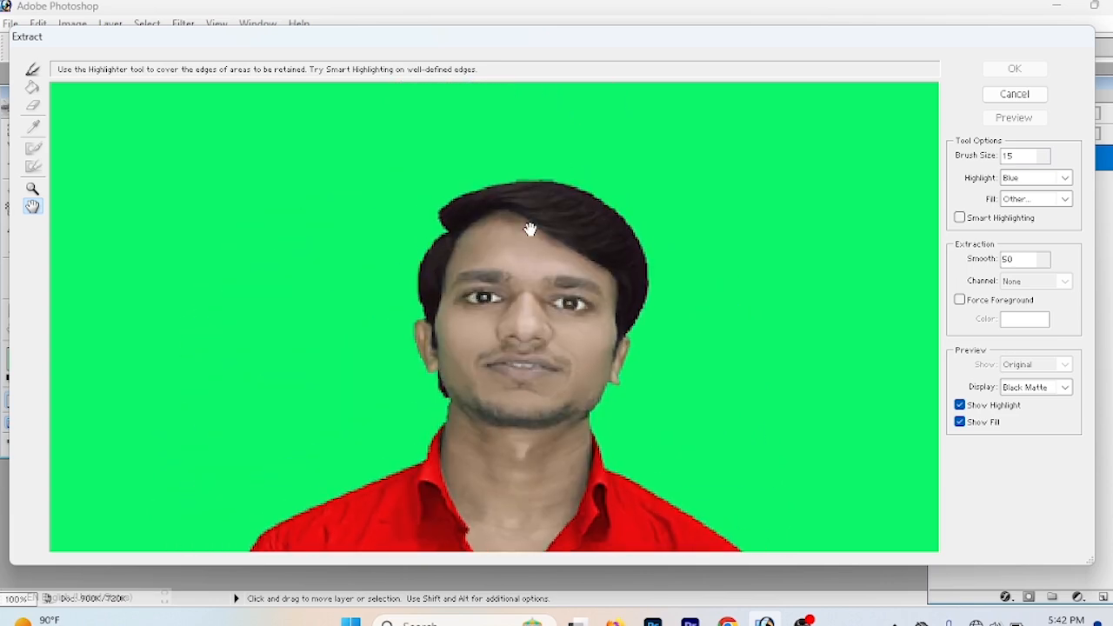
{"action": "left_click_drag", "start_coordinate": [529, 228], "coordinate": [535, 333]}
{"action": "left_click_drag", "start_coordinate": [533, 202], "coordinate": [520, 263]}
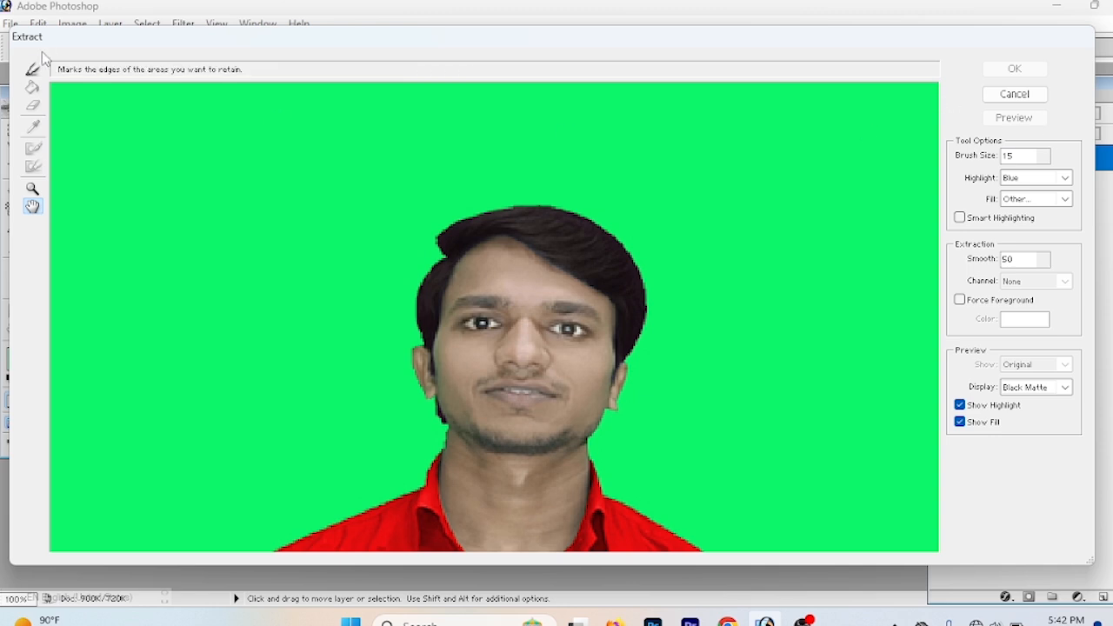
{"action": "left_click", "coordinate": [1016, 94]}
Open the image aishwarya-rai-eyes-eyes-hd-photos.jpg from New folder.
{"action": "left_click", "coordinate": [177, 24]}
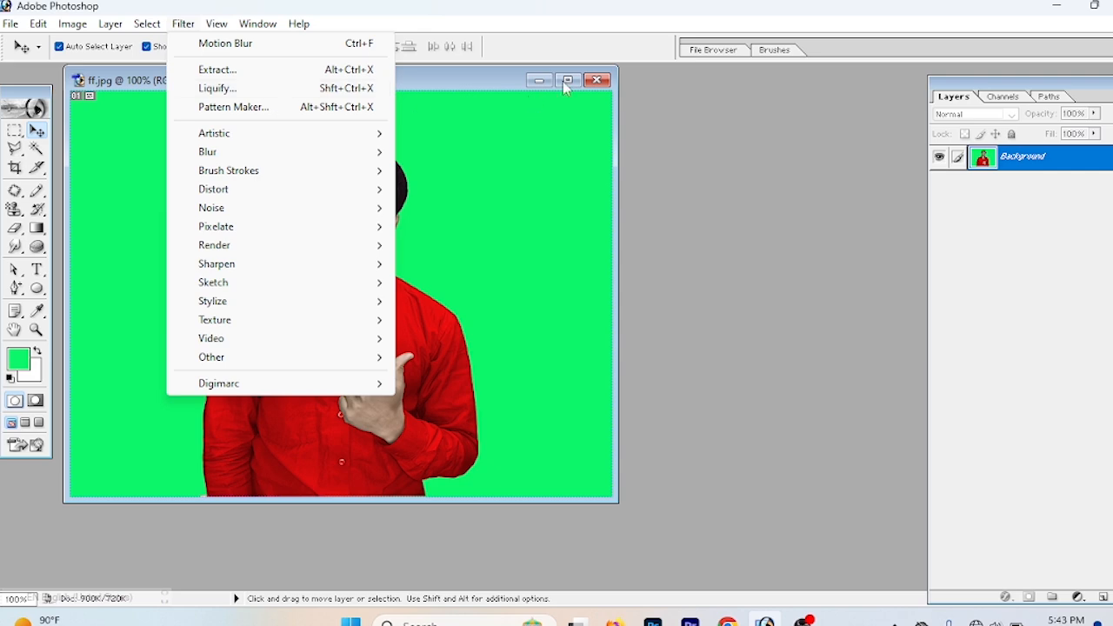
{"action": "double_click", "coordinate": [696, 146]}
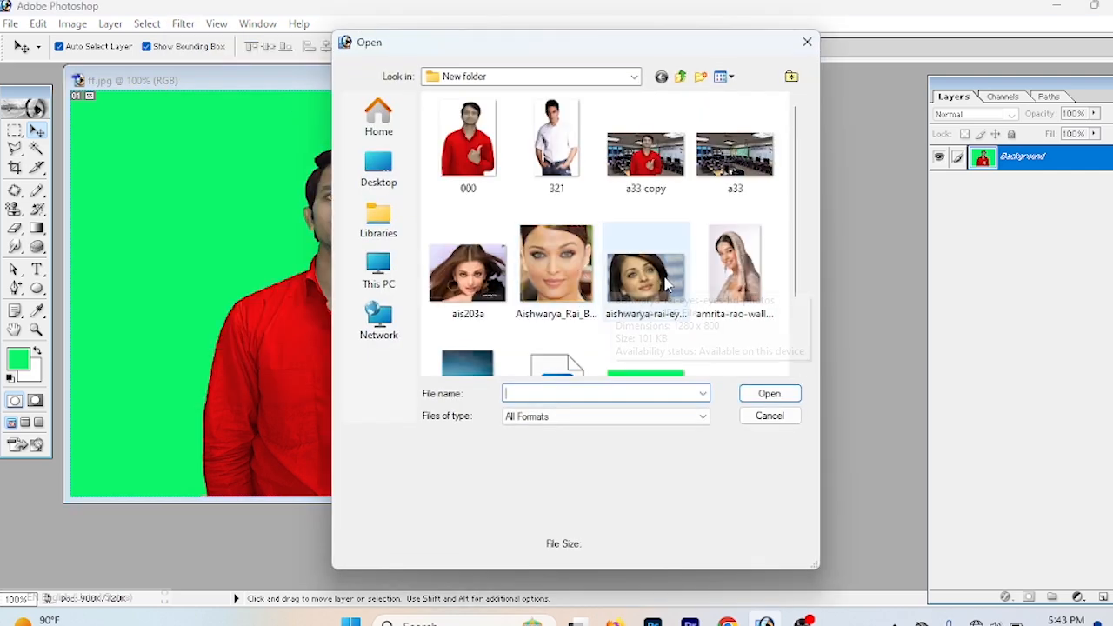
{"action": "double_click", "coordinate": [665, 284]}
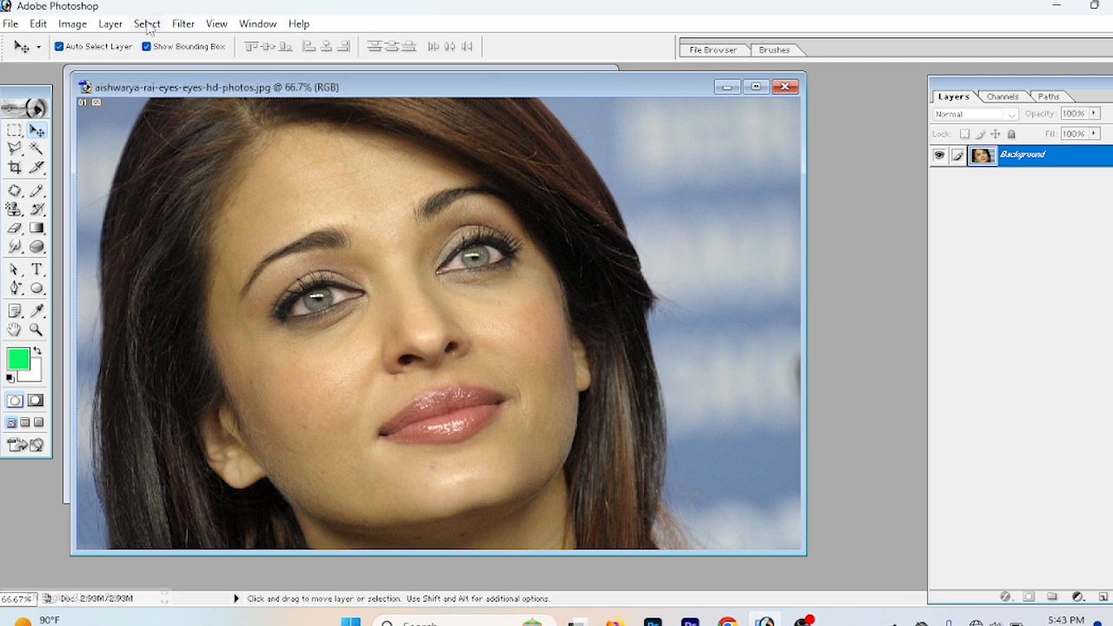
Start the Liquify filter and warp both eyebrows with the Warp tool at brush size 64 and pressure 50.
{"action": "left_click", "coordinate": [180, 24]}
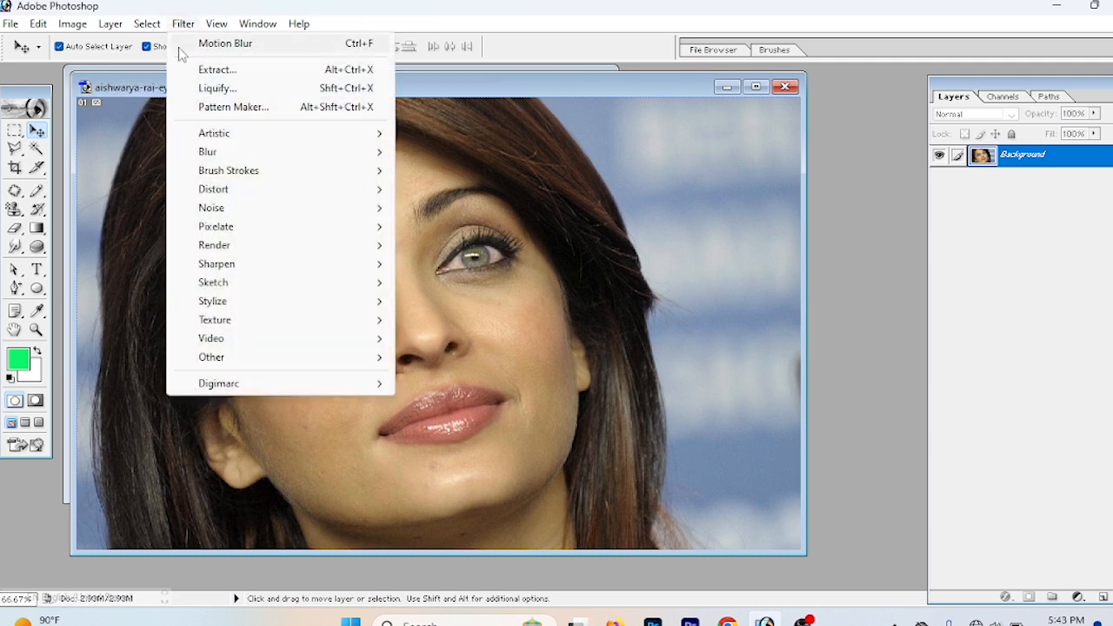
{"action": "left_click", "coordinate": [217, 88]}
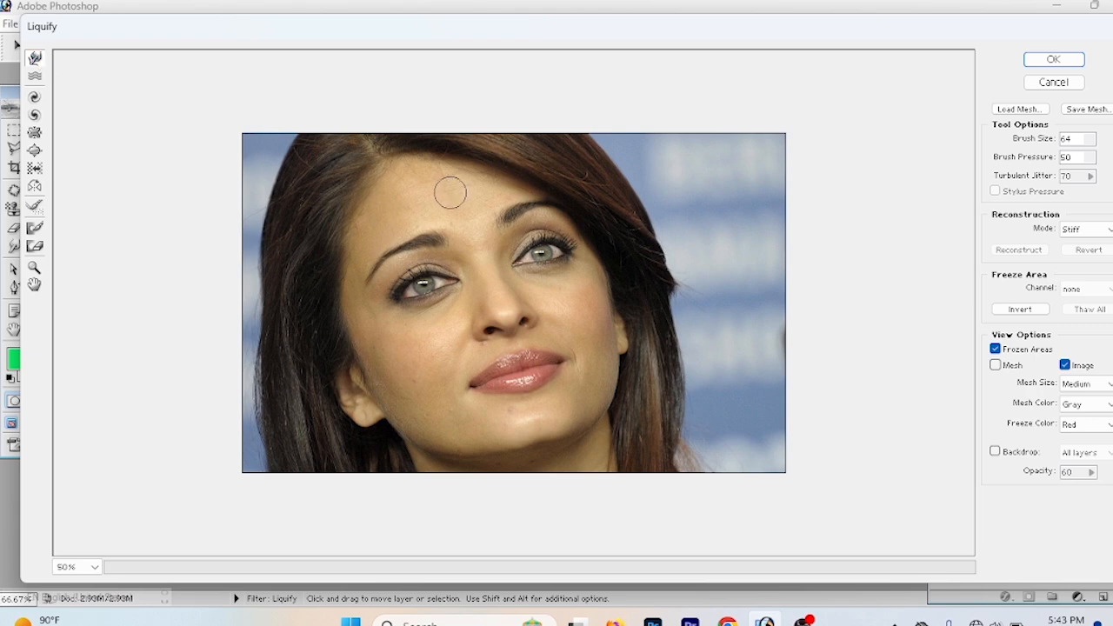
{"action": "left_click_drag", "start_coordinate": [465, 191], "coordinate": [475, 192]}
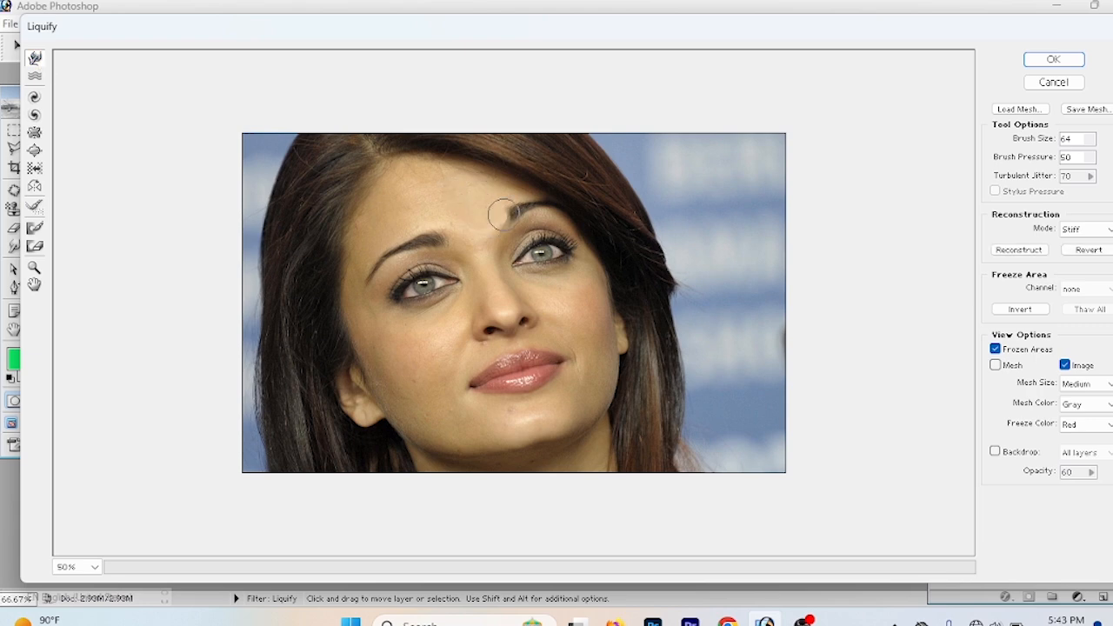
{"action": "mouse_move", "coordinate": [502, 221]}
{"action": "left_mouse_down"}
{"action": "mouse_move", "coordinate": [552, 205]}
{"action": "mouse_move", "coordinate": [592, 229]}
{"action": "left_mouse_up"}
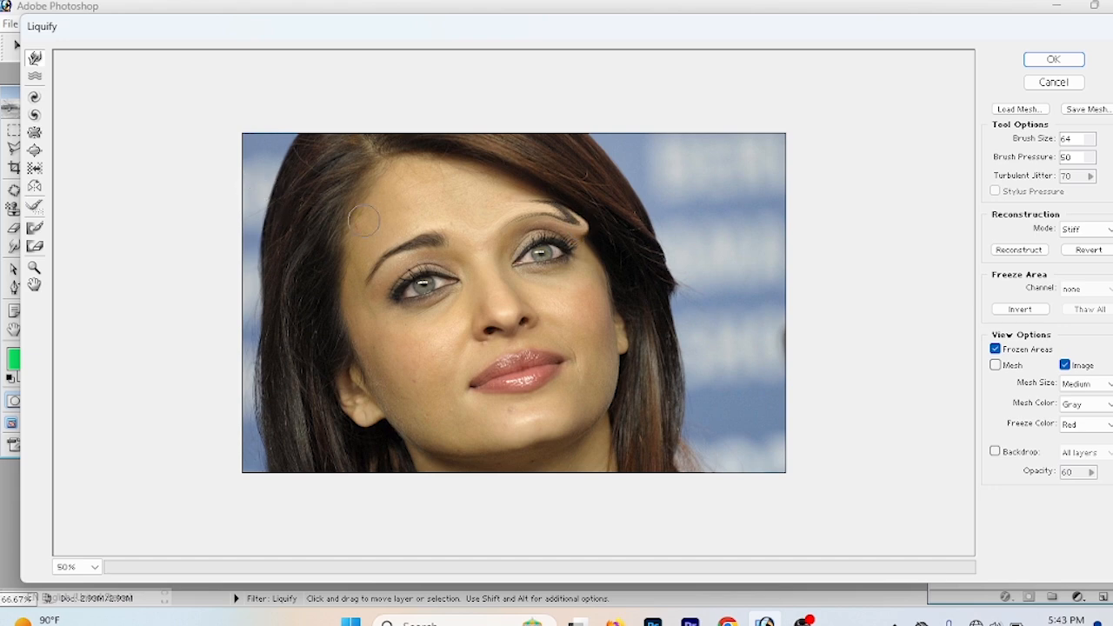
{"action": "mouse_move", "coordinate": [428, 221]}
{"action": "left_mouse_down"}
{"action": "mouse_move", "coordinate": [382, 224]}
{"action": "mouse_move", "coordinate": [499, 212]}
{"action": "mouse_move", "coordinate": [460, 244]}
{"action": "left_mouse_up"}
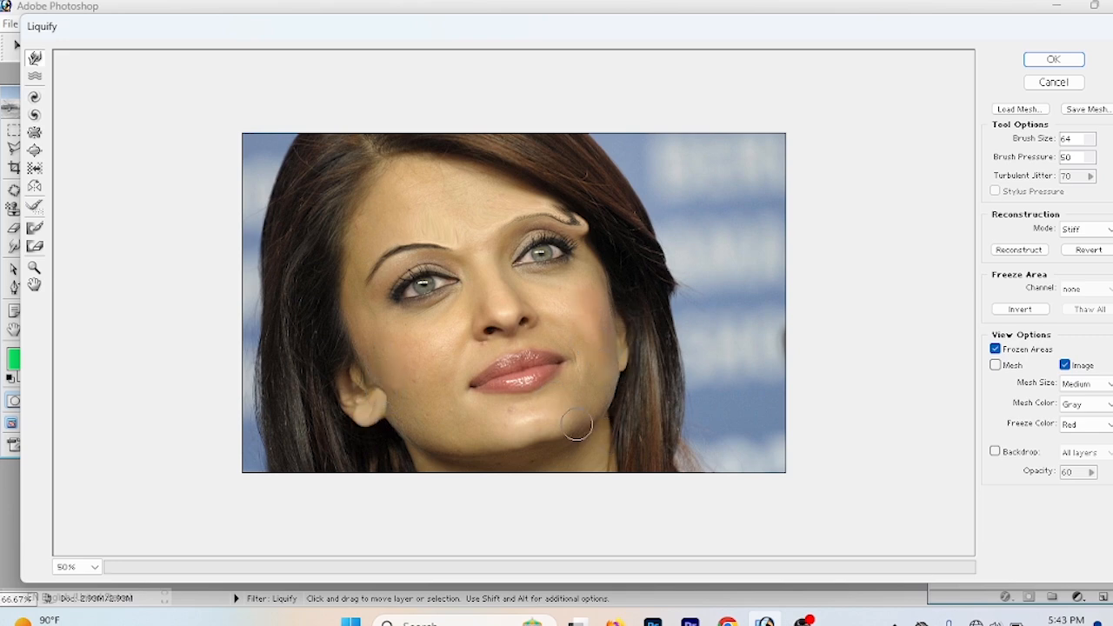
Distort the woman's forehead, eyes and cheek with the Turbulence tool at brush size 64, and reset the Liquify preview.
{"action": "left_click", "coordinate": [34, 79]}
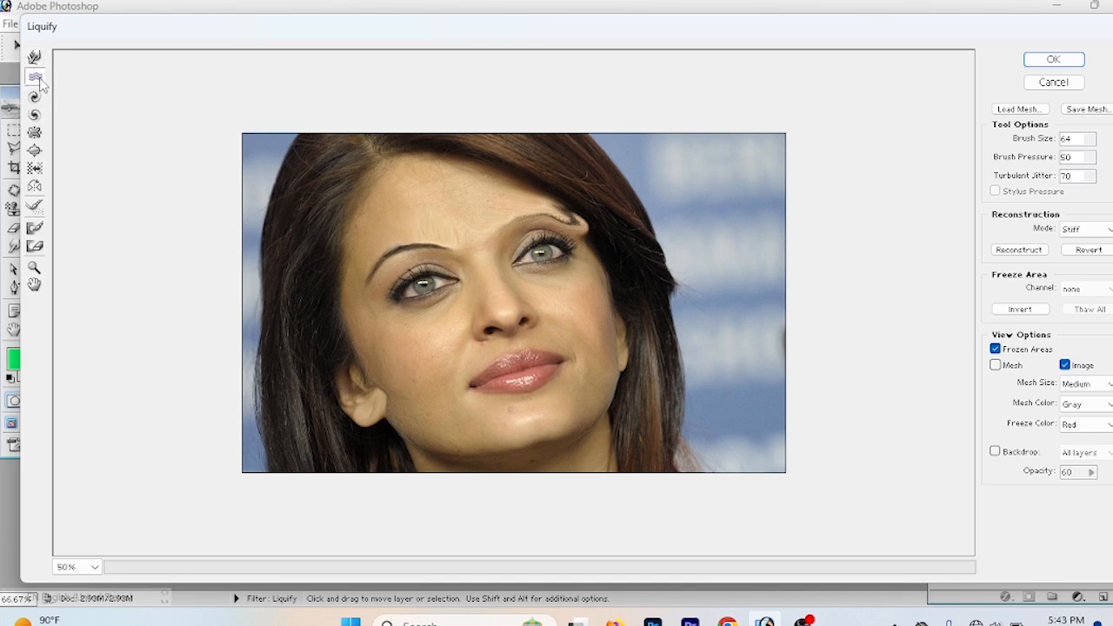
{"action": "left_click", "coordinate": [363, 208]}
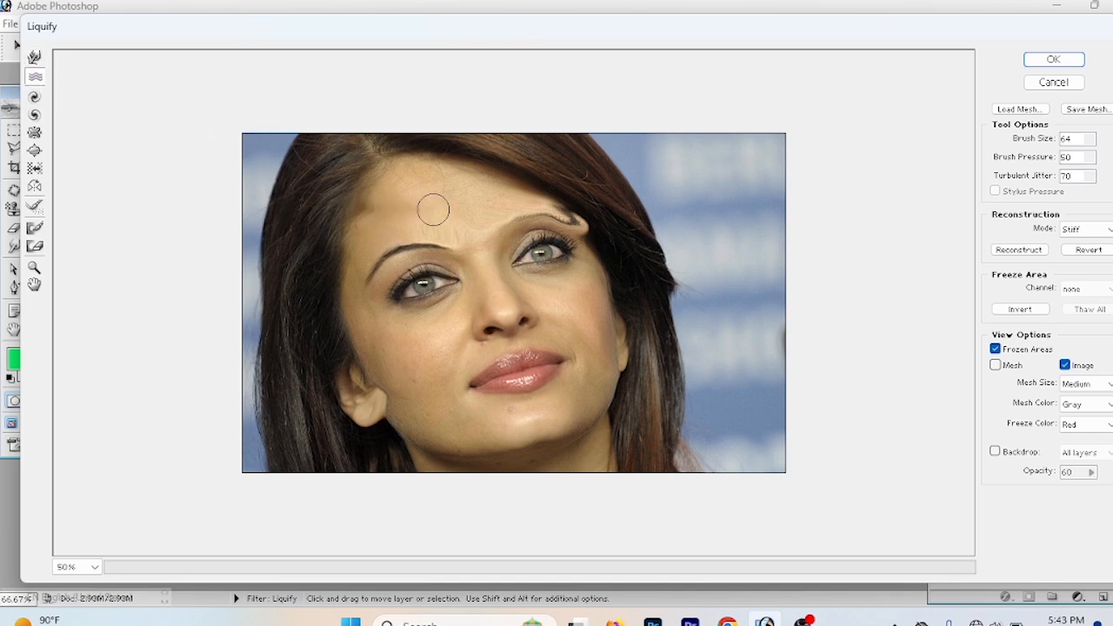
{"action": "mouse_move", "coordinate": [501, 211]}
{"action": "left_mouse_down"}
{"action": "mouse_move", "coordinate": [502, 241]}
{"action": "mouse_move", "coordinate": [452, 283]}
{"action": "left_mouse_up"}
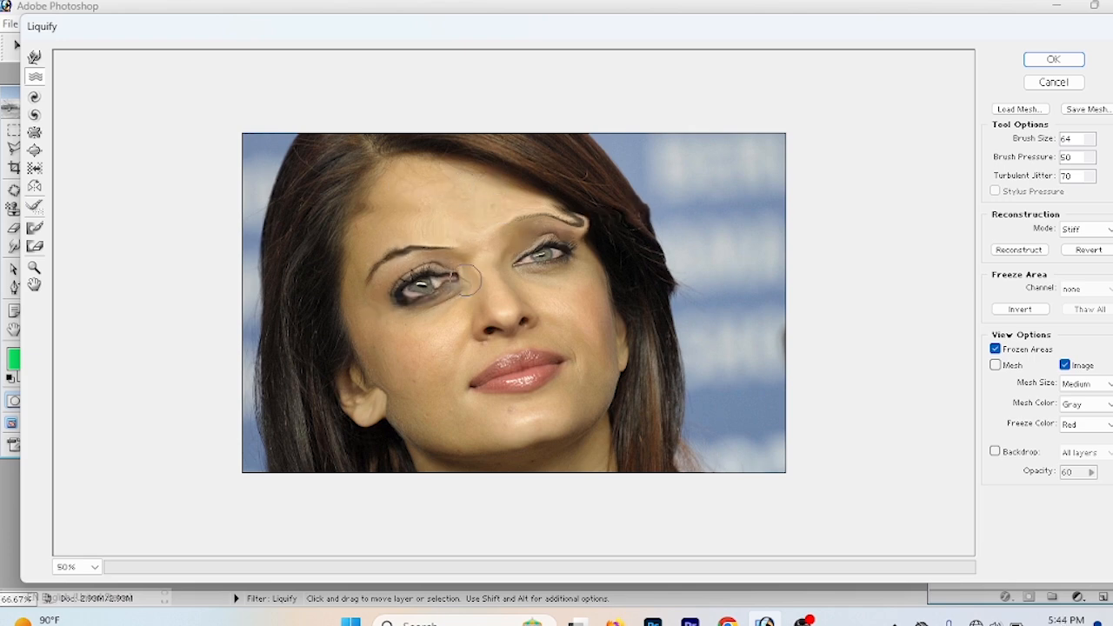
{"action": "mouse_move", "coordinate": [380, 359]}
{"action": "left_mouse_down"}
{"action": "mouse_move", "coordinate": [549, 354]}
{"action": "mouse_move", "coordinate": [358, 352]}
{"action": "left_mouse_up"}
{"action": "left_click", "coordinate": [35, 98]}
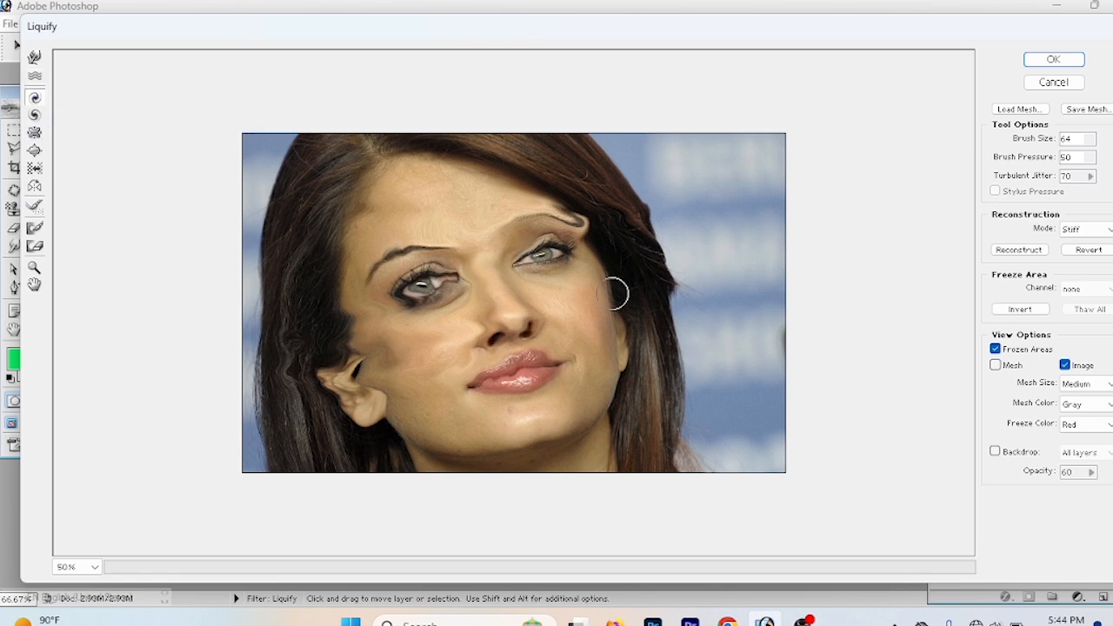
{"action": "key", "text": "alt"}
{"action": "left_click", "coordinate": [1066, 85]}
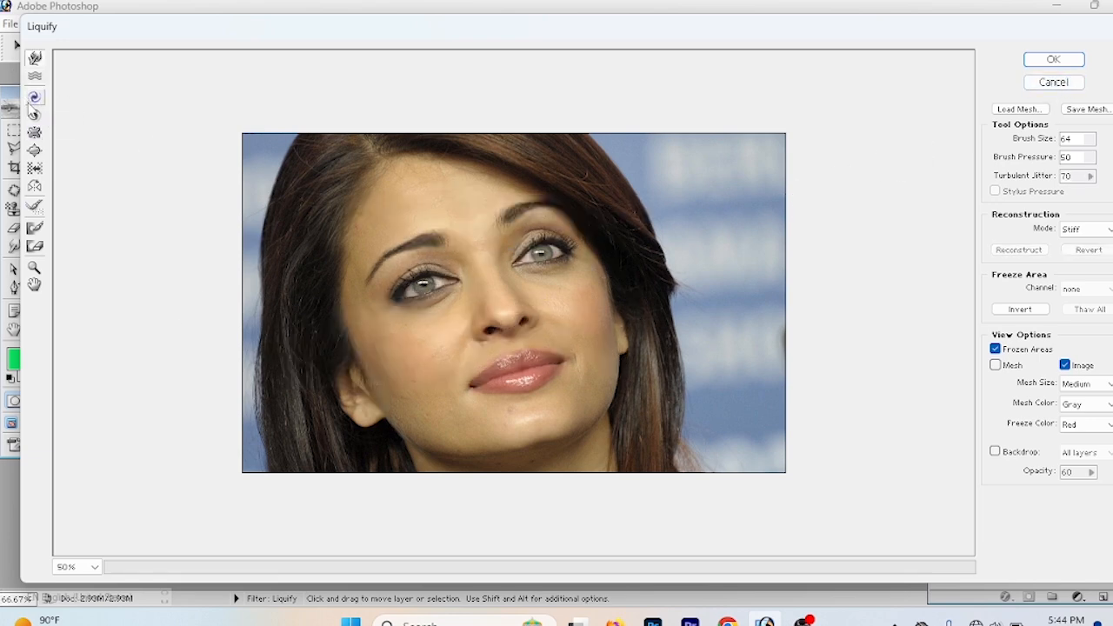
Twirl the woman's left eye clockwise and her right eye counterclockwise with the Twirl tools, and reset the Liquify preview.
{"action": "mouse_move", "coordinate": [543, 252]}
{"action": "left_mouse_down"}
{"action": "mouse_move", "coordinate": [535, 274]}
{"action": "mouse_move", "coordinate": [531, 248]}
{"action": "mouse_move", "coordinate": [543, 256]}
{"action": "mouse_move", "coordinate": [517, 262]}
{"action": "left_mouse_up"}
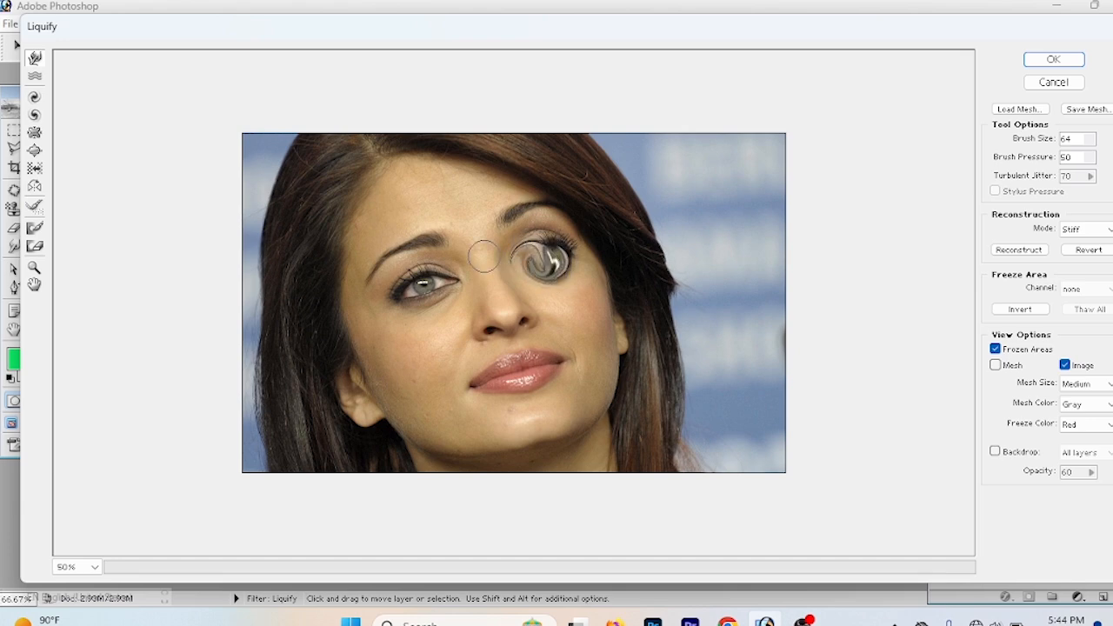
{"action": "left_click", "coordinate": [35, 115]}
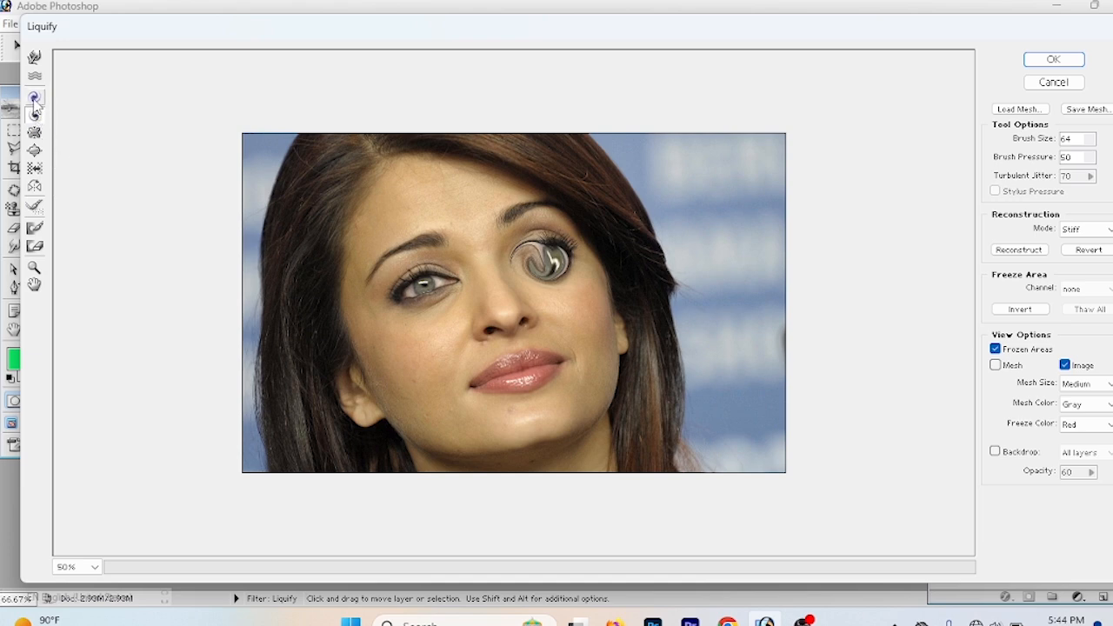
{"action": "left_click", "coordinate": [35, 133]}
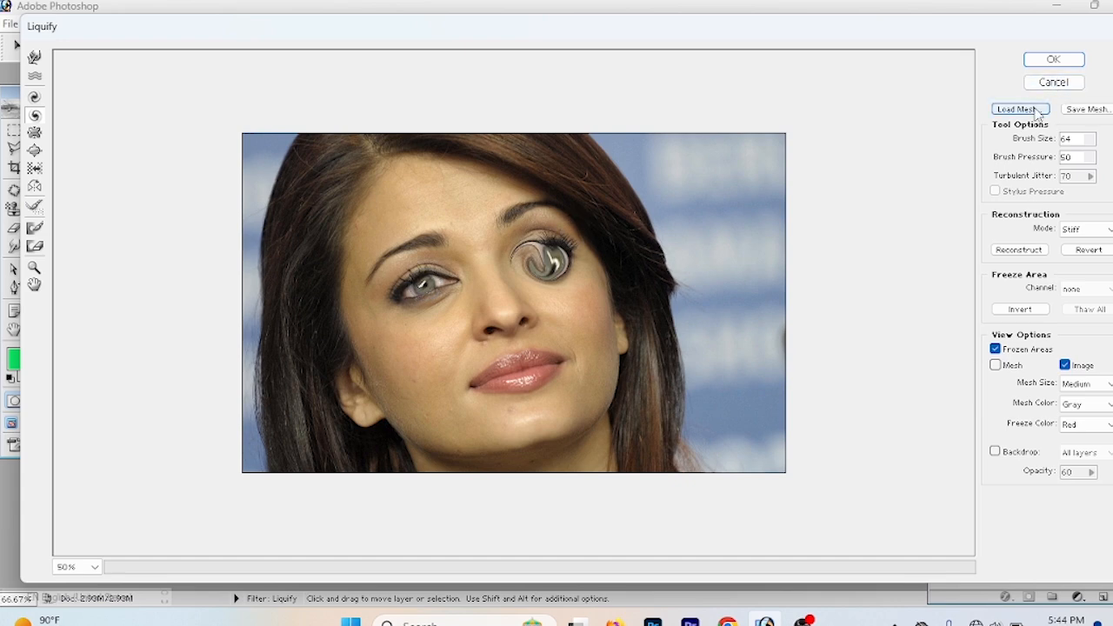
{"action": "left_click", "coordinate": [1053, 82], "text": "alt"}
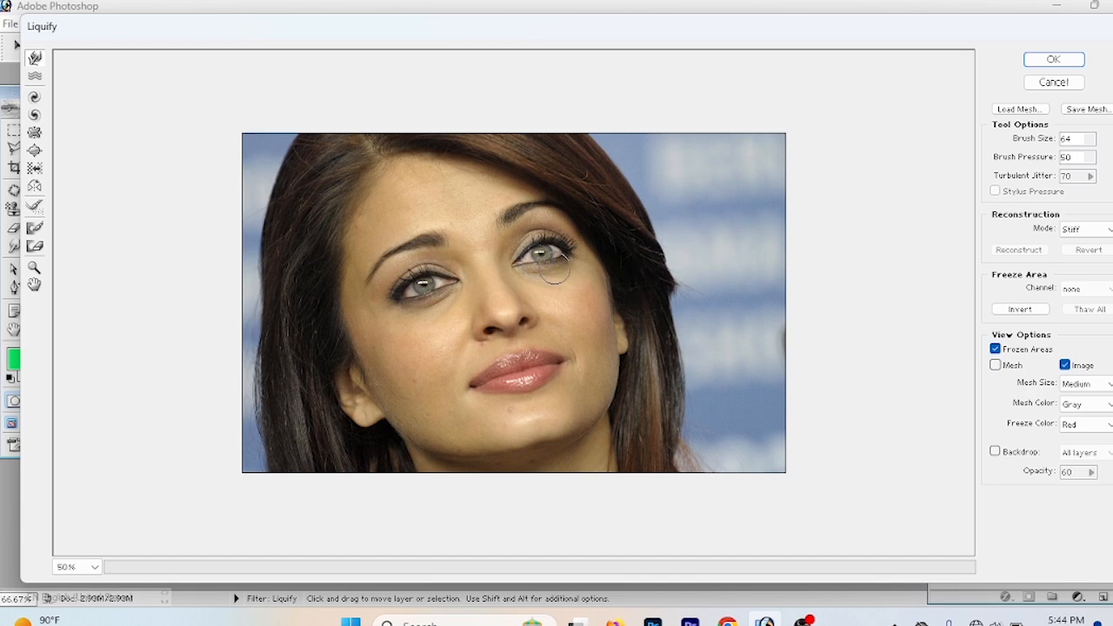
{"action": "left_click", "coordinate": [543, 247]}
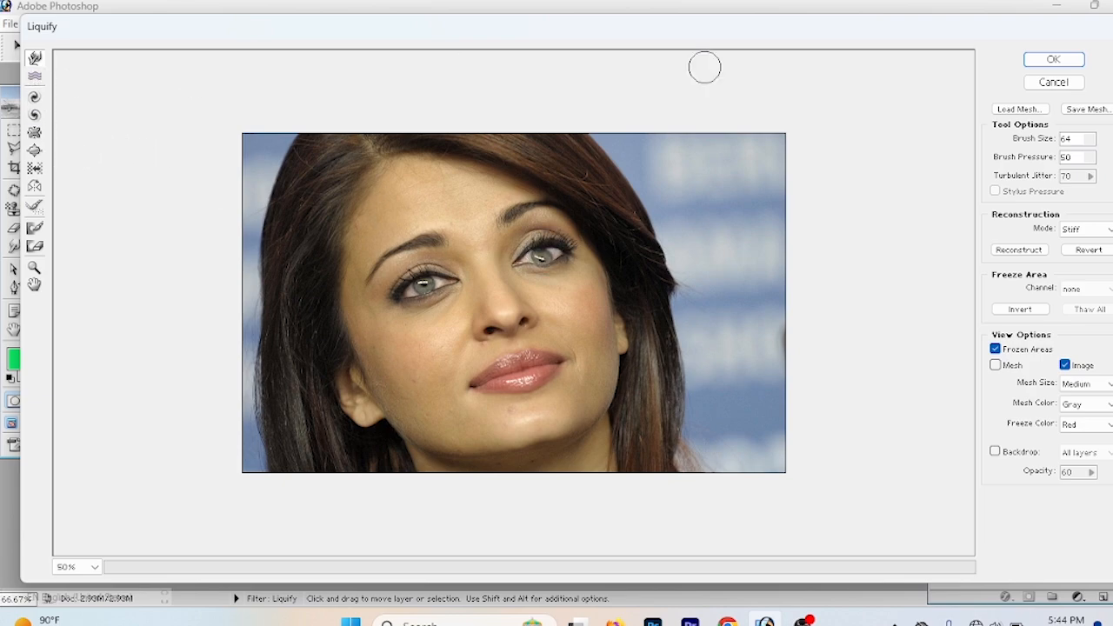
{"action": "left_click", "coordinate": [1059, 86]}
{"action": "key", "text": "super"}
{"action": "left_click", "coordinate": [1060, 89]}
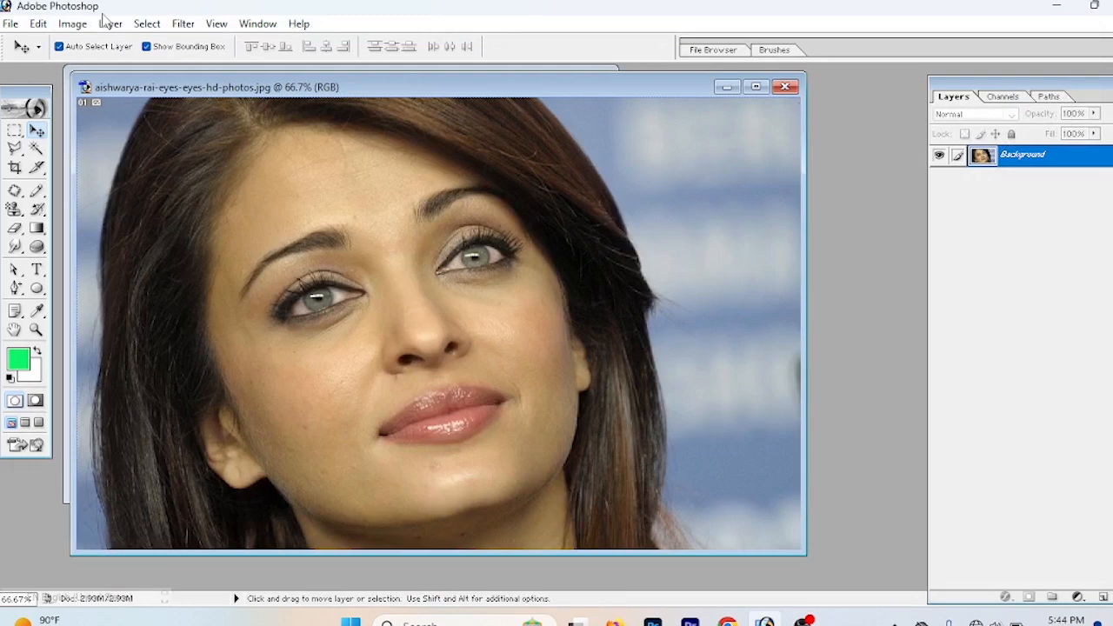
Restart the Liquify filter and shrink the woman's left eye with the Pucker tool at brush size 218.
{"action": "left_click", "coordinate": [182, 24]}
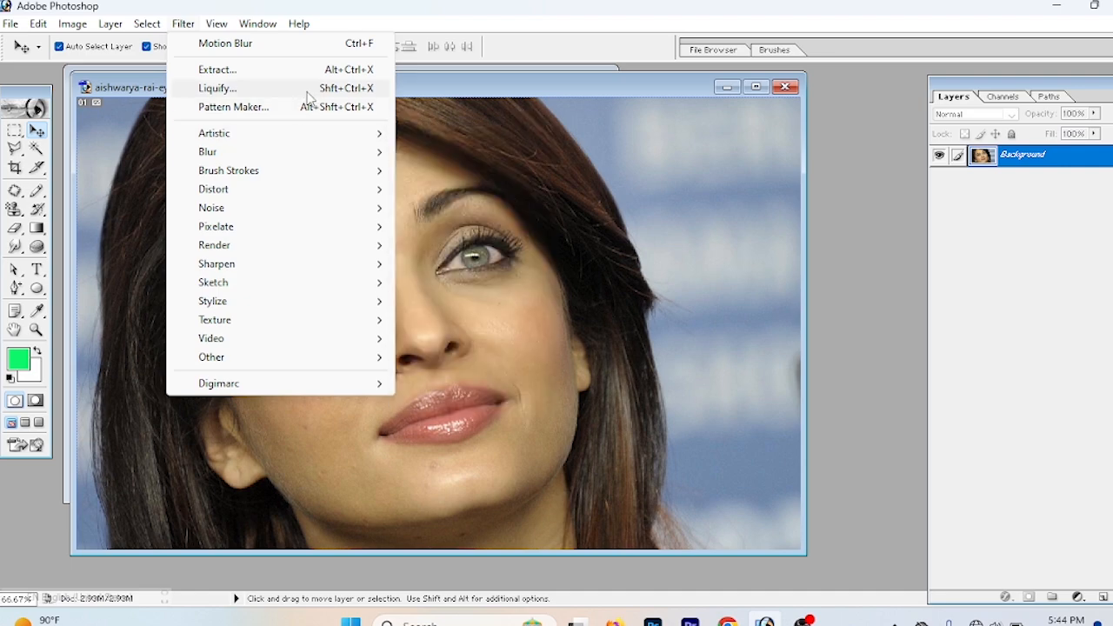
{"action": "left_click", "coordinate": [218, 87]}
{"action": "left_click", "coordinate": [34, 133]}
{"action": "left_click", "coordinate": [540, 249]}
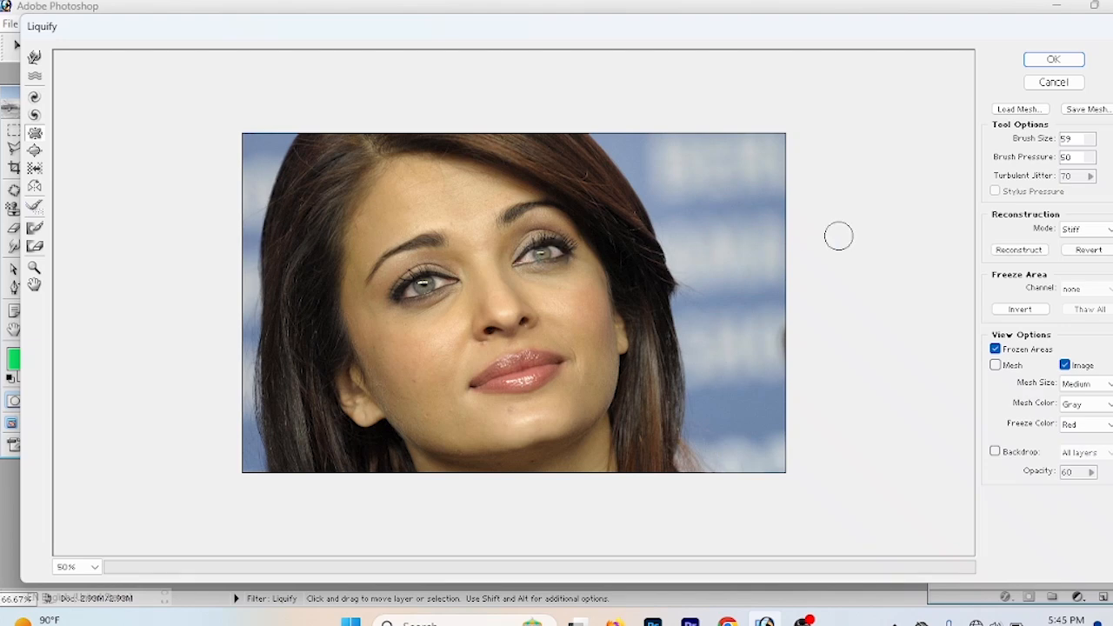
{"action": "left_click", "coordinate": [1088, 141]}
{"action": "left_click", "coordinate": [1067, 155]}
{"action": "left_click", "coordinate": [559, 252]}
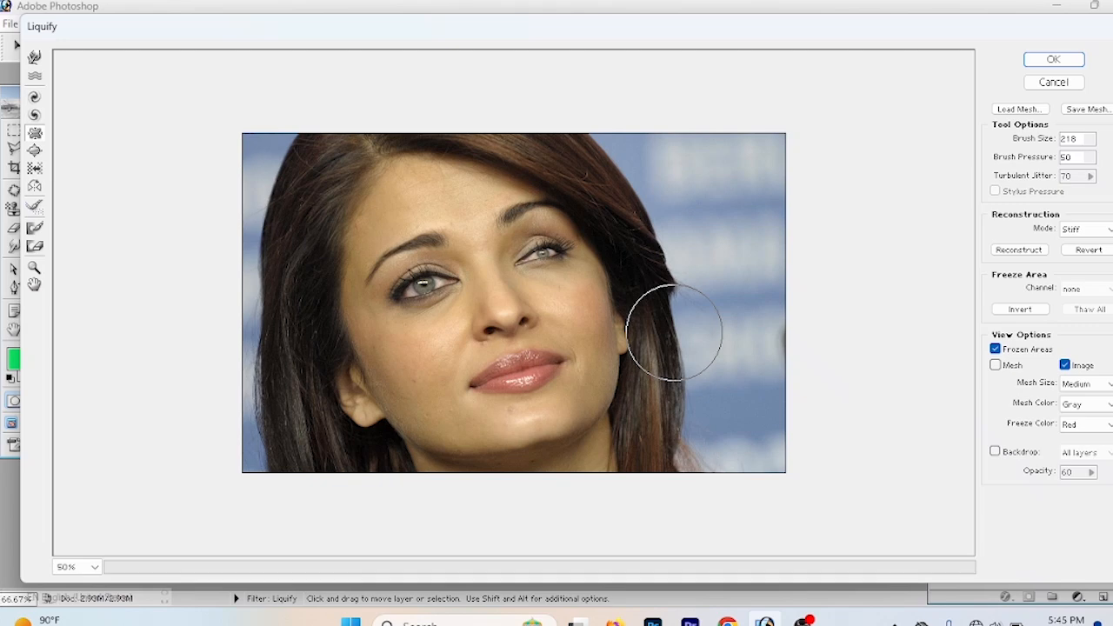
Enlarge the woman's left eye with the Bloat tool at brush size 218, and return to the Pucker tool.
{"action": "left_click", "coordinate": [35, 151]}
{"action": "left_click_drag", "start_coordinate": [533, 250], "coordinate": [549, 255]}
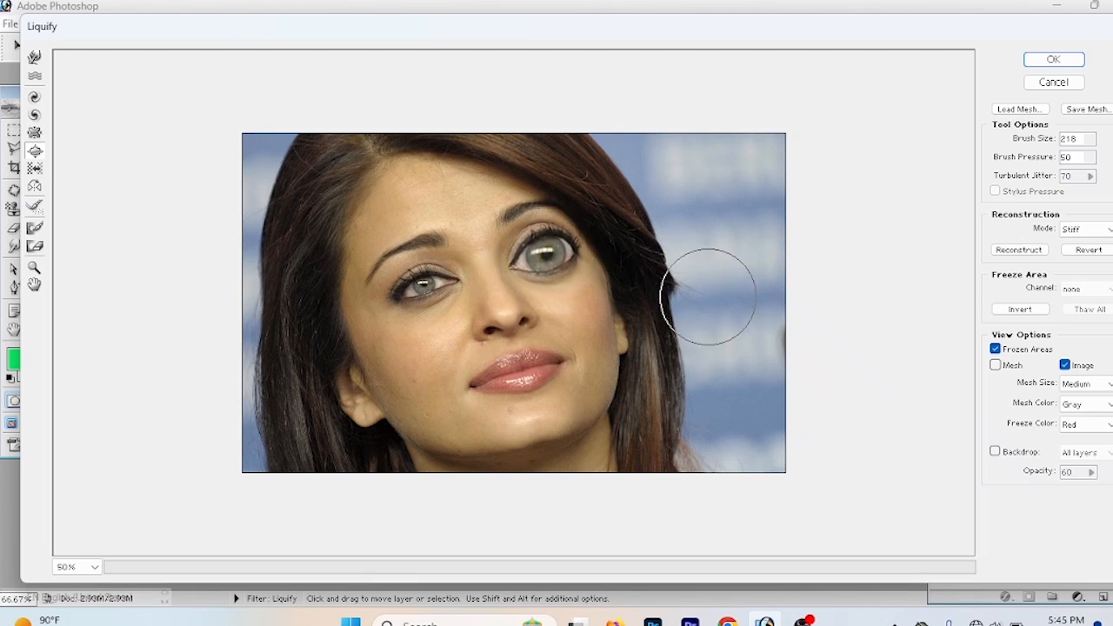
{"action": "left_click", "coordinate": [35, 132]}
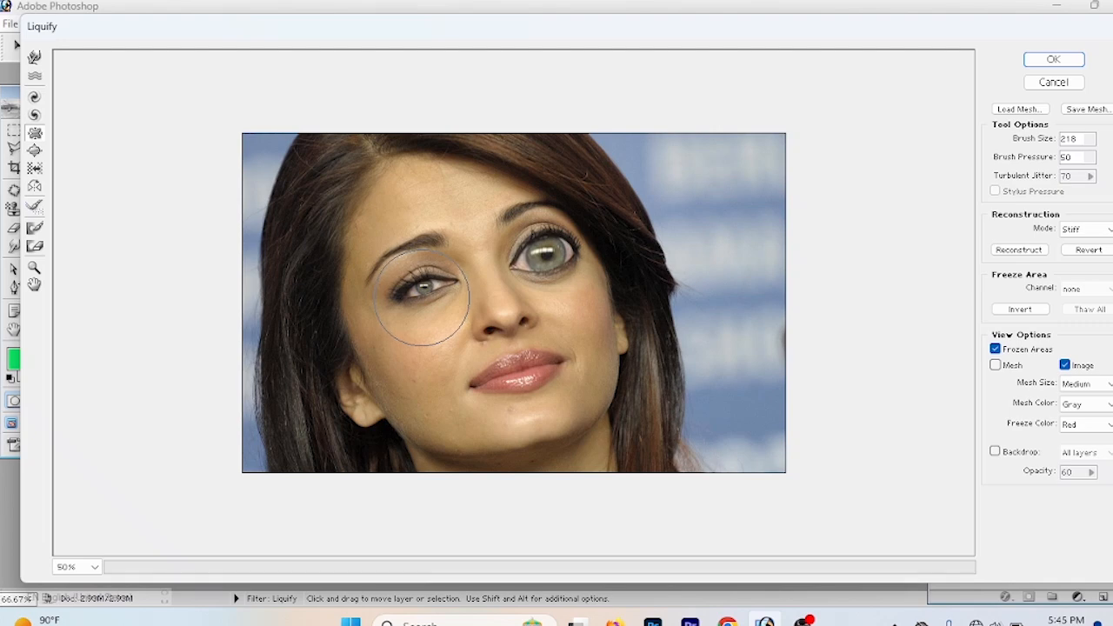
Distort the hair, eyes, nose and mouth with the Shift Pixels tool at brush size 218, and reset the Liquify preview.
{"action": "left_click", "coordinate": [34, 168]}
{"action": "mouse_move", "coordinate": [261, 239]}
{"action": "left_mouse_down"}
{"action": "mouse_move", "coordinate": [299, 268]}
{"action": "mouse_move", "coordinate": [382, 278]}
{"action": "mouse_move", "coordinate": [380, 257]}
{"action": "mouse_move", "coordinate": [445, 189]}
{"action": "mouse_move", "coordinate": [726, 241]}
{"action": "mouse_move", "coordinate": [422, 365]}
{"action": "mouse_move", "coordinate": [606, 333]}
{"action": "mouse_move", "coordinate": [455, 410]}
{"action": "mouse_move", "coordinate": [641, 348]}
{"action": "mouse_move", "coordinate": [323, 323]}
{"action": "mouse_move", "coordinate": [620, 286]}
{"action": "mouse_move", "coordinate": [124, 256]}
{"action": "left_mouse_up"}
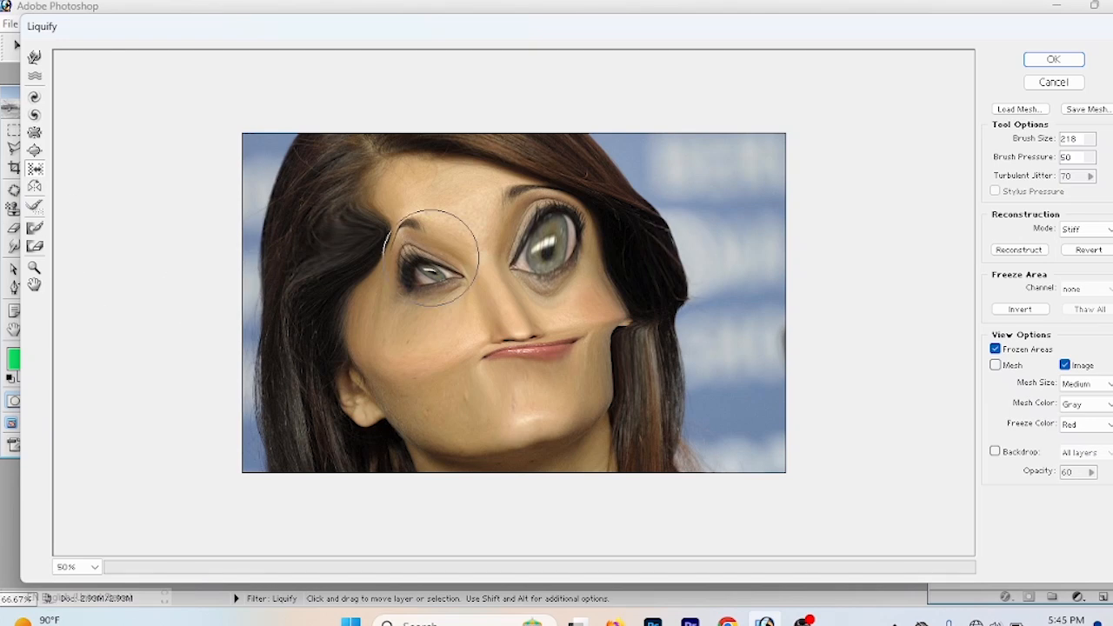
{"action": "key", "text": "alt"}
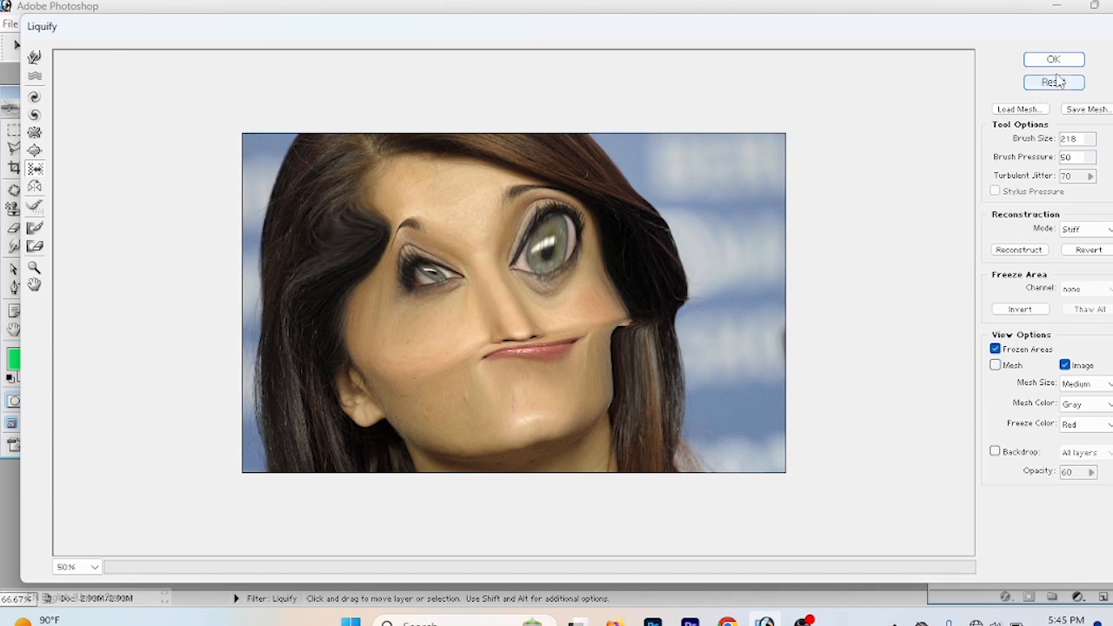
{"action": "left_click", "coordinate": [1054, 82], "text": "alt"}
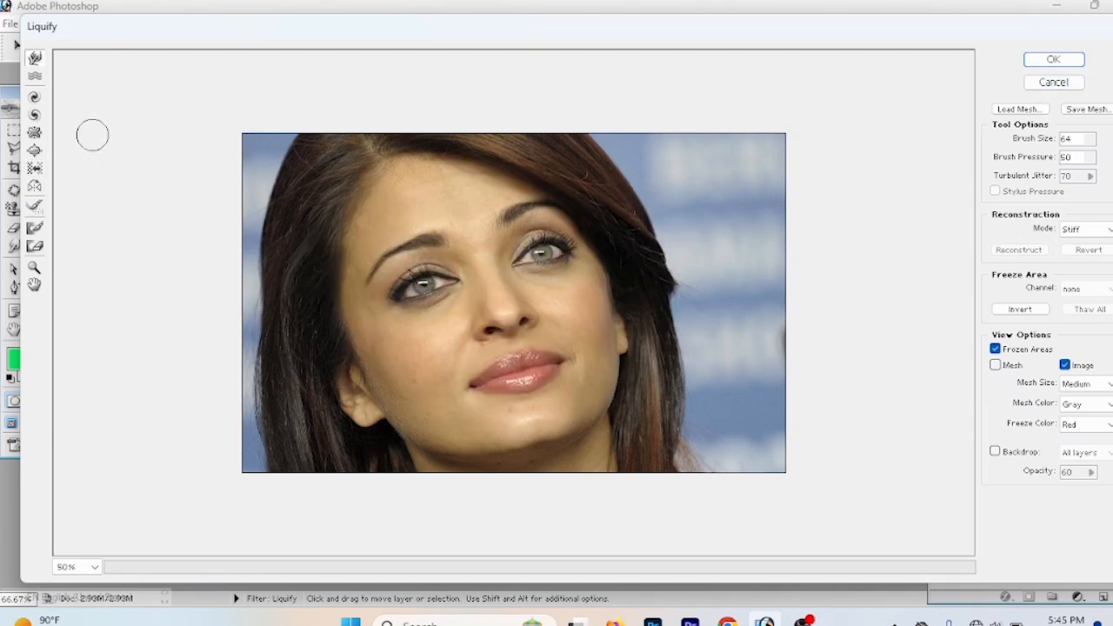
Distort the brow and nose area with the Reflection tool, and paint over parts of the face with the Freeze tool.
{"action": "left_click", "coordinate": [34, 187]}
{"action": "mouse_move", "coordinate": [408, 215]}
{"action": "left_mouse_down"}
{"action": "mouse_move", "coordinate": [452, 287]}
{"action": "mouse_move", "coordinate": [517, 252]}
{"action": "mouse_move", "coordinate": [487, 304]}
{"action": "left_mouse_up"}
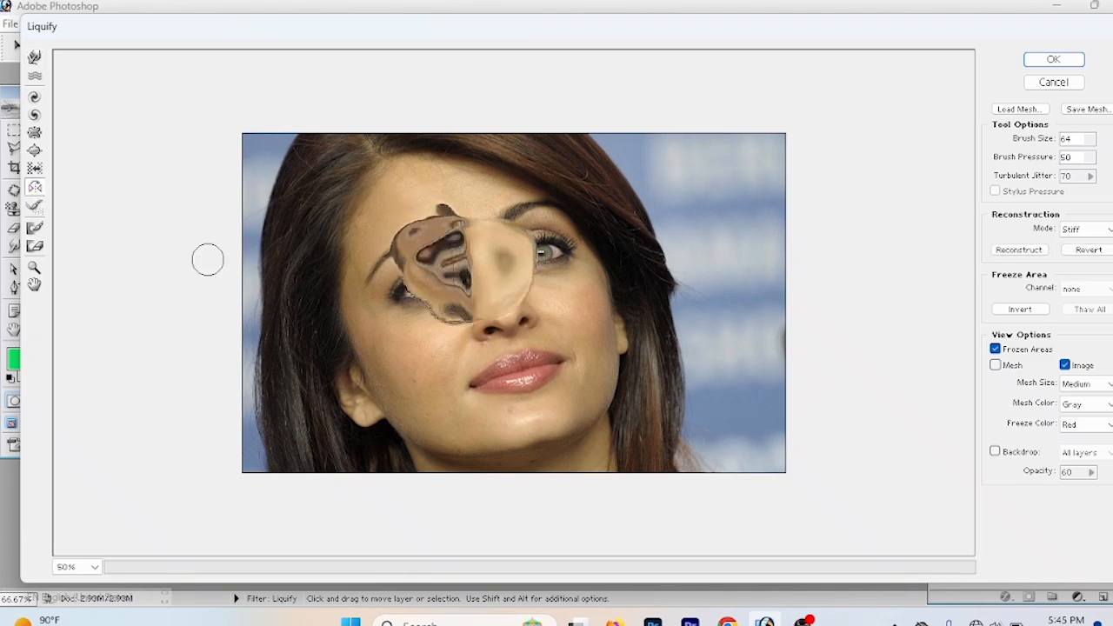
{"action": "left_click", "coordinate": [35, 228]}
{"action": "mouse_move", "coordinate": [341, 254]}
{"action": "left_mouse_down"}
{"action": "mouse_move", "coordinate": [313, 271]}
{"action": "mouse_move", "coordinate": [453, 179]}
{"action": "mouse_move", "coordinate": [345, 333]}
{"action": "mouse_move", "coordinate": [293, 279]}
{"action": "left_mouse_up"}
Enlarge the frozen eye area to 400% with the Zoom tool and pan up to the eyebrow with the Hand tool.
{"action": "left_click", "coordinate": [35, 268]}
{"action": "left_click", "coordinate": [512, 269]}
{"action": "left_click", "coordinate": [513, 270]}
{"action": "left_click", "coordinate": [512, 270]}
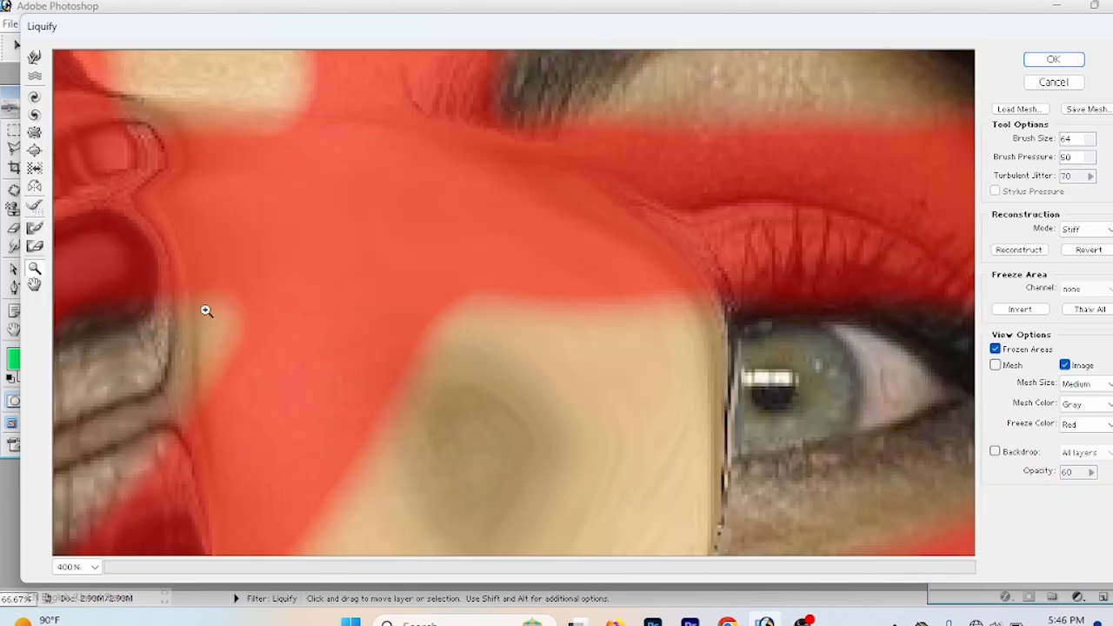
{"action": "left_click", "coordinate": [35, 285]}
{"action": "mouse_move", "coordinate": [311, 240]}
{"action": "left_mouse_down"}
{"action": "mouse_move", "coordinate": [482, 340]}
{"action": "mouse_move", "coordinate": [406, 408]}
{"action": "mouse_move", "coordinate": [455, 477]}
{"action": "mouse_move", "coordinate": [450, 451]}
{"action": "left_mouse_up"}
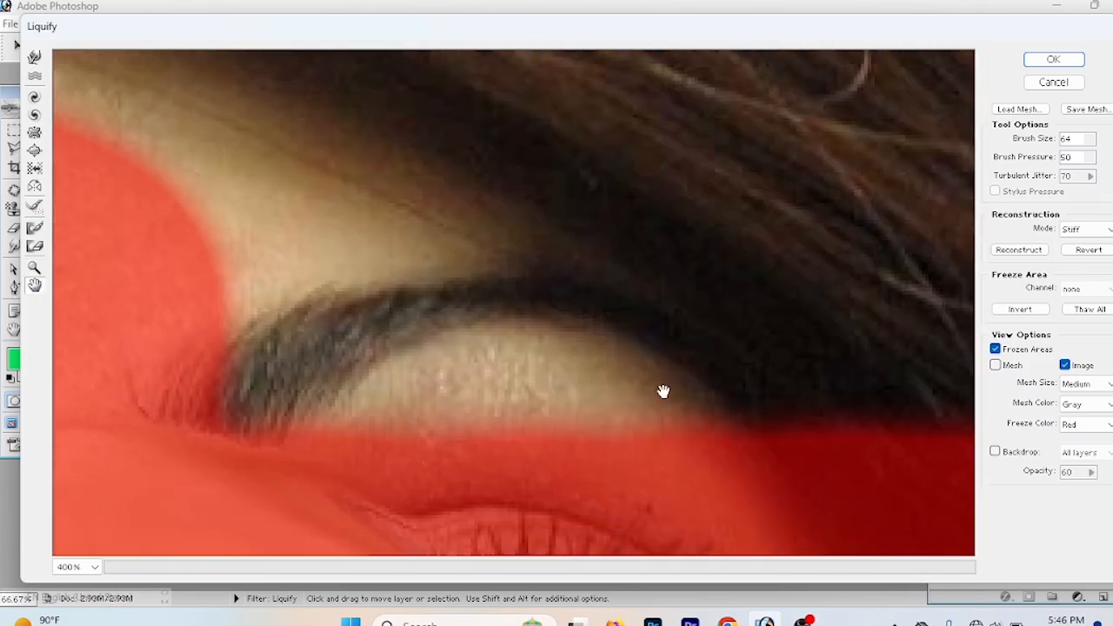
Set the brush size to 133 and brush pressure to 23, and leave the Liquify filter without applying anything.
{"action": "left_click", "coordinate": [1091, 139]}
{"action": "mouse_move", "coordinate": [1071, 156]}
{"action": "left_mouse_down"}
{"action": "mouse_move", "coordinate": [1093, 155]}
{"action": "mouse_move", "coordinate": [1055, 163]}
{"action": "left_mouse_up"}
{"action": "left_click", "coordinate": [918, 190]}
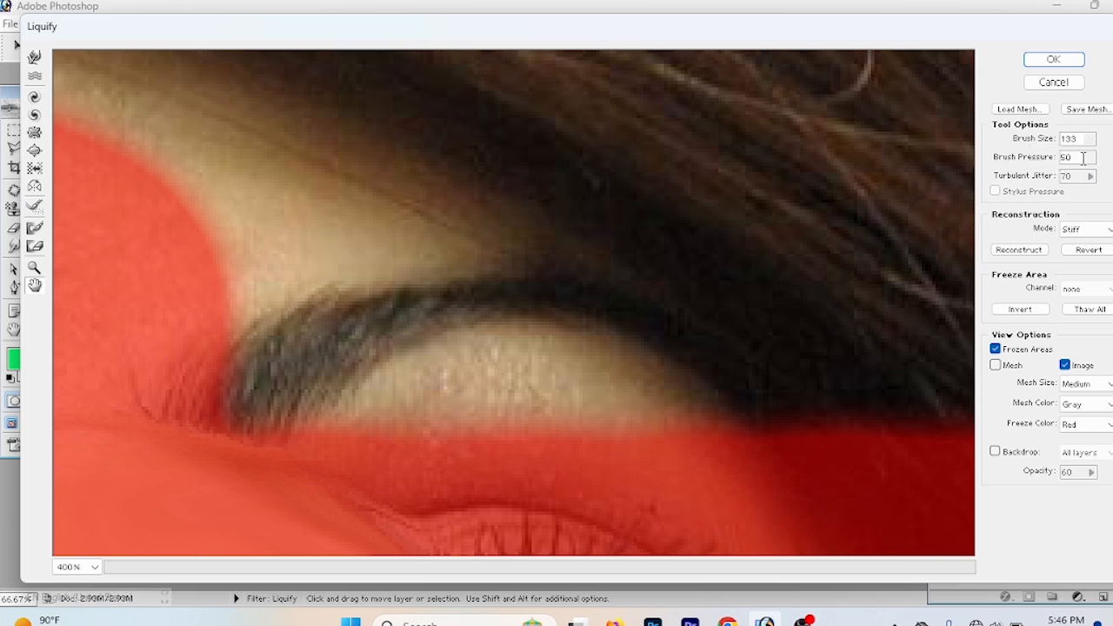
{"action": "left_click", "coordinate": [1091, 158]}
{"action": "mouse_move", "coordinate": [1075, 175]}
{"action": "left_mouse_down"}
{"action": "mouse_move", "coordinate": [1102, 175]}
{"action": "mouse_move", "coordinate": [1053, 175]}
{"action": "left_mouse_up"}
{"action": "left_click_drag", "start_coordinate": [791, 183], "coordinate": [787, 348]}
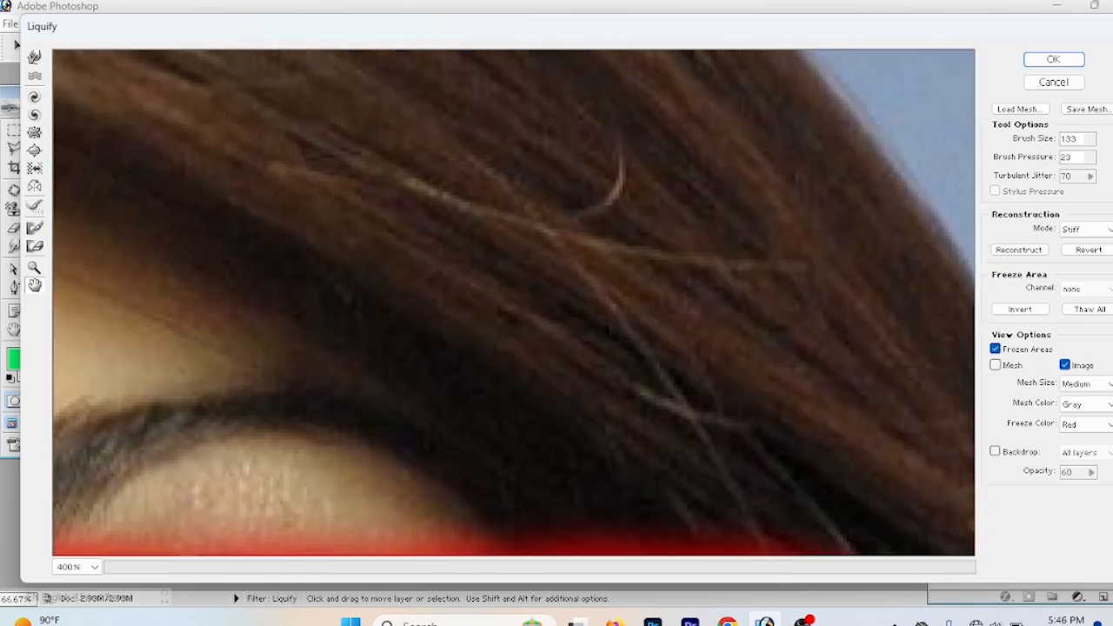
{"action": "left_click", "coordinate": [1053, 81]}
Open the Pattern Maker filter and select a sample area of about 315 × 143 px around the woman's lips.
{"action": "left_click", "coordinate": [194, 26]}
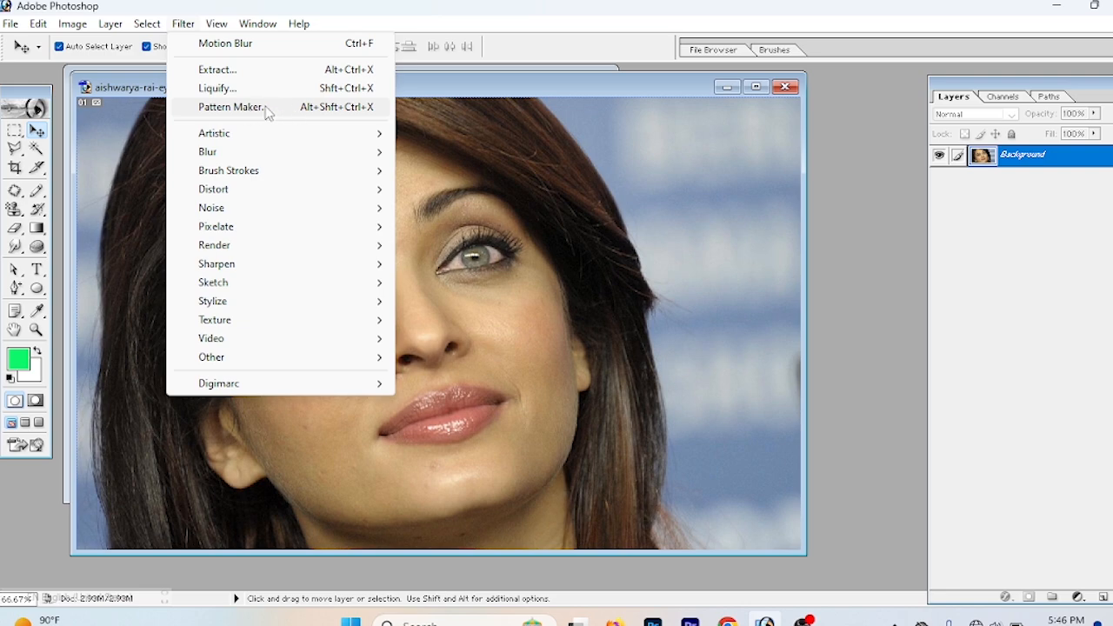
{"action": "left_click", "coordinate": [267, 110]}
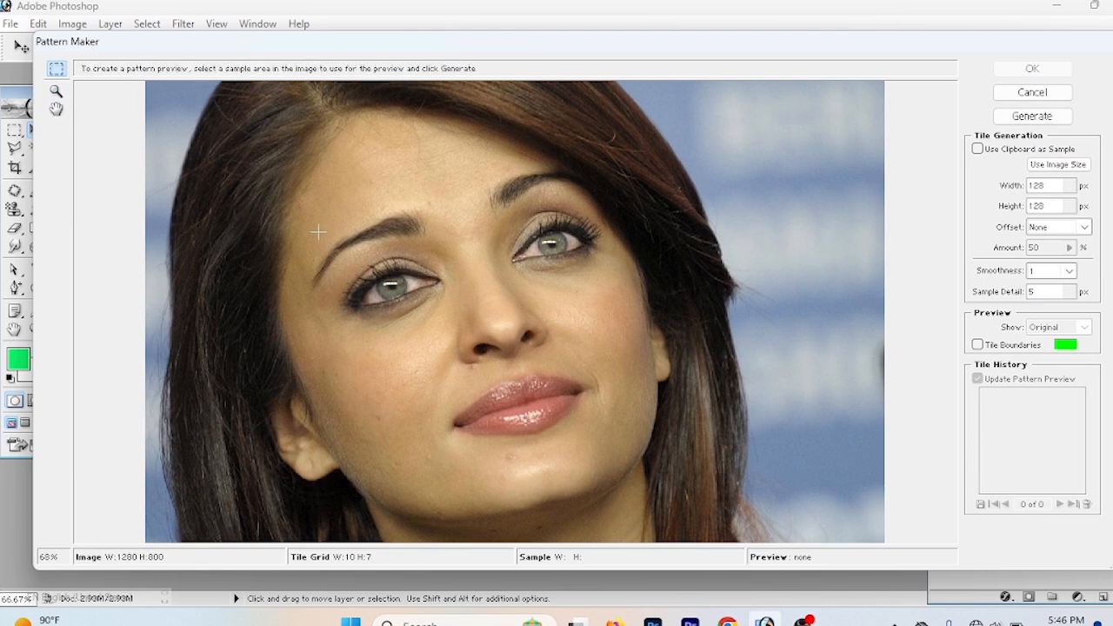
{"action": "left_click_drag", "start_coordinate": [318, 237], "coordinate": [453, 331]}
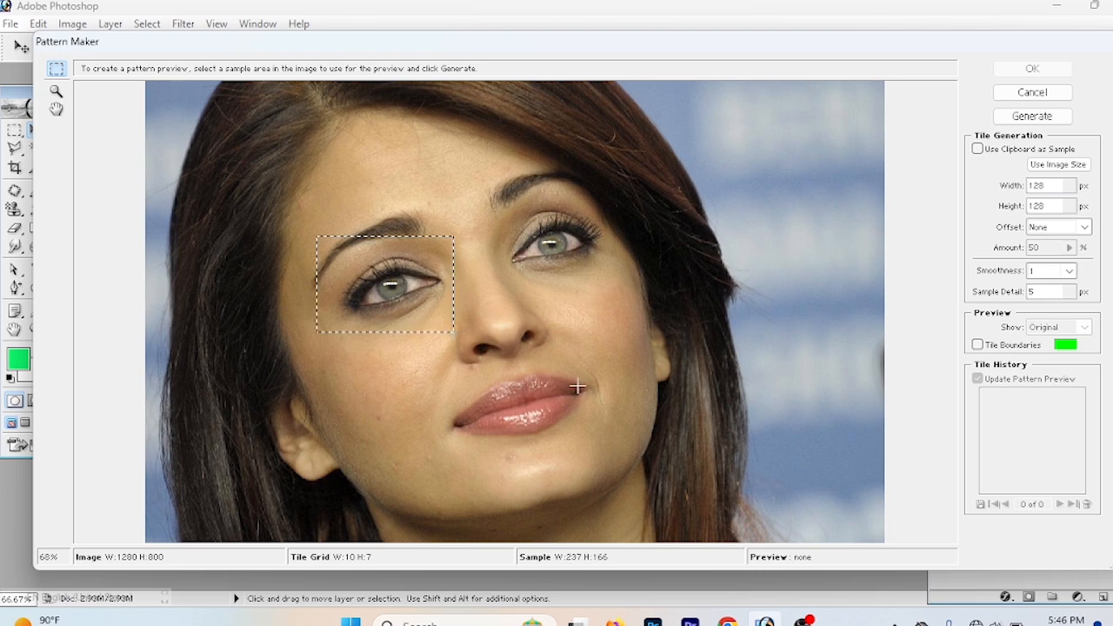
{"action": "left_click", "coordinate": [437, 371]}
{"action": "left_click_drag", "start_coordinate": [428, 367], "coordinate": [611, 450]}
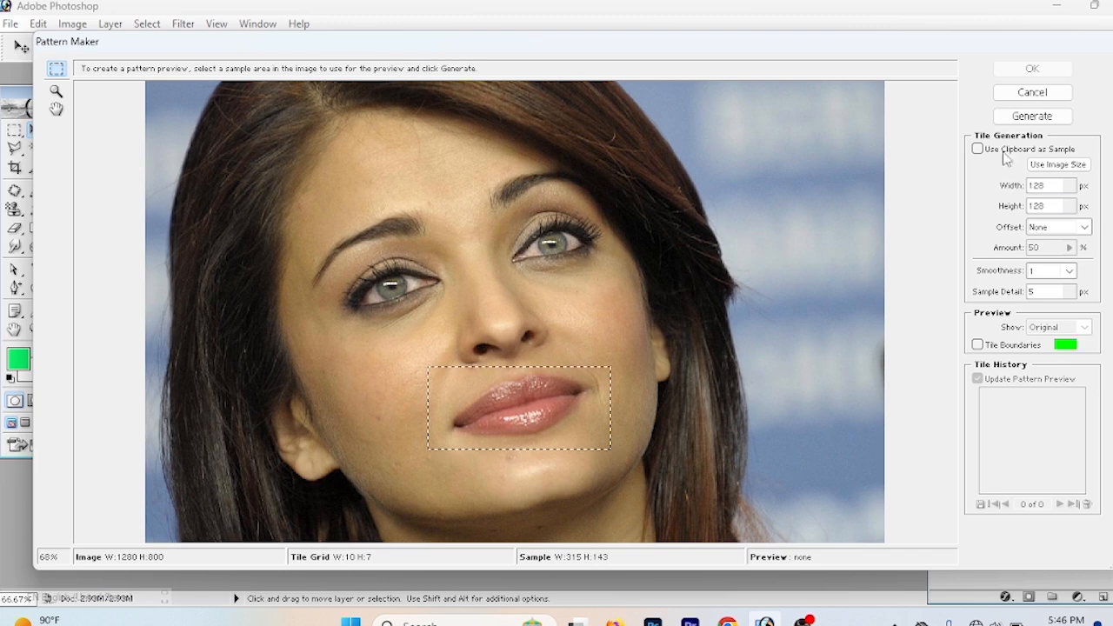
Generate a pattern from the lips sample and regenerate it until the tile history holds ten variations.
{"action": "left_click", "coordinate": [1034, 117]}
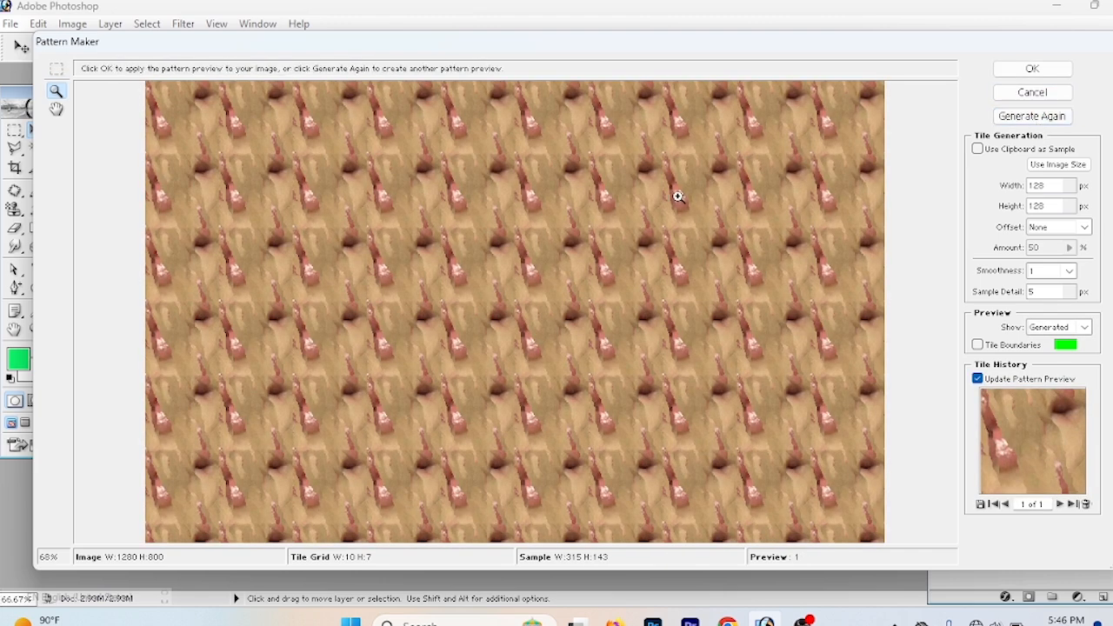
{"action": "left_click", "coordinate": [1046, 119]}
{"action": "left_click", "coordinate": [1046, 118]}
{"action": "left_click", "coordinate": [1046, 118]}
{"action": "left_click", "coordinate": [1046, 118]}
{"action": "left_click", "coordinate": [1046, 118]}
{"action": "left_click", "coordinate": [1046, 118]}
{"action": "left_click", "coordinate": [1046, 118]}
{"action": "left_click", "coordinate": [1047, 118]}
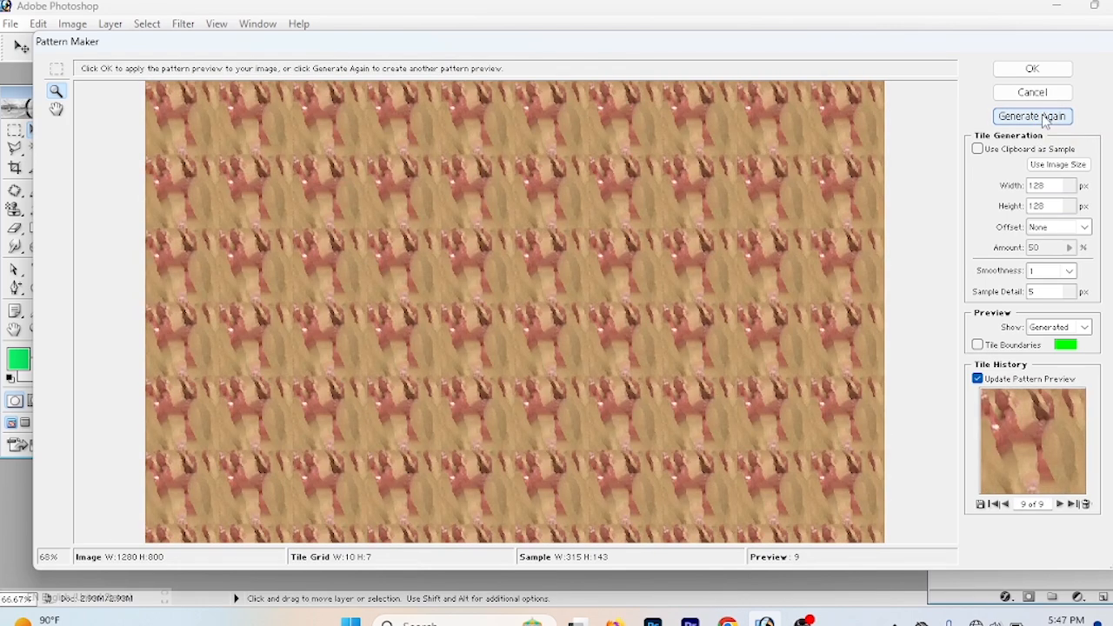
{"action": "left_click", "coordinate": [1046, 118]}
Set the tile width and height to 500 px, and reset the Pattern Maker.
{"action": "left_click_drag", "start_coordinate": [1055, 186], "coordinate": [988, 190]}
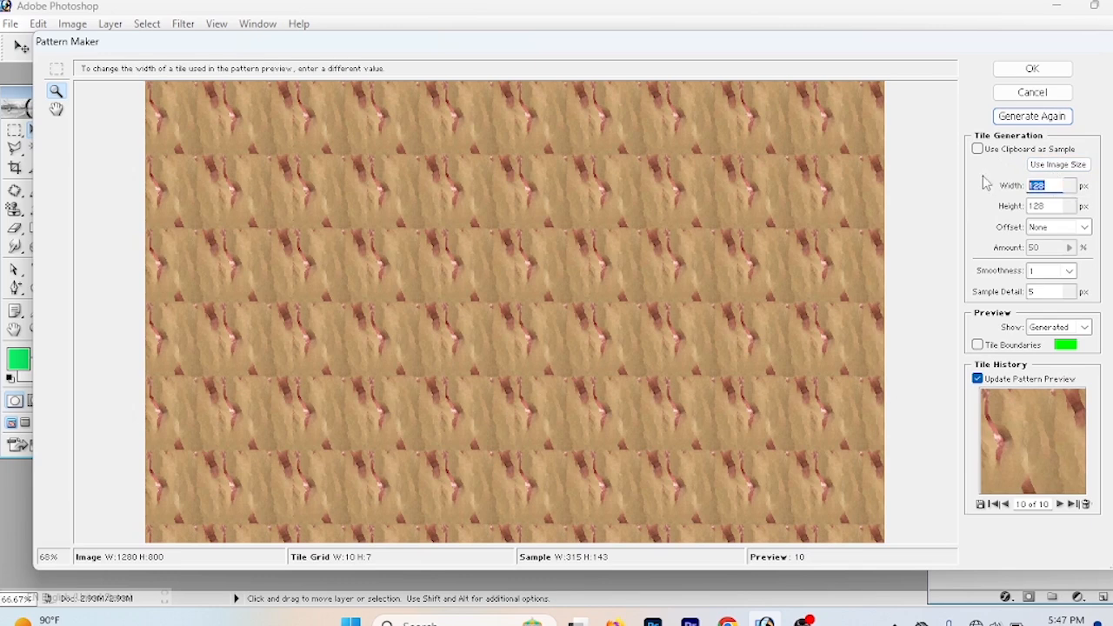
{"action": "type", "text": "500"}
{"action": "key", "text": "Tab"}
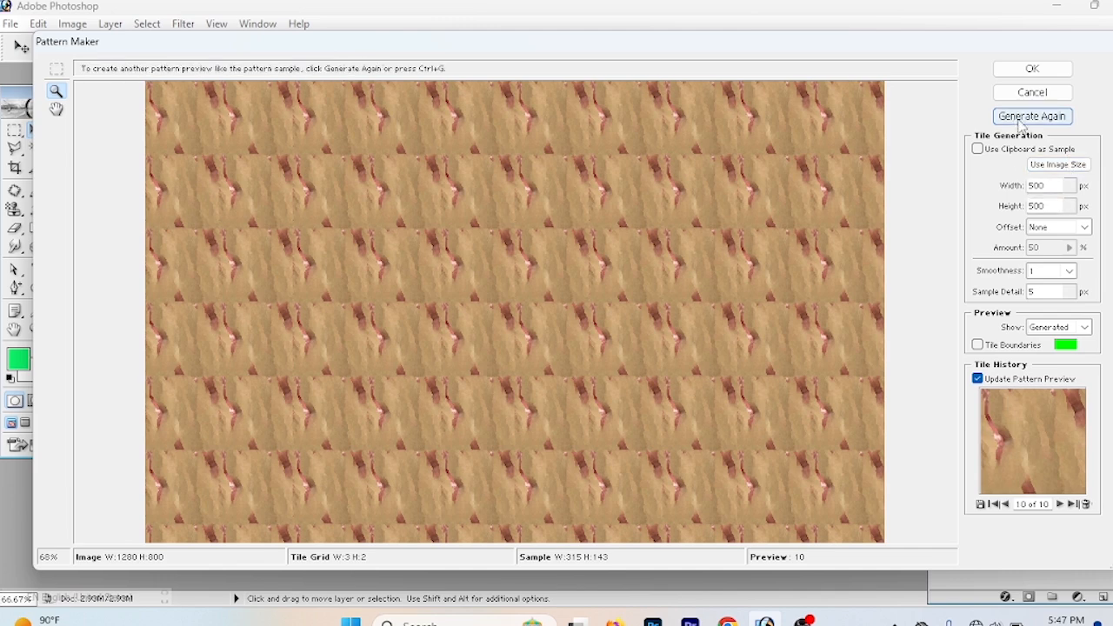
{"action": "left_click", "coordinate": [1046, 92], "text": "alt"}
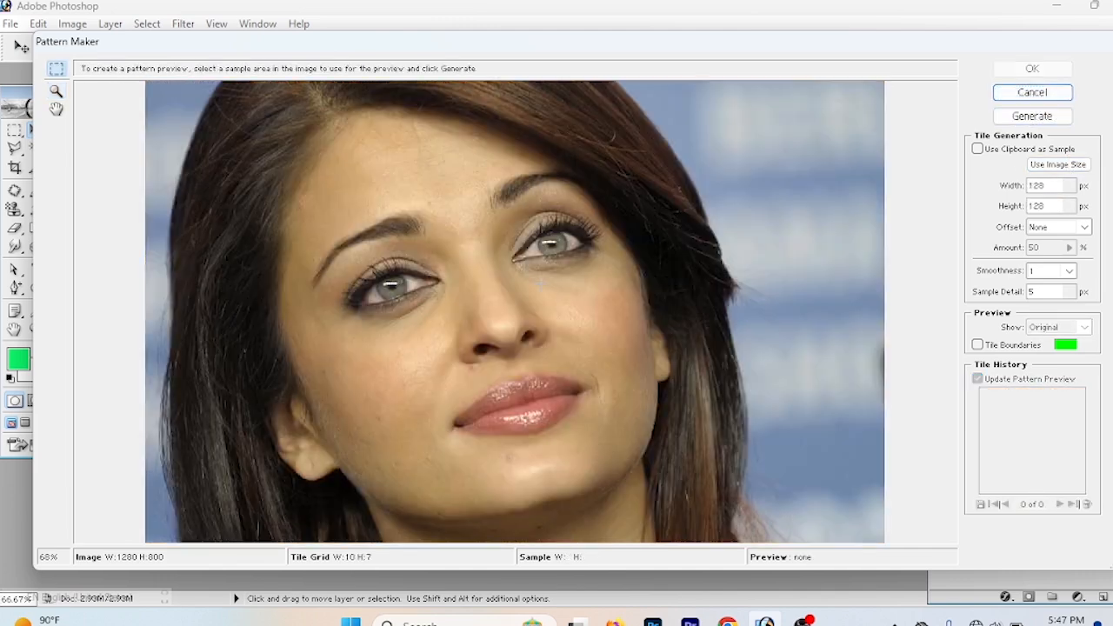
{"action": "left_click_drag", "start_coordinate": [430, 339], "coordinate": [630, 472]}
{"action": "left_click_drag", "start_coordinate": [1056, 185], "coordinate": [982, 197]}
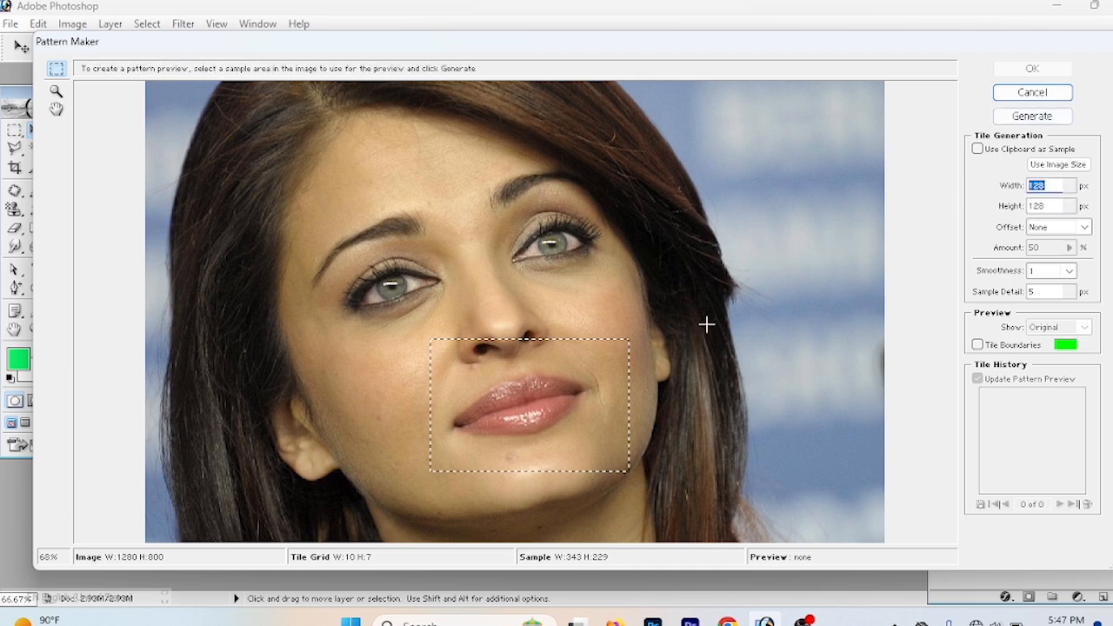
{"action": "left_click_drag", "start_coordinate": [693, 260], "coordinate": [771, 328]}
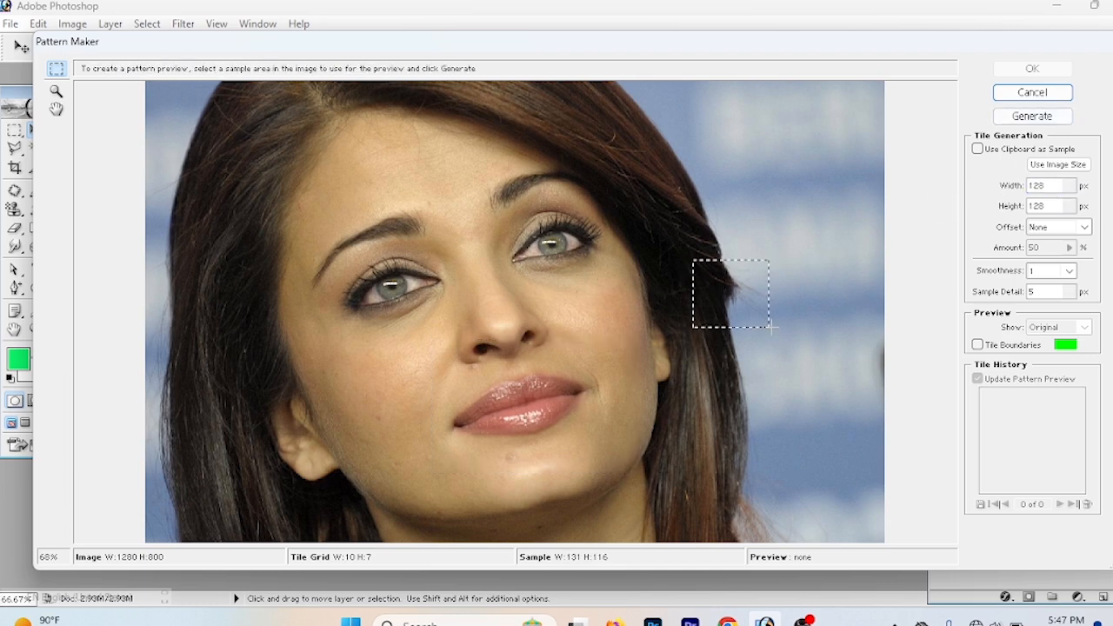
{"action": "left_click", "coordinate": [772, 319]}
Set the Pattern Maker's tile width and height to 500 px.
{"action": "left_click_drag", "start_coordinate": [1054, 185], "coordinate": [953, 174]}
{"action": "type", "text": "500"}
{"action": "key", "text": "Tab"}
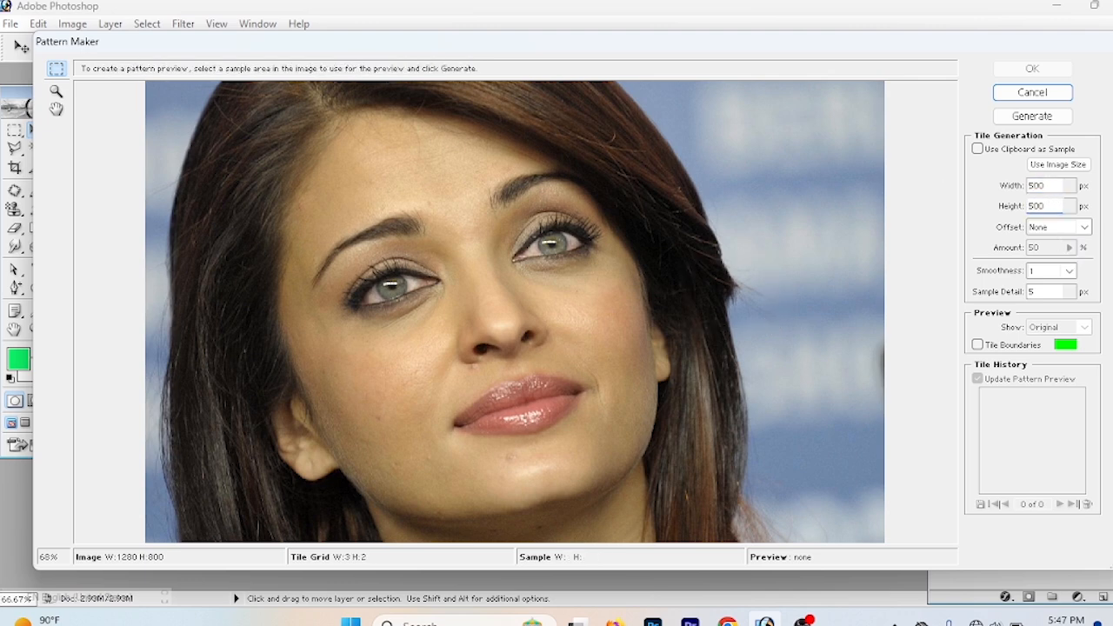
Generate a pattern from a sample of about 349 × 195 px around the woman's lips, regenerate it several times, and discard it.
{"action": "left_click_drag", "start_coordinate": [477, 379], "coordinate": [614, 463]}
{"action": "left_click", "coordinate": [1046, 122]}
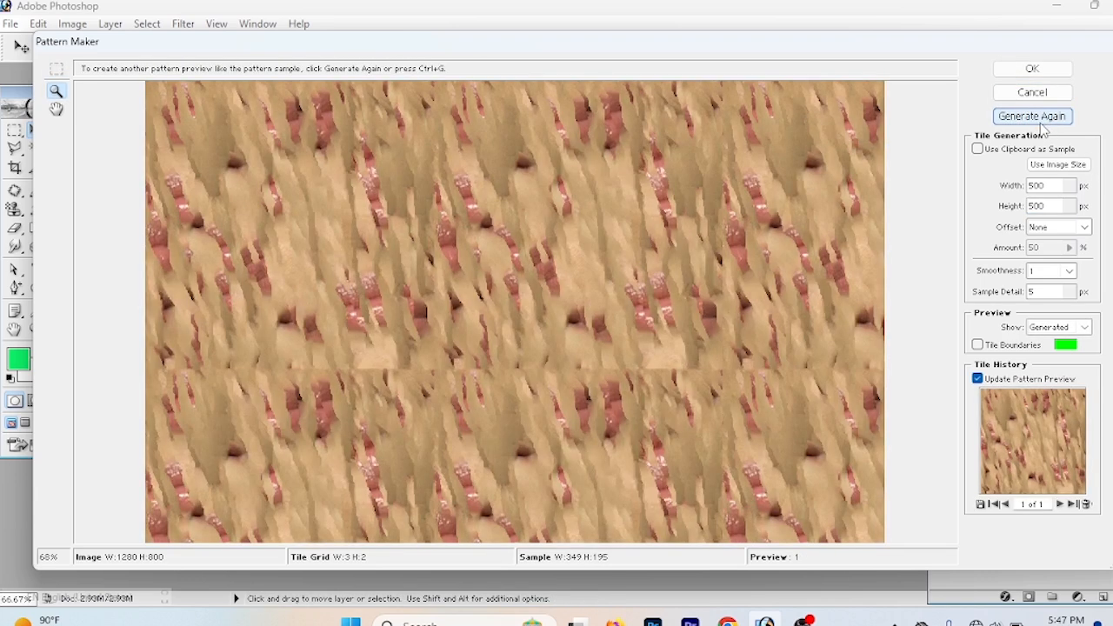
{"action": "left_click", "coordinate": [1033, 118]}
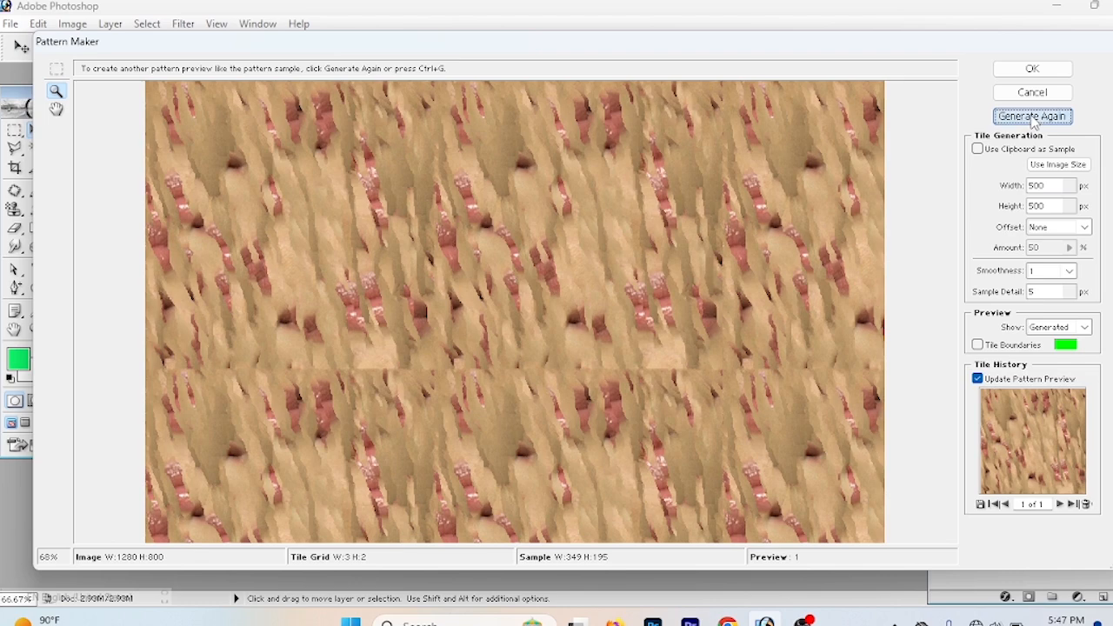
{"action": "left_click", "coordinate": [1033, 118]}
{"action": "left_click", "coordinate": [1033, 118]}
{"action": "left_click", "coordinate": [1033, 119]}
{"action": "left_click", "coordinate": [1033, 118]}
{"action": "left_click", "coordinate": [1033, 119]}
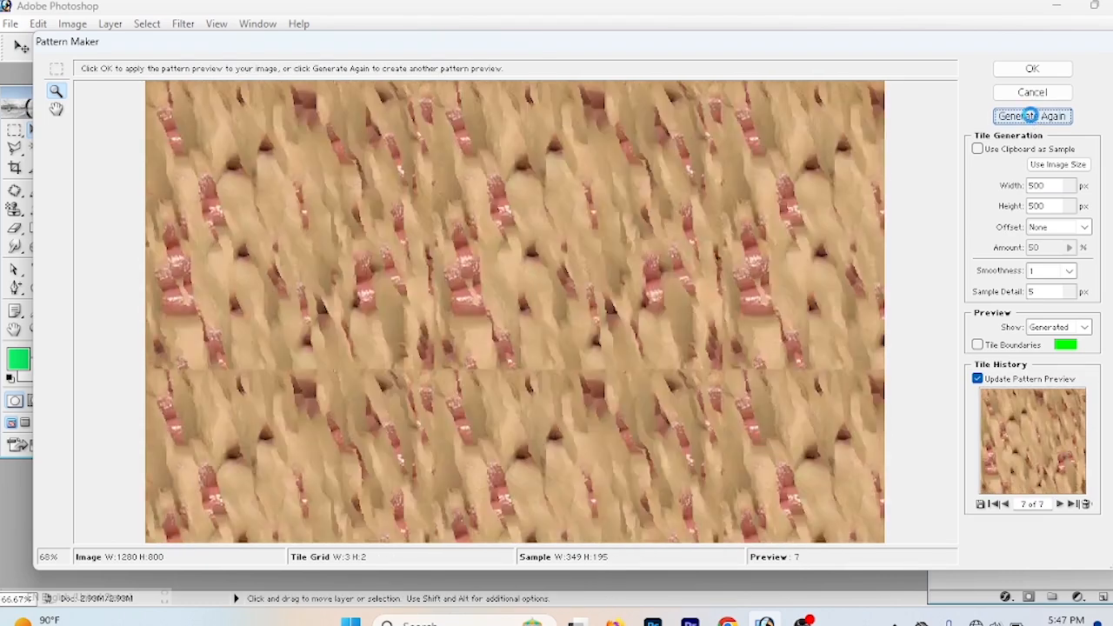
{"action": "left_click", "coordinate": [1033, 118]}
{"action": "left_click", "coordinate": [1033, 118]}
{"action": "left_click", "coordinate": [1032, 92]}
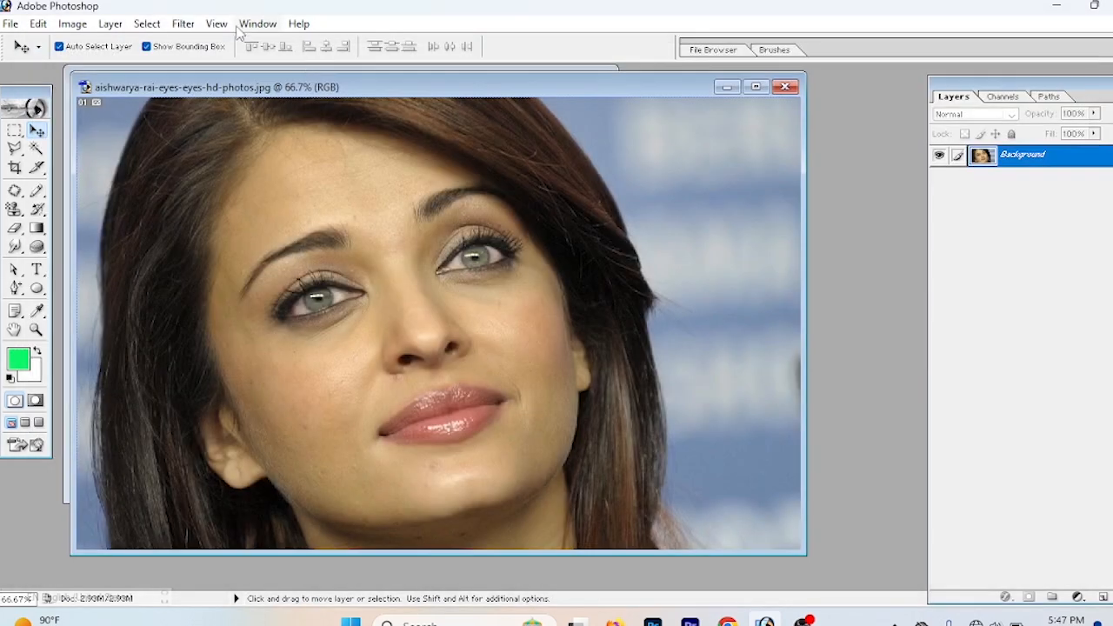
Switch to the ff.jpg image and open the Colored Pencil filter on it.
{"action": "left_click", "coordinate": [181, 25]}
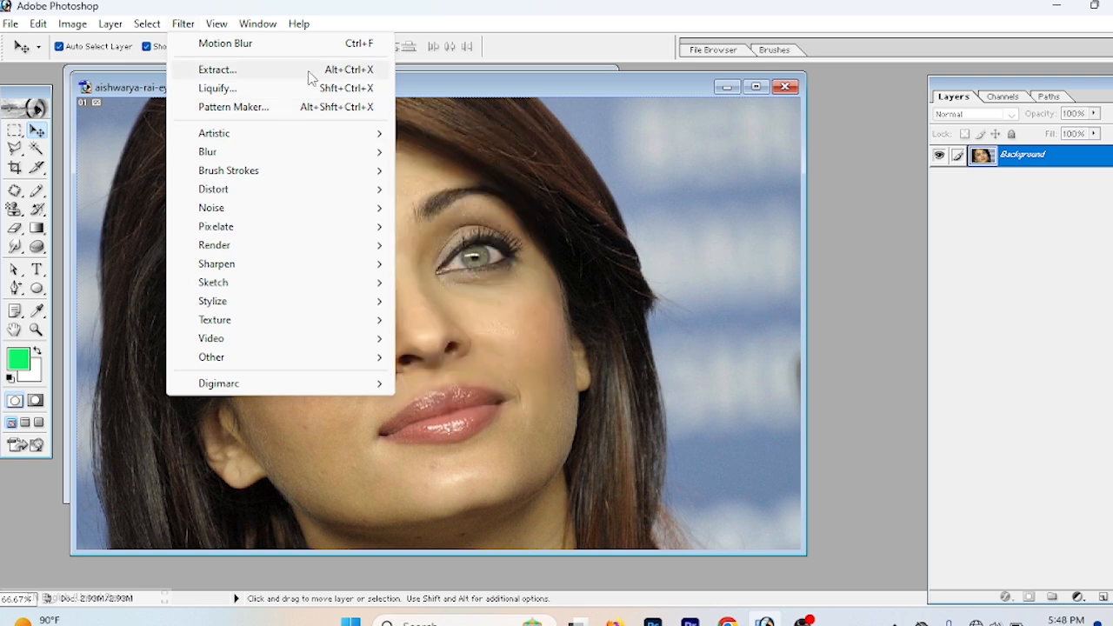
{"action": "mouse_move", "coordinate": [296, 144]}
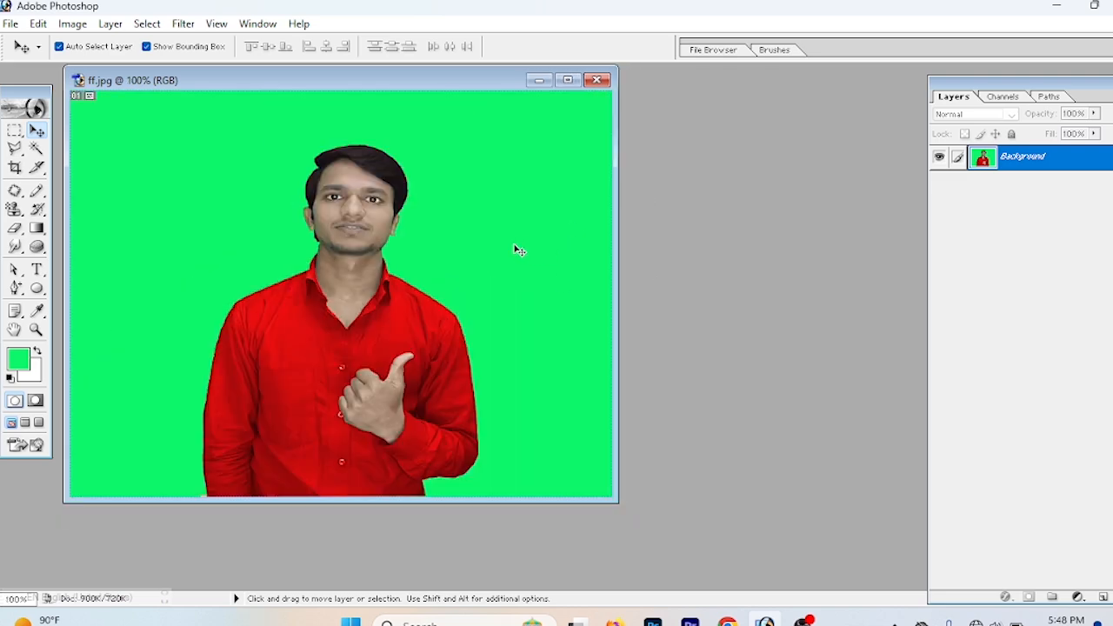
{"action": "left_click", "coordinate": [184, 24]}
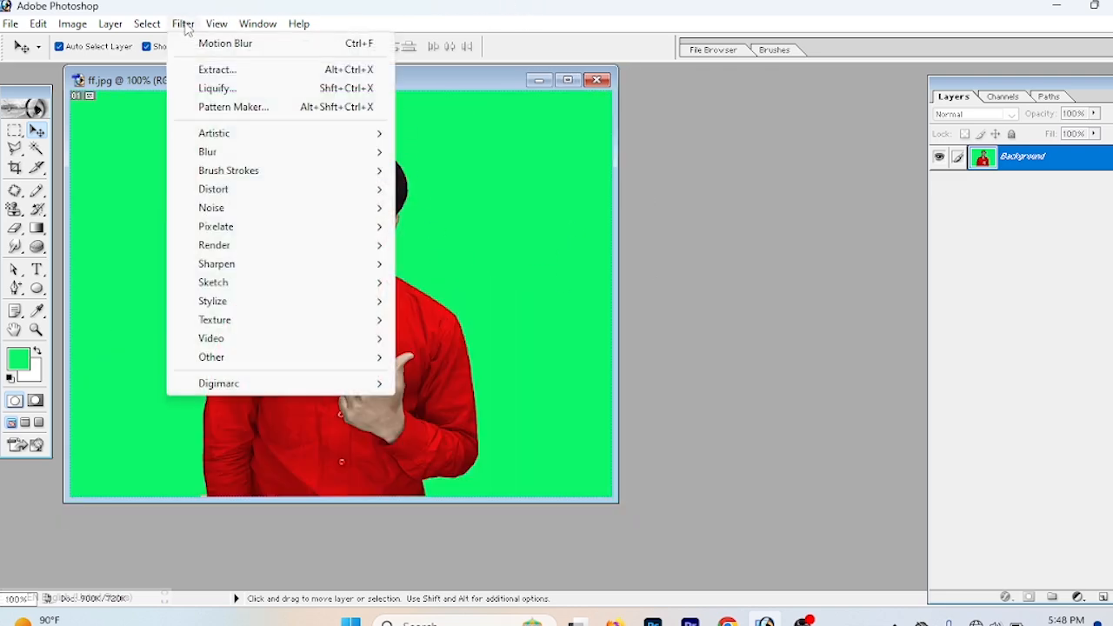
{"action": "mouse_move", "coordinate": [150, 31]}
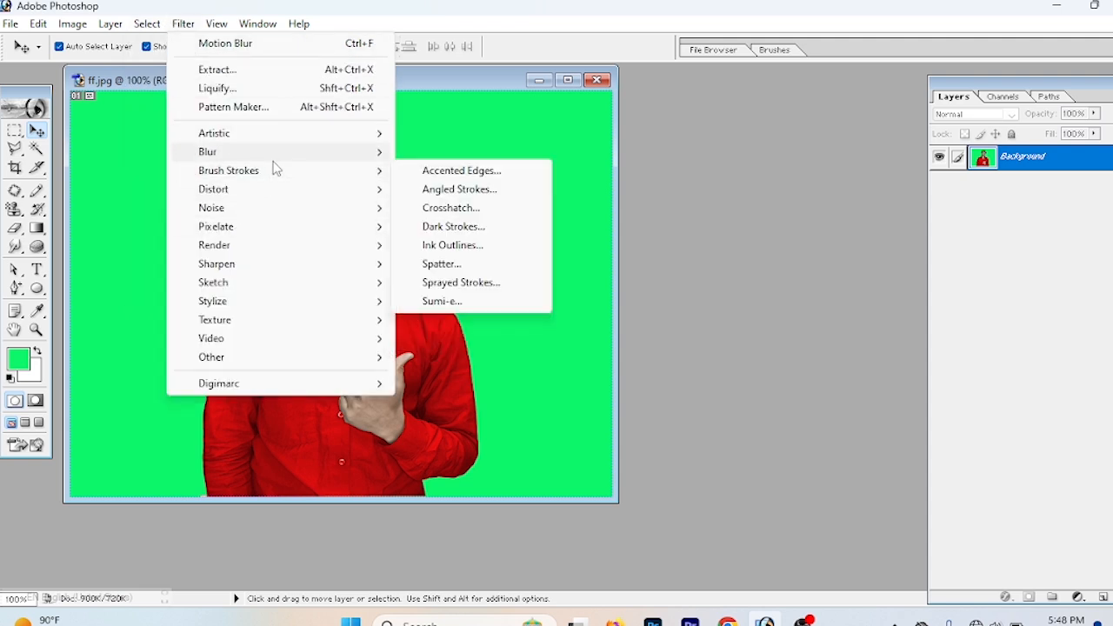
{"action": "mouse_move", "coordinate": [277, 161]}
{"action": "mouse_move", "coordinate": [288, 142]}
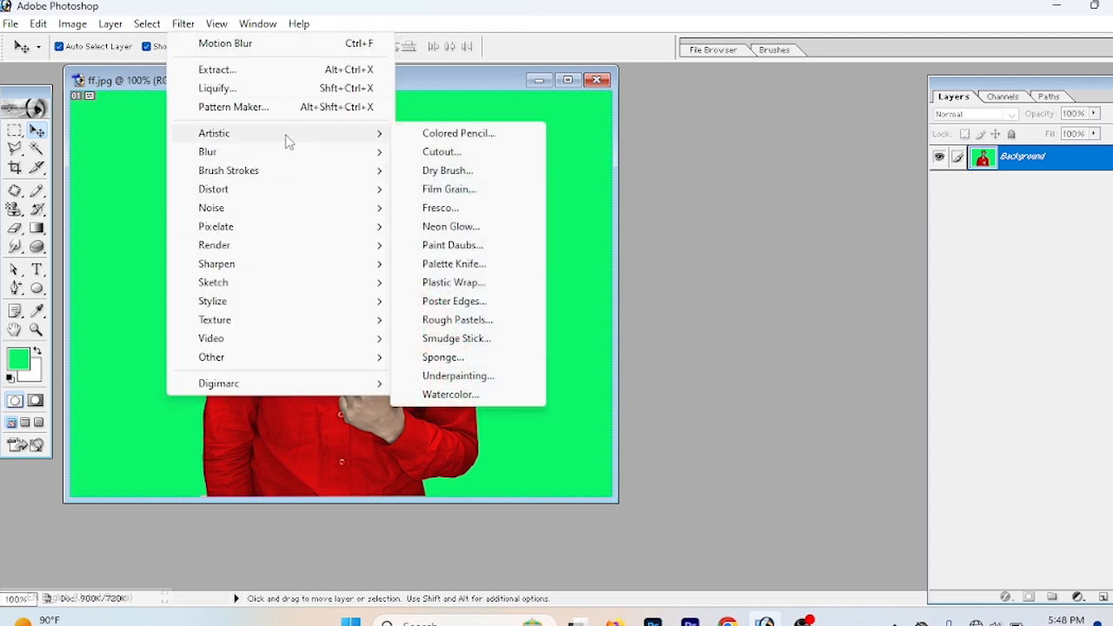
{"action": "left_click", "coordinate": [444, 135]}
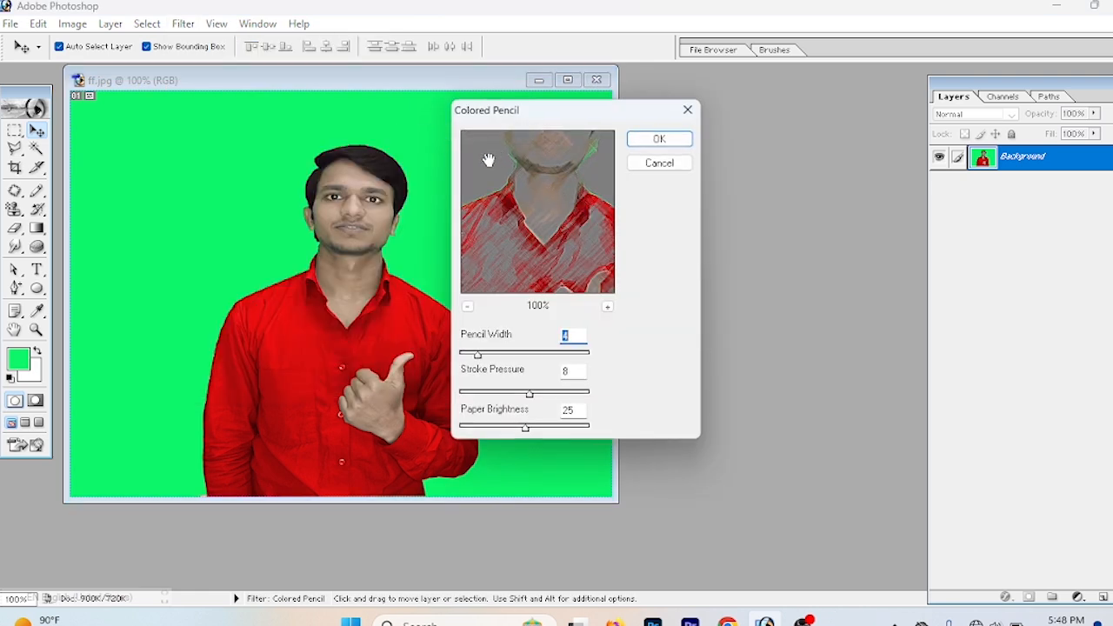
Apply Colored Pencil with Pencil Width 10, Stroke Pressure 10 and Paper Brightness 32, previewed at 50%, and undo it.
{"action": "left_click", "coordinate": [472, 307]}
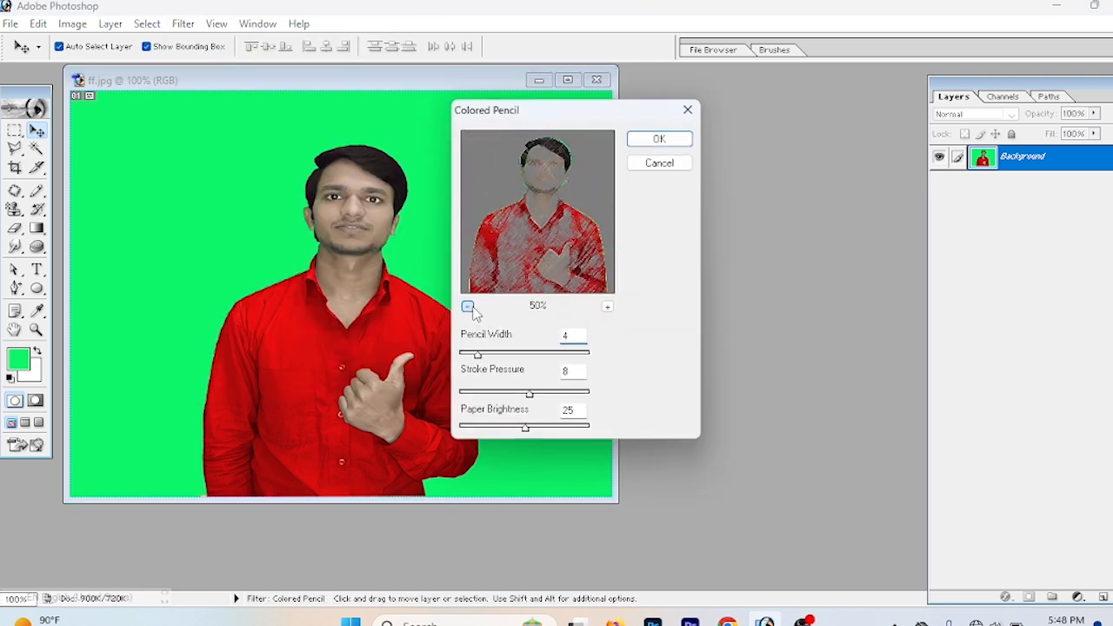
{"action": "left_click", "coordinate": [472, 307]}
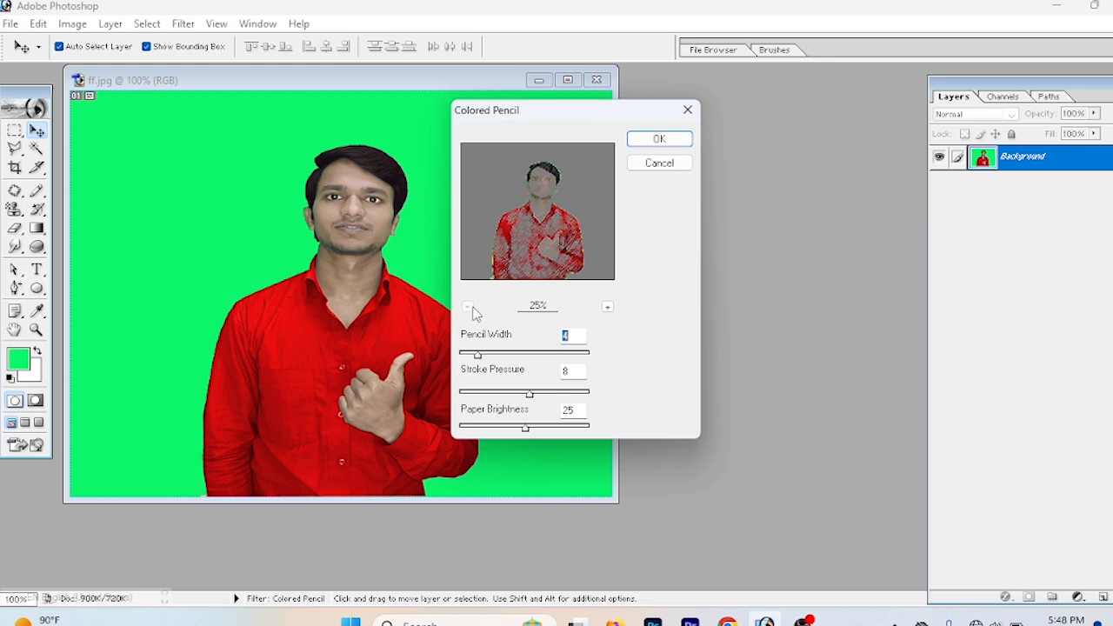
{"action": "left_click", "coordinate": [607, 306]}
{"action": "left_click", "coordinate": [608, 306]}
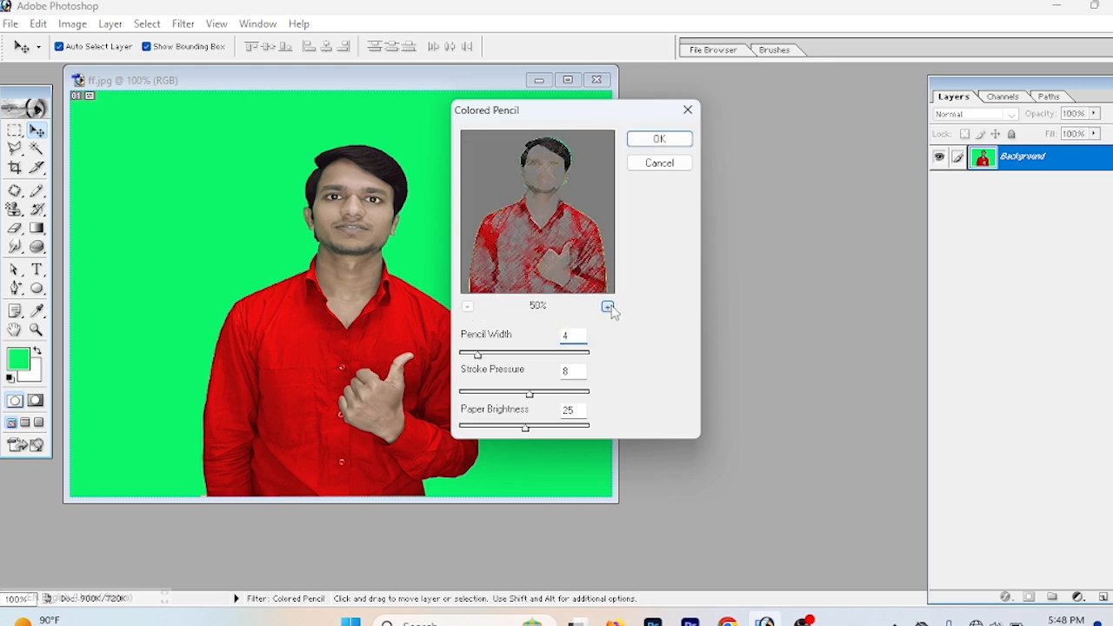
{"action": "left_click", "coordinate": [467, 307]}
{"action": "left_click", "coordinate": [489, 354]}
{"action": "left_click", "coordinate": [525, 394]}
{"action": "left_click", "coordinate": [528, 393]}
{"action": "mouse_move", "coordinate": [525, 428]}
{"action": "left_mouse_down"}
{"action": "mouse_move", "coordinate": [543, 429]}
{"action": "mouse_move", "coordinate": [546, 394]}
{"action": "mouse_move", "coordinate": [511, 395]}
{"action": "left_mouse_up"}
{"action": "left_click_drag", "start_coordinate": [502, 355], "coordinate": [513, 355]}
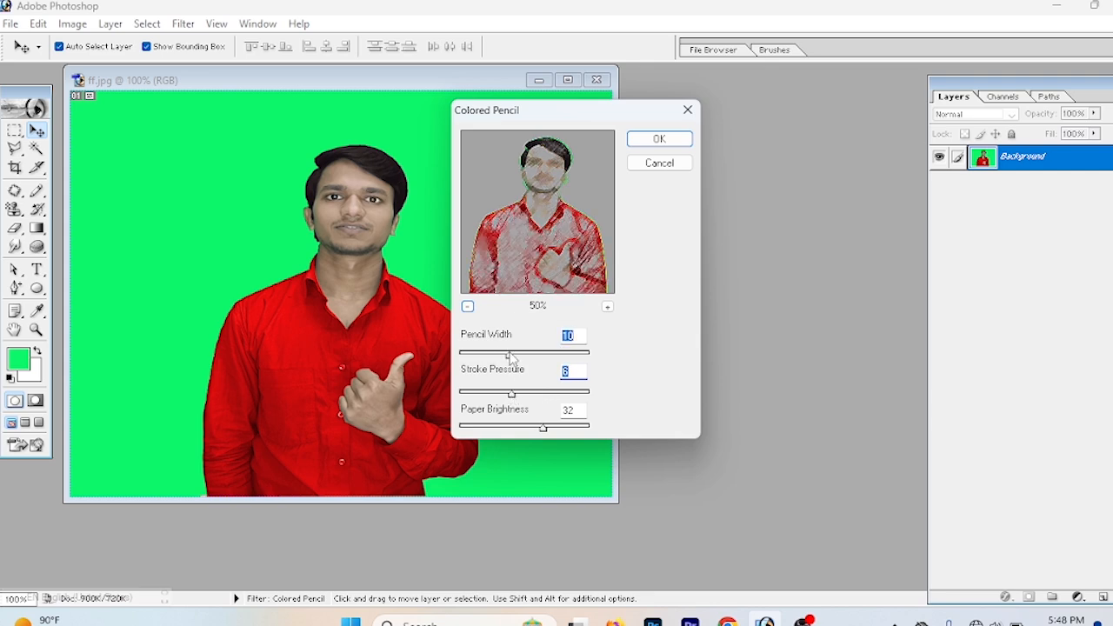
{"action": "left_click_drag", "start_coordinate": [515, 395], "coordinate": [547, 395]}
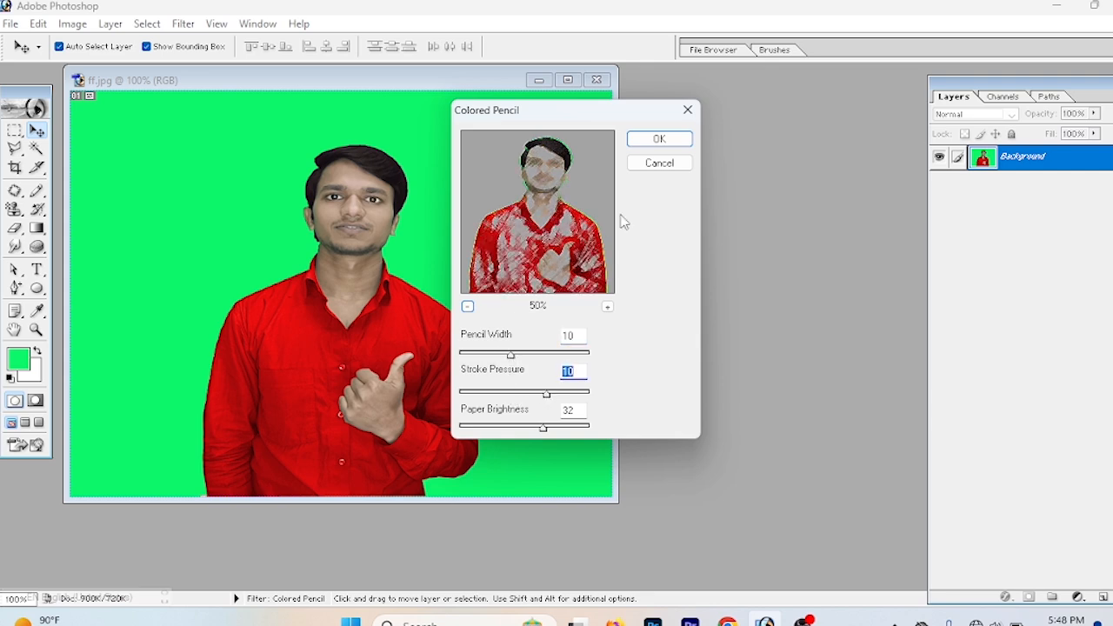
{"action": "left_click", "coordinate": [654, 141]}
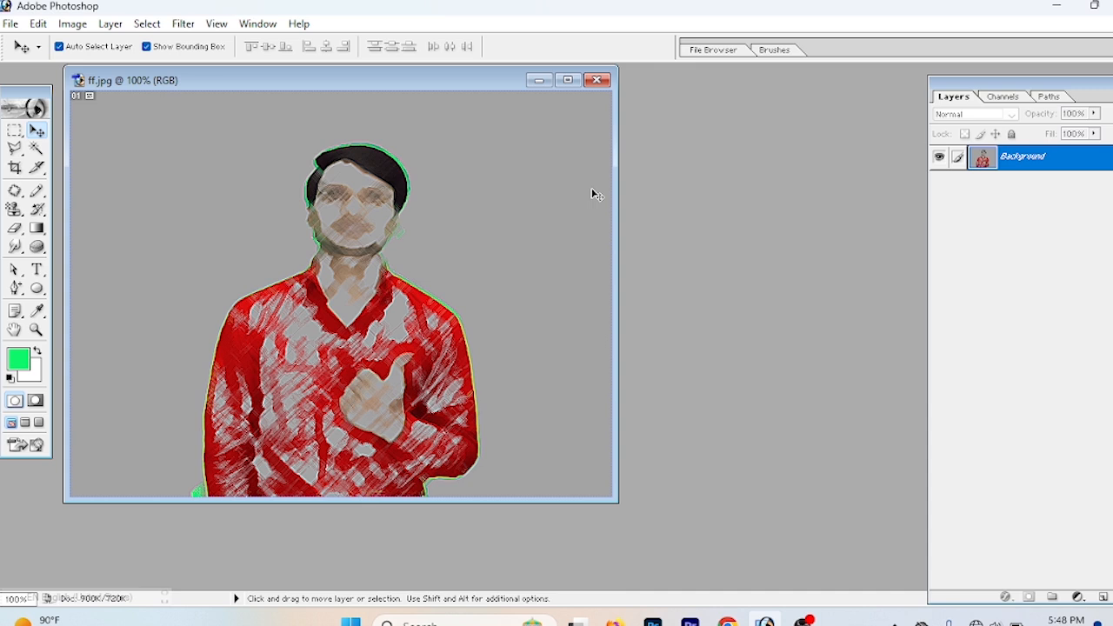
{"action": "key", "text": "ctrl+z"}
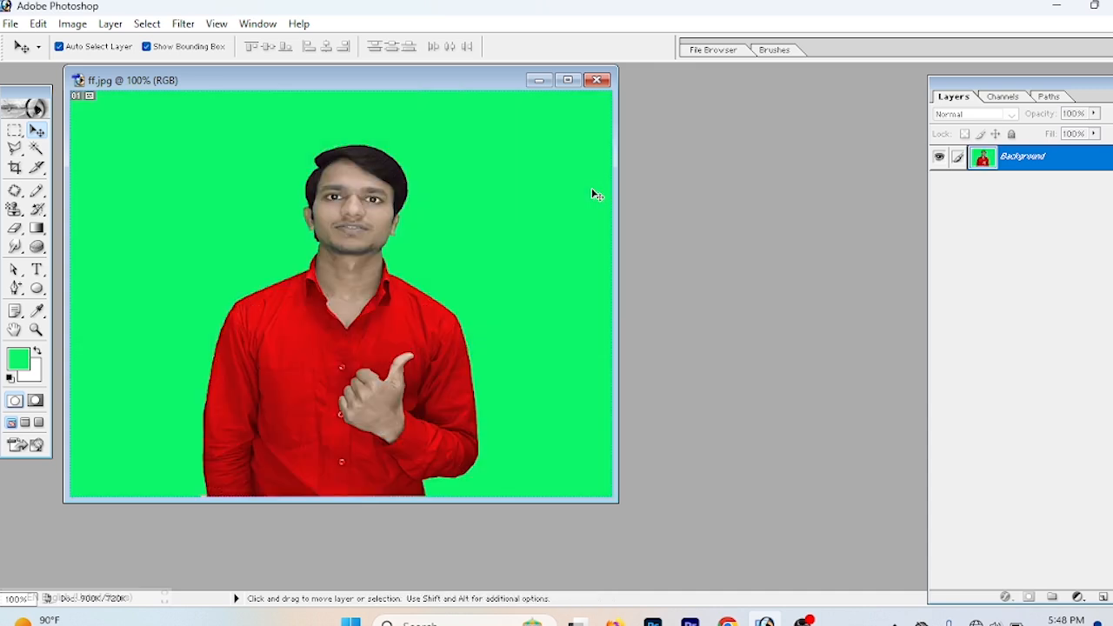
Apply the Cutout filter with 4 levels, Edge Simplicity 5 and Edge Fidelity 2, previewed at 50%, and undo it.
{"action": "left_click", "coordinate": [182, 23]}
{"action": "mouse_move", "coordinate": [225, 132]}
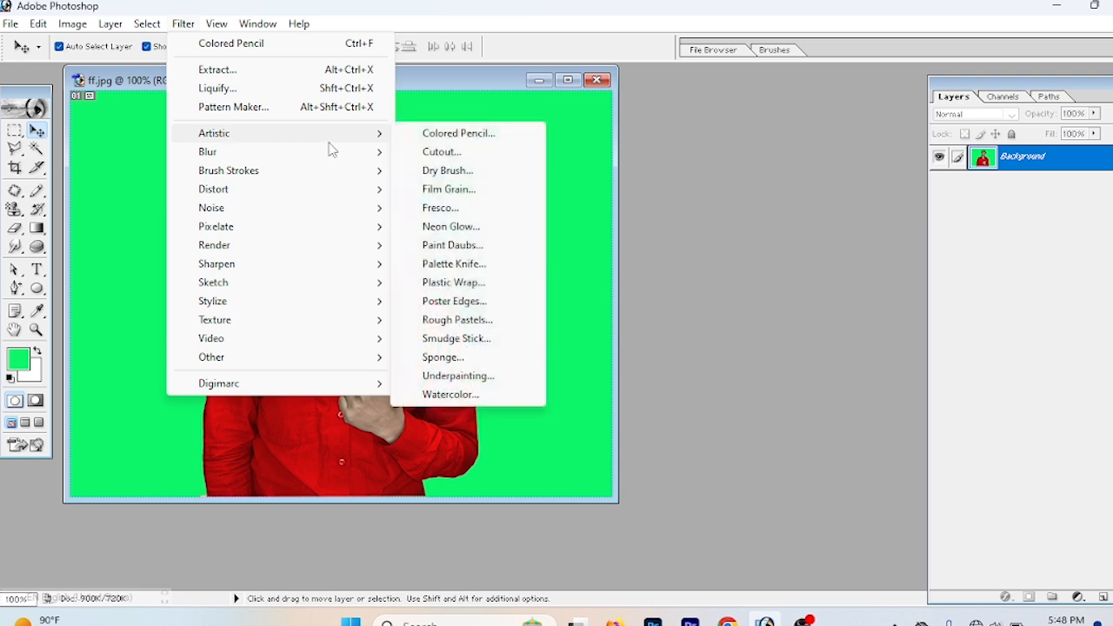
{"action": "left_click", "coordinate": [441, 152]}
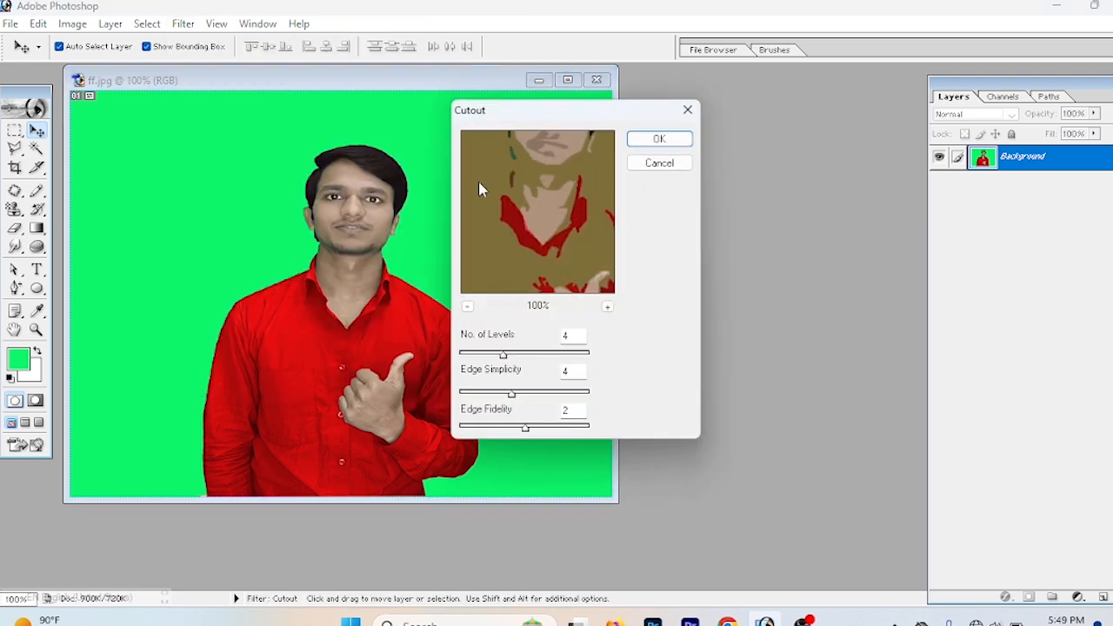
{"action": "left_click_drag", "start_coordinate": [504, 356], "coordinate": [526, 356]}
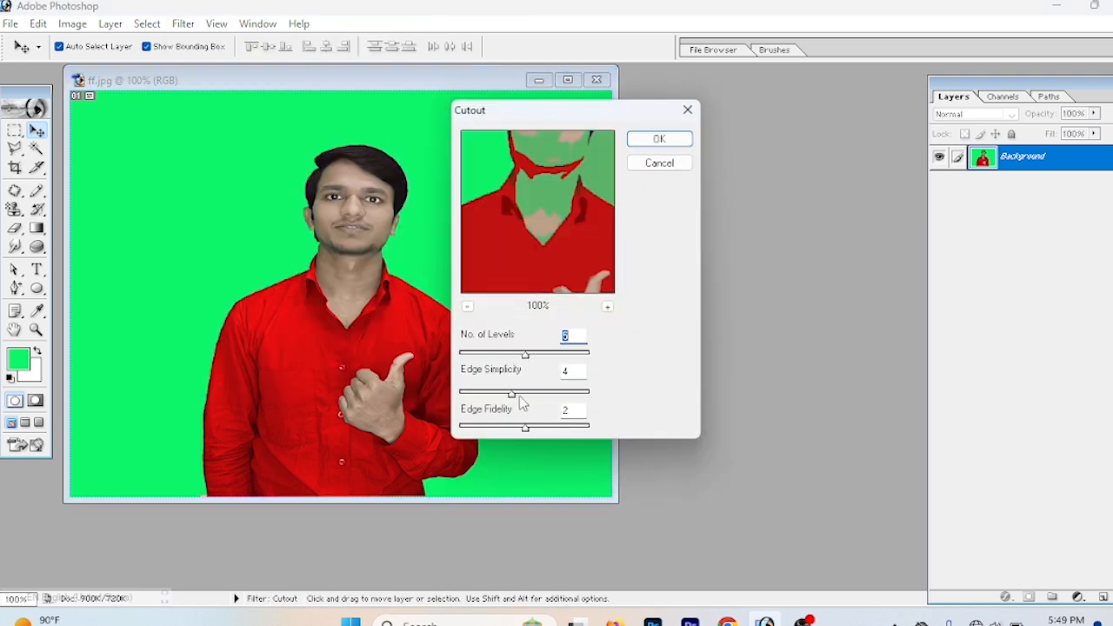
{"action": "left_click", "coordinate": [467, 307]}
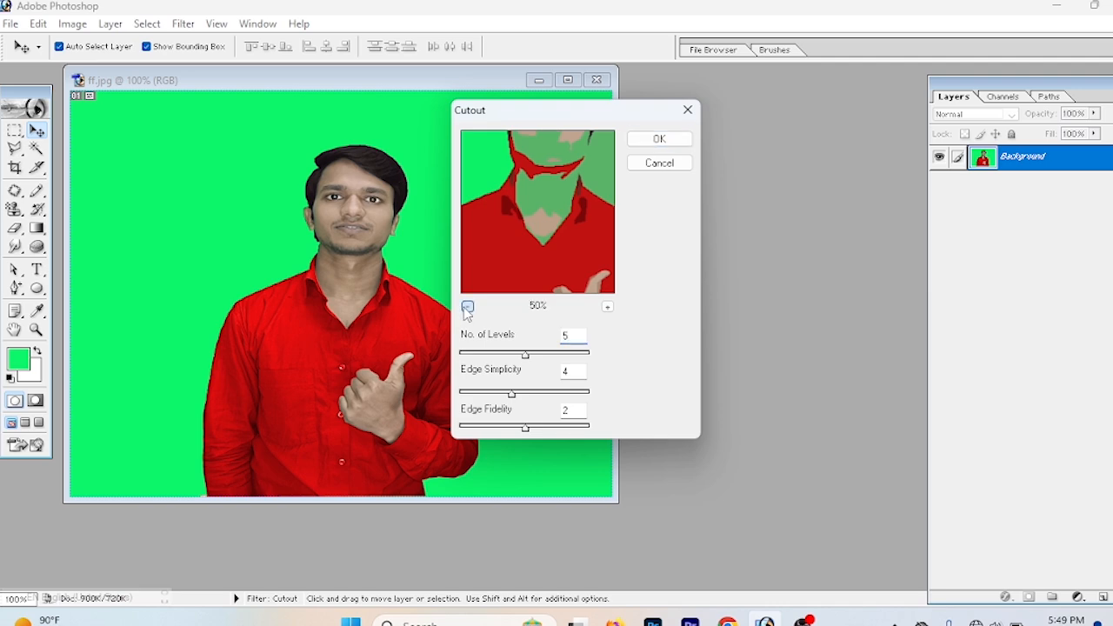
{"action": "left_click", "coordinate": [533, 432]}
{"action": "left_click", "coordinate": [519, 394]}
{"action": "left_click", "coordinate": [524, 356]}
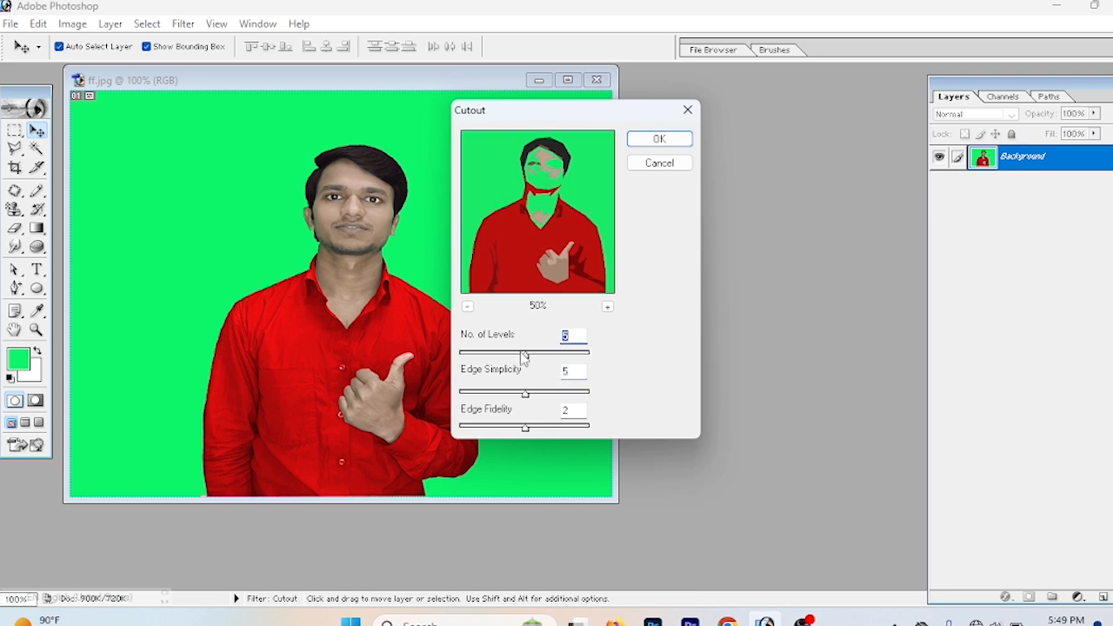
{"action": "left_click_drag", "start_coordinate": [511, 358], "coordinate": [507, 358]}
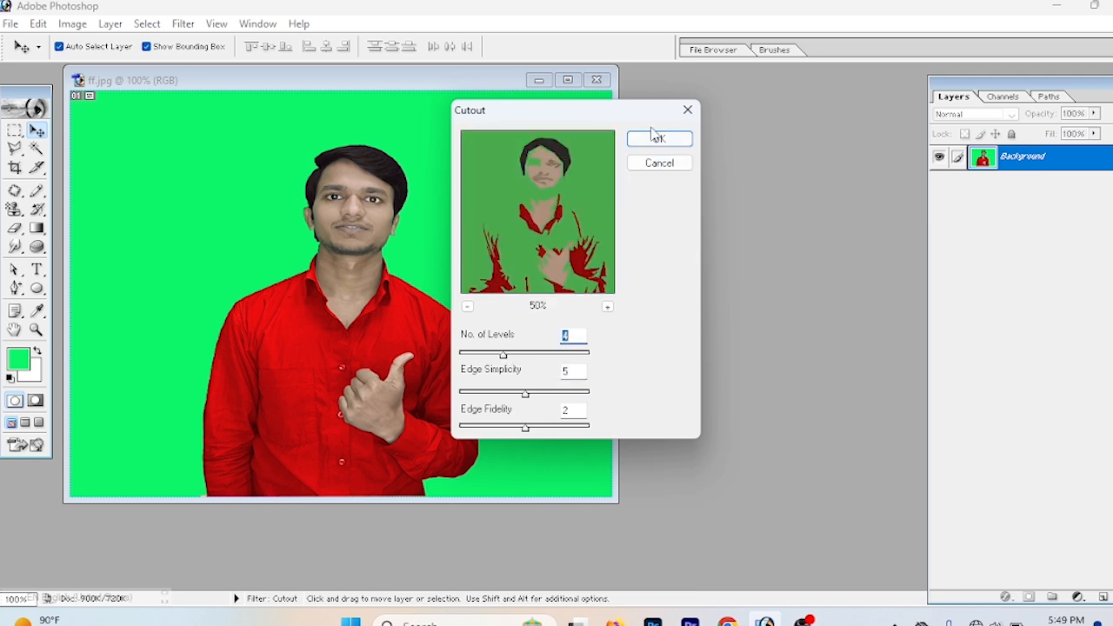
{"action": "left_click", "coordinate": [659, 139]}
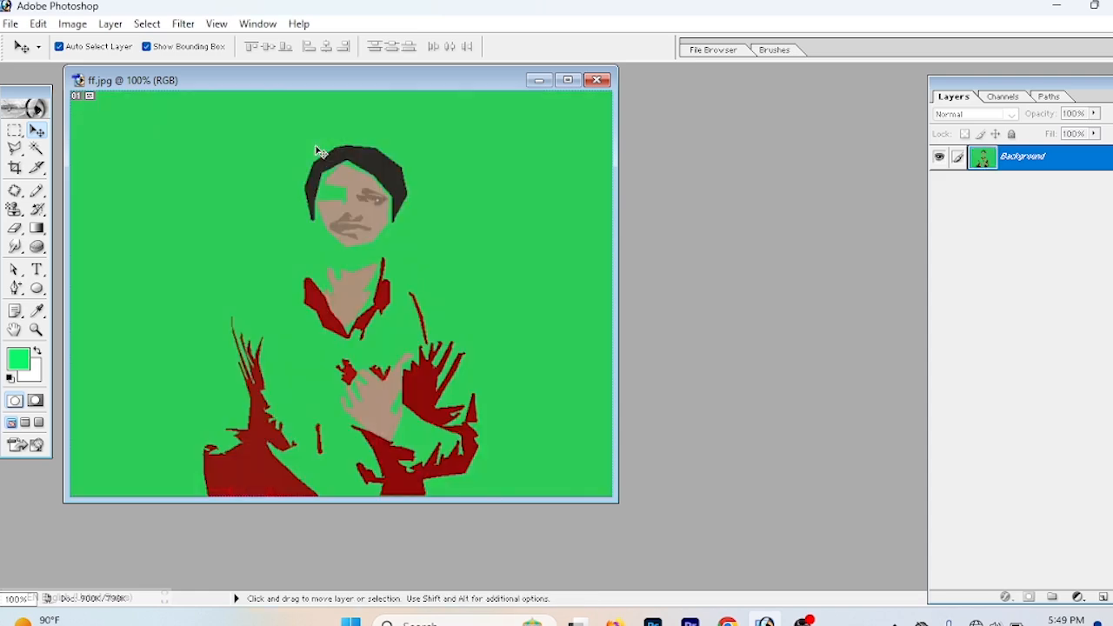
{"action": "key", "text": "ctrl+z"}
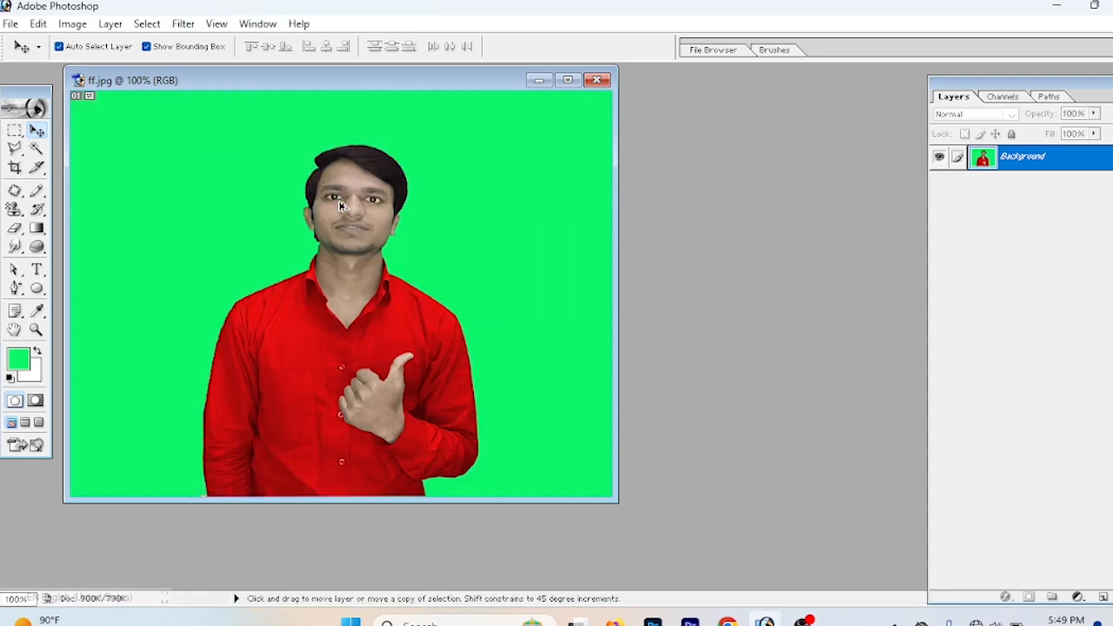
Apply the Dry Brush filter with Brush Size 3, Brush Detail 5 and Texture 2, and undo it.
{"action": "left_click", "coordinate": [190, 26]}
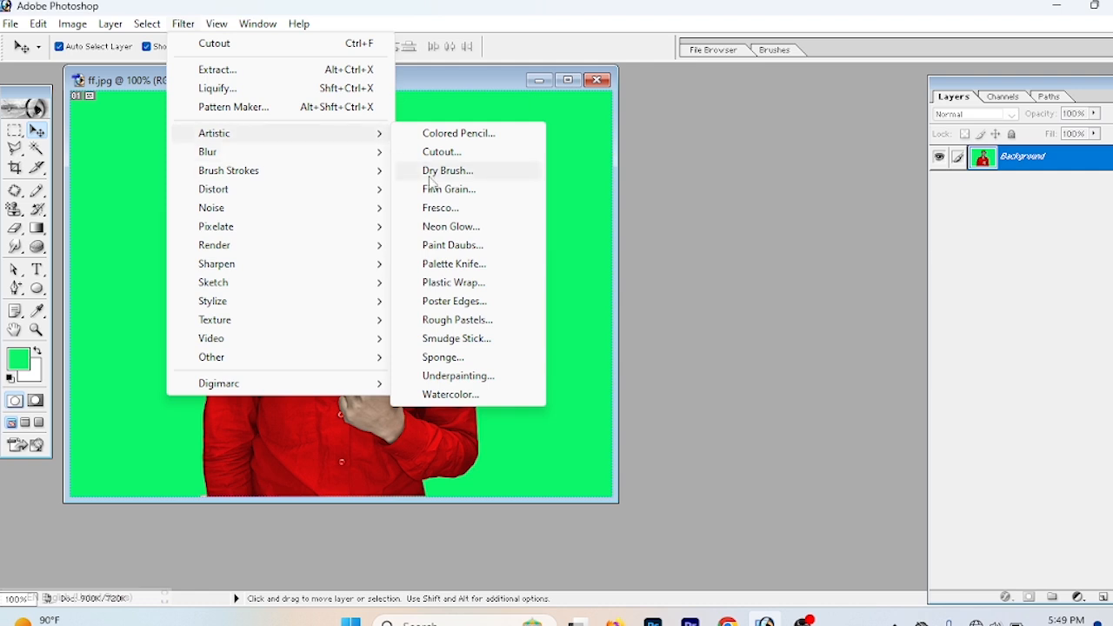
{"action": "left_click", "coordinate": [430, 173]}
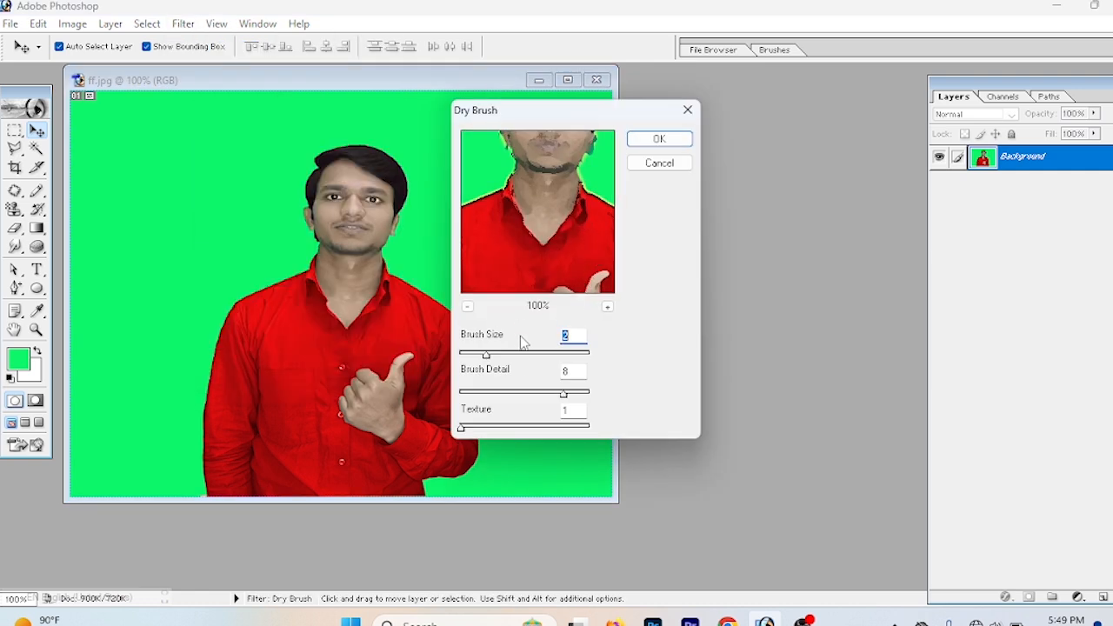
{"action": "mouse_move", "coordinate": [487, 353]}
{"action": "left_mouse_down"}
{"action": "mouse_move", "coordinate": [508, 354]}
{"action": "mouse_move", "coordinate": [494, 354]}
{"action": "left_mouse_up"}
{"action": "left_click_drag", "start_coordinate": [492, 392], "coordinate": [525, 393]}
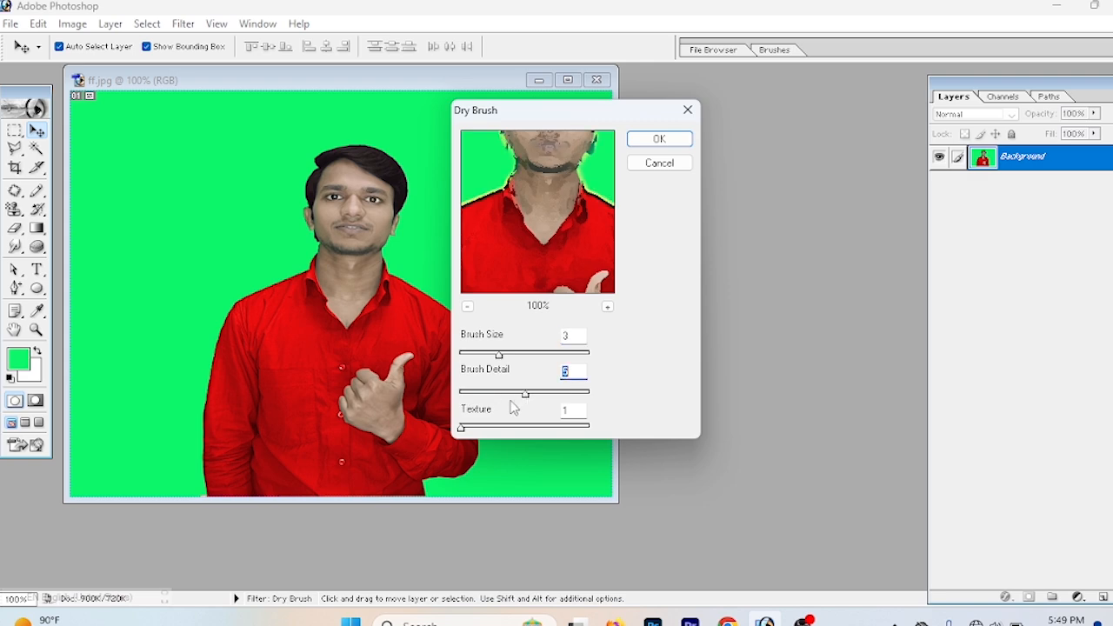
{"action": "left_click_drag", "start_coordinate": [487, 430], "coordinate": [532, 428]}
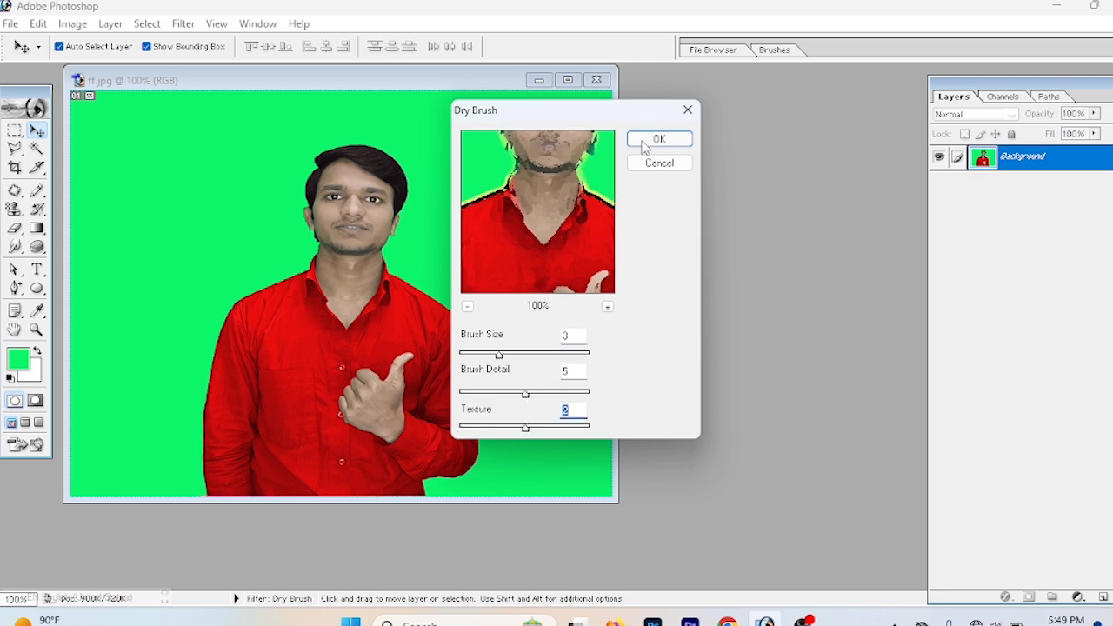
{"action": "left_click", "coordinate": [654, 143]}
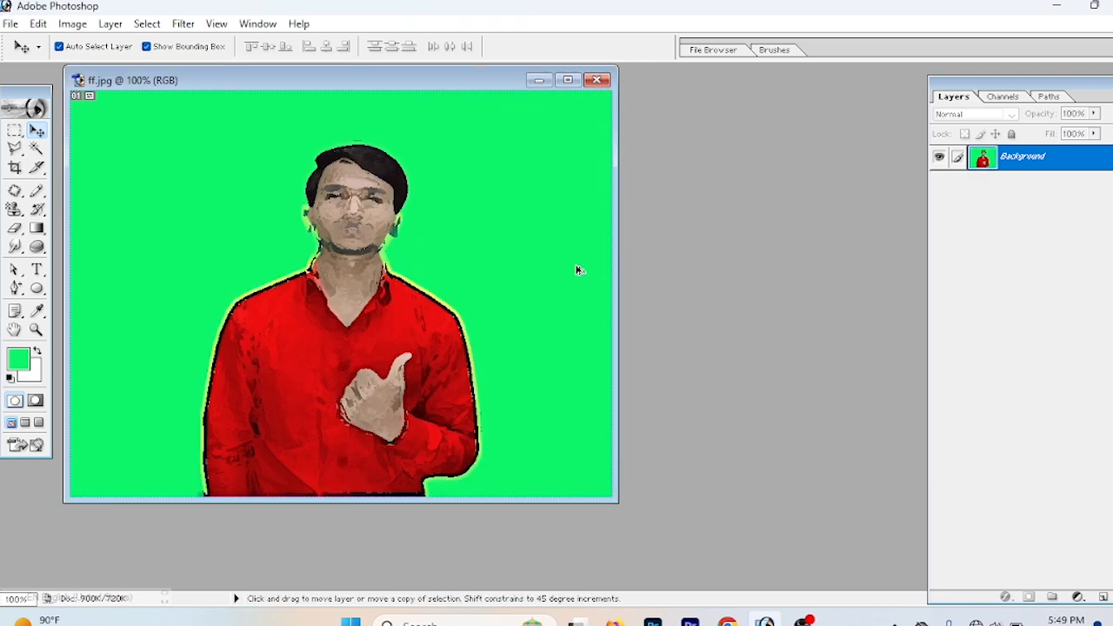
{"action": "key", "text": "ctrl+alt+z"}
Apply the Poster Edges filter with Edge Thickness 2, a raised Edge Intensity and Posterization 2, and undo it.
{"action": "left_click", "coordinate": [183, 24]}
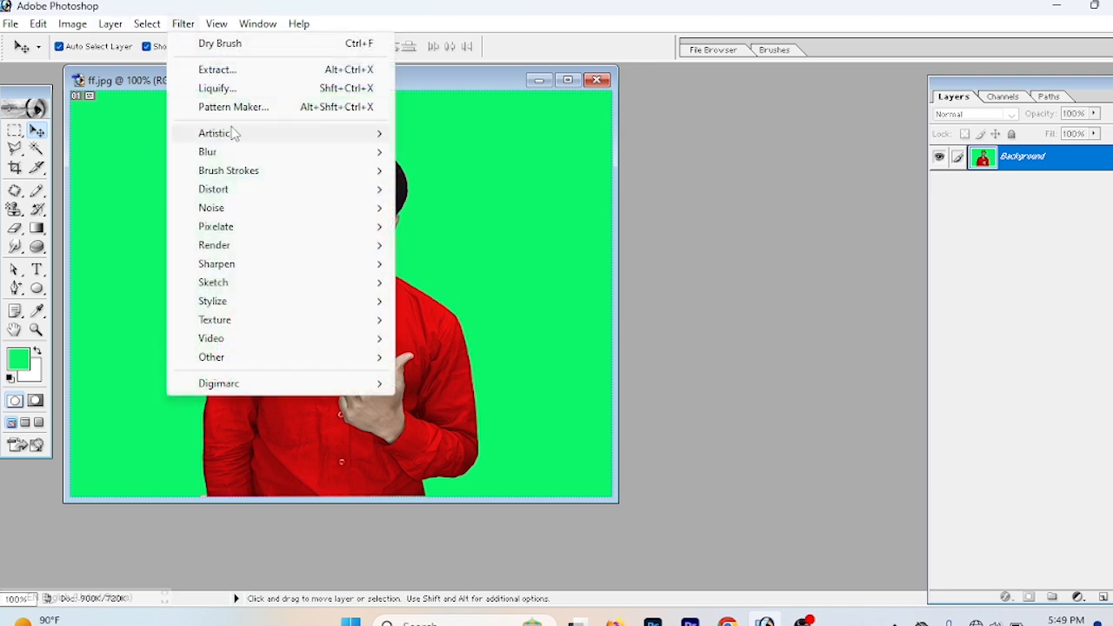
{"action": "mouse_move", "coordinate": [264, 139]}
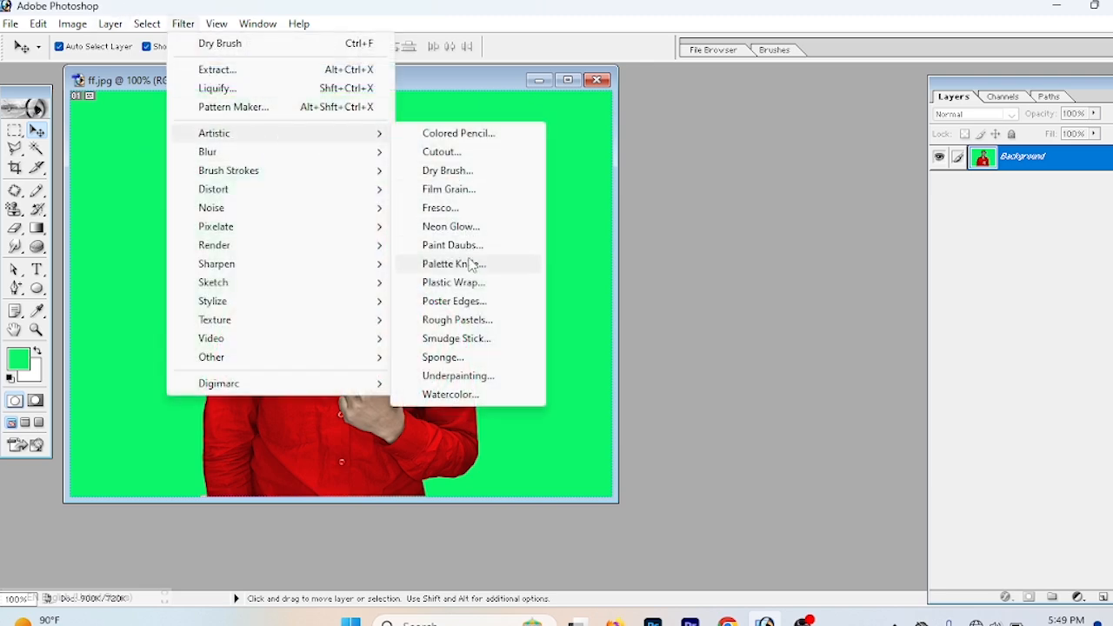
{"action": "left_click", "coordinate": [470, 305]}
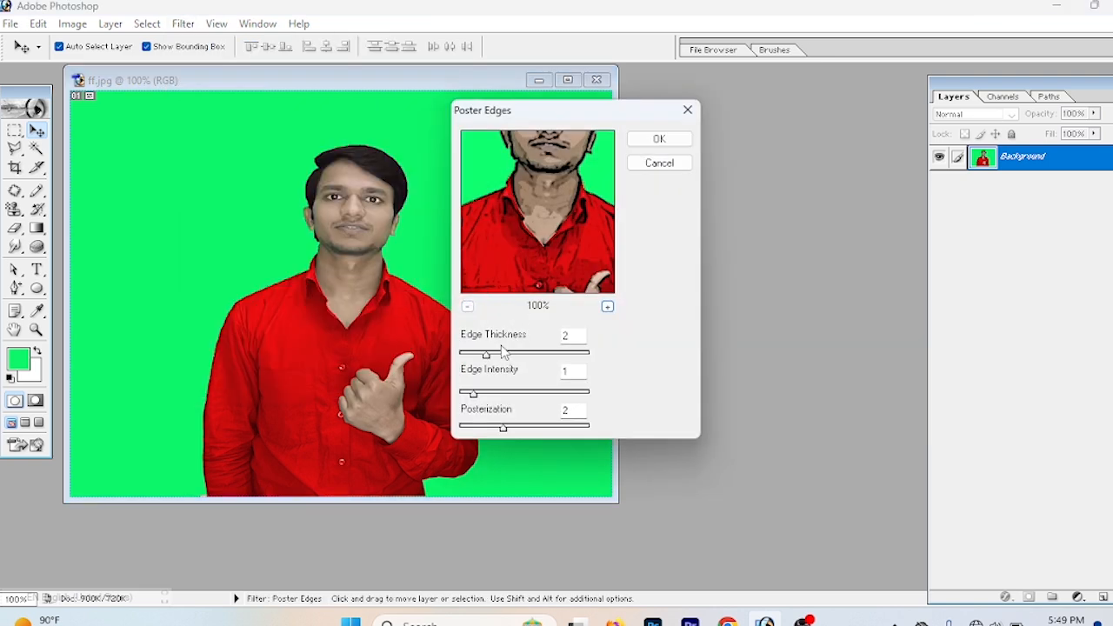
{"action": "left_click", "coordinate": [497, 393]}
{"action": "left_click_drag", "start_coordinate": [503, 427], "coordinate": [503, 427]}
{"action": "left_click", "coordinate": [659, 139]}
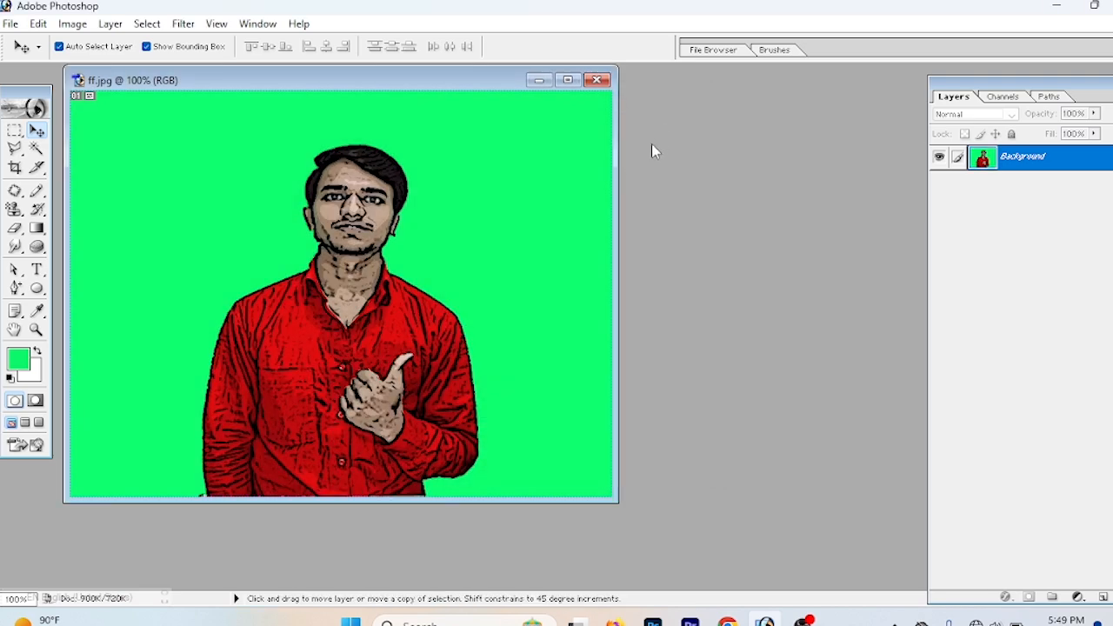
{"action": "key", "text": "ctrl+alt+z"}
Apply the Smudge Stick filter with Stroke Length 3, Highlight Area 4 and Intensity 6, and undo it.
{"action": "left_click", "coordinate": [183, 24]}
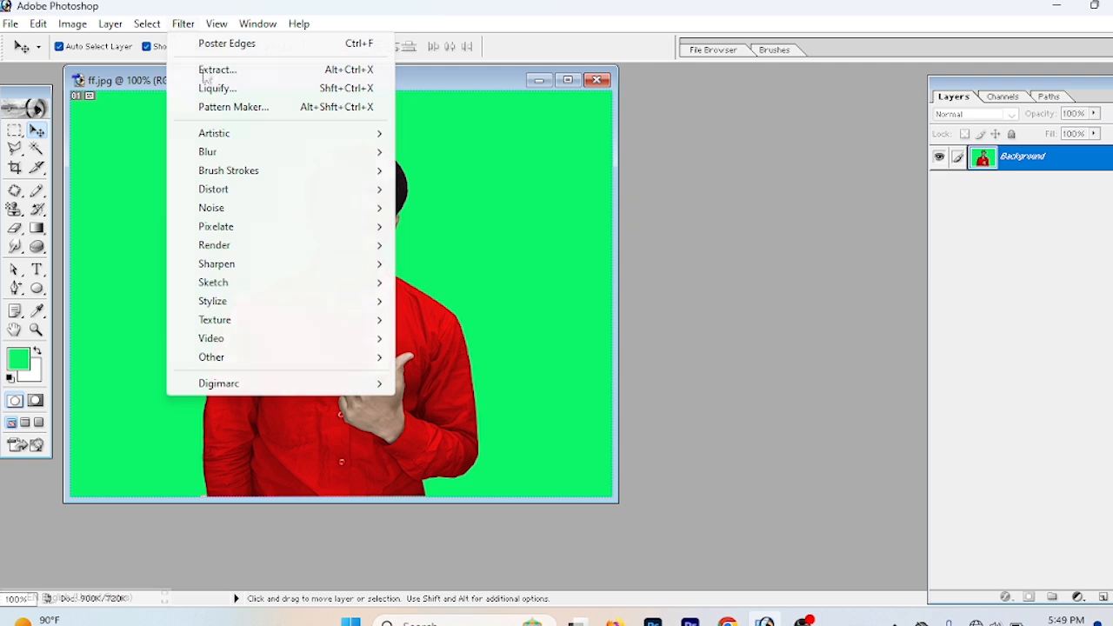
{"action": "left_click", "coordinate": [184, 25]}
{"action": "left_click", "coordinate": [183, 24]}
{"action": "mouse_move", "coordinate": [286, 136]}
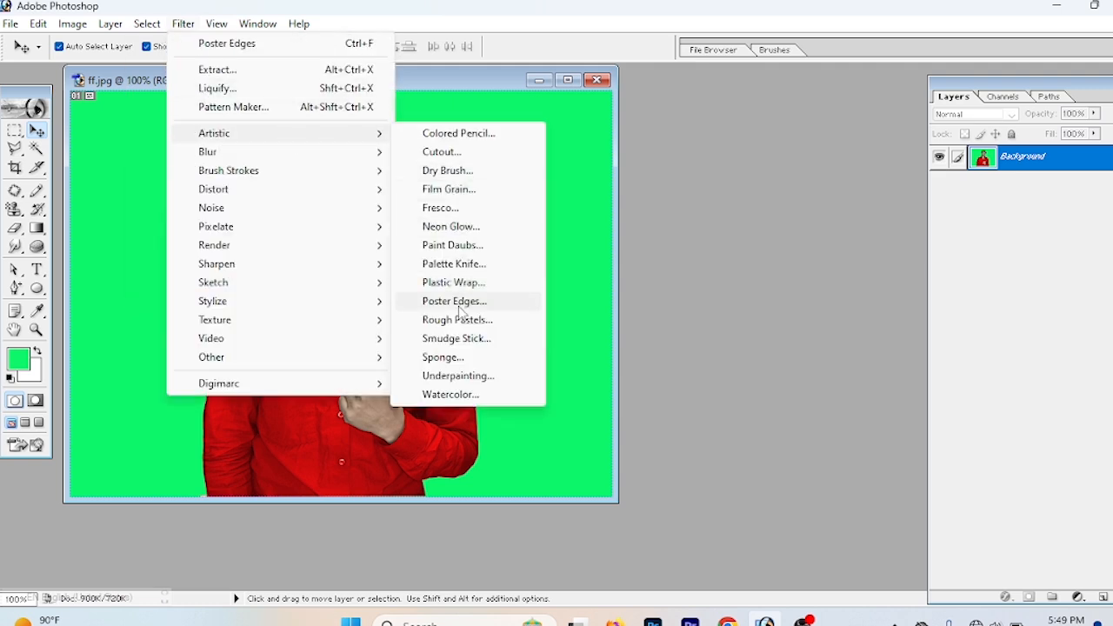
{"action": "left_click", "coordinate": [515, 345]}
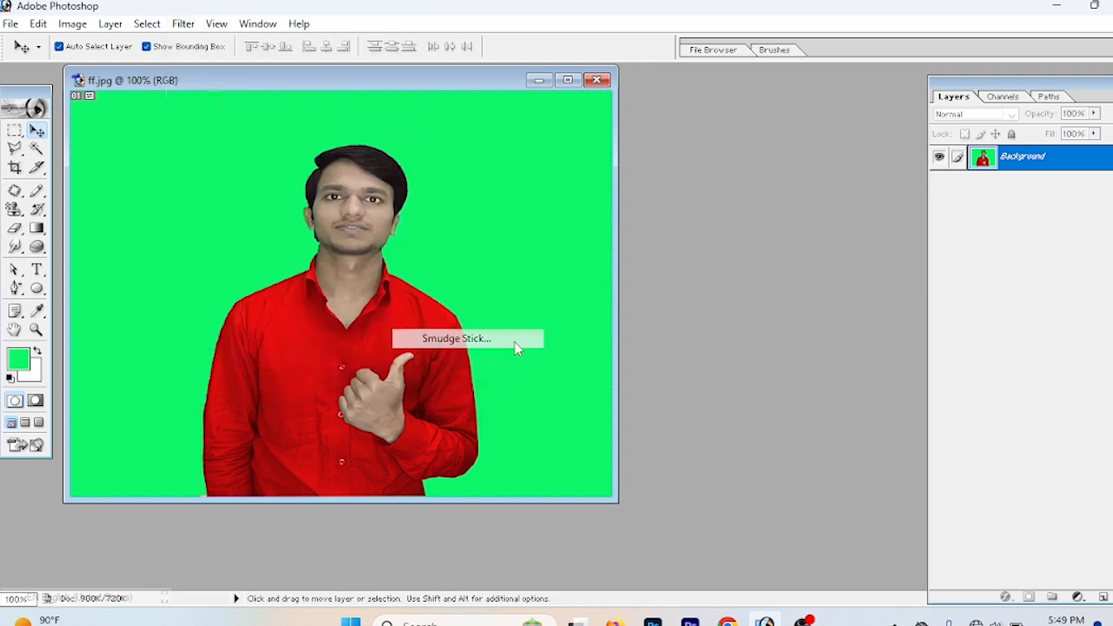
{"action": "left_click_drag", "start_coordinate": [488, 355], "coordinate": [499, 356]}
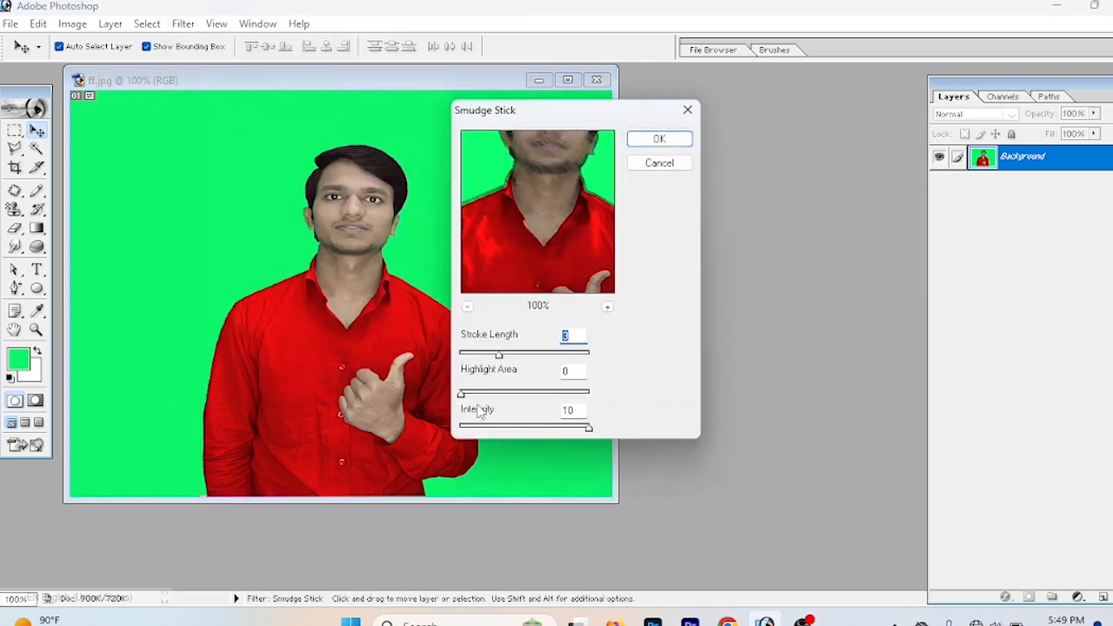
{"action": "left_click_drag", "start_coordinate": [462, 396], "coordinate": [487, 396]}
{"action": "left_click_drag", "start_coordinate": [588, 429], "coordinate": [539, 429]}
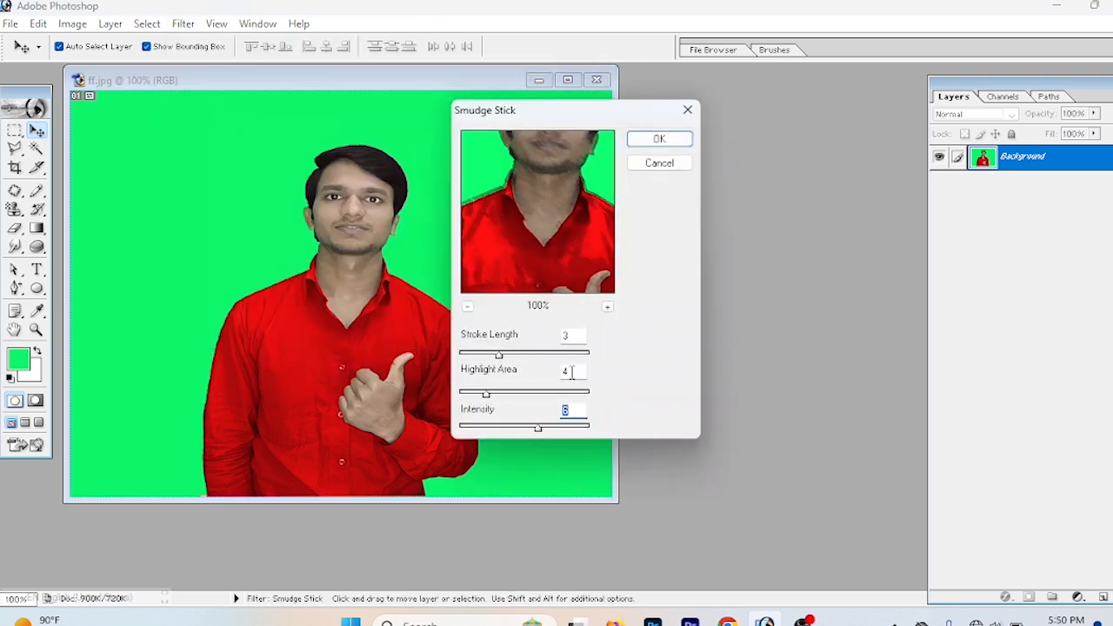
{"action": "left_click", "coordinate": [660, 140]}
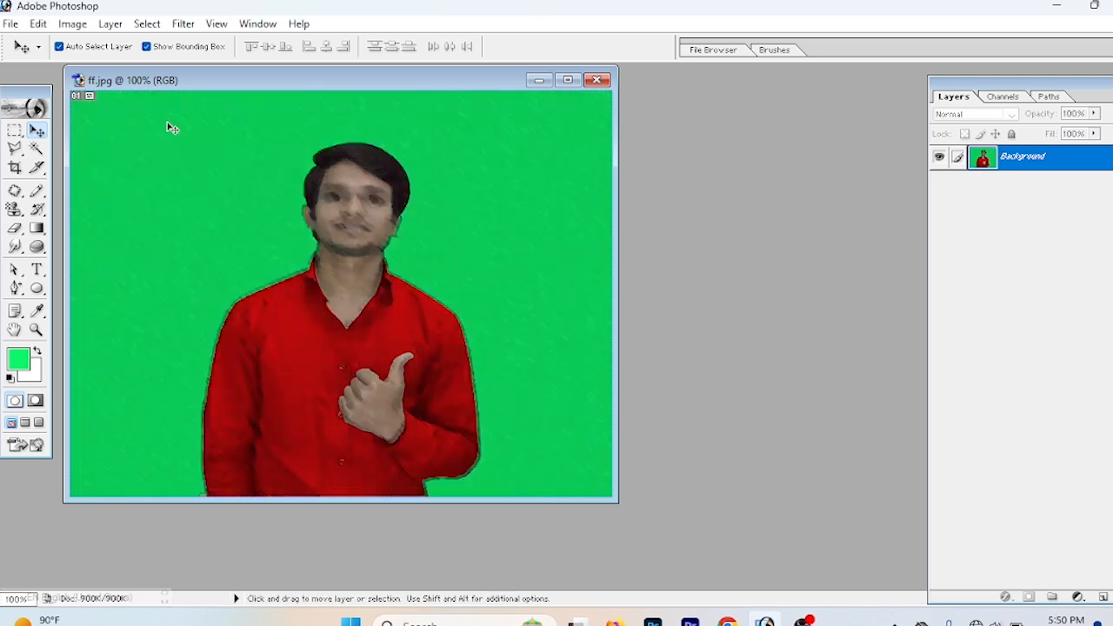
{"action": "key", "text": "ctrl+z"}
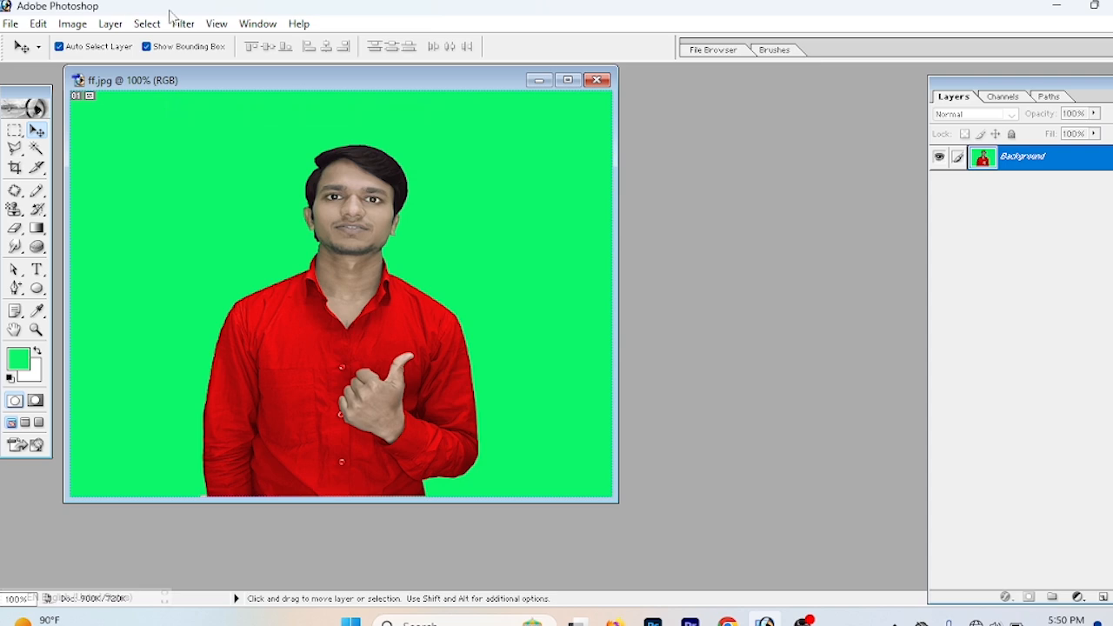
Apply the Paint Daubs filter with Brush Size 8, Sharpness 10 and the Simple brush type, and undo it.
{"action": "left_click", "coordinate": [181, 23]}
{"action": "mouse_move", "coordinate": [209, 134]}
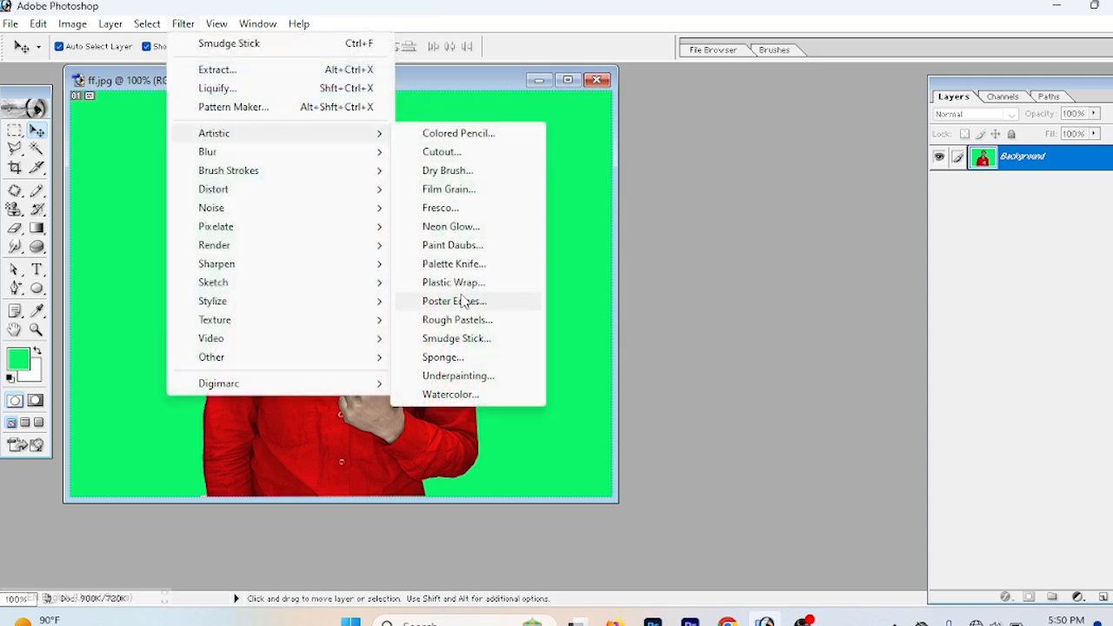
{"action": "left_click", "coordinate": [453, 245]}
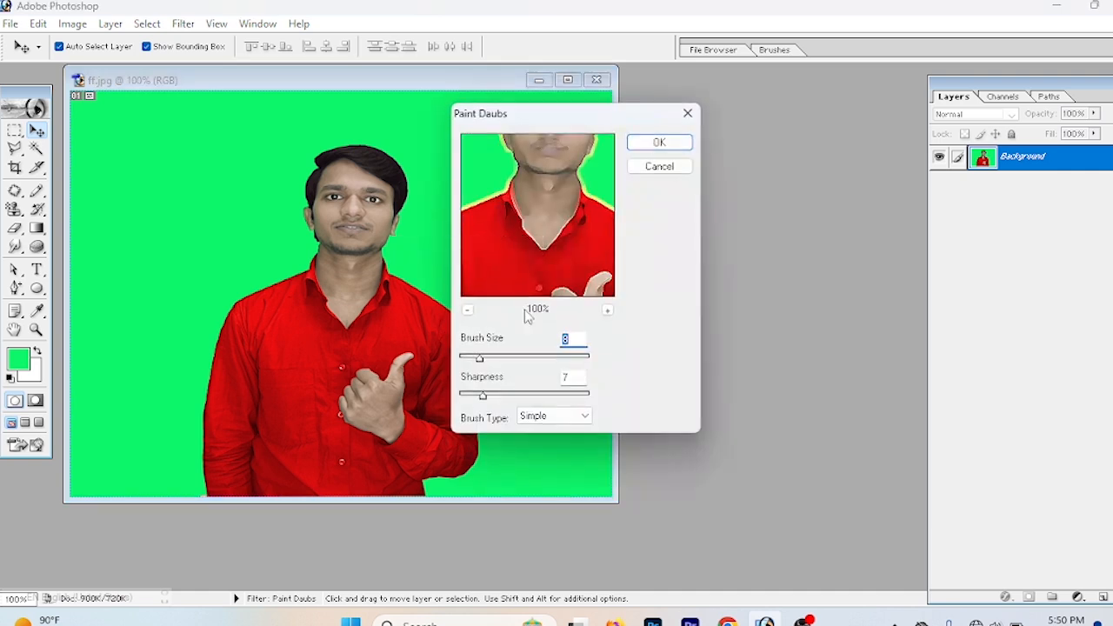
{"action": "left_click", "coordinate": [479, 358]}
{"action": "left_click", "coordinate": [493, 396]}
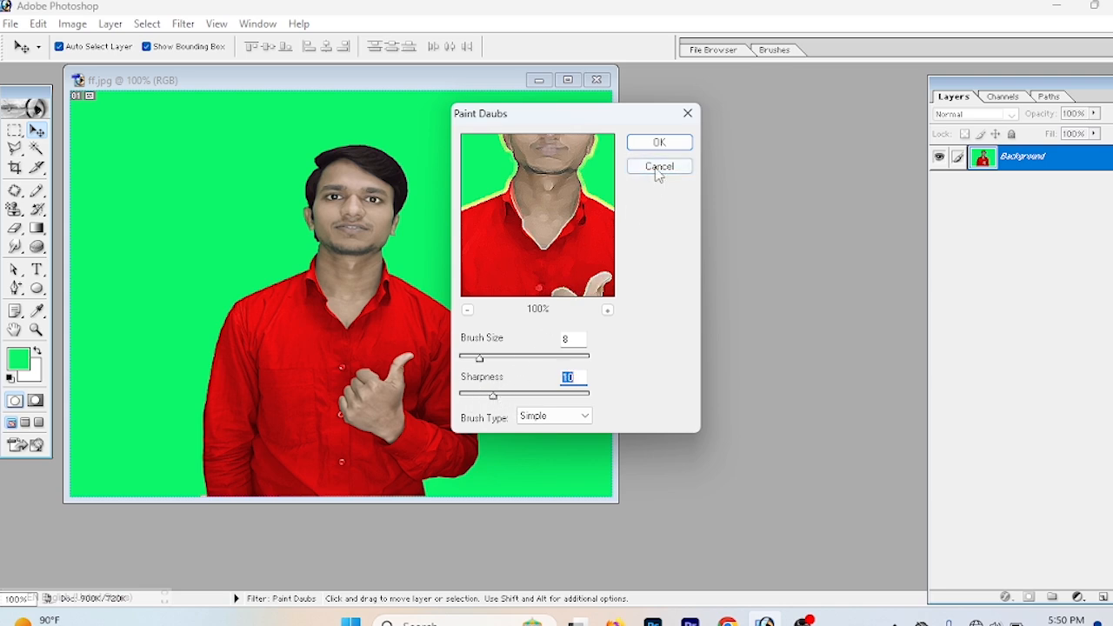
{"action": "left_click", "coordinate": [657, 141]}
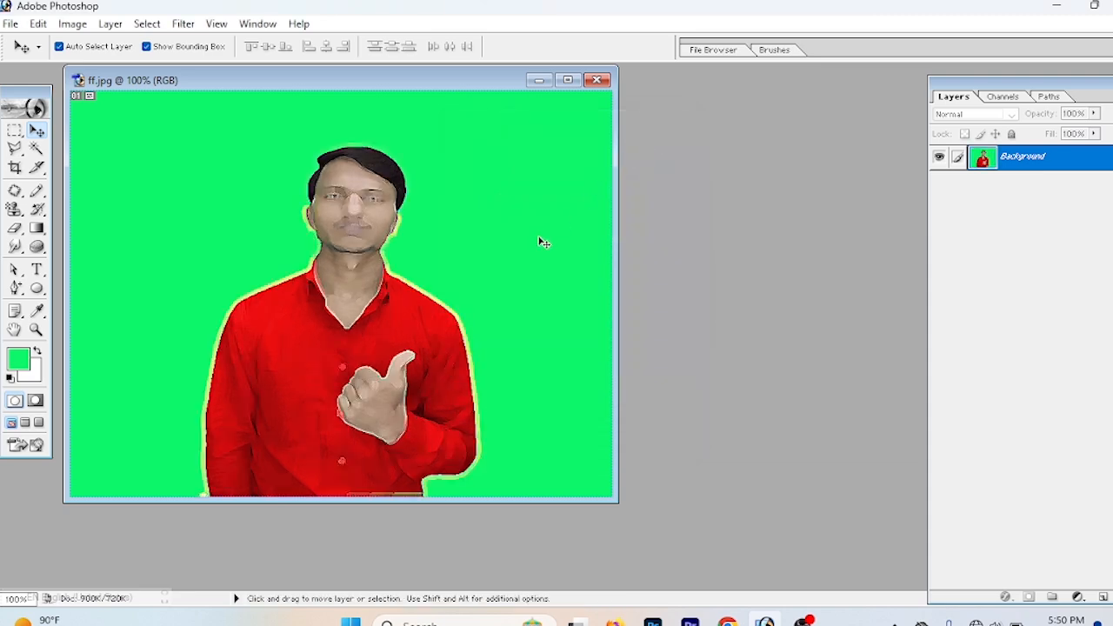
{"action": "key", "text": "ctrl+z"}
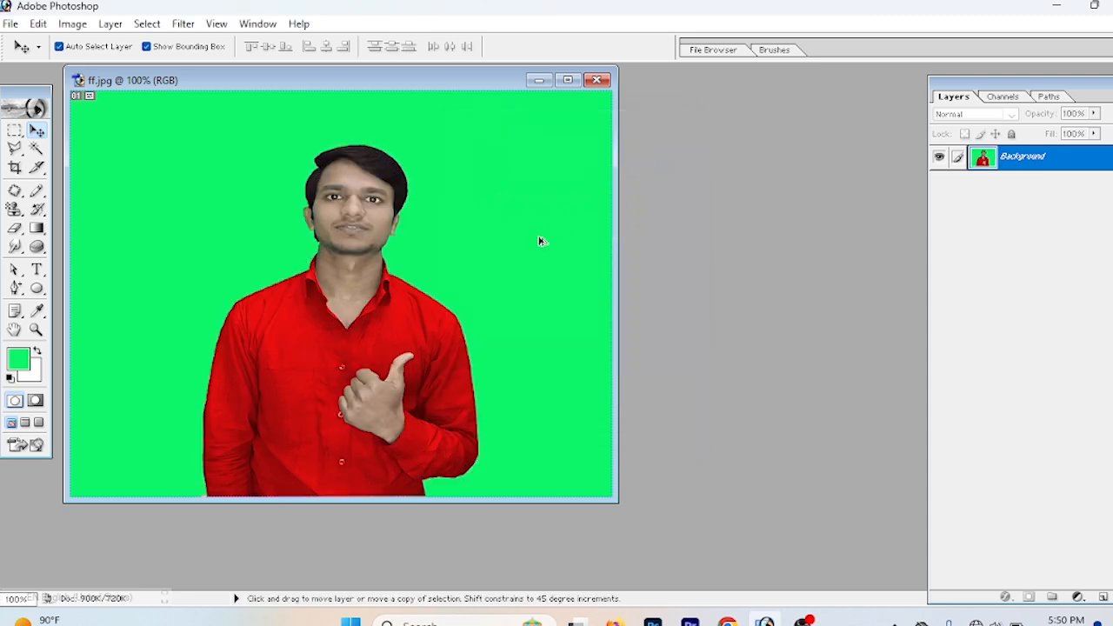
Apply the basic Blur filter to the ff.jpg photo.
{"action": "left_click", "coordinate": [217, 24]}
{"action": "mouse_move", "coordinate": [174, 30]}
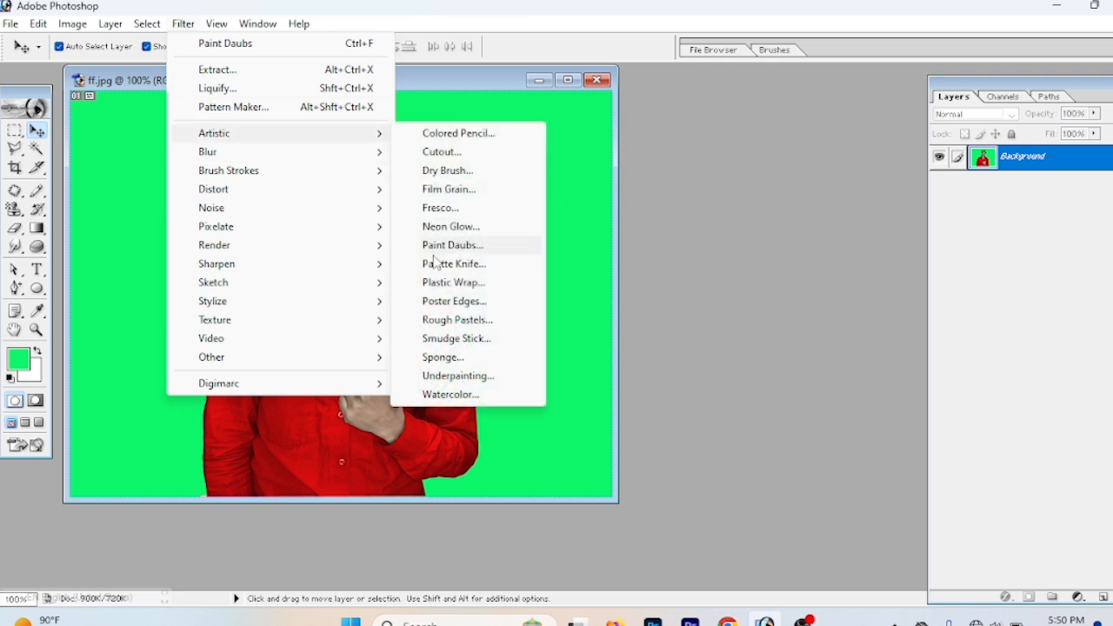
{"action": "mouse_move", "coordinate": [294, 162]}
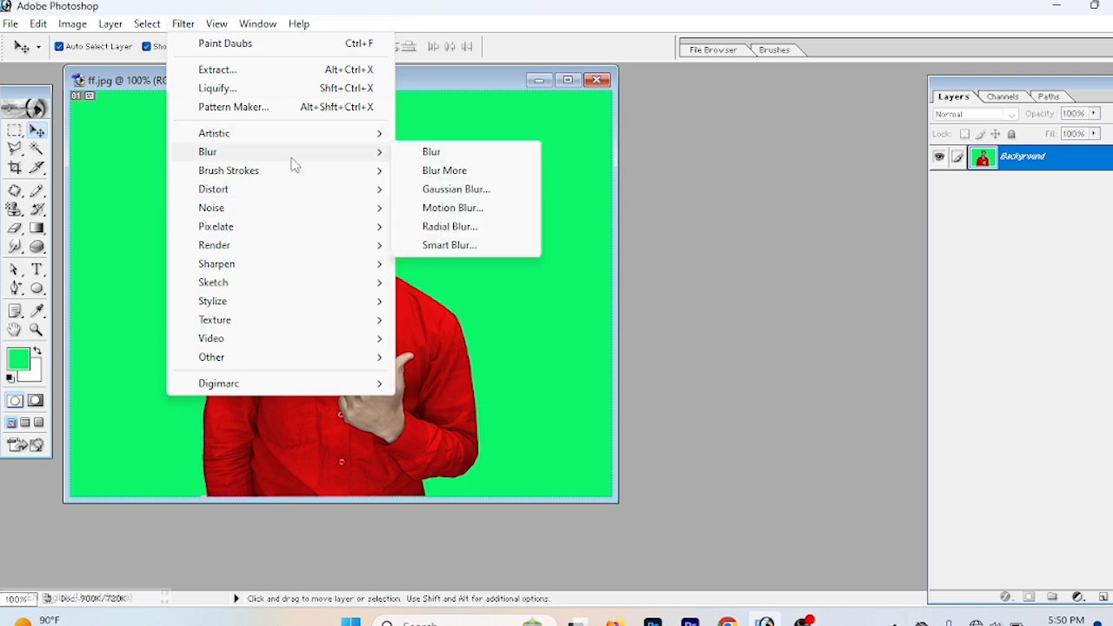
{"action": "left_click", "coordinate": [424, 152]}
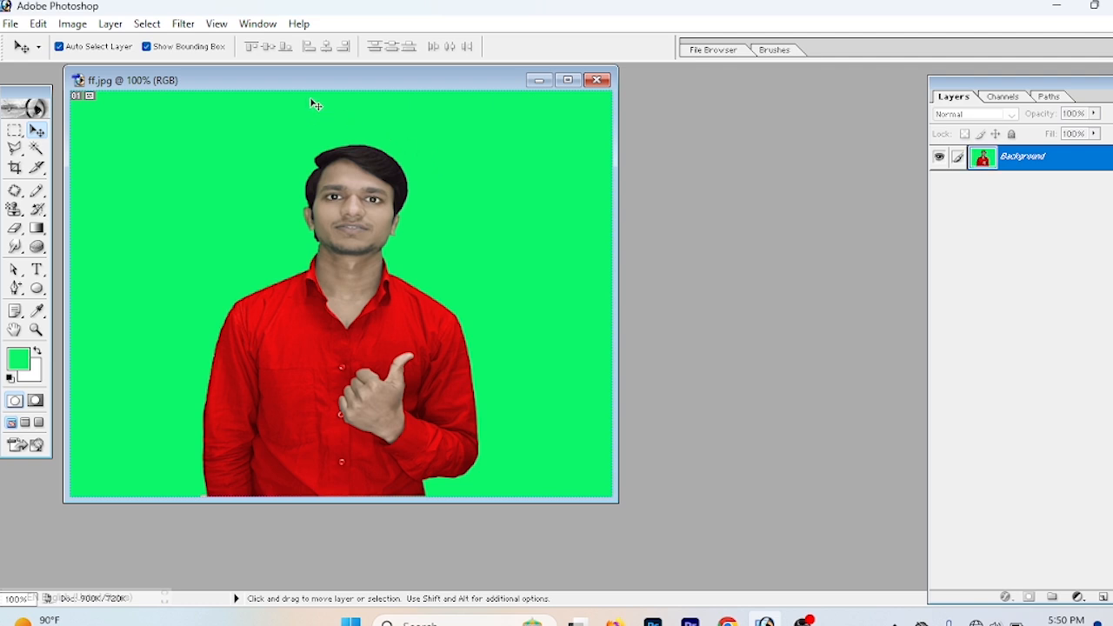
Apply the Blur More filter to the ff.jpg photo.
{"action": "left_click", "coordinate": [182, 23]}
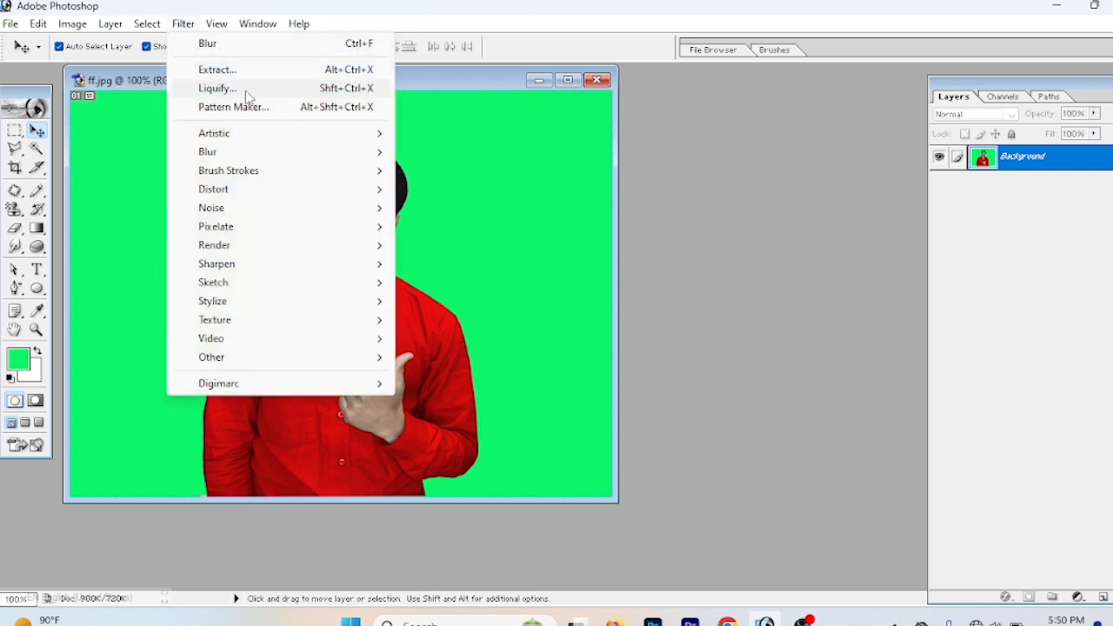
{"action": "mouse_move", "coordinate": [263, 151]}
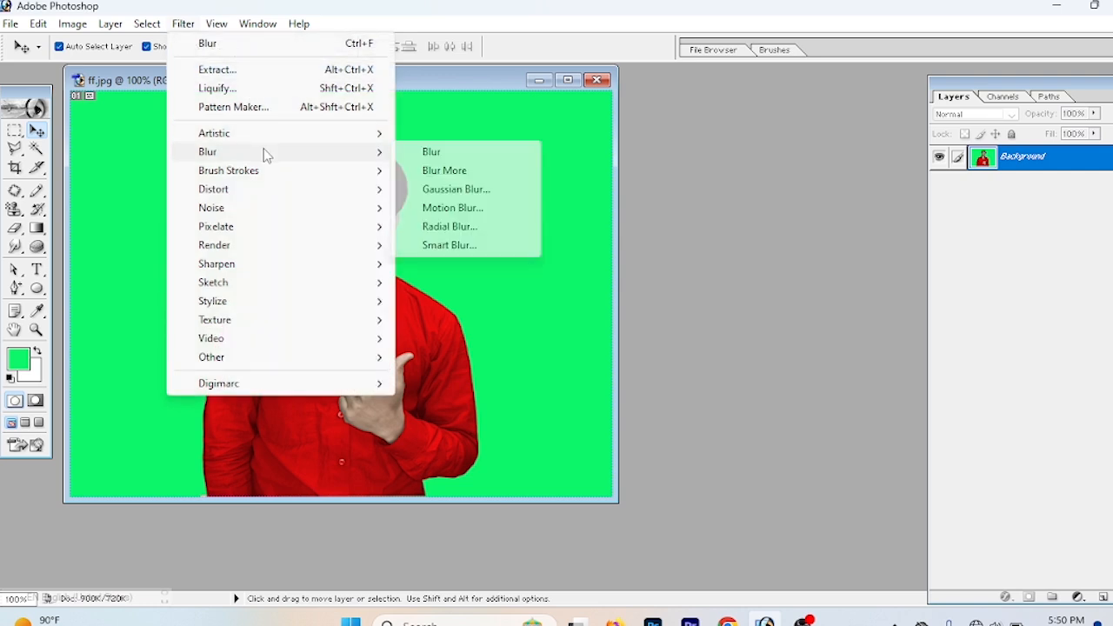
{"action": "left_click", "coordinate": [461, 178]}
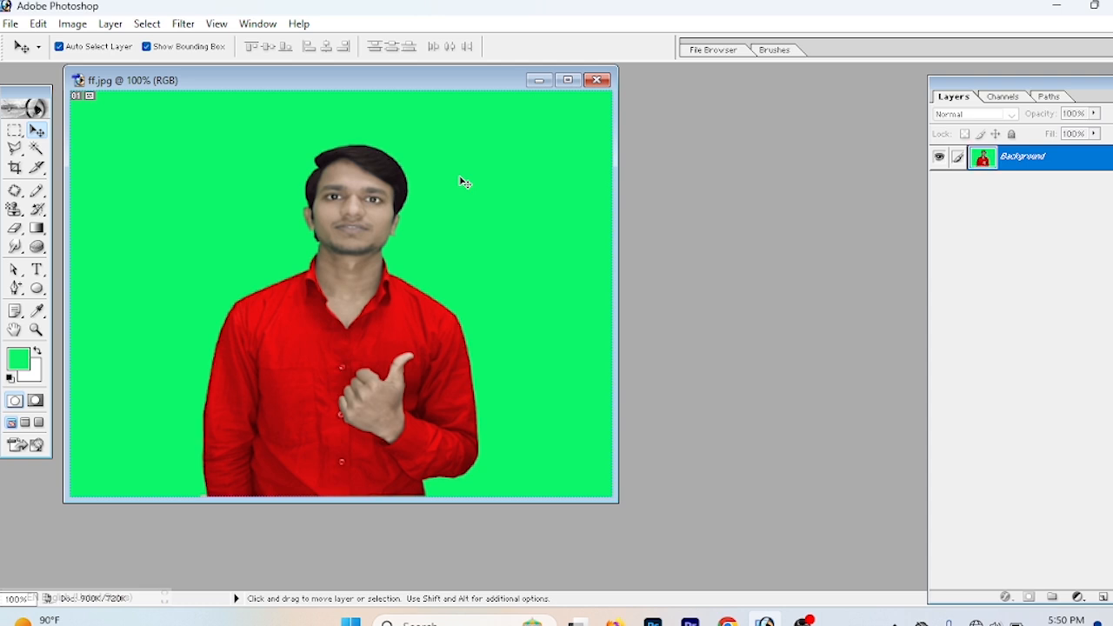
{"action": "key", "text": "alt"}
Minimize the ff.jpg image, open the a33 copy classroom photo and enlarge its window around the picture.
{"action": "left_click", "coordinate": [183, 24]}
{"action": "mouse_move", "coordinate": [260, 155]}
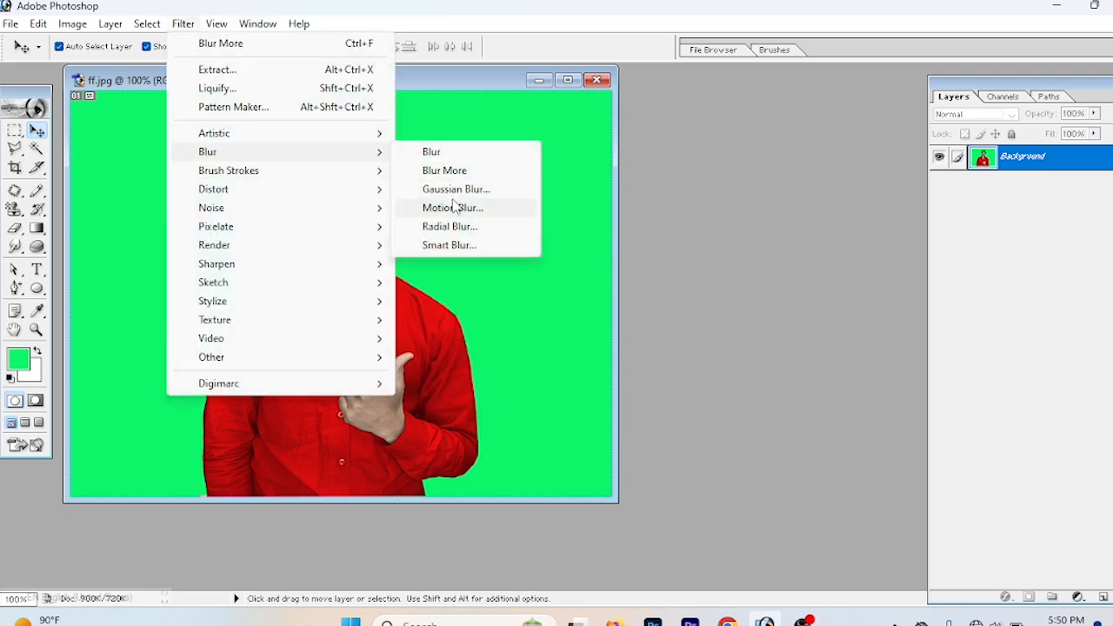
{"action": "left_click", "coordinate": [539, 80]}
{"action": "double_click", "coordinate": [761, 212]}
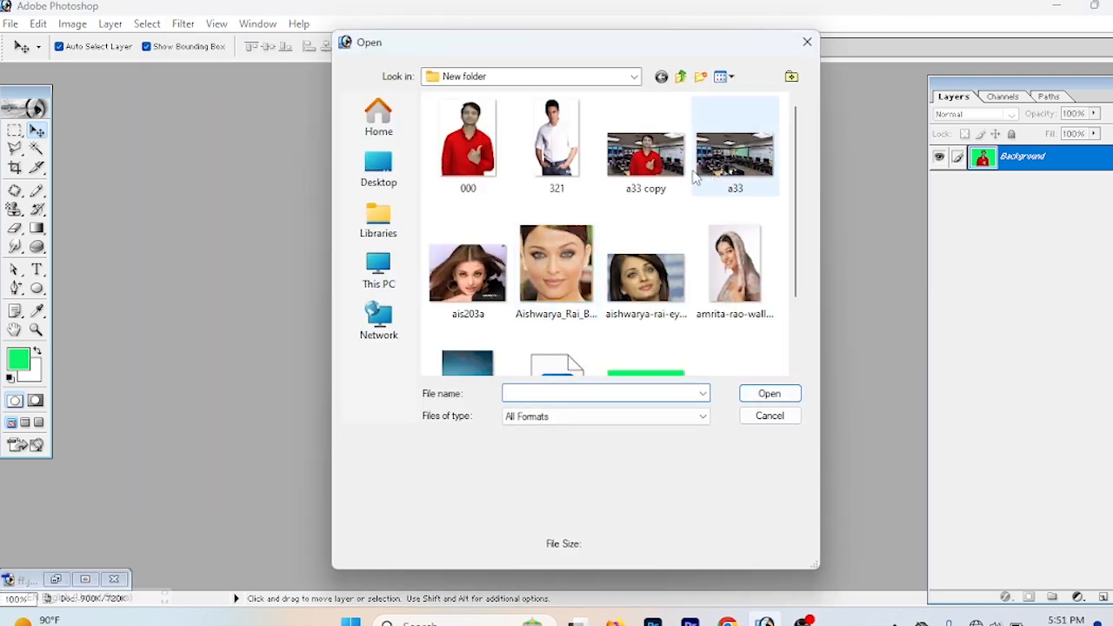
{"action": "double_click", "coordinate": [657, 167]}
{"action": "left_click_drag", "start_coordinate": [797, 516], "coordinate": [788, 564]}
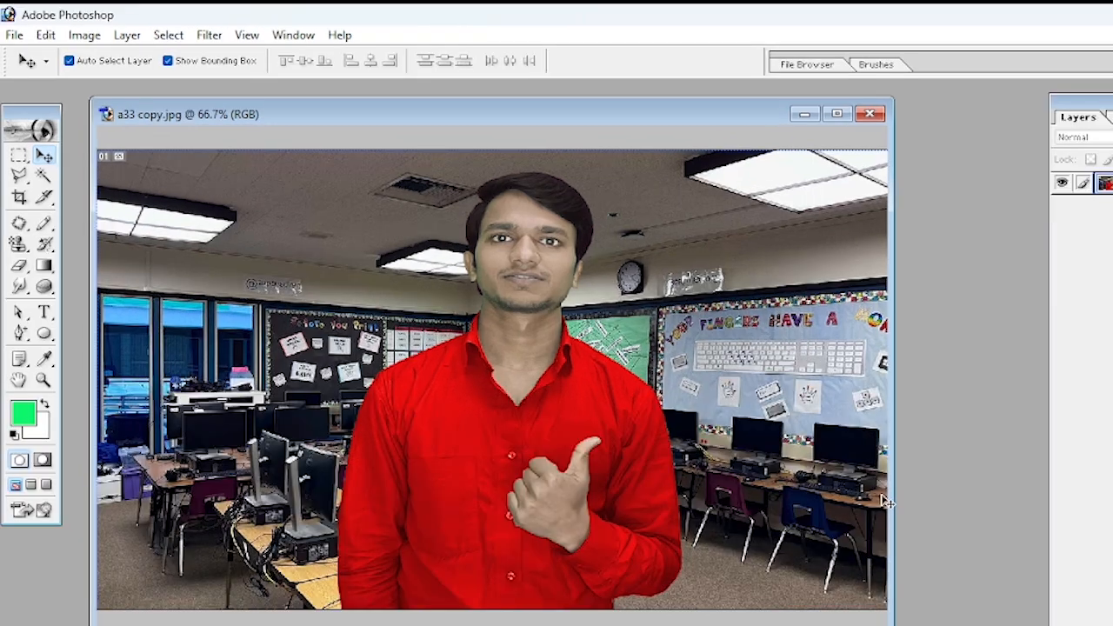
{"action": "left_click_drag", "start_coordinate": [893, 498], "coordinate": [936, 499]}
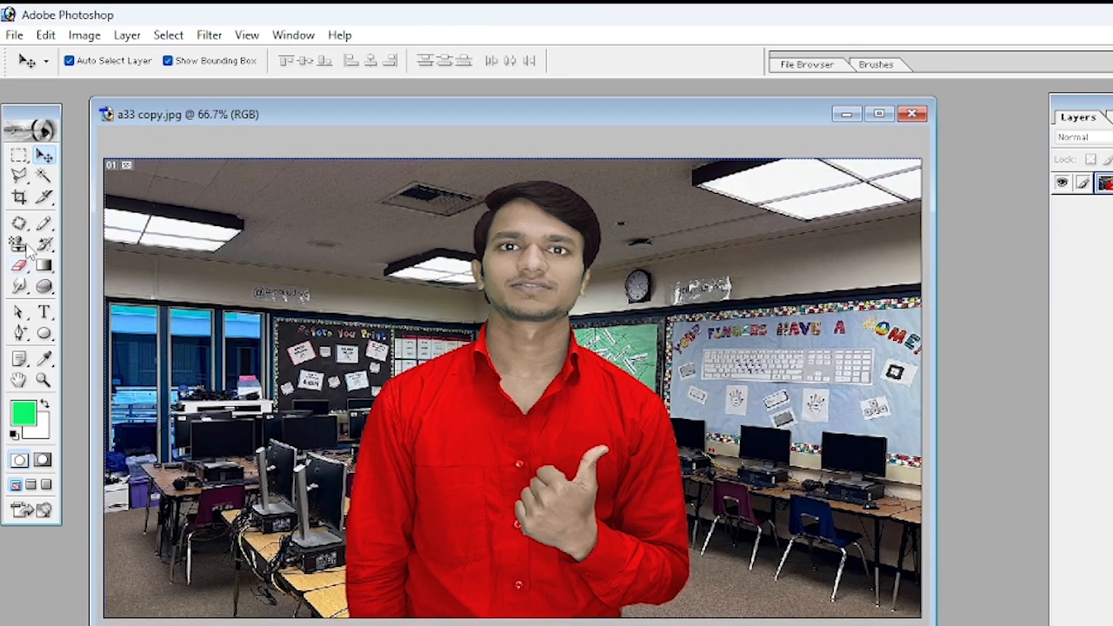
Outline the man in the red shirt with the Magnetic Lasso and invert the selection to cover the classroom background.
{"action": "left_click_drag", "start_coordinate": [25, 179], "coordinate": [122, 212]}
{"action": "left_click", "coordinate": [353, 614]}
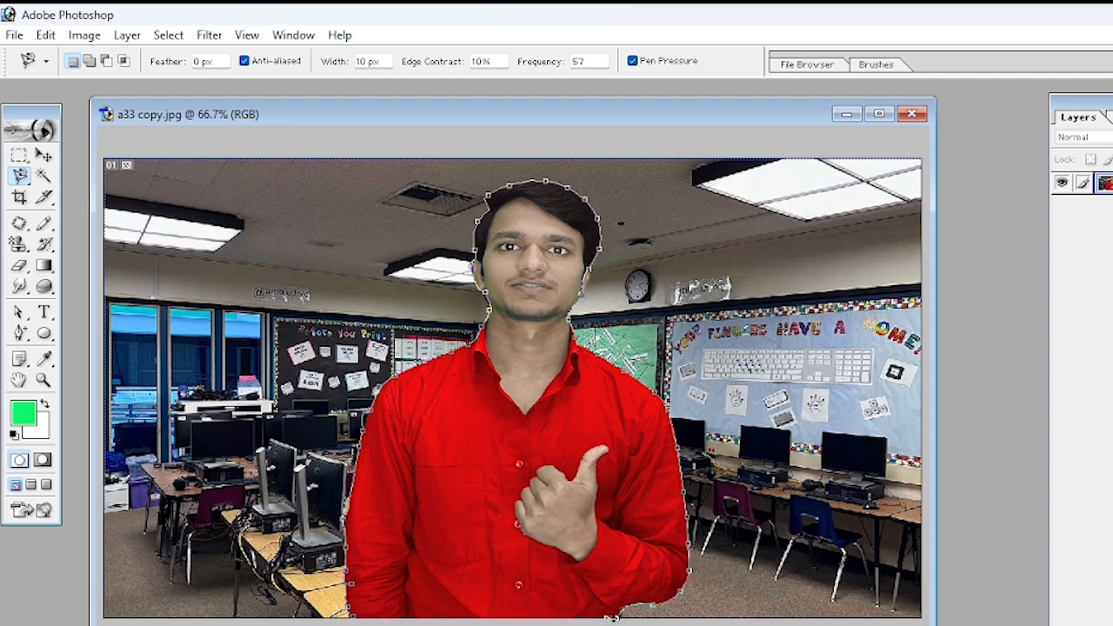
{"action": "left_click", "coordinate": [338, 609]}
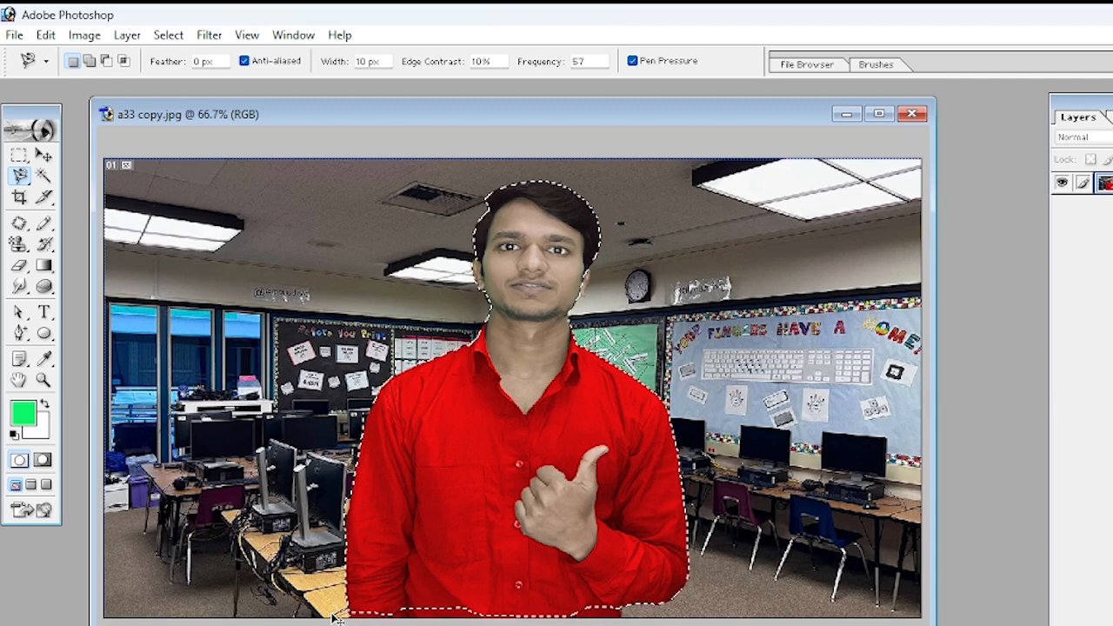
{"action": "key", "text": "ctrl+shift+i"}
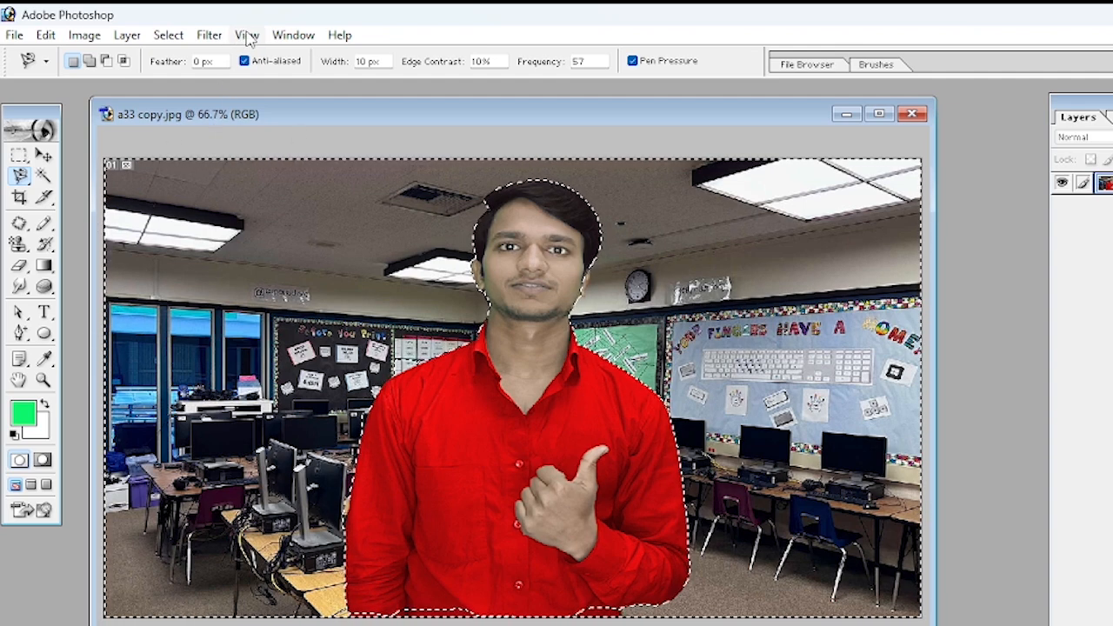
Apply a Gaussian Blur with a radius of 1.4 pixels to the selected classroom background and deselect.
{"action": "left_click", "coordinate": [216, 36]}
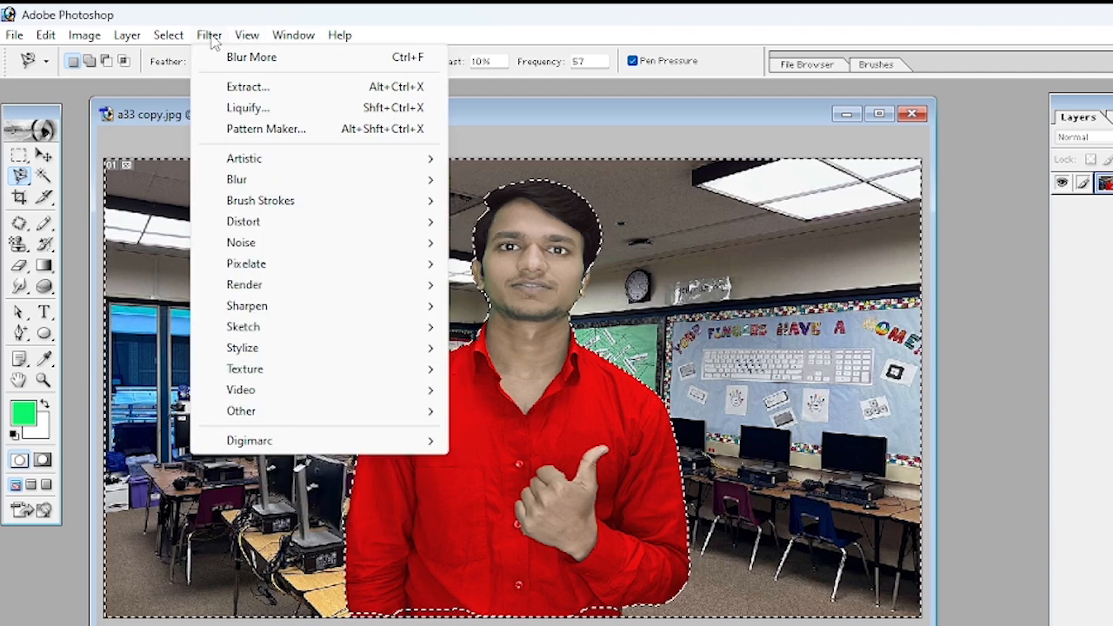
{"action": "mouse_move", "coordinate": [400, 180]}
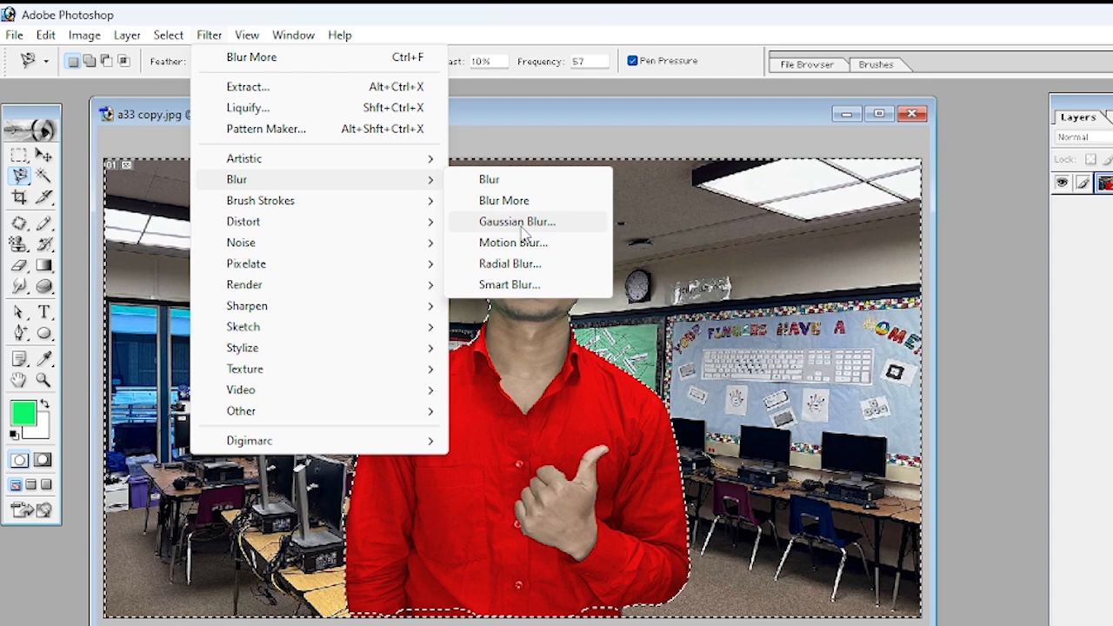
{"action": "left_click", "coordinate": [517, 222]}
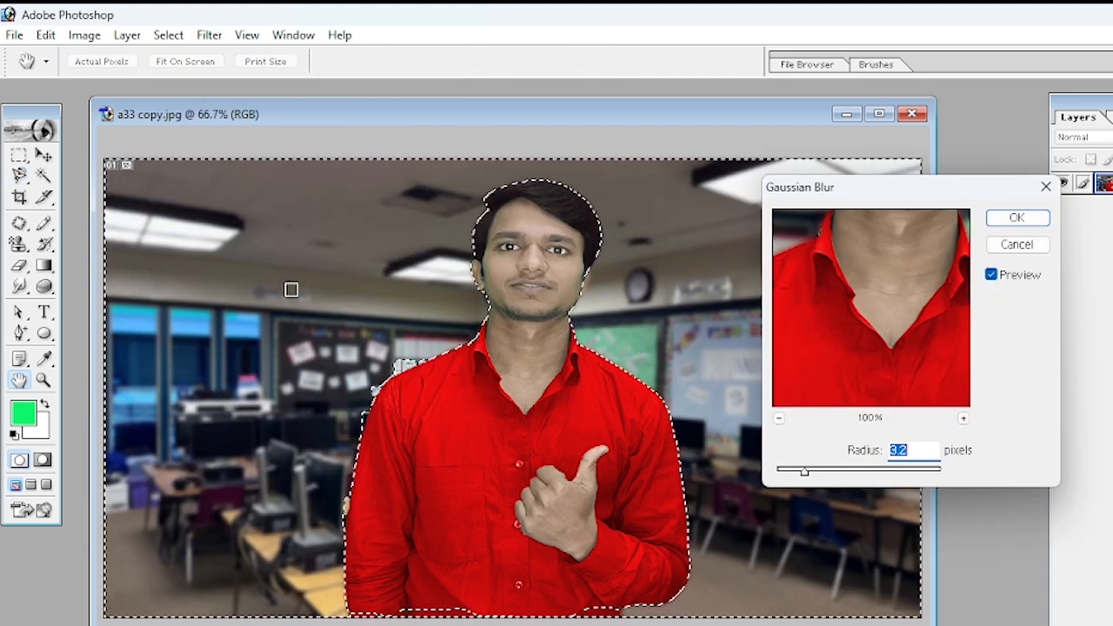
{"action": "mouse_move", "coordinate": [805, 471]}
{"action": "left_mouse_down"}
{"action": "mouse_move", "coordinate": [838, 470]}
{"action": "mouse_move", "coordinate": [795, 469]}
{"action": "left_mouse_up"}
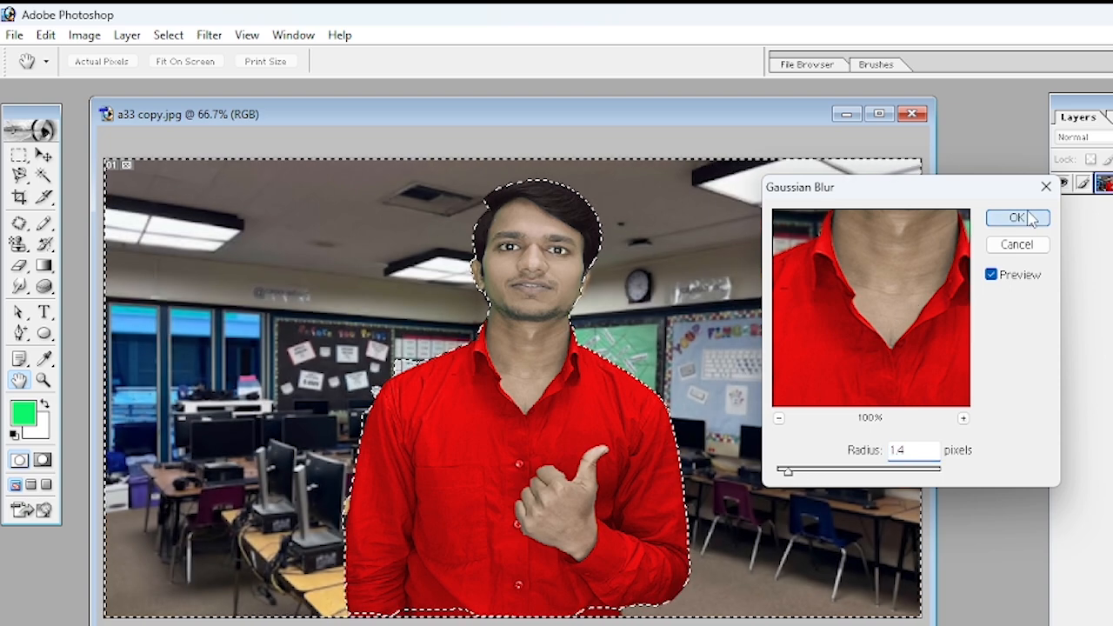
{"action": "left_click", "coordinate": [1018, 217]}
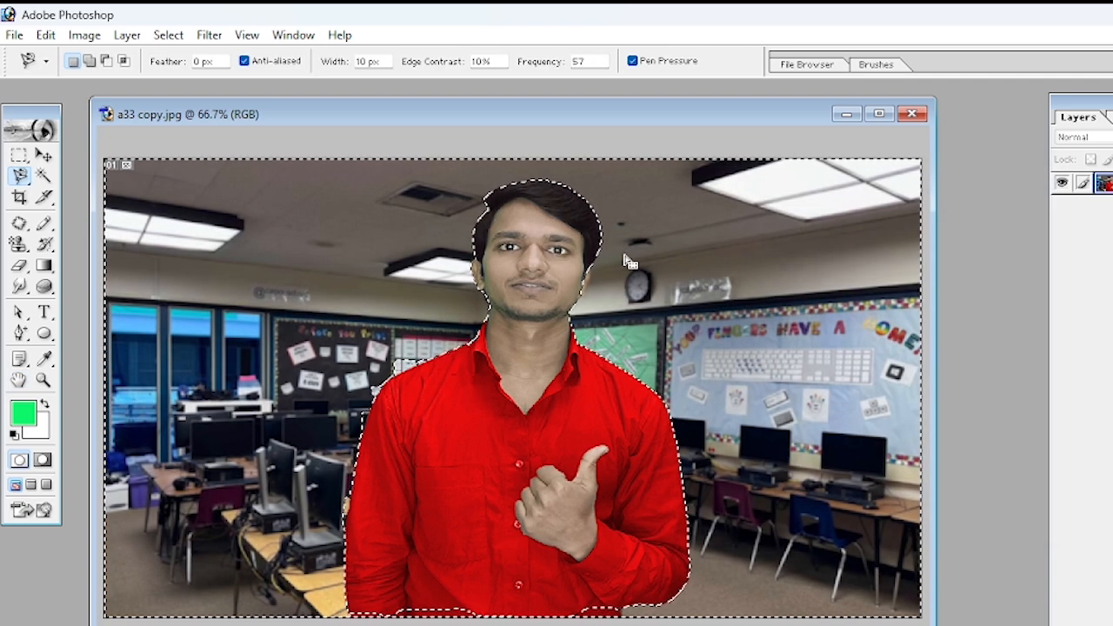
{"action": "key", "text": "ctrl+d"}
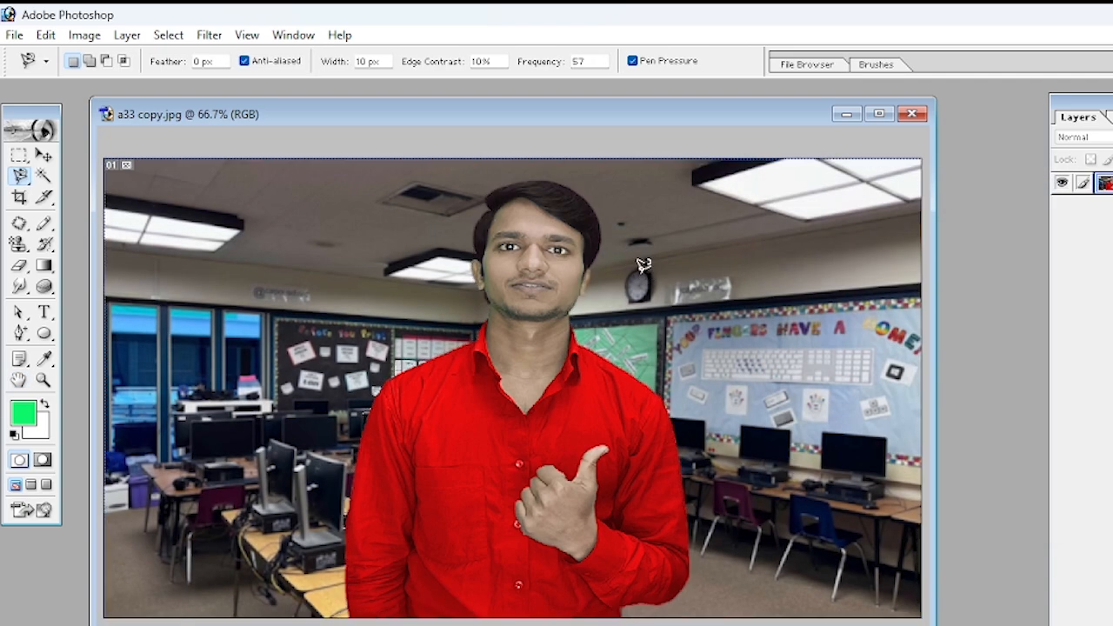
Restore the classroom background selection and apply a stronger Gaussian Blur to it, keeping the selection active.
{"action": "key", "text": "ctrl+z"}
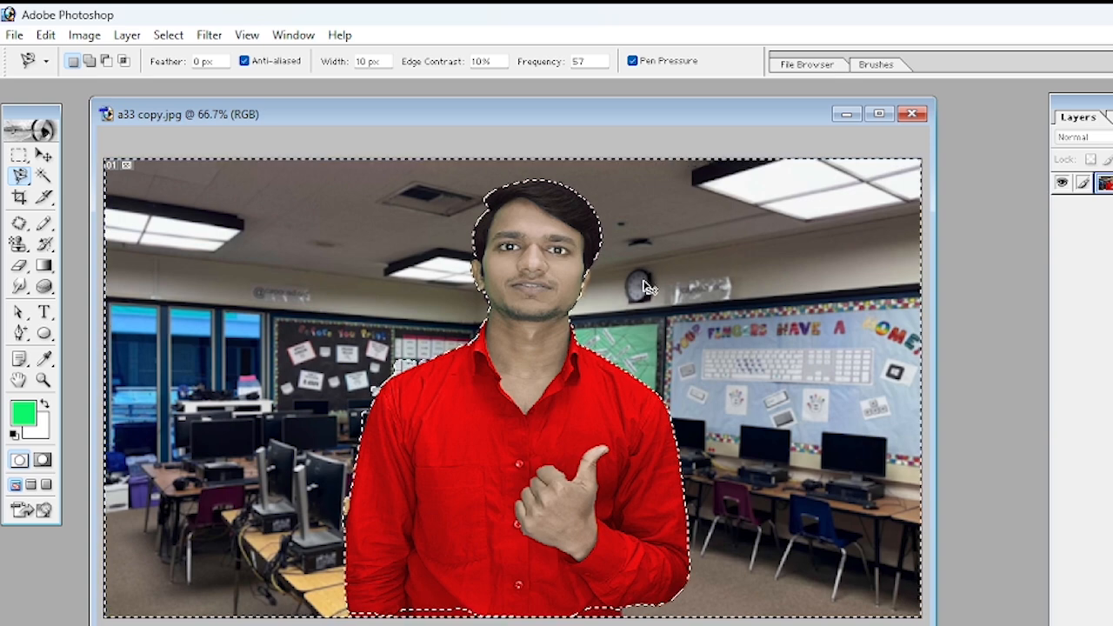
{"action": "left_click", "coordinate": [244, 34]}
{"action": "mouse_move", "coordinate": [208, 35]}
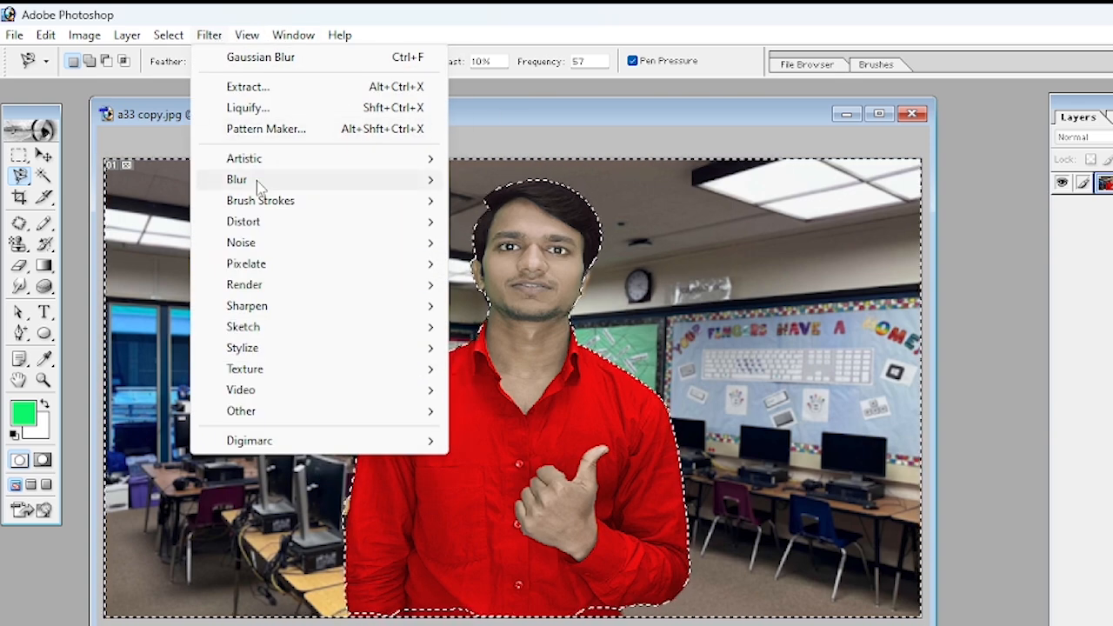
{"action": "mouse_move", "coordinate": [256, 180]}
{"action": "left_click", "coordinate": [487, 219]}
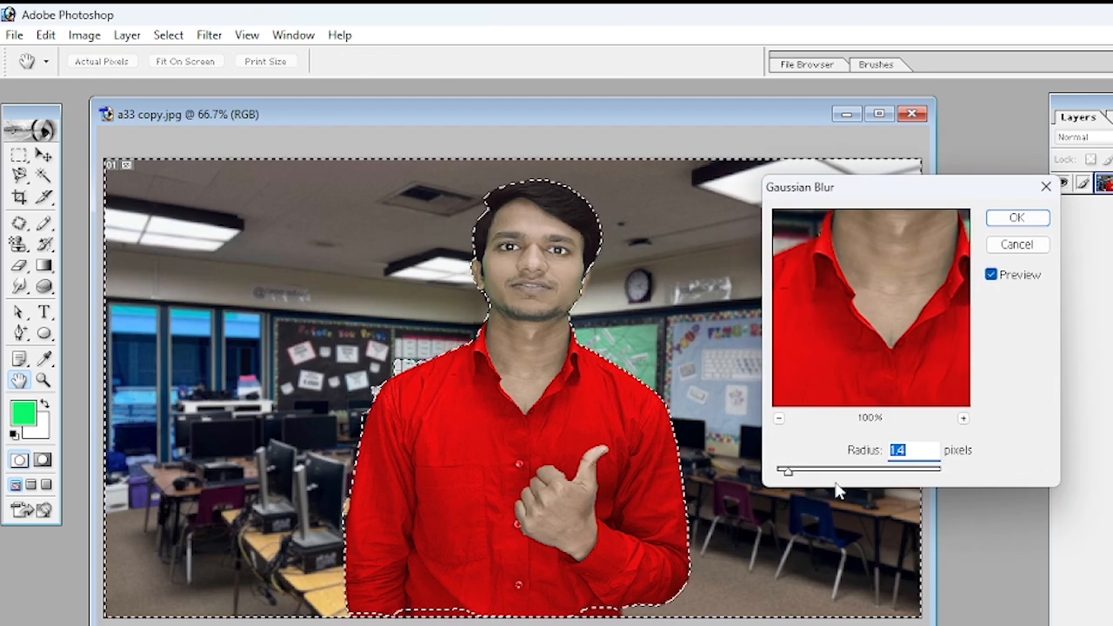
{"action": "left_click_drag", "start_coordinate": [786, 470], "coordinate": [804, 480]}
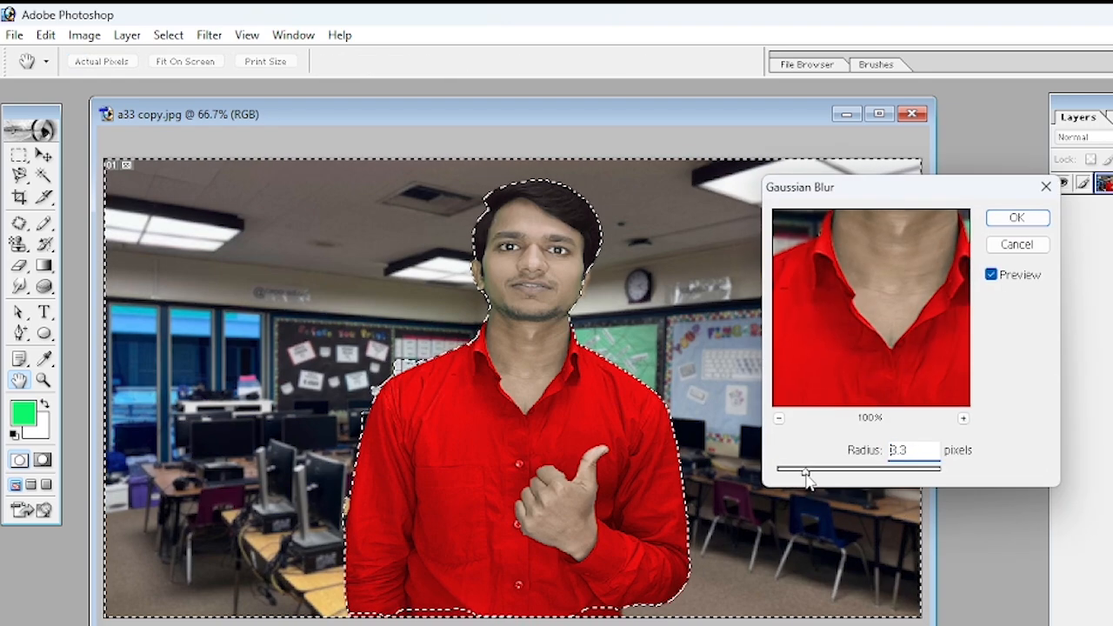
{"action": "left_click", "coordinate": [1018, 219]}
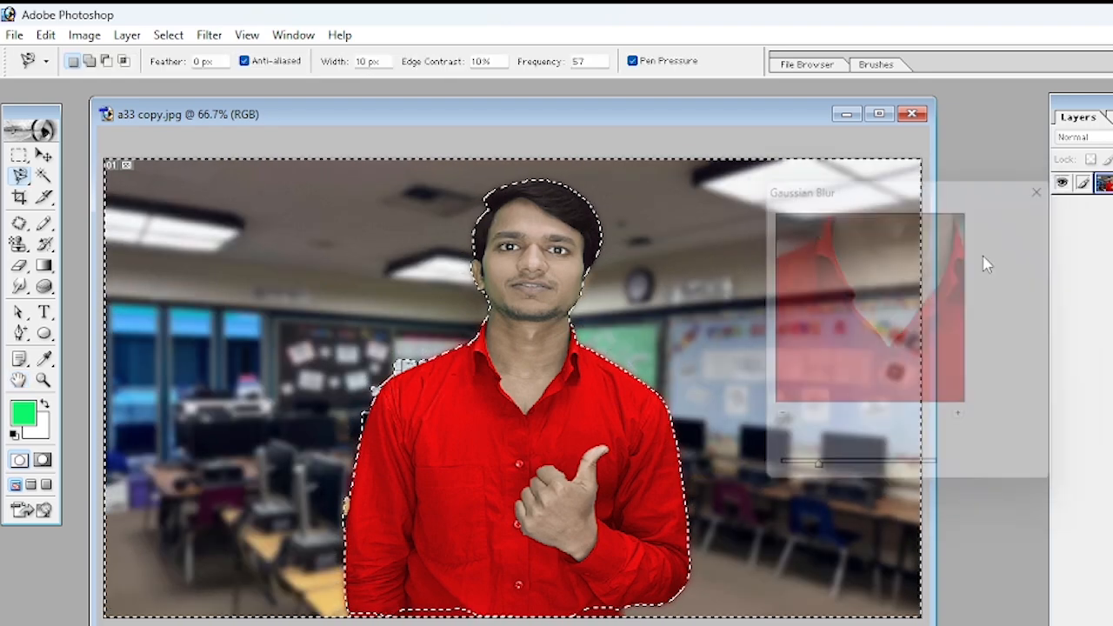
{"action": "key", "text": "ctrl+d"}
{"action": "key", "text": "ctrl+z"}
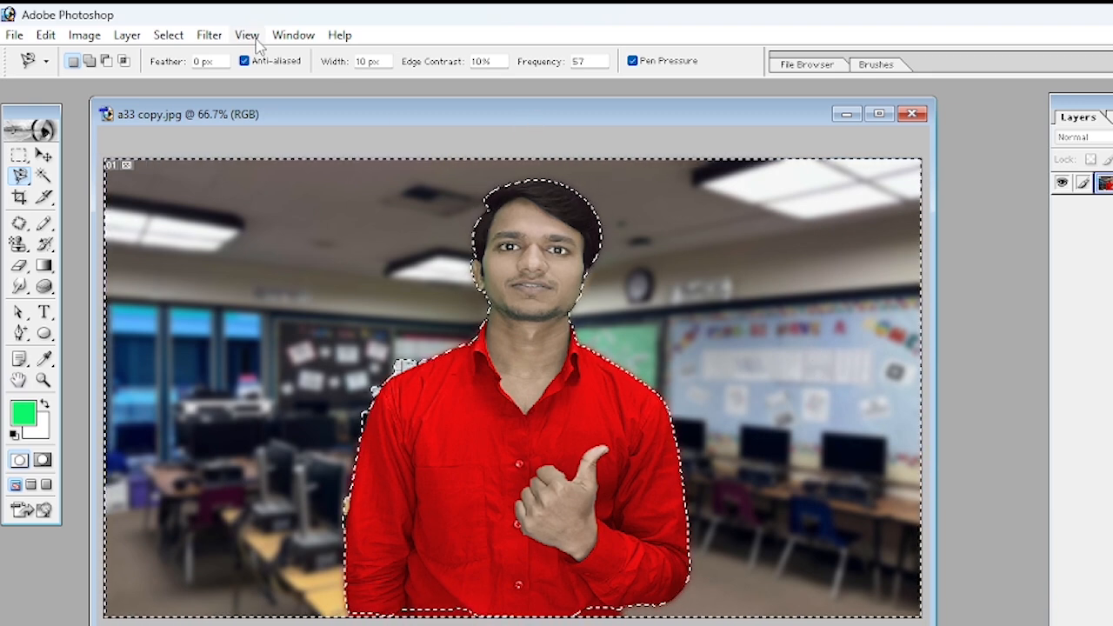
Apply a Motion Blur with an angle of 0° and a distance of 47 pixels to the selected classroom background.
{"action": "left_click", "coordinate": [209, 34]}
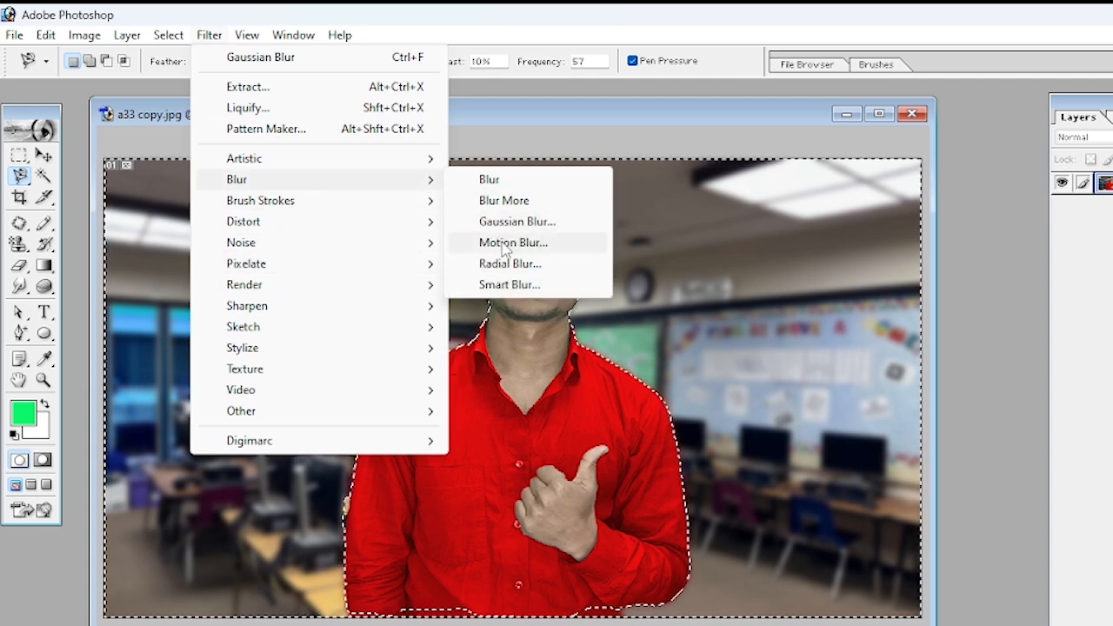
{"action": "left_click", "coordinate": [527, 250]}
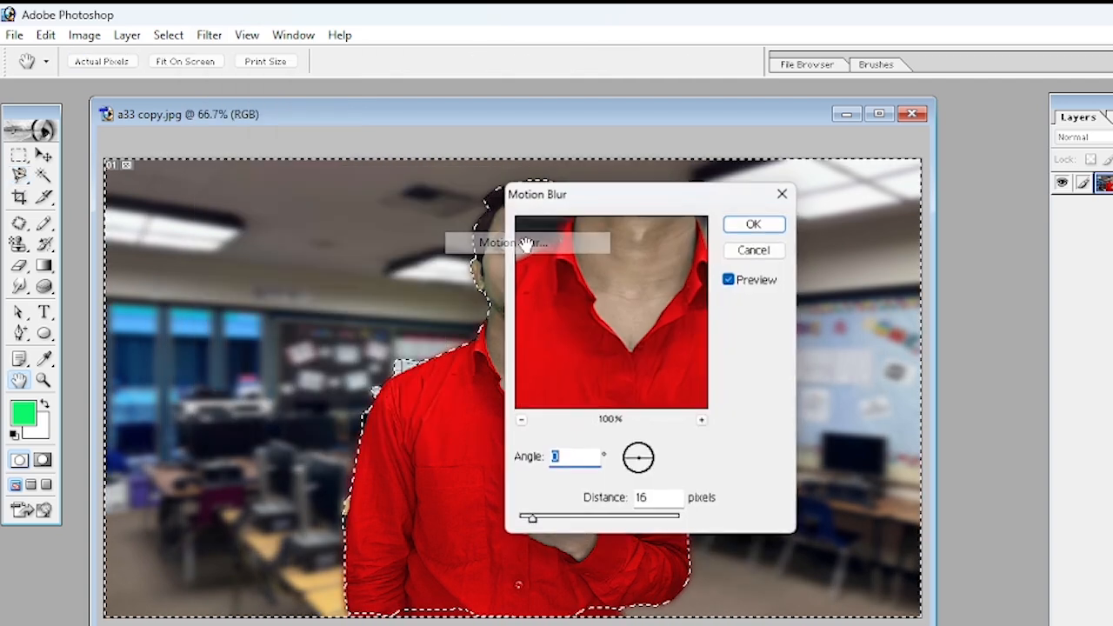
{"action": "left_click_drag", "start_coordinate": [529, 522], "coordinate": [557, 522]}
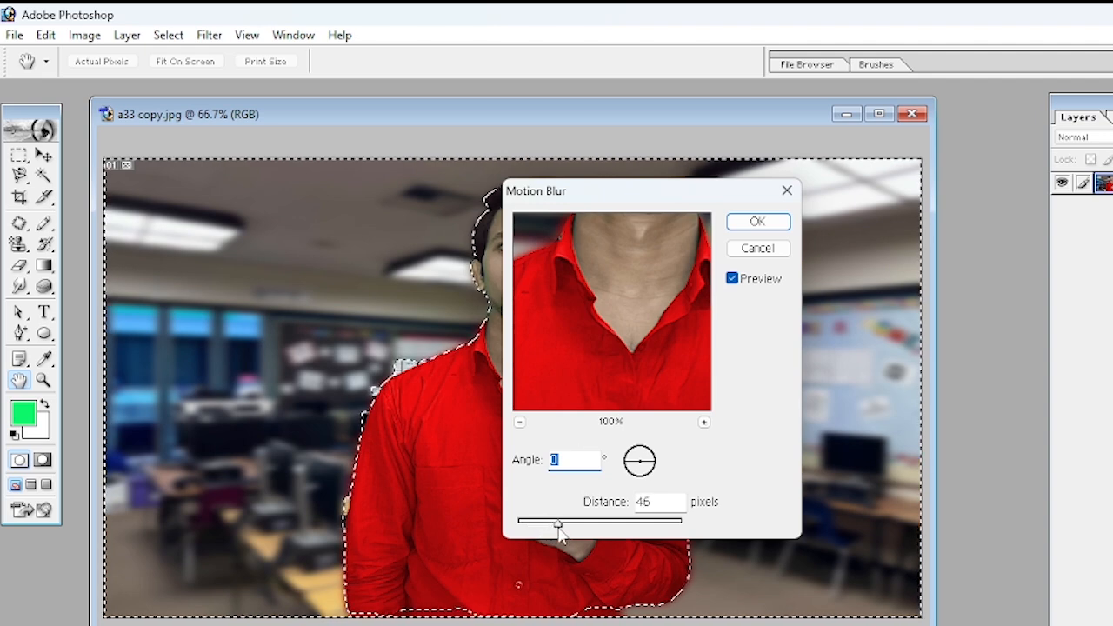
{"action": "left_click", "coordinate": [757, 222]}
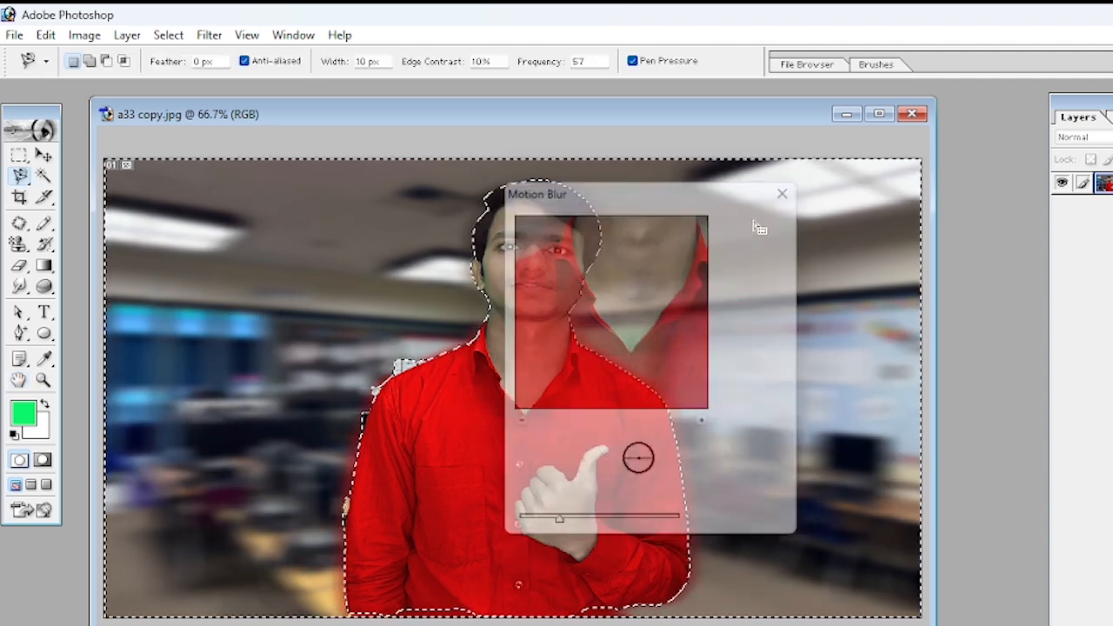
Keep the a33 copy photo open, undo its background blurs and clear the selection.
{"action": "left_click", "coordinate": [912, 114]}
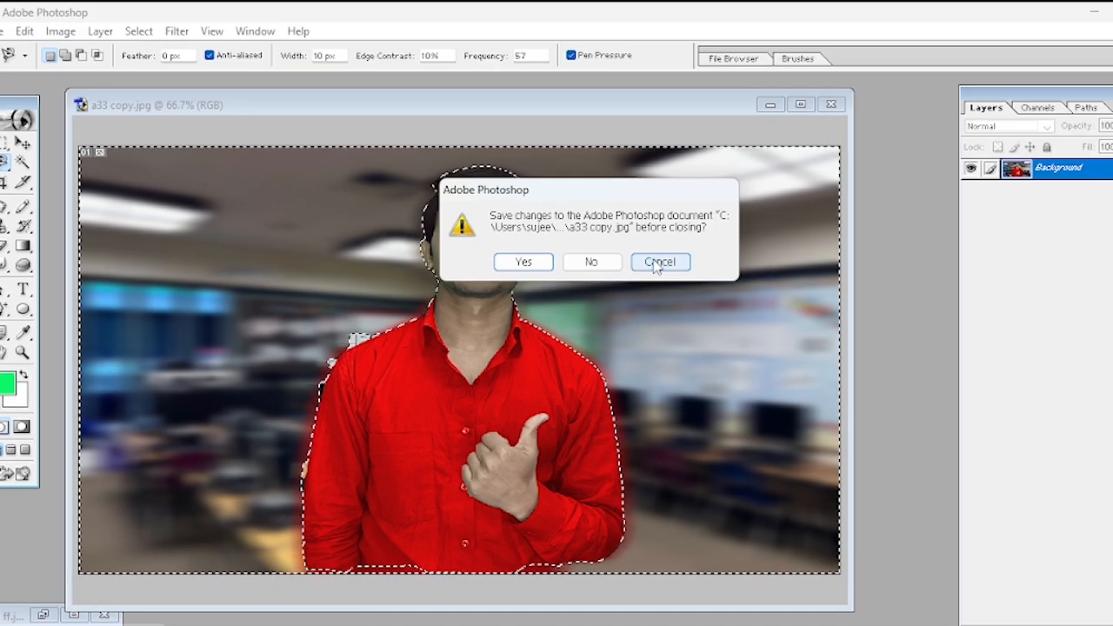
{"action": "left_click", "coordinate": [723, 280]}
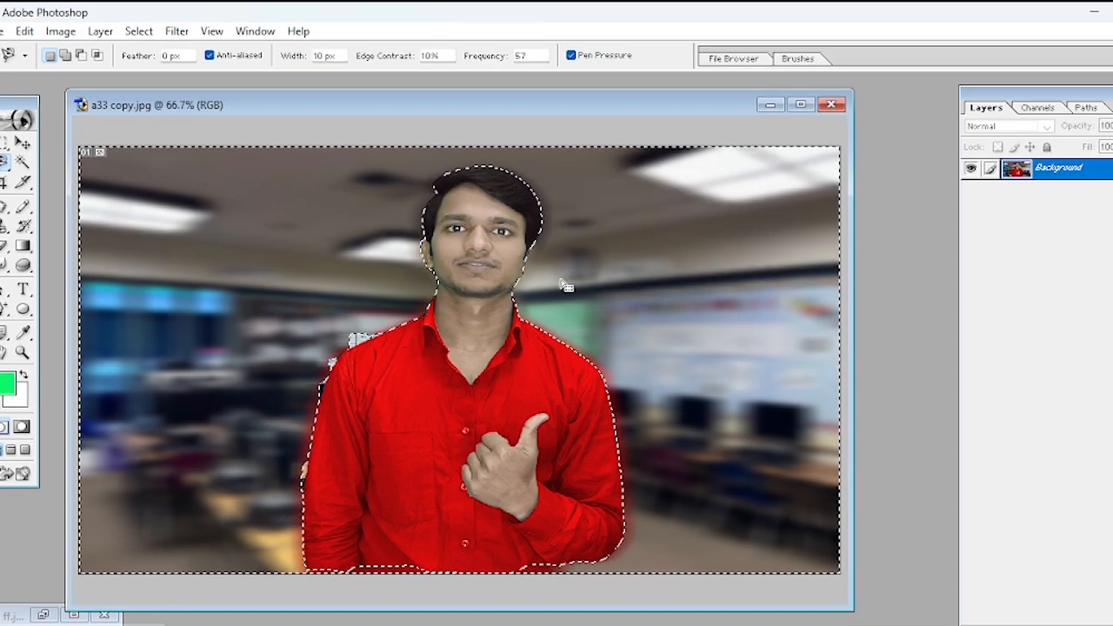
{"action": "key", "text": "ctrl+z"}
{"action": "key", "text": "ctrl+d"}
Try a Motion Blur on the whole classroom photo with an angle of 22° and a distance of 47 pixels, and cancel it.
{"action": "left_click", "coordinate": [177, 31]}
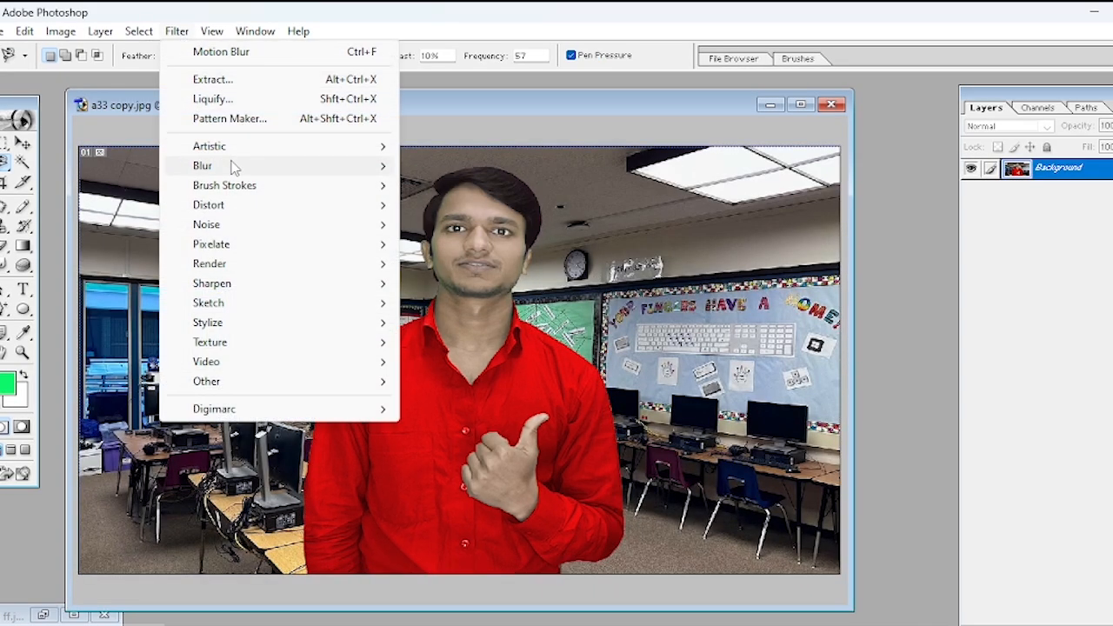
{"action": "mouse_move", "coordinate": [231, 165]}
{"action": "left_click", "coordinate": [454, 224]}
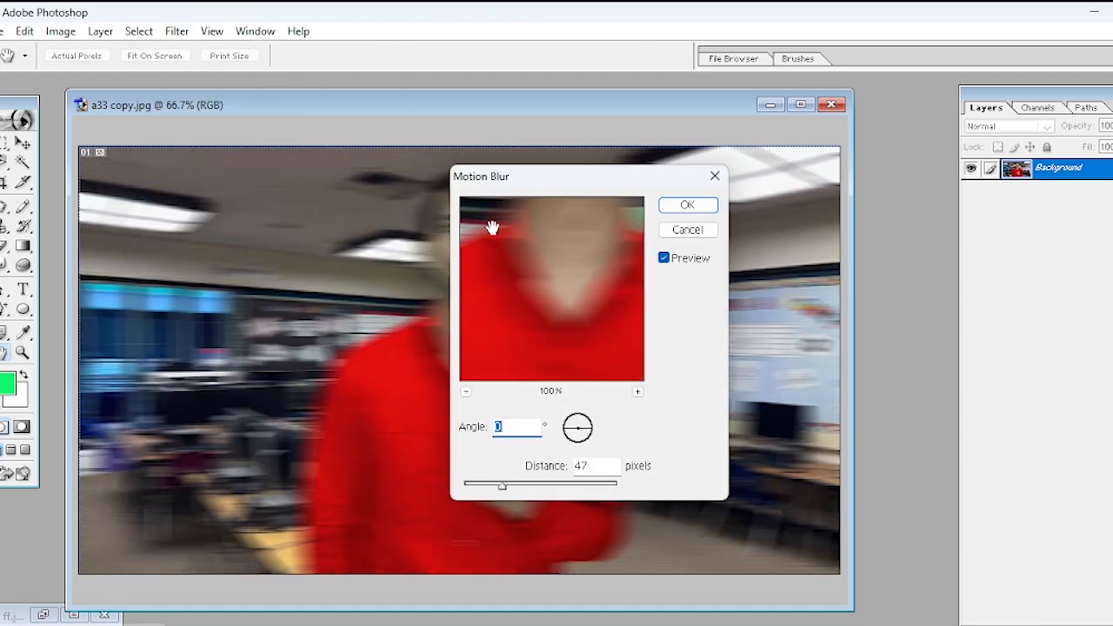
{"action": "left_click_drag", "start_coordinate": [591, 193], "coordinate": [1004, 196]}
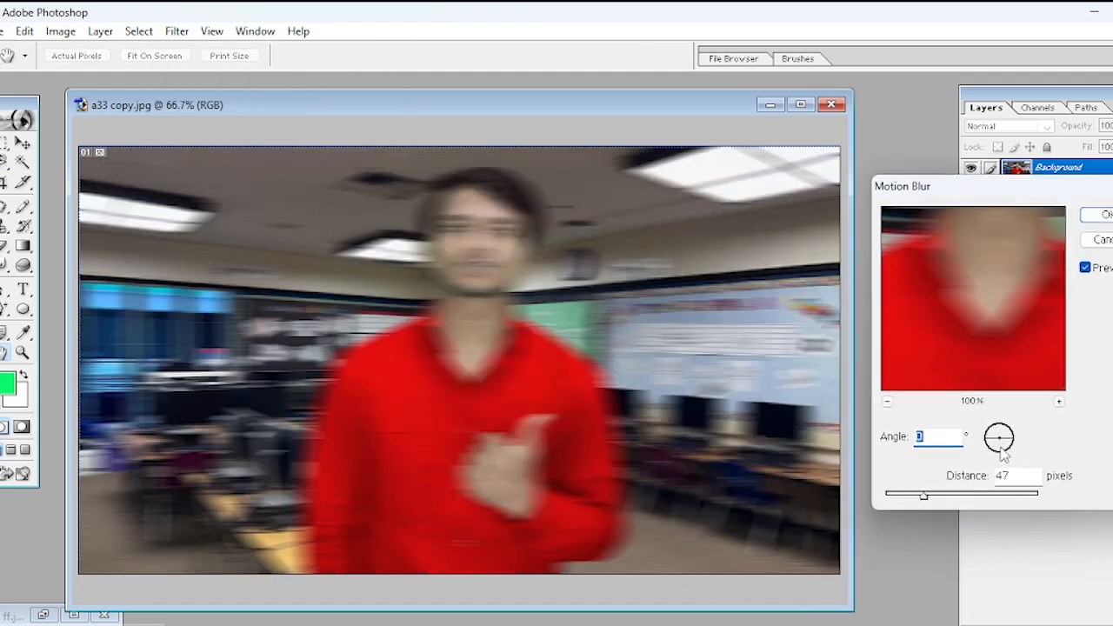
{"action": "mouse_move", "coordinate": [1004, 450]}
{"action": "left_mouse_down"}
{"action": "mouse_move", "coordinate": [996, 437]}
{"action": "mouse_move", "coordinate": [1009, 432]}
{"action": "left_mouse_up"}
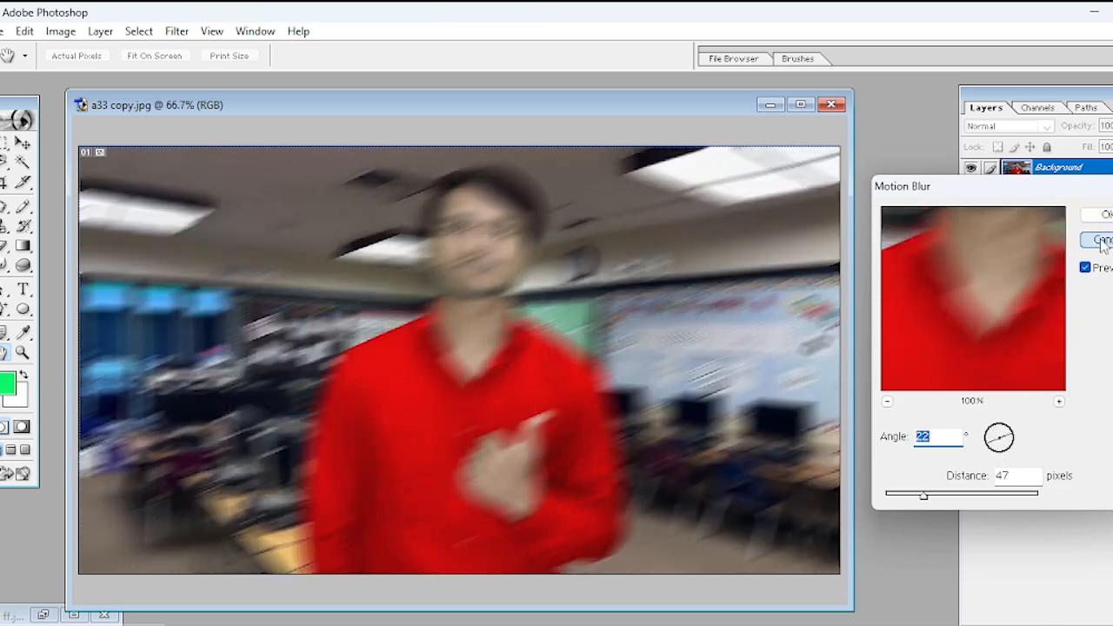
{"action": "left_click", "coordinate": [1101, 241]}
Open the bike.jpg motorcycle image and enlarge its window around the picture.
{"action": "key", "text": "ctrl+o"}
{"action": "scroll", "coordinate": [656, 256], "scroll_direction": "down", "scroll_amount": 3}
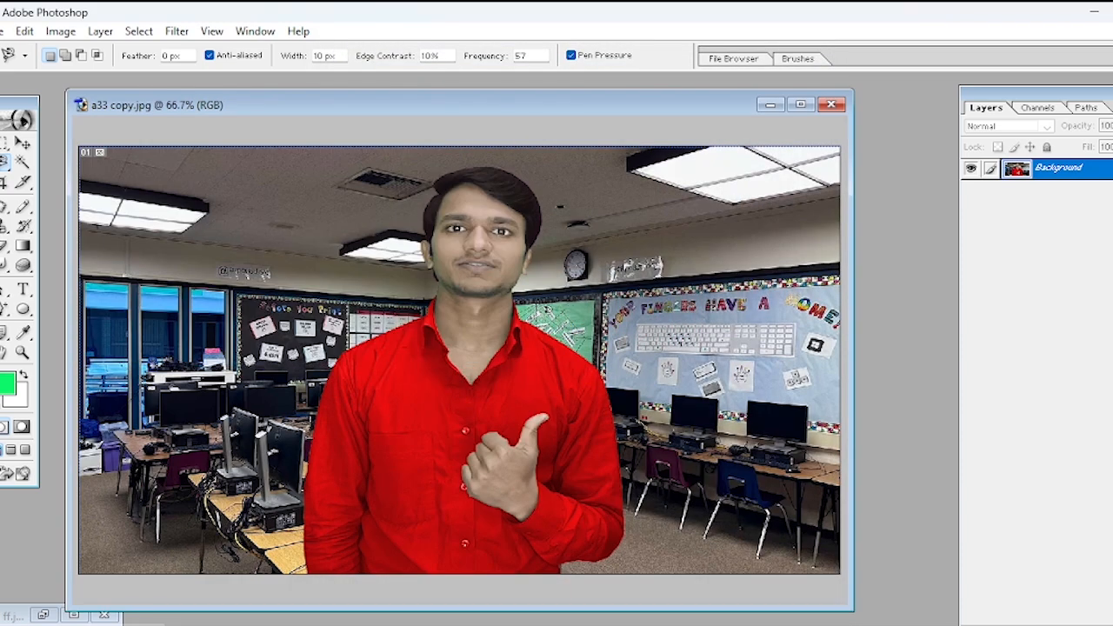
{"action": "key", "text": "ctrl+o"}
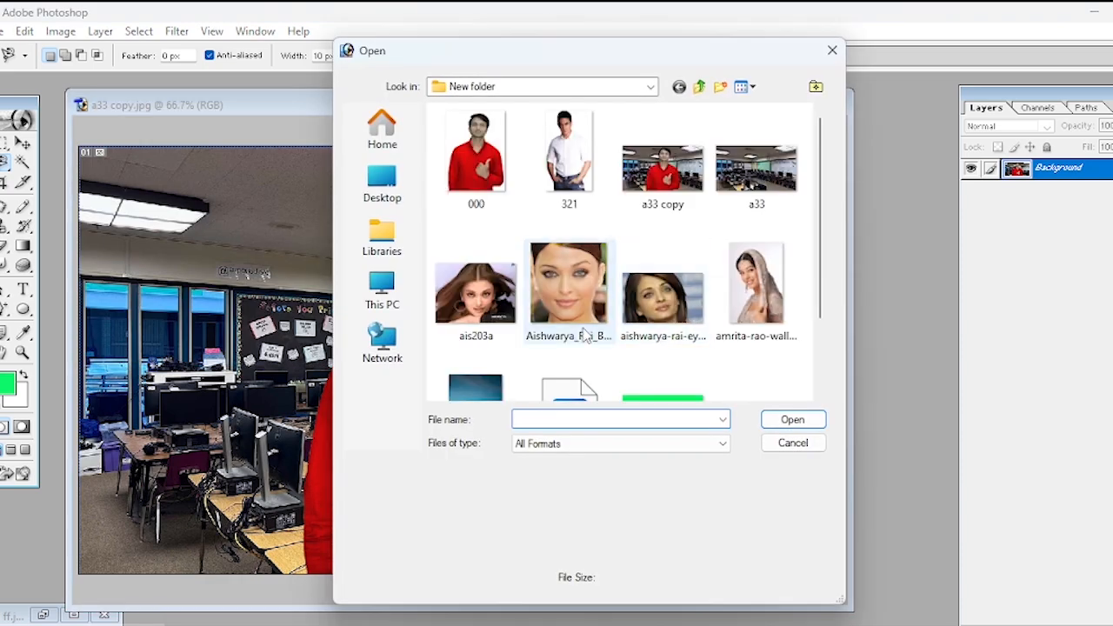
{"action": "scroll", "coordinate": [581, 341], "scroll_direction": "down", "scroll_amount": 3}
{"action": "double_click", "coordinate": [581, 341]}
{"action": "left_click_drag", "start_coordinate": [507, 364], "coordinate": [744, 539]}
Preview a Motion Blur on the motorcycle with a distance of 23 pixels and an angle of 50°, centring the preview on its body.
{"action": "left_click", "coordinate": [179, 32]}
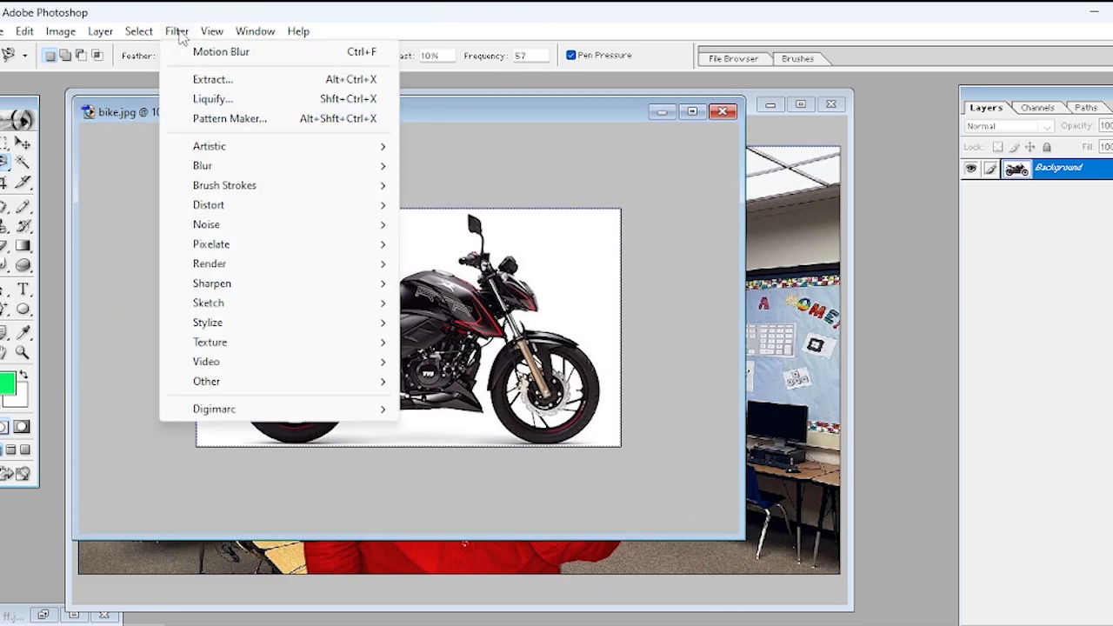
{"action": "mouse_move", "coordinate": [261, 165]}
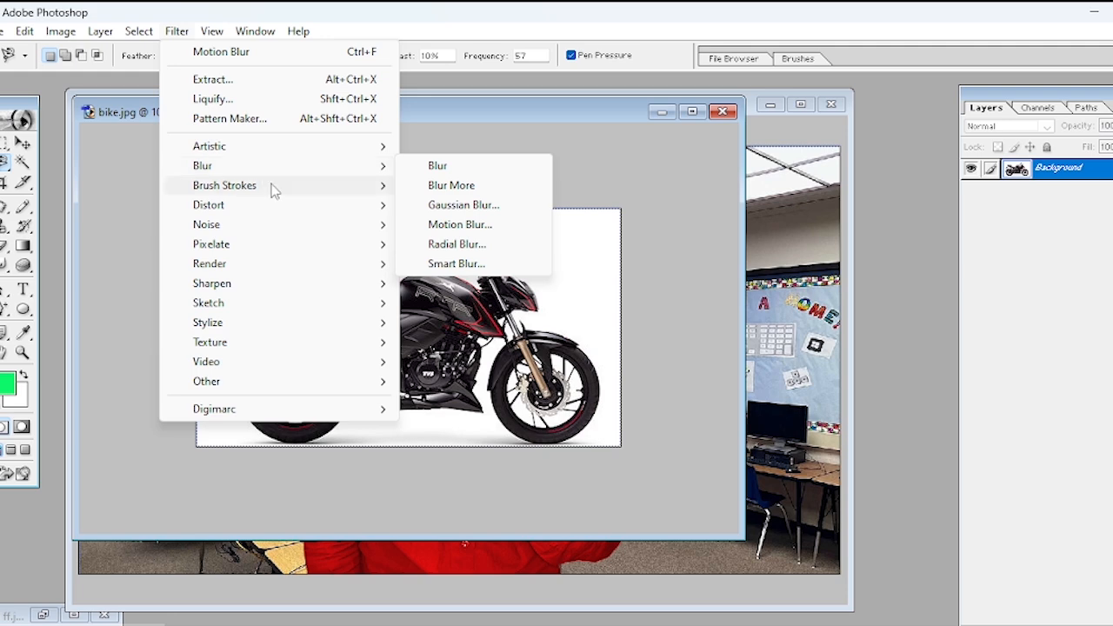
{"action": "left_click", "coordinate": [490, 226]}
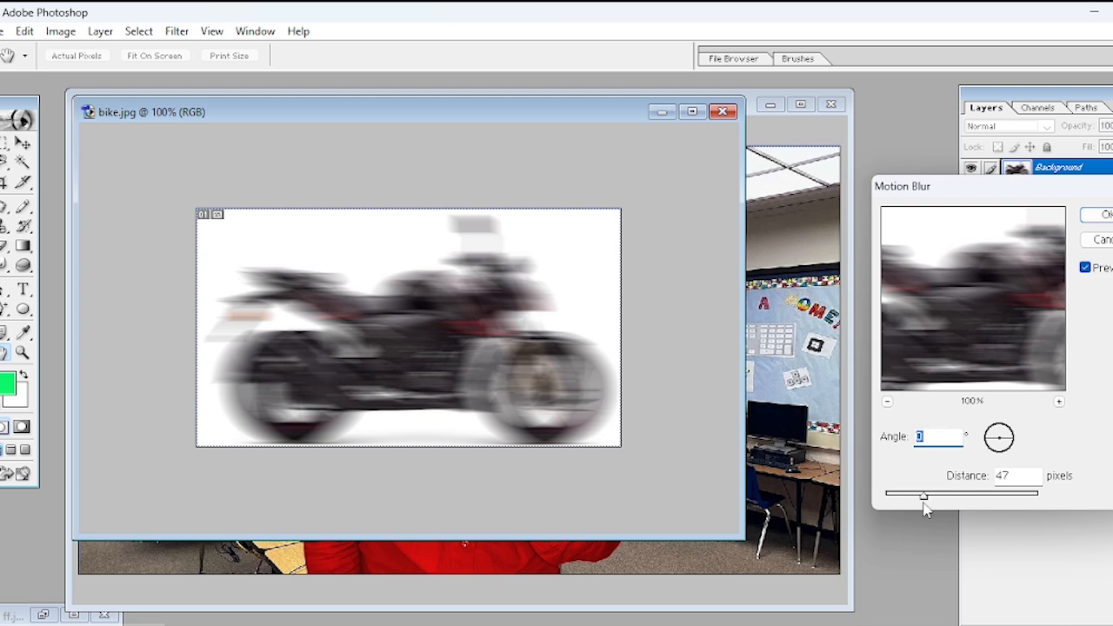
{"action": "left_click_drag", "start_coordinate": [924, 500], "coordinate": [904, 500]}
{"action": "left_click", "coordinate": [998, 442]}
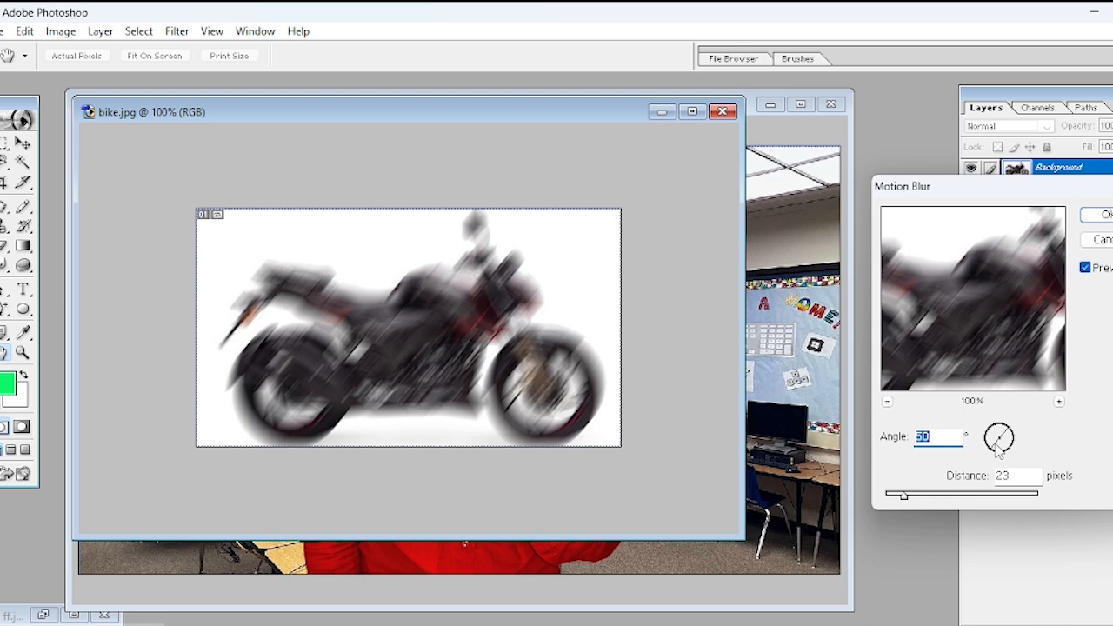
{"action": "left_click", "coordinate": [427, 311]}
{"action": "left_click", "coordinate": [454, 318]}
{"action": "left_click", "coordinate": [416, 336]}
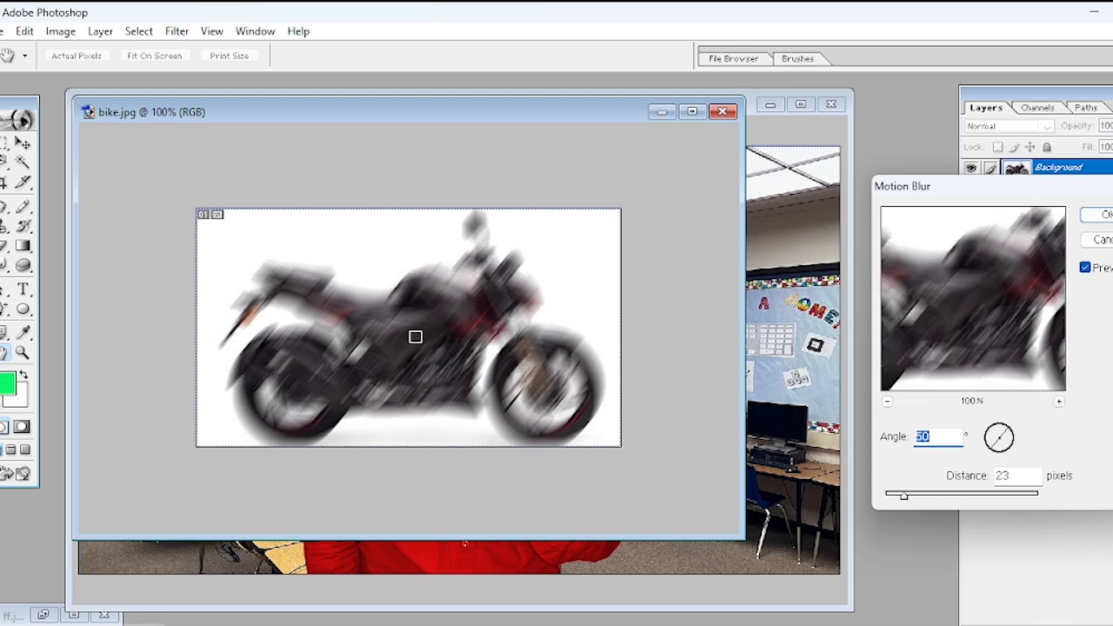
Try a Motion Blur distance of 214 pixels on the motorcycle and cancel the filter.
{"action": "left_click_drag", "start_coordinate": [947, 186], "coordinate": [805, 127]}
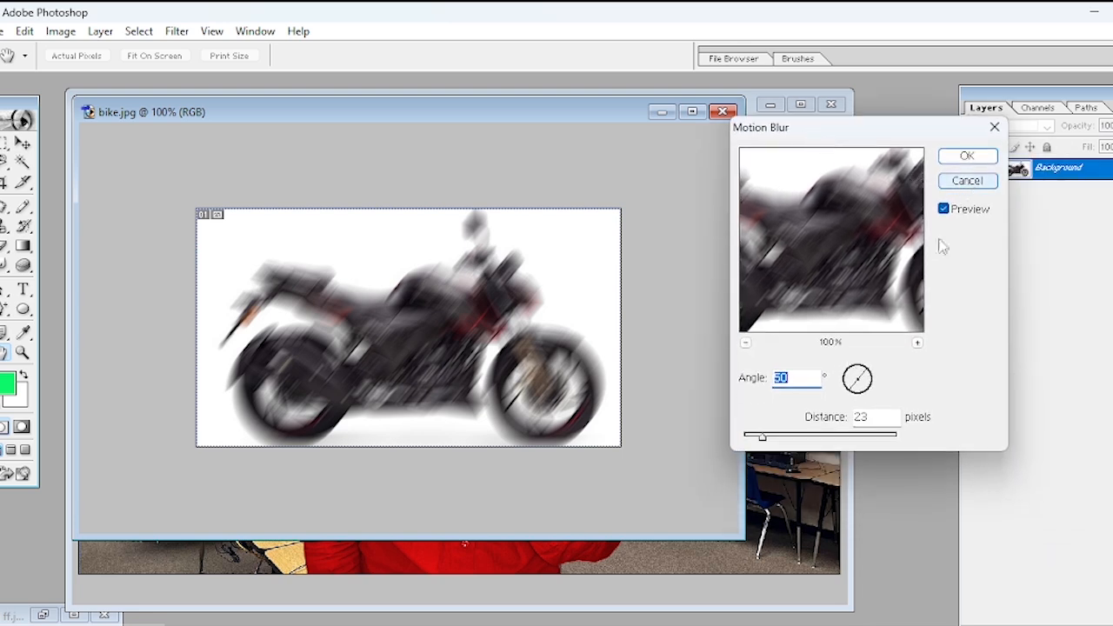
{"action": "left_click_drag", "start_coordinate": [762, 437], "coordinate": [824, 437]}
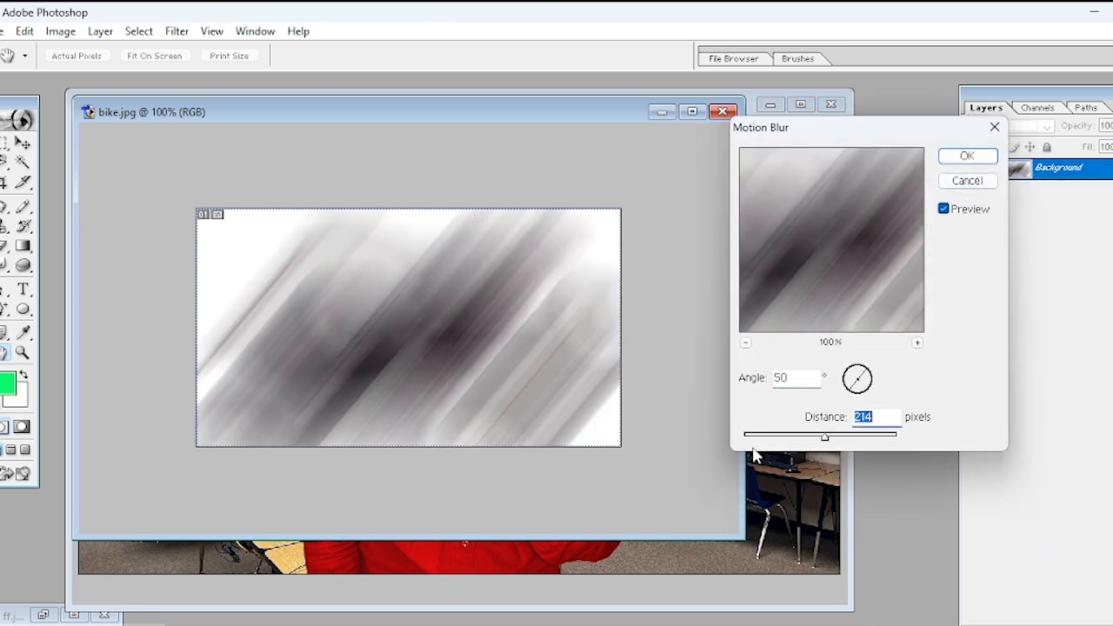
{"action": "left_click_drag", "start_coordinate": [832, 445], "coordinate": [810, 440]}
{"action": "left_click", "coordinate": [980, 187]}
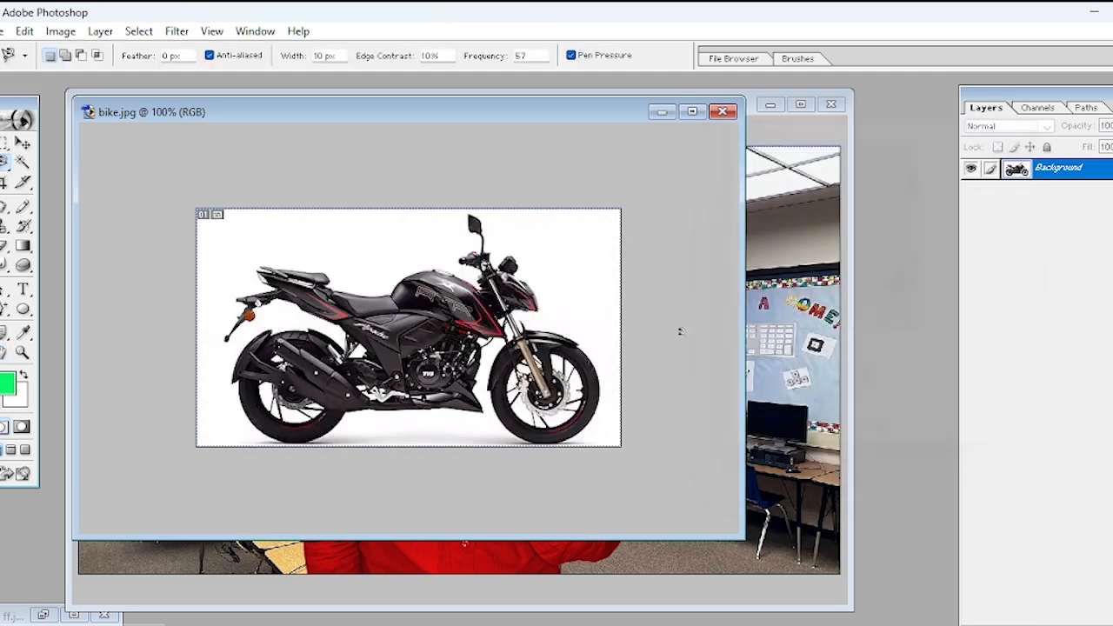
Open the Radial Blur options for the motorcycle image, cancel them and close bike.jpg.
{"action": "left_click", "coordinate": [177, 31]}
{"action": "mouse_move", "coordinate": [207, 175]}
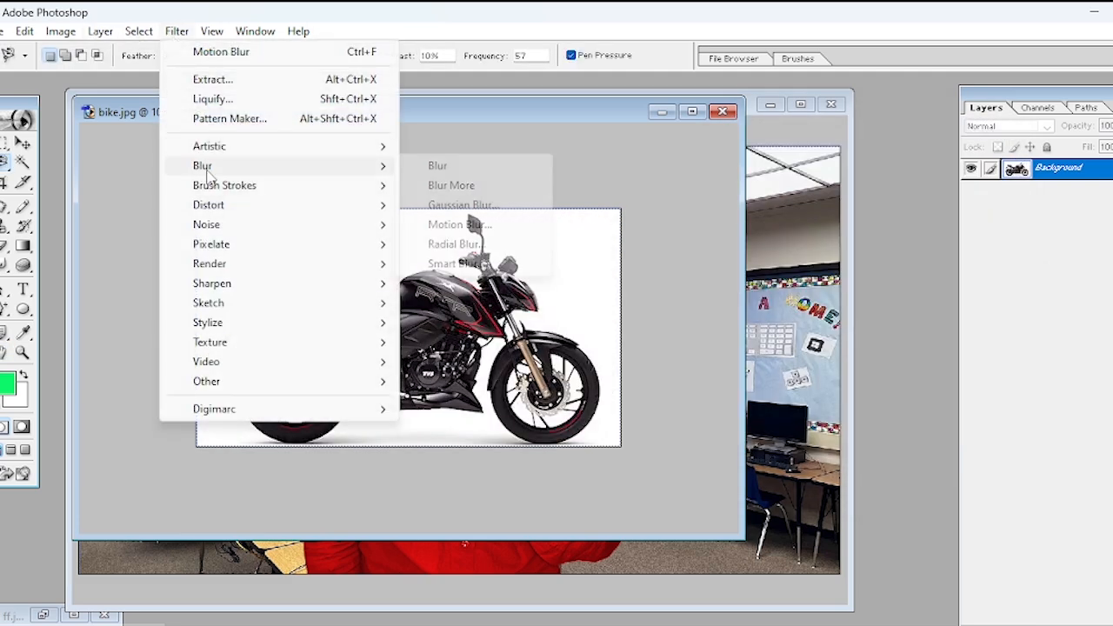
{"action": "left_click", "coordinate": [502, 247]}
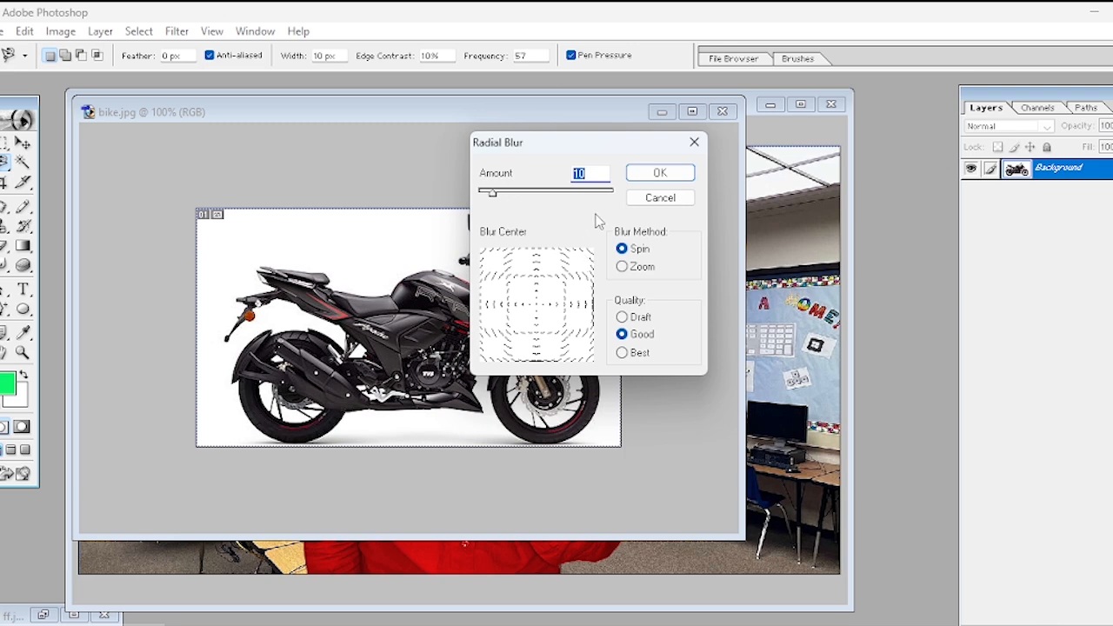
{"action": "left_click", "coordinate": [660, 197]}
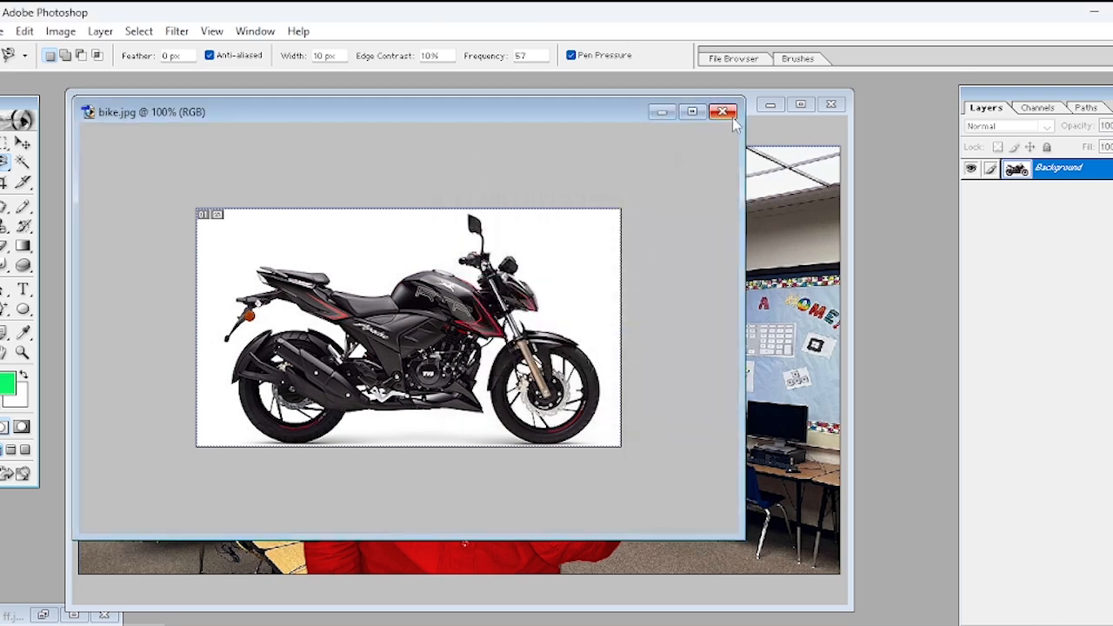
{"action": "left_click", "coordinate": [722, 112]}
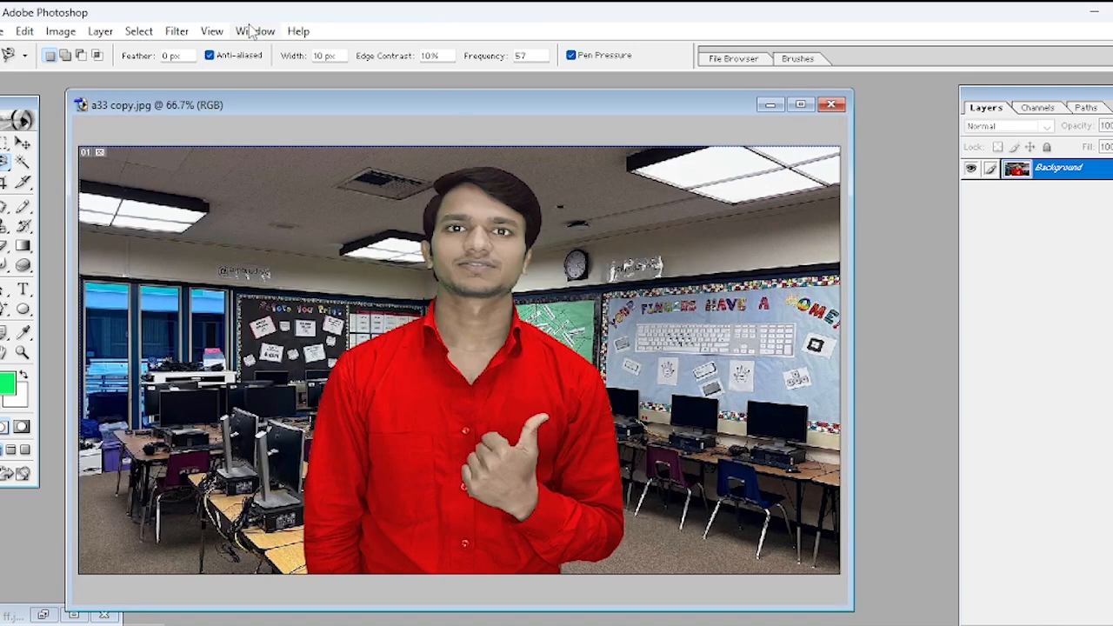
Apply a Radial Blur with an increased amount, Spin method and Good quality to the classroom photo, and undo it.
{"action": "left_click", "coordinate": [200, 33]}
{"action": "mouse_move", "coordinate": [178, 32]}
{"action": "mouse_move", "coordinate": [221, 165]}
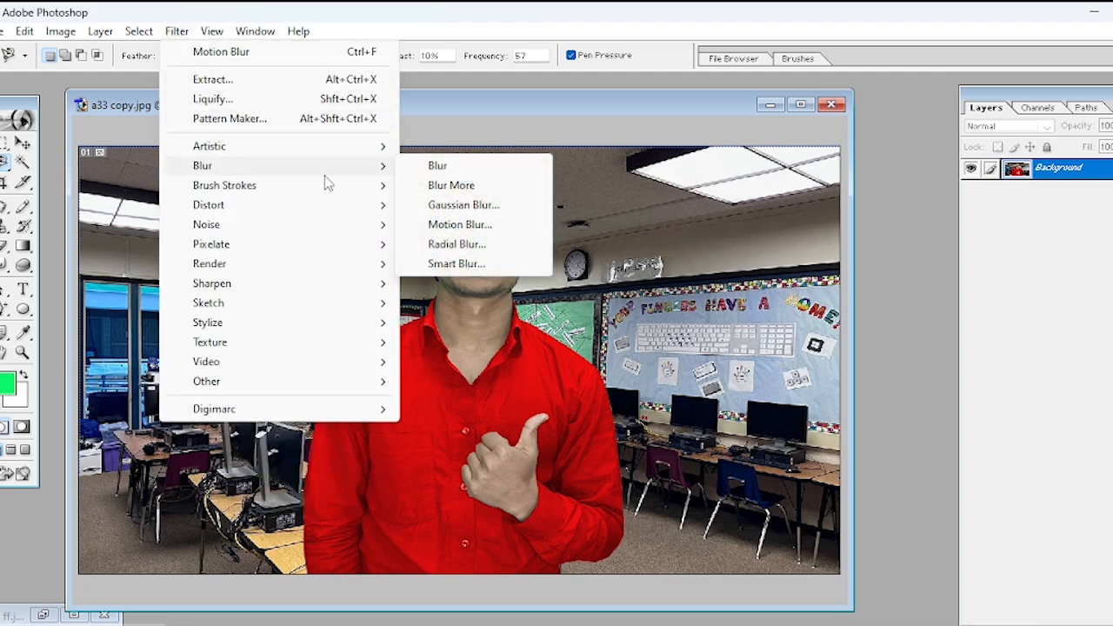
{"action": "left_click", "coordinate": [456, 244]}
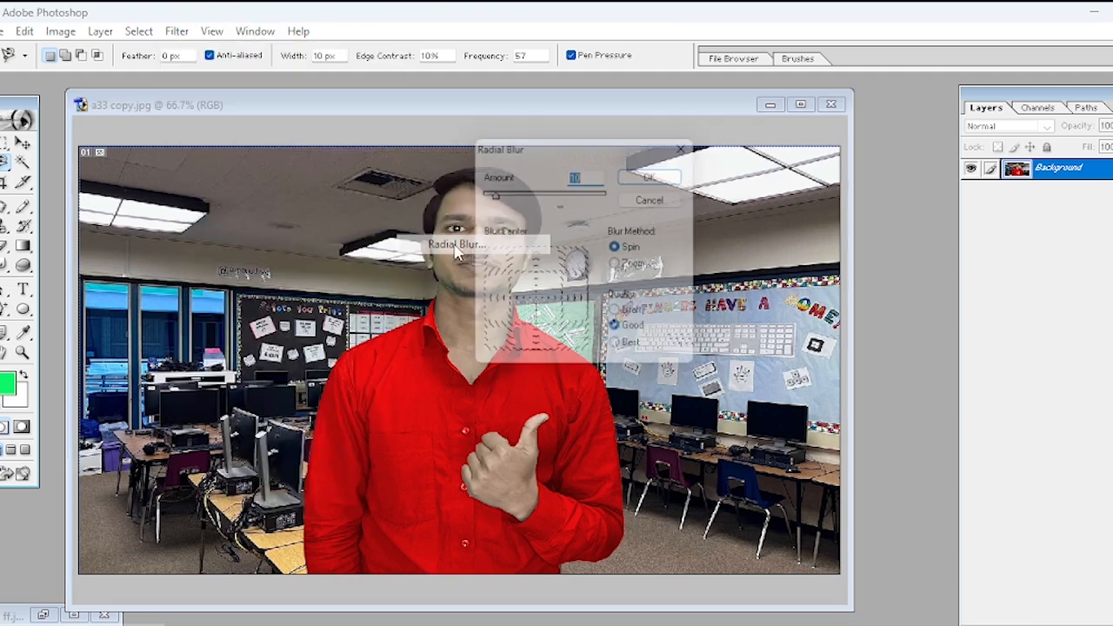
{"action": "left_click_drag", "start_coordinate": [492, 193], "coordinate": [508, 196]}
{"action": "left_click", "coordinate": [648, 177]}
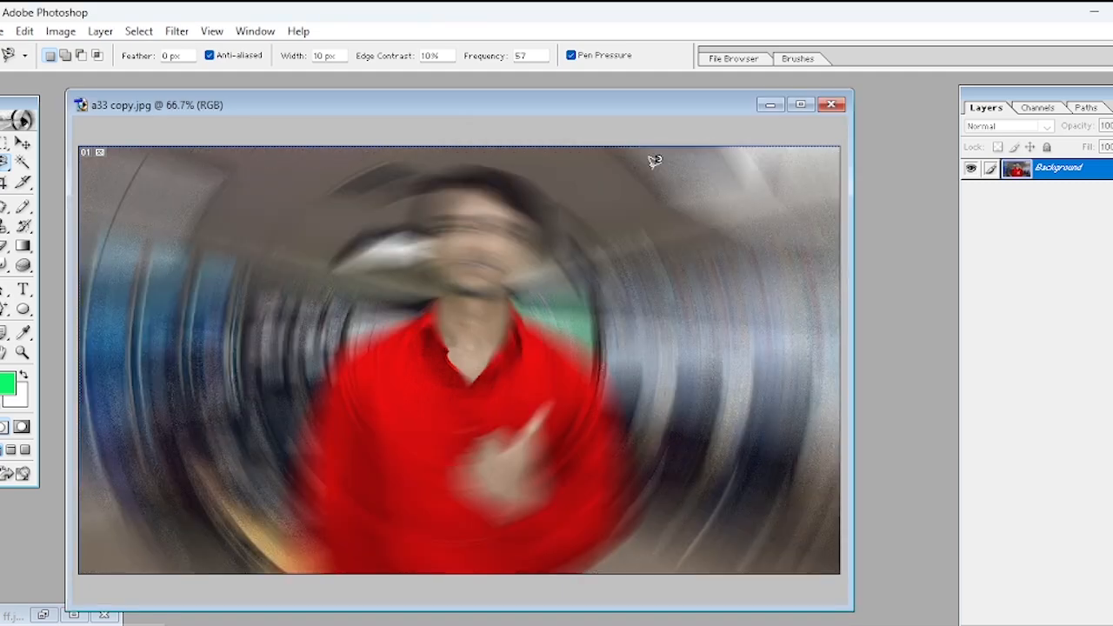
{"action": "key", "text": "ctrl+z"}
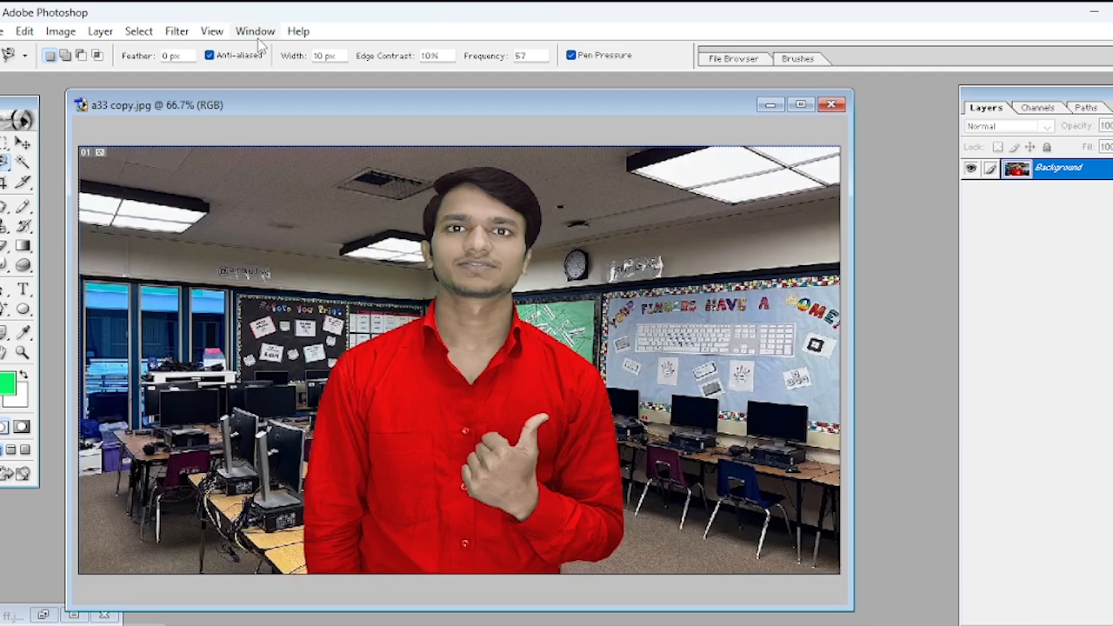
Apply a Smart Blur to the classroom photo with a radius of 19.7, threshold of 22.2, Low quality and Normal mode.
{"action": "left_click", "coordinate": [177, 32]}
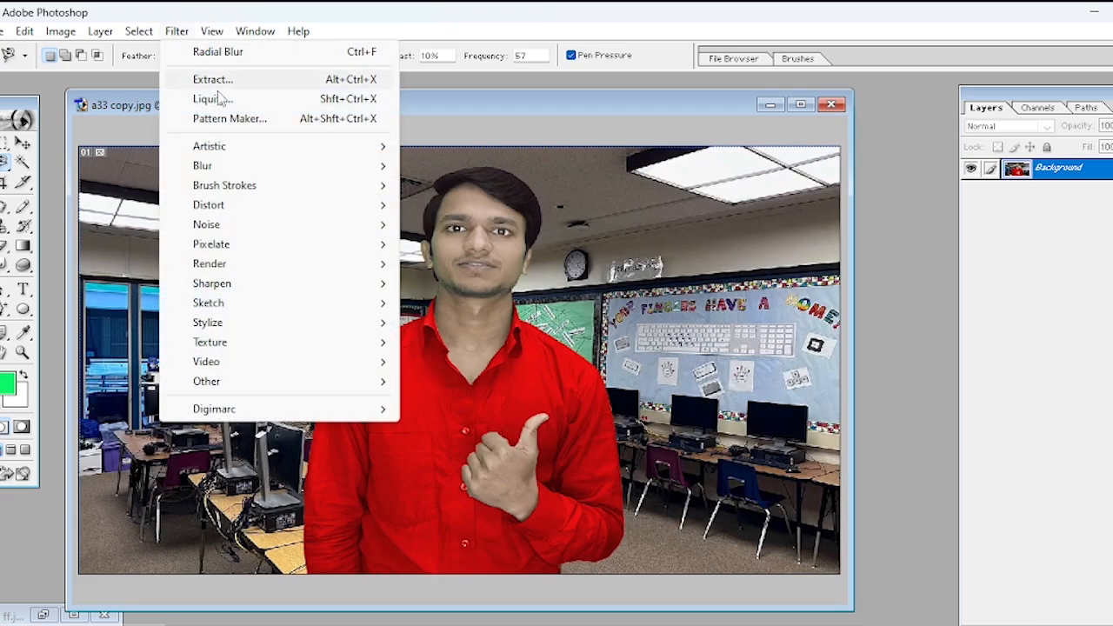
{"action": "mouse_move", "coordinate": [240, 168]}
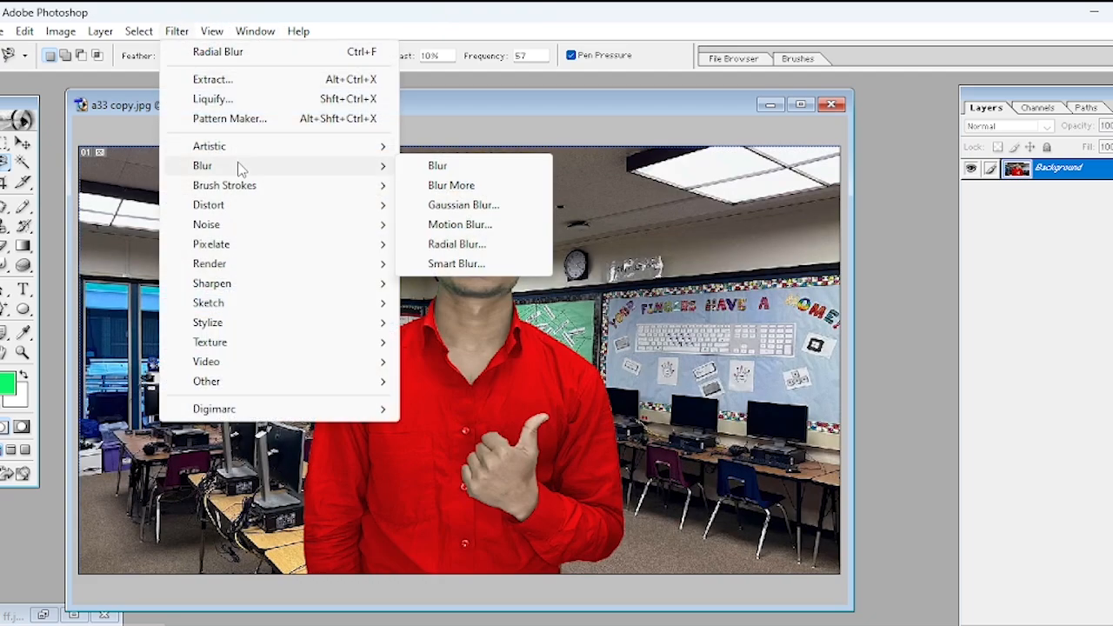
{"action": "left_click", "coordinate": [455, 264]}
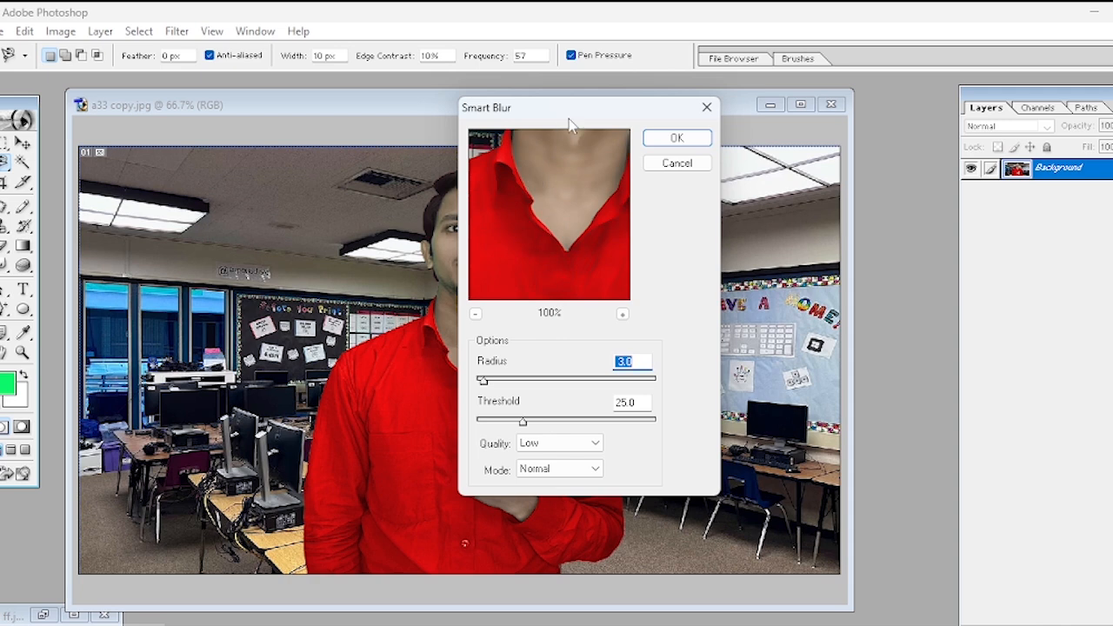
{"action": "left_click_drag", "start_coordinate": [566, 120], "coordinate": [756, 117]}
{"action": "left_click_drag", "start_coordinate": [659, 384], "coordinate": [708, 383]}
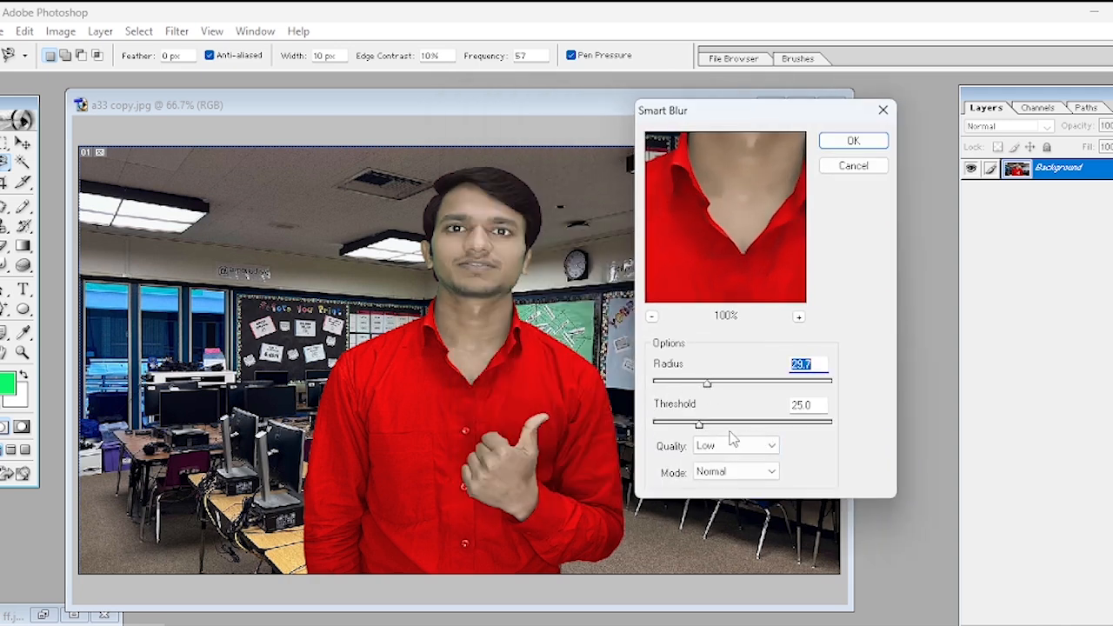
{"action": "mouse_move", "coordinate": [698, 425]}
{"action": "left_mouse_down"}
{"action": "mouse_move", "coordinate": [728, 425]}
{"action": "mouse_move", "coordinate": [693, 423]}
{"action": "left_mouse_up"}
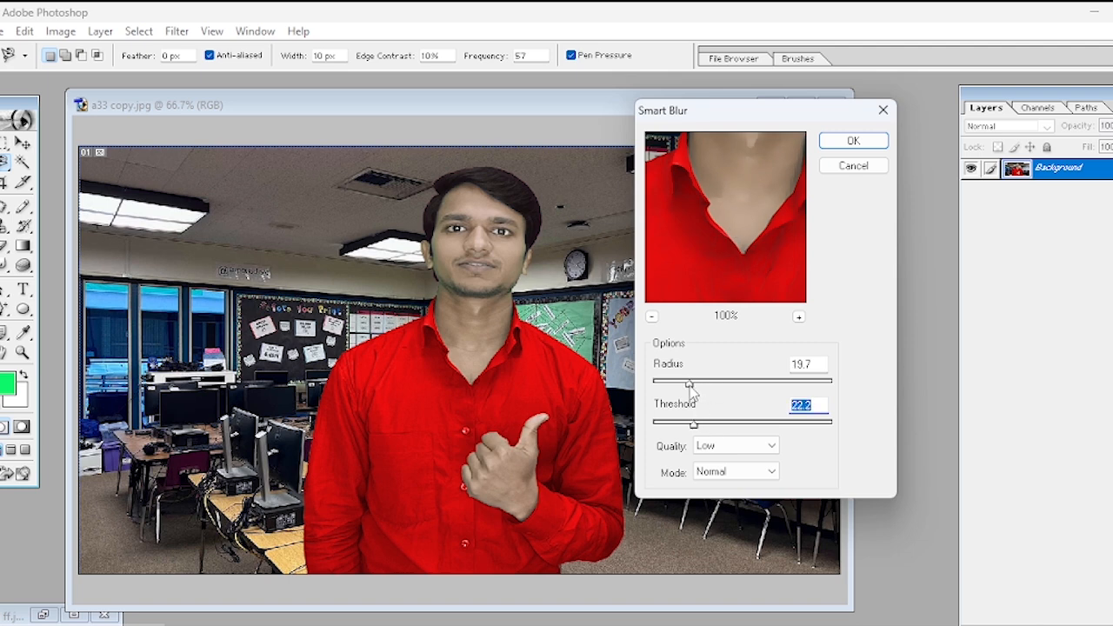
{"action": "left_click", "coordinate": [691, 384]}
{"action": "left_click", "coordinate": [836, 142]}
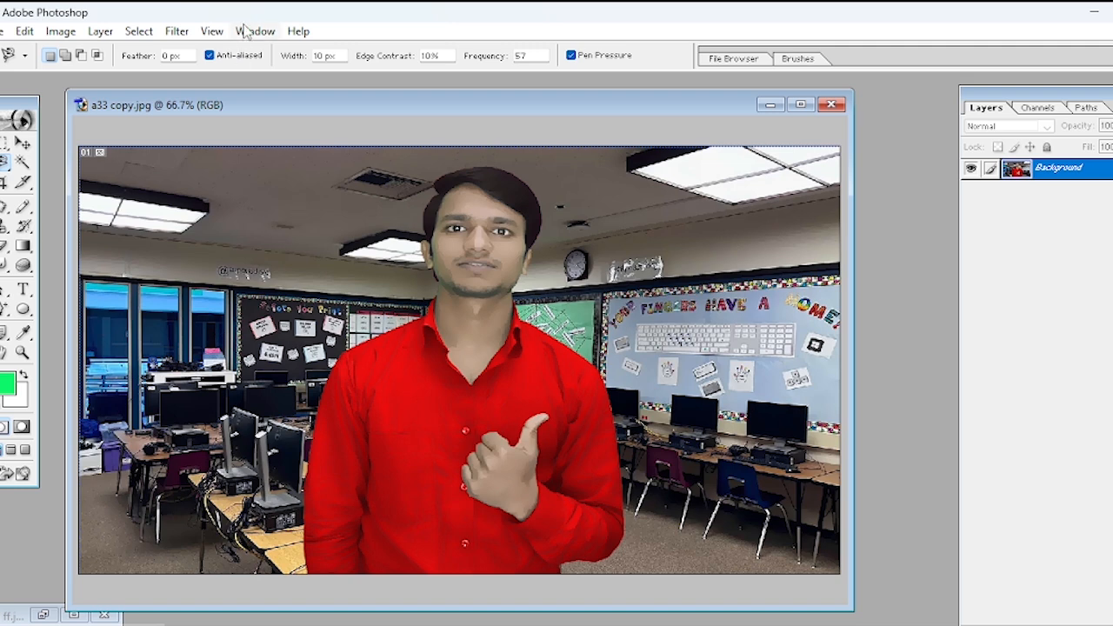
{"action": "left_click", "coordinate": [181, 31]}
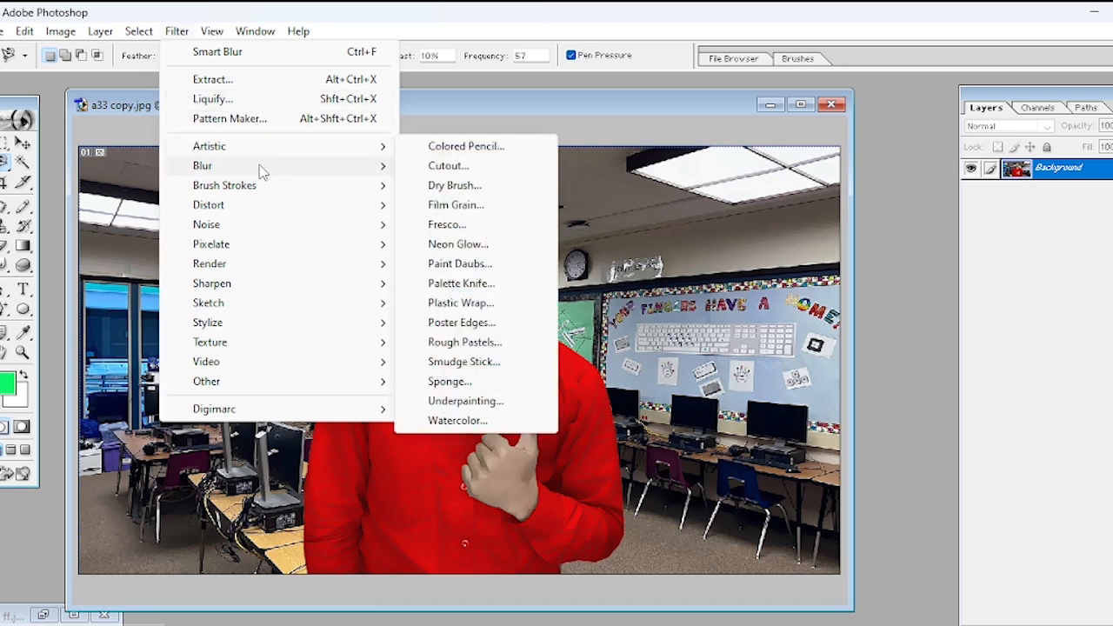
{"action": "mouse_move", "coordinate": [261, 171]}
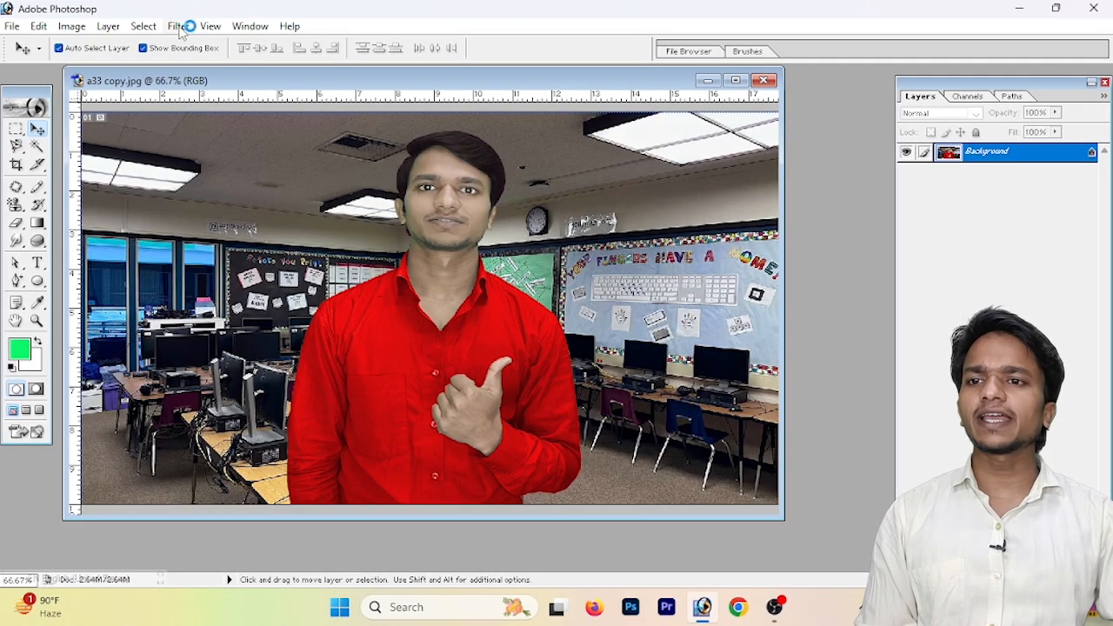
Apply Accented Edges to the classroom photo with Edge Width 3, Edge Brightness 30 and Smoothness 6, and undo it.
{"action": "left_click", "coordinate": [180, 27]}
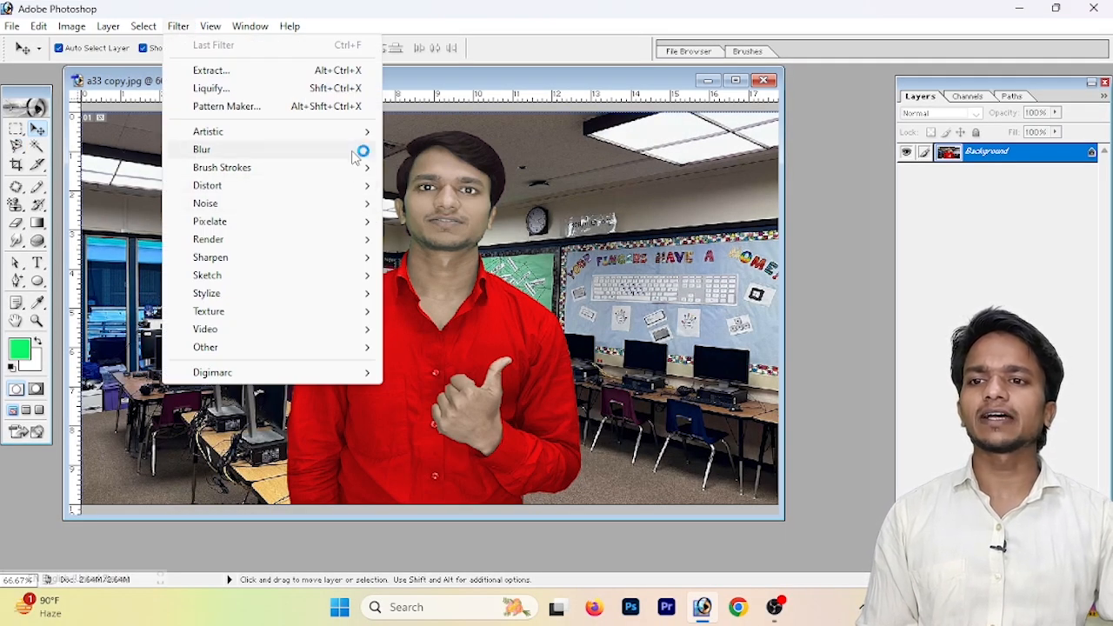
{"action": "mouse_move", "coordinate": [357, 155]}
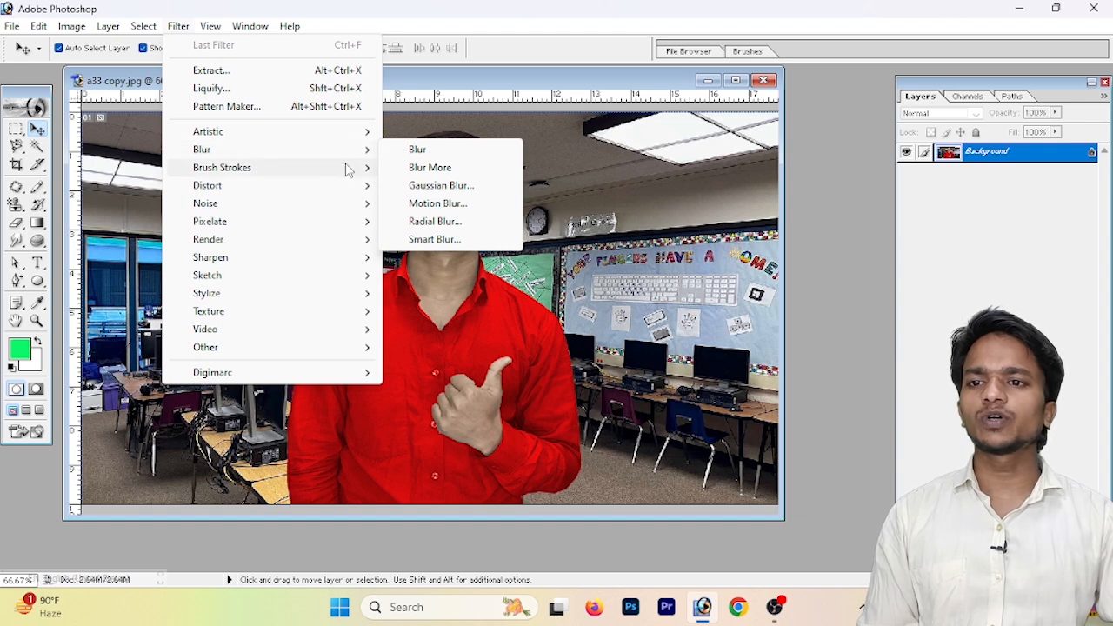
{"action": "mouse_move", "coordinate": [243, 170]}
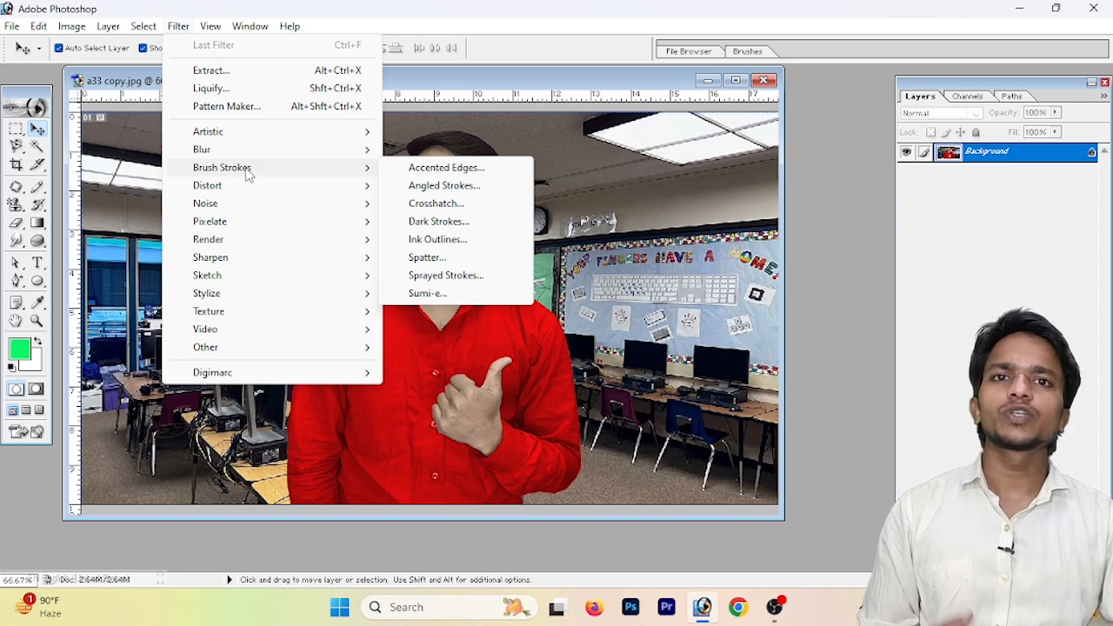
{"action": "left_click", "coordinate": [428, 168]}
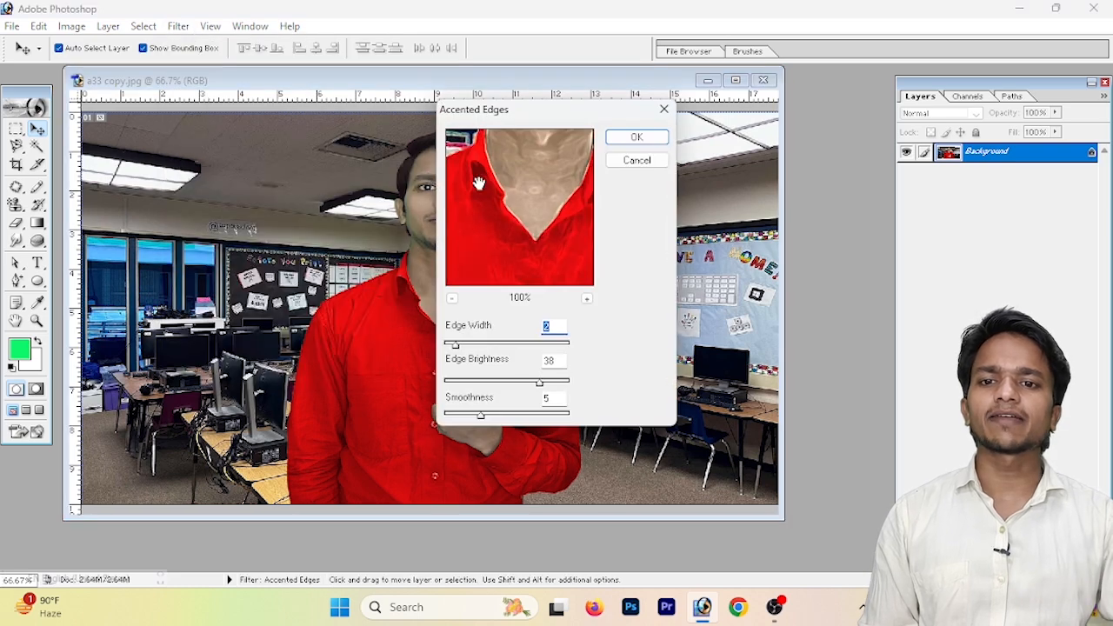
{"action": "left_click_drag", "start_coordinate": [555, 117], "coordinate": [676, 156]}
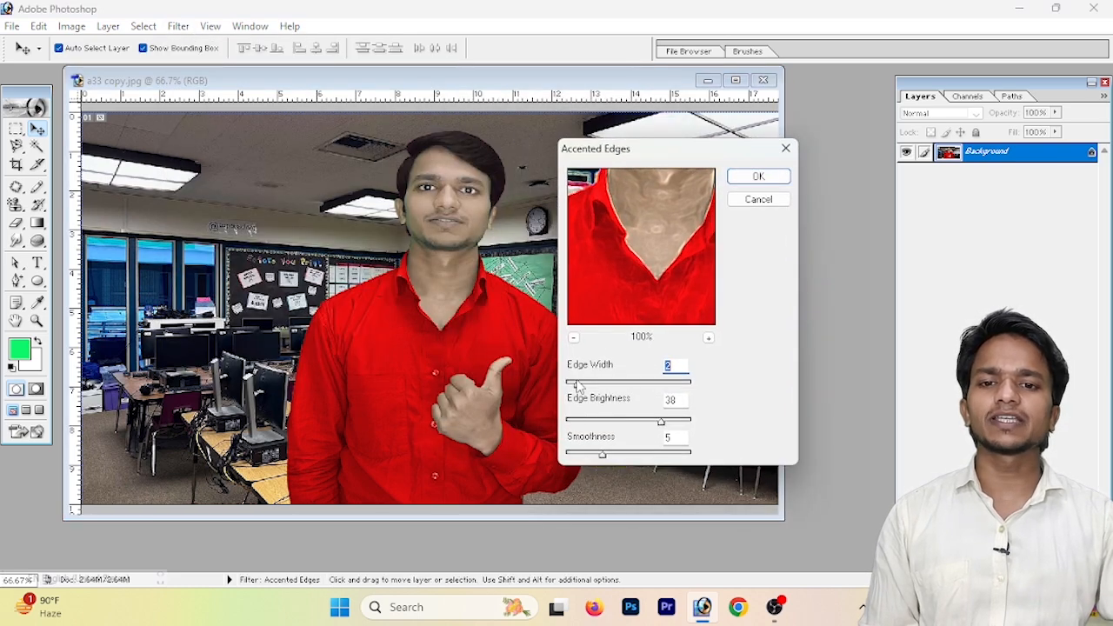
{"action": "left_click_drag", "start_coordinate": [587, 384], "coordinate": [586, 384]}
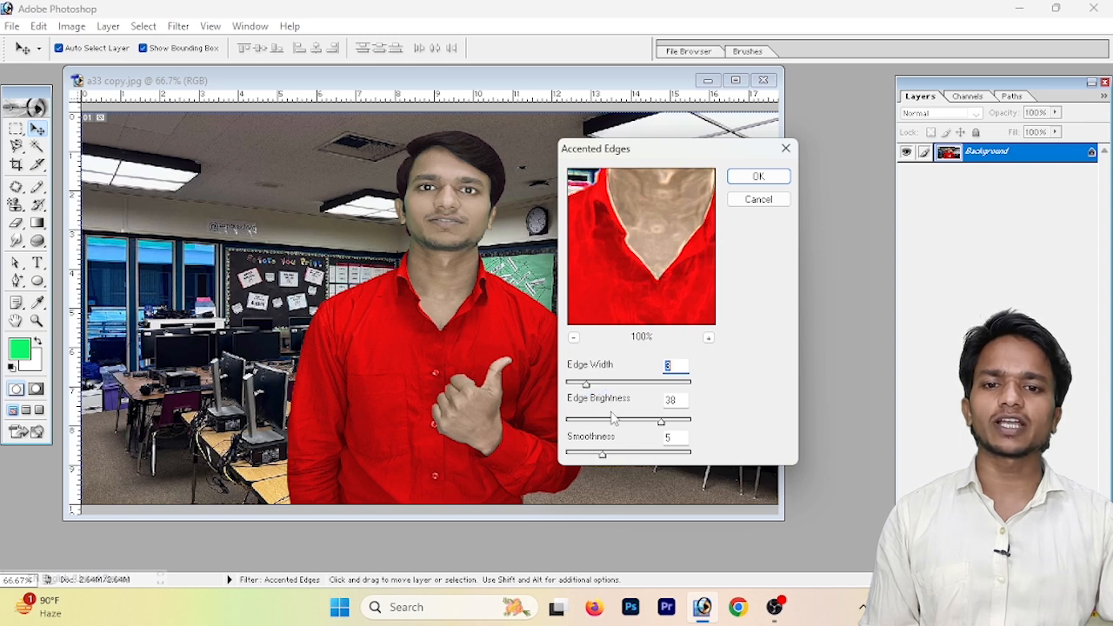
{"action": "left_click_drag", "start_coordinate": [660, 423], "coordinate": [639, 428]}
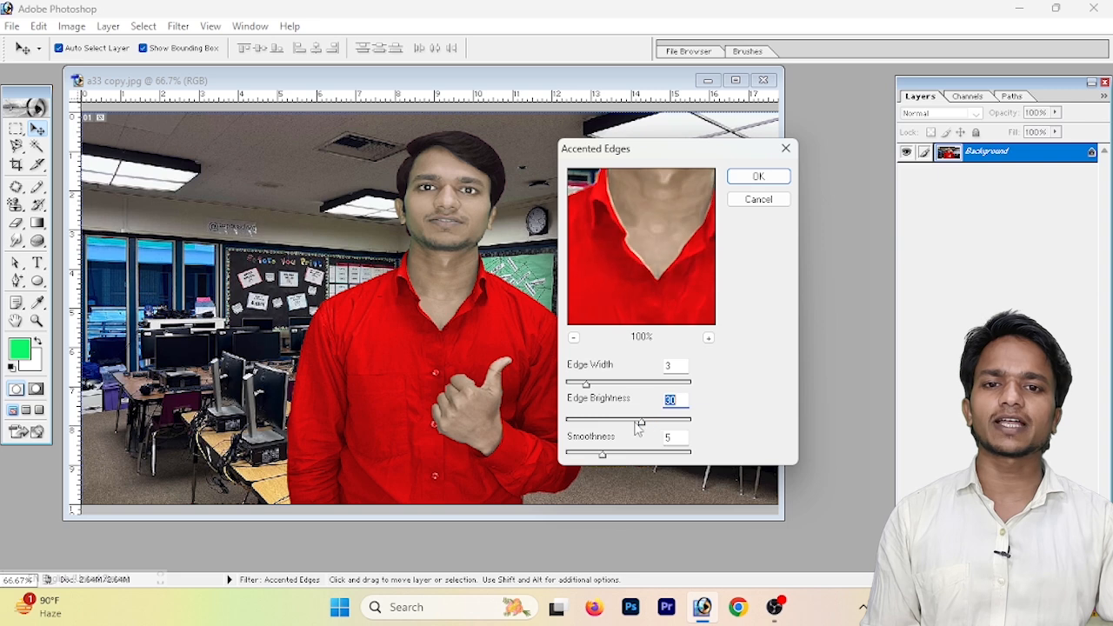
{"action": "left_click", "coordinate": [573, 336]}
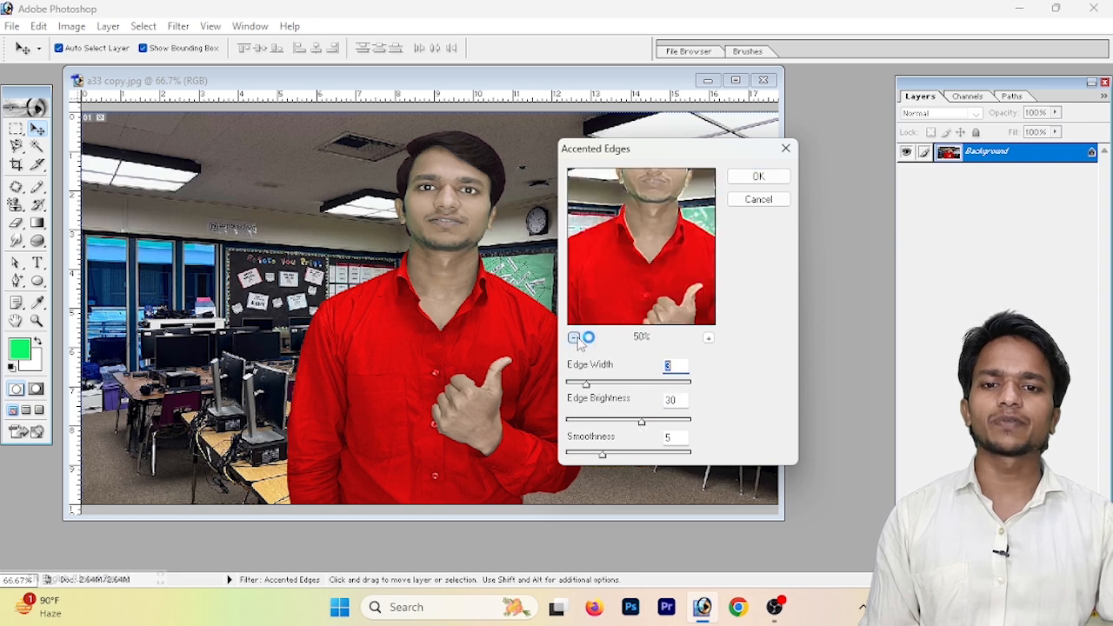
{"action": "left_click_drag", "start_coordinate": [561, 163], "coordinate": [455, 180]}
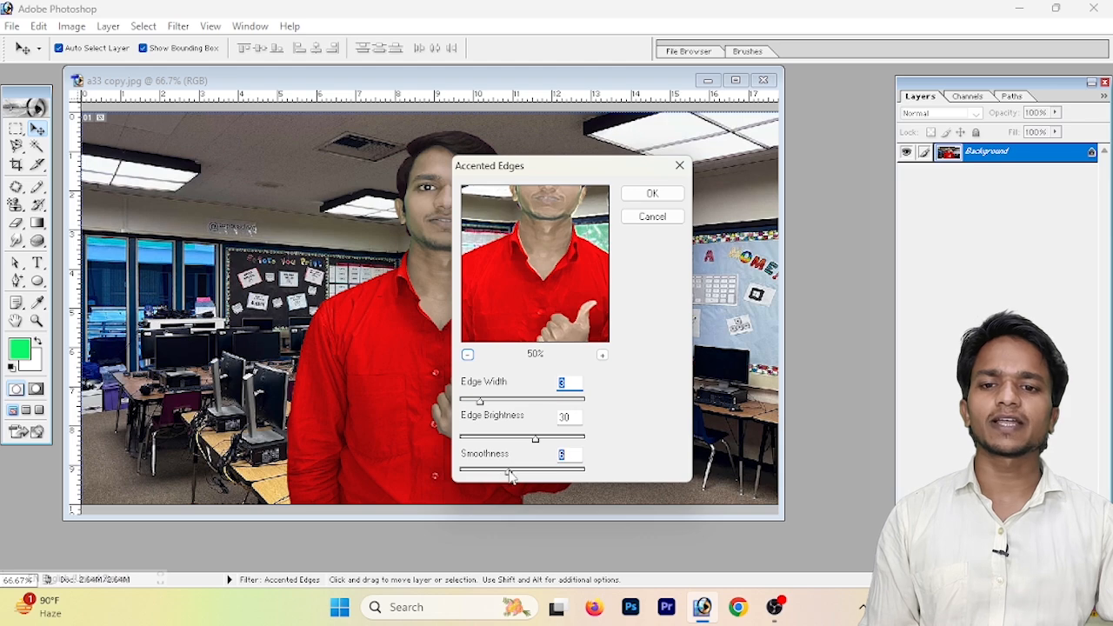
{"action": "left_click", "coordinate": [643, 193]}
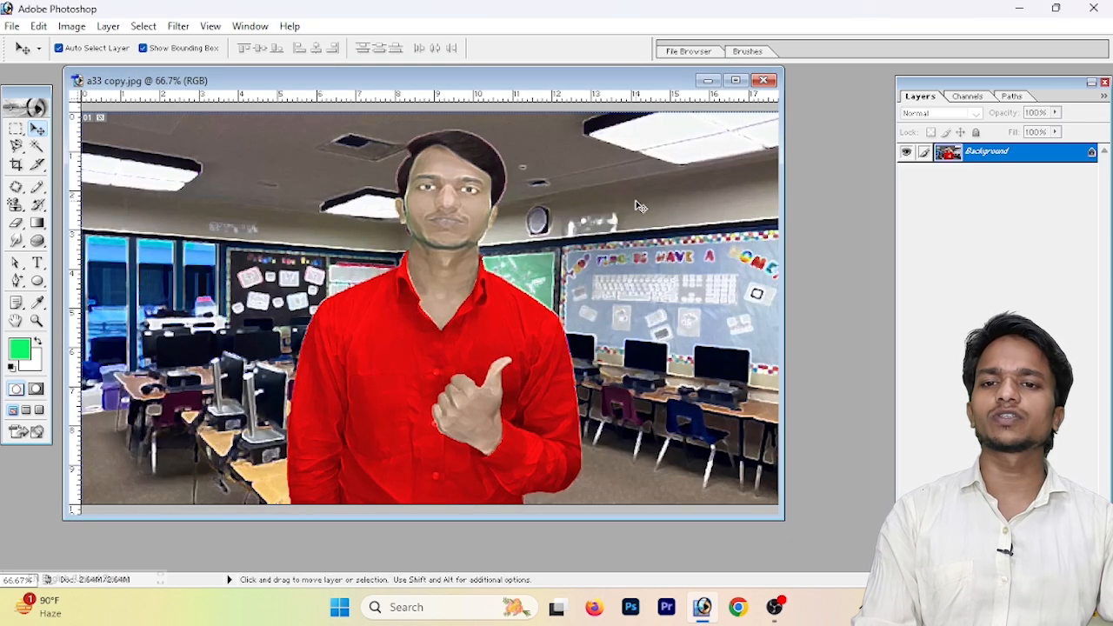
{"action": "key", "text": "ctrl+z"}
Apply Angled Strokes with Direction Balance 52, Stroke Length 15 and Sharpness 4 to the photo, and undo it.
{"action": "left_click", "coordinate": [179, 27]}
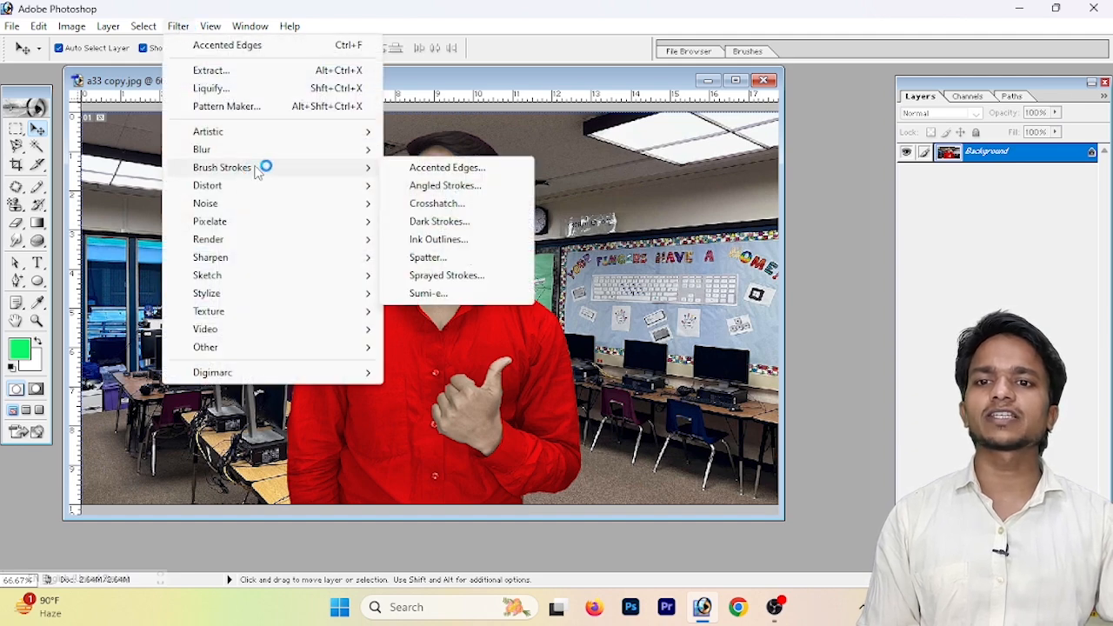
{"action": "left_click", "coordinate": [417, 187]}
{"action": "mouse_move", "coordinate": [509, 345]}
{"action": "left_mouse_down"}
{"action": "mouse_move", "coordinate": [540, 342]}
{"action": "mouse_move", "coordinate": [518, 349]}
{"action": "left_mouse_up"}
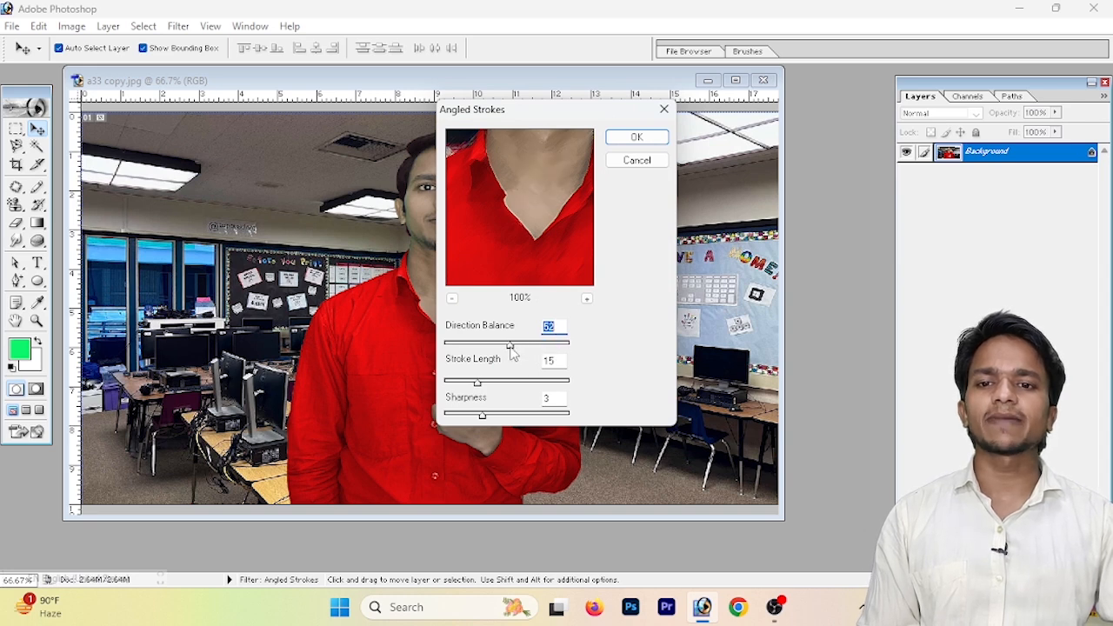
{"action": "left_click_drag", "start_coordinate": [477, 381], "coordinate": [487, 385]}
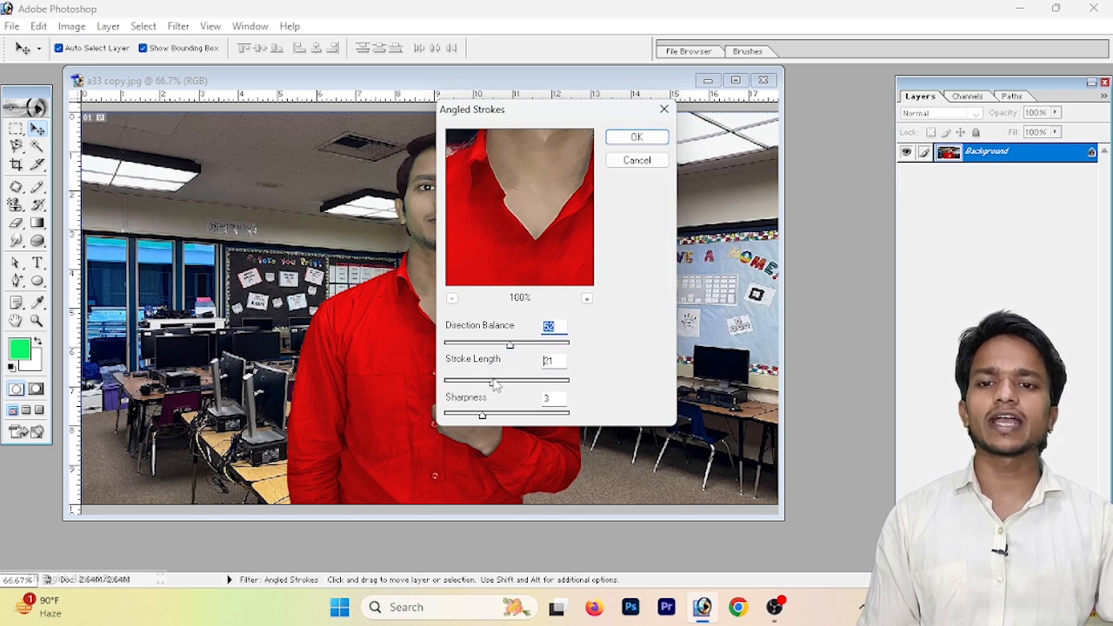
{"action": "left_click_drag", "start_coordinate": [498, 383], "coordinate": [478, 385]}
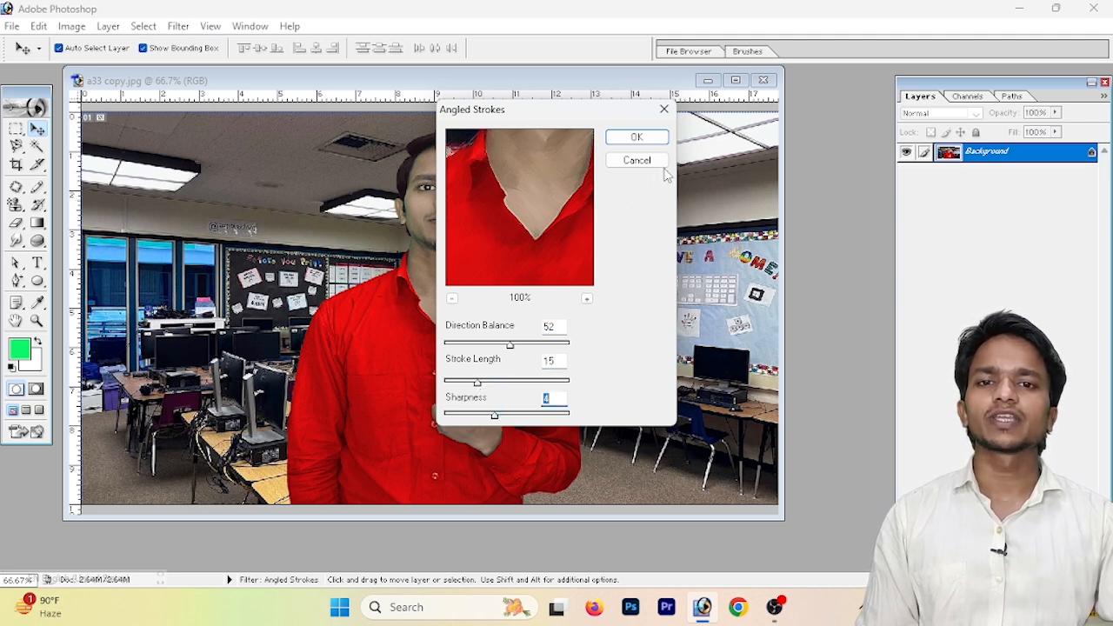
{"action": "left_click", "coordinate": [637, 138]}
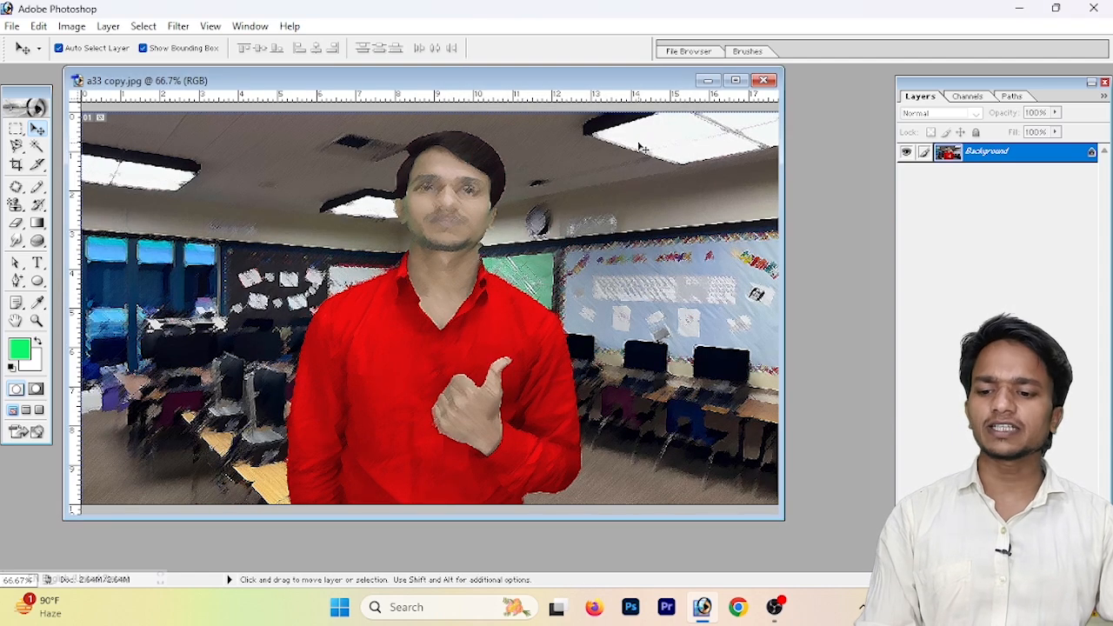
{"action": "key", "text": "ctrl+z"}
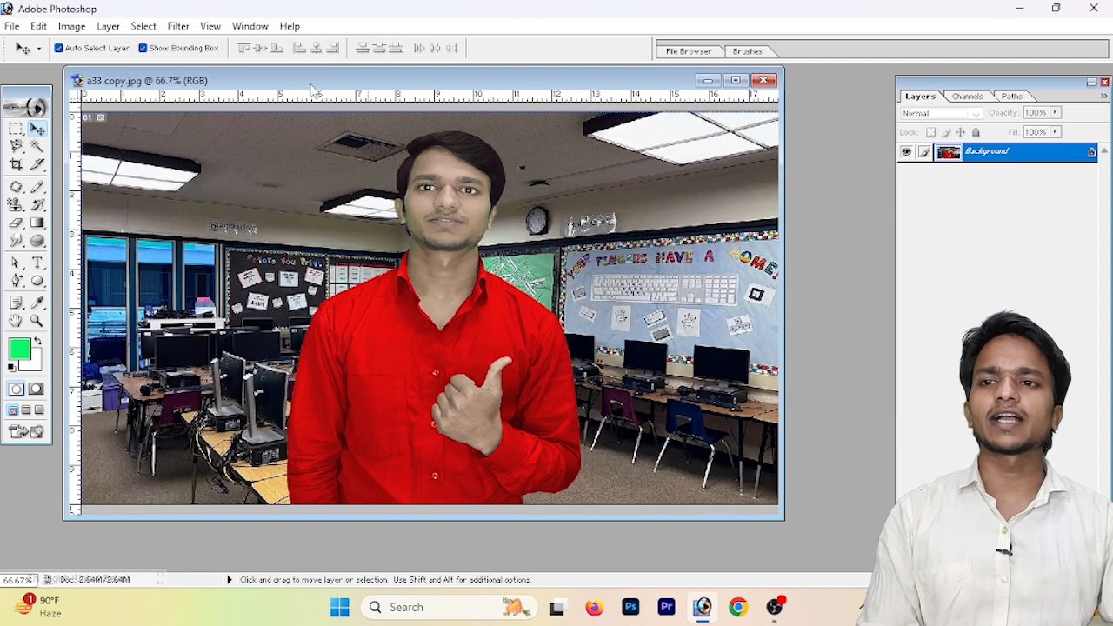
Apply Crosshatch with Stroke Length 16, Sharpness 7 and Strength 1 to the photo, and undo it.
{"action": "left_click", "coordinate": [192, 27]}
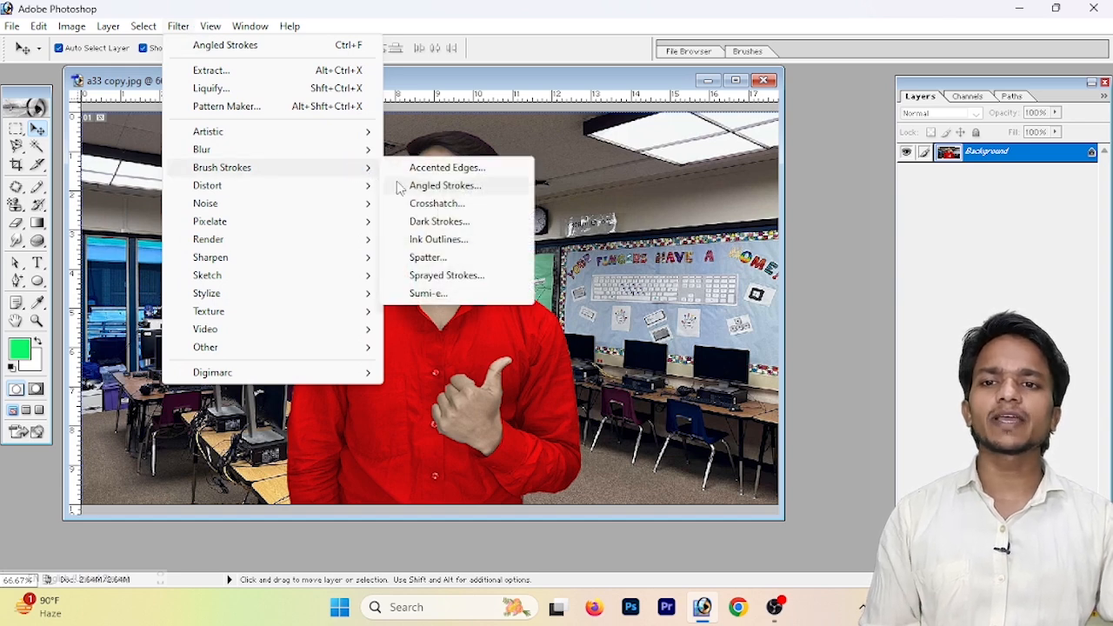
{"action": "left_click", "coordinate": [464, 205]}
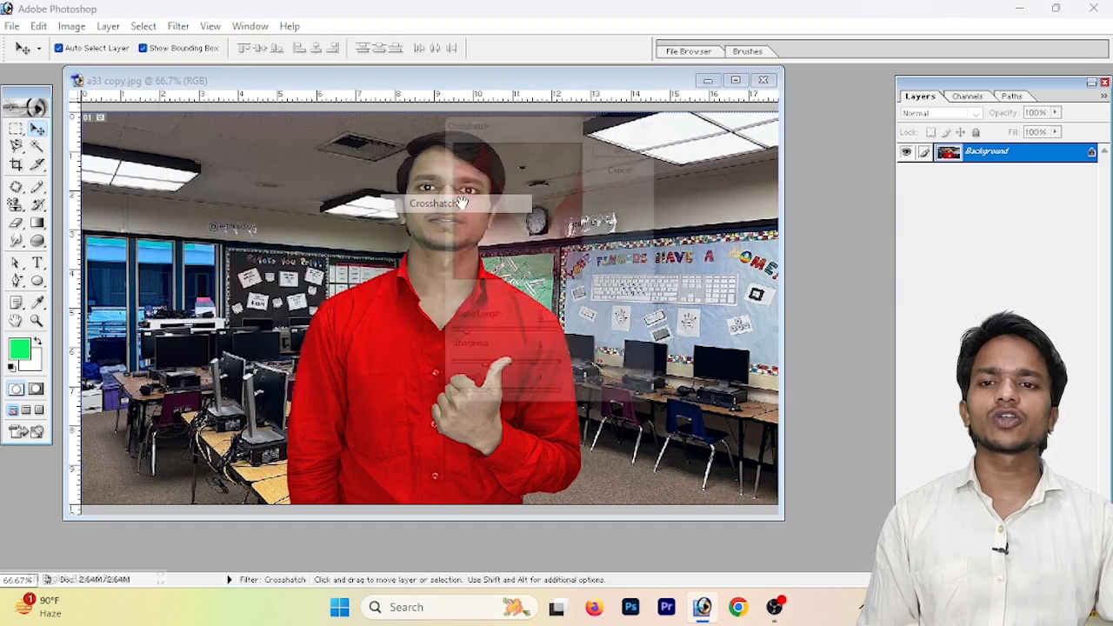
{"action": "mouse_move", "coordinate": [510, 350]}
{"action": "left_mouse_down"}
{"action": "mouse_move", "coordinate": [476, 347]}
{"action": "mouse_move", "coordinate": [519, 379]}
{"action": "mouse_move", "coordinate": [508, 383]}
{"action": "mouse_move", "coordinate": [469, 348]}
{"action": "left_mouse_up"}
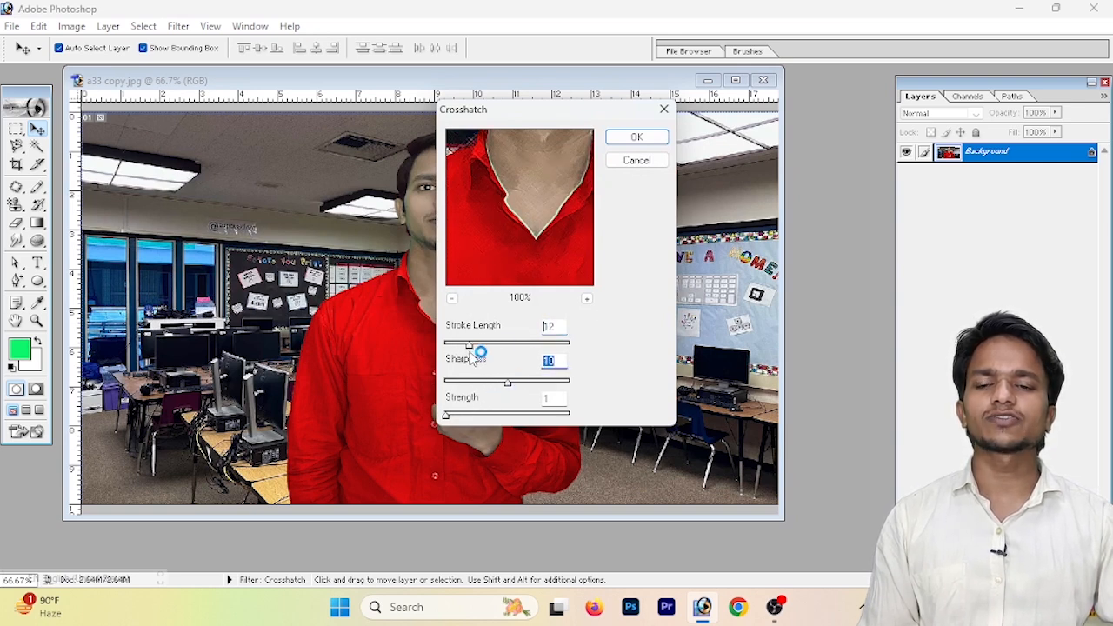
{"action": "left_click_drag", "start_coordinate": [477, 347], "coordinate": [480, 344]}
{"action": "left_click", "coordinate": [502, 379]}
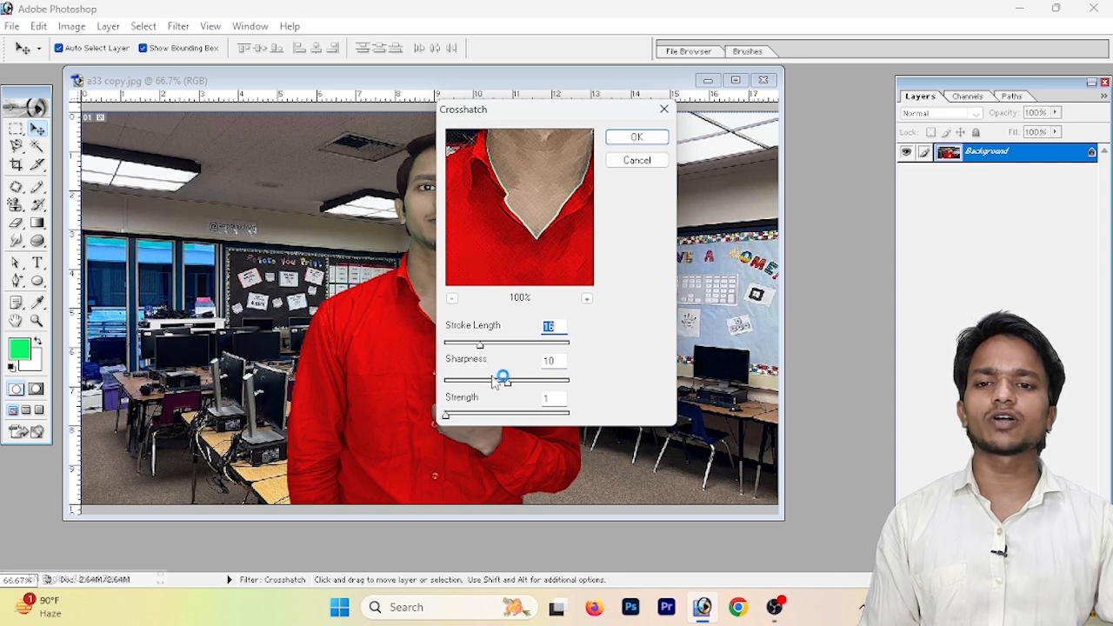
{"action": "left_click_drag", "start_coordinate": [494, 384], "coordinate": [488, 385]}
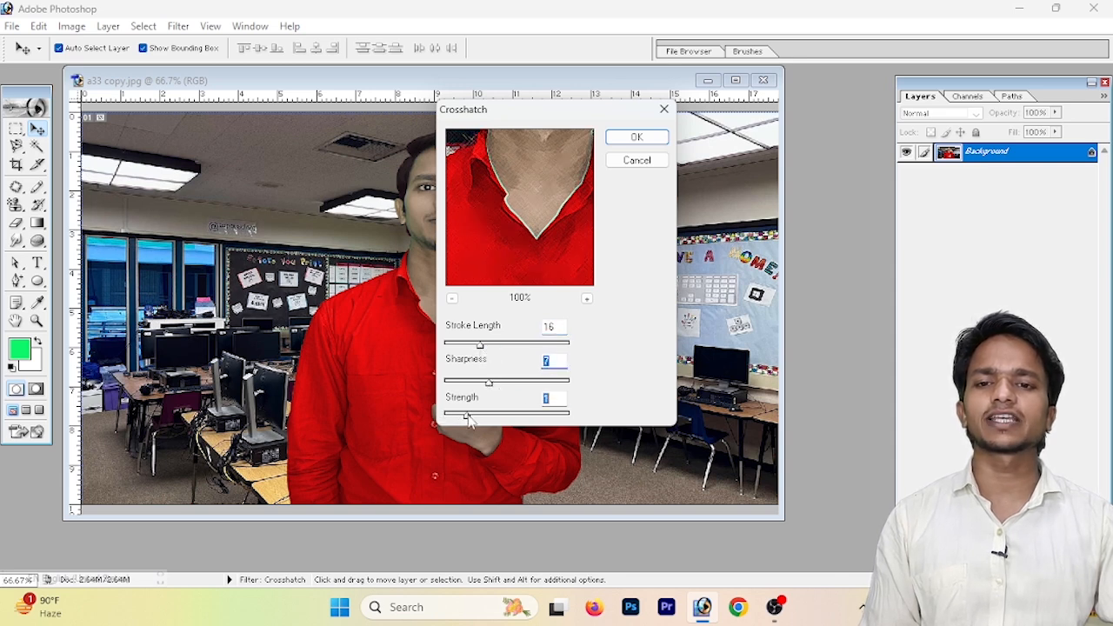
{"action": "left_click_drag", "start_coordinate": [467, 422], "coordinate": [465, 421]}
{"action": "left_click", "coordinate": [451, 299]}
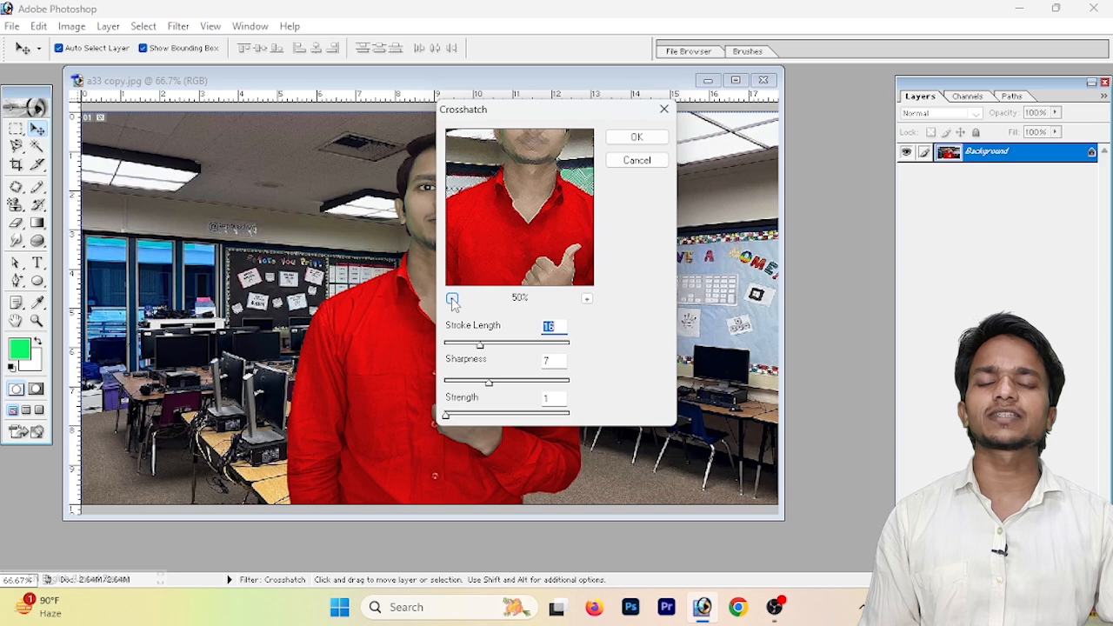
{"action": "left_click", "coordinate": [452, 299]}
{"action": "left_click", "coordinate": [610, 137]}
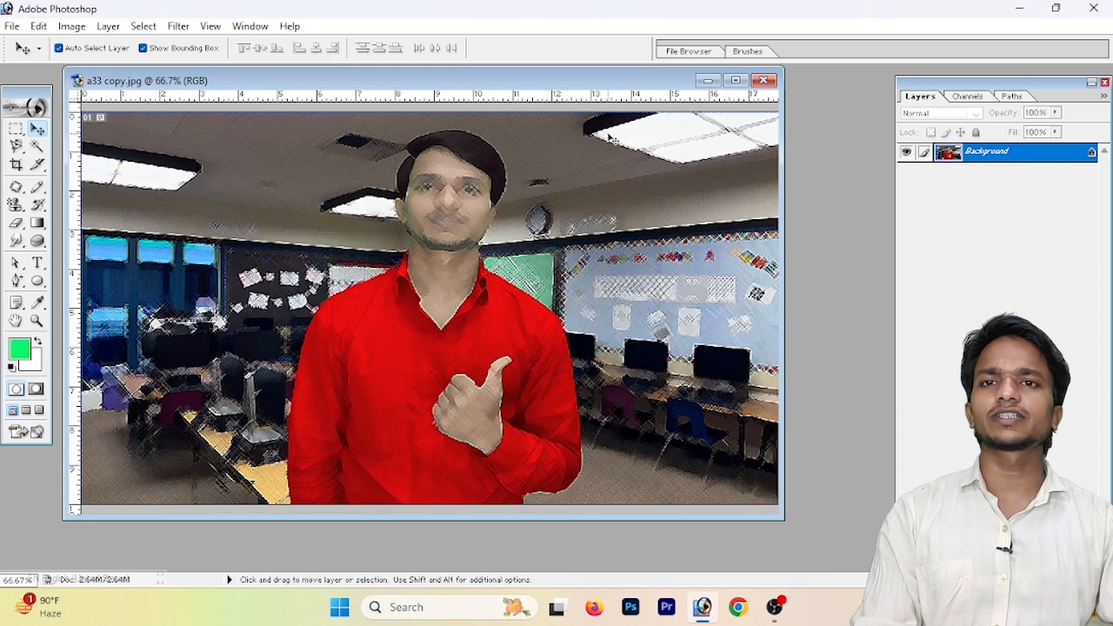
{"action": "key", "text": "ctrl+z"}
Apply Dark Strokes to the classroom photo with Balance 2, Black Intensity 2 and White Intensity 1, and undo it.
{"action": "left_click", "coordinate": [178, 26]}
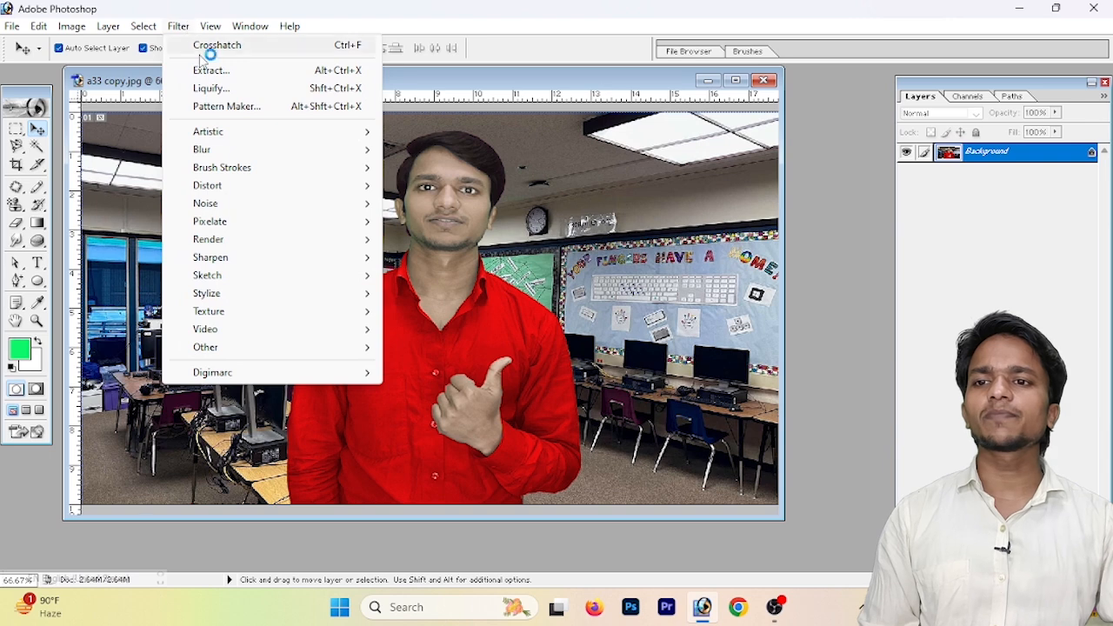
{"action": "mouse_move", "coordinate": [241, 174]}
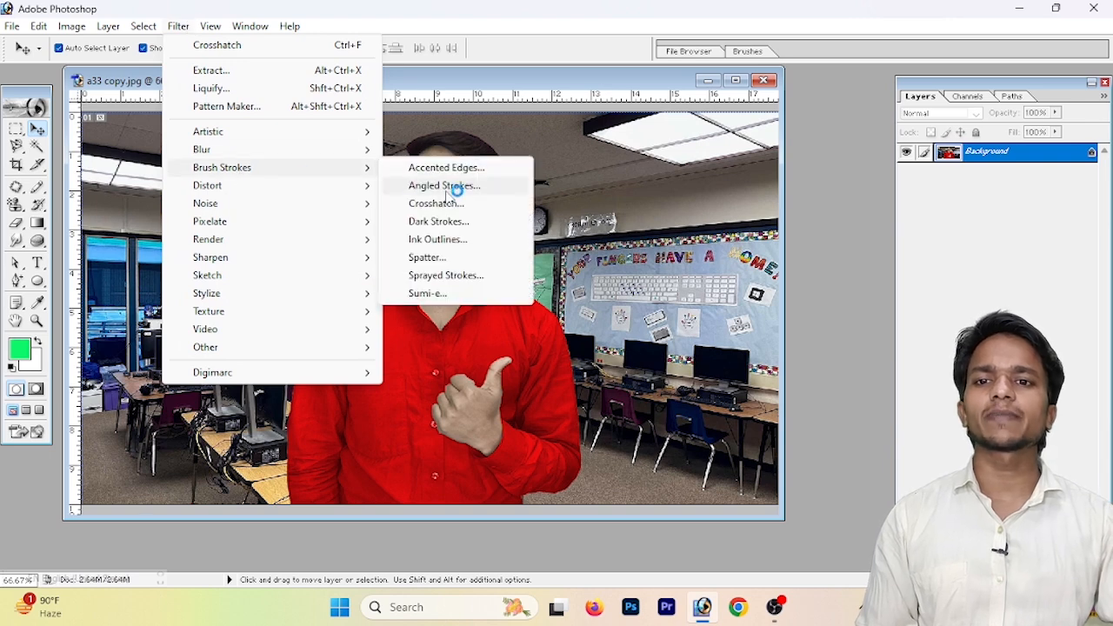
{"action": "left_click", "coordinate": [480, 228]}
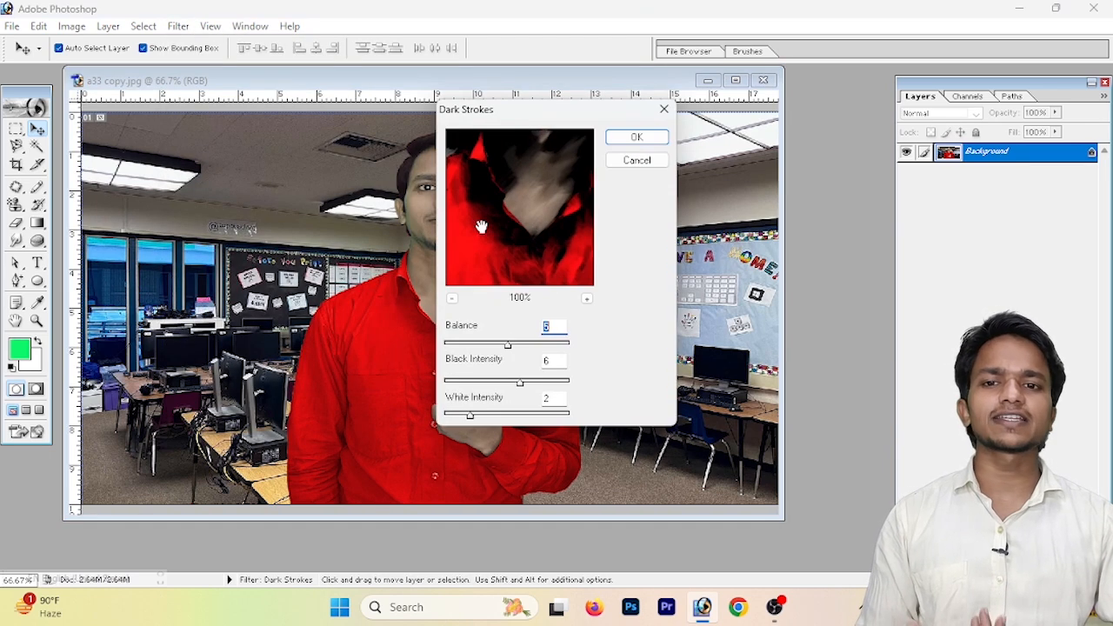
{"action": "mouse_move", "coordinate": [494, 345]}
{"action": "left_mouse_down"}
{"action": "mouse_move", "coordinate": [473, 355]}
{"action": "mouse_move", "coordinate": [482, 381]}
{"action": "mouse_move", "coordinate": [471, 383]}
{"action": "left_mouse_up"}
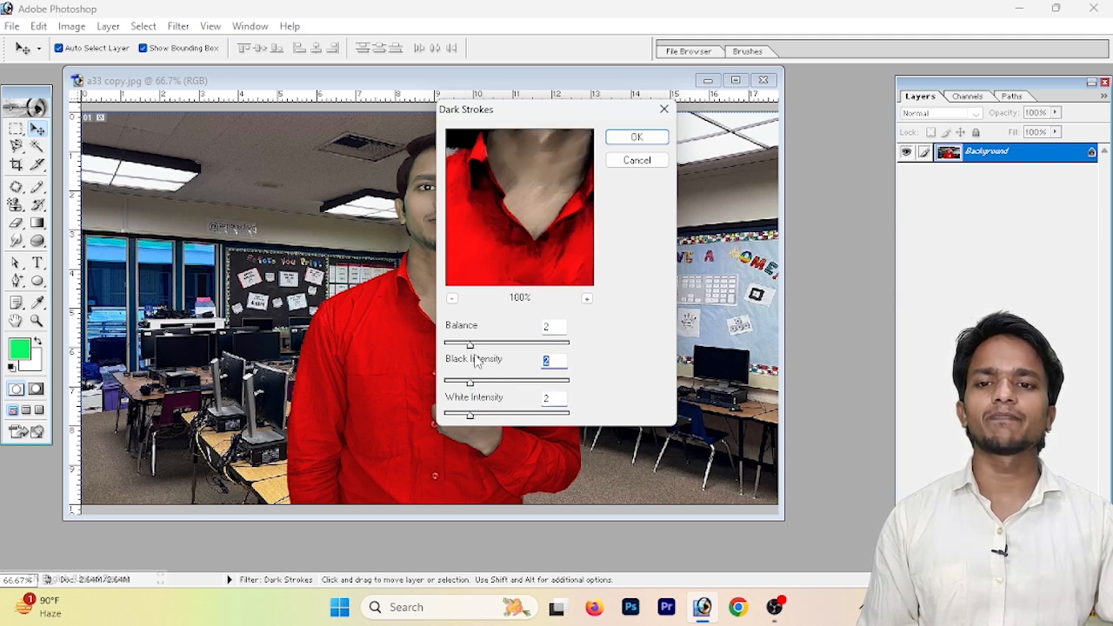
{"action": "left_click_drag", "start_coordinate": [475, 343], "coordinate": [472, 347]}
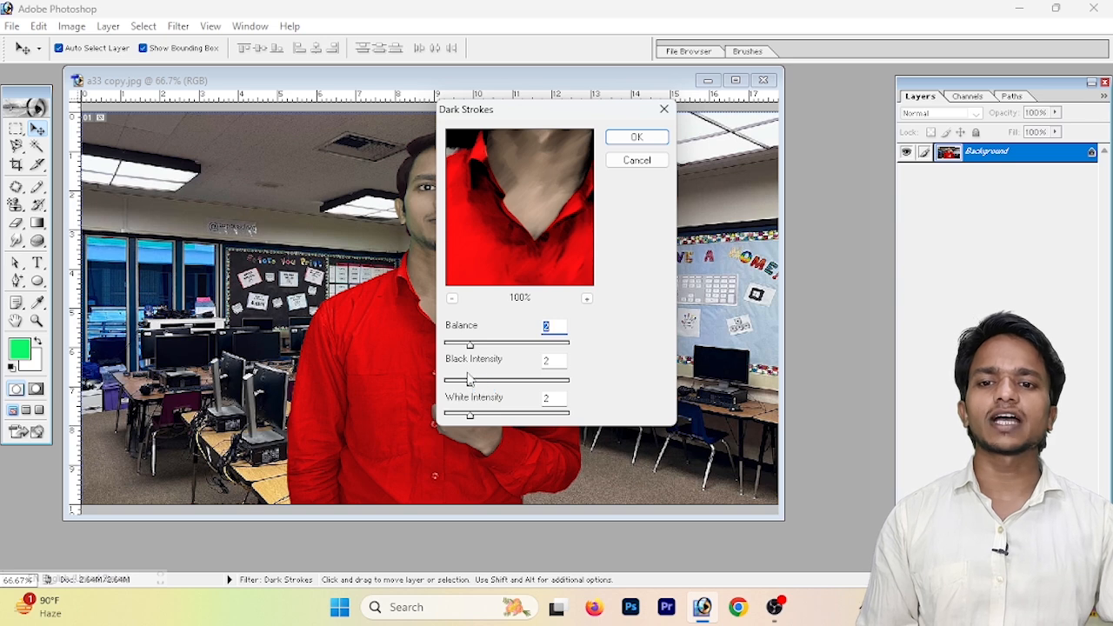
{"action": "left_click", "coordinate": [470, 383]}
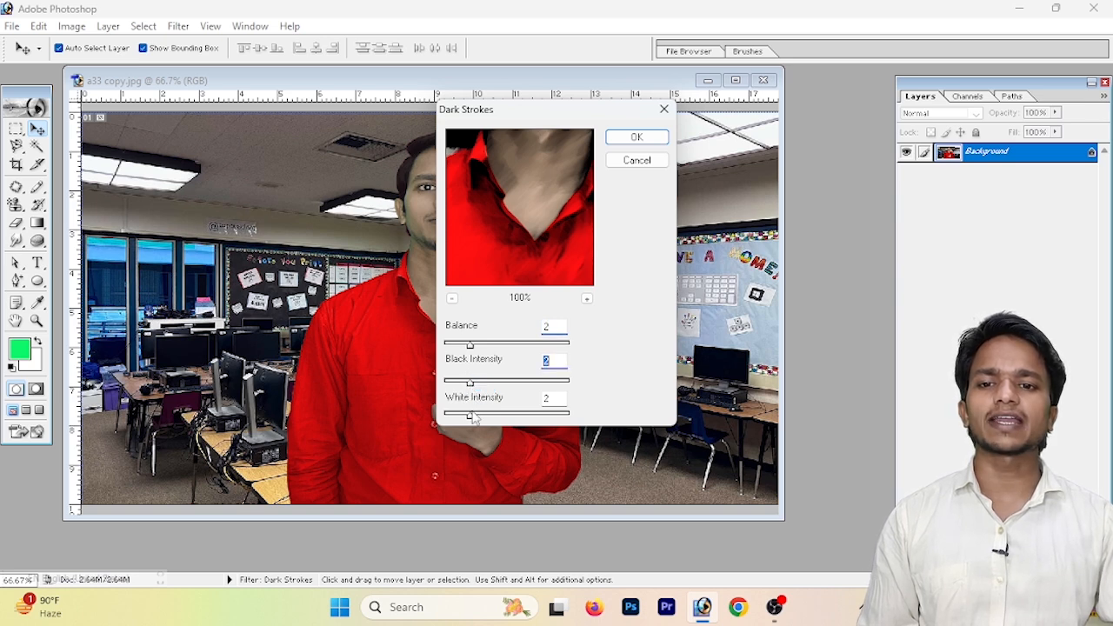
{"action": "left_click_drag", "start_coordinate": [463, 420], "coordinate": [458, 418]}
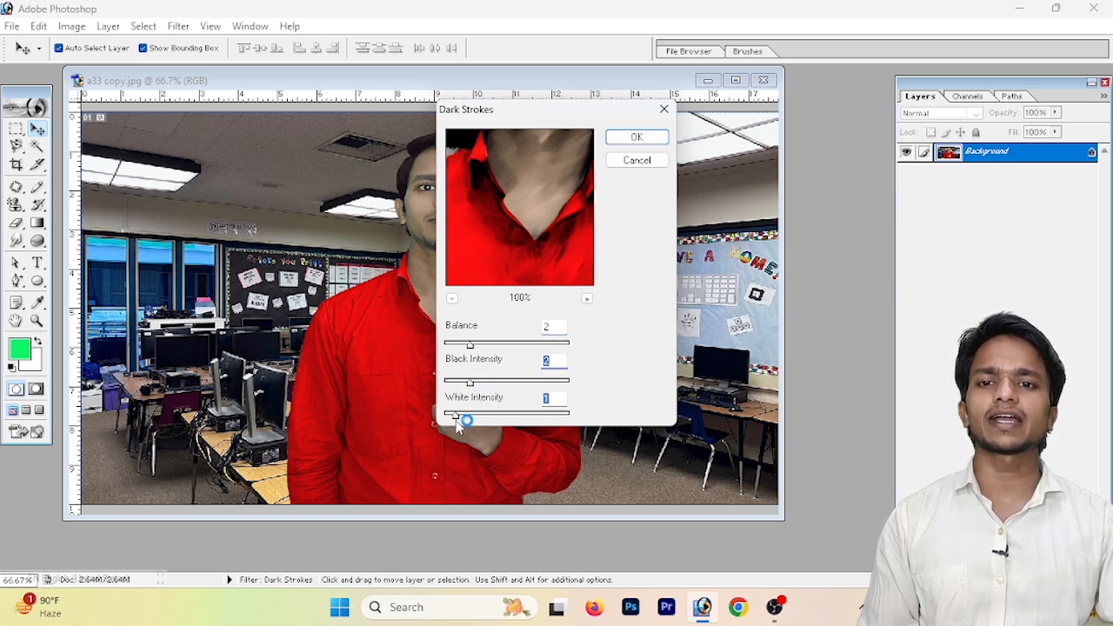
{"action": "left_click", "coordinate": [626, 141]}
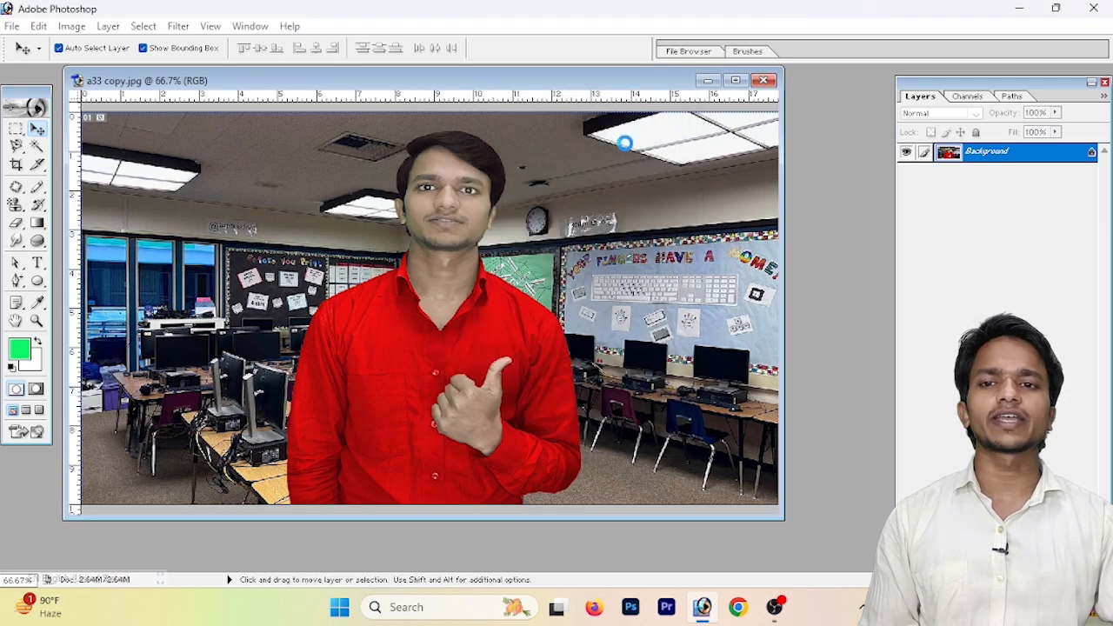
{"action": "key", "text": "ctrl+z"}
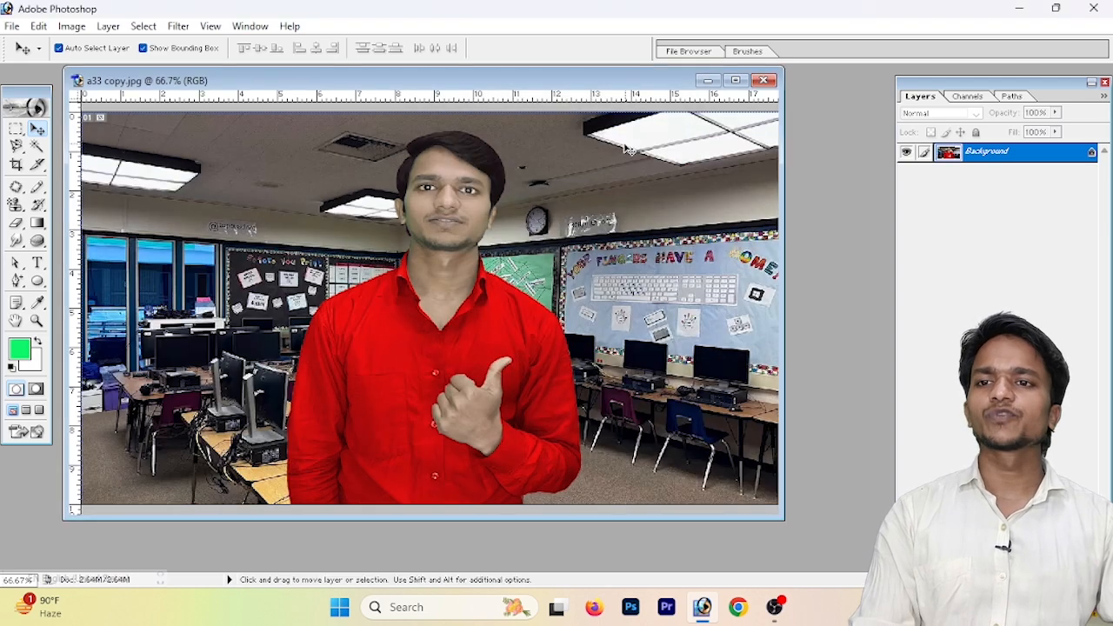
Apply Ink Outlines with Stroke Length 6, Dark Intensity 14 and Light Intensity 18 to the photo, and undo it.
{"action": "left_click", "coordinate": [181, 26]}
{"action": "mouse_move", "coordinate": [289, 173]}
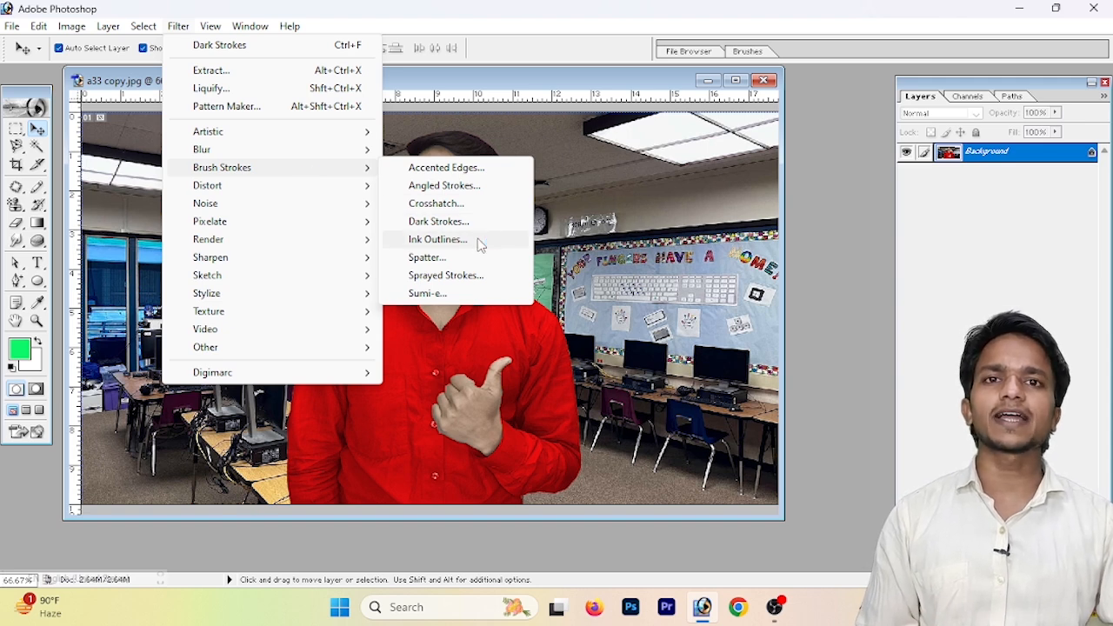
{"action": "left_click", "coordinate": [438, 239]}
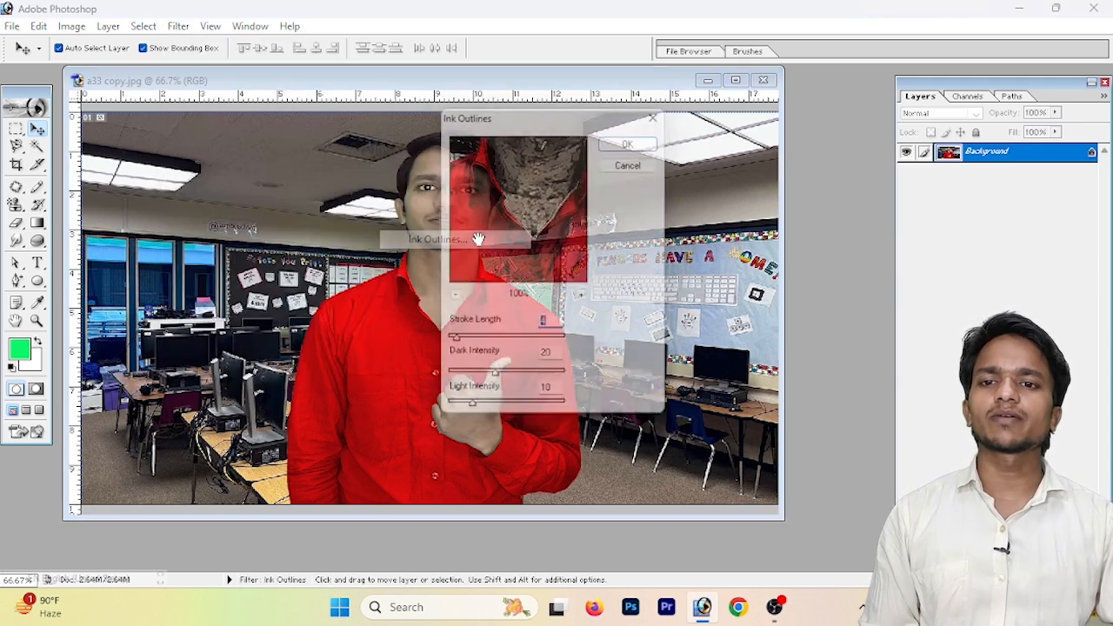
{"action": "left_click_drag", "start_coordinate": [494, 346], "coordinate": [459, 347]}
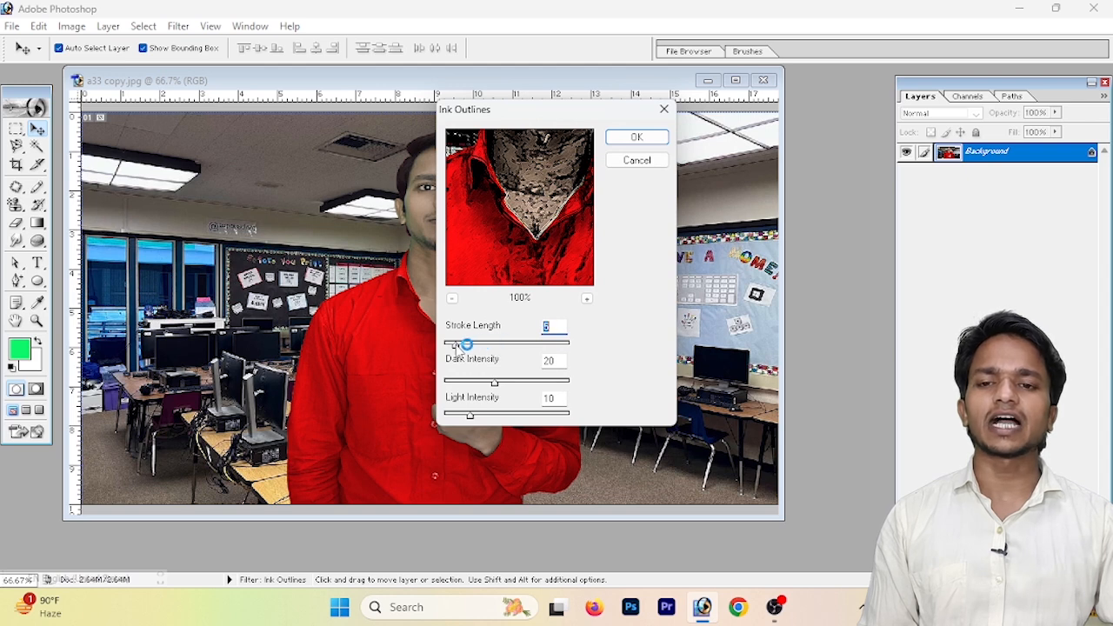
{"action": "mouse_move", "coordinate": [495, 383]}
{"action": "left_mouse_down"}
{"action": "mouse_move", "coordinate": [468, 382]}
{"action": "mouse_move", "coordinate": [486, 420]}
{"action": "mouse_move", "coordinate": [481, 384]}
{"action": "left_mouse_up"}
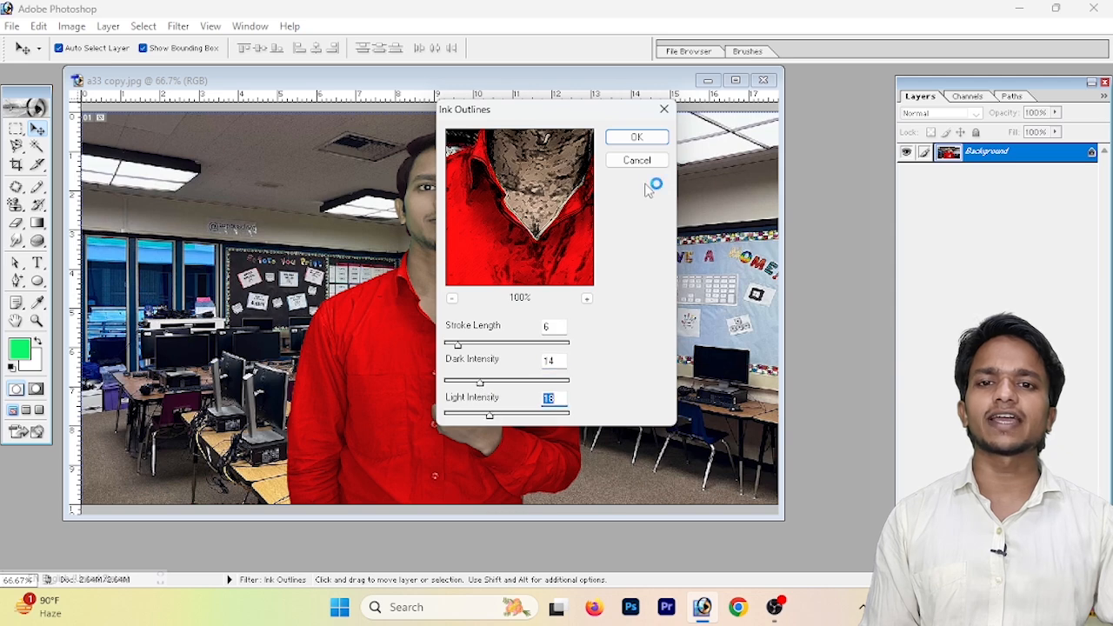
{"action": "left_click", "coordinate": [639, 138]}
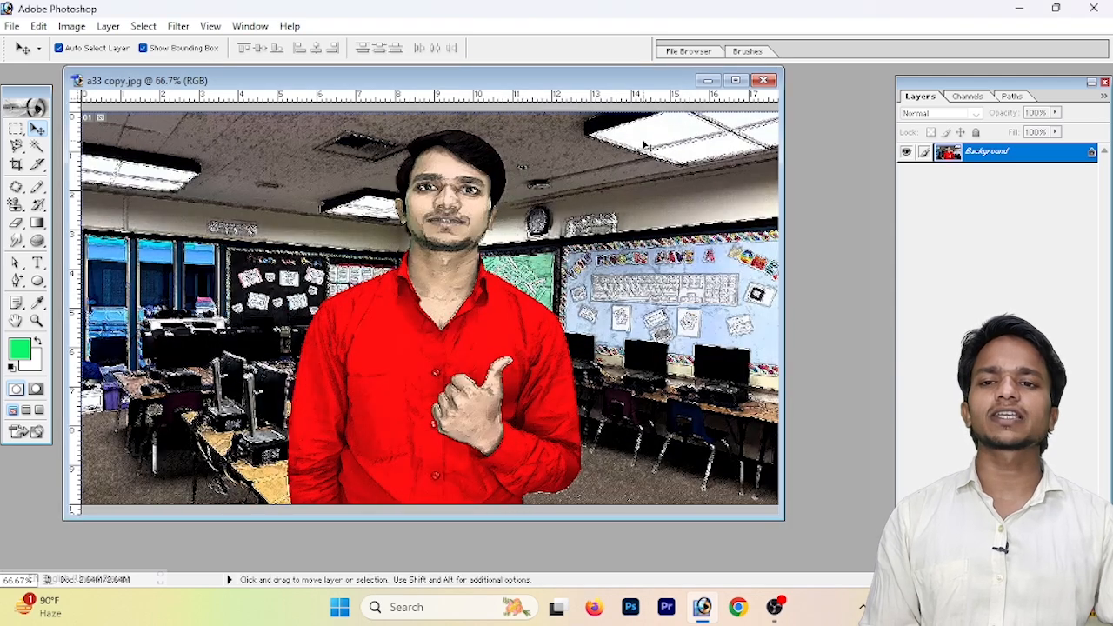
{"action": "key", "text": "ctrl+z"}
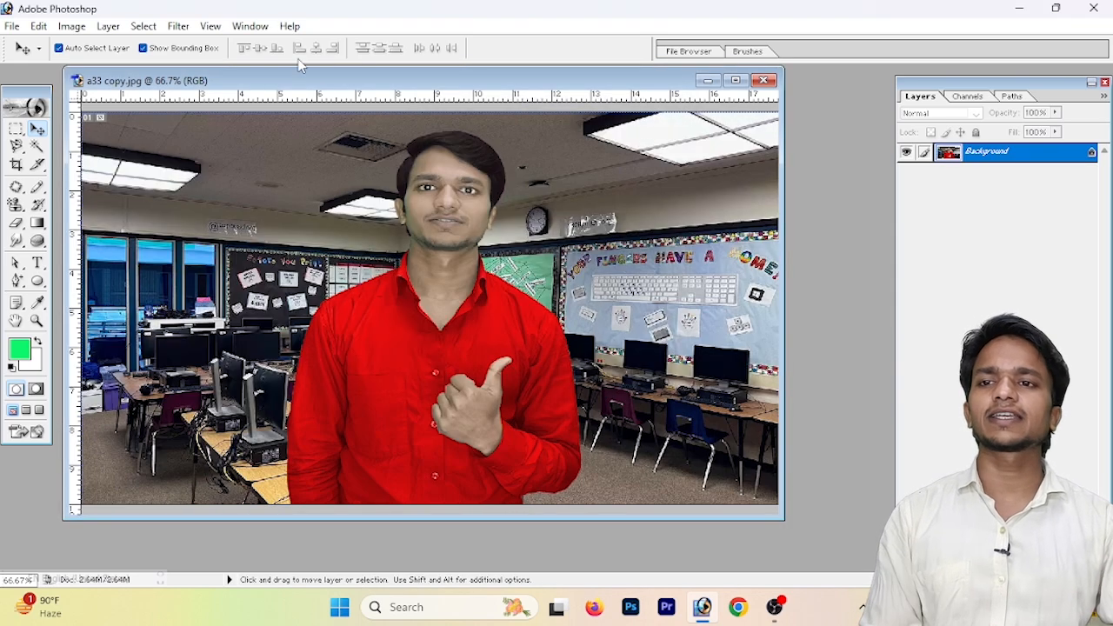
Apply the Sumi-e filter with Stroke Width 7 to the photo, and undo it.
{"action": "left_click", "coordinate": [178, 26]}
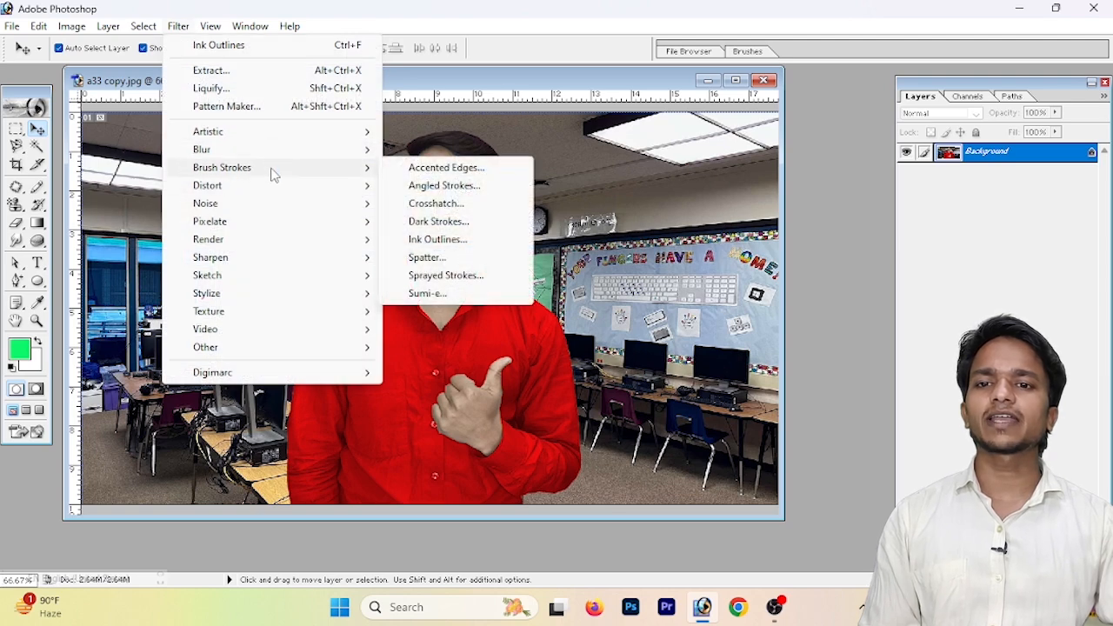
{"action": "left_click", "coordinate": [457, 296]}
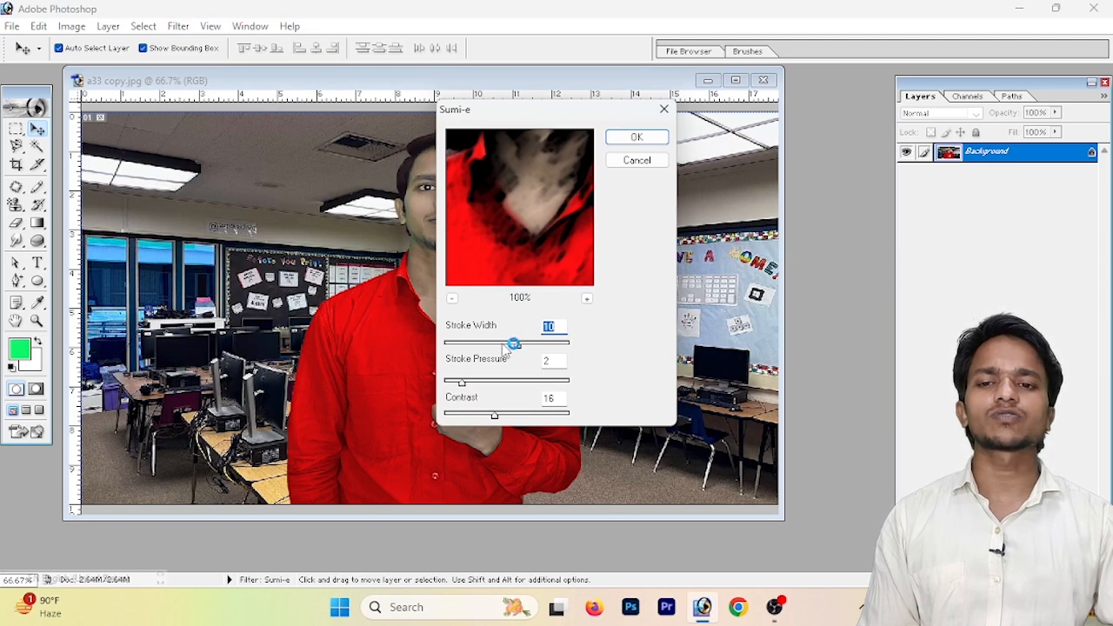
{"action": "left_click_drag", "start_coordinate": [504, 346], "coordinate": [486, 347]}
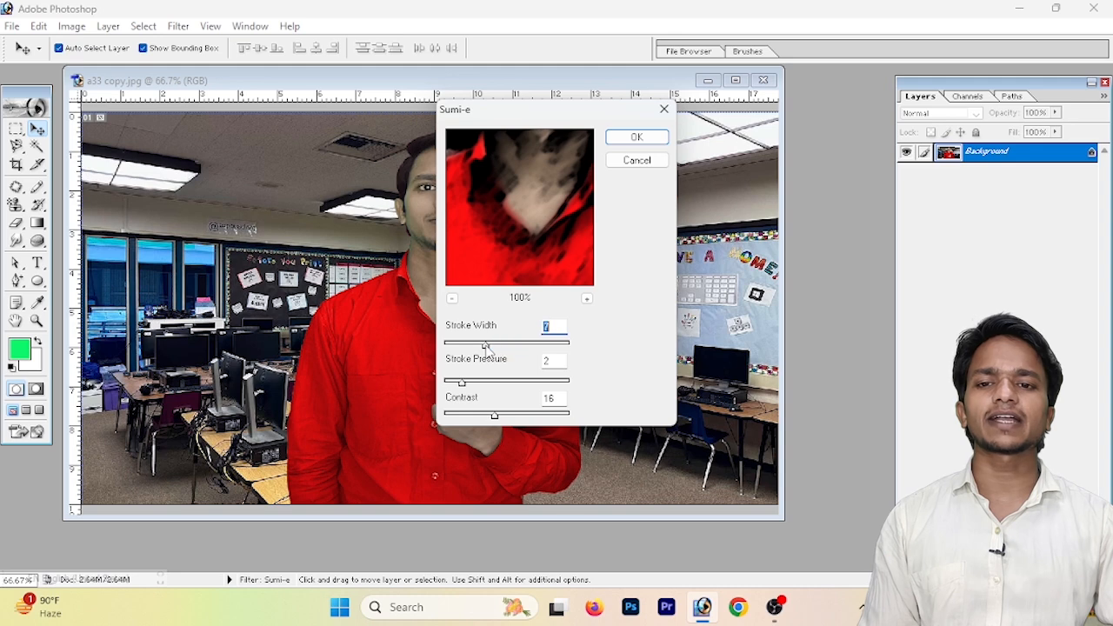
{"action": "left_click", "coordinate": [617, 141]}
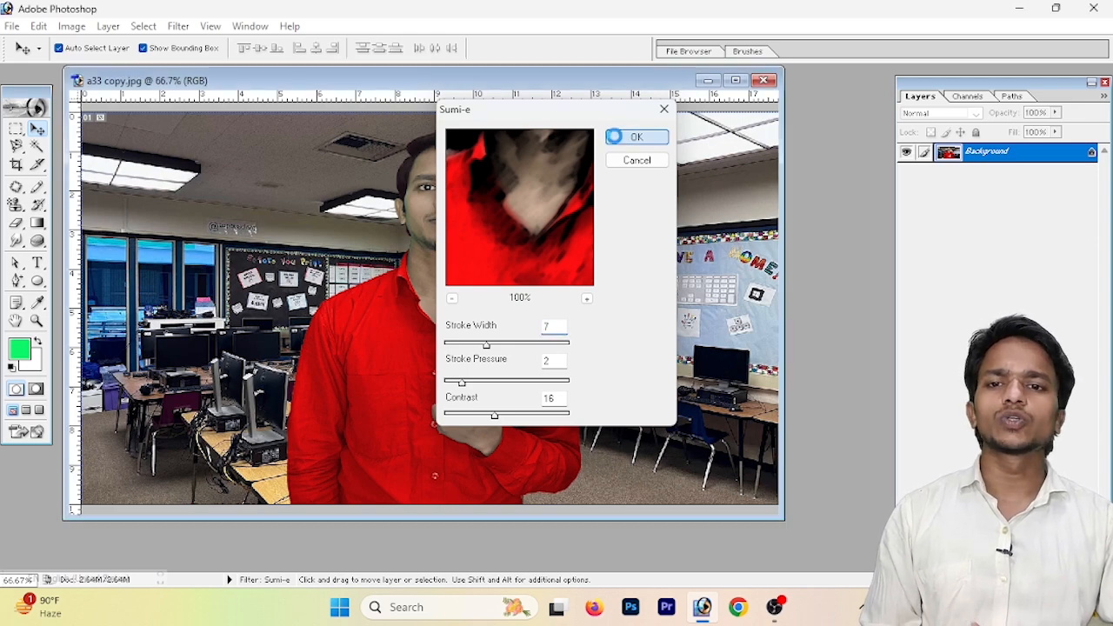
{"action": "key", "text": "ctrl+z"}
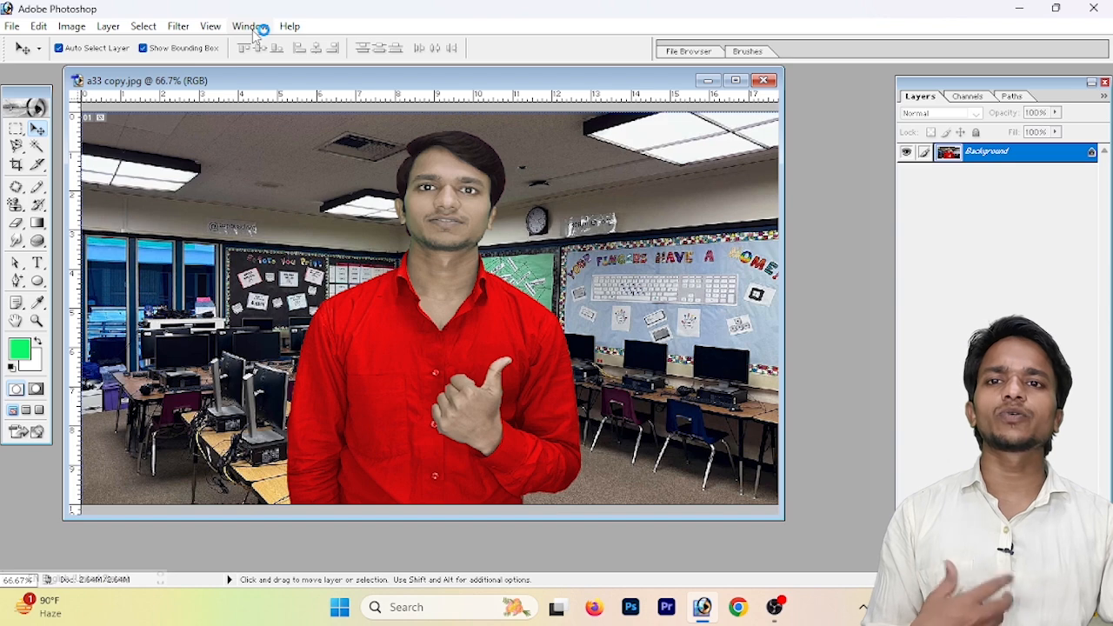
Apply Diffuse Glow to the photo with Graininess 7, Glow Amount 12 and Clear Amount 13, and undo it.
{"action": "left_click", "coordinate": [180, 27]}
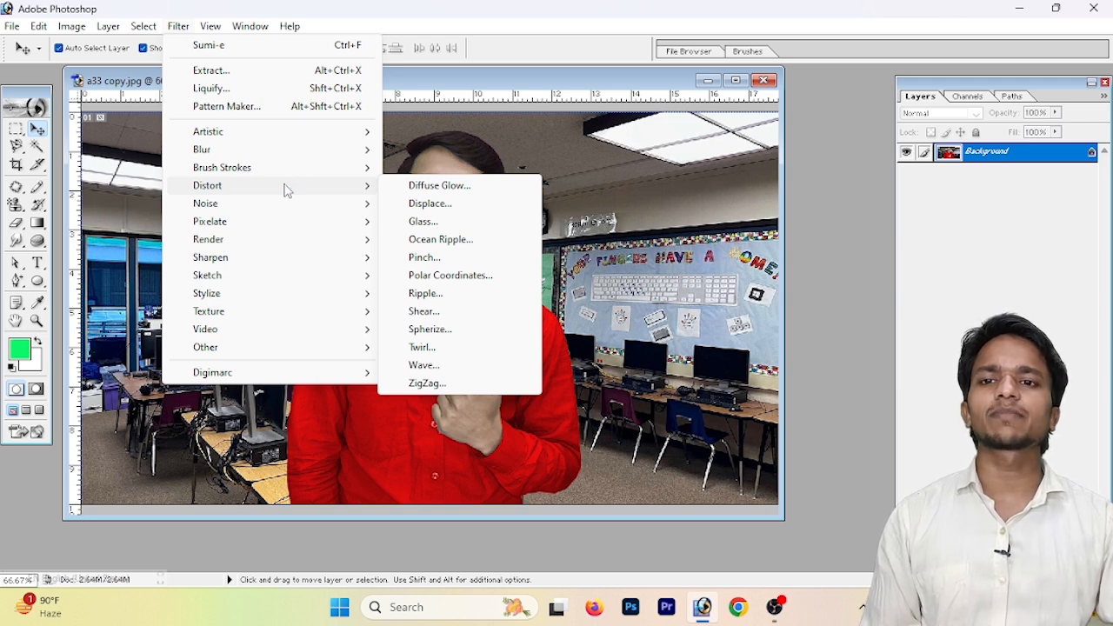
{"action": "left_click", "coordinate": [426, 185]}
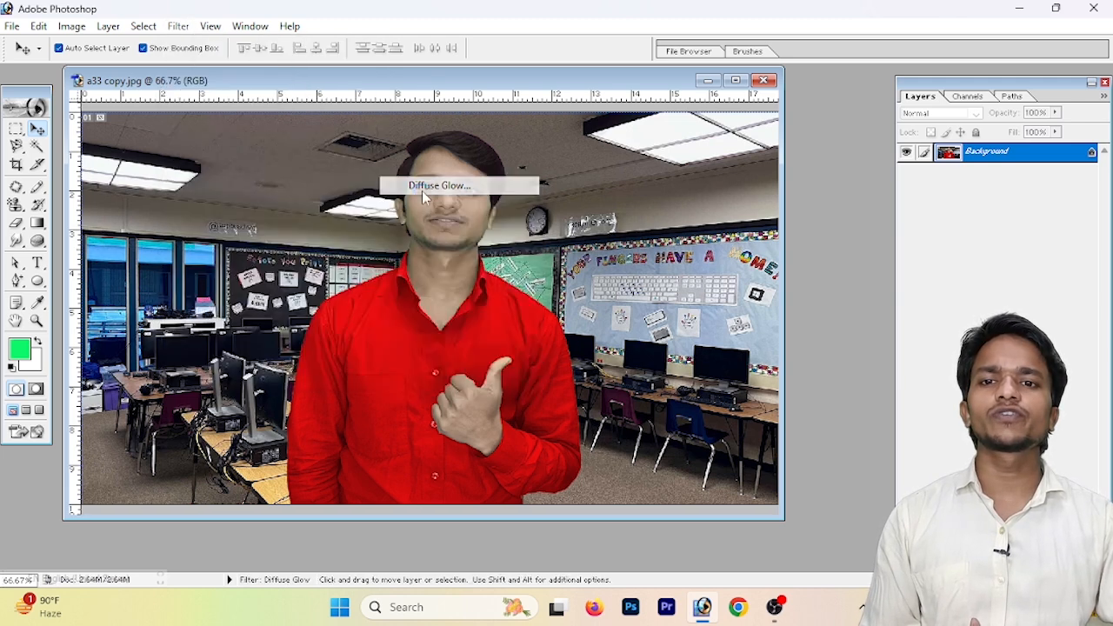
{"action": "left_click_drag", "start_coordinate": [549, 113], "coordinate": [639, 152]}
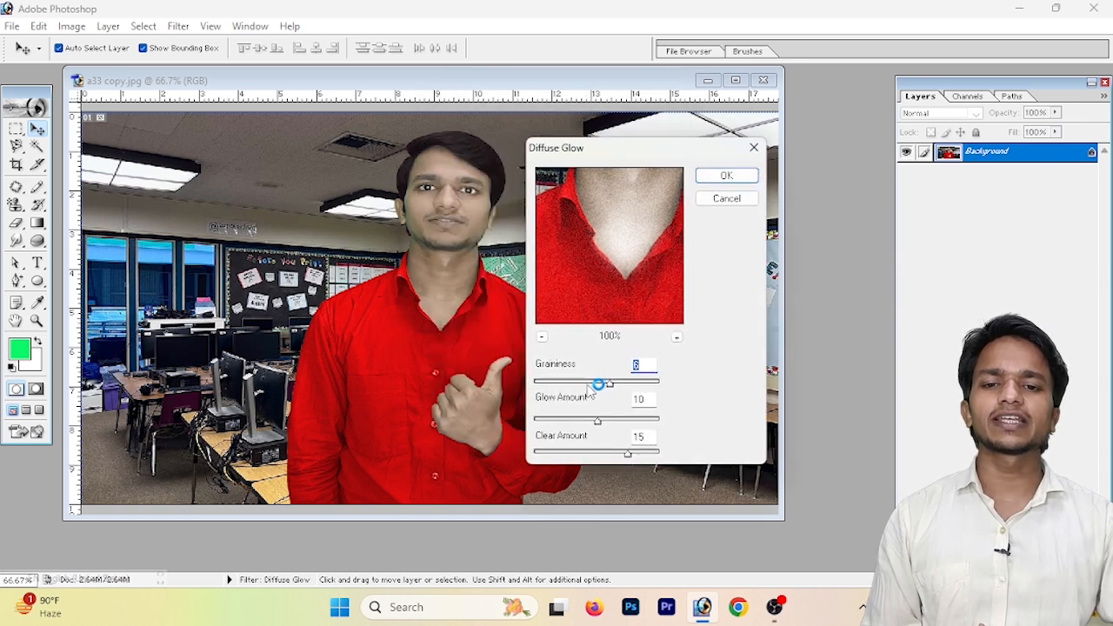
{"action": "left_click_drag", "start_coordinate": [612, 389], "coordinate": [600, 390]}
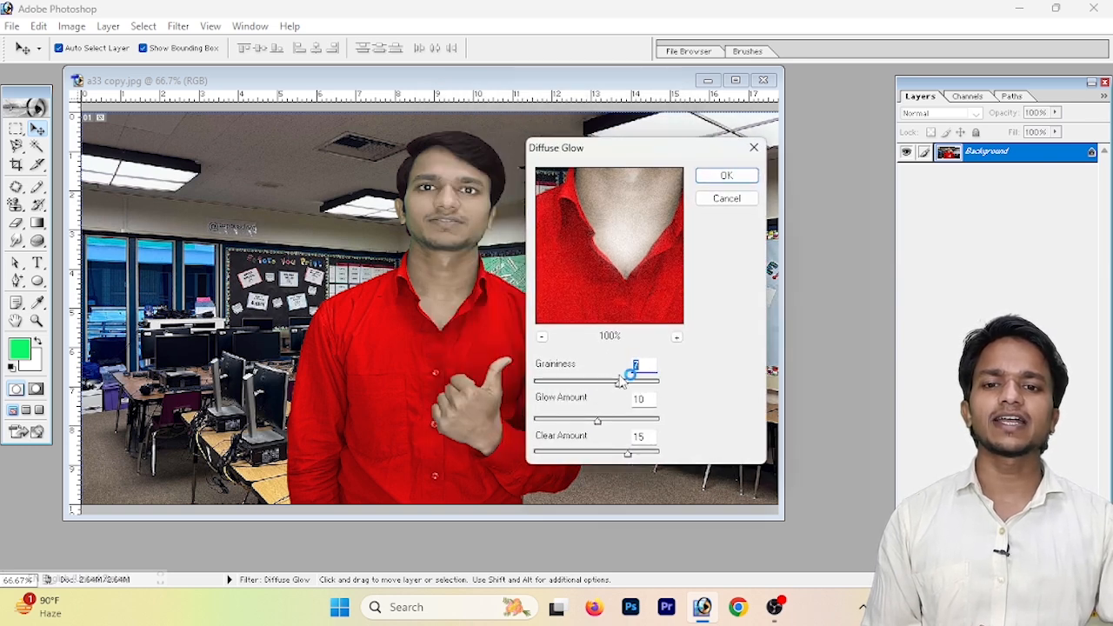
{"action": "left_click_drag", "start_coordinate": [598, 423], "coordinate": [615, 455]}
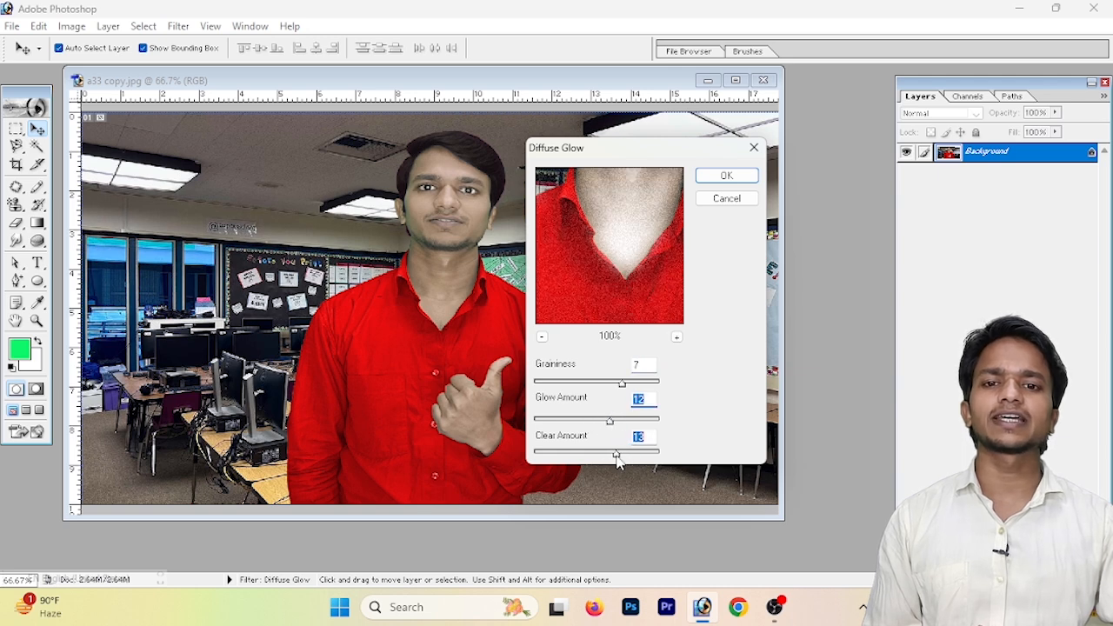
{"action": "left_click", "coordinate": [541, 337]}
{"action": "left_click", "coordinate": [541, 338]}
{"action": "left_click", "coordinate": [729, 177]}
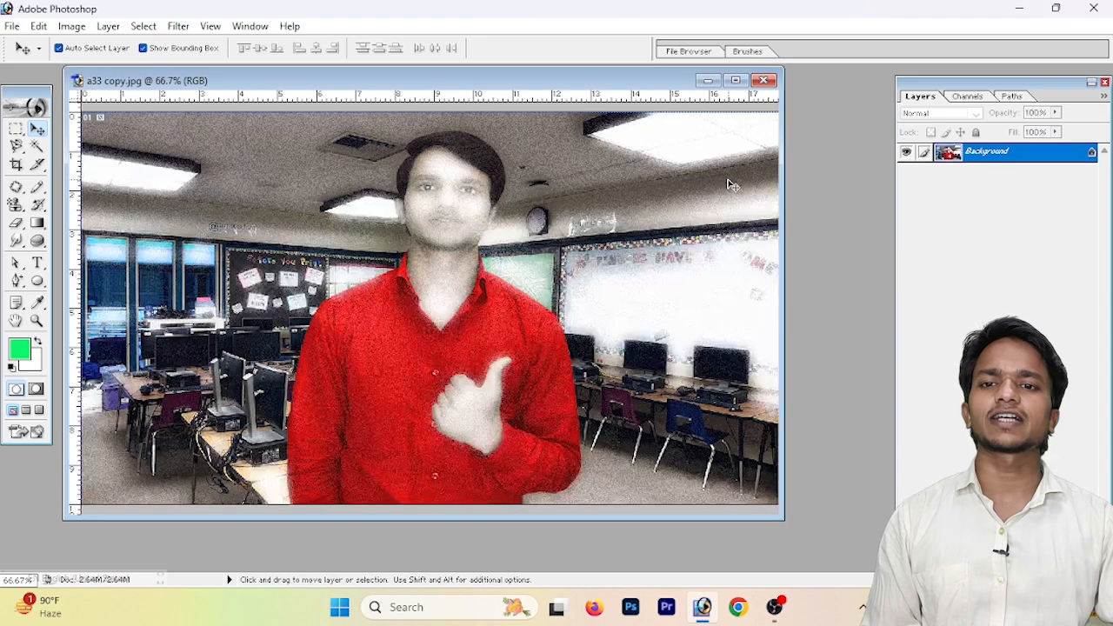
{"action": "key", "text": "ctrl+z"}
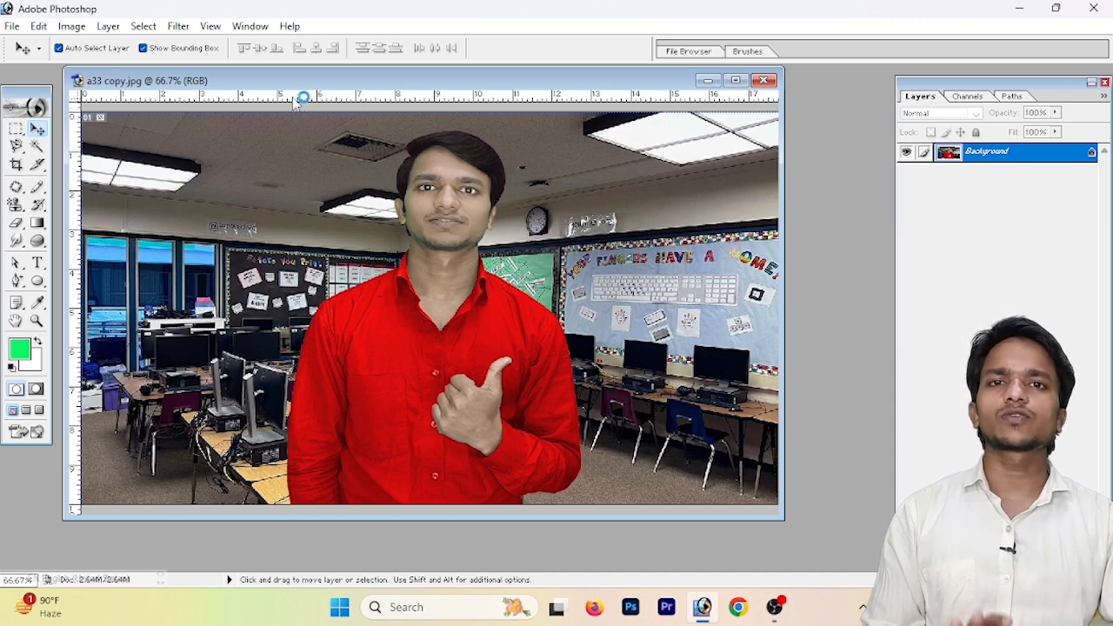
{"action": "left_click", "coordinate": [178, 27]}
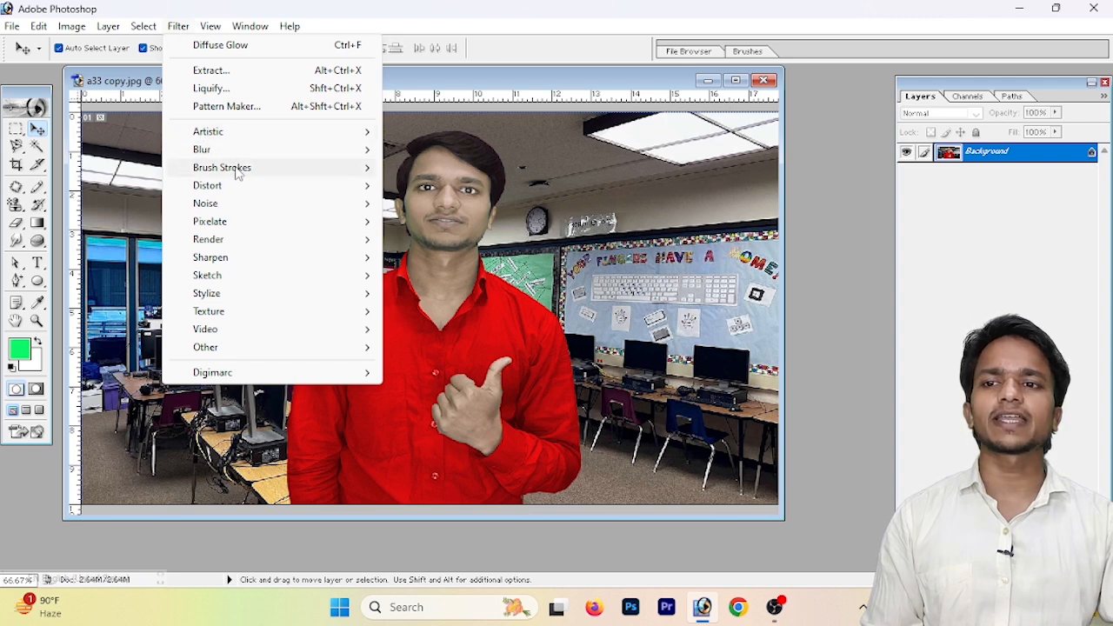
{"action": "mouse_move", "coordinate": [249, 187]}
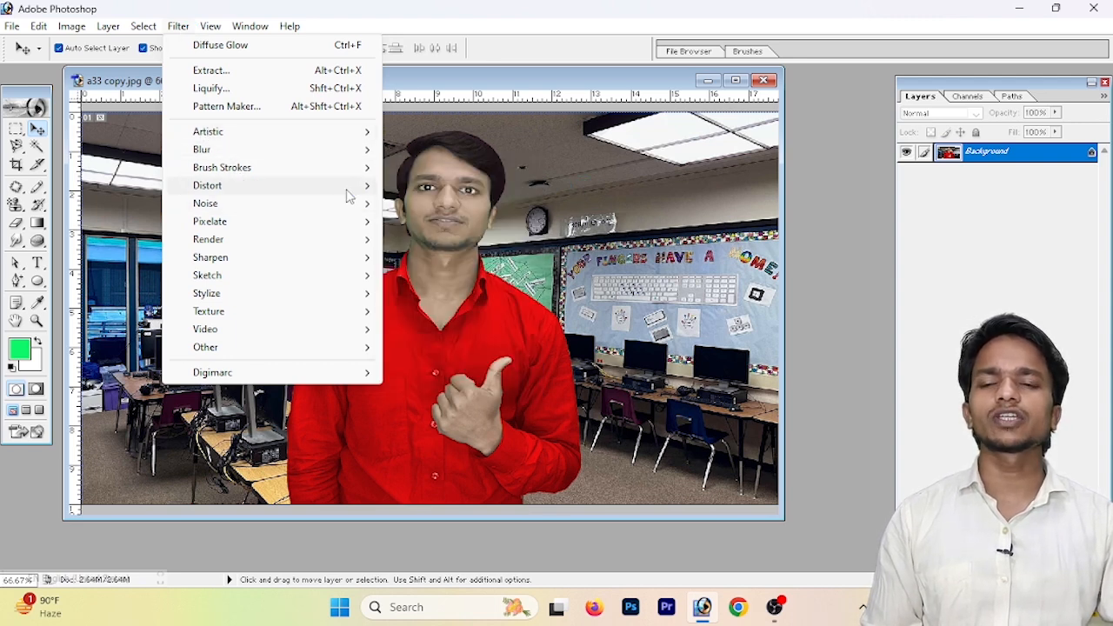
{"action": "mouse_move", "coordinate": [380, 173]}
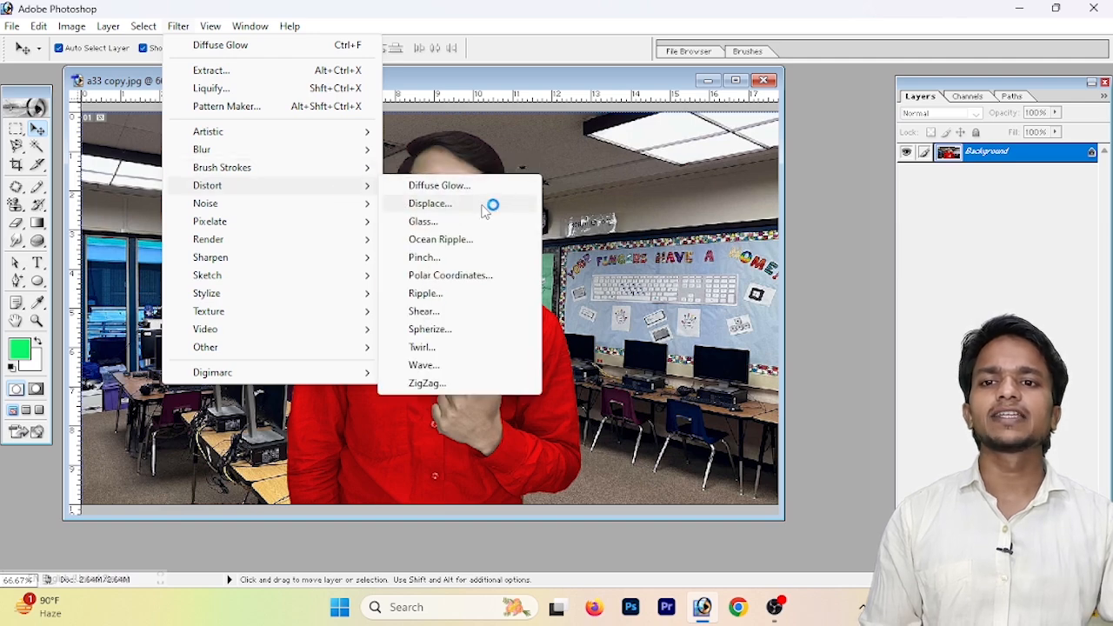
{"action": "left_click", "coordinate": [484, 205]}
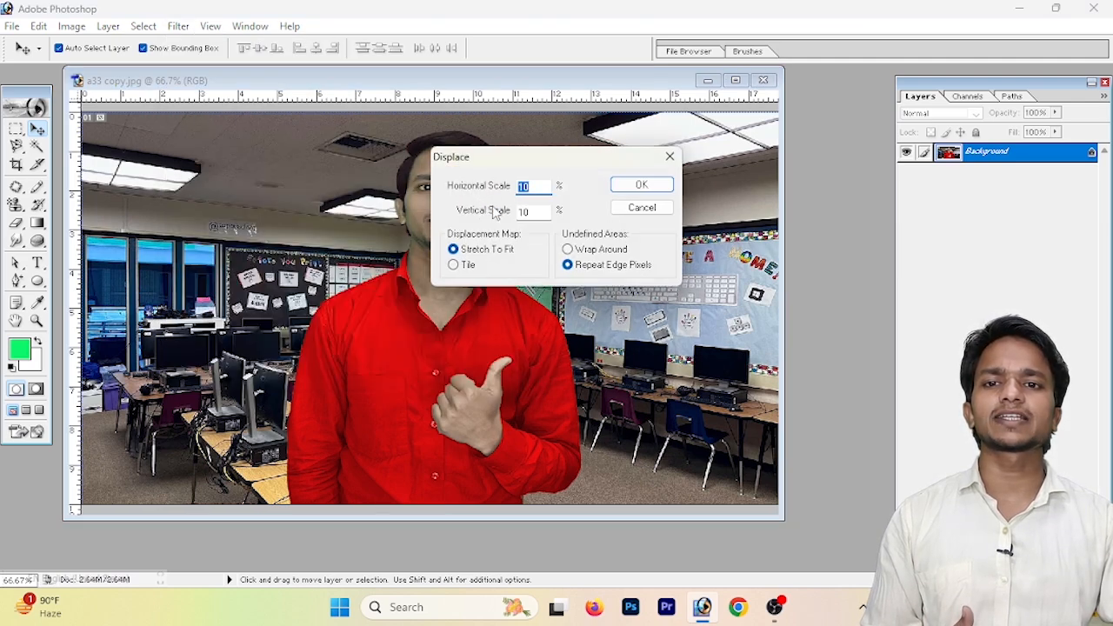
{"action": "left_click", "coordinate": [635, 209]}
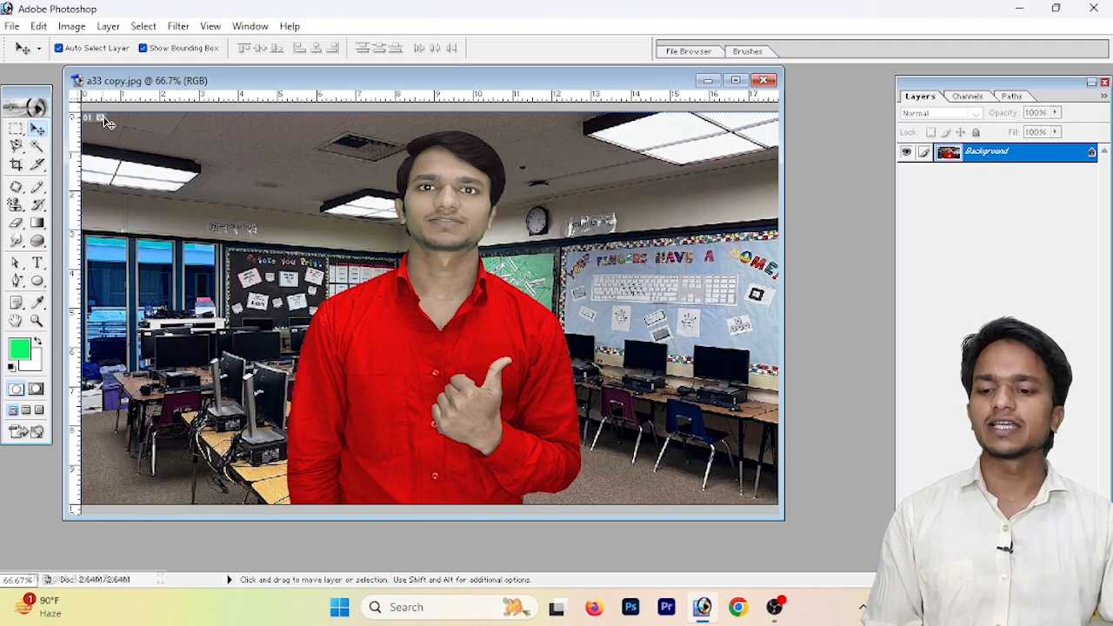
Create a 640 x 480 pixel RGB document and add the text "Computer" in a text box about 4.7 units wide.
{"action": "key", "text": "ctrl+n"}
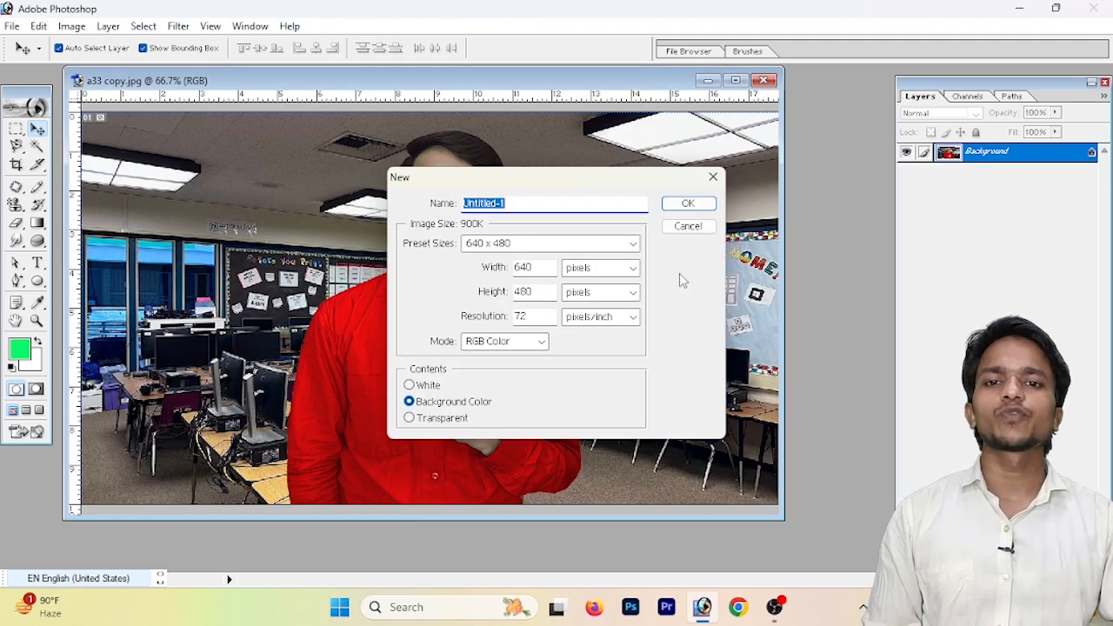
{"action": "left_click", "coordinate": [688, 203]}
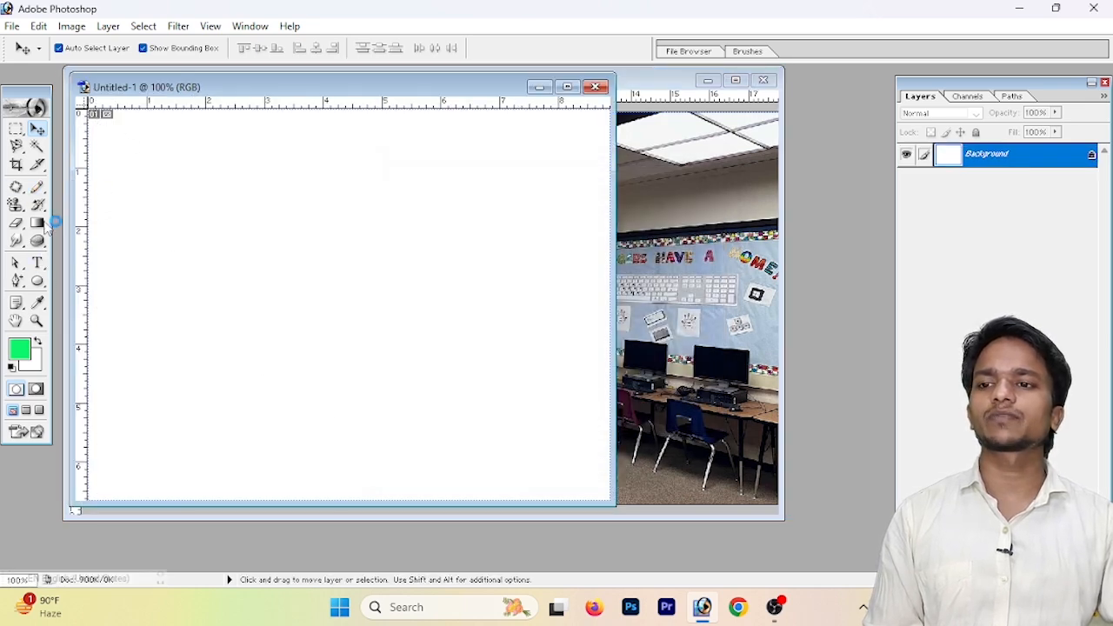
{"action": "left_click", "coordinate": [38, 263]}
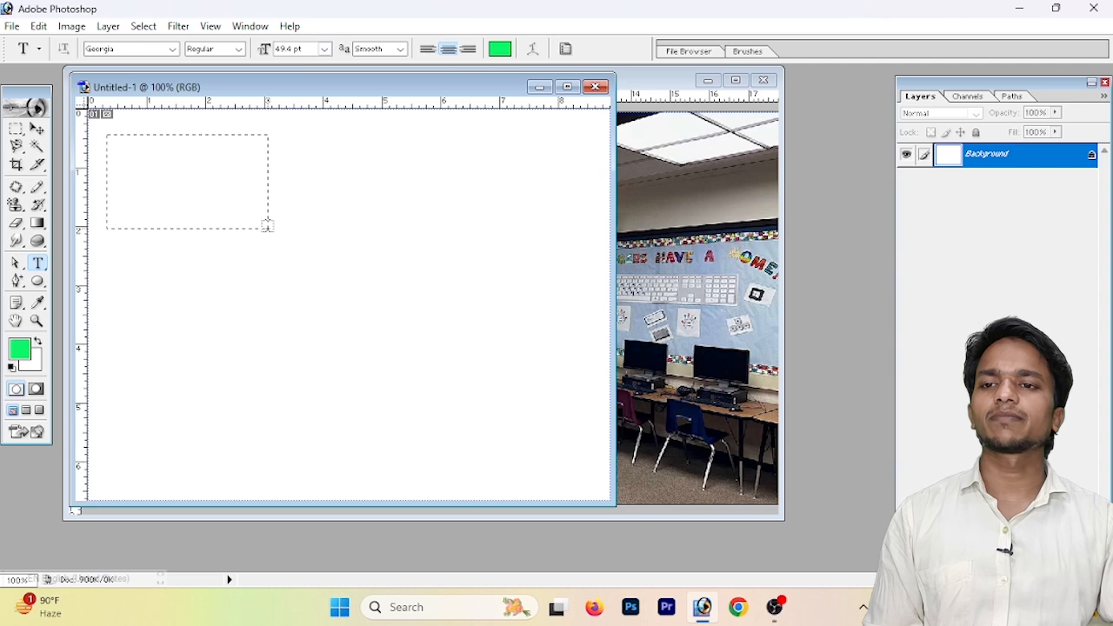
{"action": "left_click_drag", "start_coordinate": [267, 226], "coordinate": [276, 212]}
{"action": "type", "text": "COm"}
{"action": "key", "text": "BackSpace"}
{"action": "key", "text": "BackSpace"}
{"action": "type", "text": "om-puter"}
{"action": "left_click_drag", "start_coordinate": [280, 221], "coordinate": [384, 206]}
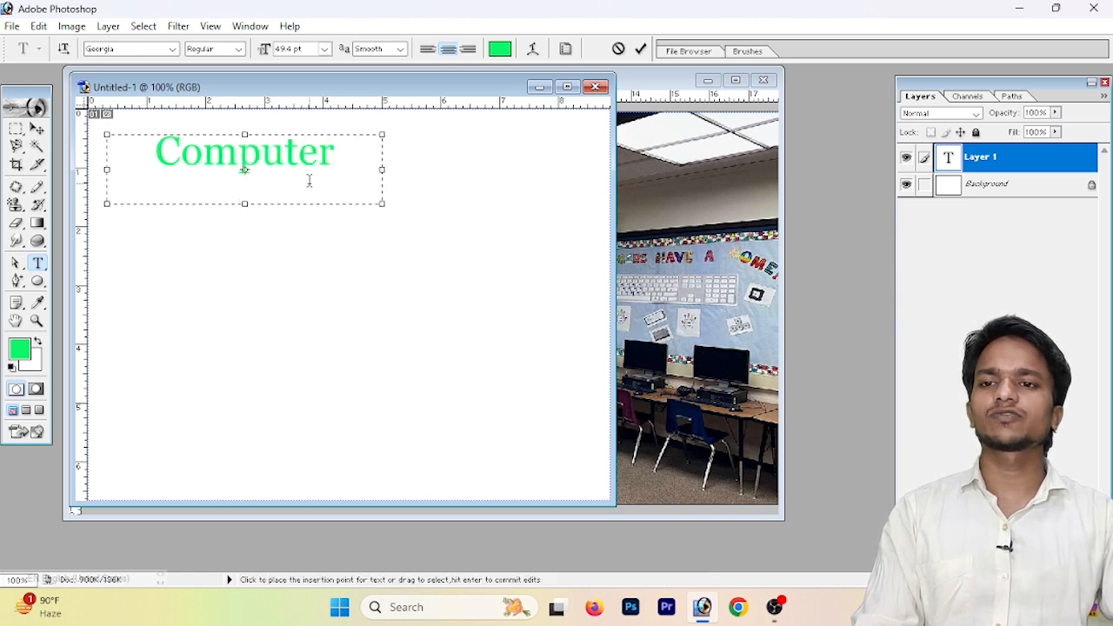
Commit the "Computer" text and move it into the upper-left corner of the canvas.
{"action": "left_click_drag", "start_coordinate": [295, 177], "coordinate": [243, 161]}
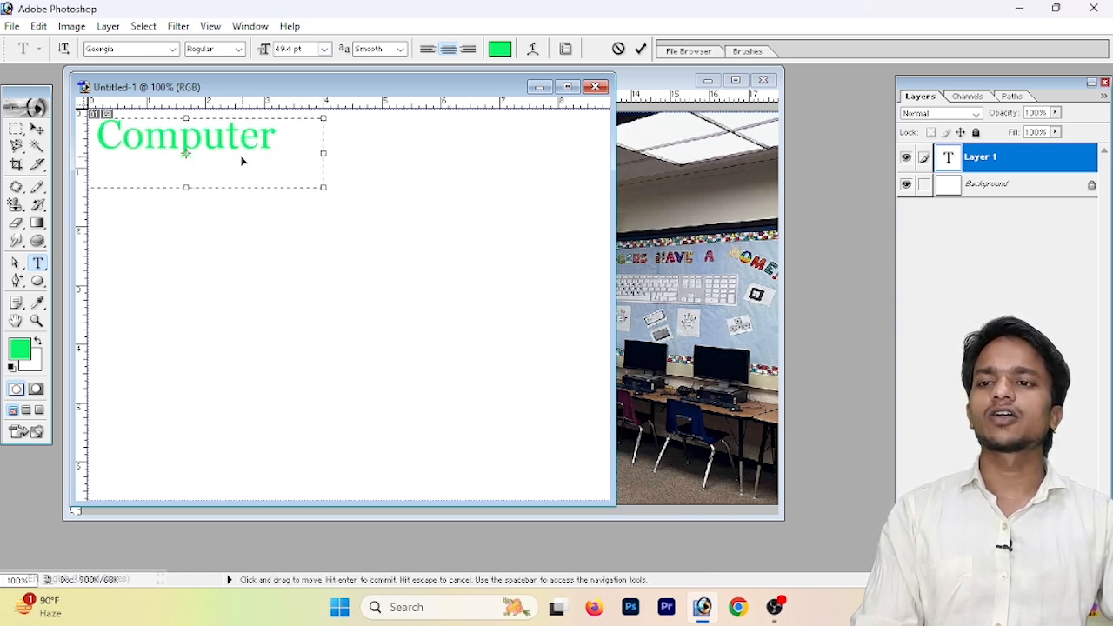
{"action": "left_click", "coordinate": [37, 127]}
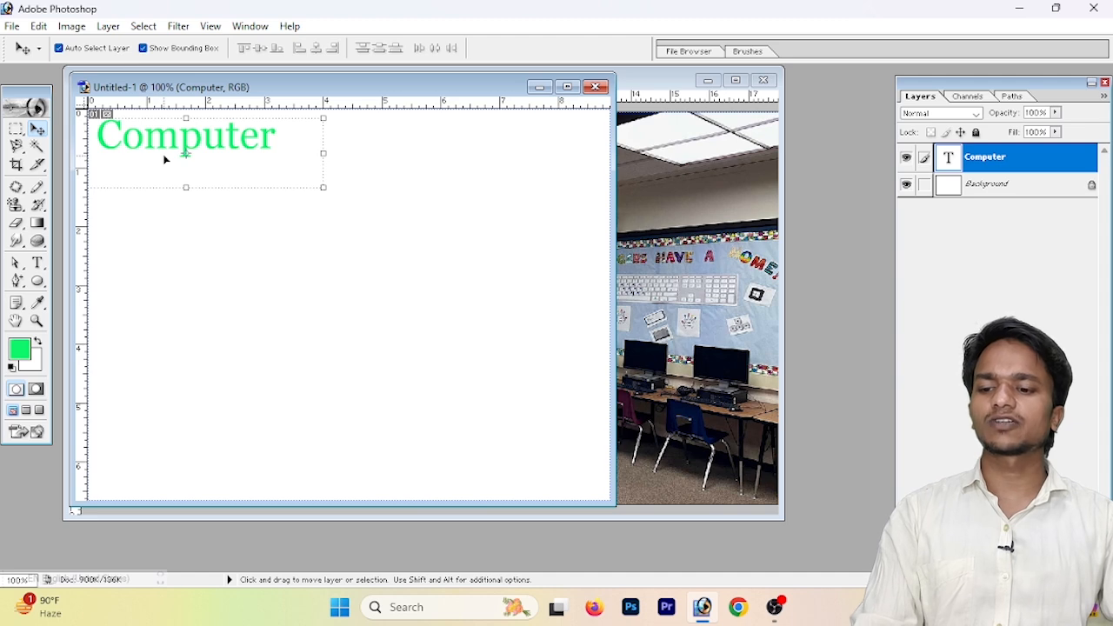
{"action": "mouse_move", "coordinate": [164, 159]}
{"action": "left_mouse_down"}
{"action": "mouse_move", "coordinate": [350, 186]}
{"action": "mouse_move", "coordinate": [173, 160]}
{"action": "left_mouse_up"}
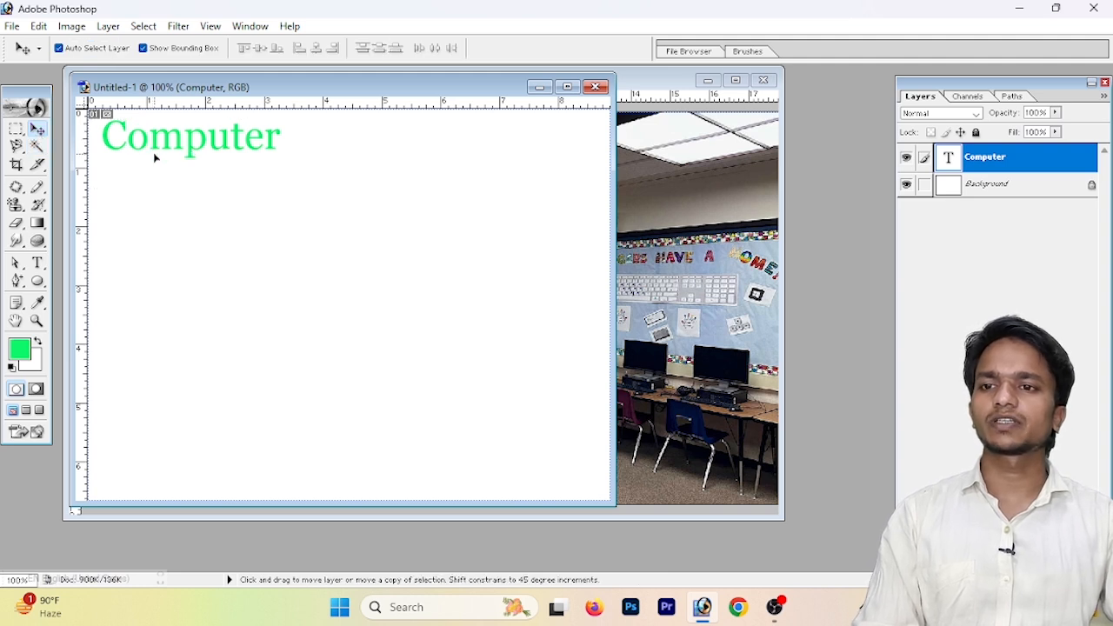
Duplicate the "Computer" text layer eight times and spread the copies in staggered rows across the canvas.
{"action": "left_click", "coordinate": [155, 184]}
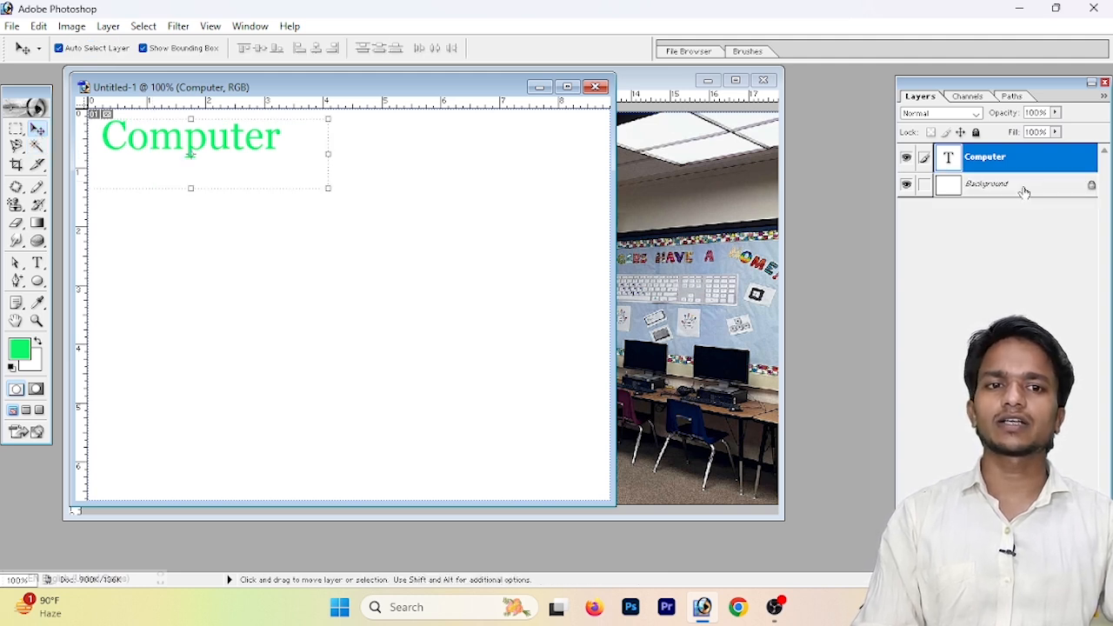
{"action": "left_click", "coordinate": [227, 152]}
{"action": "left_click_drag", "start_coordinate": [228, 152], "coordinate": [477, 372]}
{"action": "left_click_drag", "start_coordinate": [477, 372], "coordinate": [339, 440]}
Save the text document to the Desktop as ss in Photoshop PSD format and close it.
{"action": "left_click", "coordinate": [12, 27]}
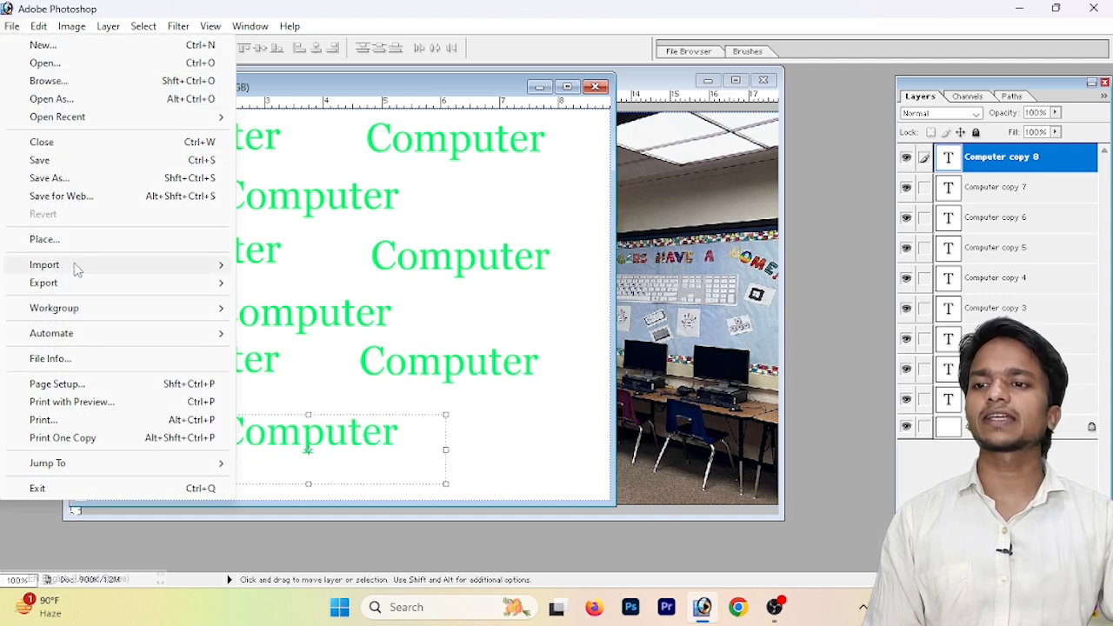
{"action": "left_click", "coordinate": [99, 182]}
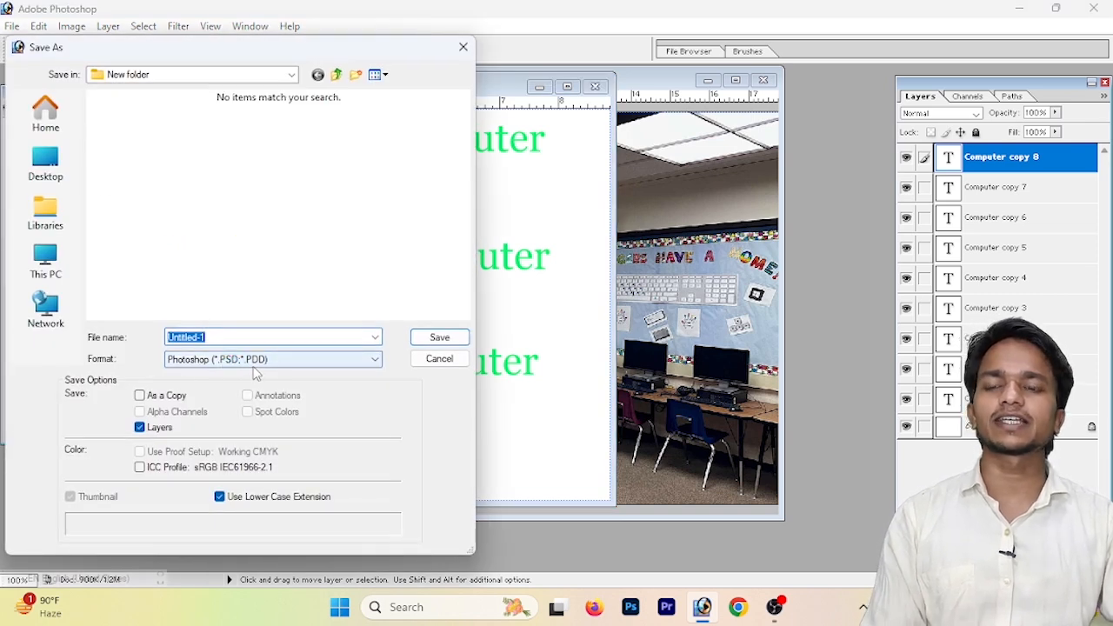
{"action": "left_click", "coordinate": [63, 172]}
{"action": "type", "text": "ss"}
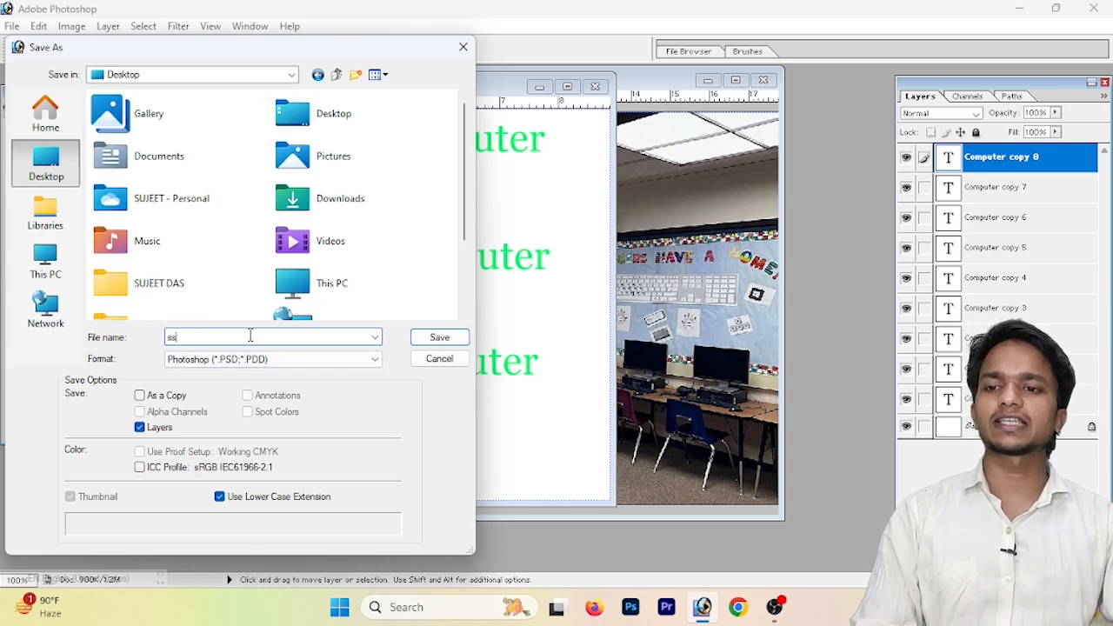
{"action": "left_click", "coordinate": [437, 339]}
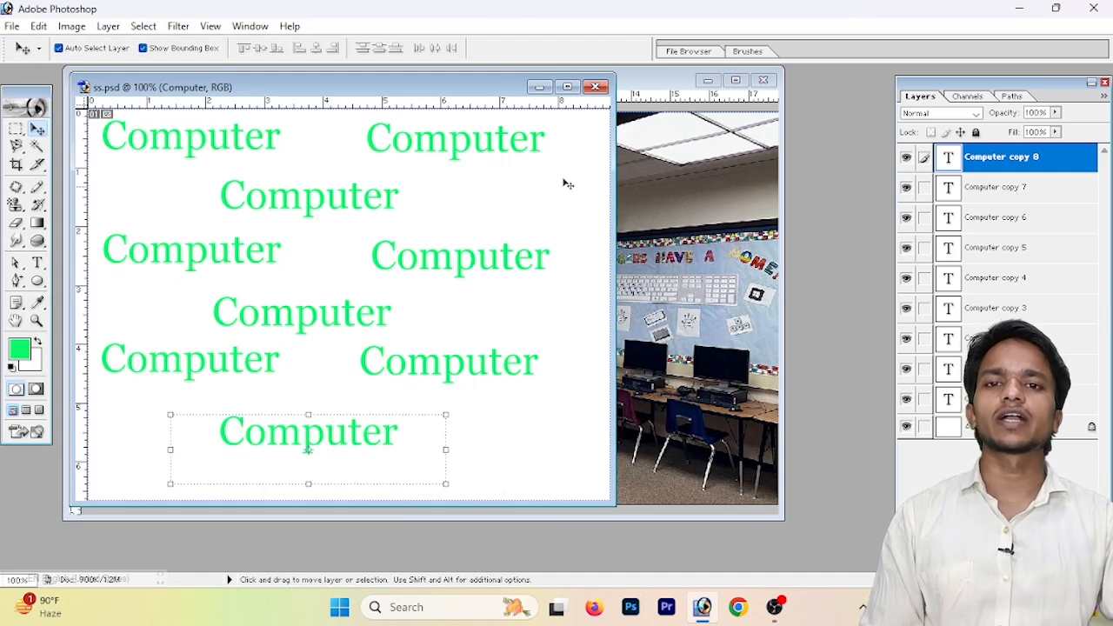
{"action": "left_click", "coordinate": [595, 86]}
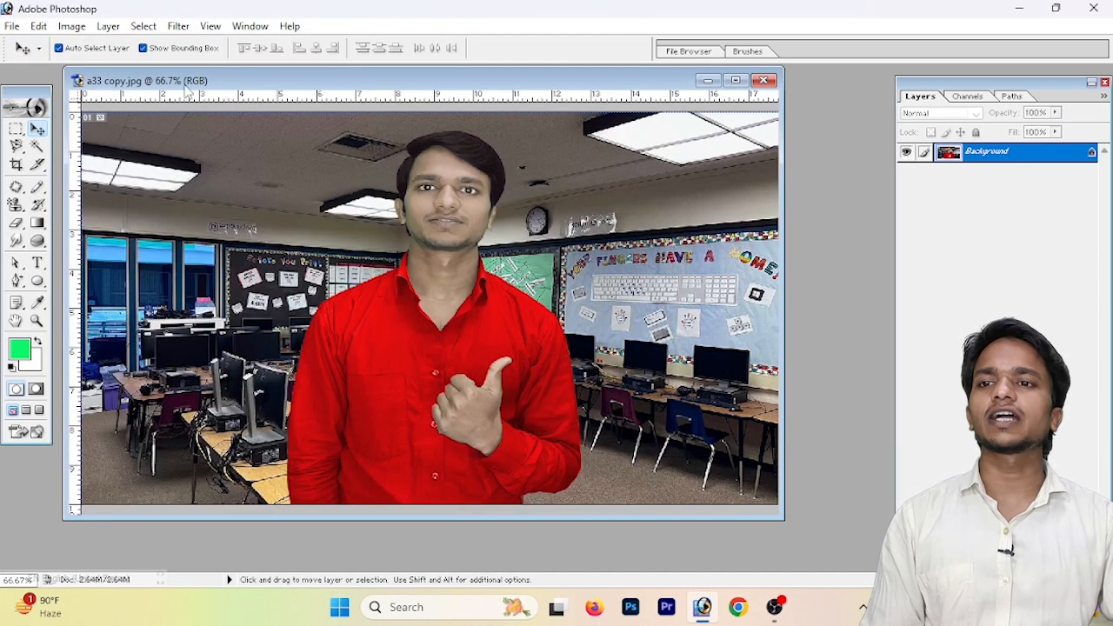
Apply Displace to the classroom photo at 10% horizontal and vertical scale with ss as displacement map, inspect it, and undo it.
{"action": "left_click", "coordinate": [175, 26]}
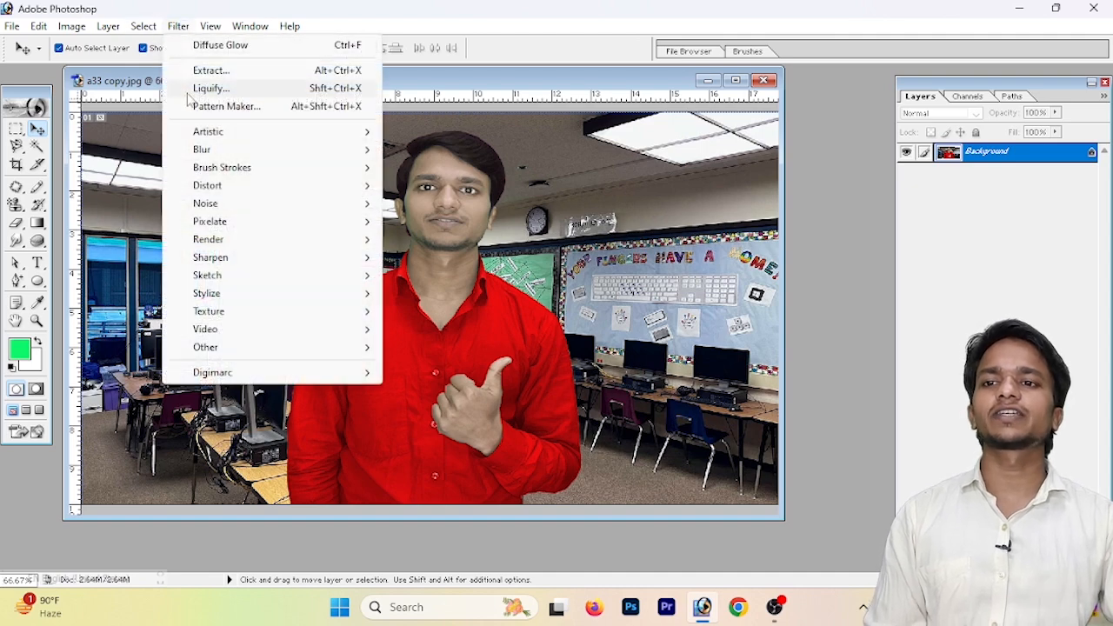
{"action": "mouse_move", "coordinate": [217, 187]}
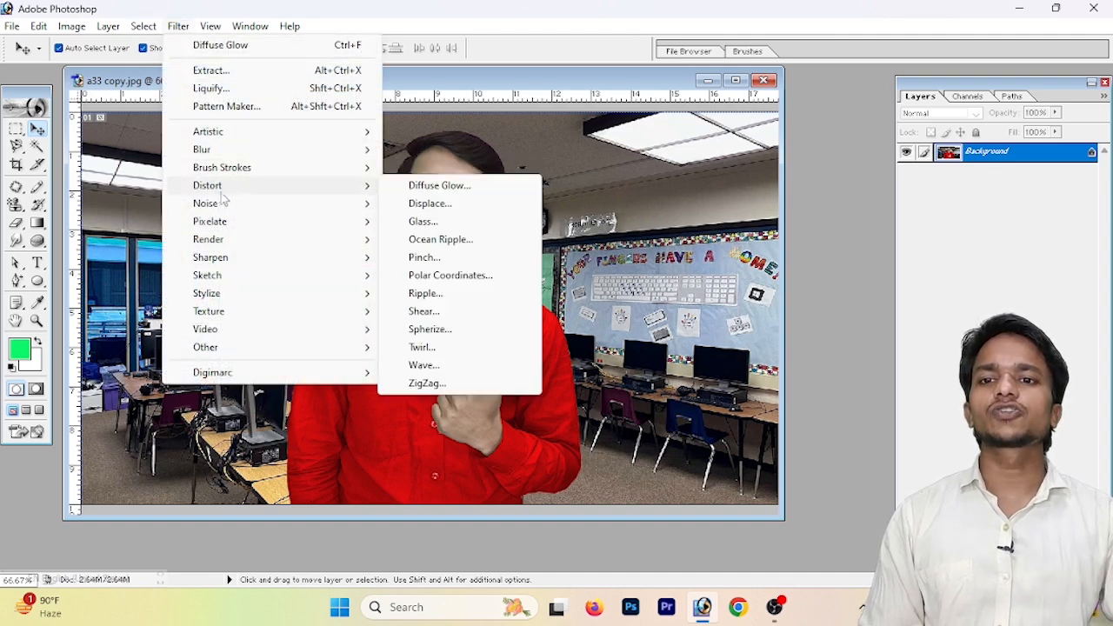
{"action": "left_click", "coordinate": [420, 204]}
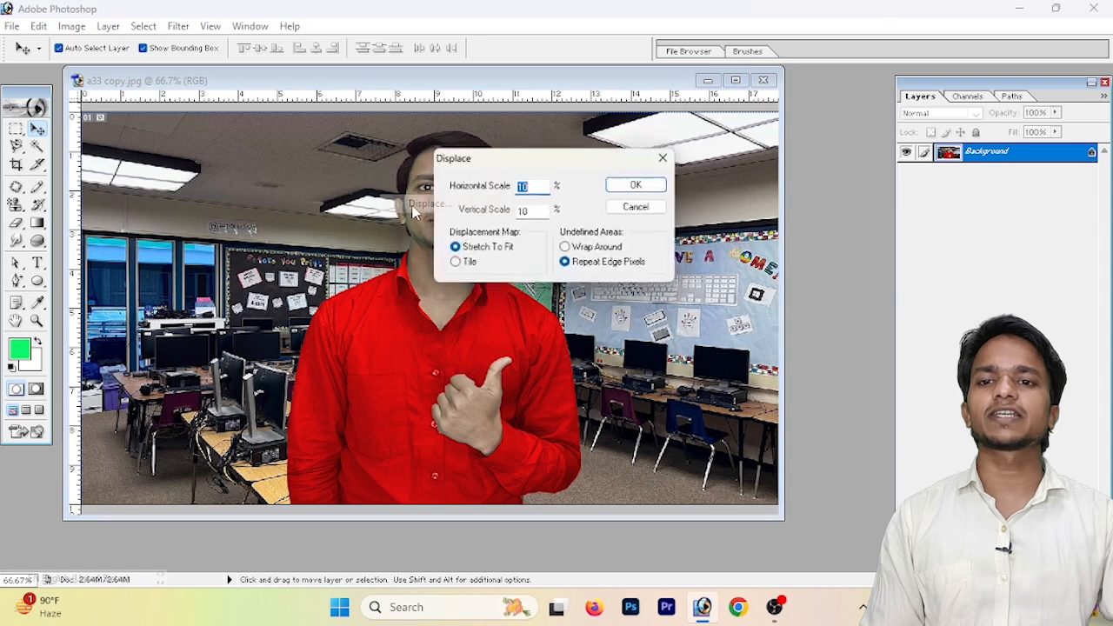
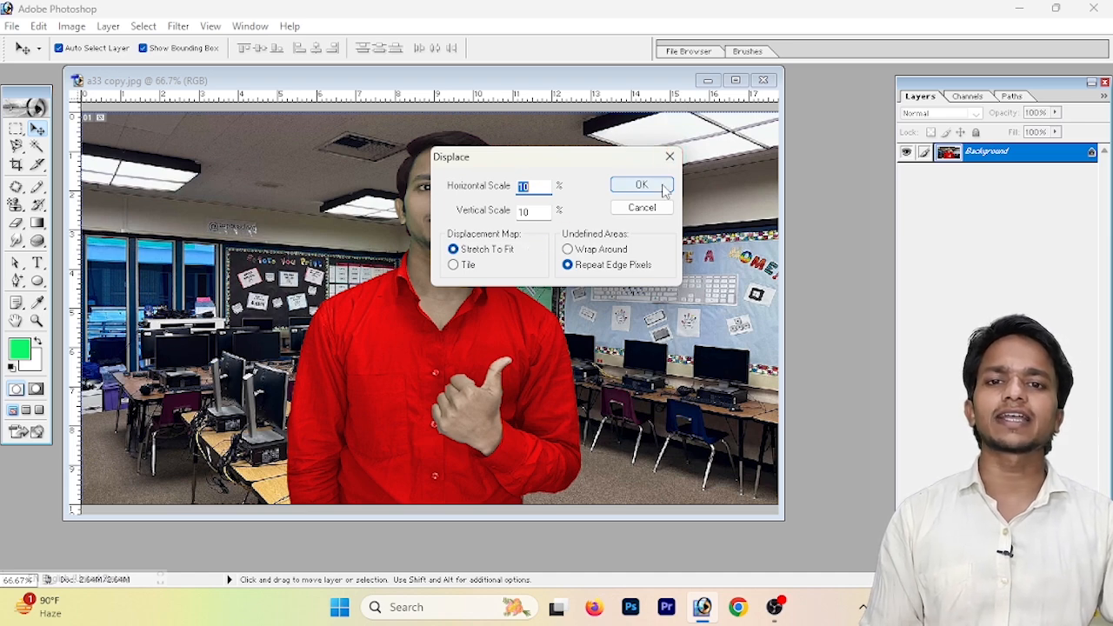
{"action": "left_click", "coordinate": [659, 186]}
{"action": "scroll", "coordinate": [207, 121], "scroll_direction": "down", "scroll_amount": 10}
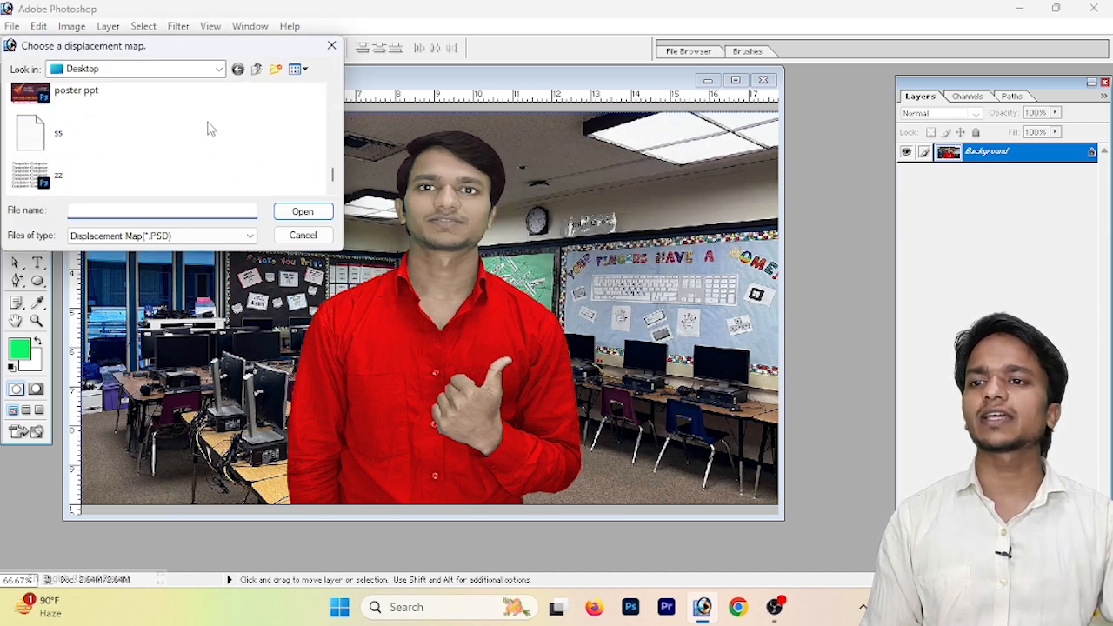
{"action": "left_click", "coordinate": [87, 142]}
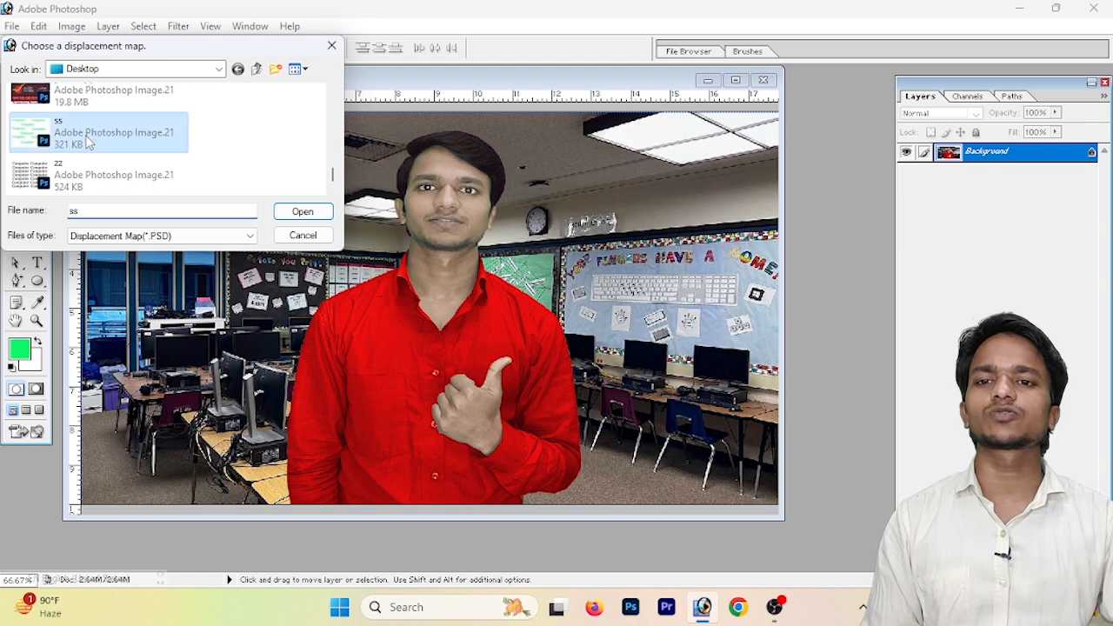
{"action": "left_click", "coordinate": [287, 208]}
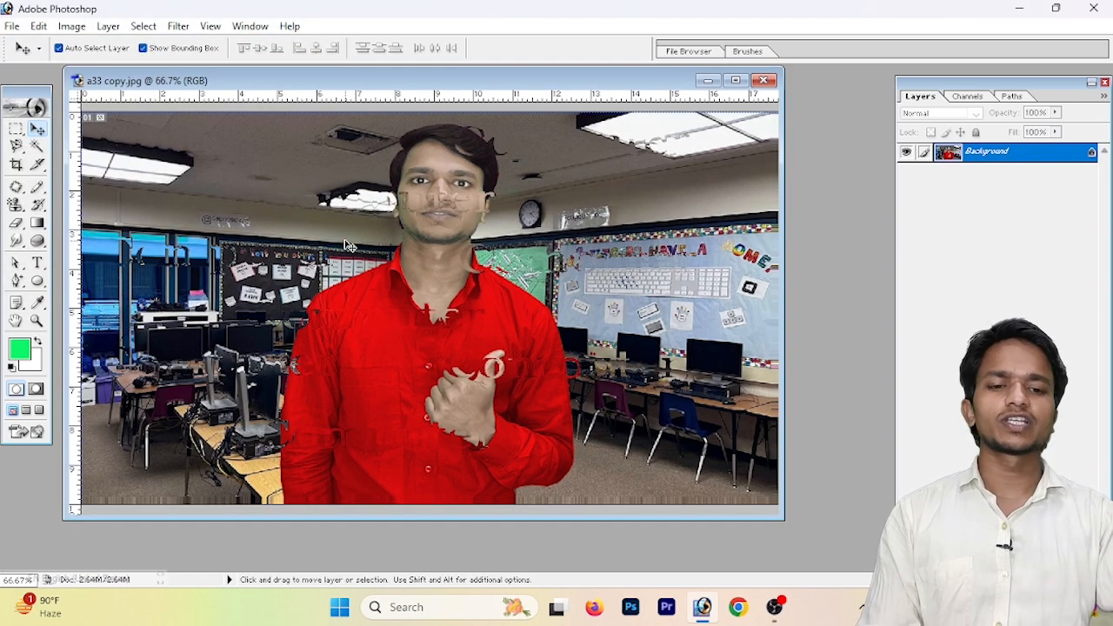
{"action": "key", "text": "ctrl+plus"}
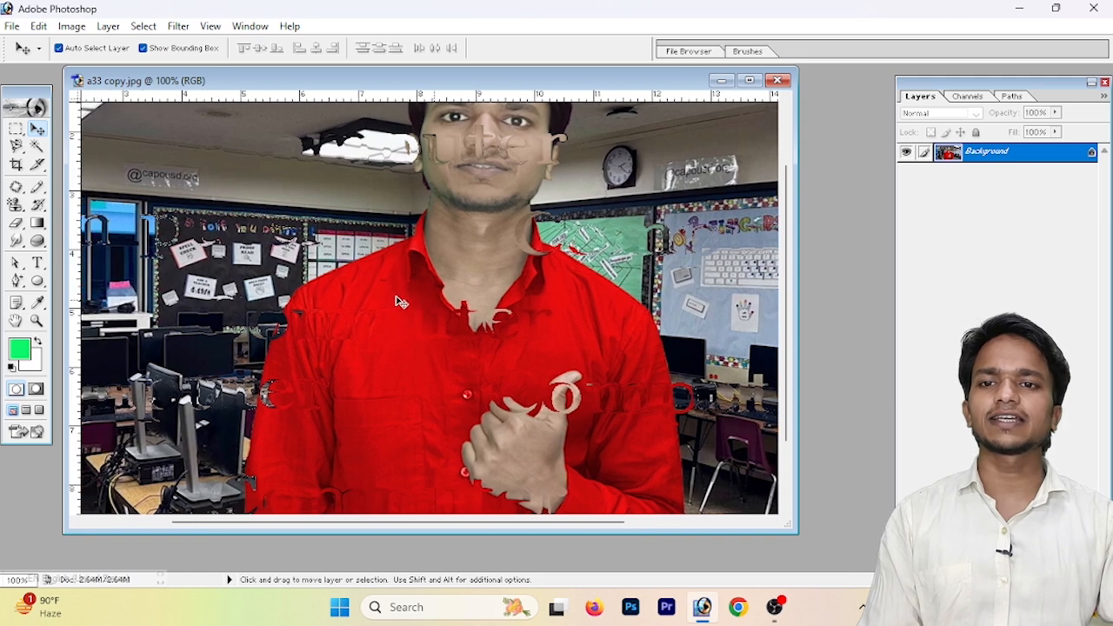
{"action": "key", "text": "ctrl+minus"}
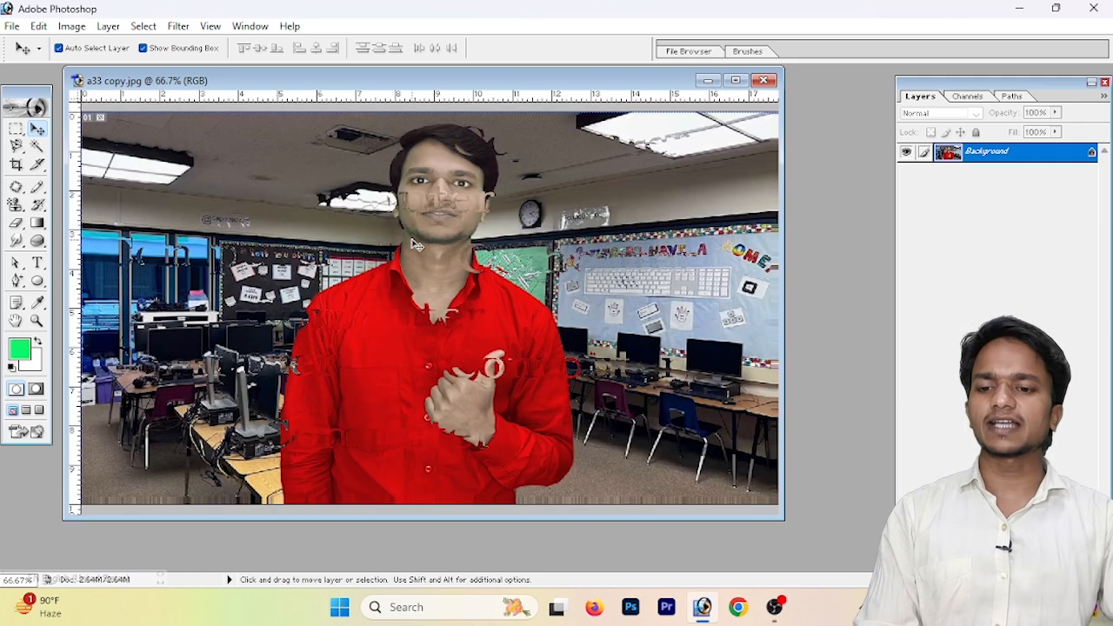
{"action": "key", "text": "alt"}
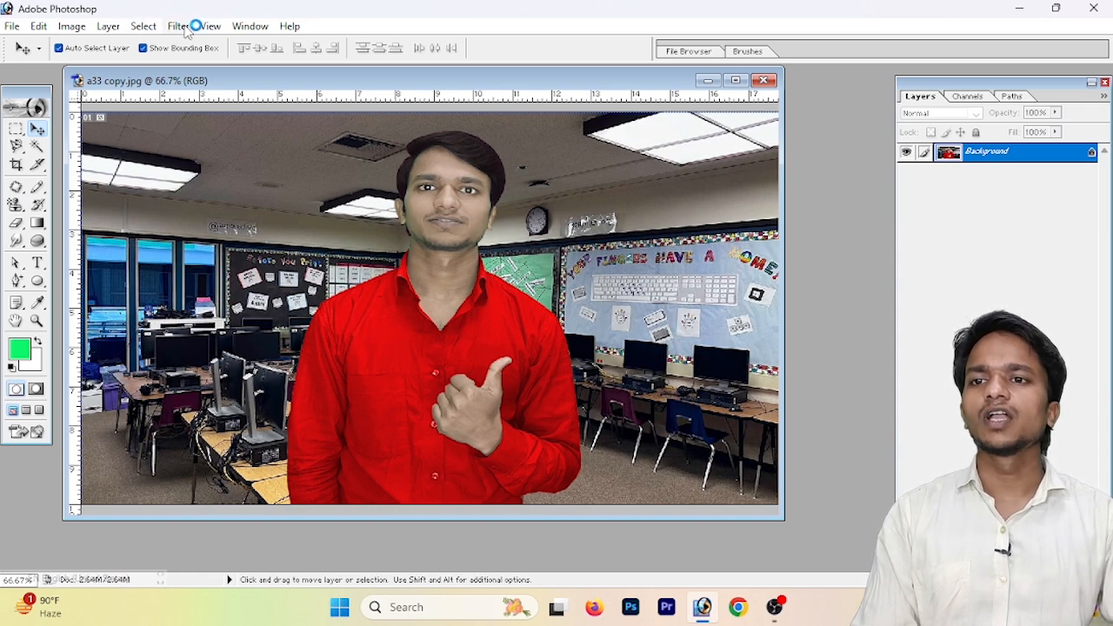
Apply Glass to the photo with Distortion 3, Smoothness 3, Frosted texture and Scaling 127%, and undo it.
{"action": "left_click", "coordinate": [179, 27]}
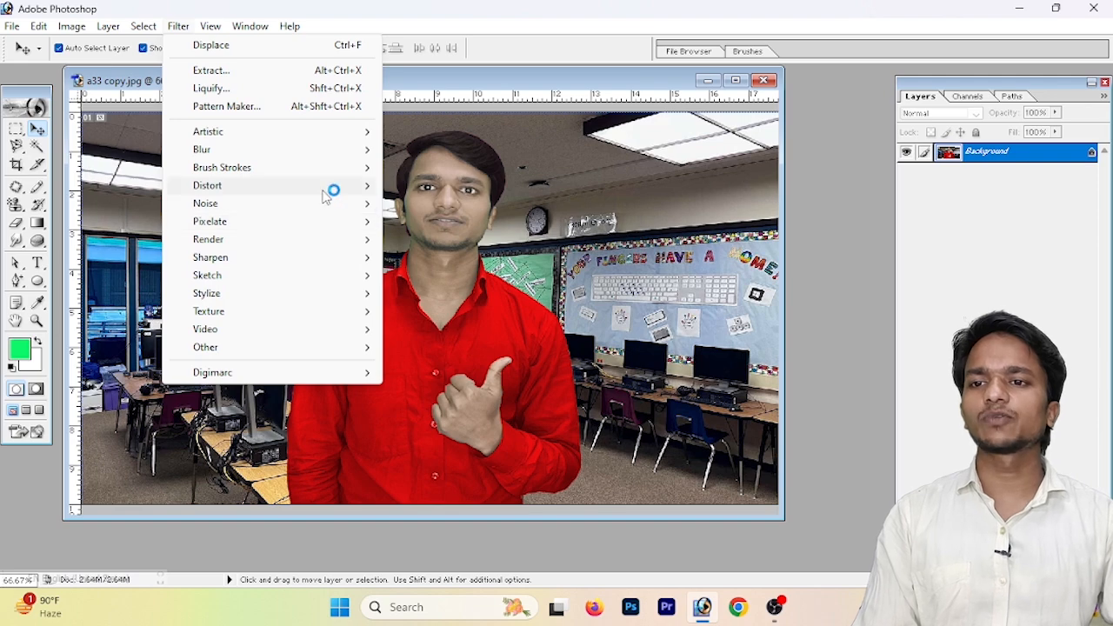
{"action": "mouse_move", "coordinate": [322, 191]}
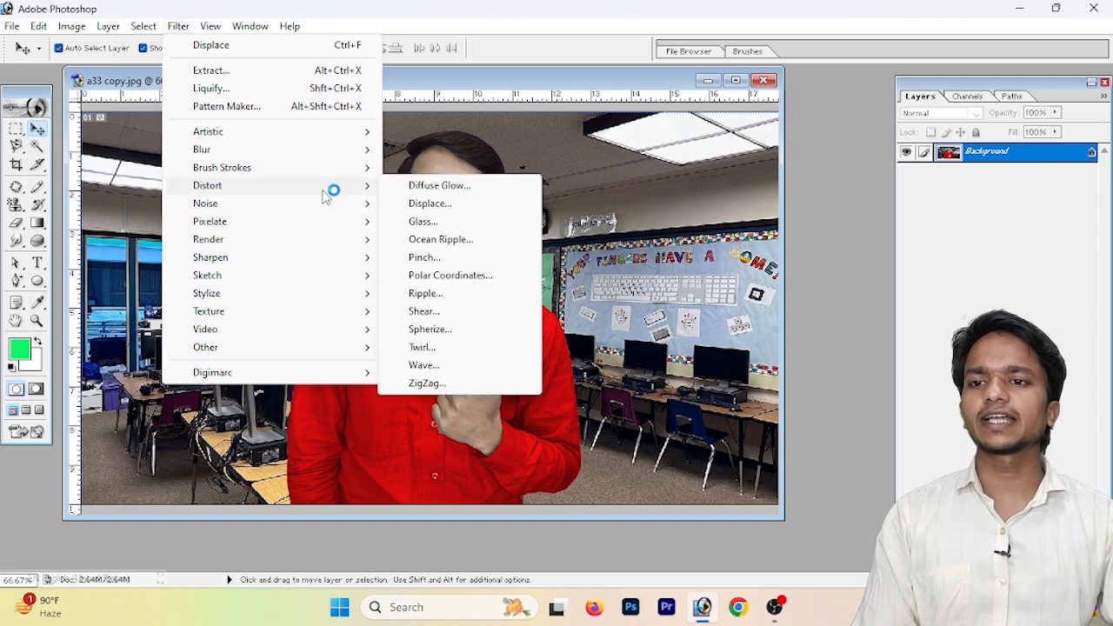
{"action": "left_click", "coordinate": [464, 222]}
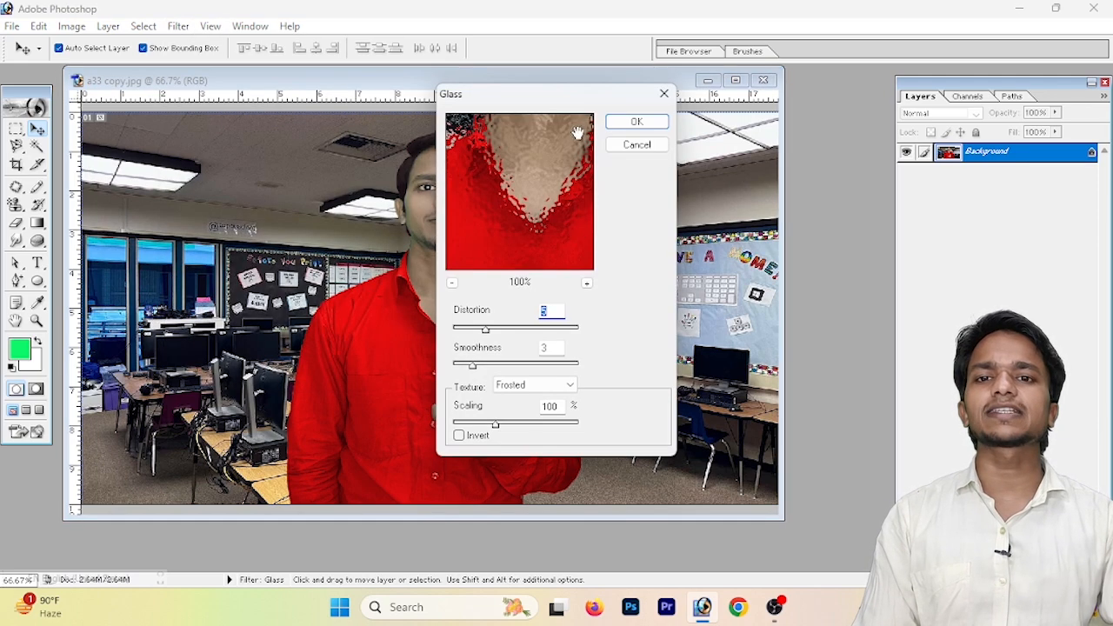
{"action": "left_click_drag", "start_coordinate": [581, 102], "coordinate": [721, 107]}
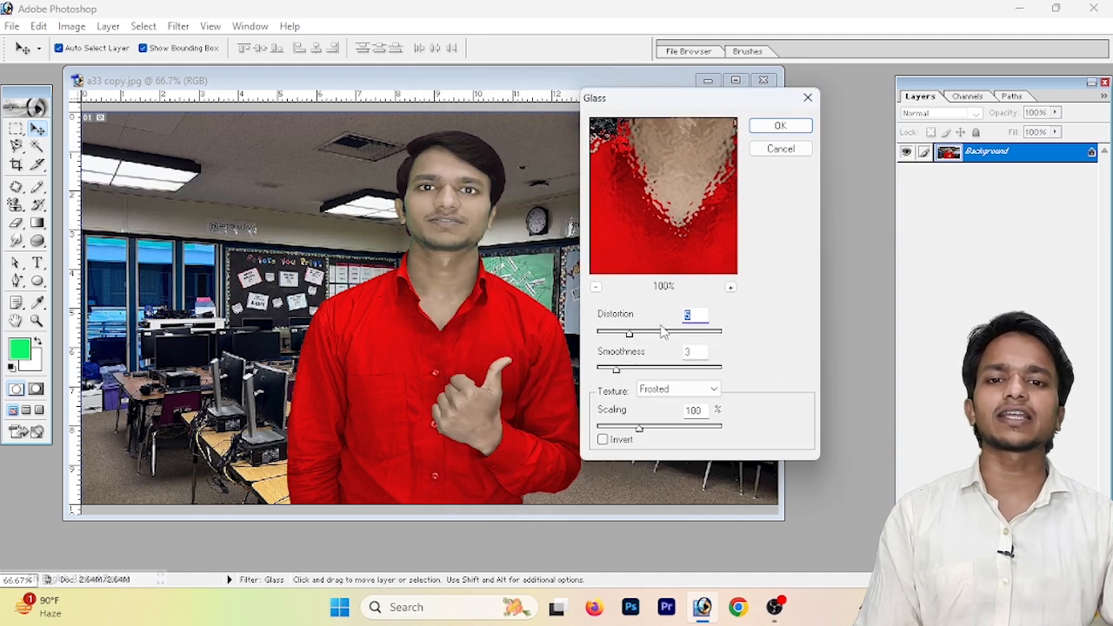
{"action": "left_click_drag", "start_coordinate": [648, 337], "coordinate": [617, 370]}
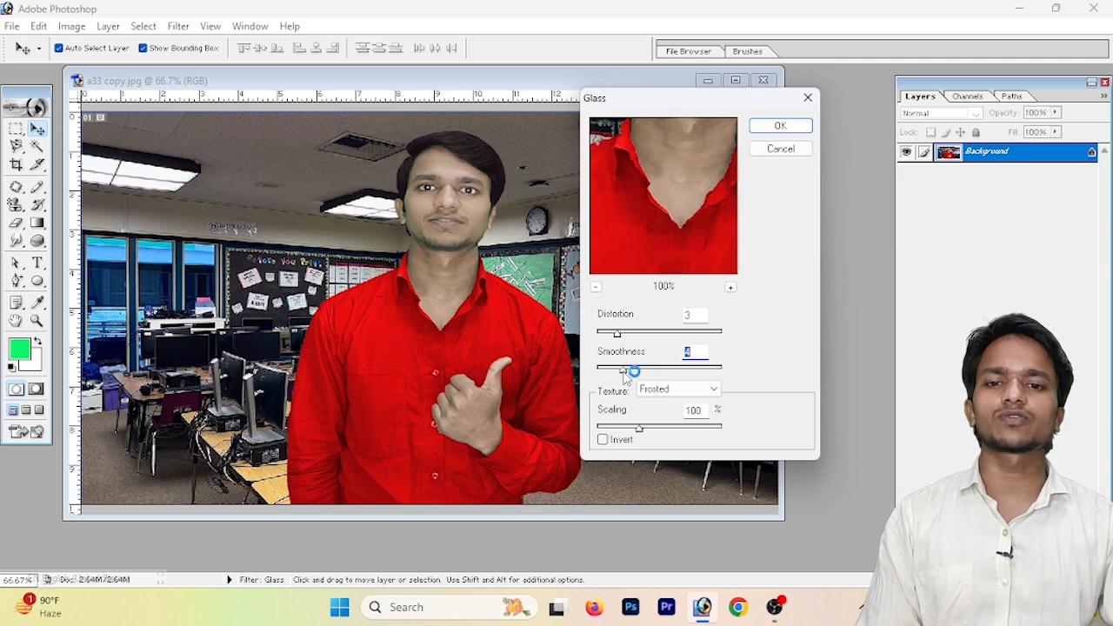
{"action": "left_click_drag", "start_coordinate": [640, 428], "coordinate": [662, 428]}
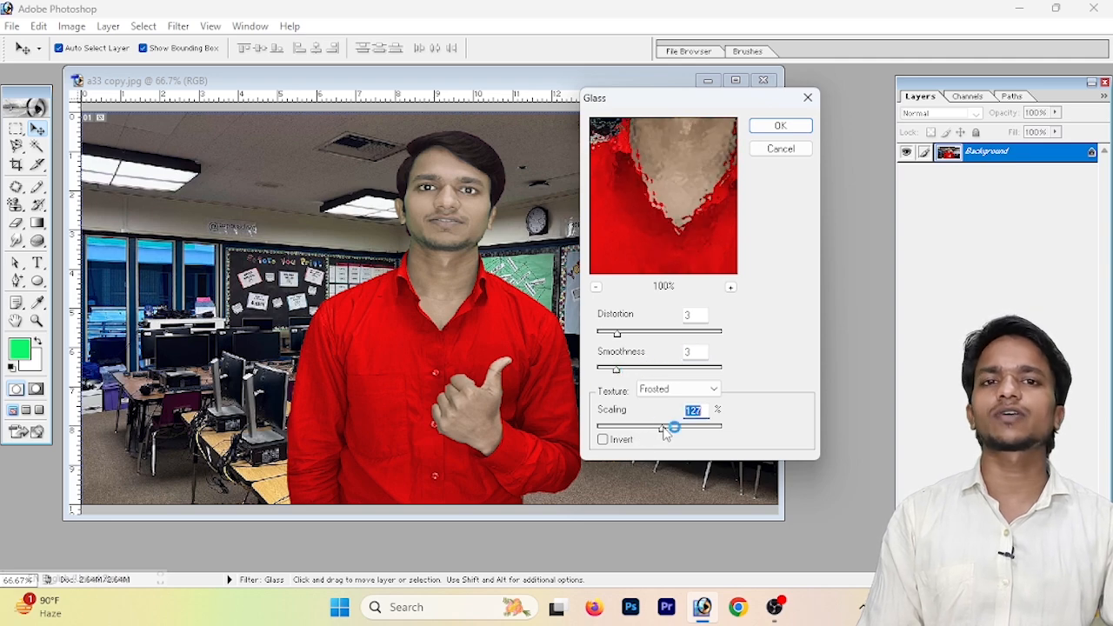
{"action": "left_click", "coordinate": [781, 128]}
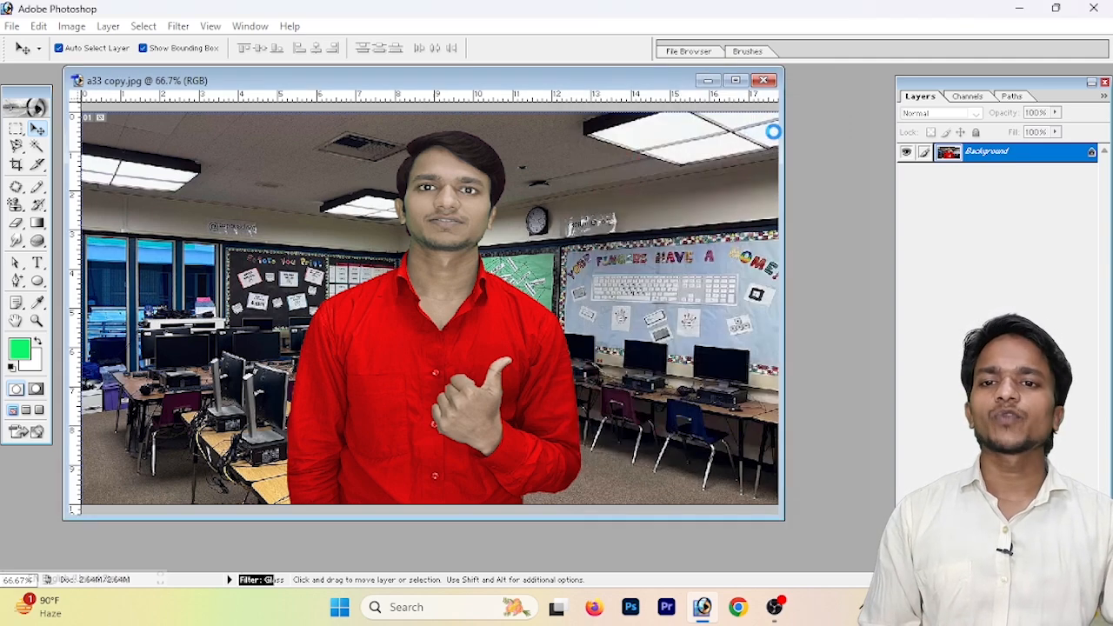
{"action": "key", "text": "ctrl+z"}
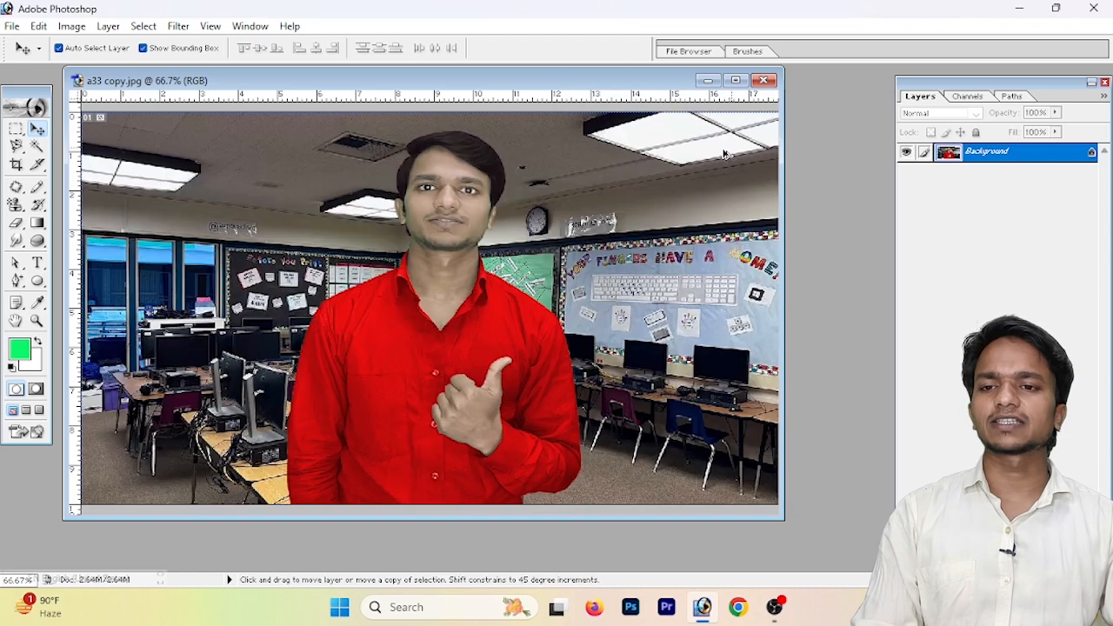
Start applying another filter to the classroom photo.
{"action": "left_click", "coordinate": [179, 26]}
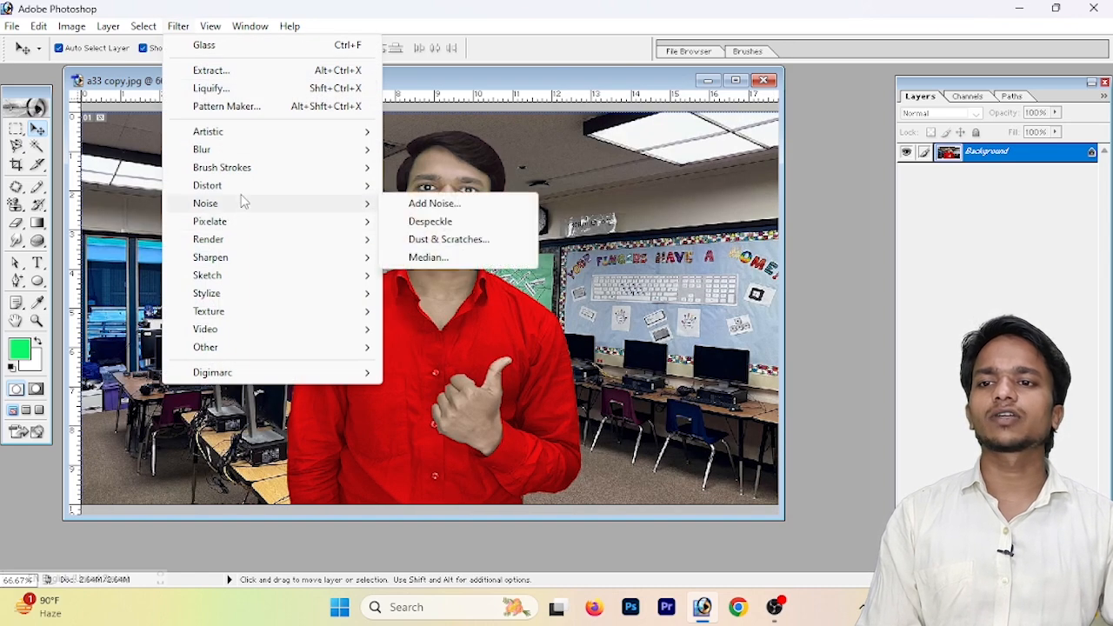
Try the Ocean Ripple filter on the photo with Ripple Size 14 and Ripple Magnitude 6, and undo it.
{"action": "mouse_move", "coordinate": [246, 186]}
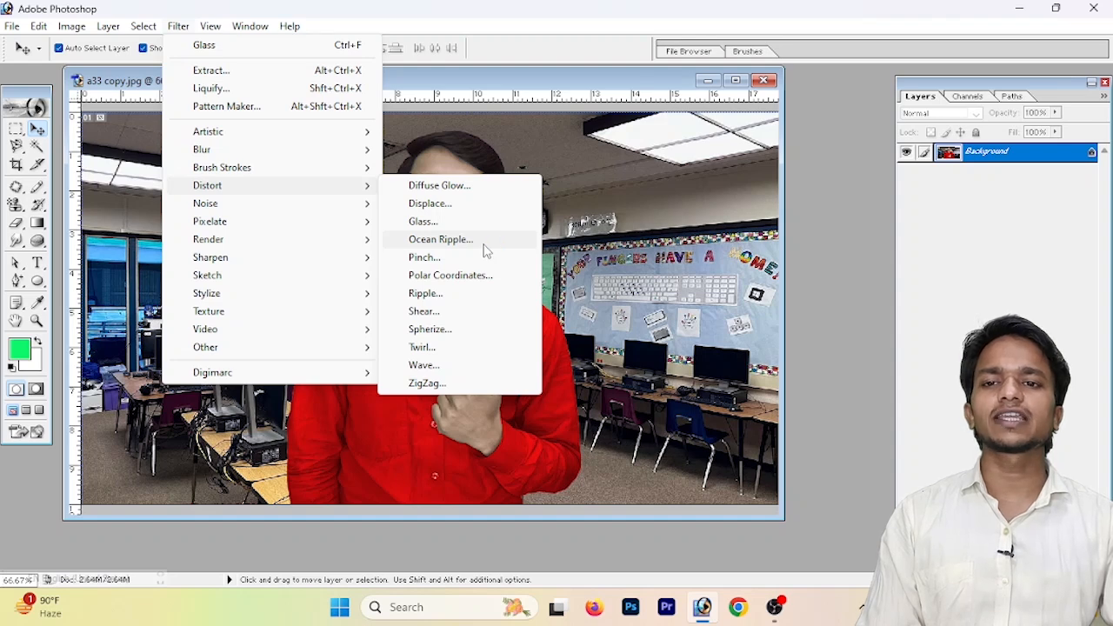
{"action": "left_click", "coordinate": [441, 239]}
{"action": "left_click_drag", "start_coordinate": [518, 379], "coordinate": [499, 346]}
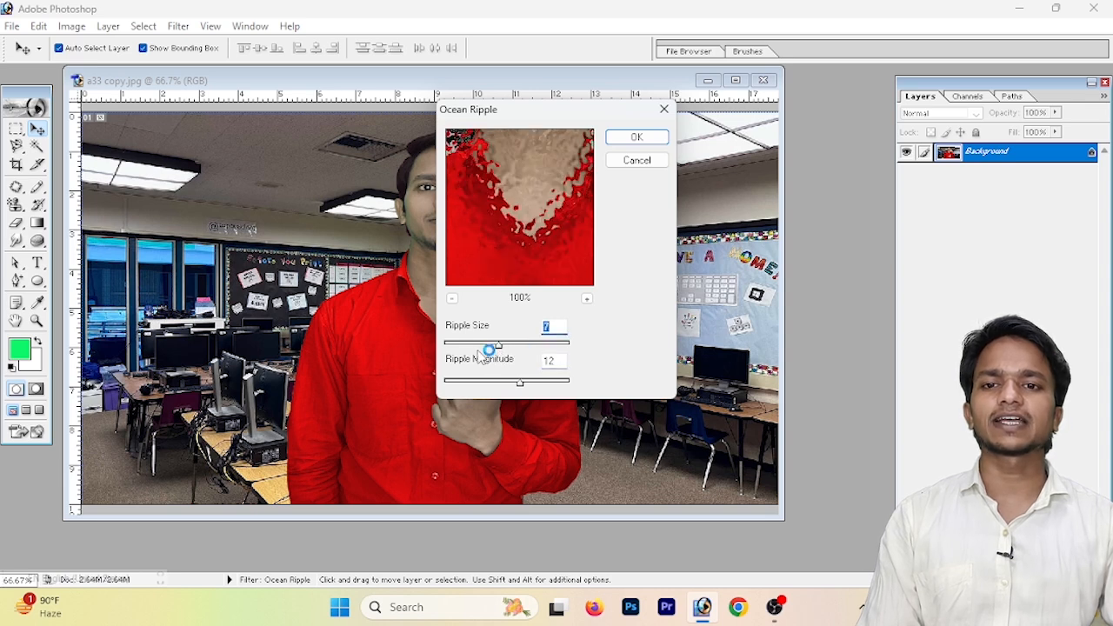
{"action": "left_click_drag", "start_coordinate": [547, 347], "coordinate": [544, 347]}
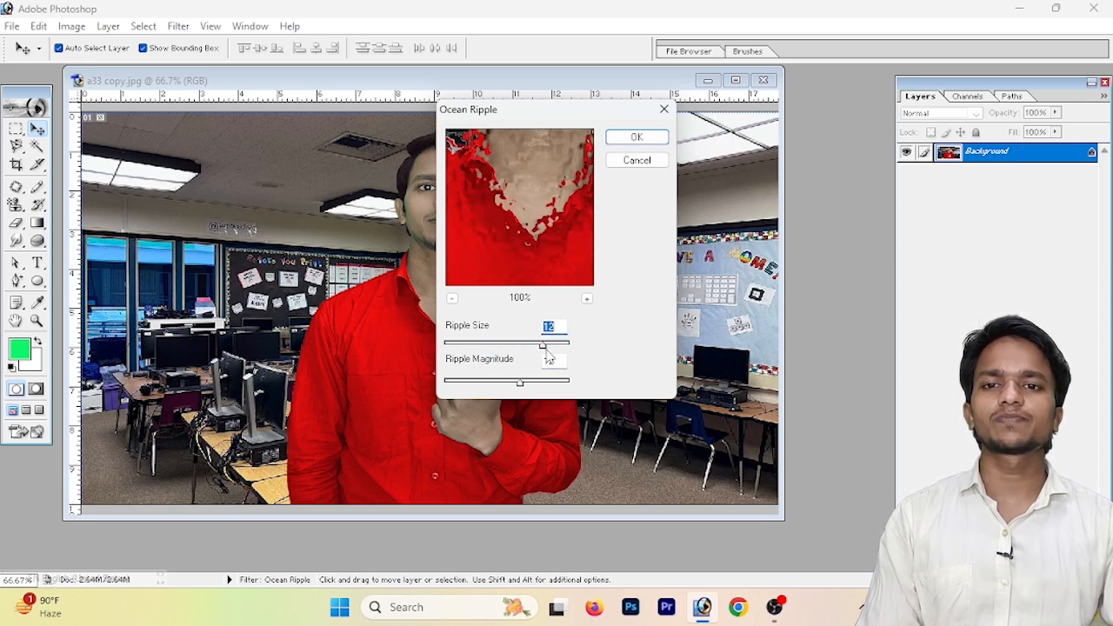
{"action": "left_click_drag", "start_coordinate": [528, 346], "coordinate": [456, 346]}
{"action": "left_click", "coordinate": [451, 299]}
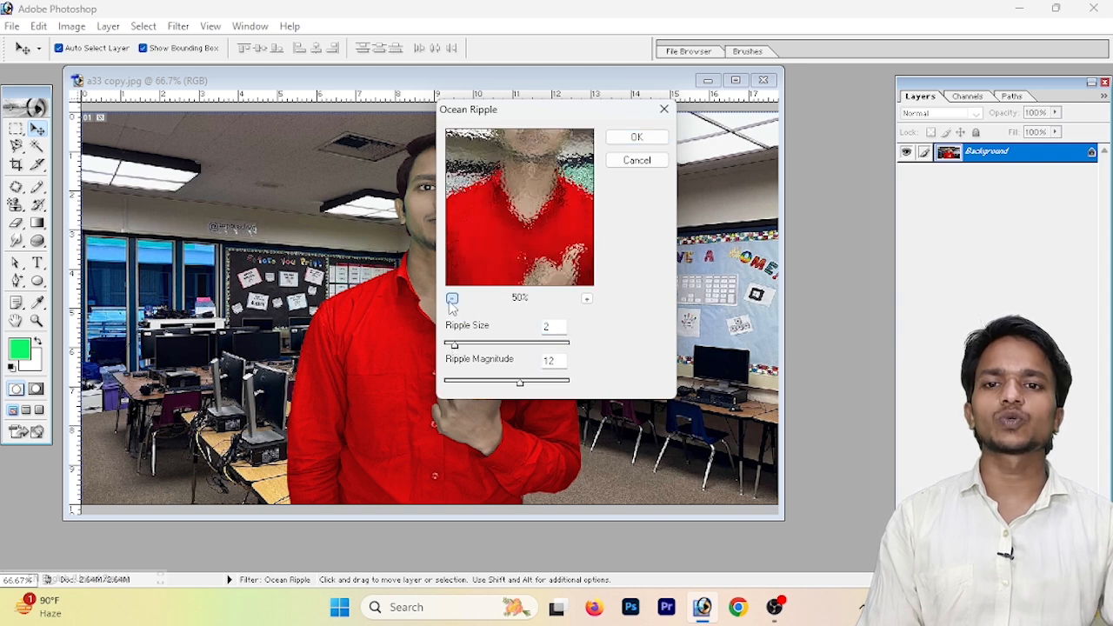
{"action": "left_click_drag", "start_coordinate": [454, 346], "coordinate": [560, 346]}
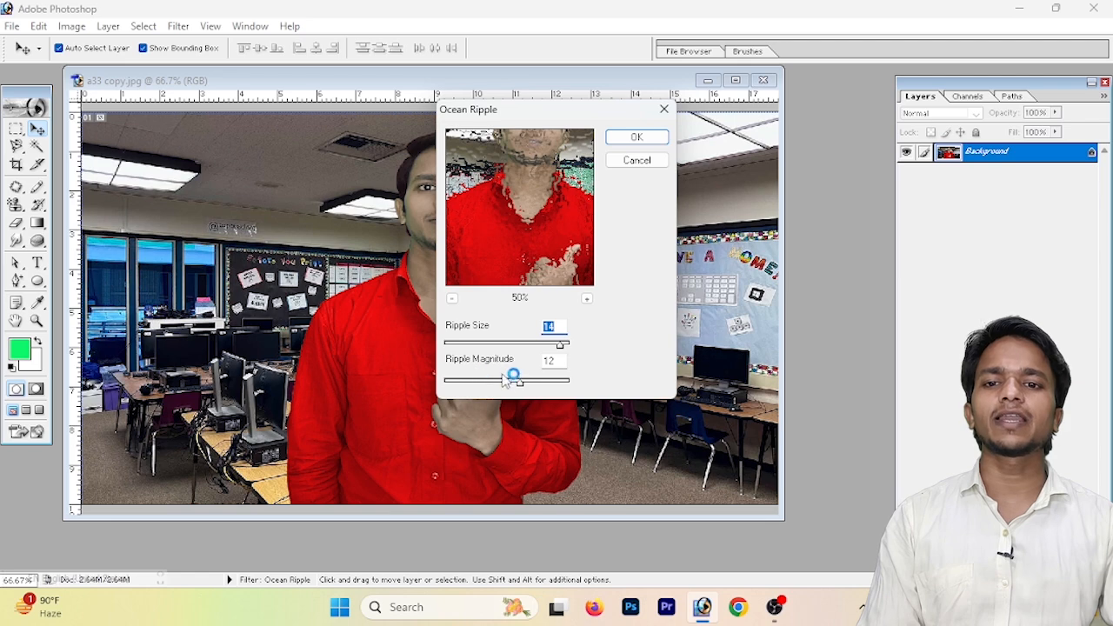
{"action": "left_click_drag", "start_coordinate": [514, 389], "coordinate": [481, 388]}
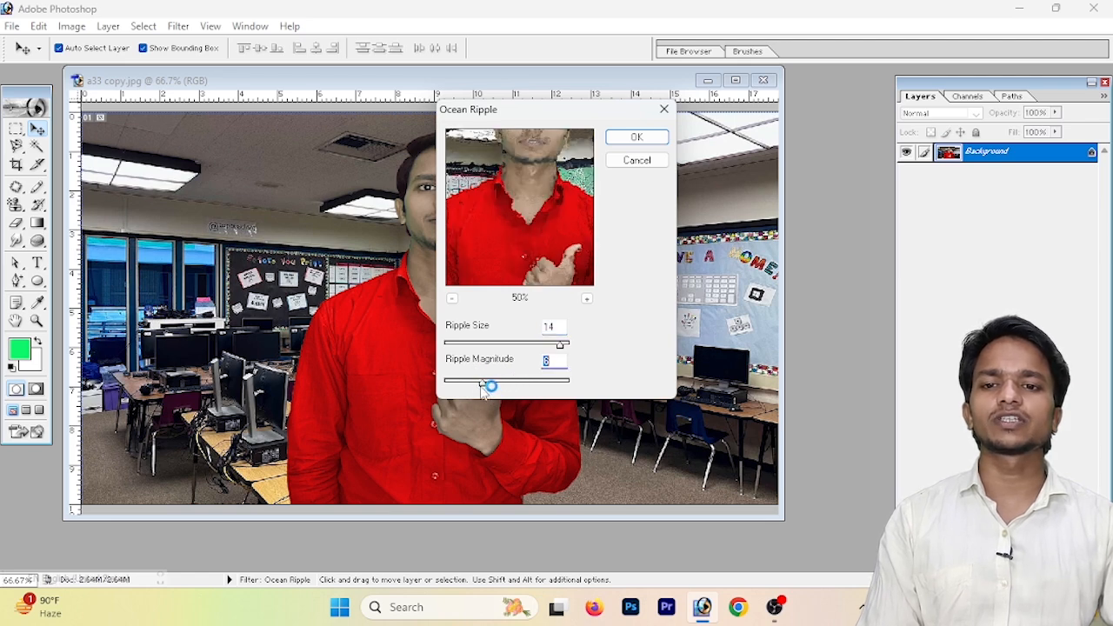
{"action": "left_click", "coordinate": [636, 137]}
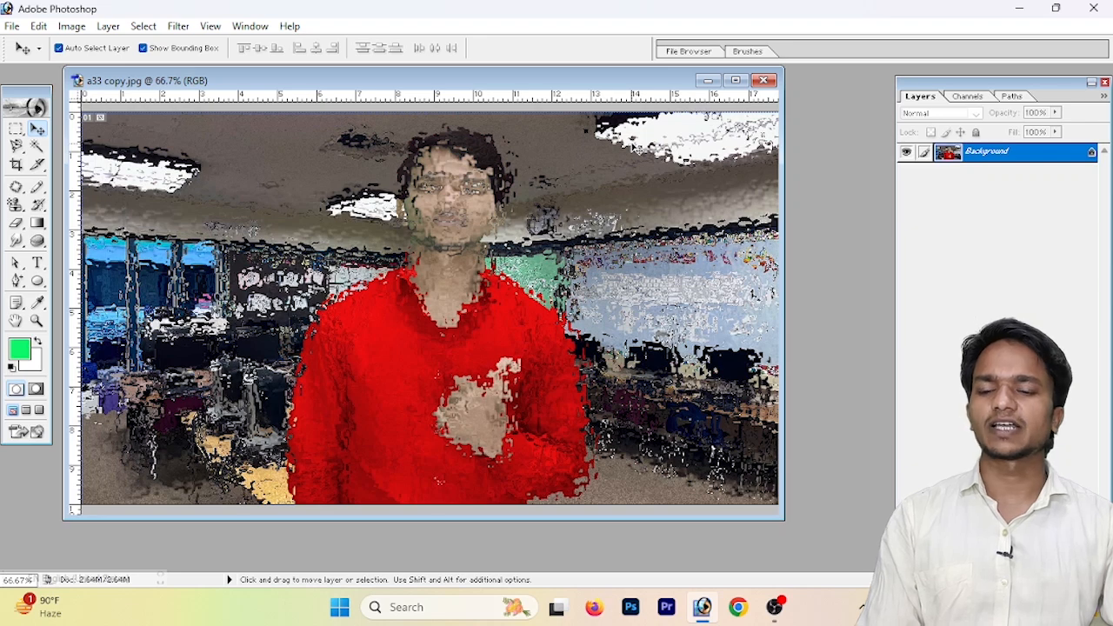
{"action": "key", "text": "ctrl+z"}
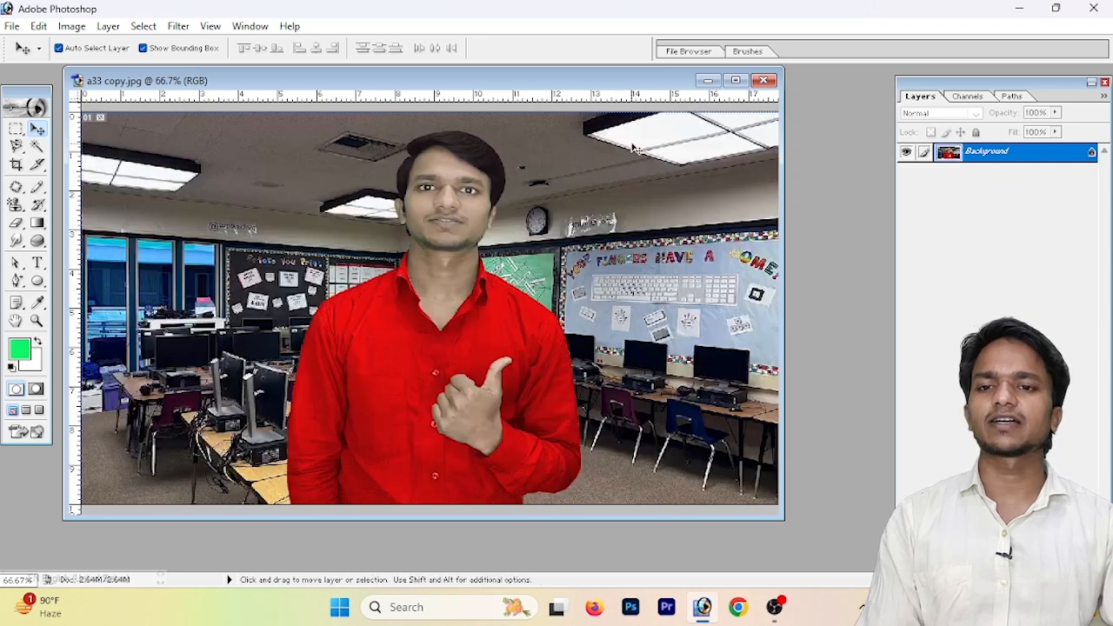
{"action": "left_click", "coordinate": [175, 28]}
{"action": "mouse_move", "coordinate": [280, 189]}
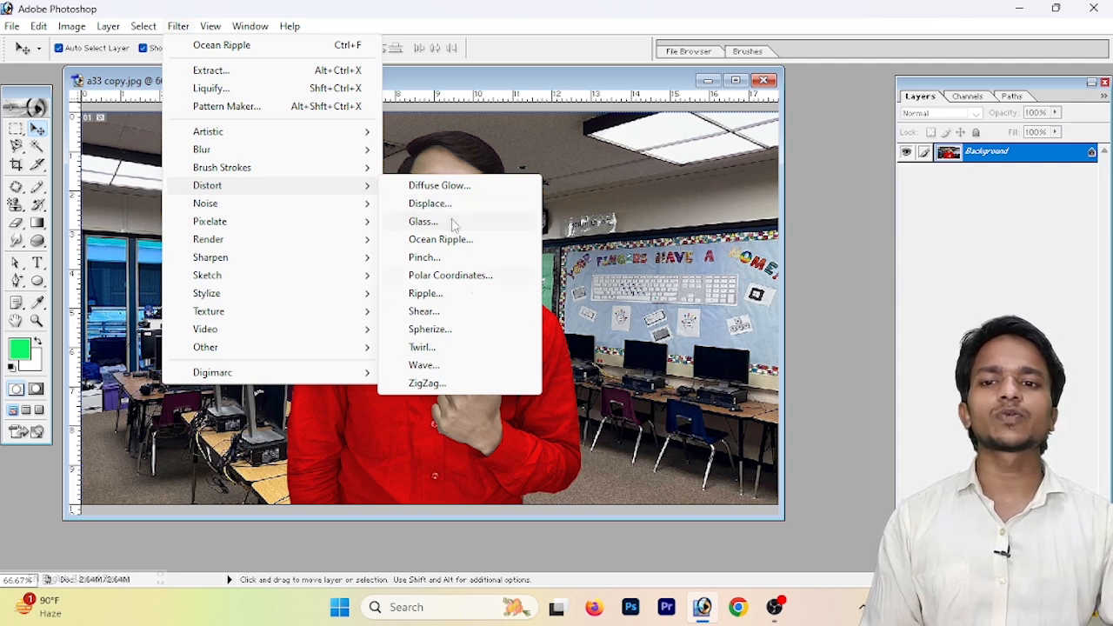
{"action": "left_click", "coordinate": [475, 311]}
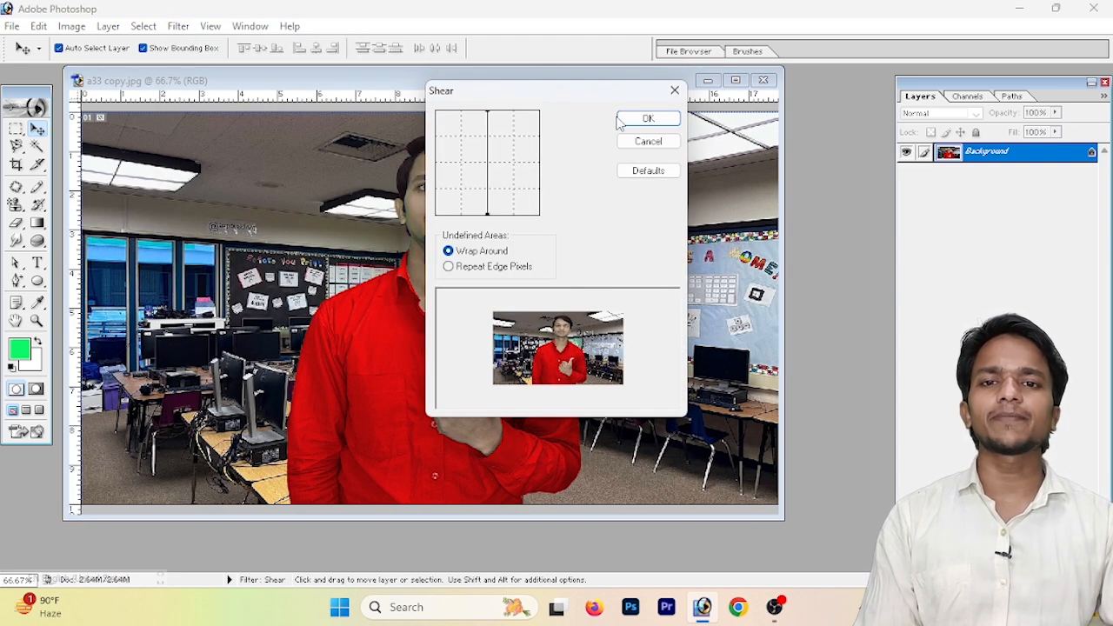
{"action": "left_click", "coordinate": [647, 143]}
Try the Pinch filter on the photo with an amount of 79%, and undo it.
{"action": "left_click", "coordinate": [179, 26]}
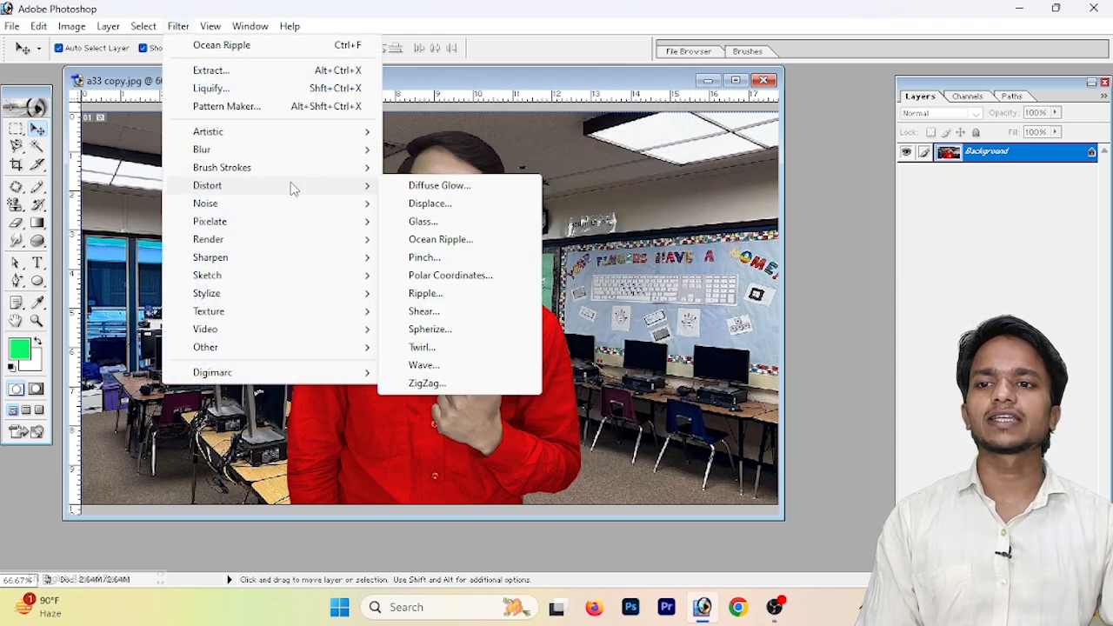
{"action": "left_click", "coordinate": [451, 259]}
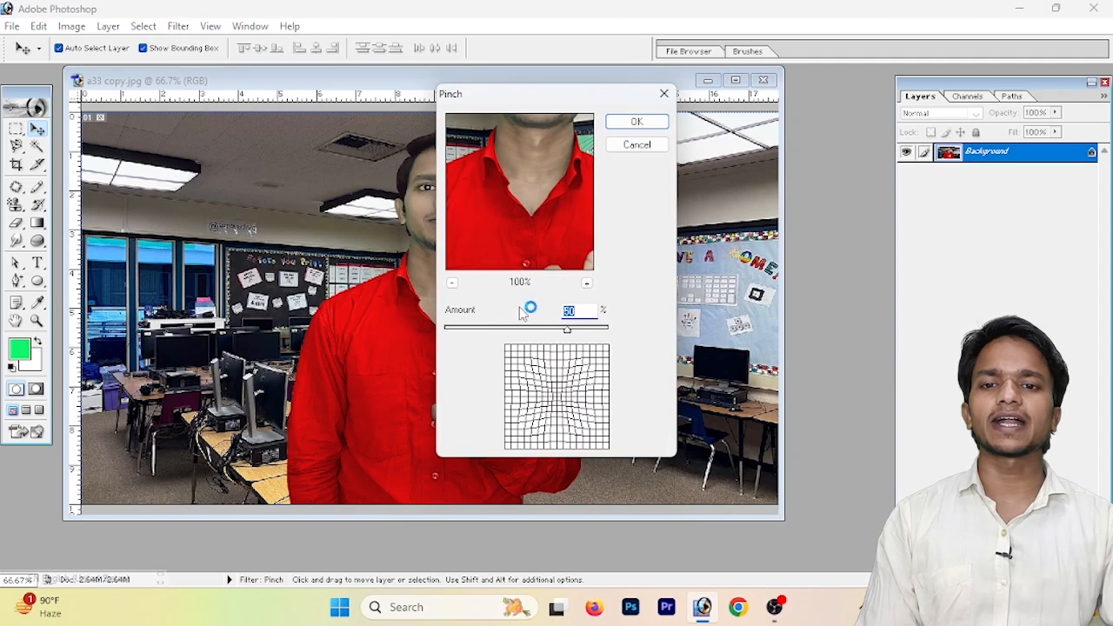
{"action": "left_click_drag", "start_coordinate": [569, 332], "coordinate": [596, 335]}
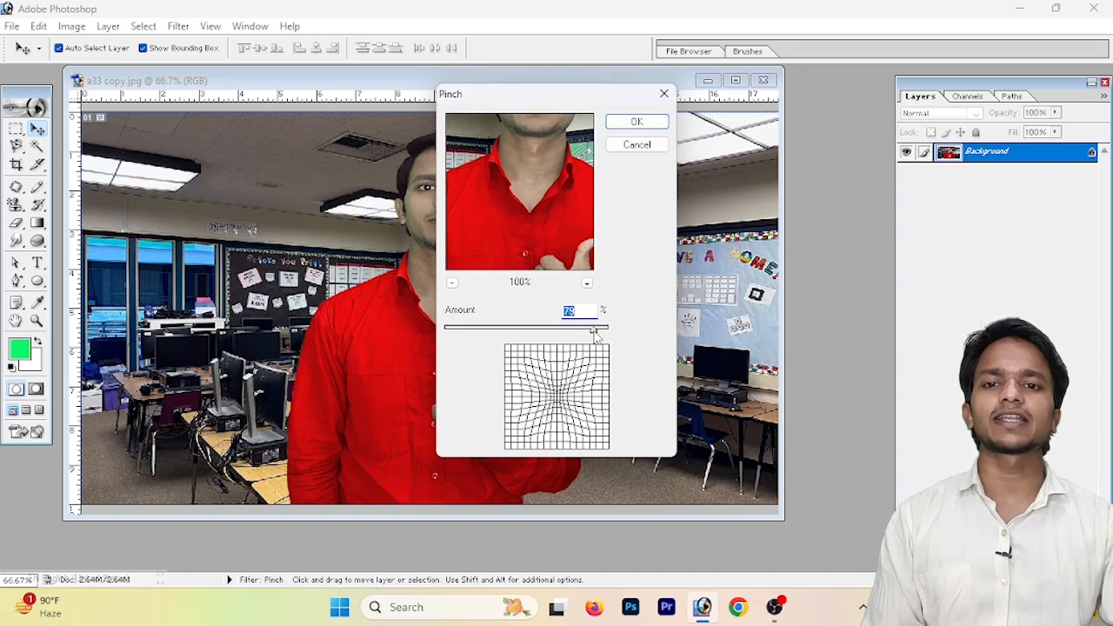
{"action": "left_click", "coordinate": [617, 121]}
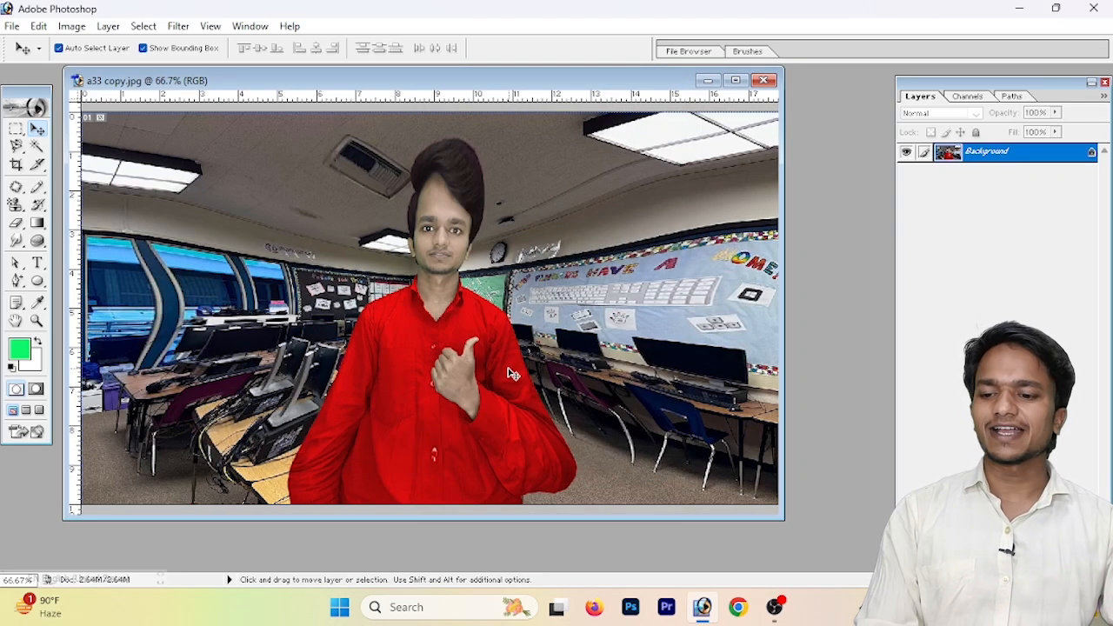
{"action": "key", "text": "ctrl+z"}
Preview the whole photo in the Polar Coordinates filter with the Polar to Rectangular option.
{"action": "left_click", "coordinate": [211, 26]}
{"action": "mouse_move", "coordinate": [178, 26]}
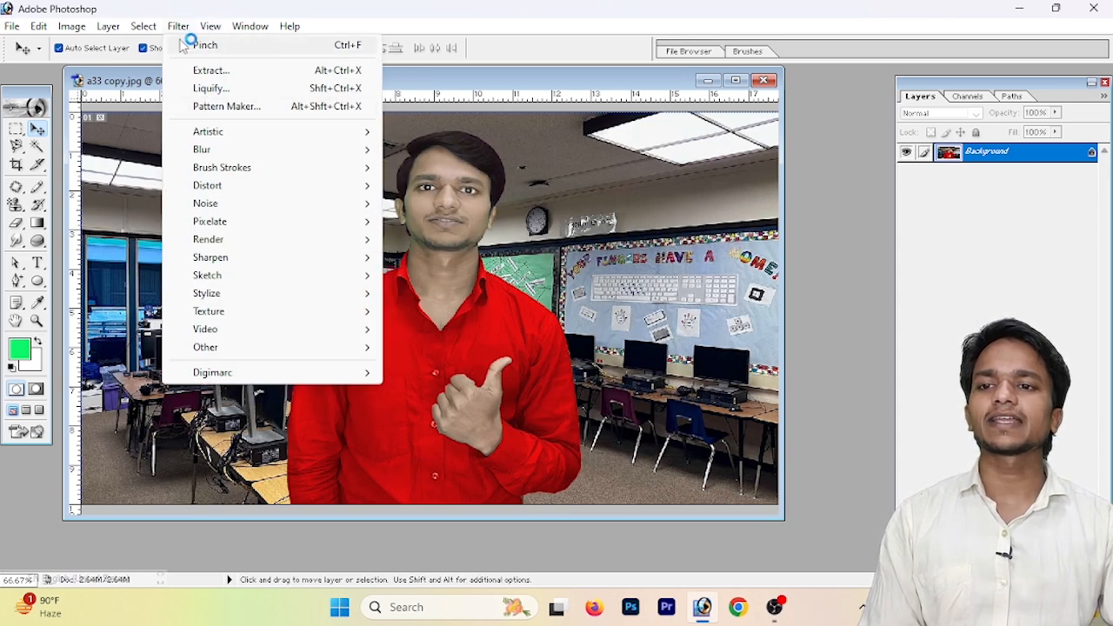
{"action": "mouse_move", "coordinate": [246, 189]}
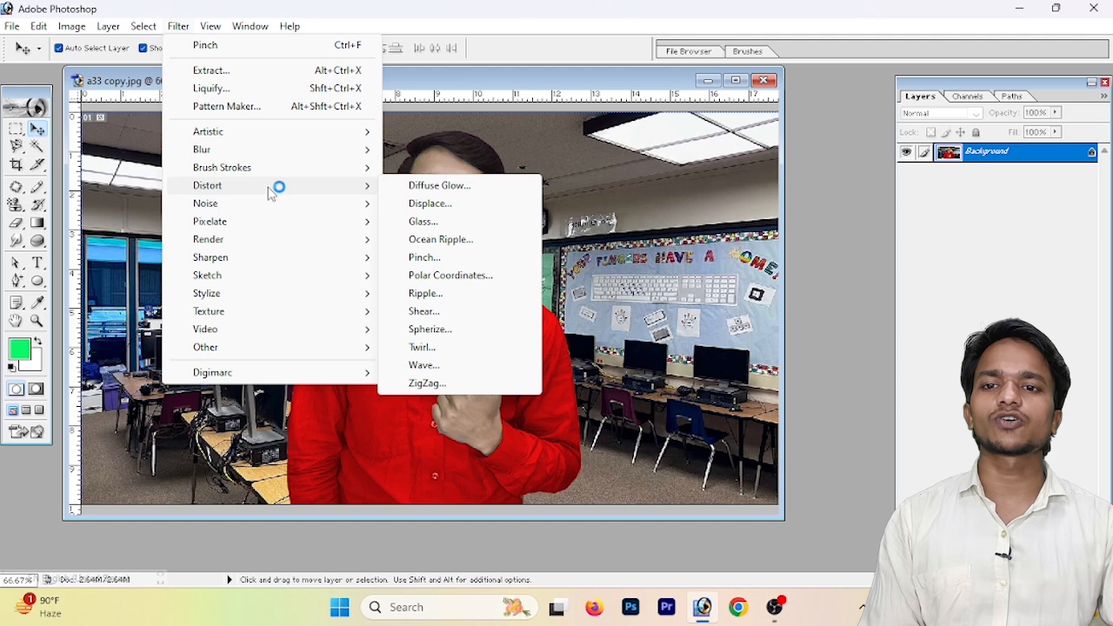
{"action": "left_click", "coordinate": [484, 278]}
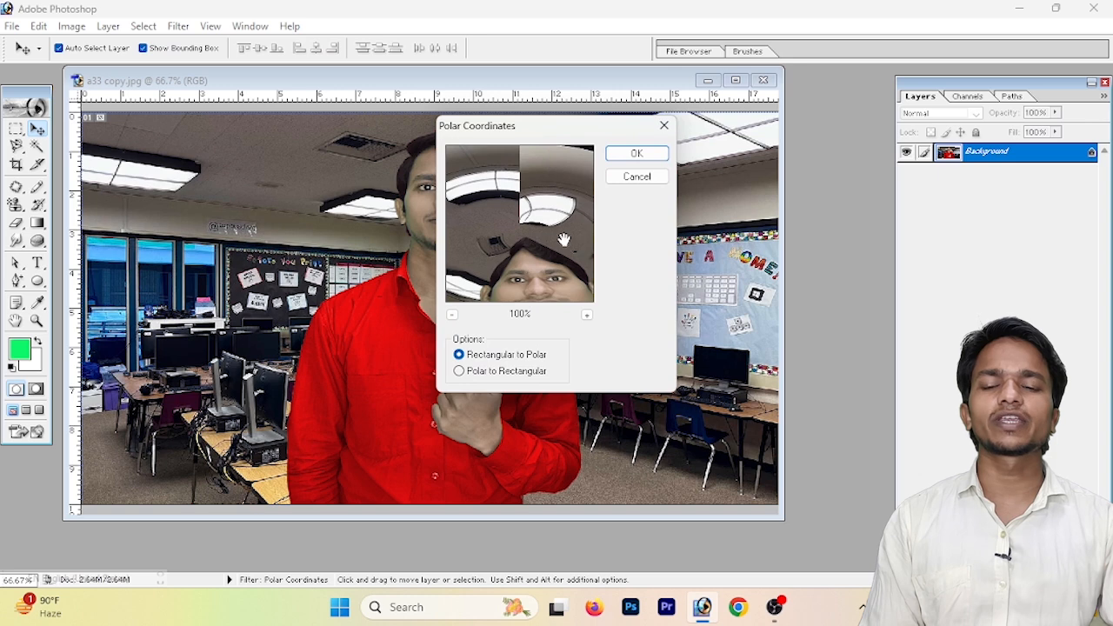
{"action": "left_click", "coordinate": [459, 371]}
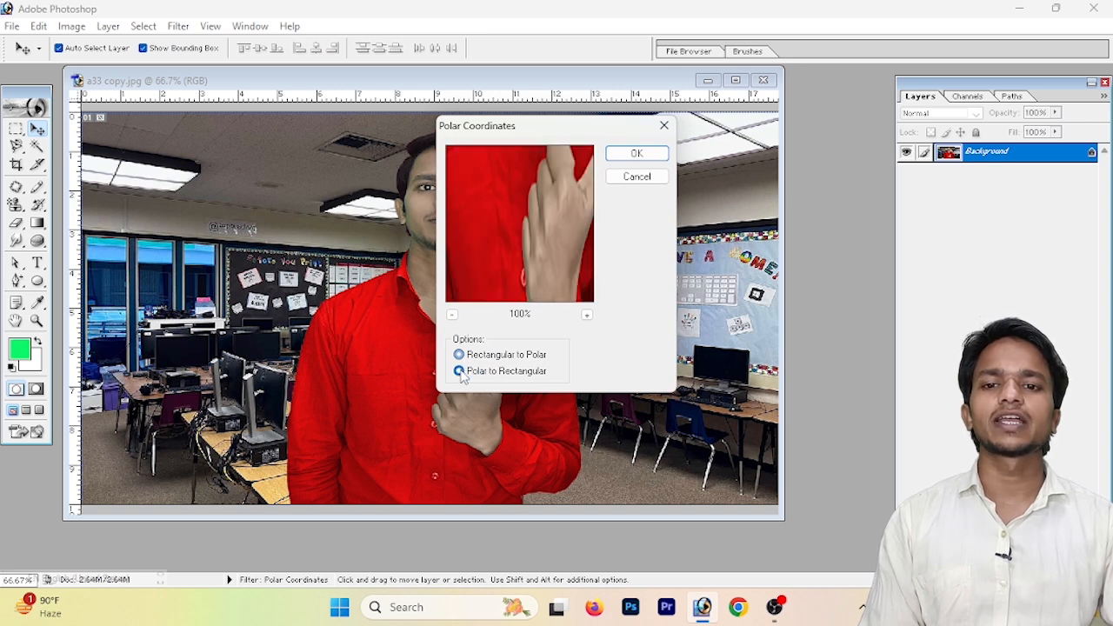
{"action": "left_click", "coordinate": [452, 314]}
{"action": "left_click", "coordinate": [452, 315]}
{"action": "left_click", "coordinate": [452, 315]}
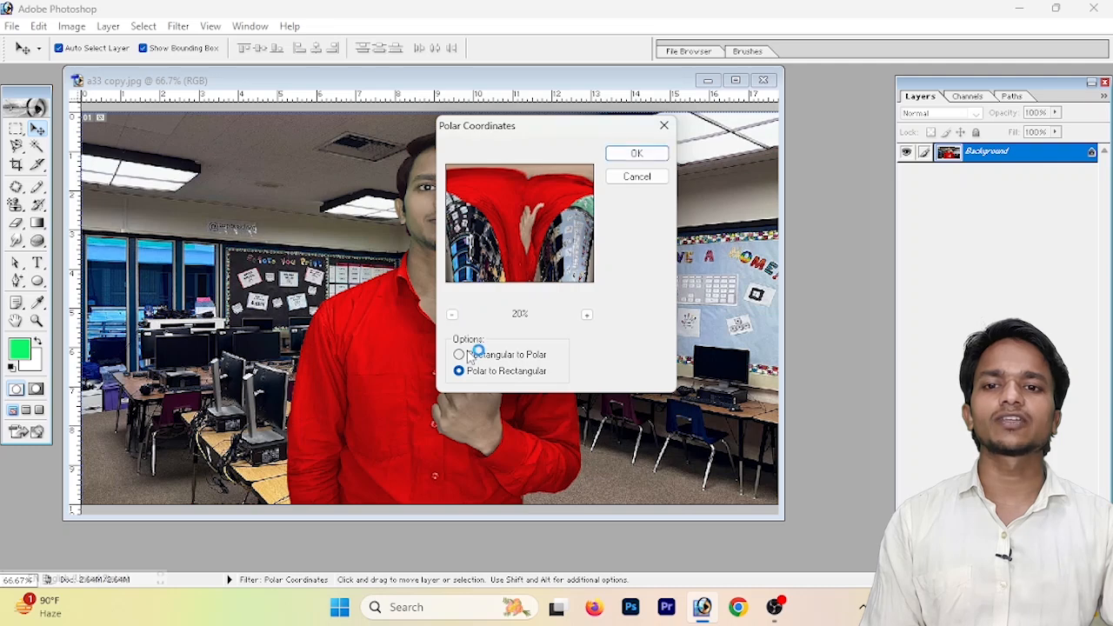
Try Polar Coordinates on the photo with Rectangular to Polar conversion, and undo the distortion.
{"action": "left_click", "coordinate": [459, 355]}
{"action": "left_click", "coordinate": [636, 154]}
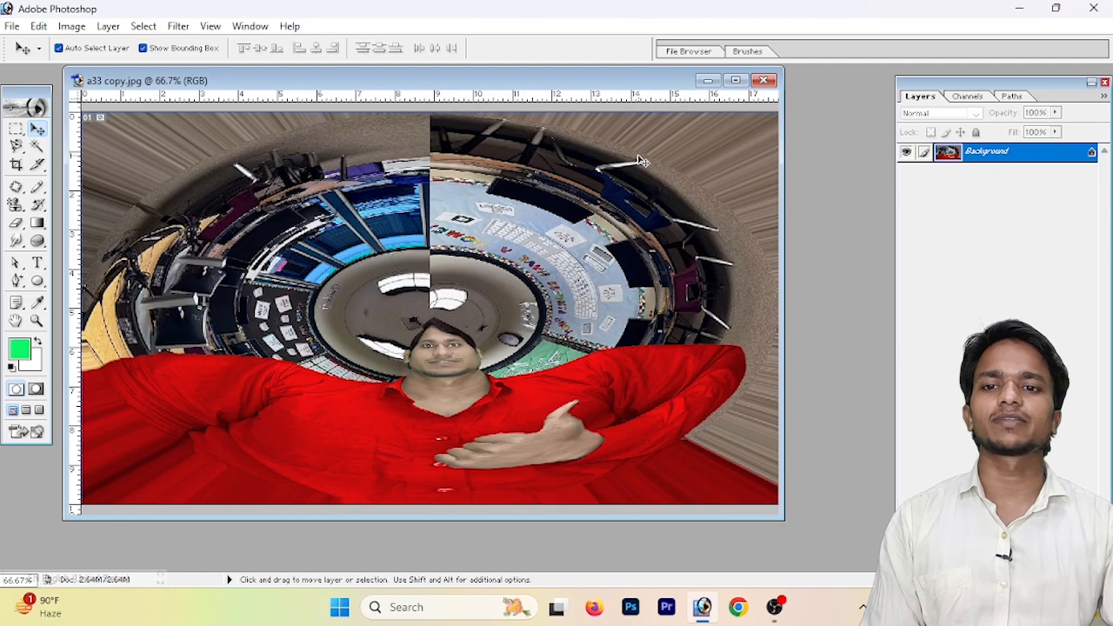
{"action": "key", "text": "ctrl+z"}
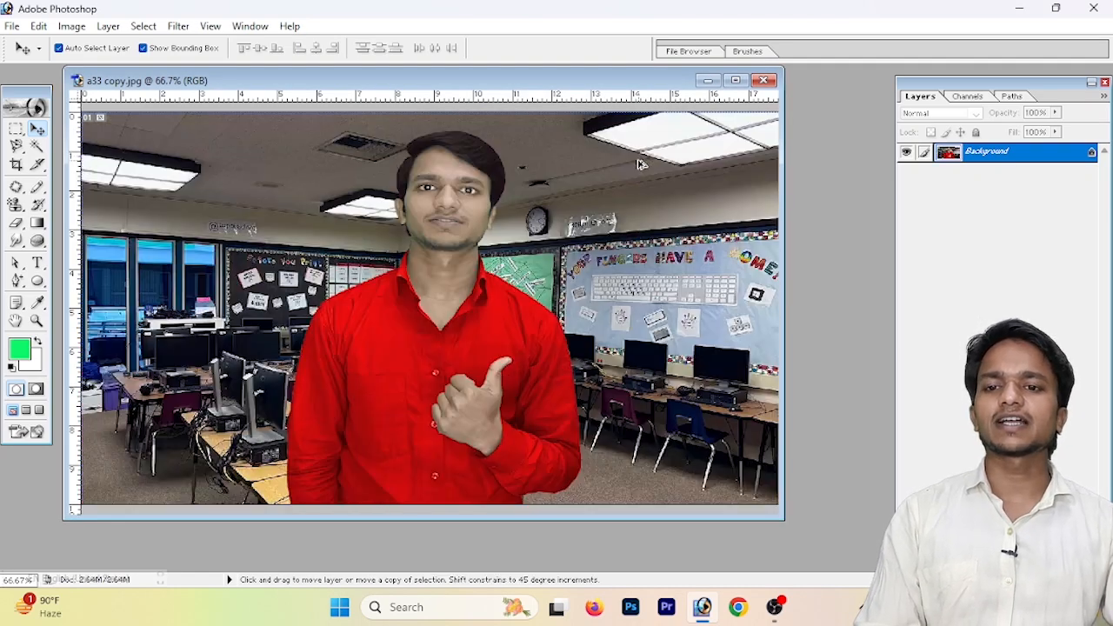
Try the Ripple filter on the photo with an amount of -45% and the Small size.
{"action": "left_click", "coordinate": [182, 27]}
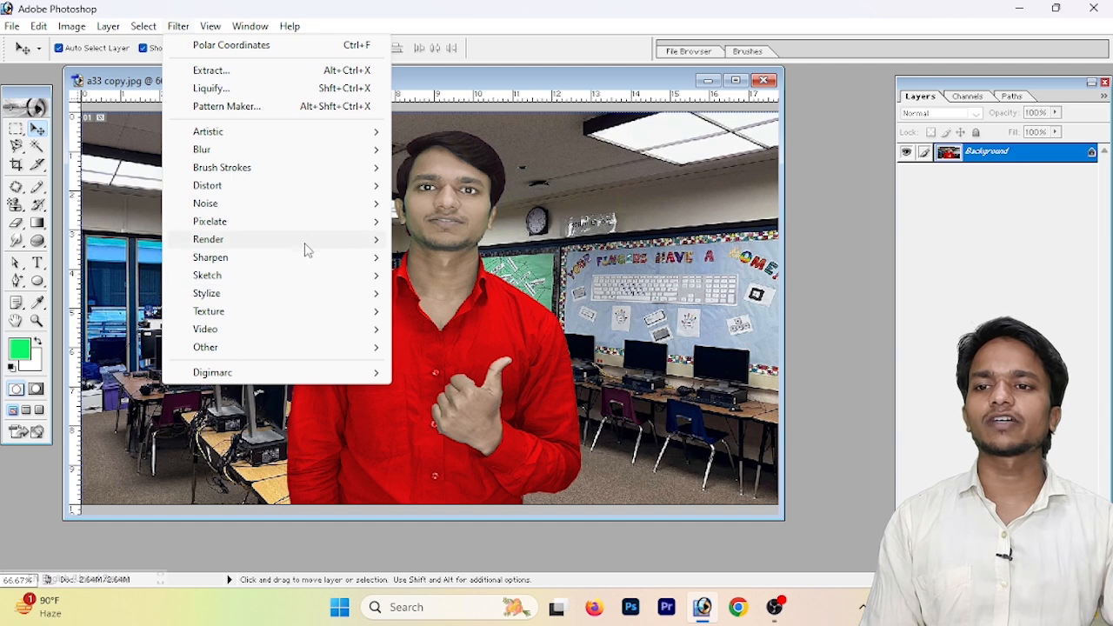
{"action": "mouse_move", "coordinate": [374, 191]}
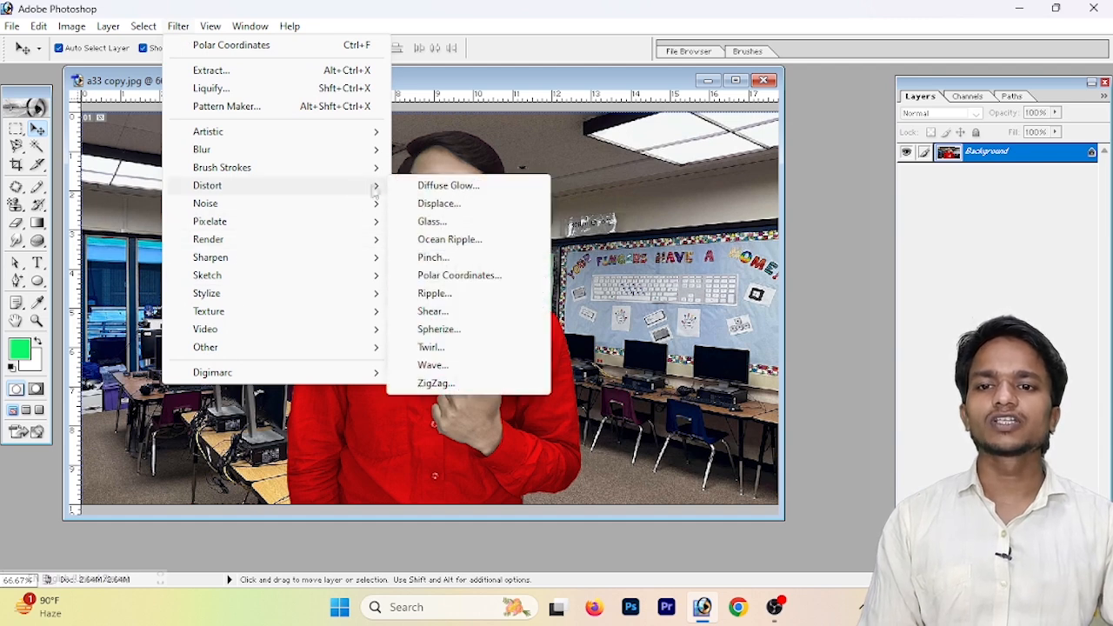
{"action": "left_click", "coordinate": [483, 295]}
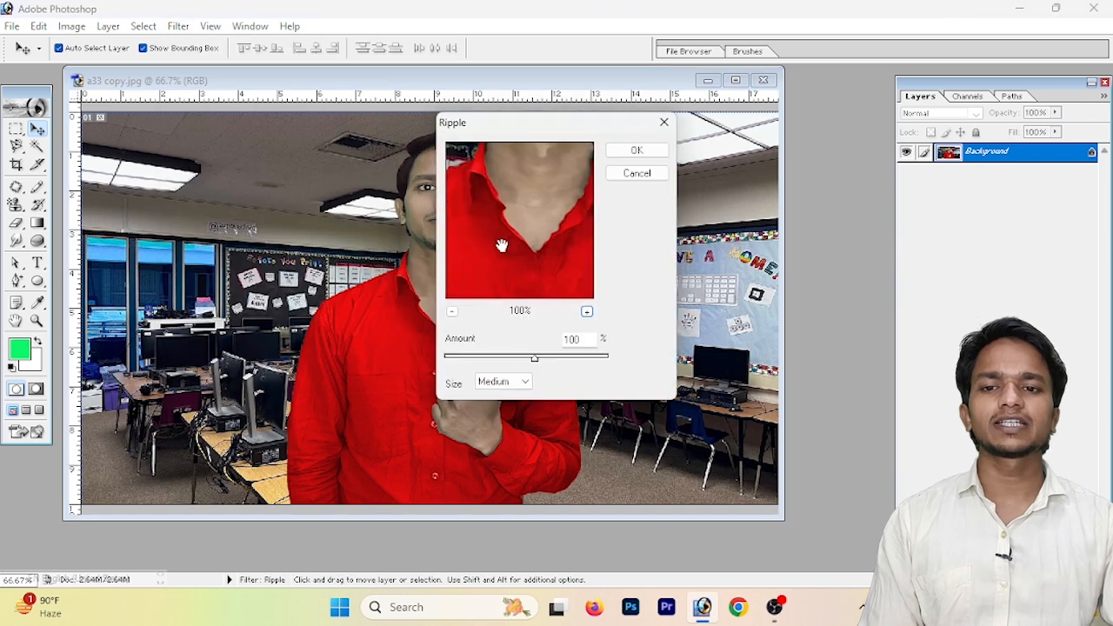
{"action": "mouse_move", "coordinate": [508, 360]}
{"action": "left_mouse_down"}
{"action": "mouse_move", "coordinate": [557, 355]}
{"action": "mouse_move", "coordinate": [522, 364]}
{"action": "left_mouse_up"}
{"action": "left_click", "coordinate": [519, 382]}
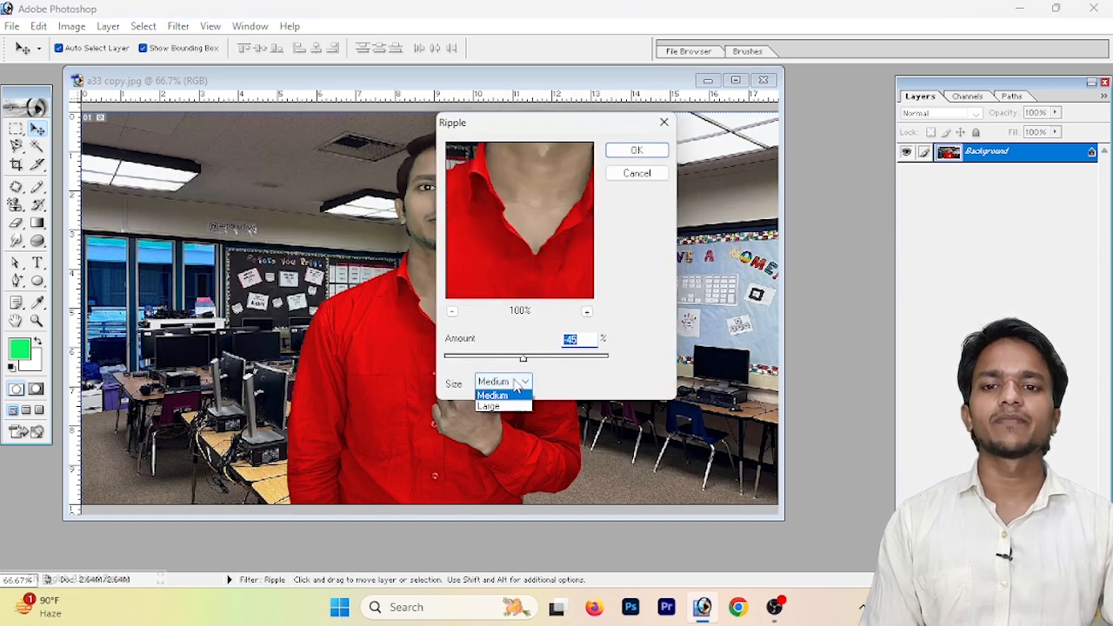
{"action": "left_click", "coordinate": [520, 391]}
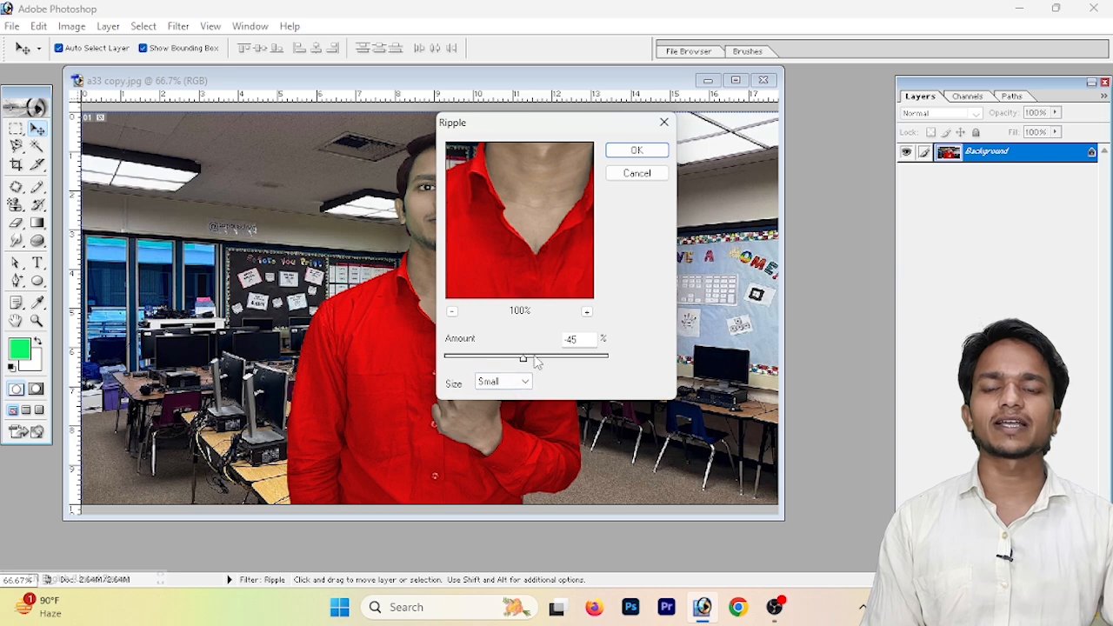
{"action": "left_click", "coordinate": [628, 152]}
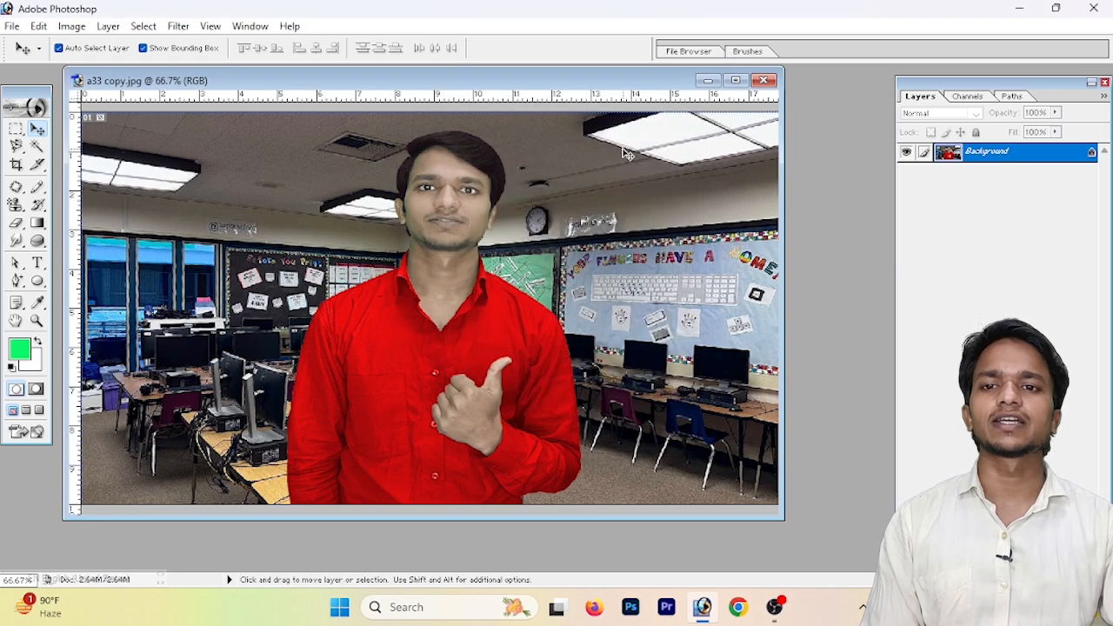
Try the Spherize filter on the photo with an amount of 43% in Normal mode, and undo it.
{"action": "left_click", "coordinate": [178, 26]}
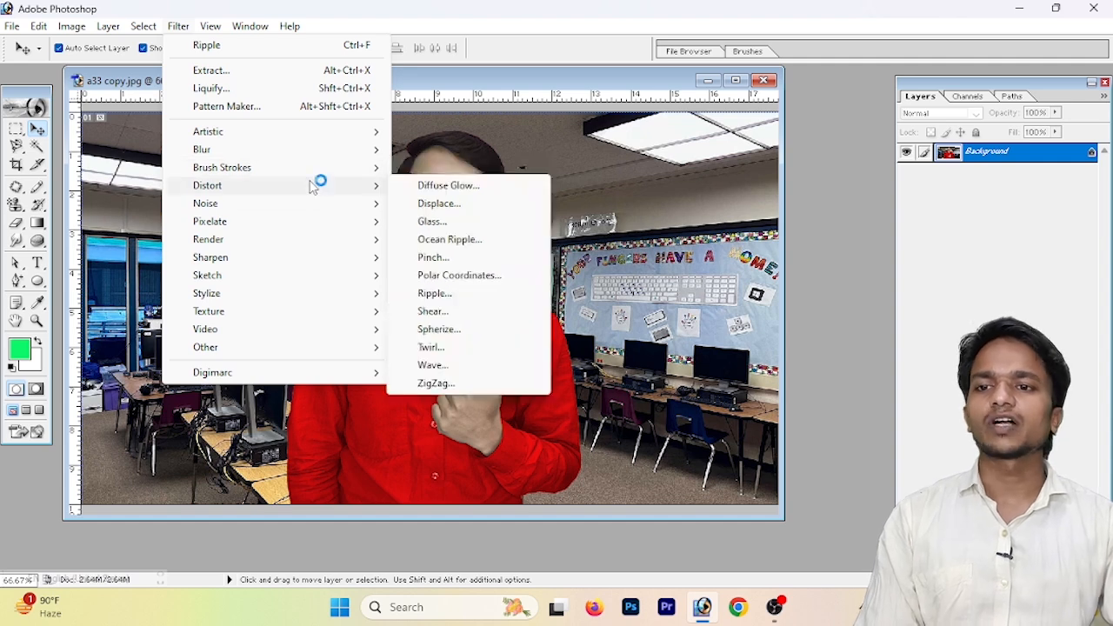
{"action": "mouse_move", "coordinate": [347, 191]}
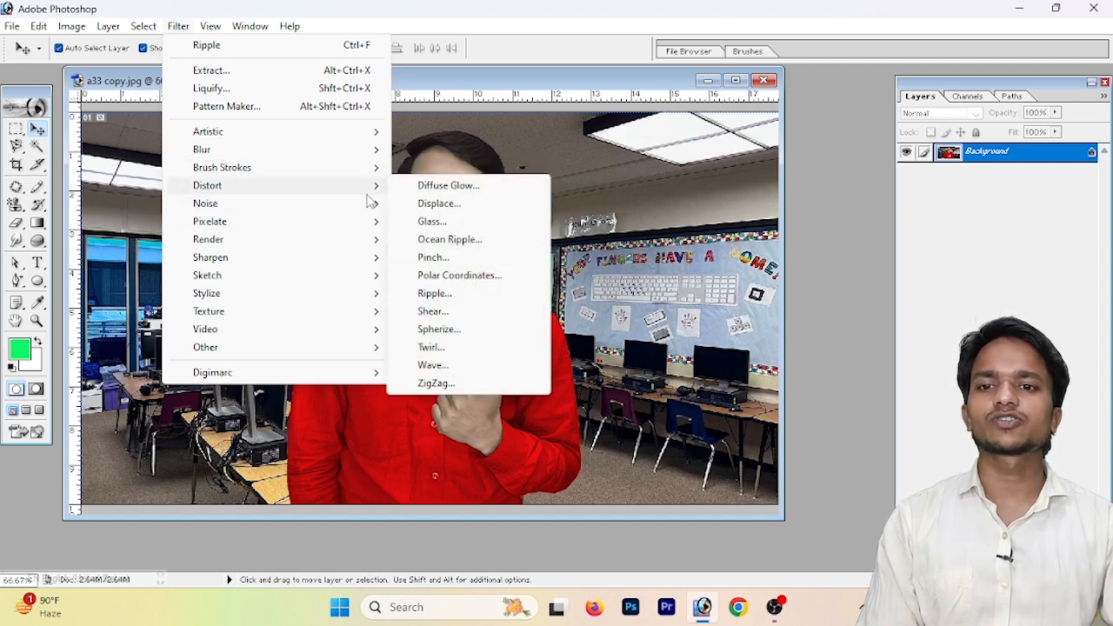
{"action": "left_click", "coordinate": [482, 328]}
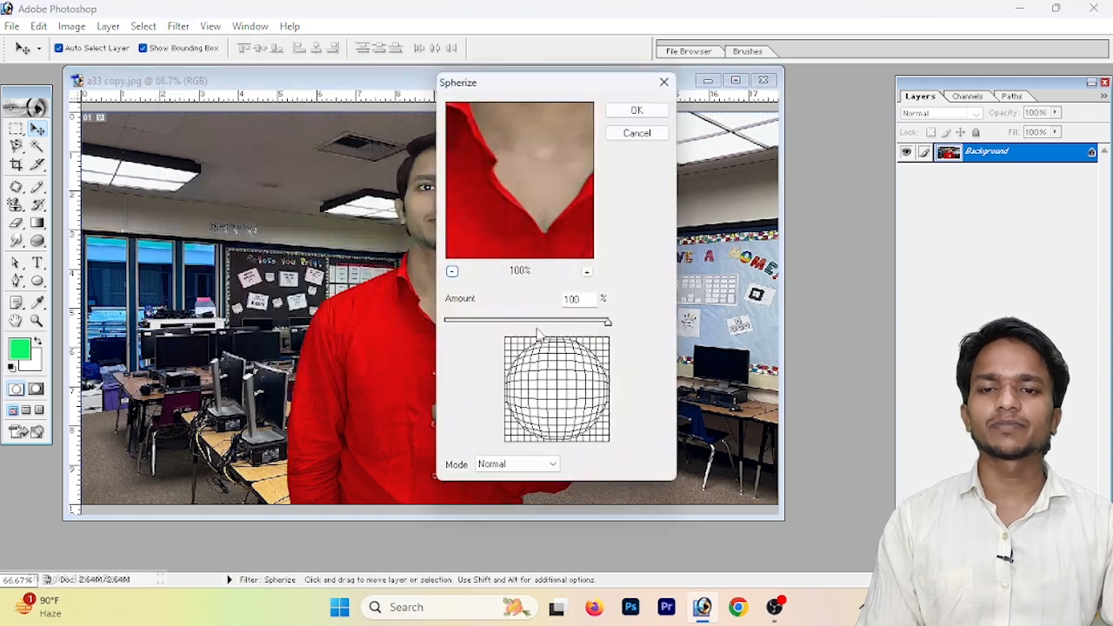
{"action": "left_click_drag", "start_coordinate": [595, 327], "coordinate": [558, 330]}
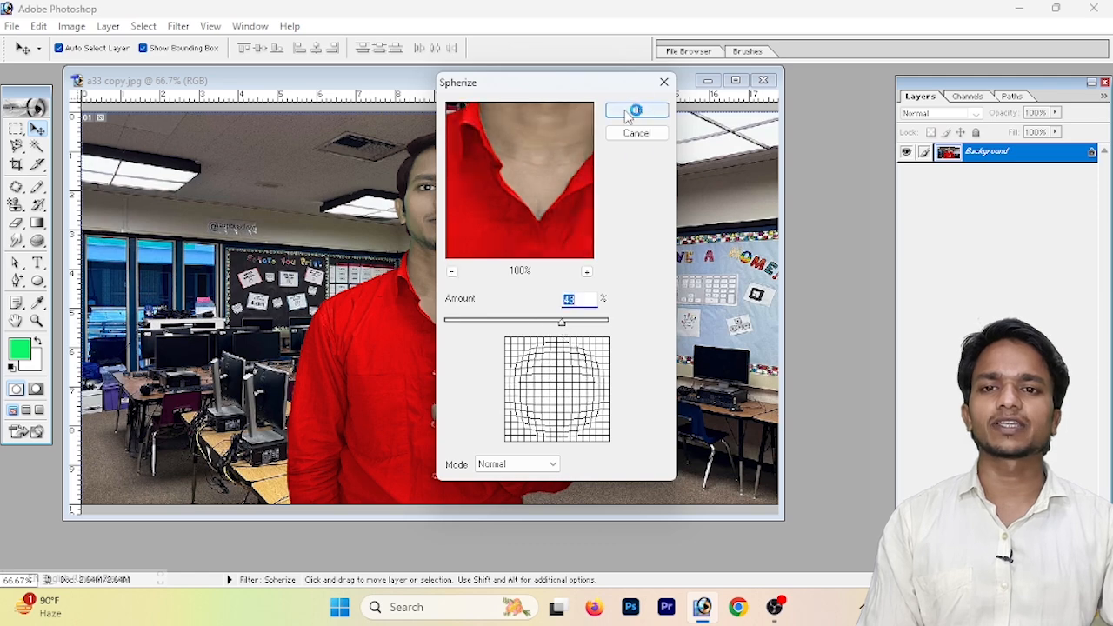
{"action": "left_click", "coordinate": [636, 110]}
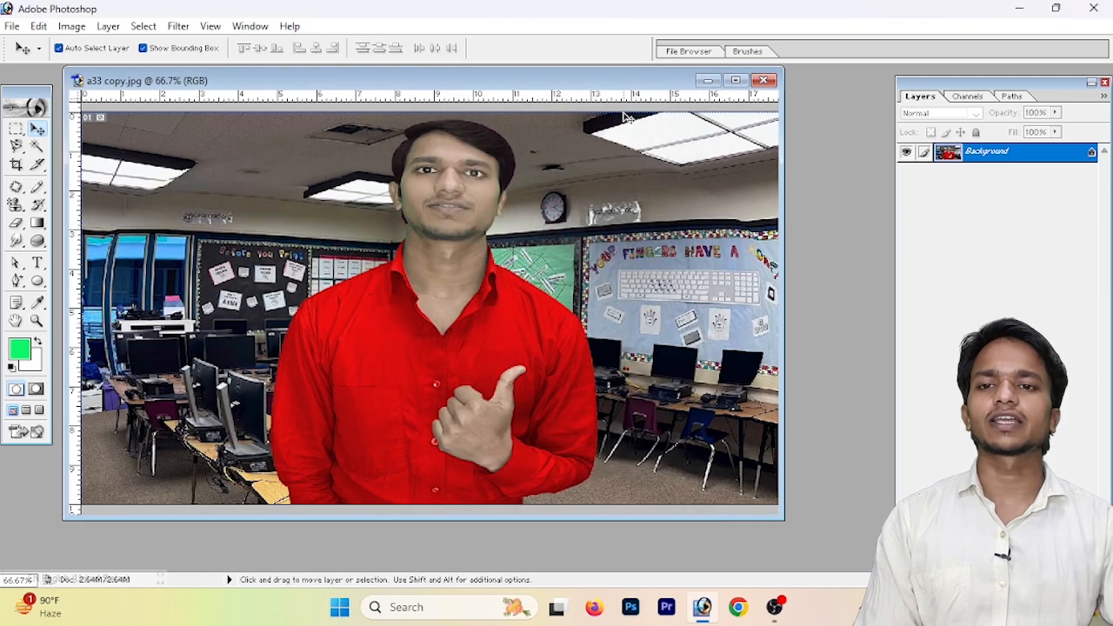
{"action": "key", "text": "ctrl+z"}
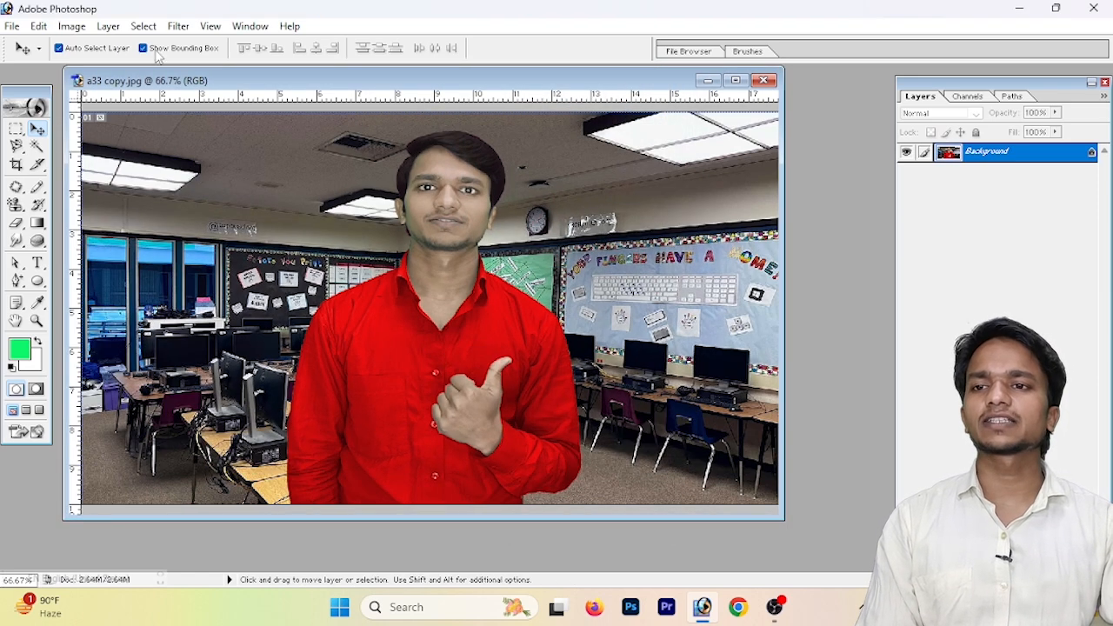
Try the Twirl filter on the photo with an angle of 266°, and undo it.
{"action": "left_click", "coordinate": [179, 26]}
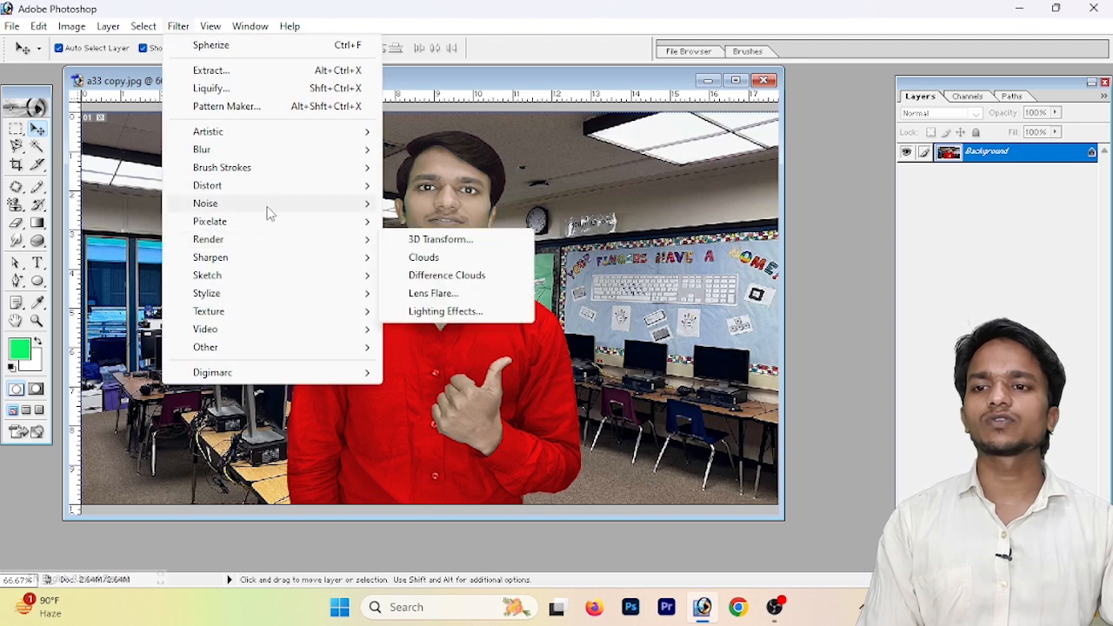
{"action": "mouse_move", "coordinate": [269, 212]}
{"action": "mouse_move", "coordinate": [293, 190]}
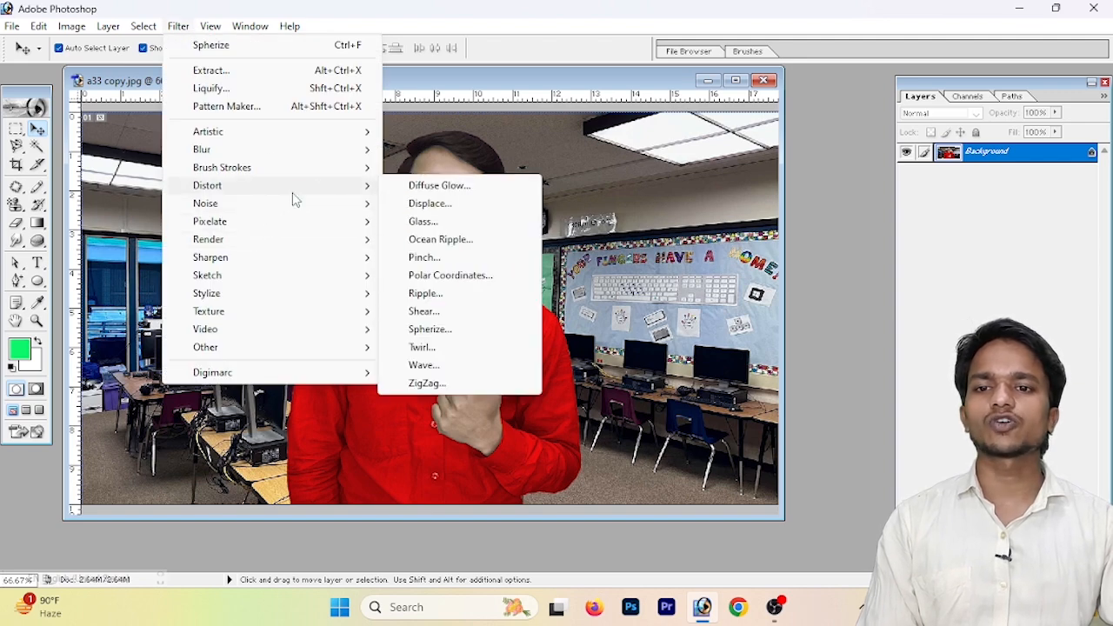
{"action": "left_click", "coordinate": [490, 355]}
{"action": "mouse_move", "coordinate": [541, 332]}
{"action": "left_mouse_down"}
{"action": "mouse_move", "coordinate": [513, 336]}
{"action": "mouse_move", "coordinate": [548, 334]}
{"action": "left_mouse_up"}
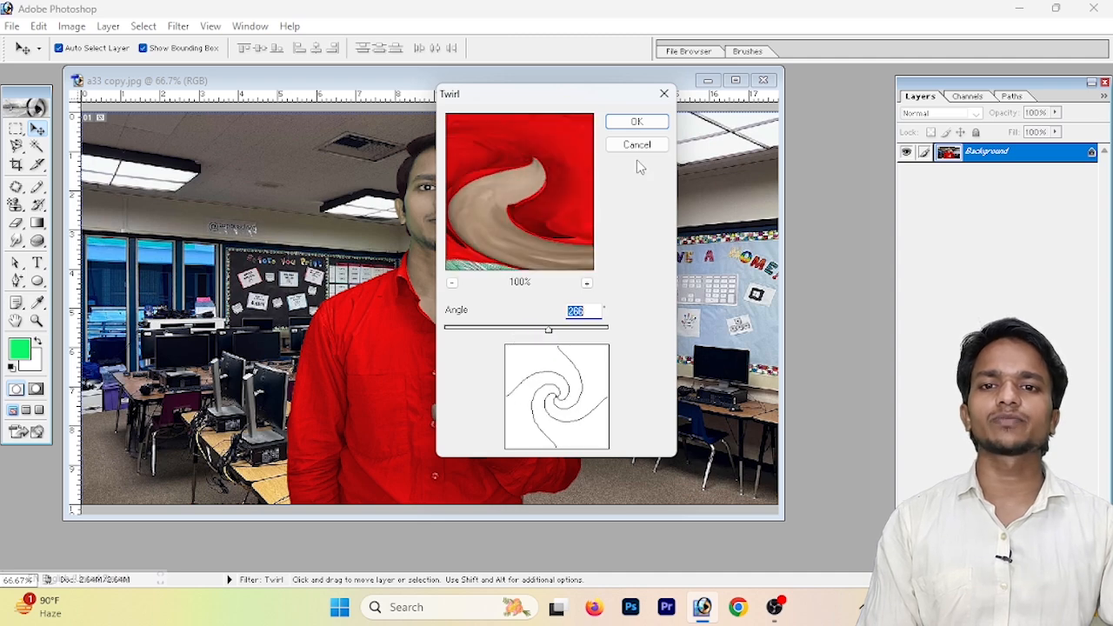
{"action": "left_click", "coordinate": [644, 124]}
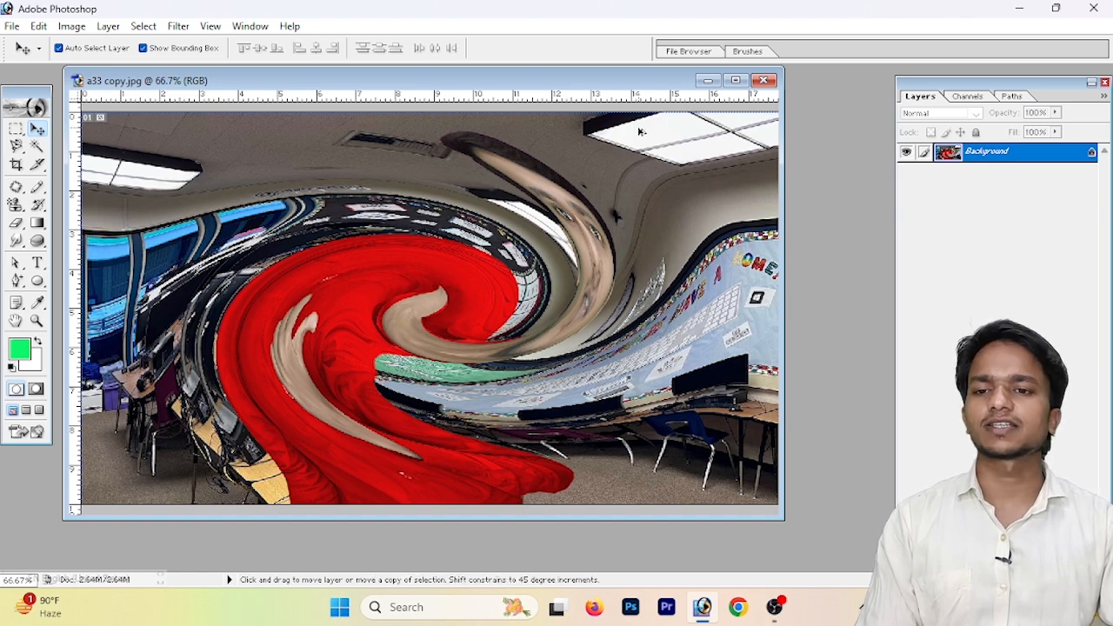
{"action": "key", "text": "ctrl+z"}
Try the Wave filter on the photo with 80 sine generators and a minimum wavelength of 76, and undo it.
{"action": "left_click", "coordinate": [181, 26]}
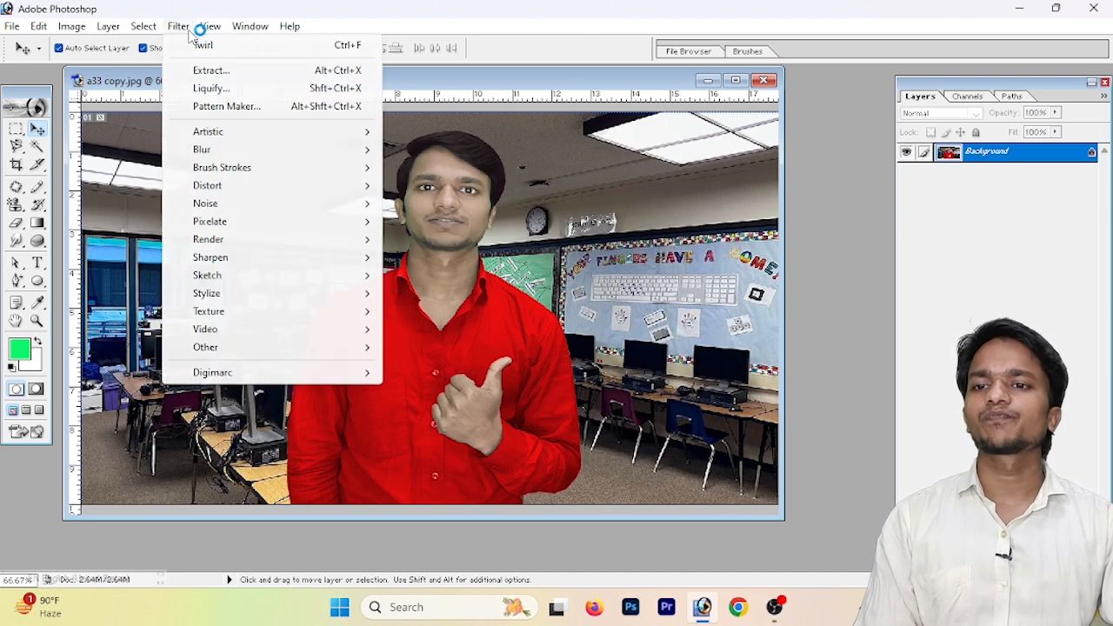
{"action": "mouse_move", "coordinate": [282, 207]}
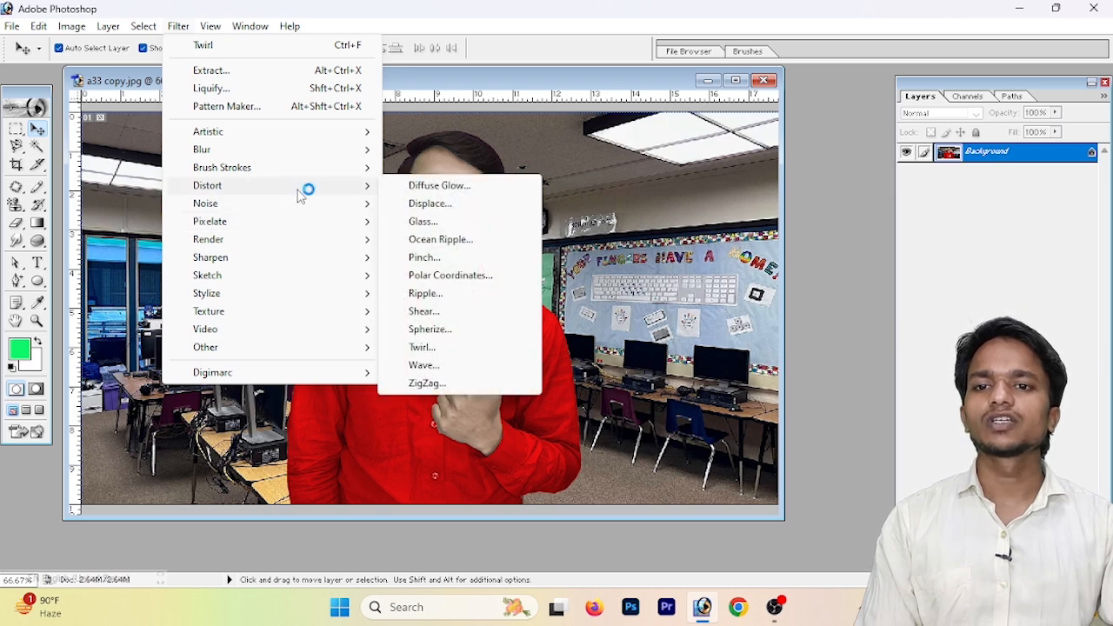
{"action": "left_click", "coordinate": [492, 368]}
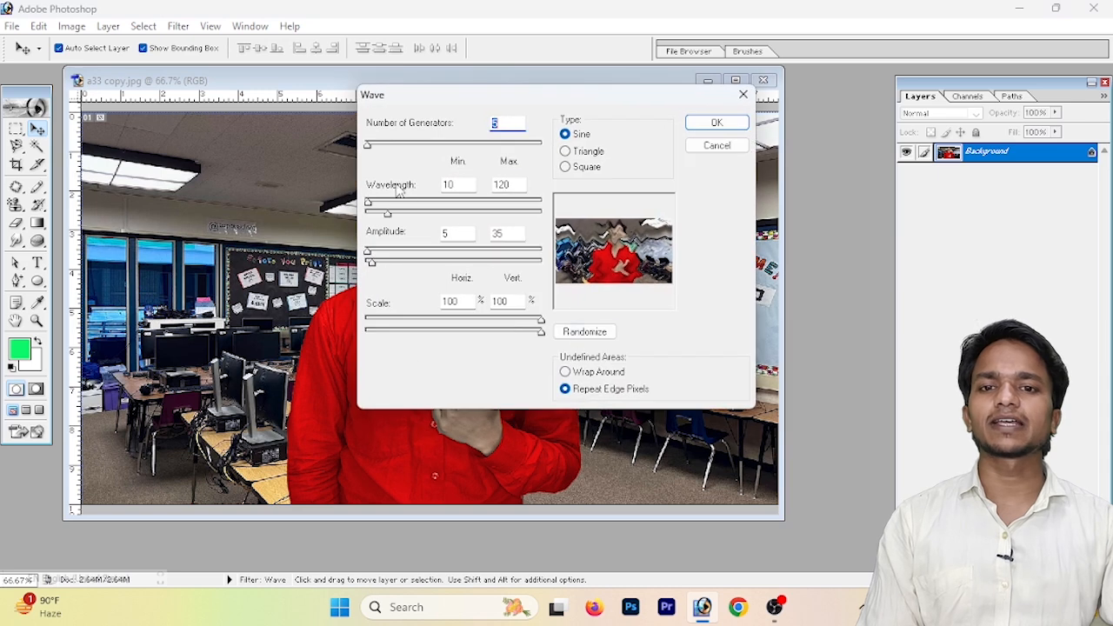
{"action": "left_click_drag", "start_coordinate": [372, 146], "coordinate": [402, 147]}
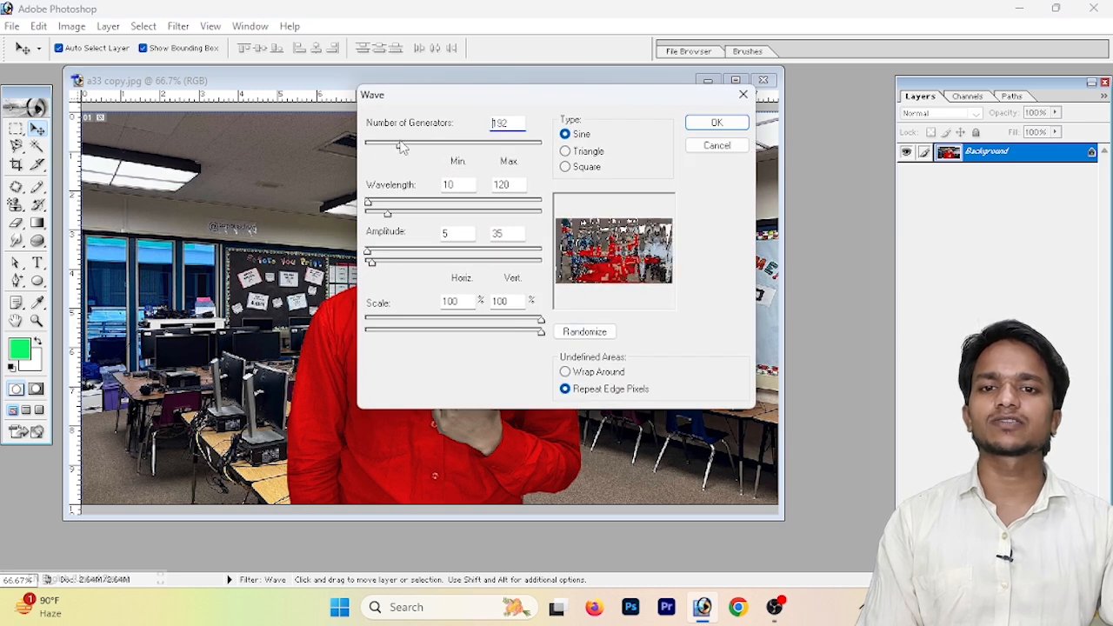
{"action": "mouse_move", "coordinate": [368, 203]}
{"action": "left_mouse_down"}
{"action": "mouse_move", "coordinate": [400, 202]}
{"action": "mouse_move", "coordinate": [379, 205]}
{"action": "left_mouse_up"}
{"action": "left_click_drag", "start_coordinate": [383, 146], "coordinate": [379, 146]}
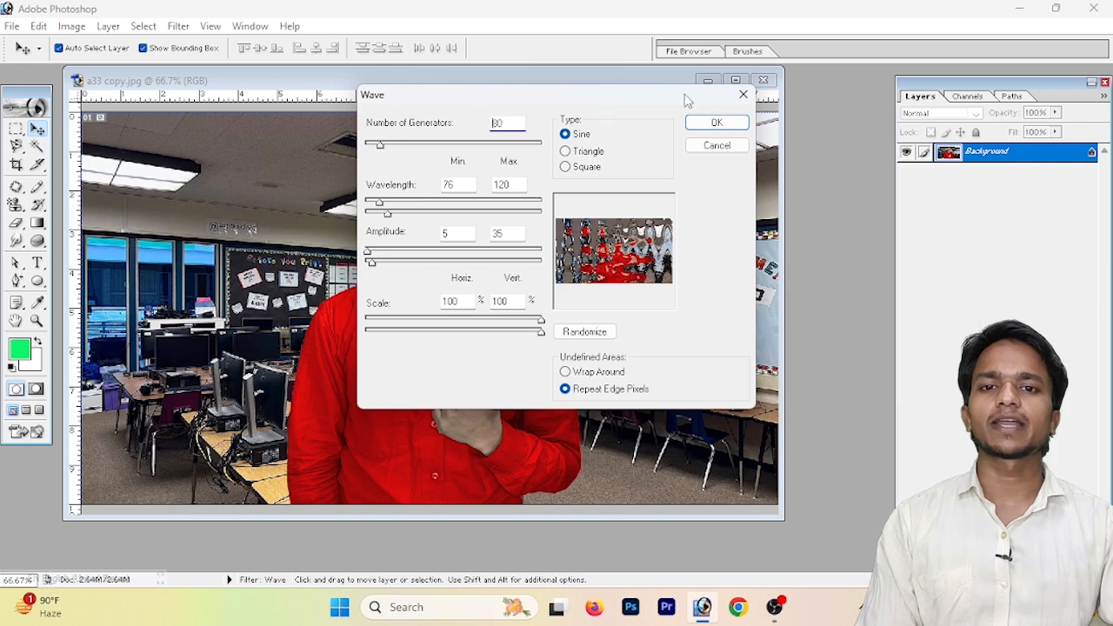
{"action": "left_click", "coordinate": [715, 122]}
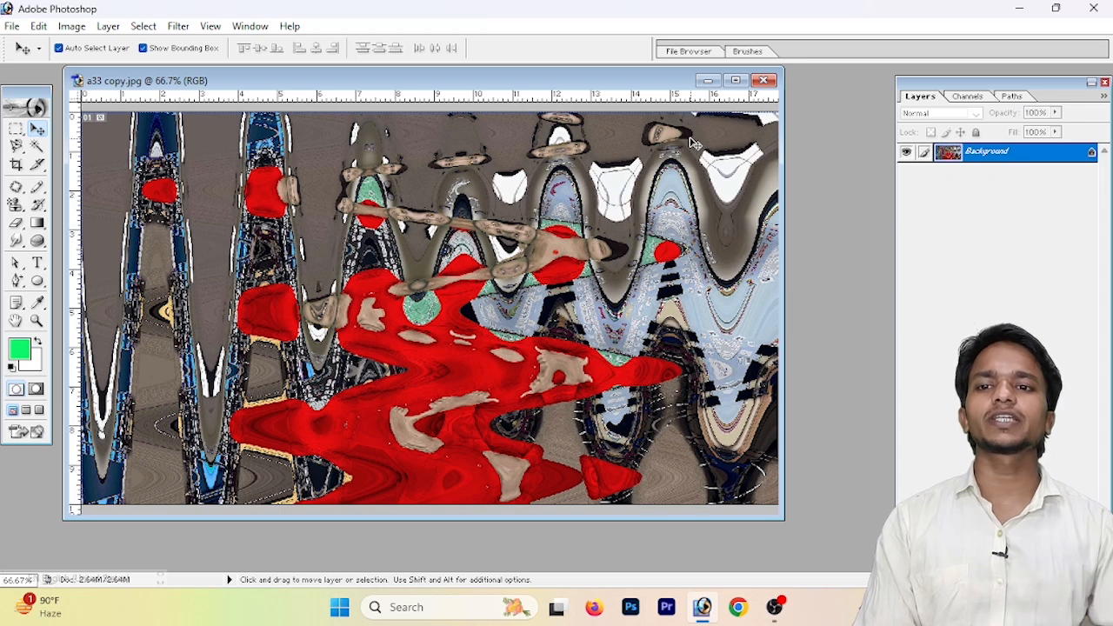
{"action": "key", "text": "ctrl+z"}
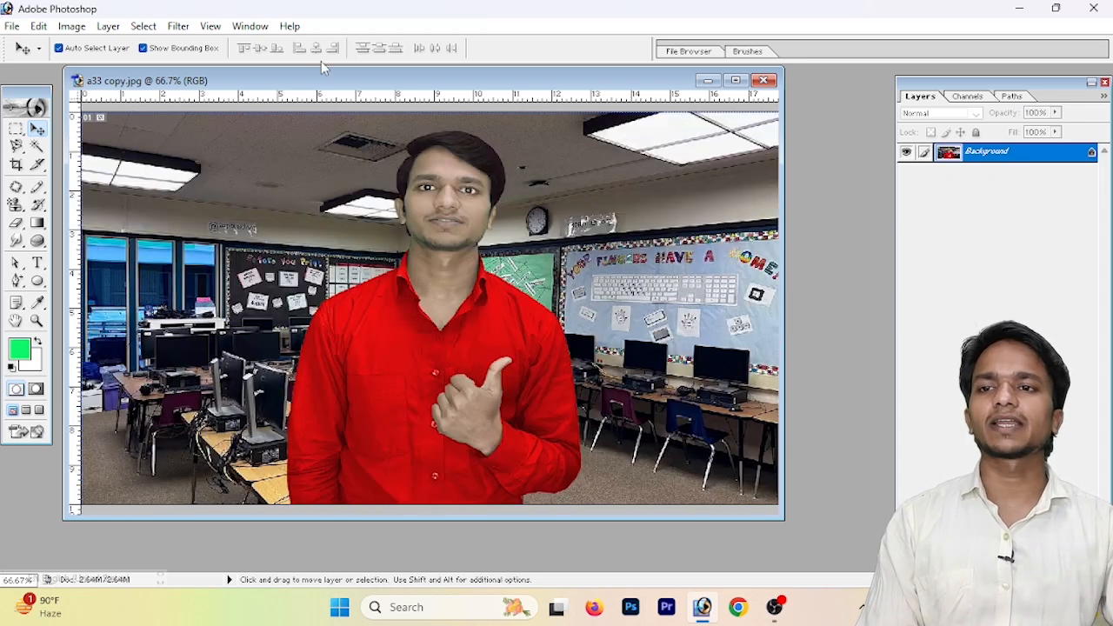
Try the ZigZag filter on the photo with 5 ridges in the Pond ripples style, and undo the distortion.
{"action": "left_click", "coordinate": [178, 26]}
{"action": "mouse_move", "coordinate": [280, 191]}
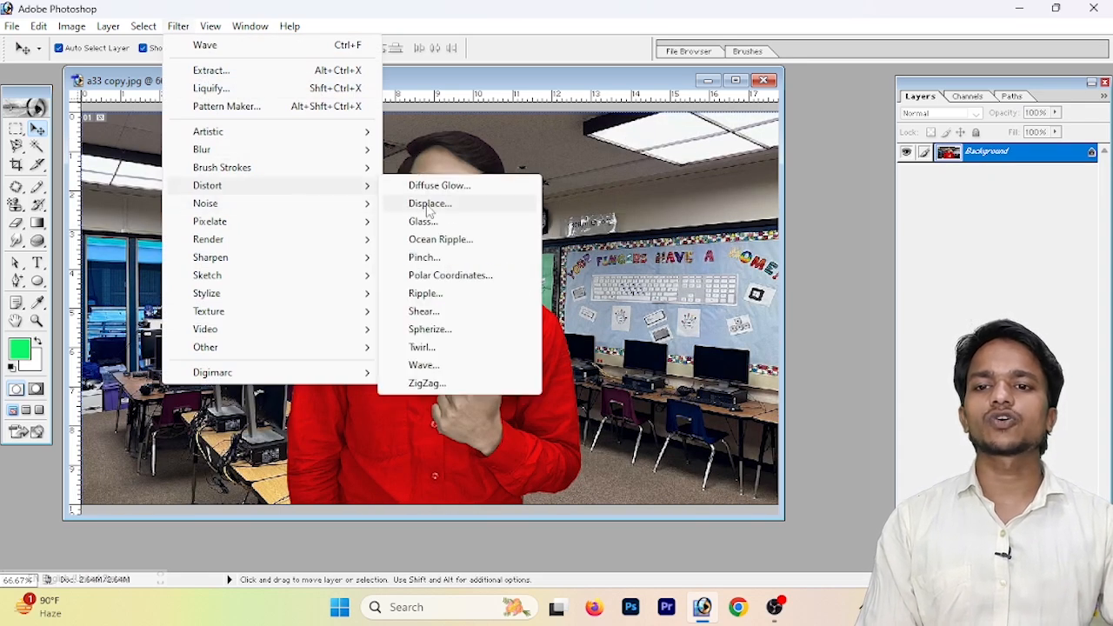
{"action": "left_click", "coordinate": [481, 385]}
{"action": "left_click_drag", "start_coordinate": [540, 312], "coordinate": [562, 307]}
{"action": "left_click", "coordinate": [485, 340]}
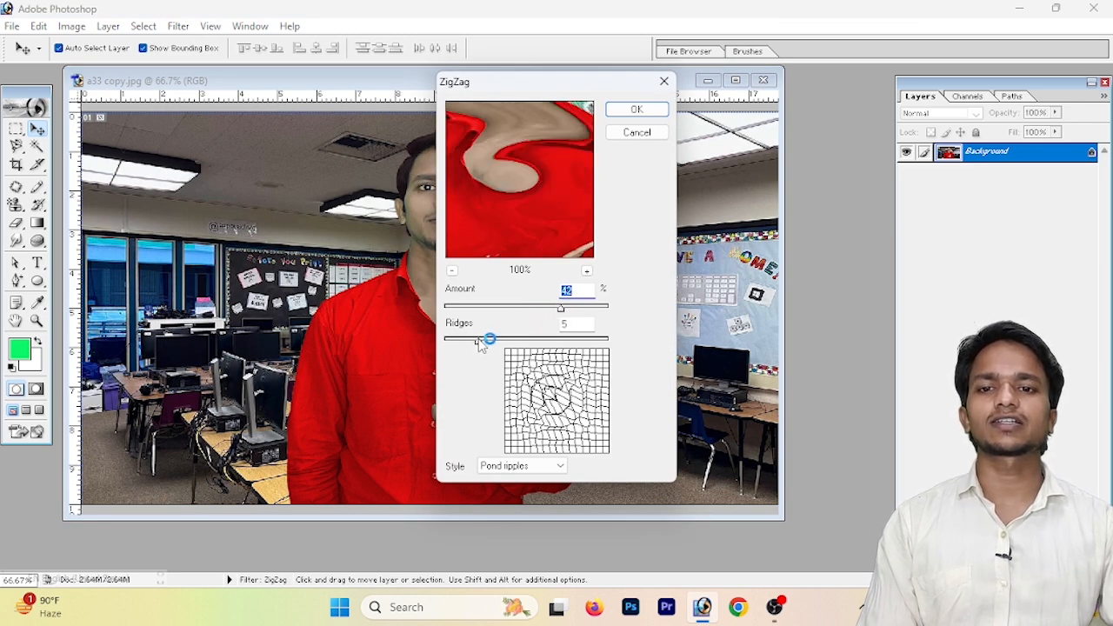
{"action": "left_click", "coordinate": [551, 308]}
{"action": "left_click", "coordinate": [624, 113]}
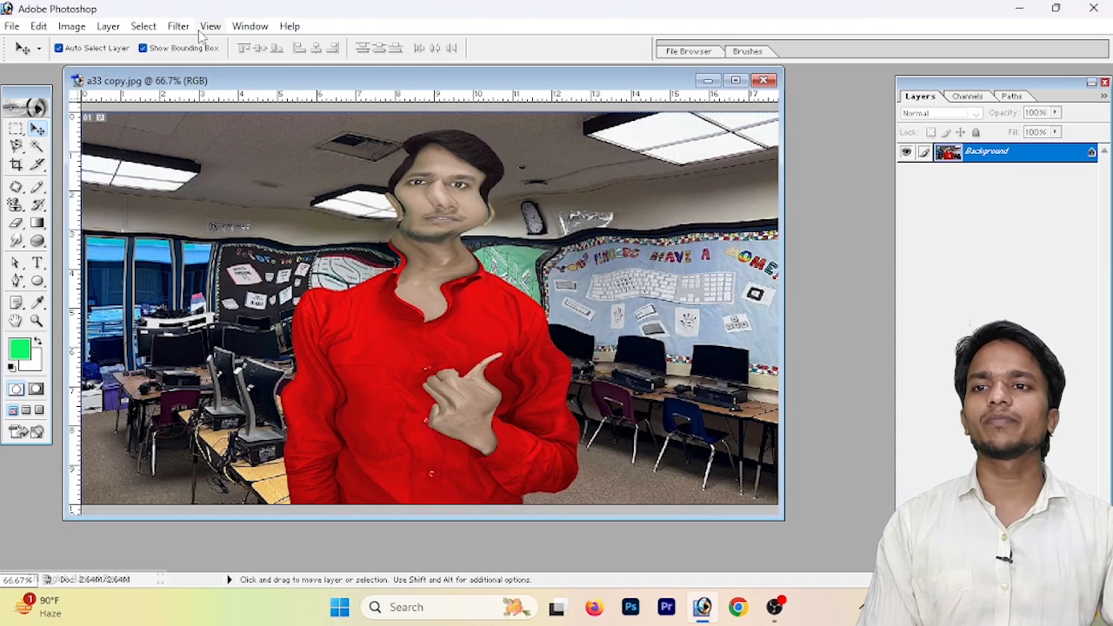
{"action": "left_click", "coordinate": [182, 26]}
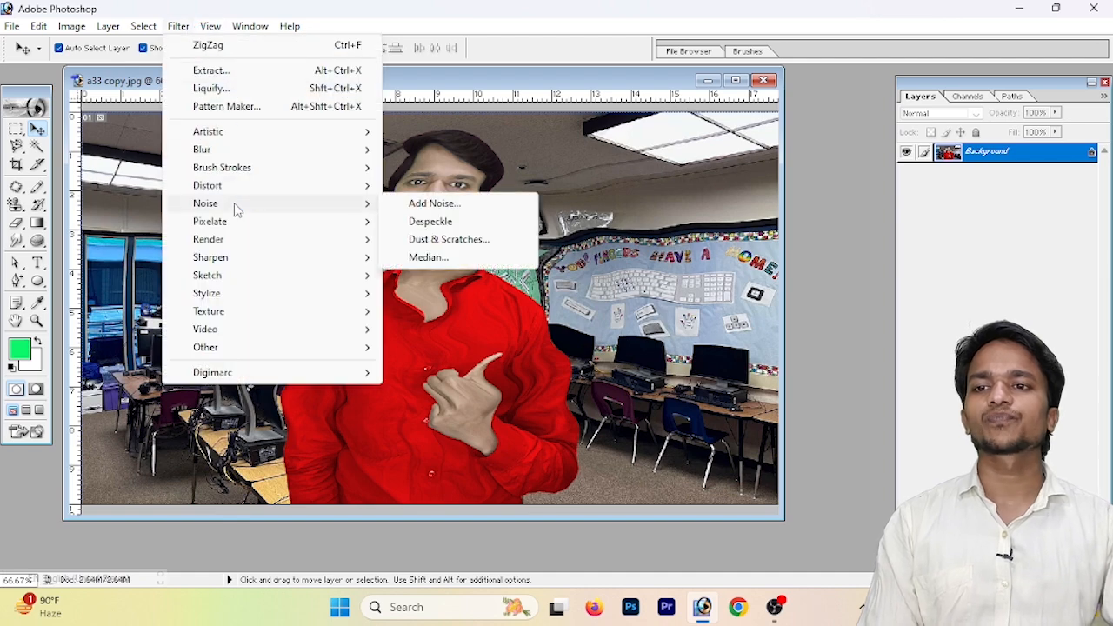
{"action": "mouse_move", "coordinate": [343, 189]}
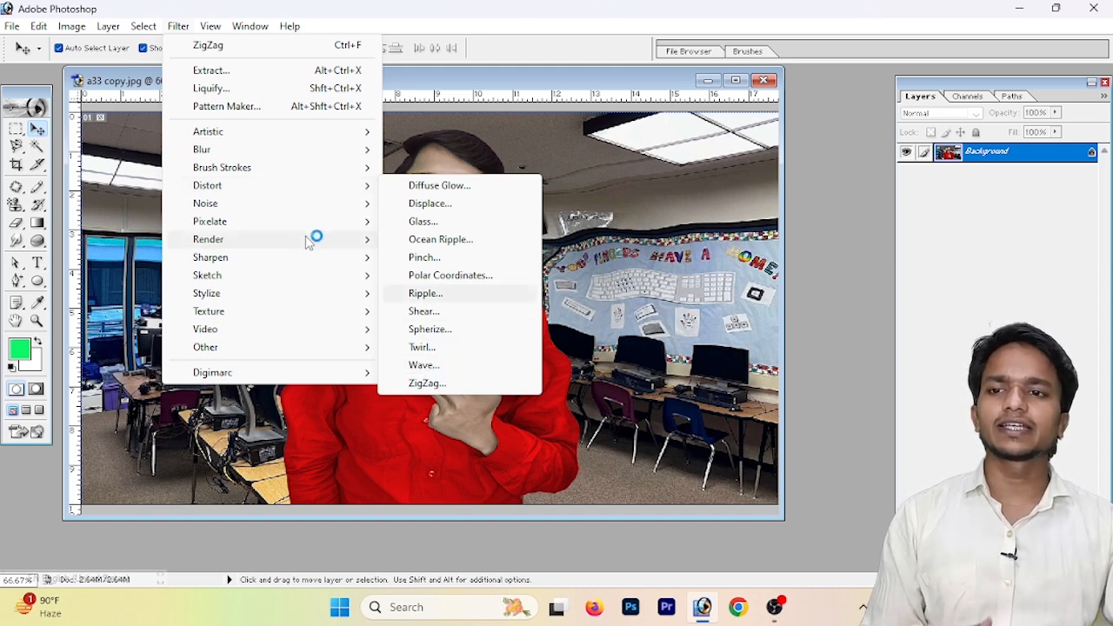
{"action": "mouse_move", "coordinate": [299, 219]}
{"action": "left_click", "coordinate": [611, 344]}
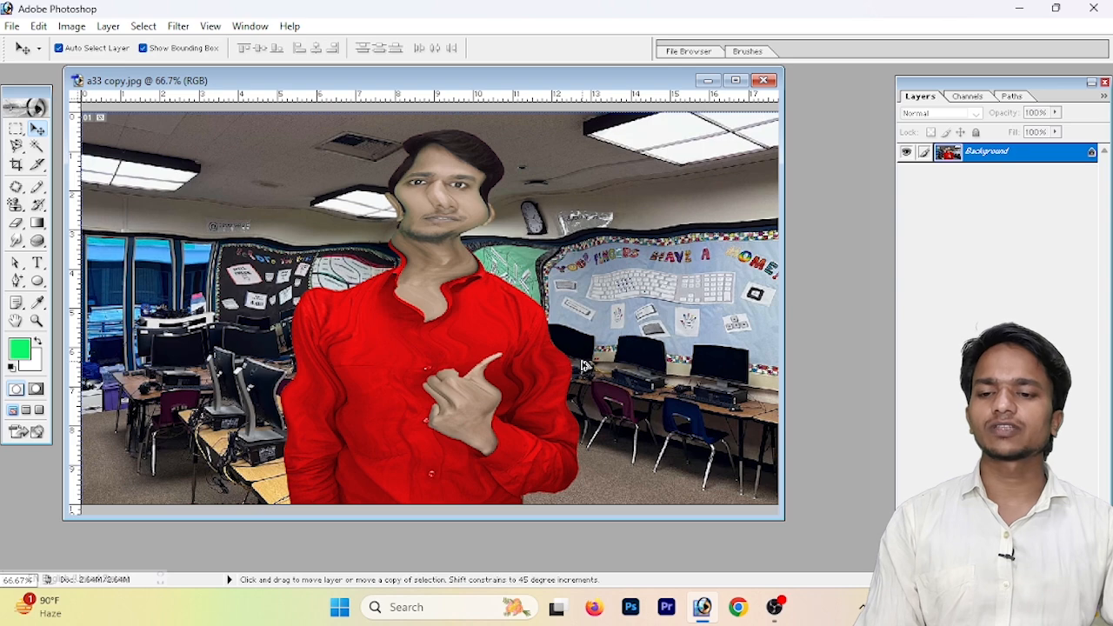
{"action": "key", "text": "ctrl+z"}
Preview the Add Noise filter on the photo at 60.47% with Uniform distribution, and cancel it.
{"action": "left_click", "coordinate": [187, 29]}
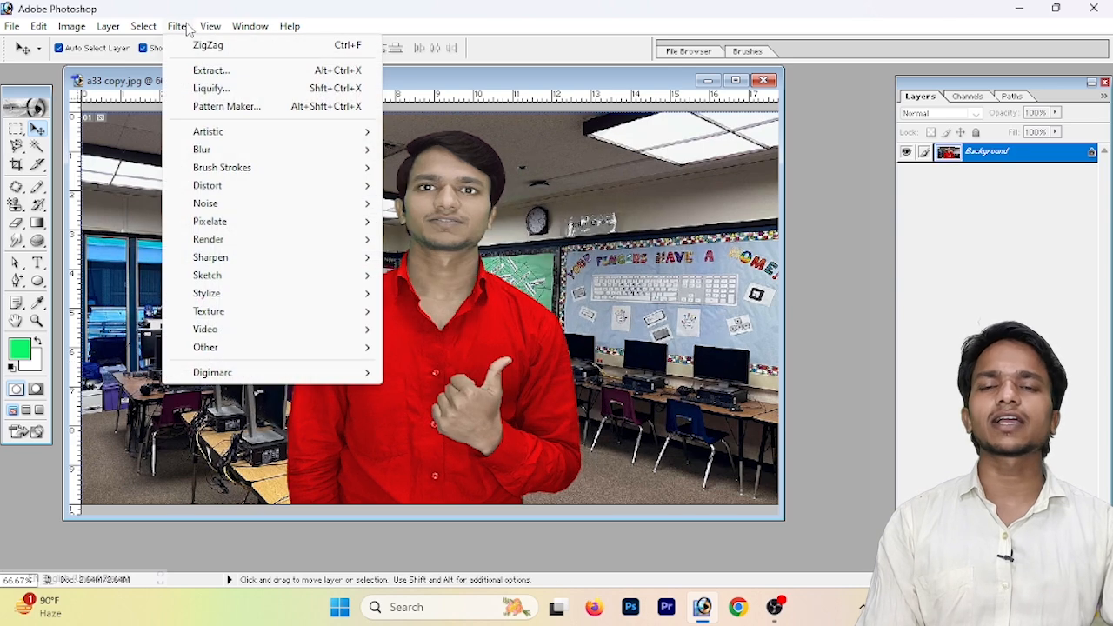
{"action": "mouse_move", "coordinate": [272, 223]}
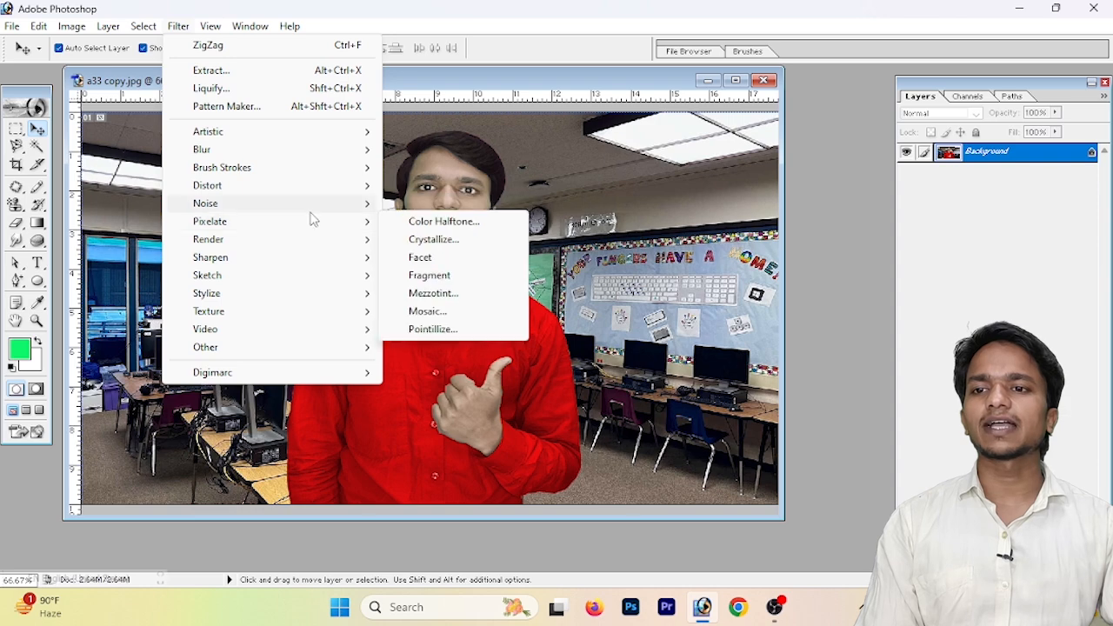
{"action": "mouse_move", "coordinate": [319, 212]}
{"action": "left_click", "coordinate": [423, 204]}
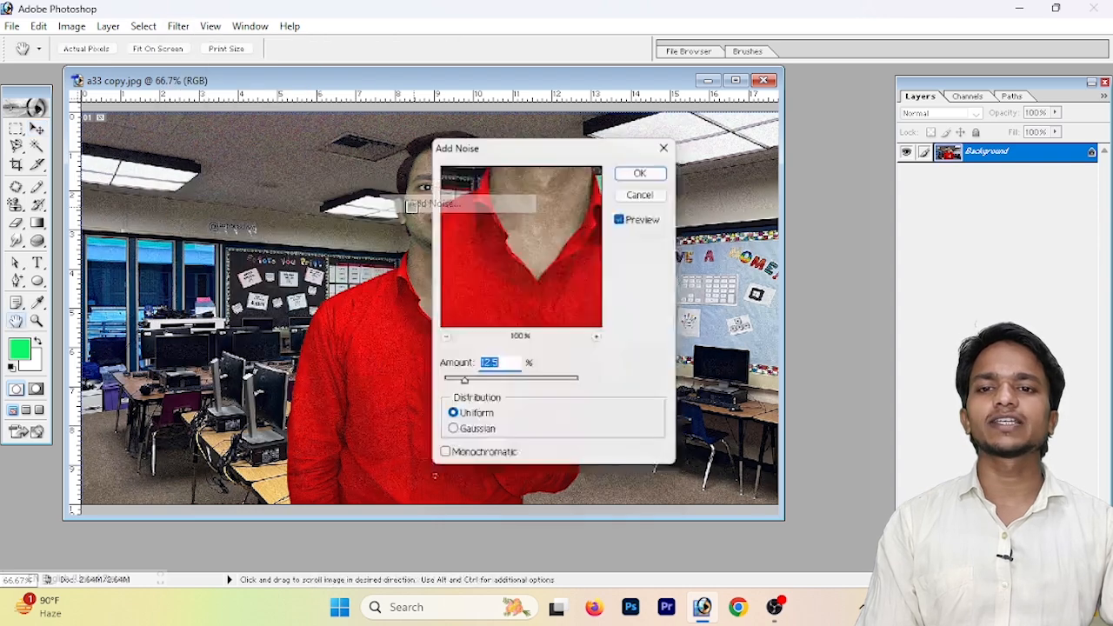
{"action": "left_click_drag", "start_coordinate": [587, 147], "coordinate": [740, 153]}
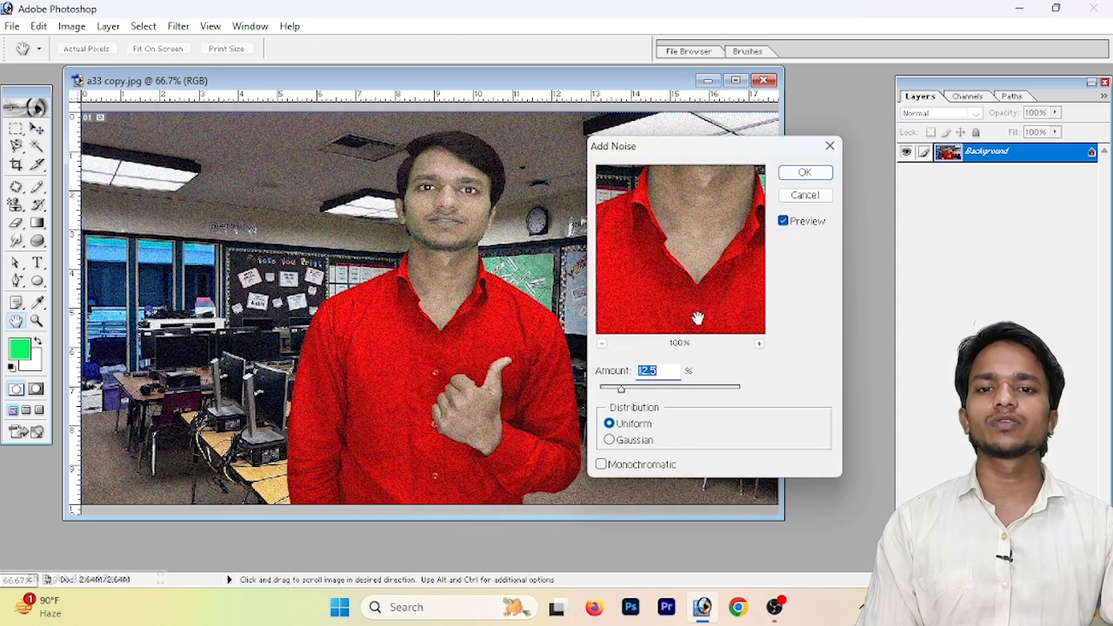
{"action": "left_click_drag", "start_coordinate": [641, 394], "coordinate": [628, 395]}
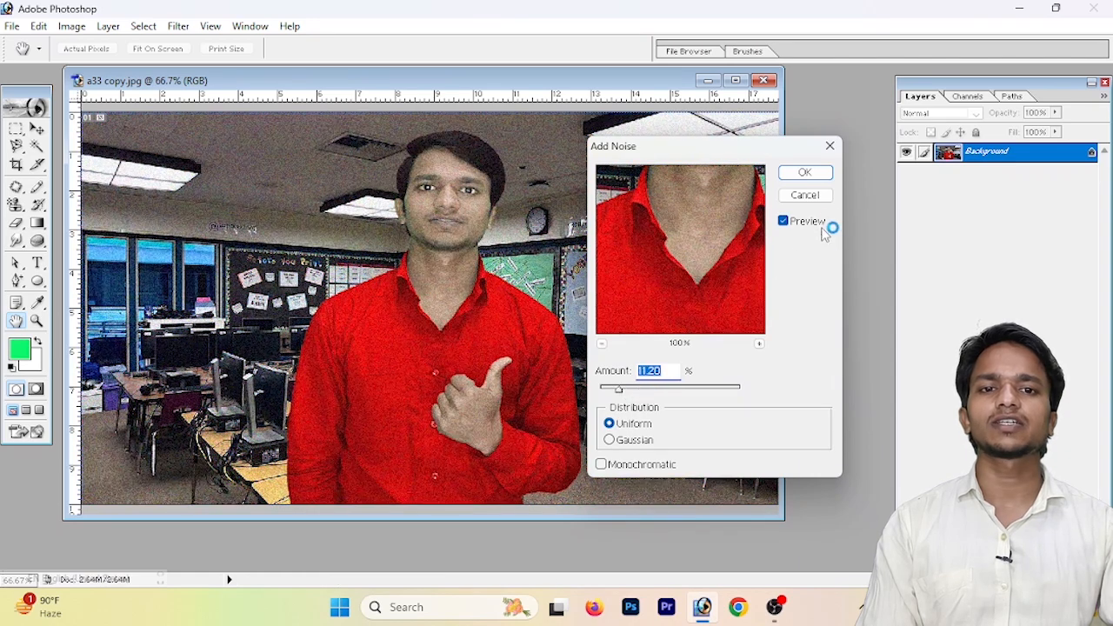
{"action": "left_click", "coordinate": [783, 221]}
{"action": "left_click", "coordinate": [784, 222]}
{"action": "left_click_drag", "start_coordinate": [659, 389], "coordinate": [662, 389]}
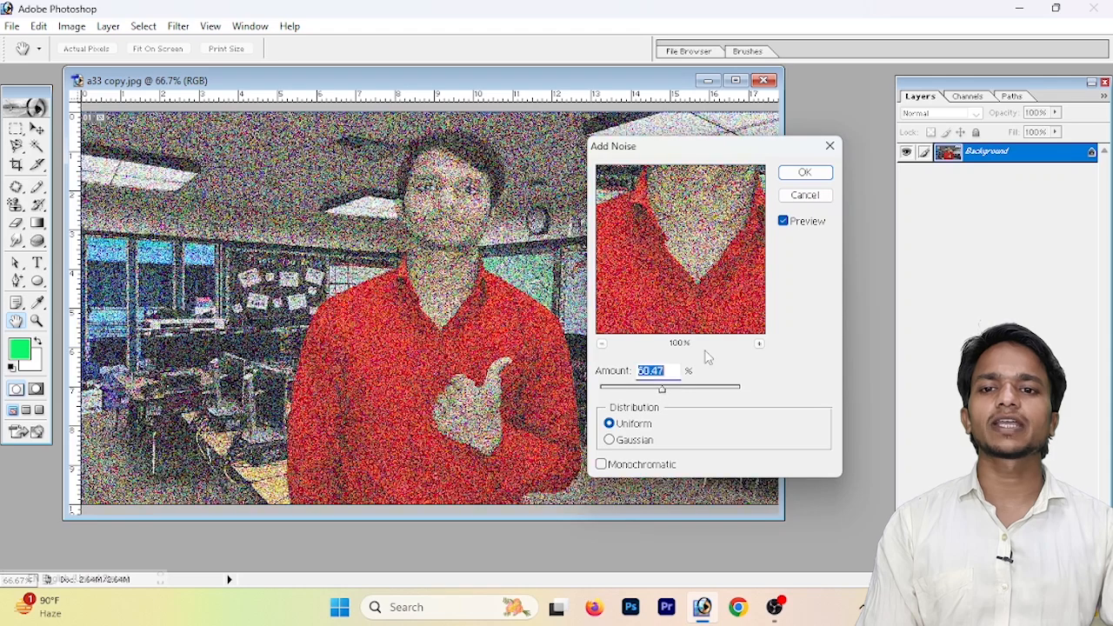
{"action": "left_click", "coordinate": [805, 194]}
{"action": "key", "text": "v"}
Apply the Despeckle noise filter to the classroom photo.
{"action": "left_click", "coordinate": [179, 26]}
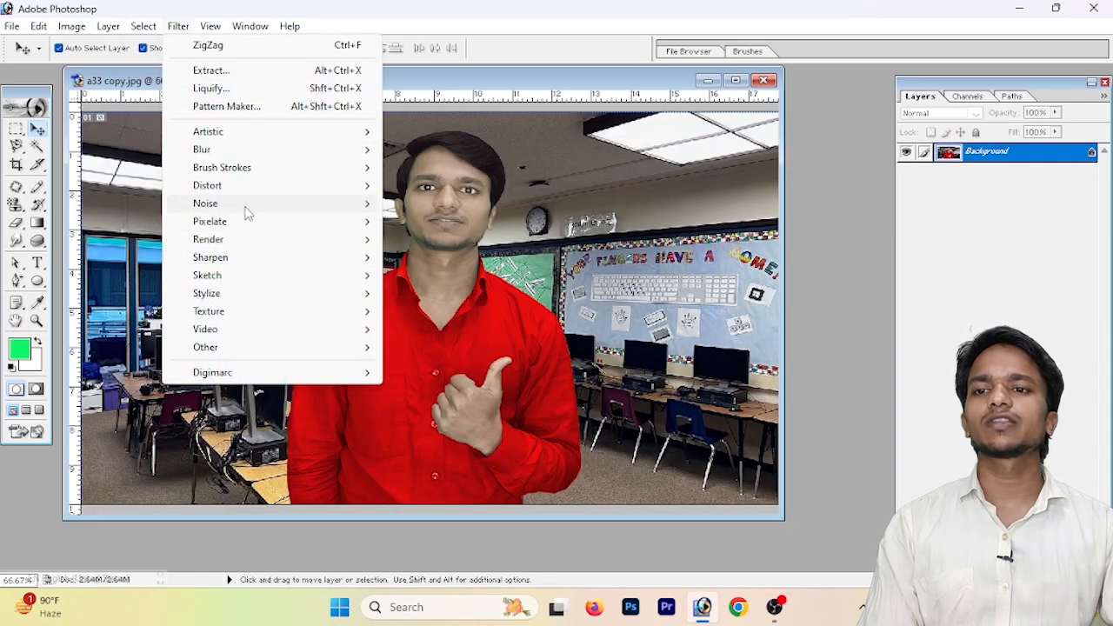
{"action": "mouse_move", "coordinate": [304, 209]}
{"action": "left_click", "coordinate": [447, 221]}
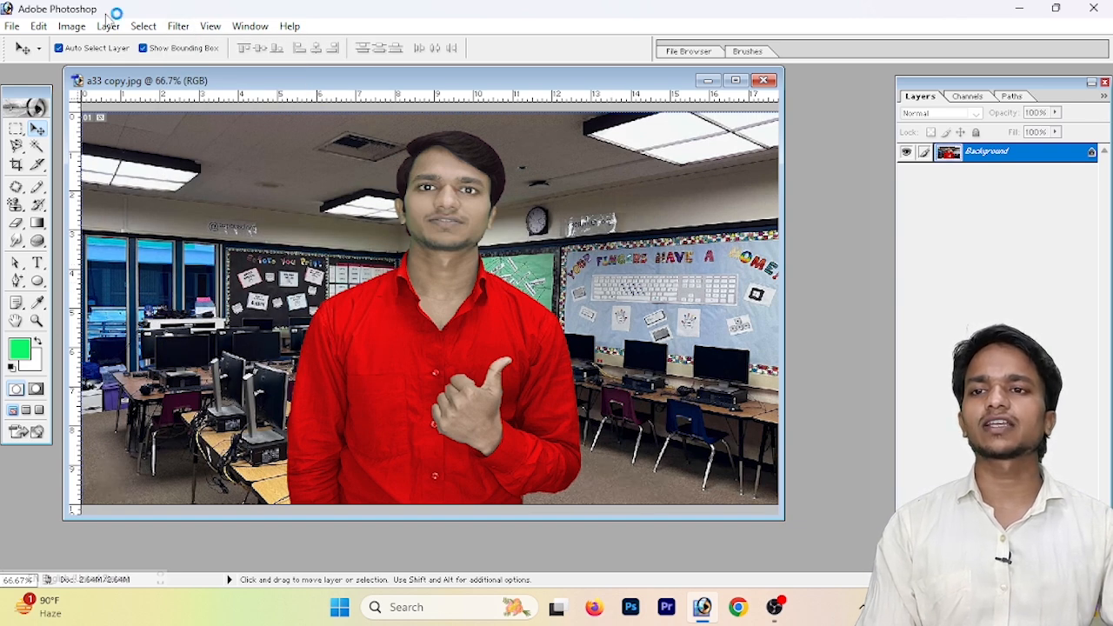
Try the Dust & Scratches filter with a 5-pixel radius and a threshold of 13 levels, and undo it.
{"action": "left_click", "coordinate": [178, 26]}
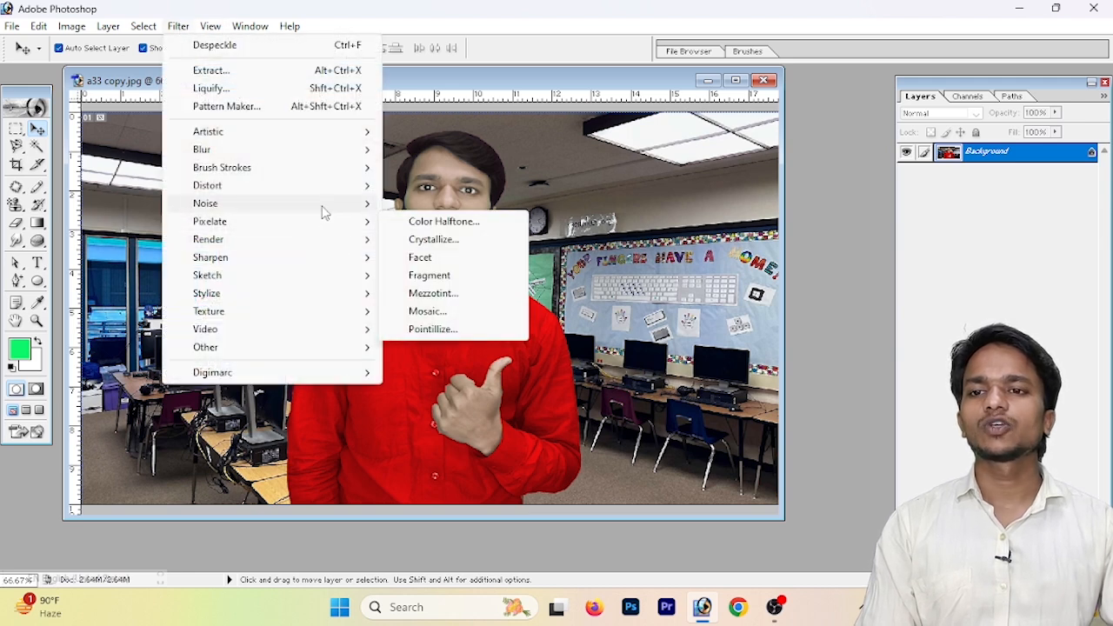
{"action": "mouse_move", "coordinate": [321, 207]}
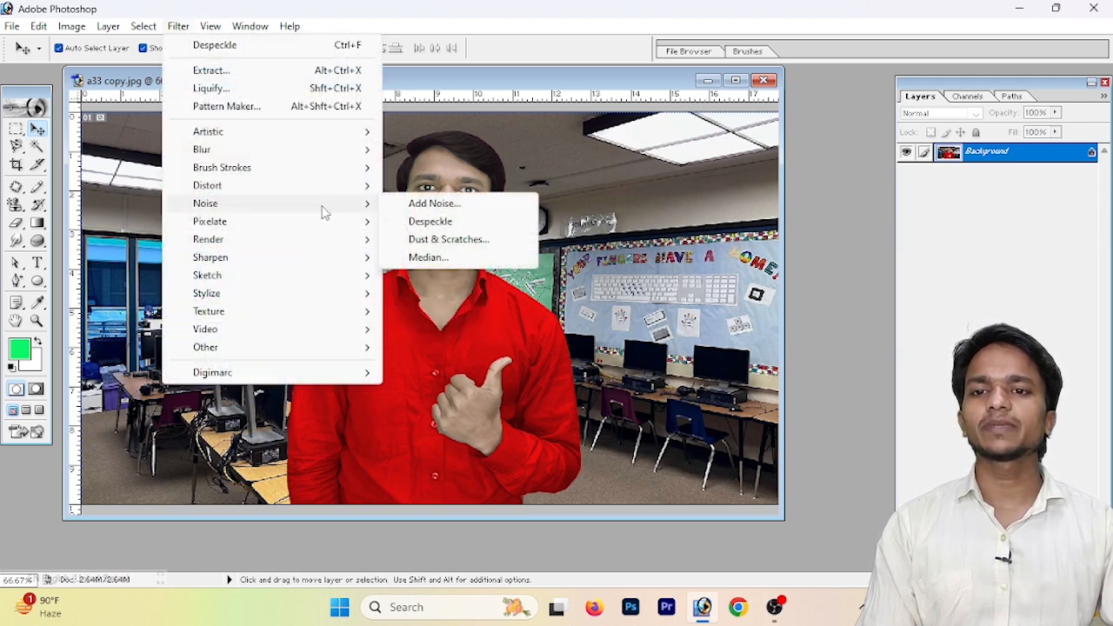
{"action": "left_click", "coordinate": [422, 243]}
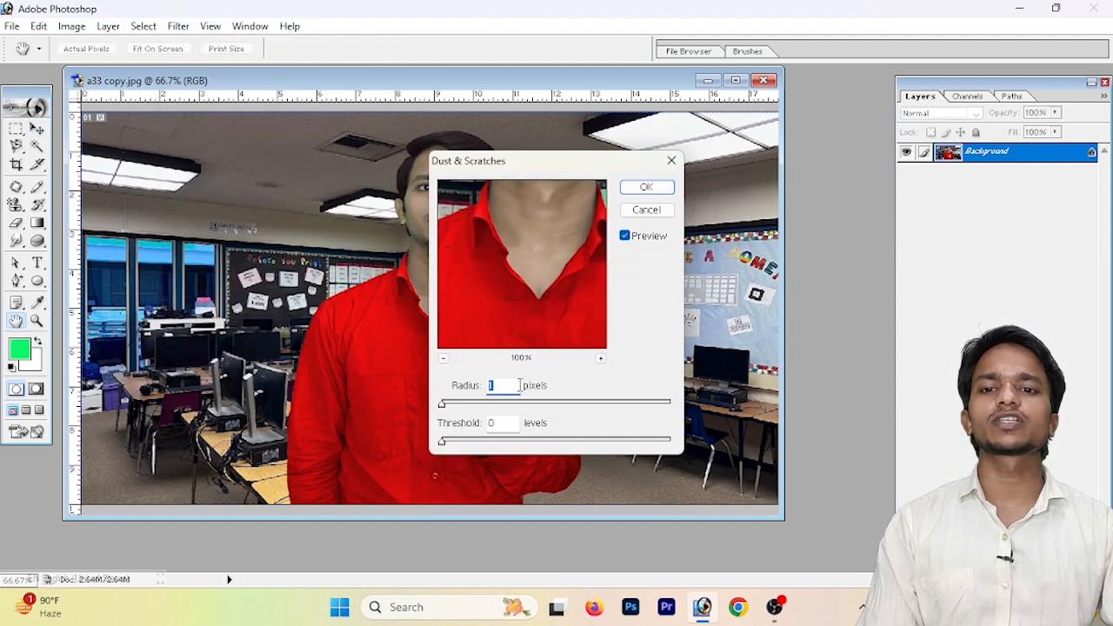
{"action": "left_click_drag", "start_coordinate": [456, 402], "coordinate": [447, 410]}
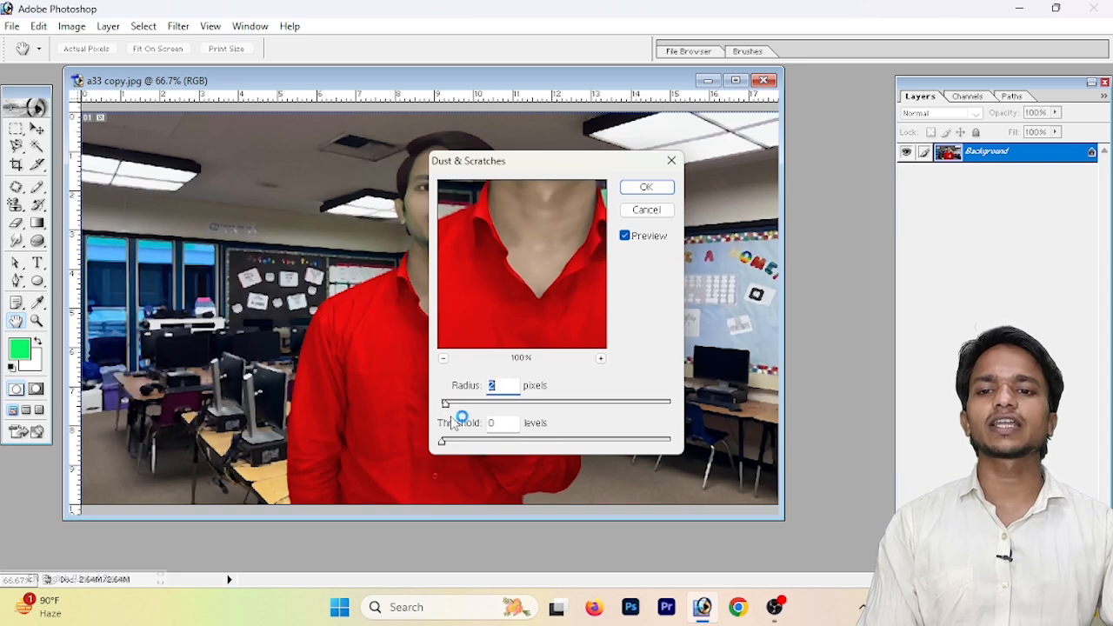
{"action": "left_click", "coordinate": [502, 403]}
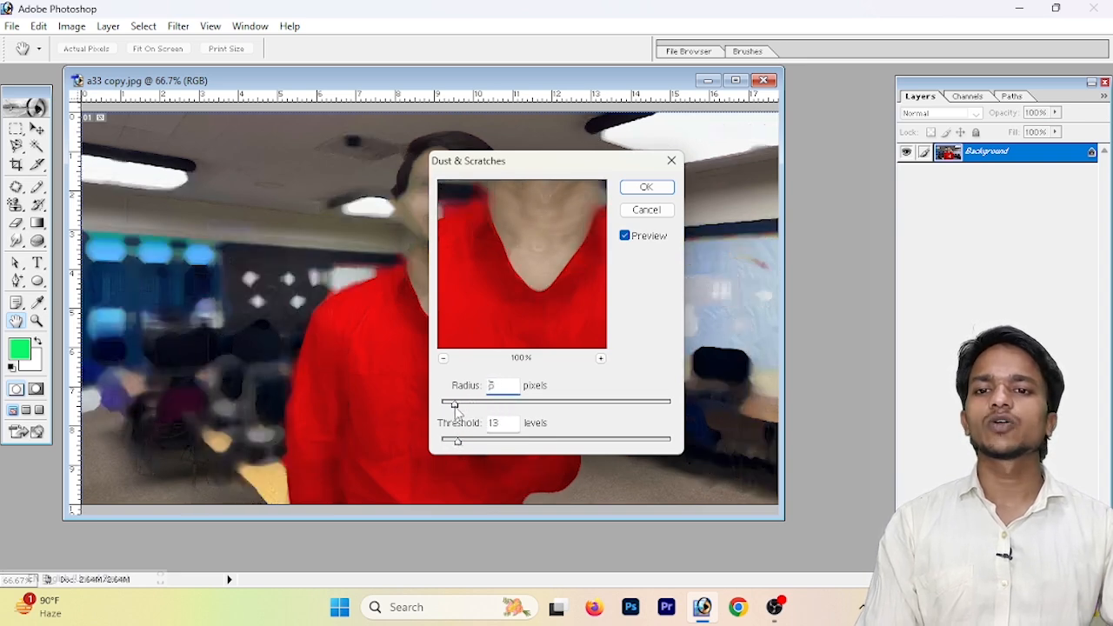
{"action": "left_click", "coordinate": [455, 407]}
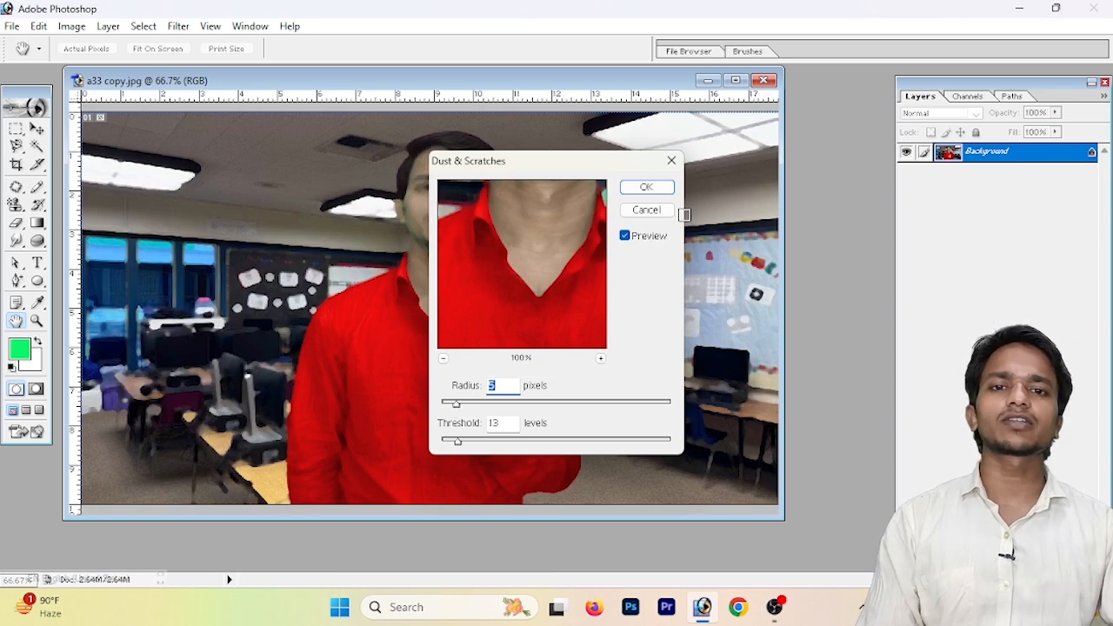
{"action": "left_click", "coordinate": [641, 188]}
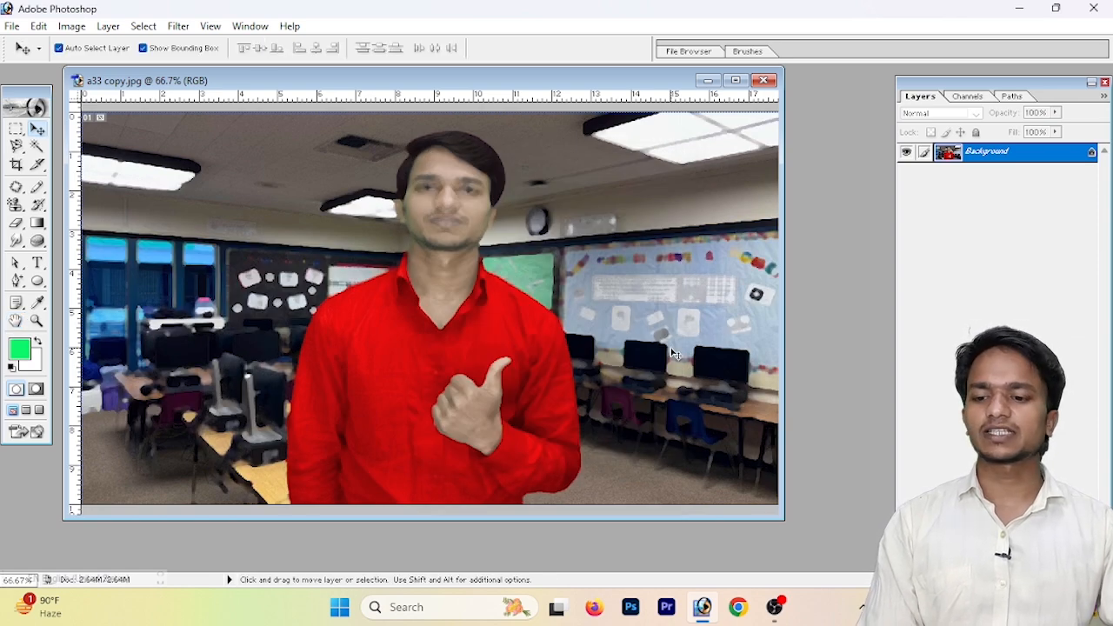
{"action": "key", "text": "ctrl+z"}
Preview the Median noise filter on the whole photo with a 22-pixel radius, and cancel it.
{"action": "left_click", "coordinate": [178, 26]}
{"action": "mouse_move", "coordinate": [235, 203]}
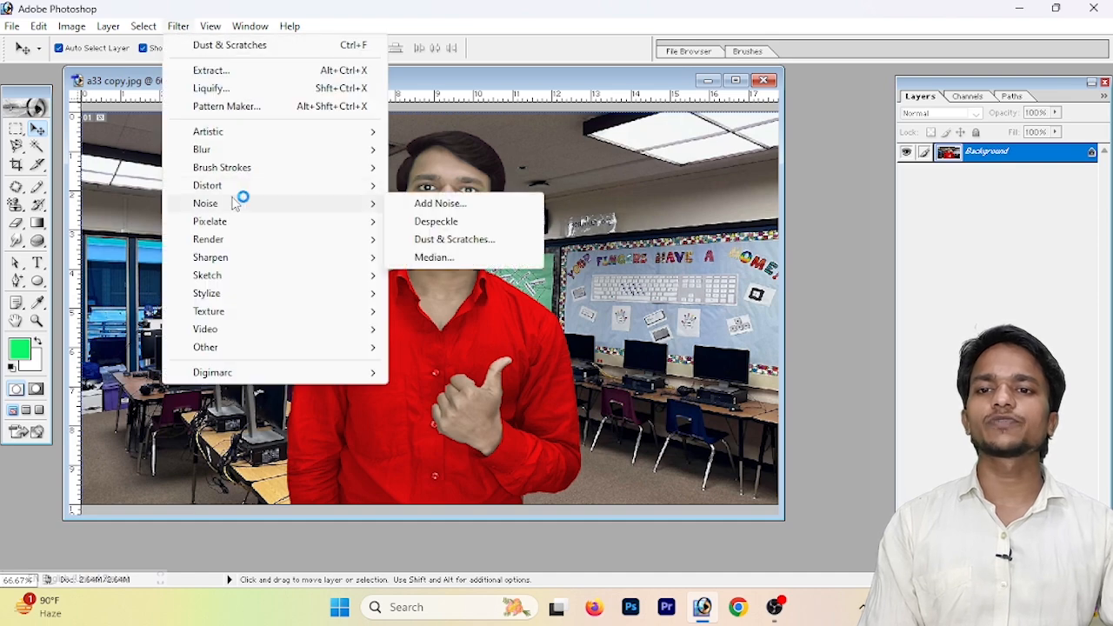
{"action": "left_click", "coordinate": [434, 257]}
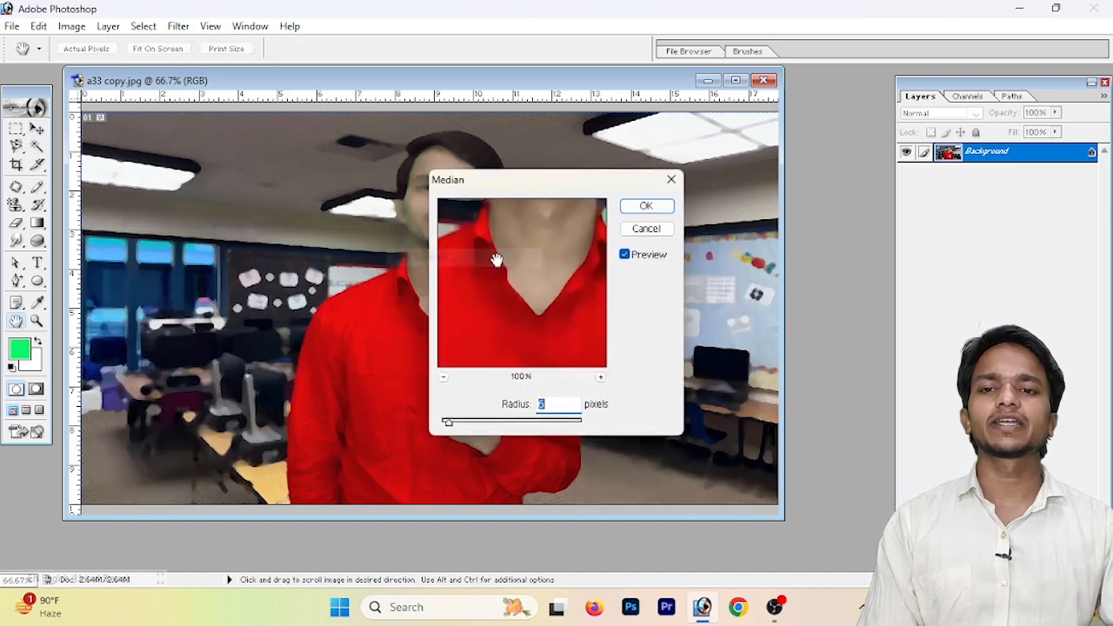
{"action": "mouse_move", "coordinate": [465, 429]}
{"action": "left_mouse_down"}
{"action": "mouse_move", "coordinate": [479, 426]}
{"action": "mouse_move", "coordinate": [448, 435]}
{"action": "mouse_move", "coordinate": [470, 426]}
{"action": "left_mouse_up"}
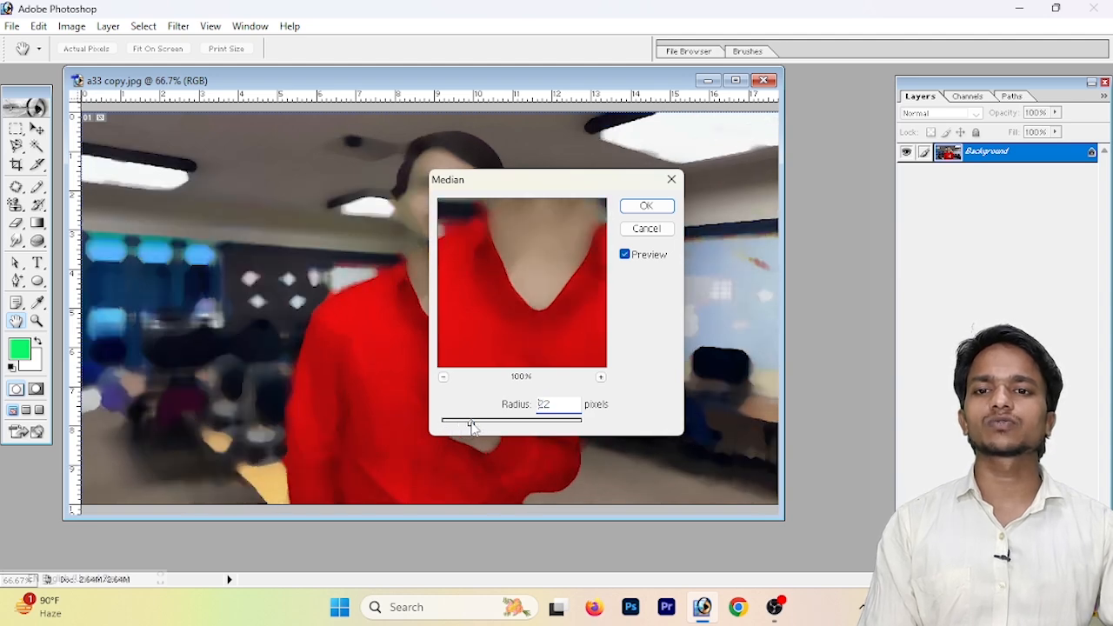
{"action": "left_click", "coordinate": [647, 233]}
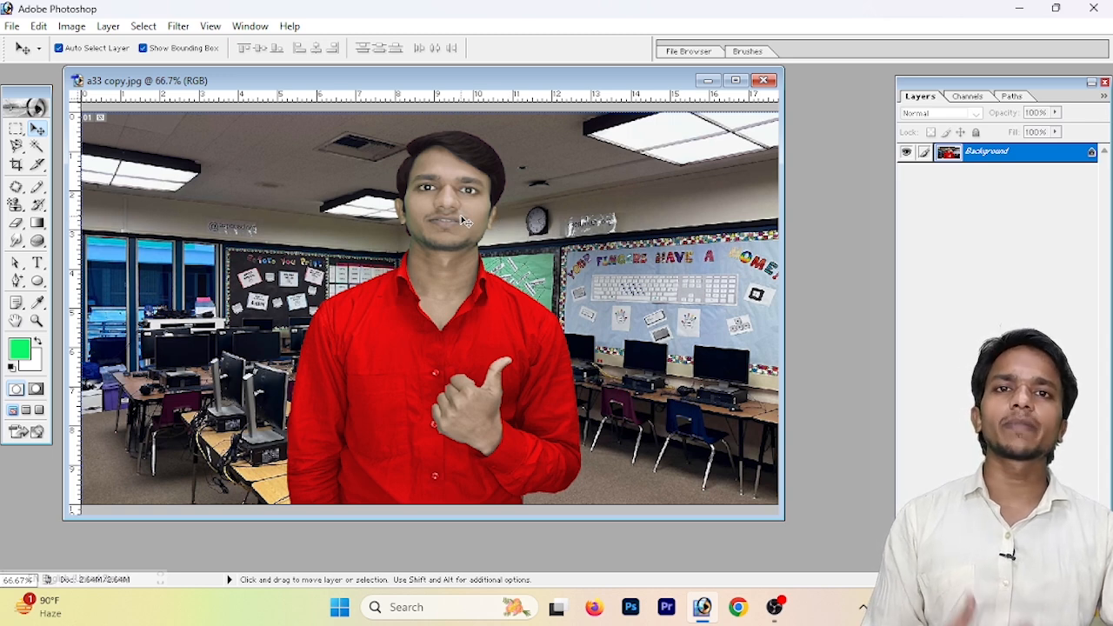
Apply the Median filter to a rectangular selection around the man's face and neck, and deselect the area.
{"action": "left_click", "coordinate": [16, 128]}
{"action": "left_click_drag", "start_coordinate": [404, 166], "coordinate": [499, 297]}
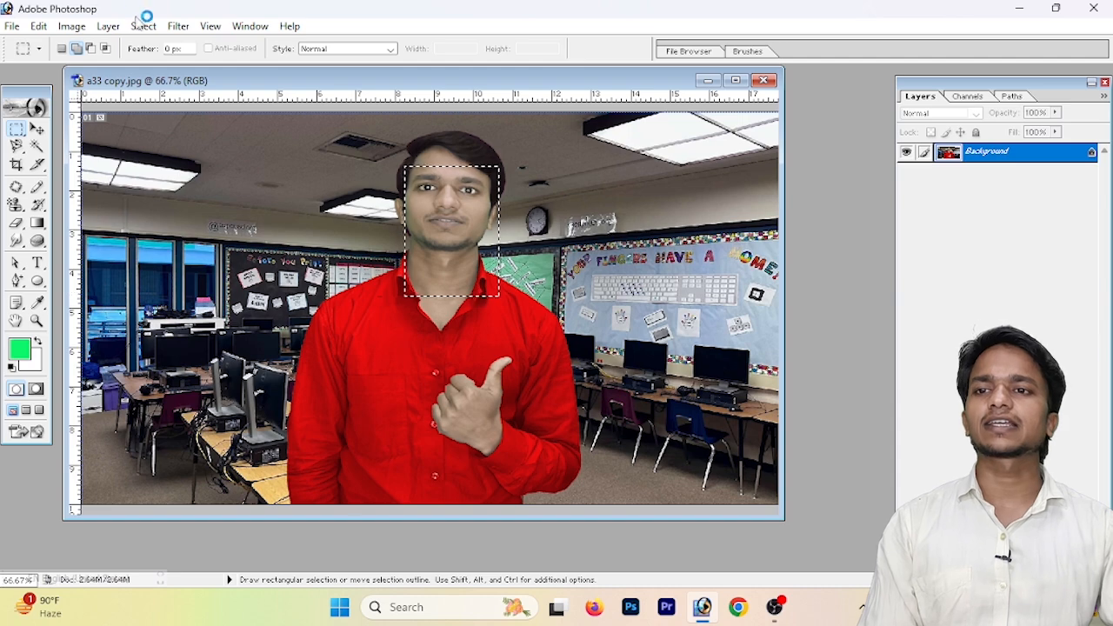
{"action": "left_click", "coordinate": [179, 26]}
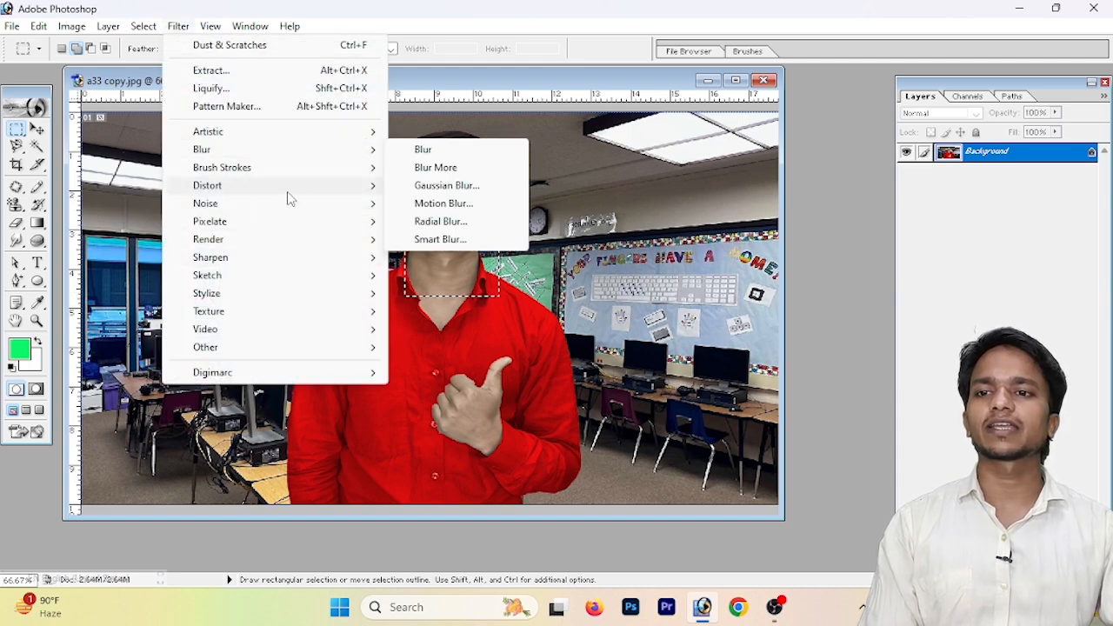
{"action": "mouse_move", "coordinate": [369, 207]}
{"action": "left_click", "coordinate": [450, 258]}
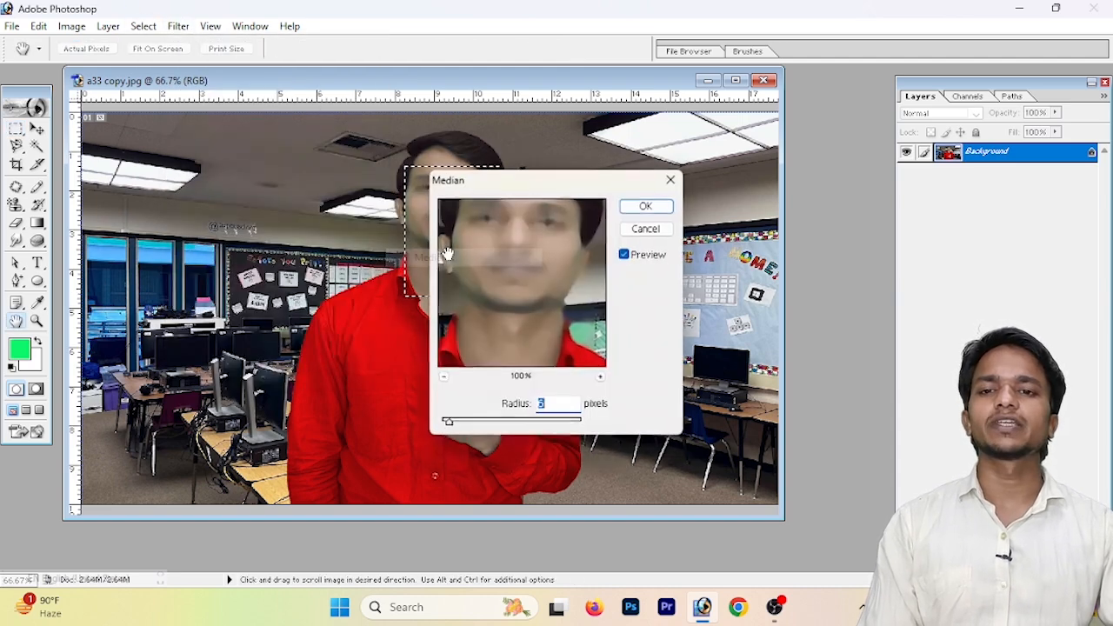
{"action": "left_click_drag", "start_coordinate": [547, 175], "coordinate": [677, 192]}
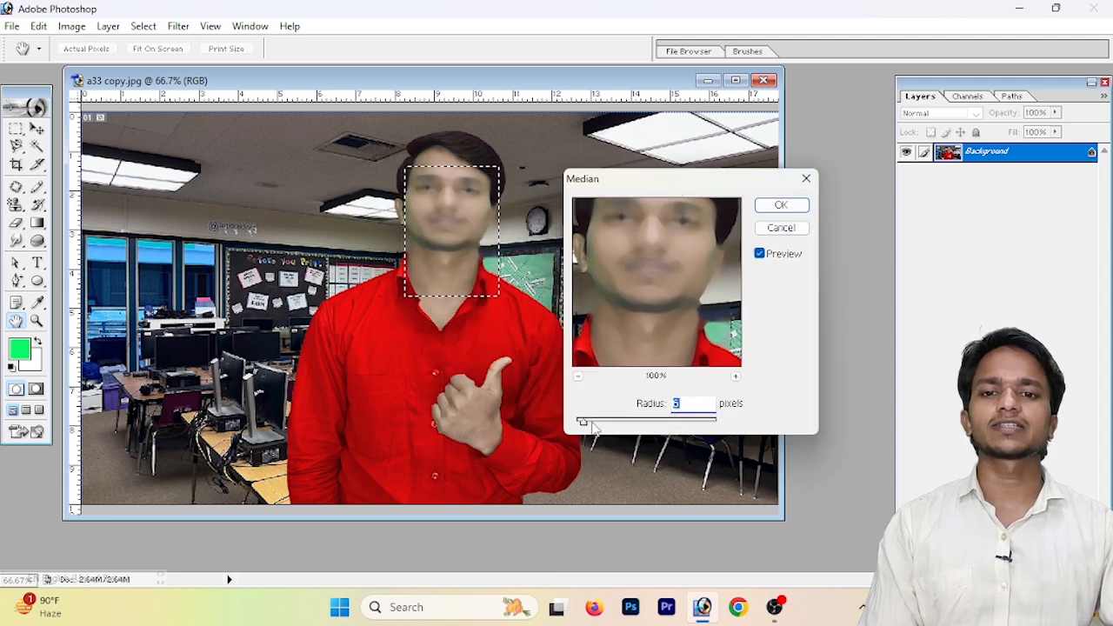
{"action": "left_click", "coordinate": [780, 205]}
{"action": "key", "text": "ctrl+d"}
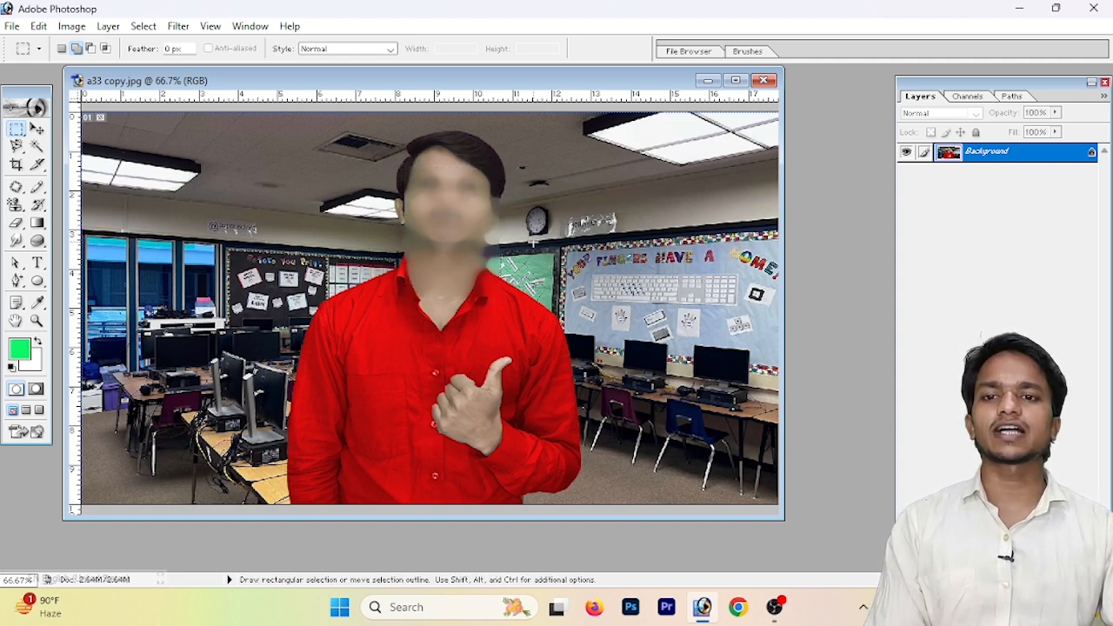
Undo the Median blur on the face and clear the rectangular selection.
{"action": "key", "text": "ctrl+shift+d"}
{"action": "key", "text": "ctrl+alt+z"}
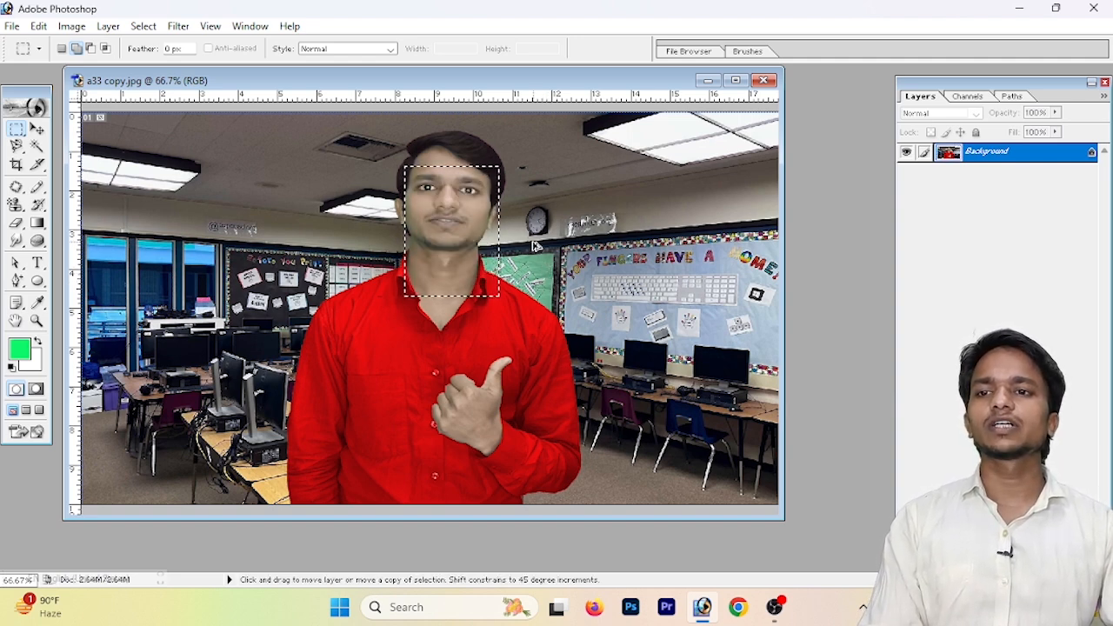
{"action": "left_click", "coordinate": [180, 26]}
{"action": "left_click", "coordinate": [591, 197]}
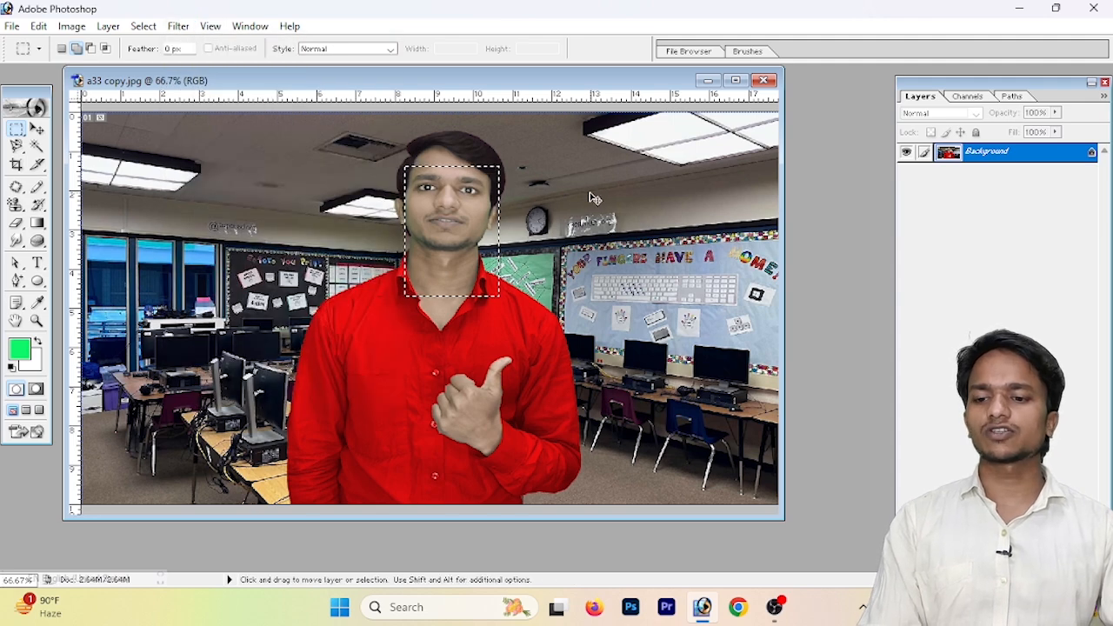
{"action": "key", "text": "ctrl+d"}
Try the Color Halftone filter on the photo with a maximum radius of 10 pixels, and undo it.
{"action": "left_click", "coordinate": [178, 26]}
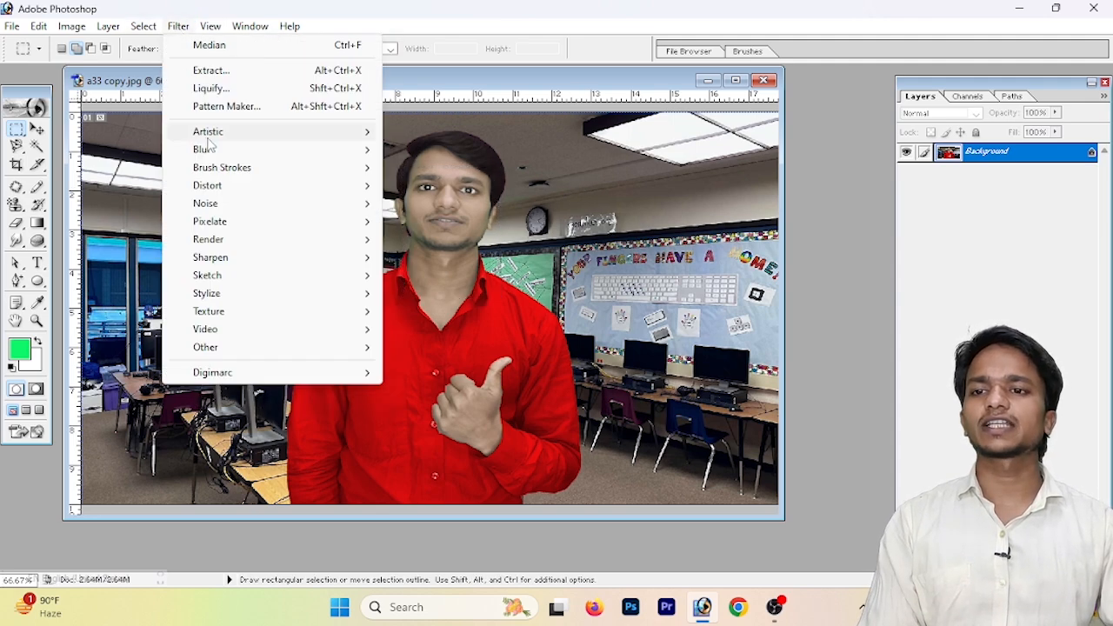
{"action": "mouse_move", "coordinate": [308, 226]}
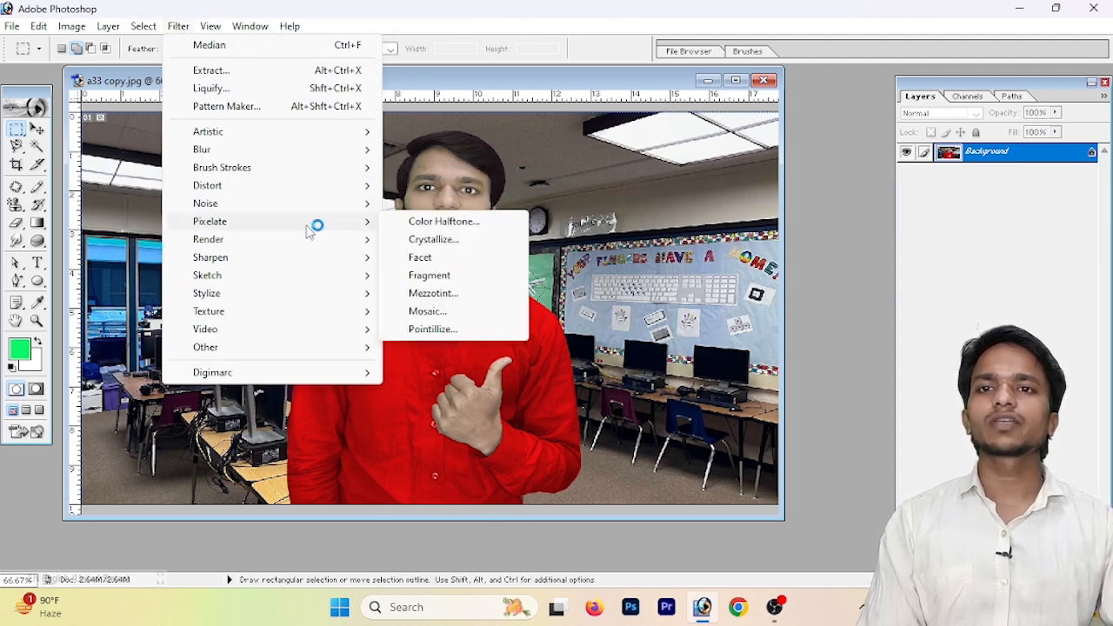
{"action": "left_click", "coordinate": [417, 228]}
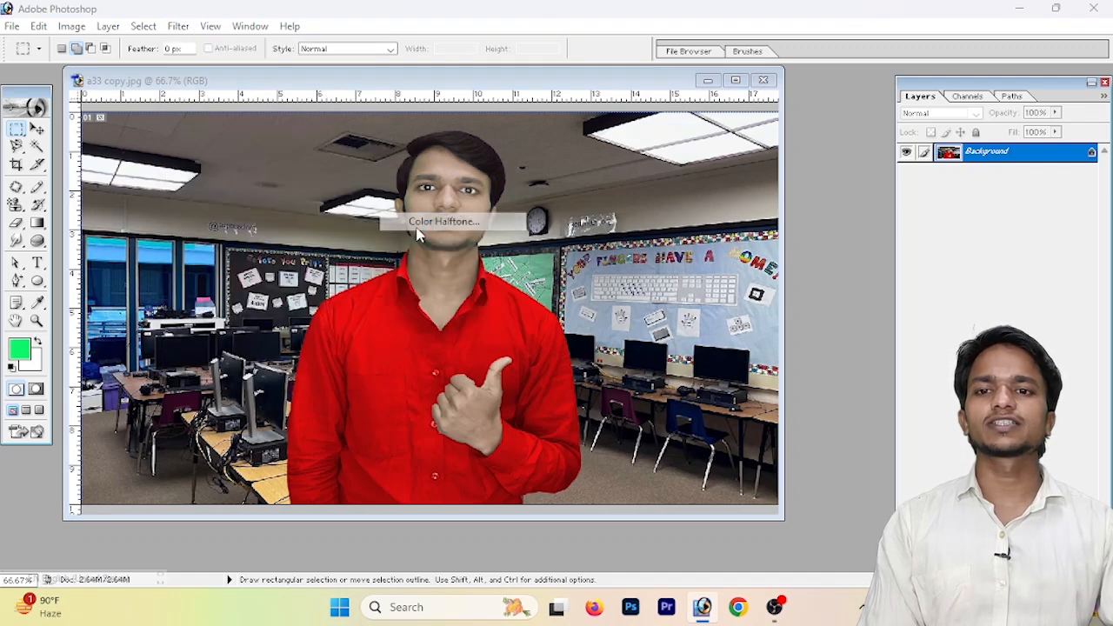
{"action": "left_click", "coordinate": [633, 170]}
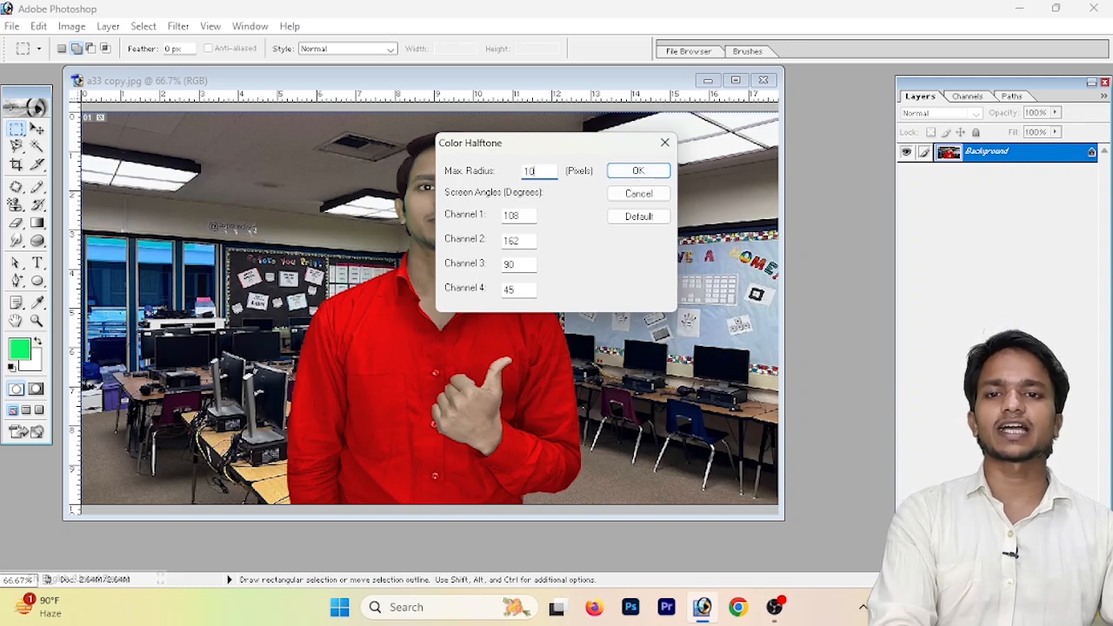
{"action": "left_click", "coordinate": [638, 171]}
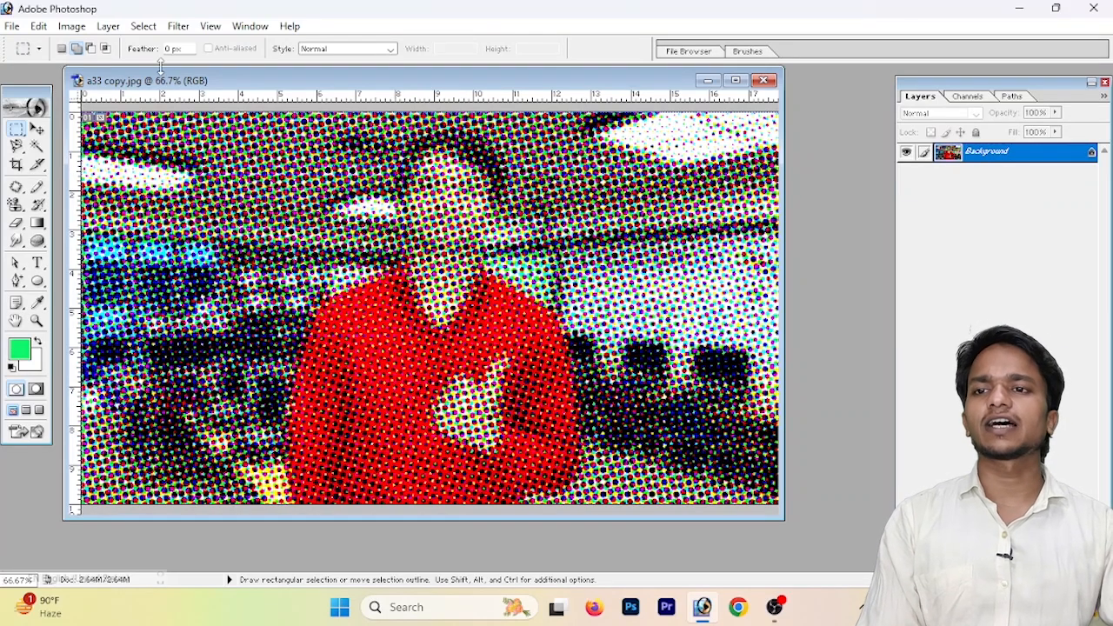
{"action": "key", "text": "ctrl+z"}
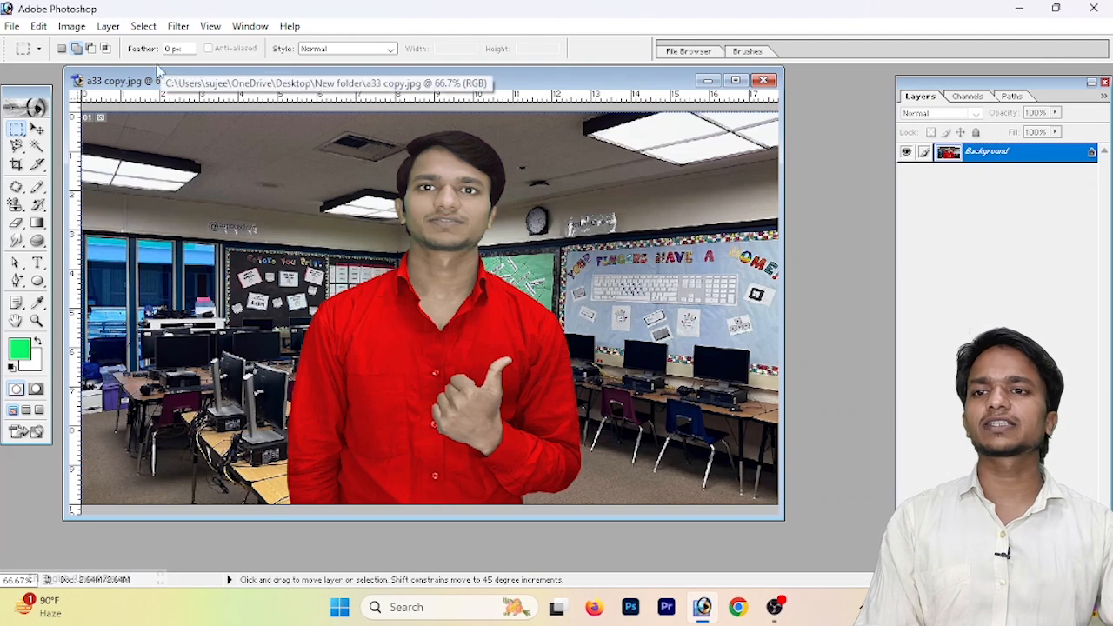
Try the Color Halftone filter again with the maximum radius set to 4 pixels, and undo it.
{"action": "left_click", "coordinate": [179, 24]}
{"action": "mouse_move", "coordinate": [263, 219]}
{"action": "left_click", "coordinate": [414, 223]}
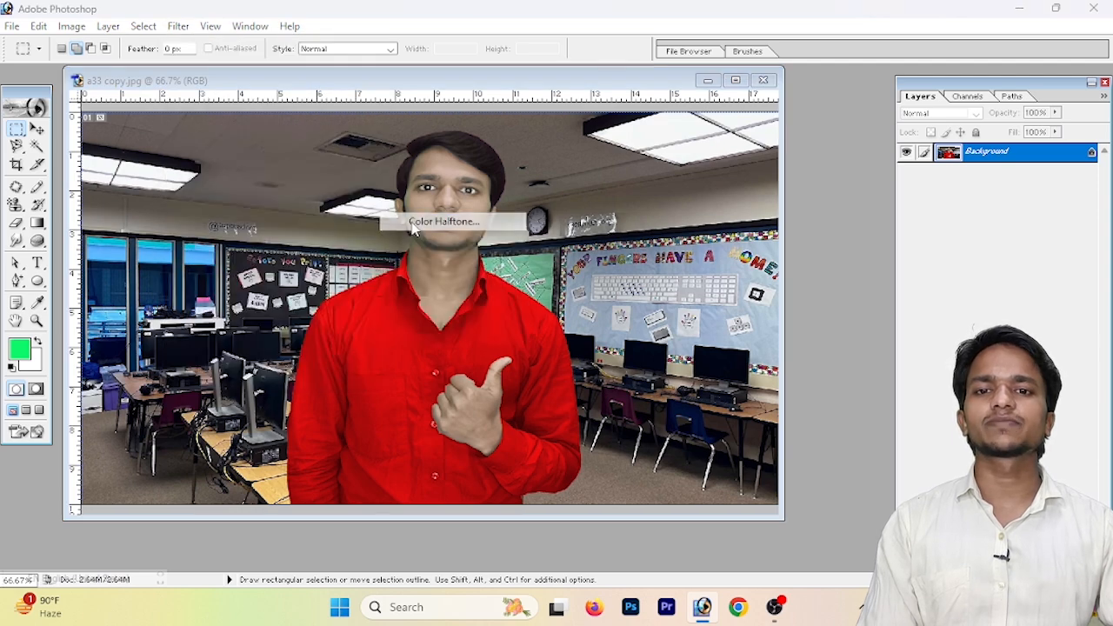
{"action": "type", "text": "4"}
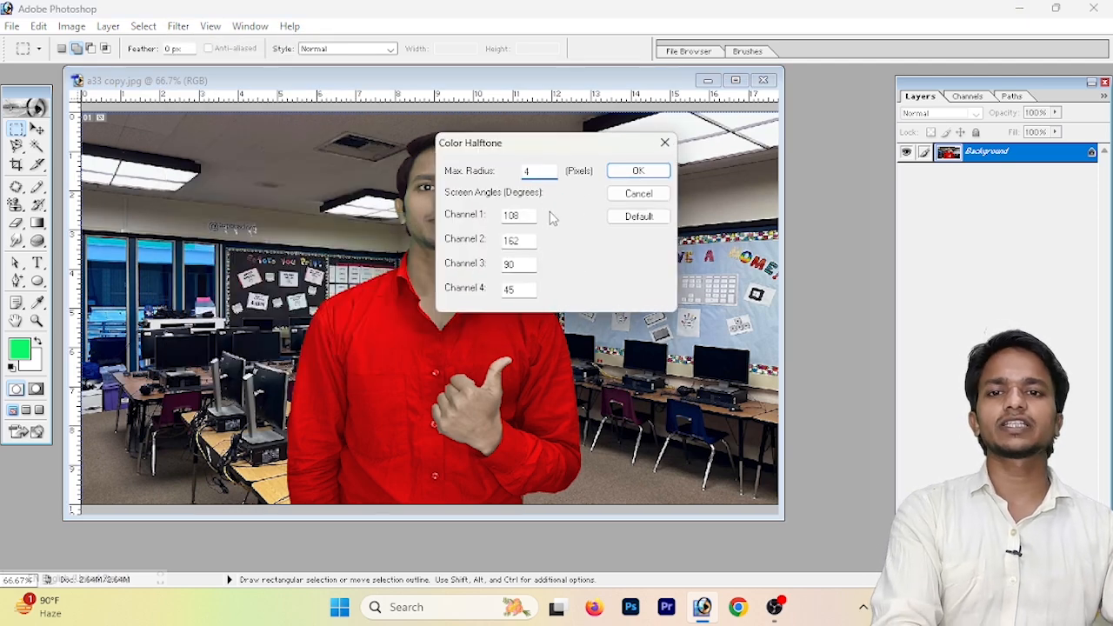
{"action": "left_click", "coordinate": [638, 171]}
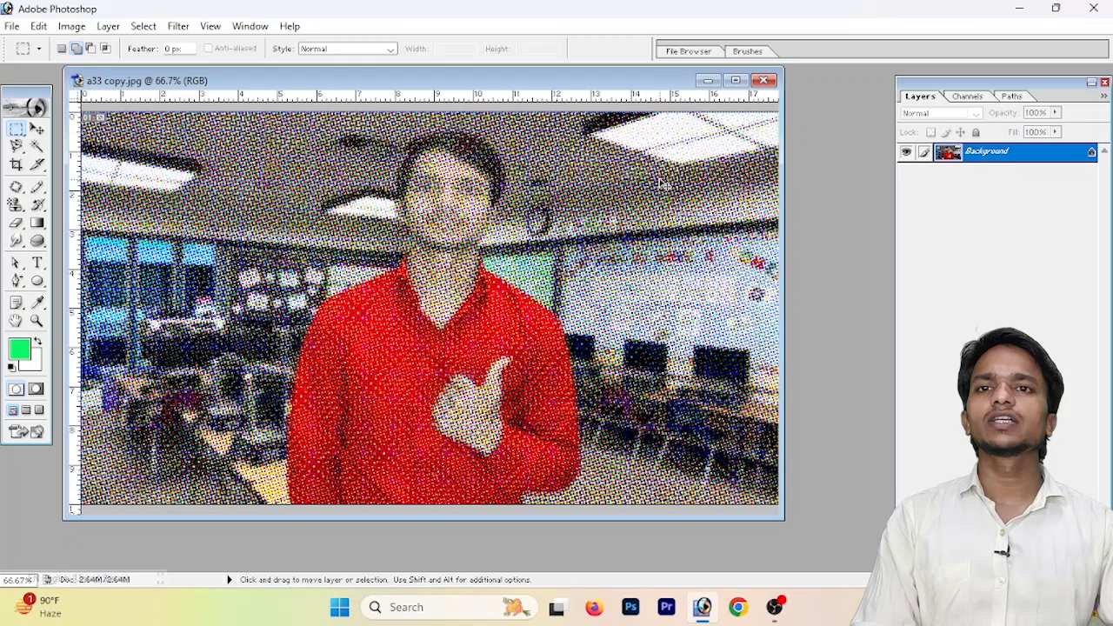
{"action": "key", "text": "ctrl+z"}
Preview the Crystallize filter on the photo with a cell size of 52, and cancel it.
{"action": "left_click", "coordinate": [143, 26]}
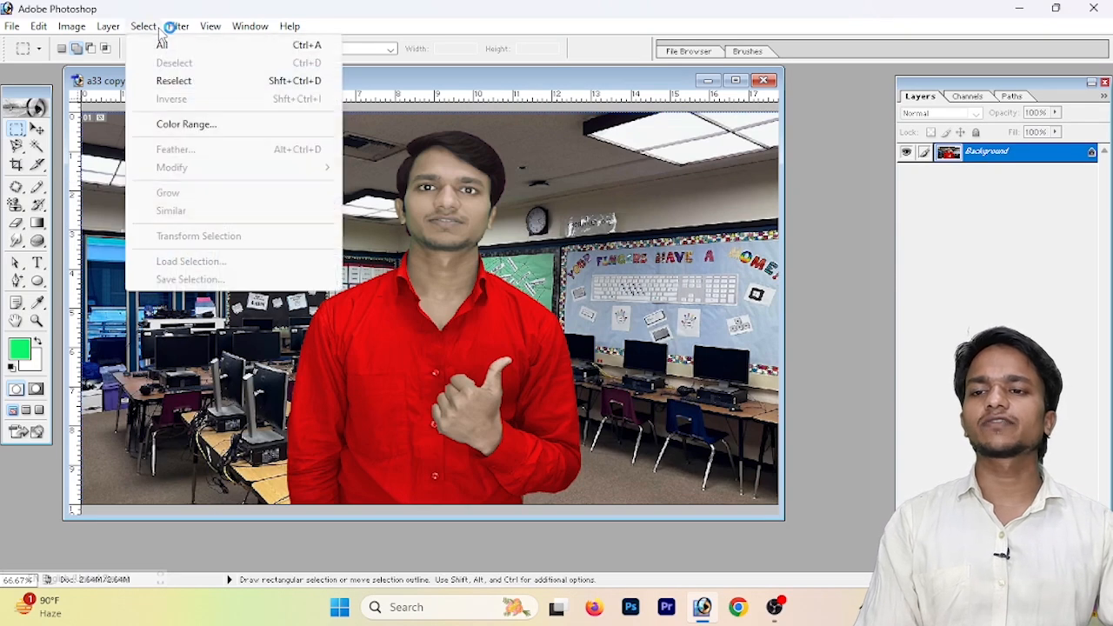
{"action": "left_click", "coordinate": [181, 28]}
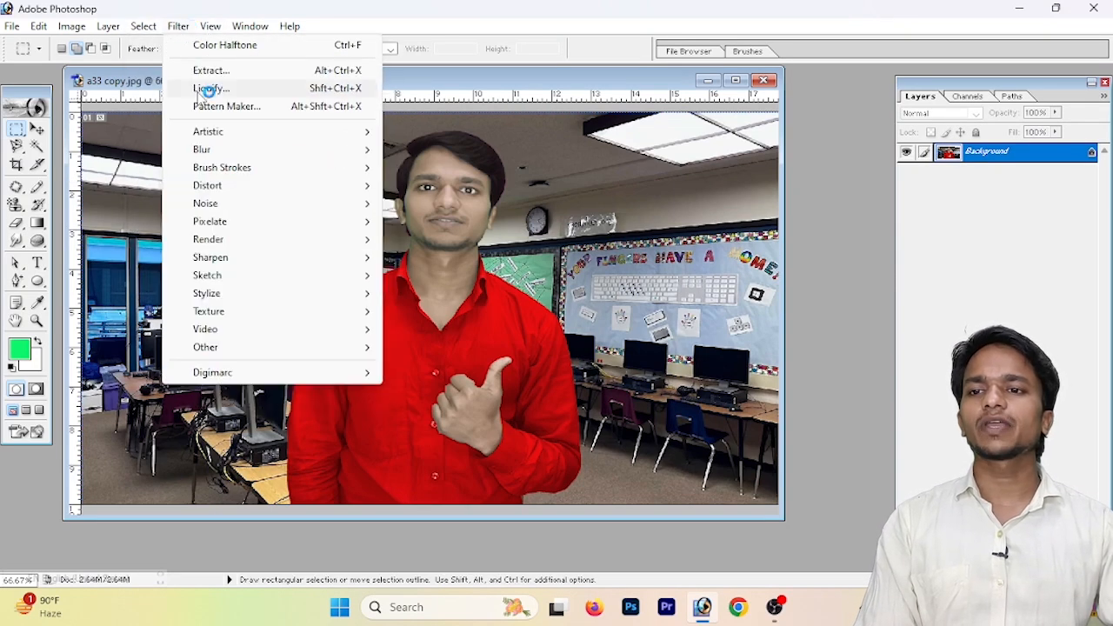
{"action": "mouse_move", "coordinate": [246, 221]}
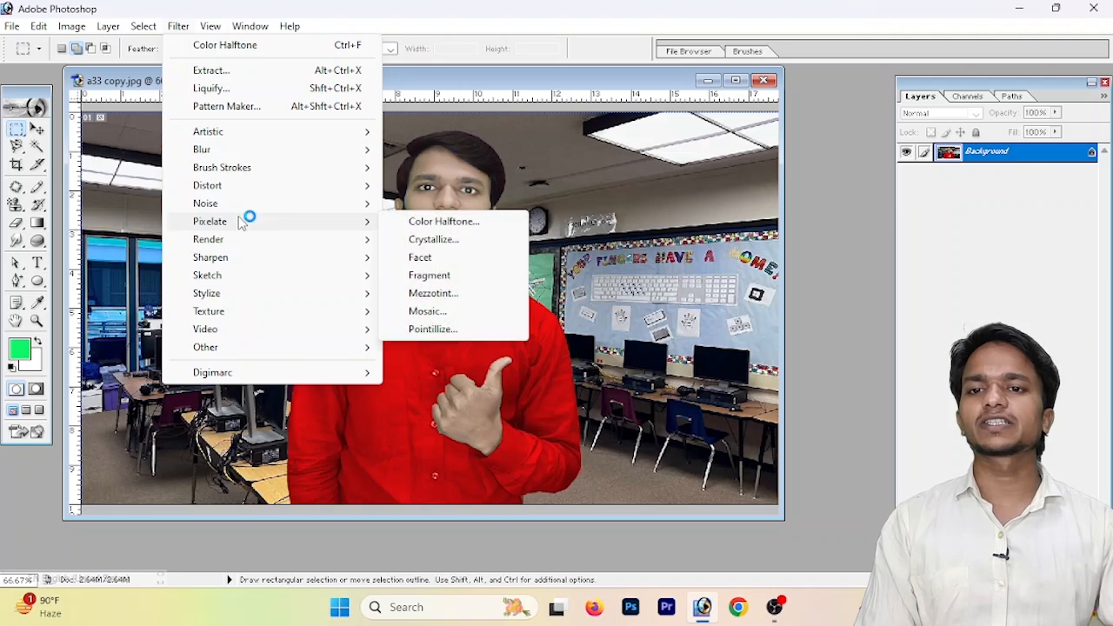
{"action": "left_click", "coordinate": [408, 240]}
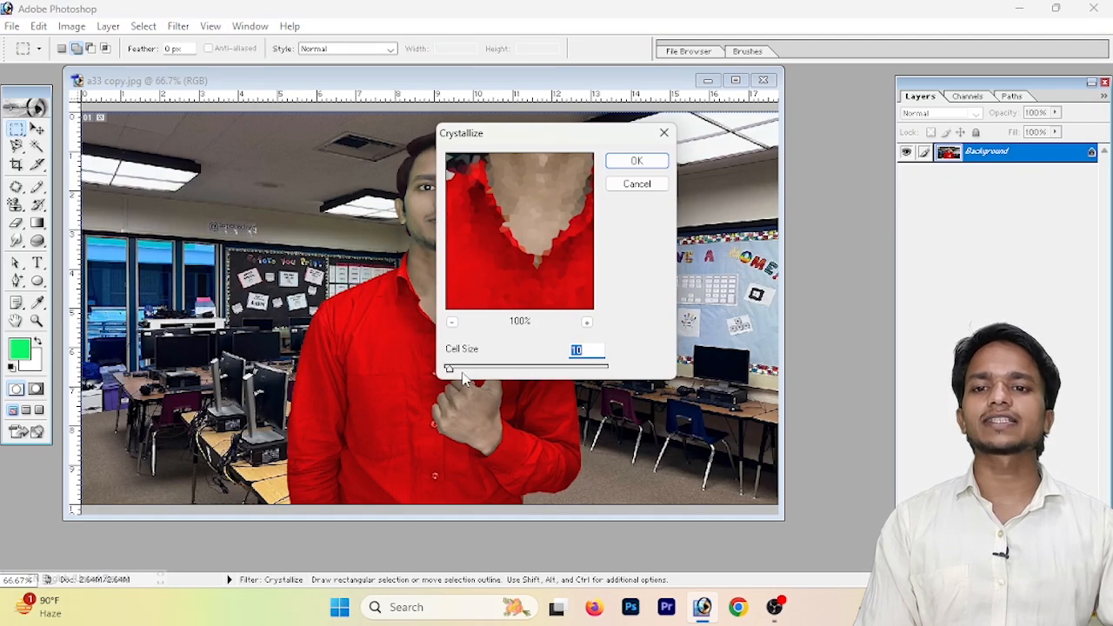
{"action": "mouse_move", "coordinate": [468, 371]}
{"action": "left_mouse_down"}
{"action": "mouse_move", "coordinate": [504, 375]}
{"action": "mouse_move", "coordinate": [474, 376]}
{"action": "left_mouse_up"}
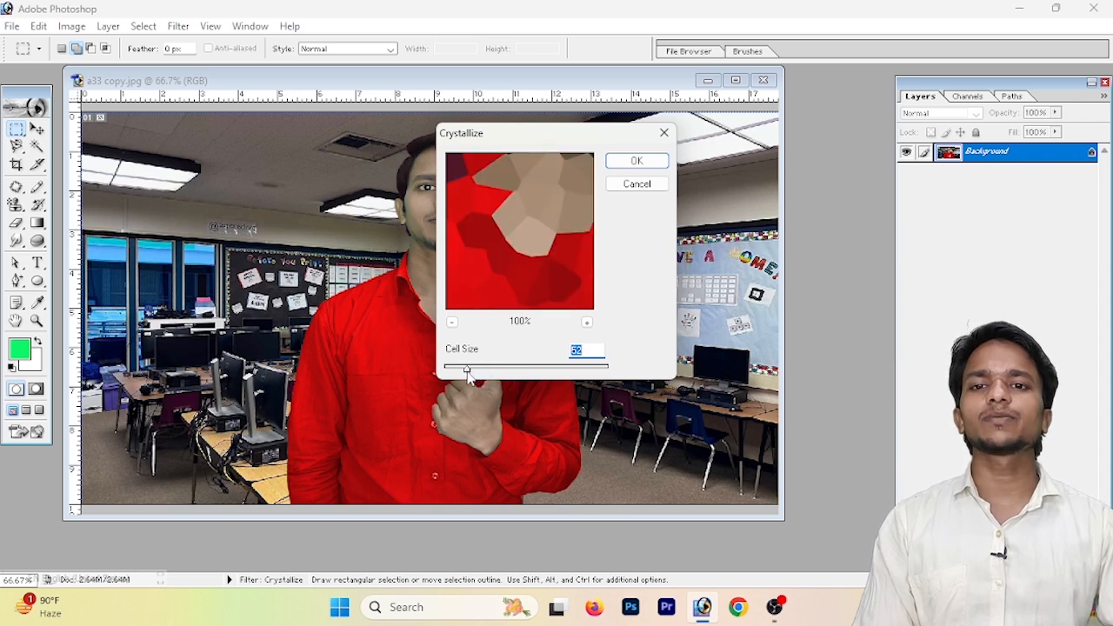
{"action": "left_click", "coordinate": [648, 184]}
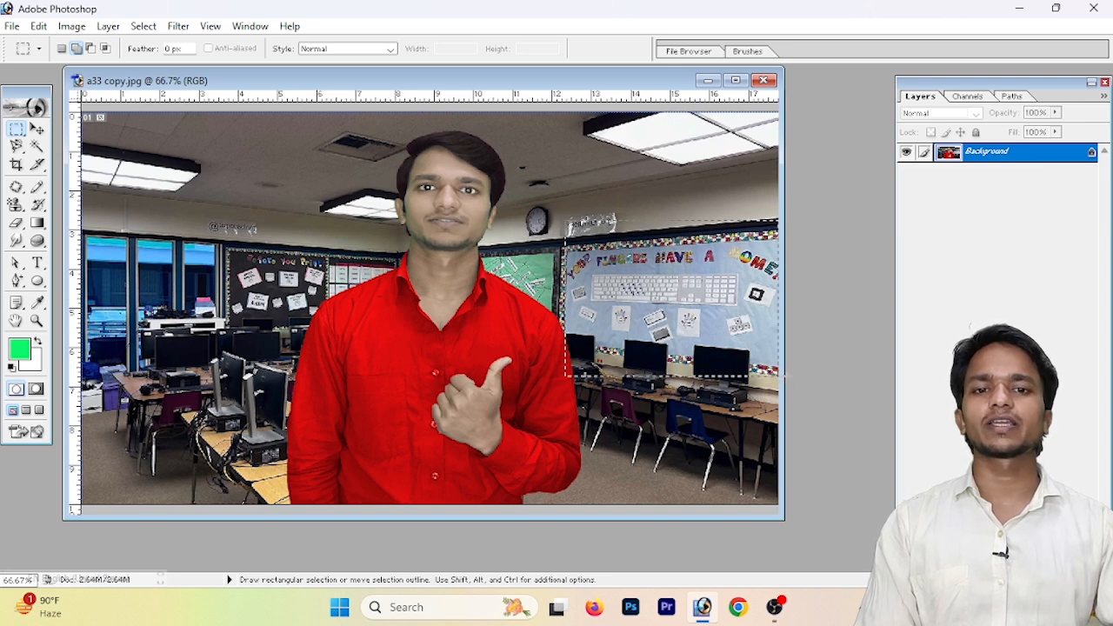
Try the Crystallize filter with a cell size of 10 on a rectangular selection of the bulletin board, and undo it.
{"action": "left_click", "coordinate": [177, 26]}
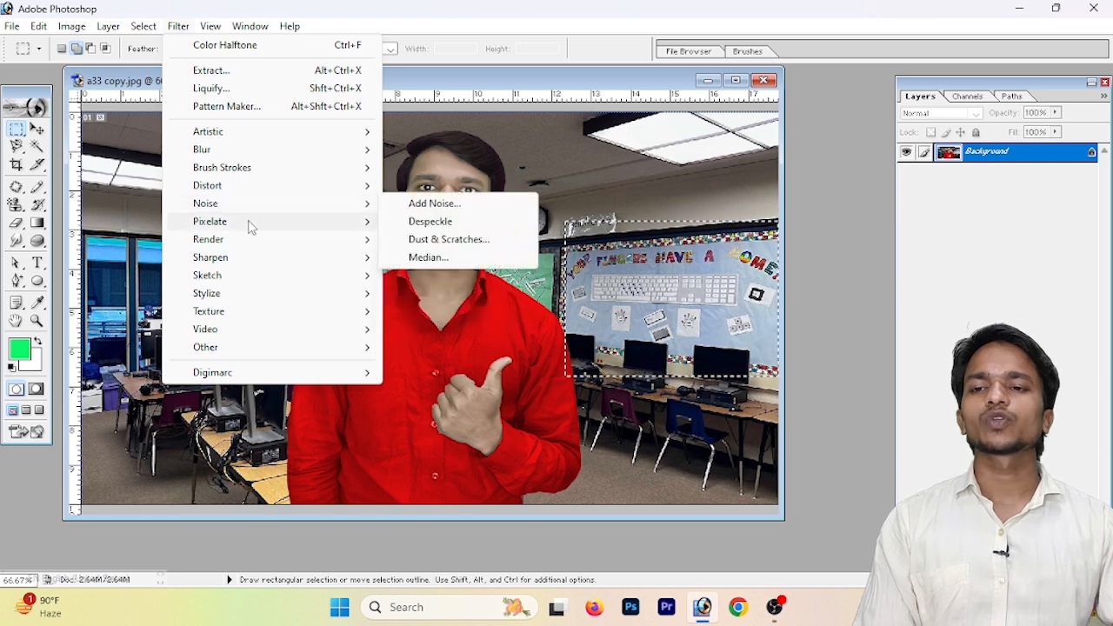
{"action": "mouse_move", "coordinate": [252, 224]}
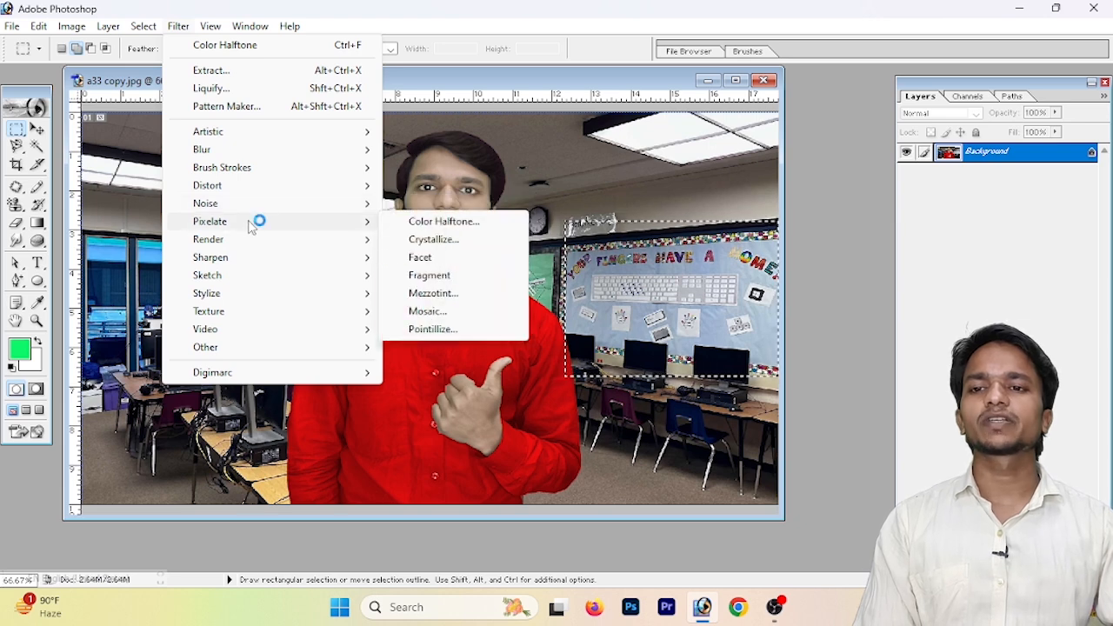
{"action": "left_click", "coordinate": [475, 243]}
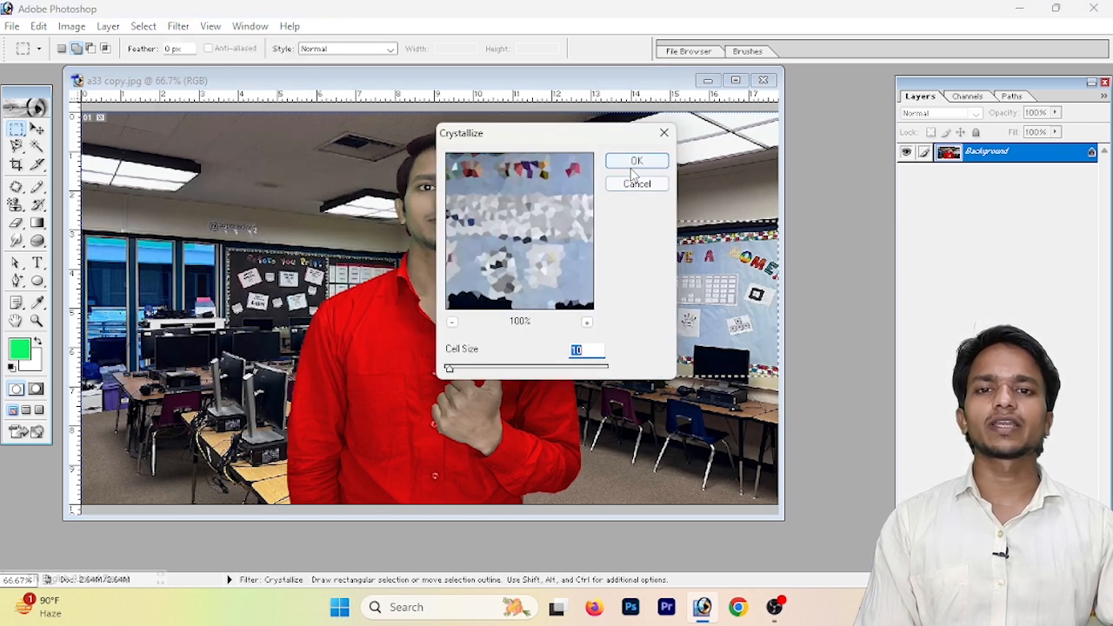
{"action": "left_click", "coordinate": [636, 161]}
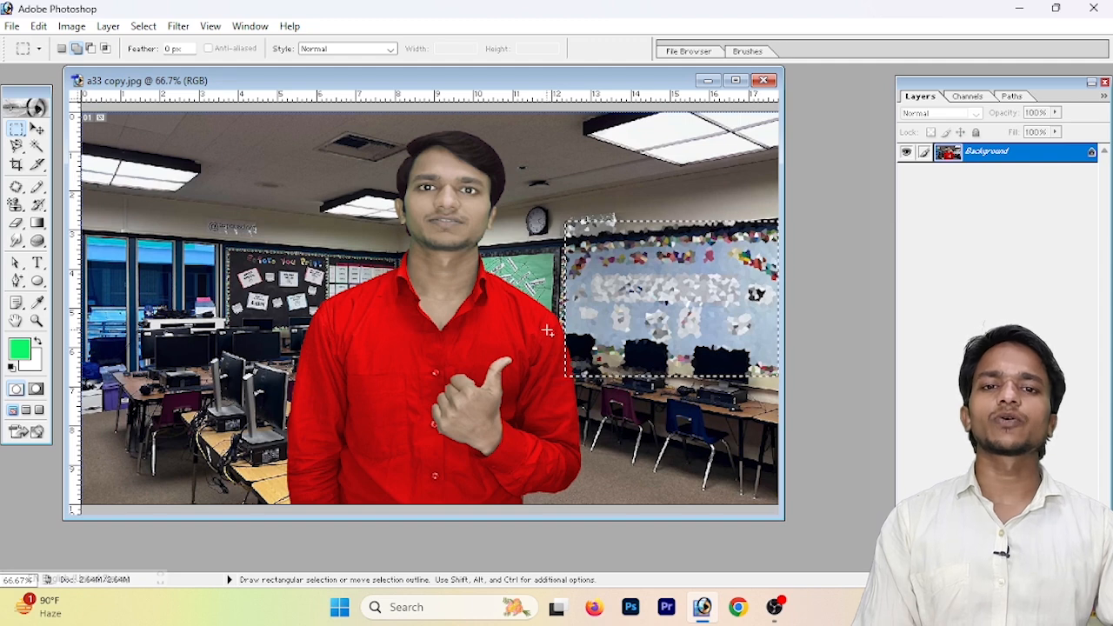
{"action": "key", "text": "ctrl+z"}
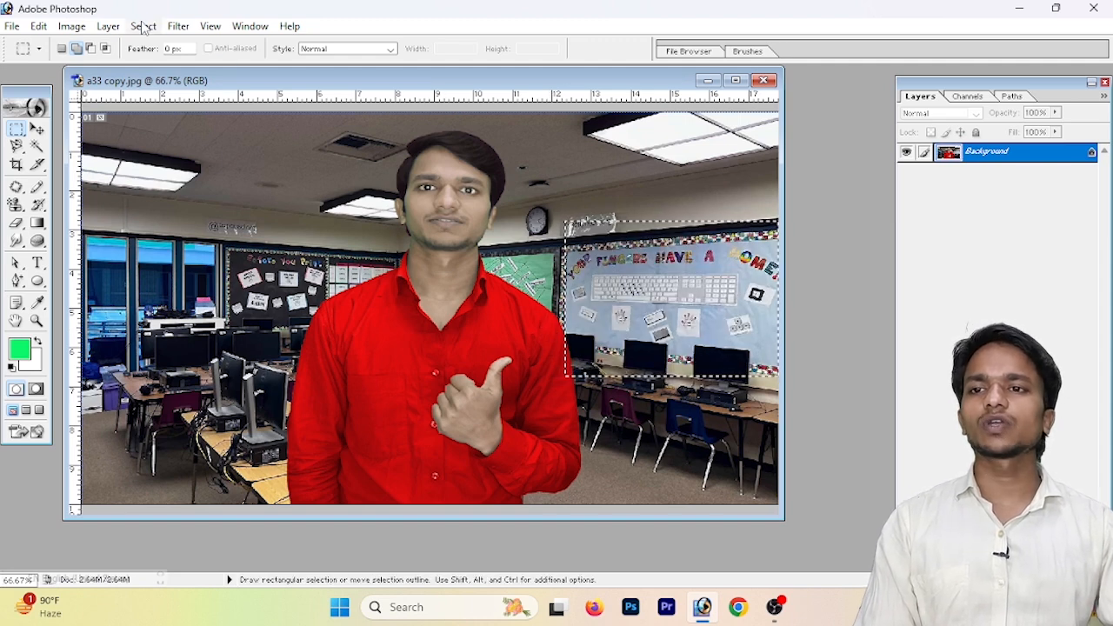
Try the Facet filter on the selected bulletin board area, and undo it.
{"action": "left_click", "coordinate": [178, 26]}
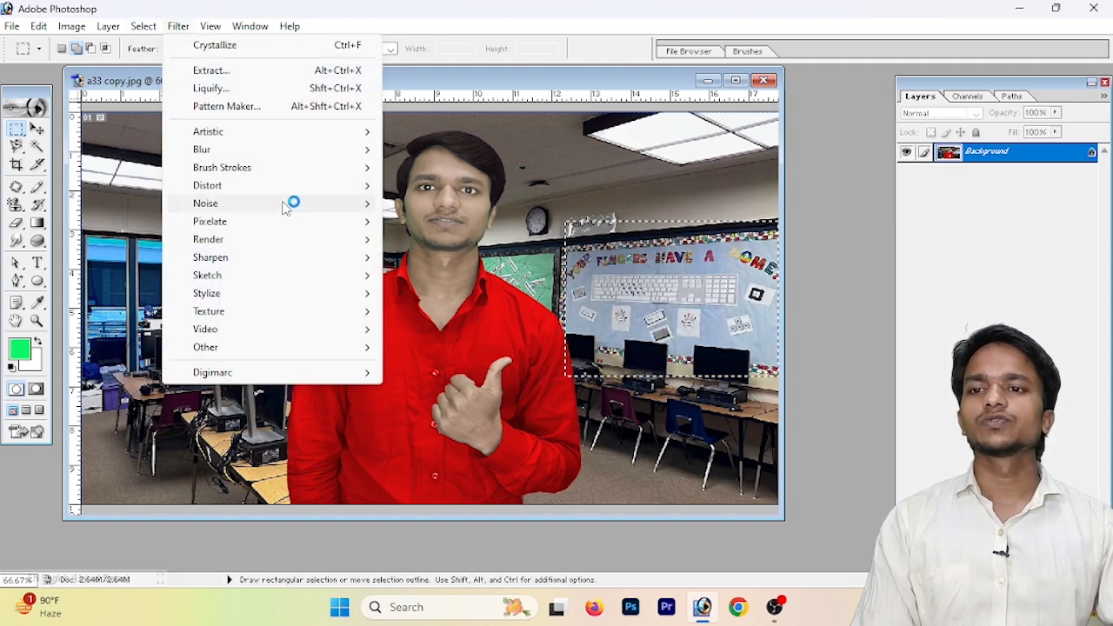
{"action": "mouse_move", "coordinate": [301, 230]}
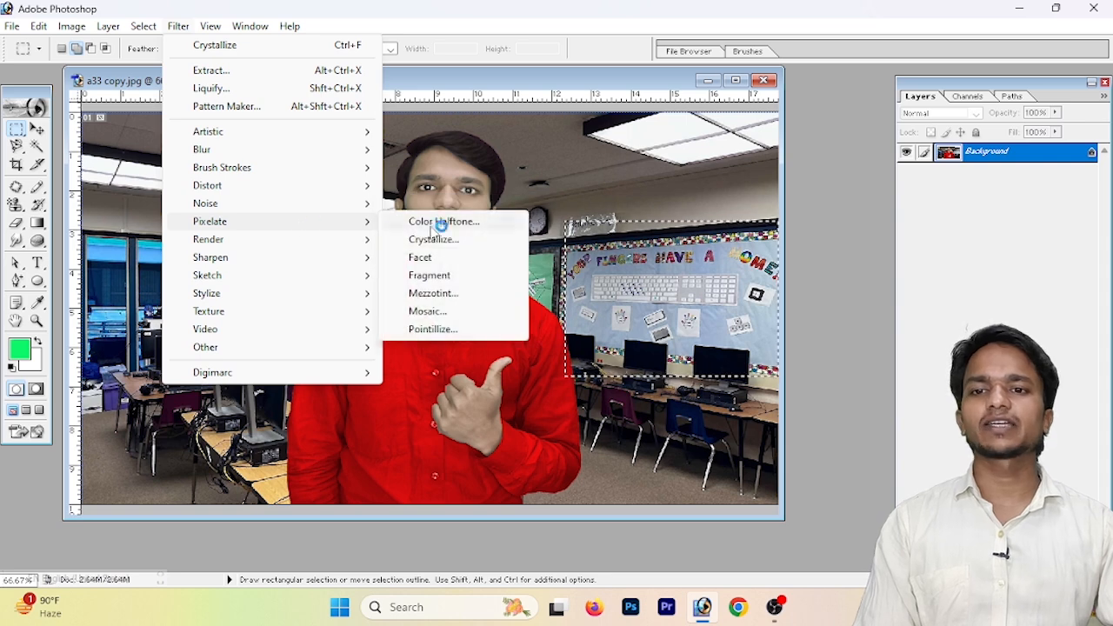
{"action": "left_click", "coordinate": [444, 259]}
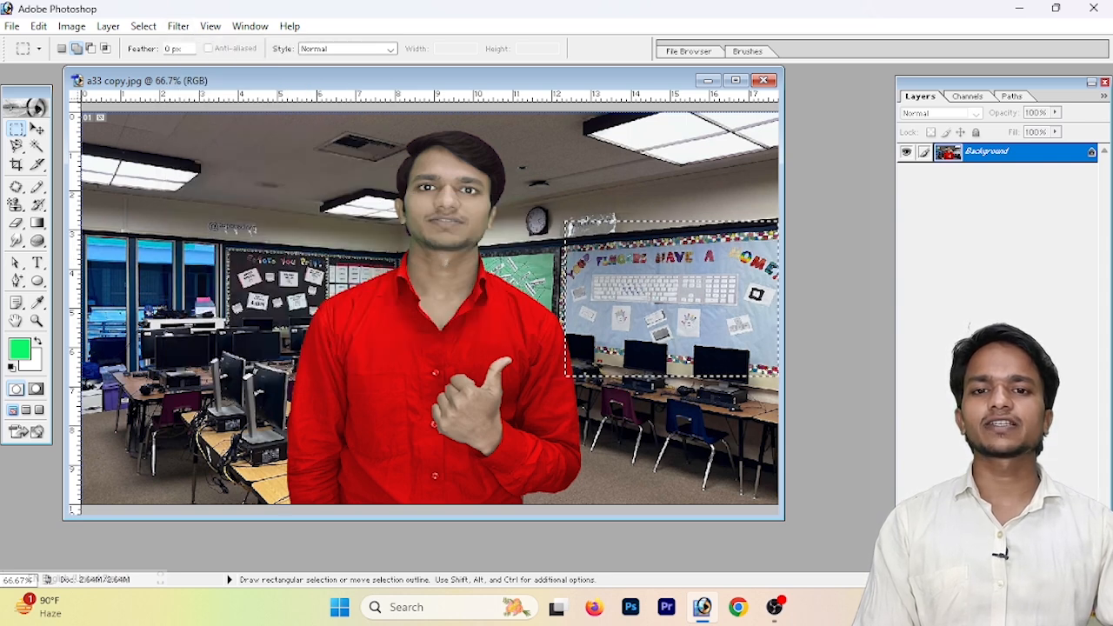
{"action": "left_click", "coordinate": [652, 305]}
{"action": "left_click_drag", "start_coordinate": [404, 165], "coordinate": [498, 295]}
{"action": "key", "text": "ctrl+alt+z"}
{"action": "key", "text": "ctrl+alt+z"}
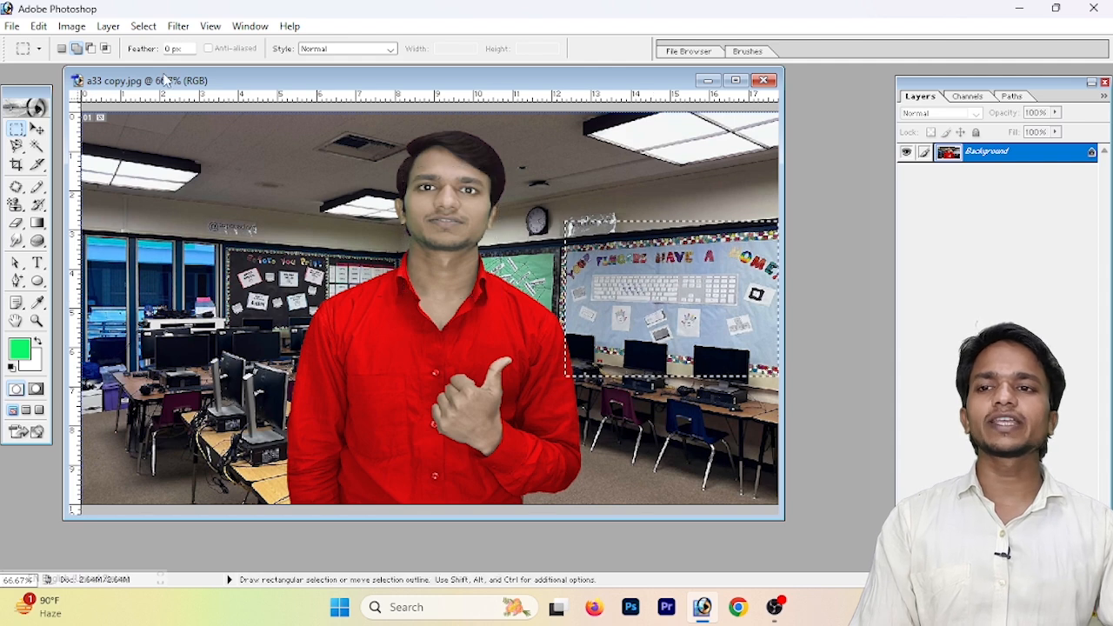
Remove the bulletin board selection, try the Fragment filter on the whole photo, and undo it.
{"action": "key", "text": "ctrl+alt+z"}
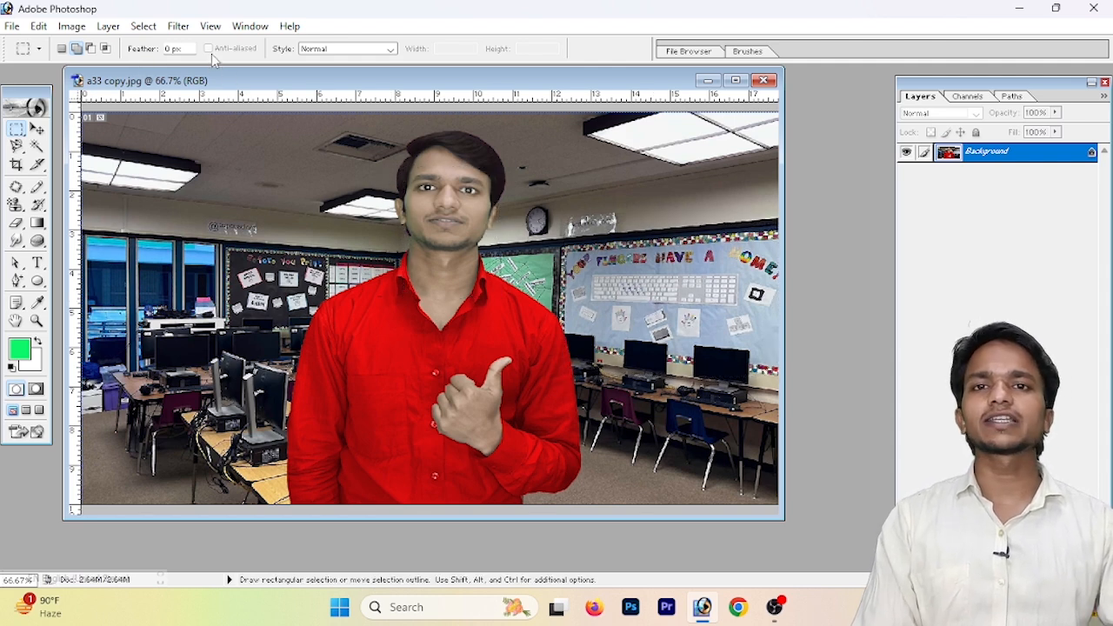
{"action": "left_click", "coordinate": [178, 26]}
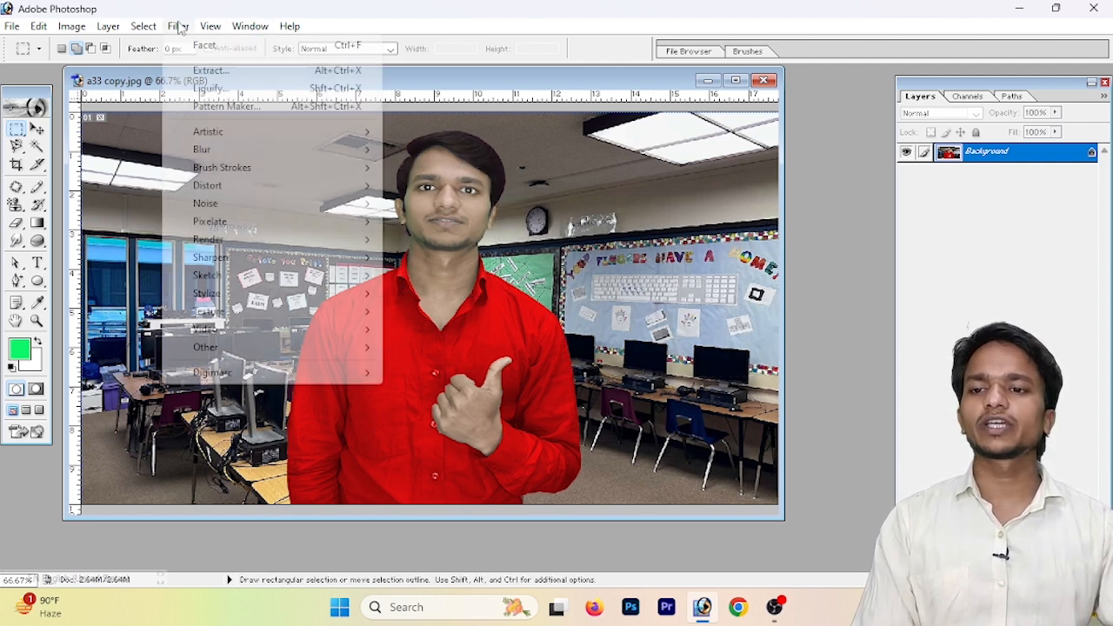
{"action": "left_click", "coordinate": [126, 58]}
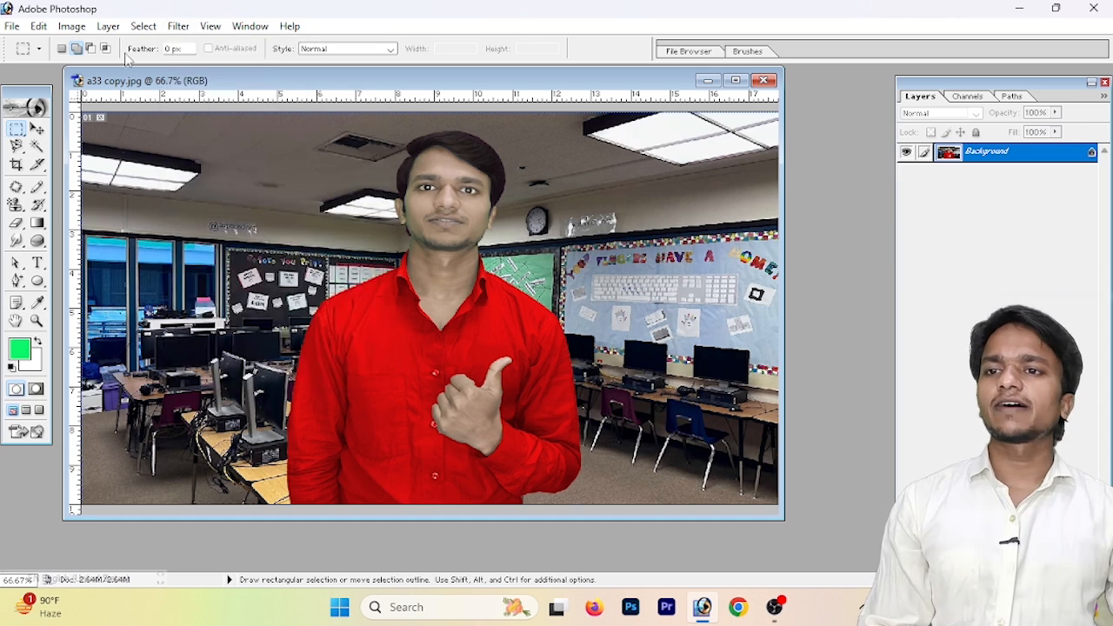
{"action": "left_click", "coordinate": [190, 29]}
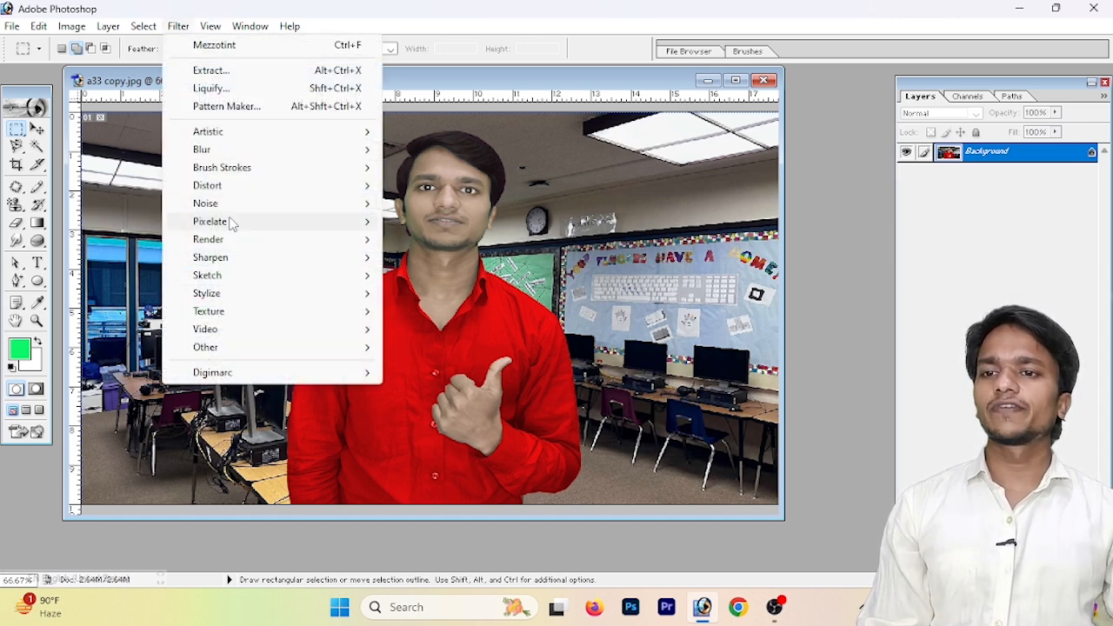
{"action": "mouse_move", "coordinate": [233, 224]}
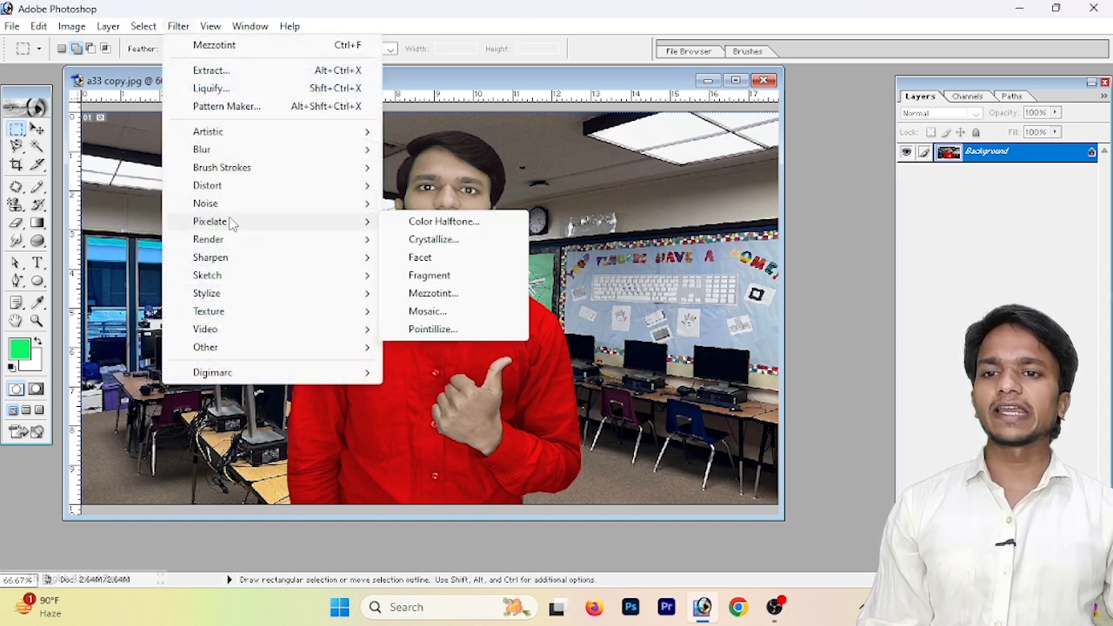
{"action": "left_click", "coordinate": [470, 280]}
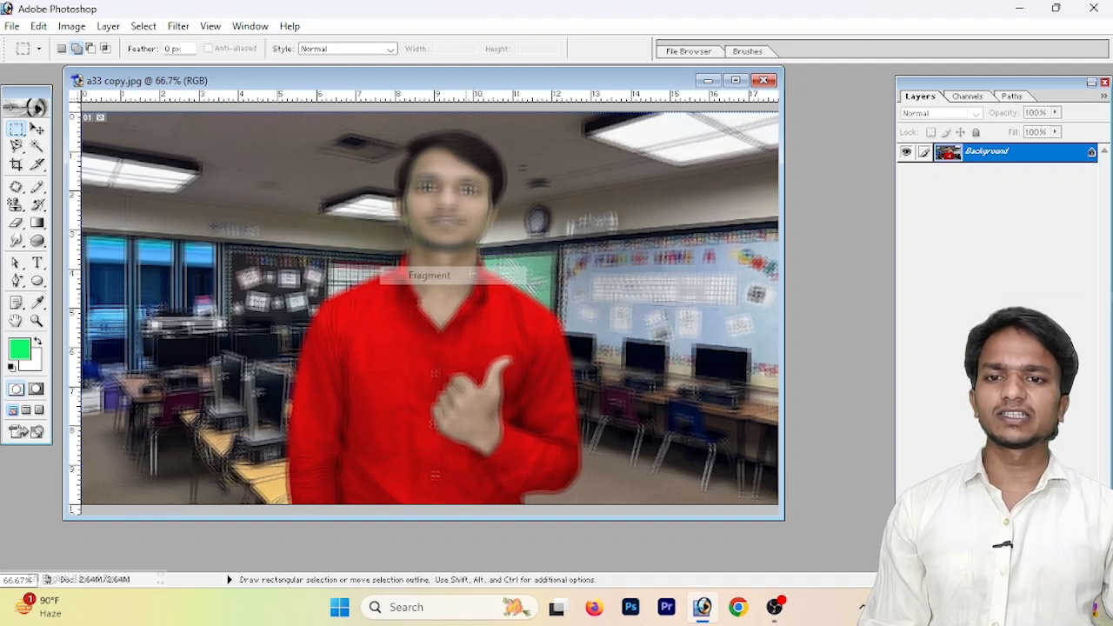
Try the Mezzotint filter on the whole photo with the type set to Medium lines, and undo it.
{"action": "left_click", "coordinate": [178, 26]}
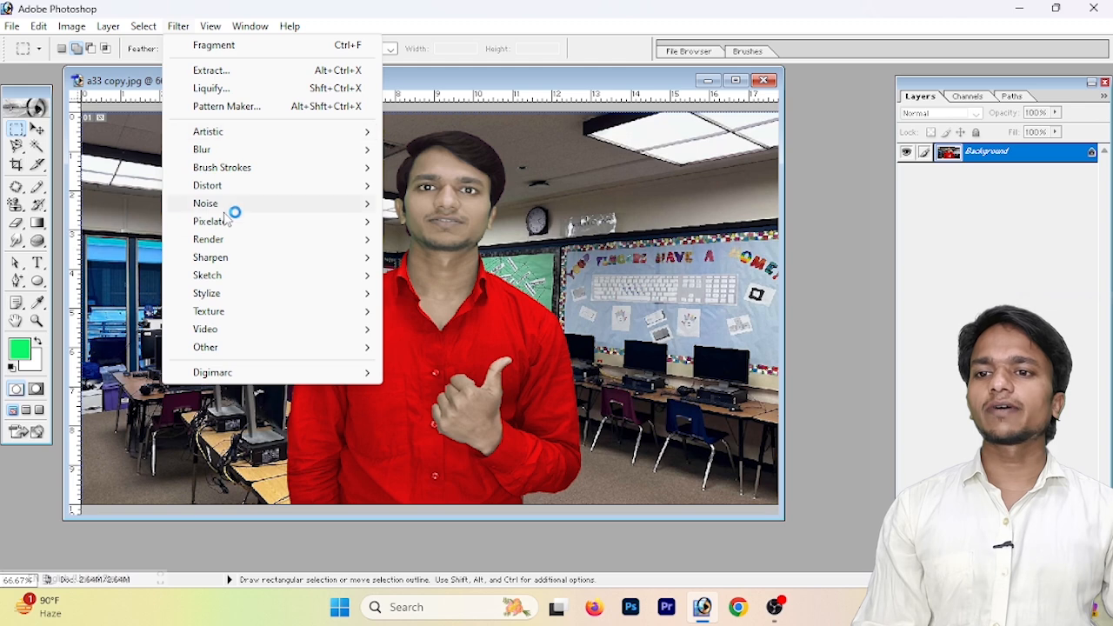
{"action": "mouse_move", "coordinate": [248, 228]}
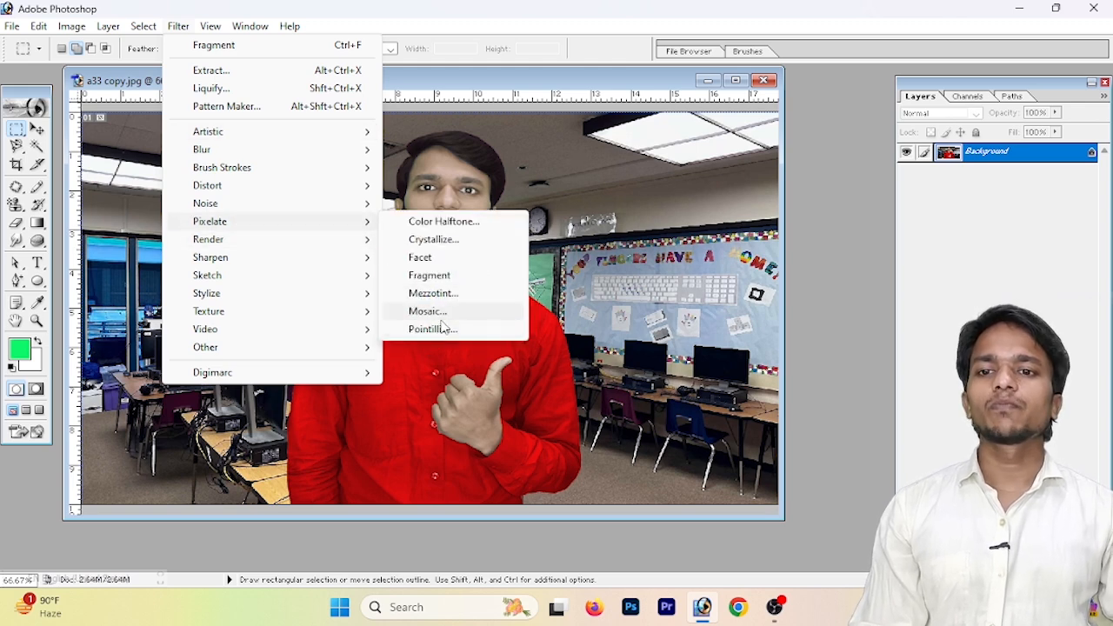
{"action": "left_click", "coordinate": [452, 294]}
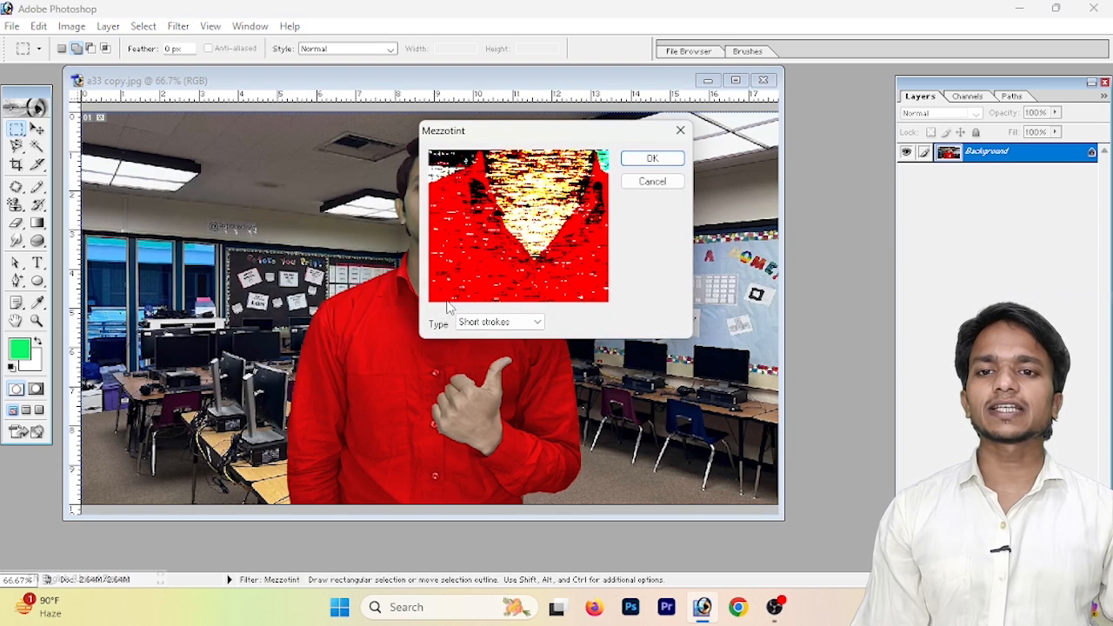
{"action": "left_click", "coordinate": [541, 322]}
{"action": "left_click", "coordinate": [524, 380]}
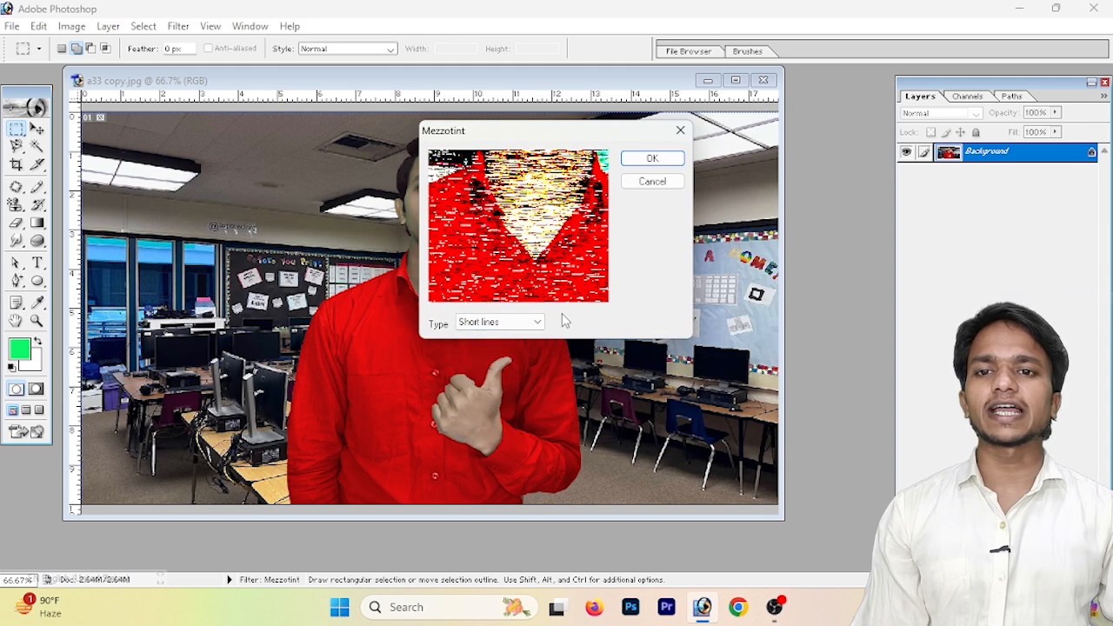
{"action": "left_click", "coordinate": [526, 328]}
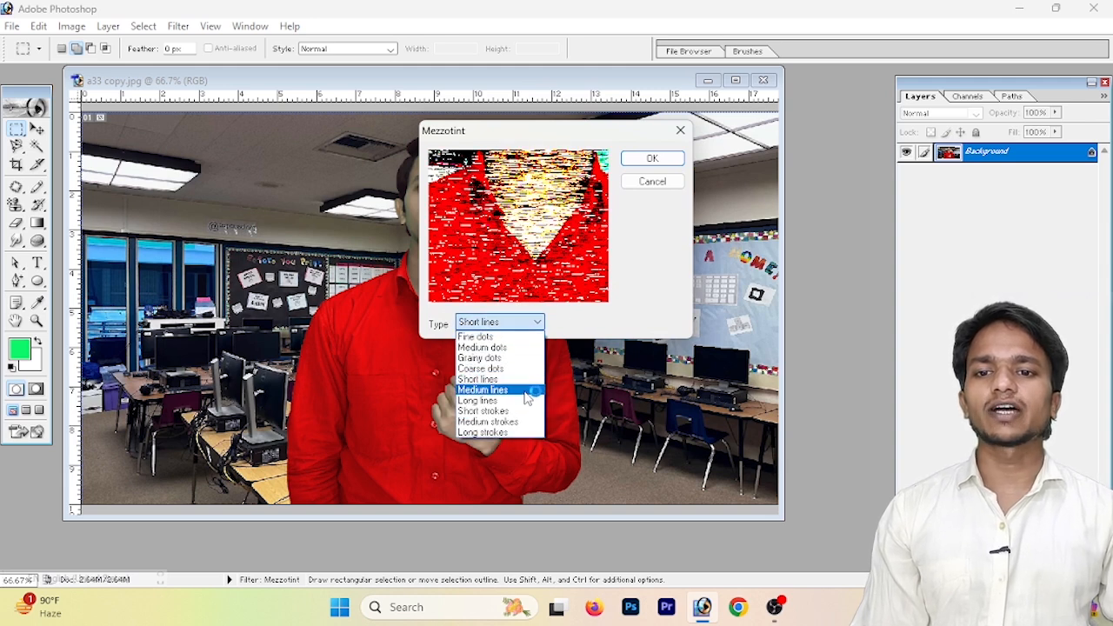
{"action": "left_click", "coordinate": [525, 393]}
{"action": "left_click", "coordinate": [651, 159]}
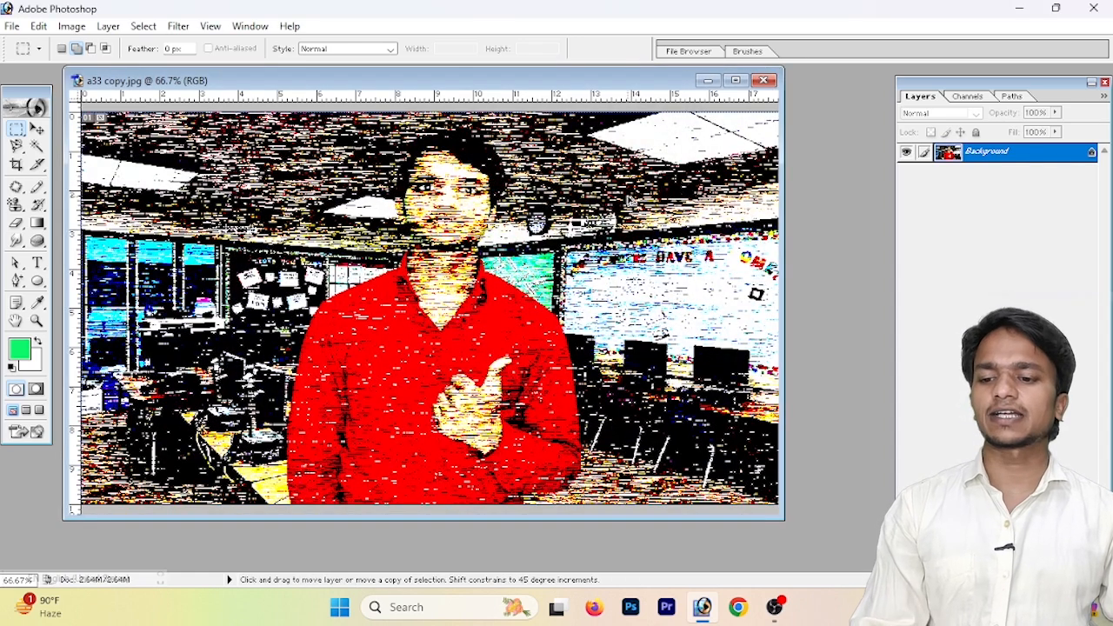
{"action": "key", "text": "ctrl+z"}
Preview the Mosaic filter on the whole photo with a changed cell size, and cancel it.
{"action": "left_click", "coordinate": [177, 26]}
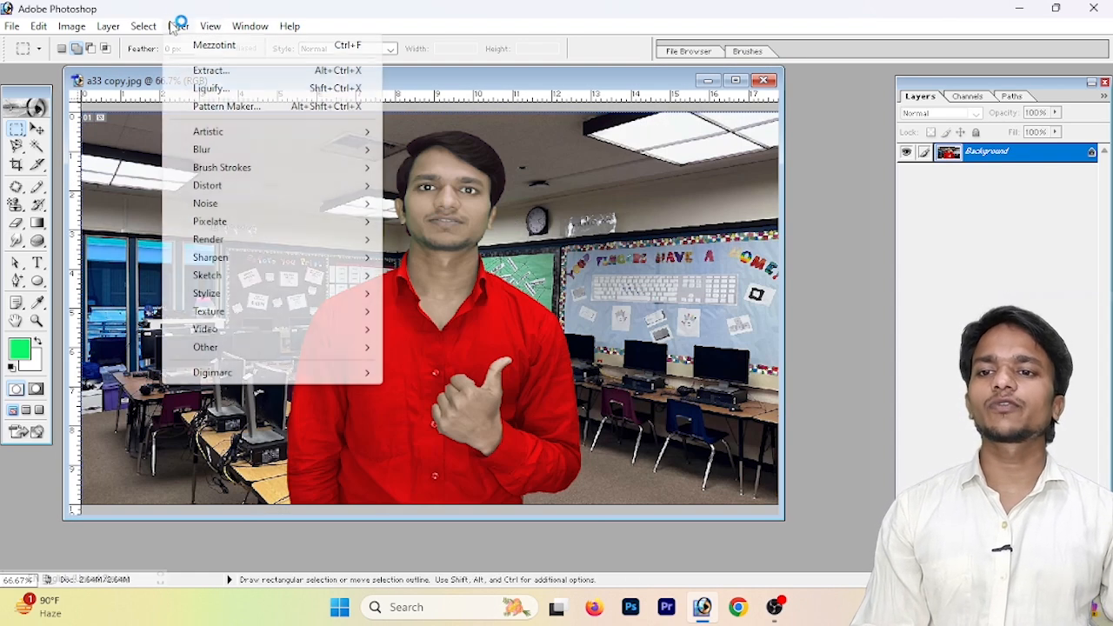
{"action": "mouse_move", "coordinate": [268, 253]}
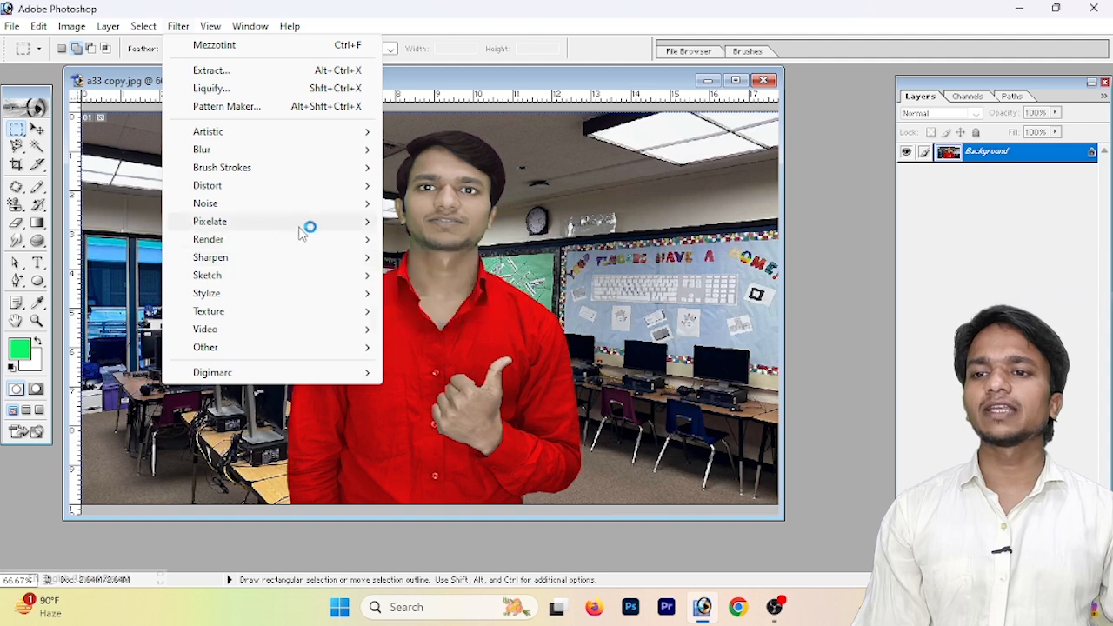
{"action": "mouse_move", "coordinate": [345, 223]}
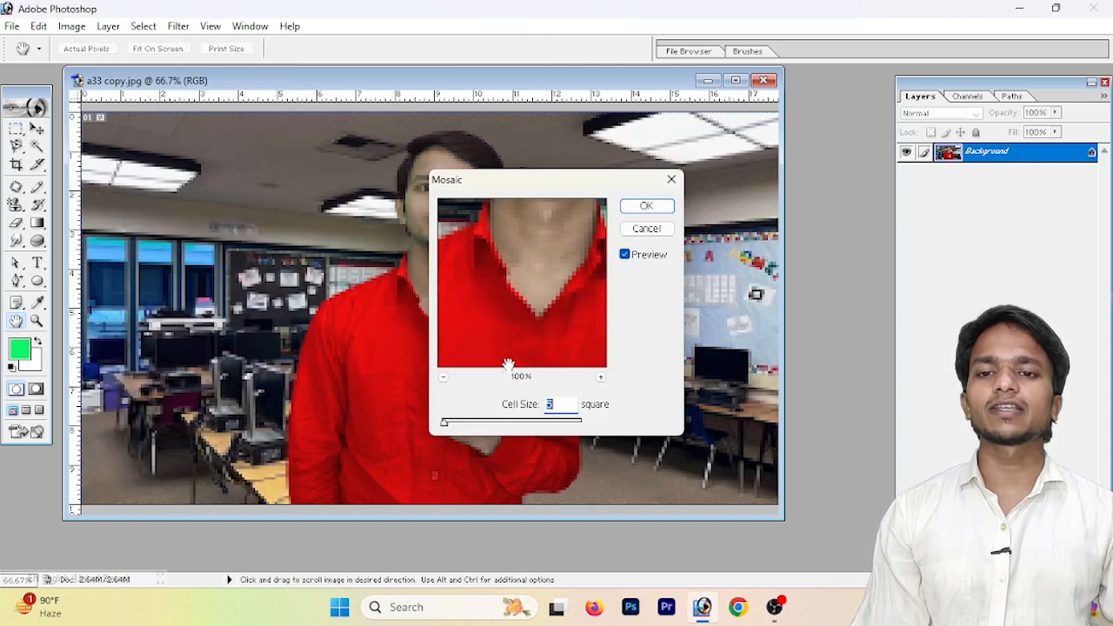
{"action": "left_click_drag", "start_coordinate": [469, 425], "coordinate": [467, 423]}
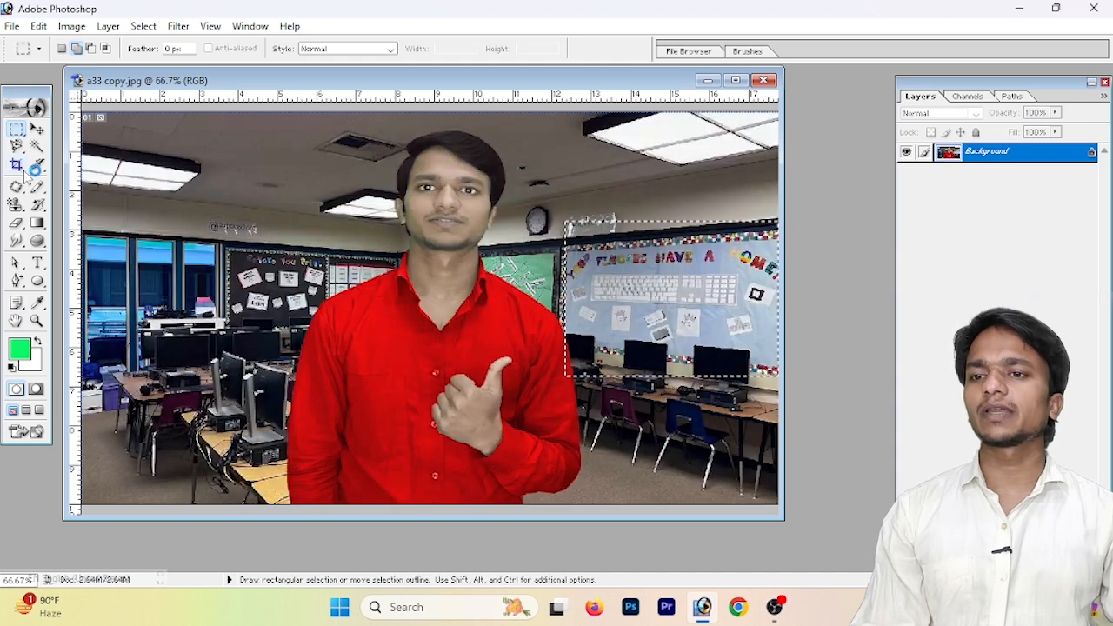
Try the Mosaic filter with a larger cell size on a rectangular selection over half the man's face and neck, undo it, and deselect.
{"action": "key", "text": "ctrl+d"}
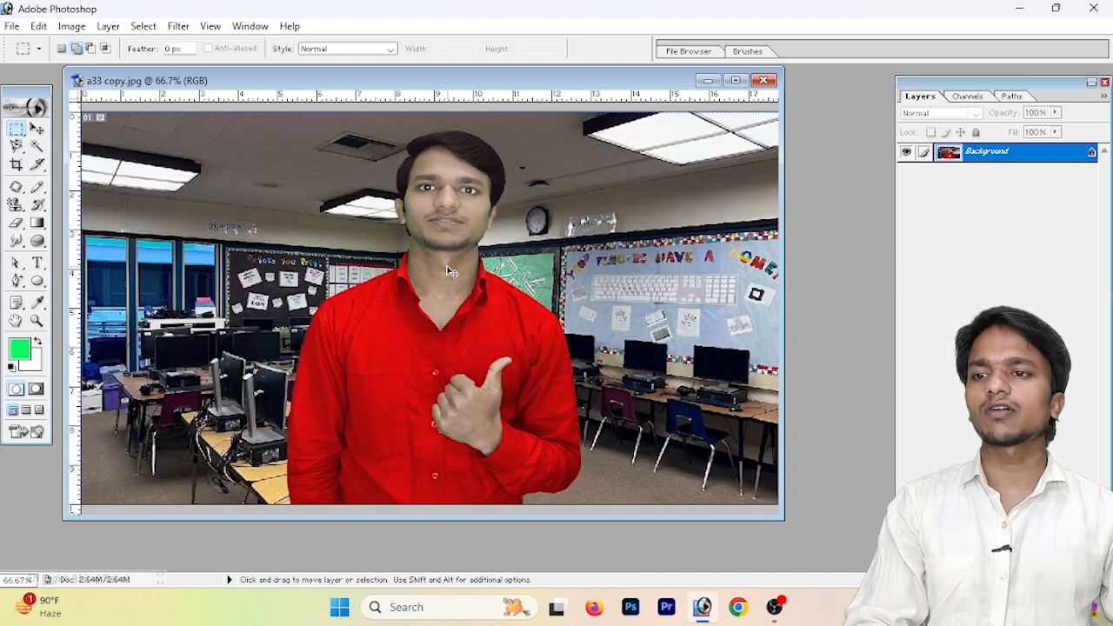
{"action": "left_click_drag", "start_coordinate": [517, 352], "coordinate": [445, 187]}
{"action": "left_click", "coordinate": [181, 27]}
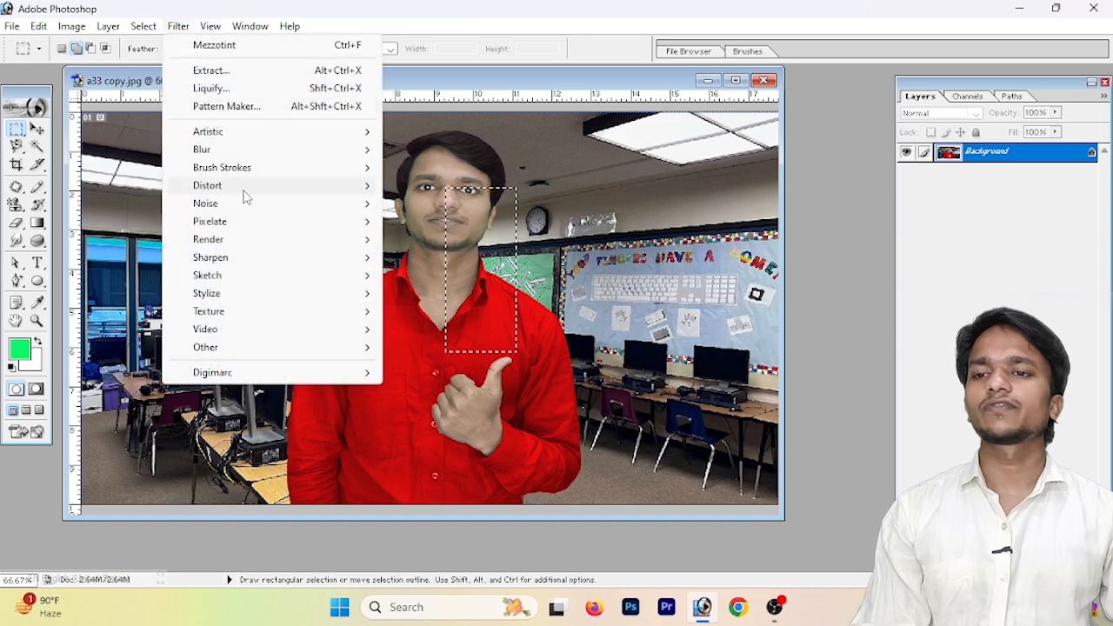
{"action": "mouse_move", "coordinate": [257, 225]}
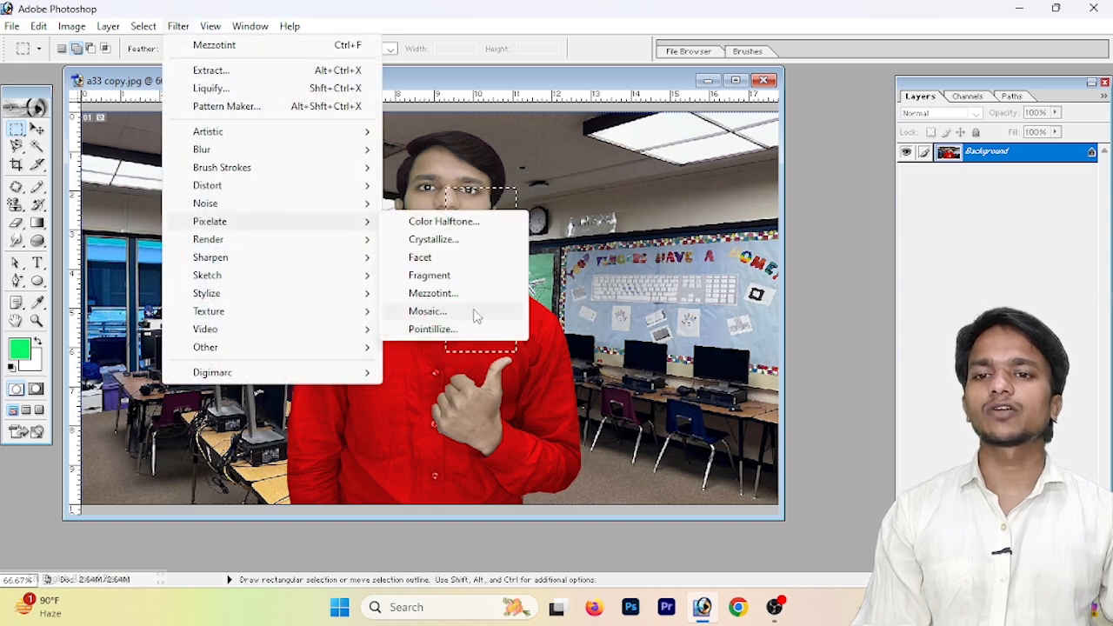
{"action": "left_click", "coordinate": [426, 311]}
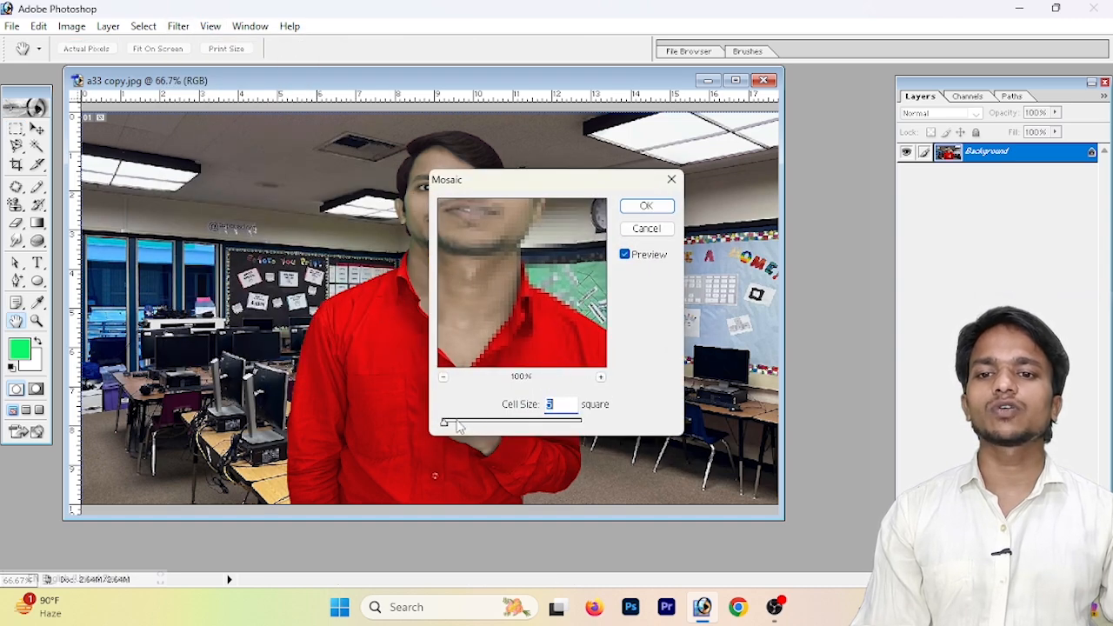
{"action": "left_click_drag", "start_coordinate": [466, 426], "coordinate": [457, 423]}
{"action": "left_click", "coordinate": [647, 206]}
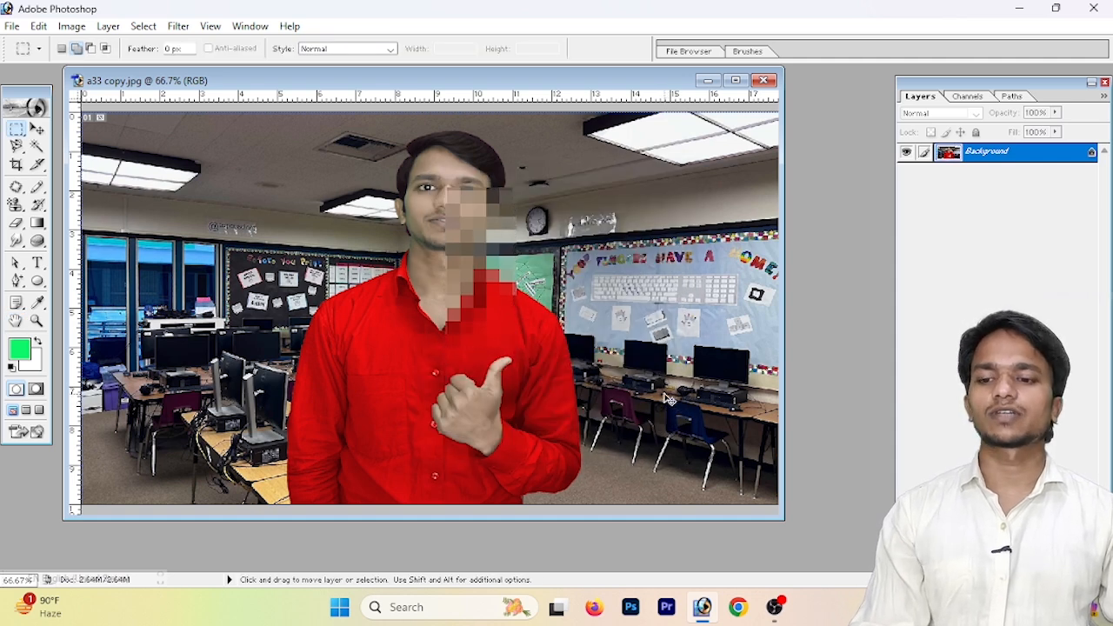
{"action": "key", "text": "ctrl+z"}
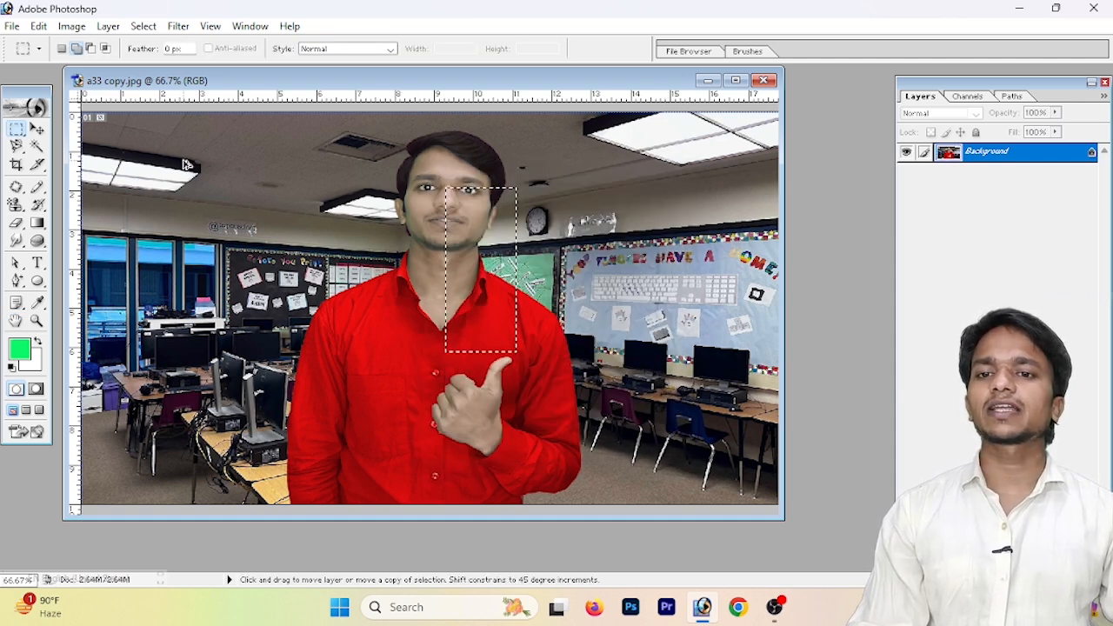
{"action": "key", "text": "ctrl+d"}
Try the Pointillize filter on the whole photo with a small cell size, and undo it.
{"action": "left_click", "coordinate": [111, 28]}
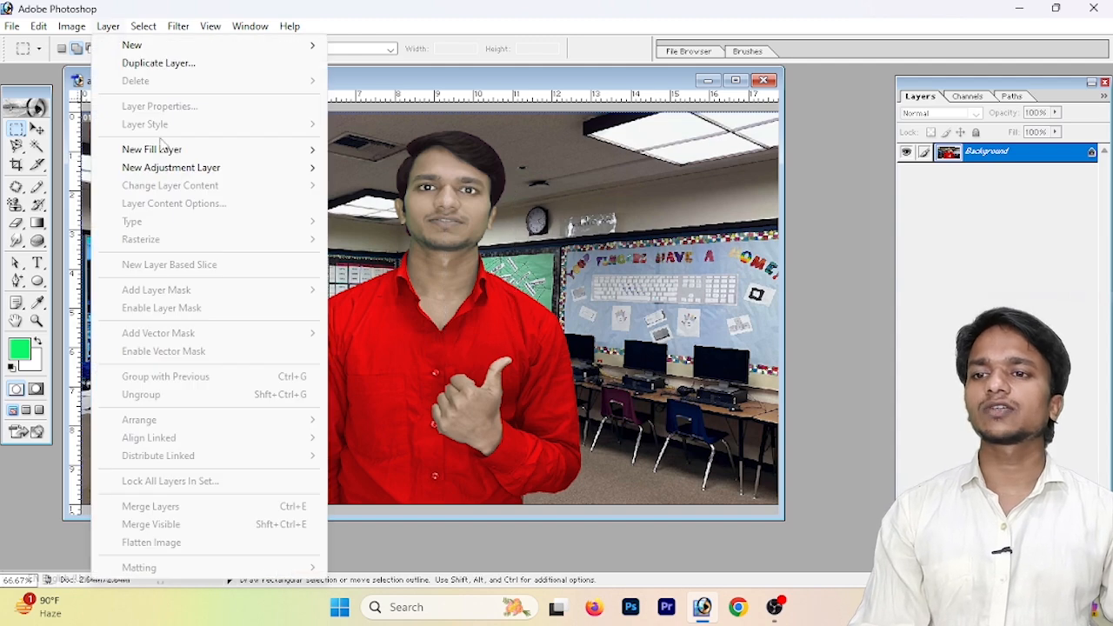
{"action": "mouse_move", "coordinate": [139, 23]}
{"action": "mouse_move", "coordinate": [177, 26]}
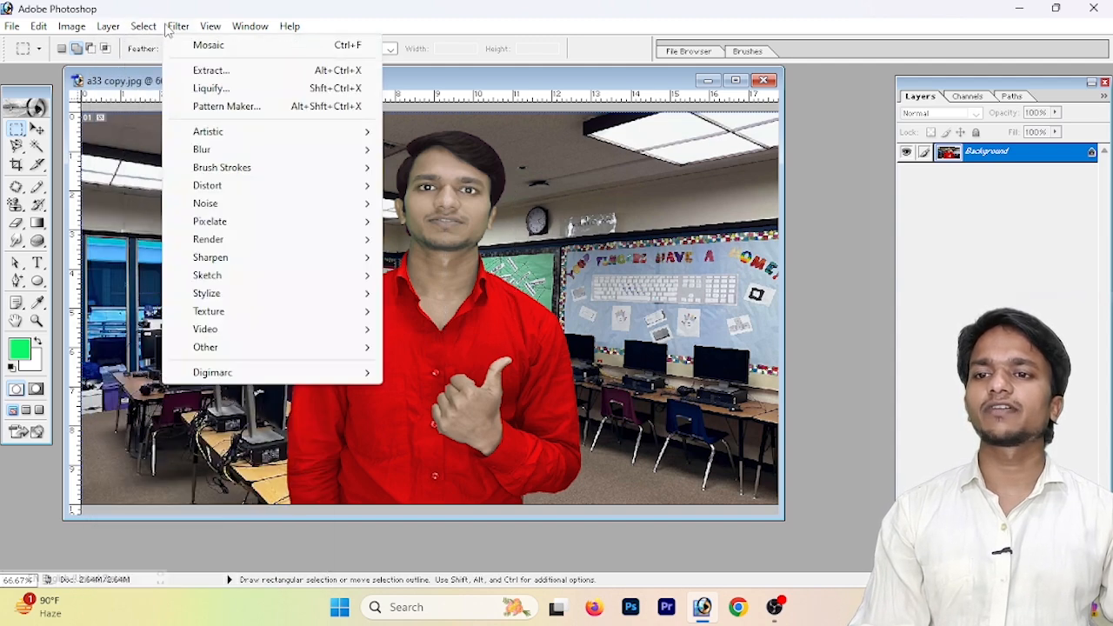
{"action": "mouse_move", "coordinate": [264, 231]}
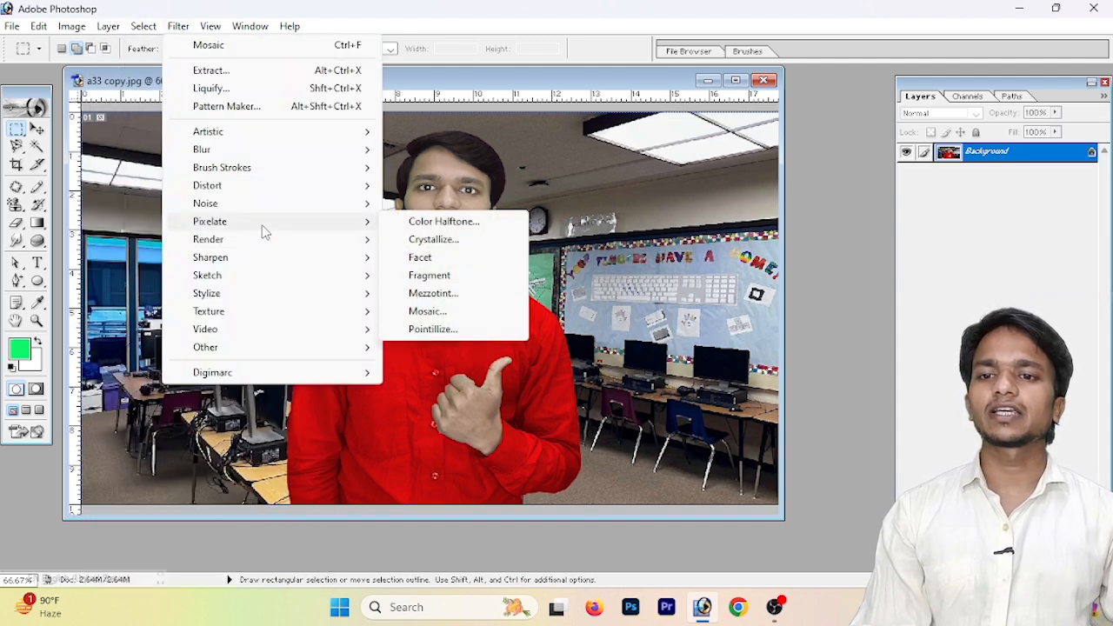
{"action": "left_click", "coordinate": [514, 334]}
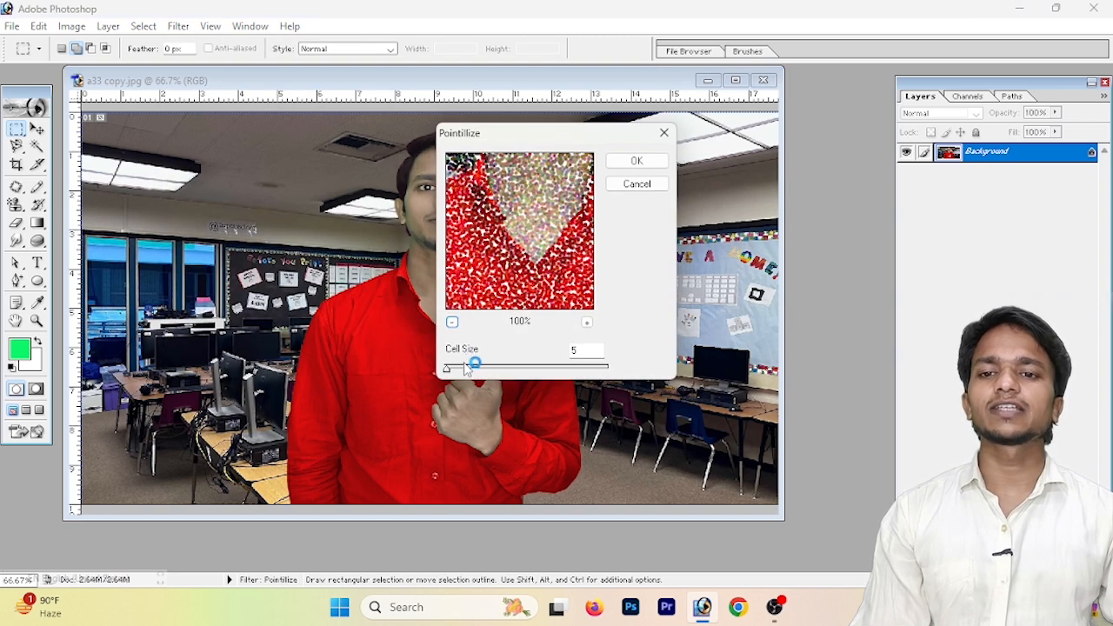
{"action": "left_click_drag", "start_coordinate": [473, 371], "coordinate": [451, 372]}
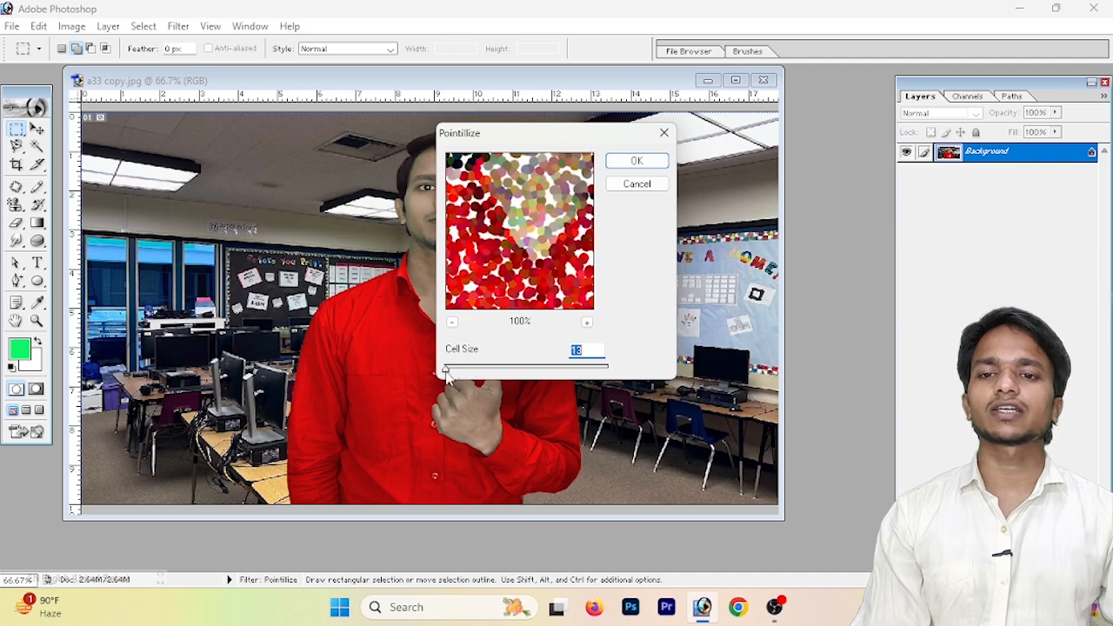
{"action": "left_click", "coordinate": [621, 164]}
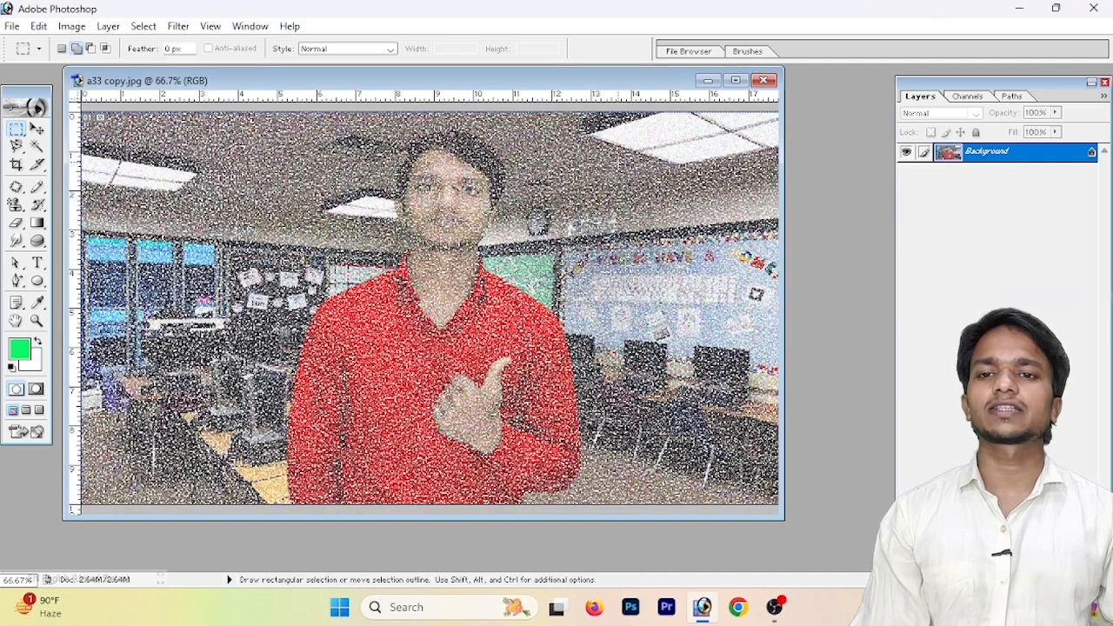
{"action": "key", "text": "ctrl+z"}
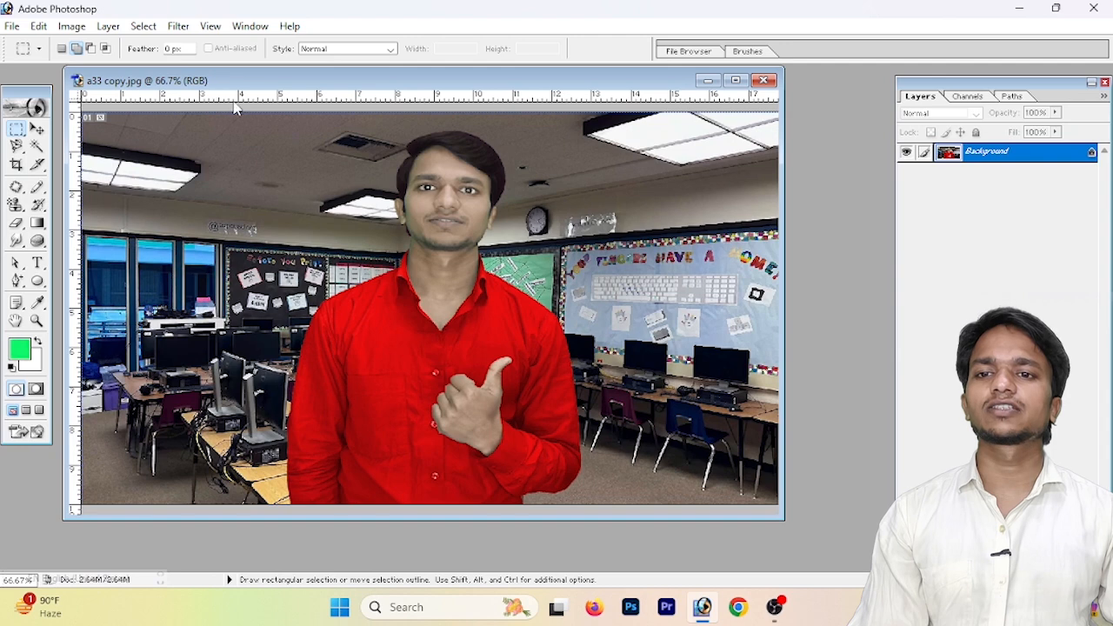
Start the 3D Transform filter and draw a cube wireframe over the man's head and the classroom area beside him in the preview.
{"action": "left_click", "coordinate": [178, 26]}
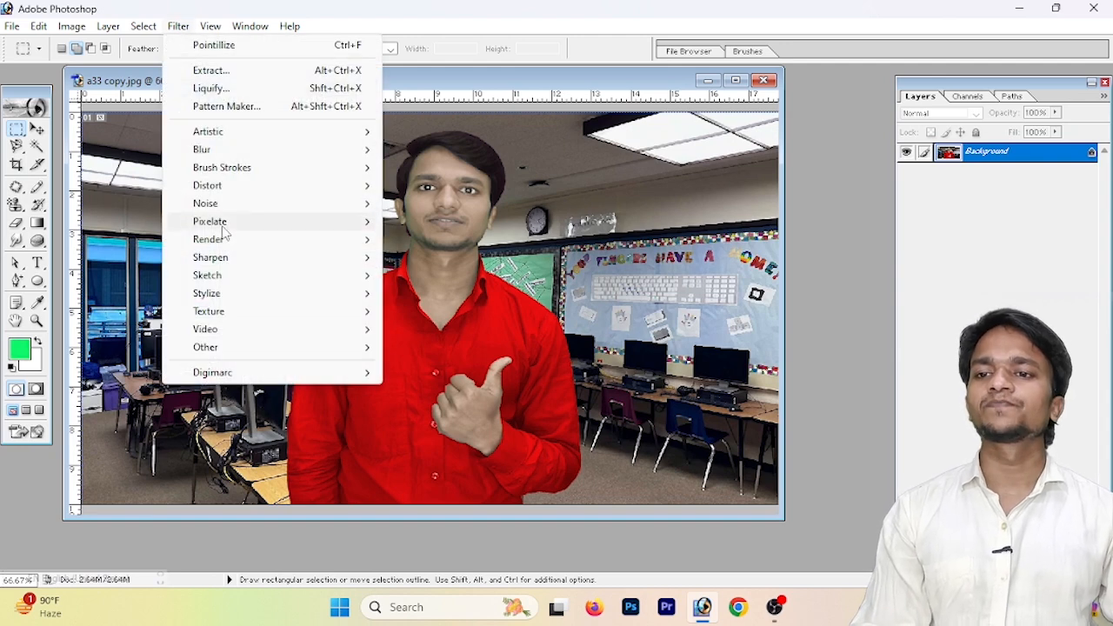
{"action": "mouse_move", "coordinate": [329, 233]}
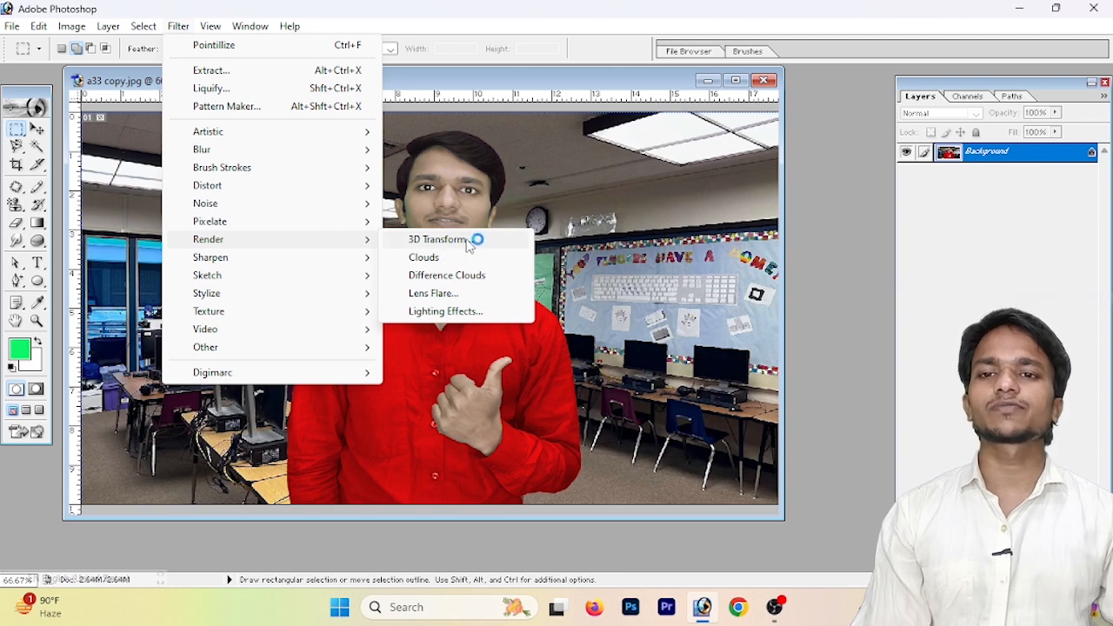
{"action": "left_click", "coordinate": [468, 246]}
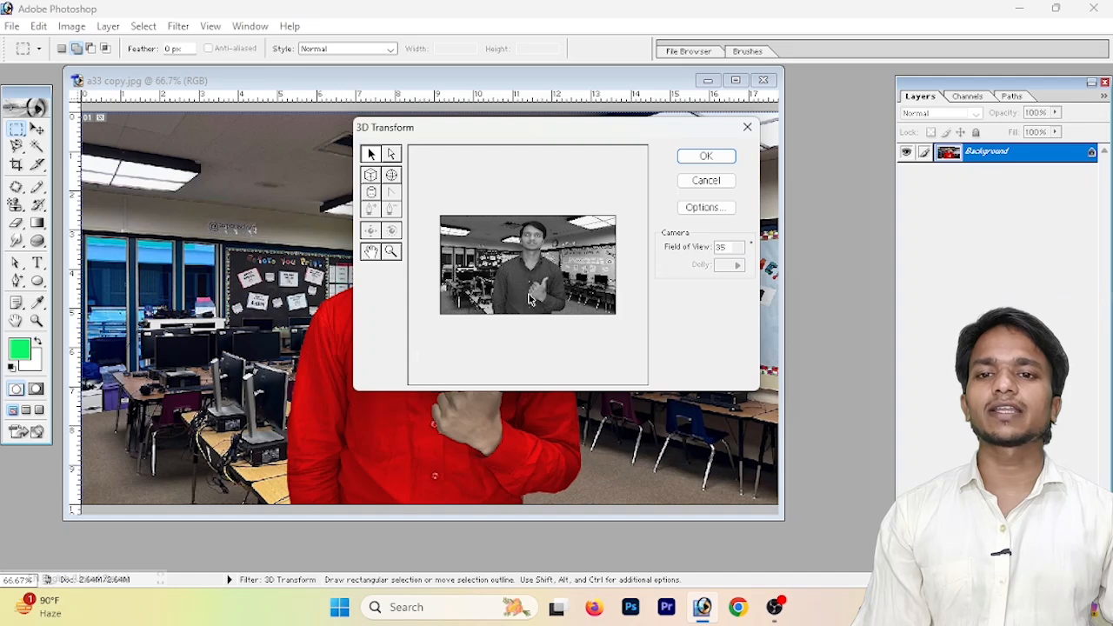
{"action": "left_click", "coordinate": [392, 176]}
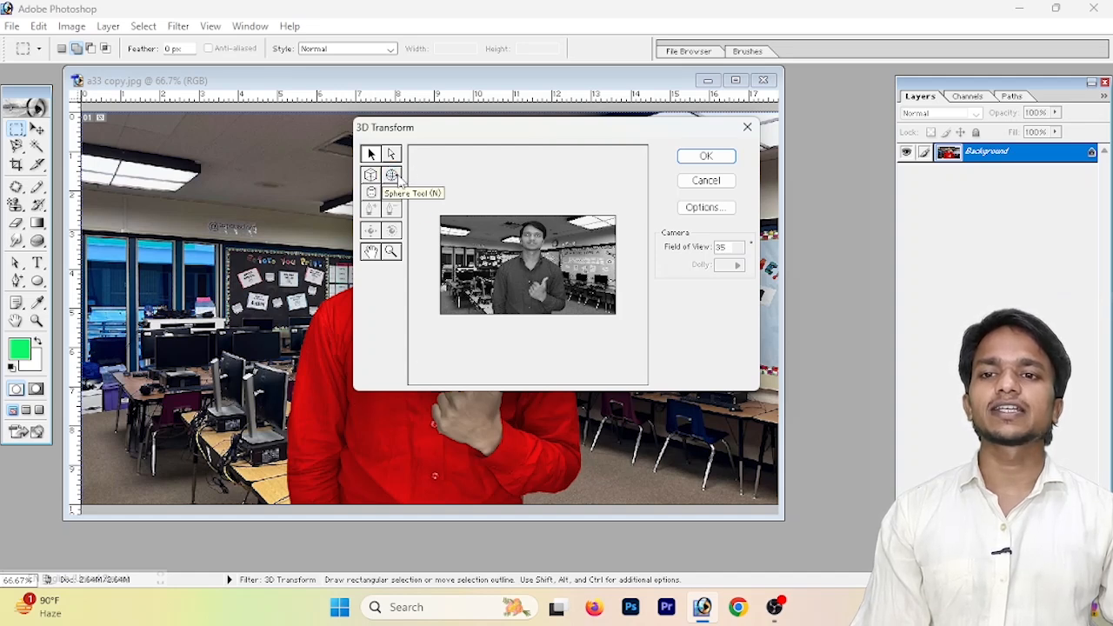
{"action": "left_click", "coordinate": [381, 194]}
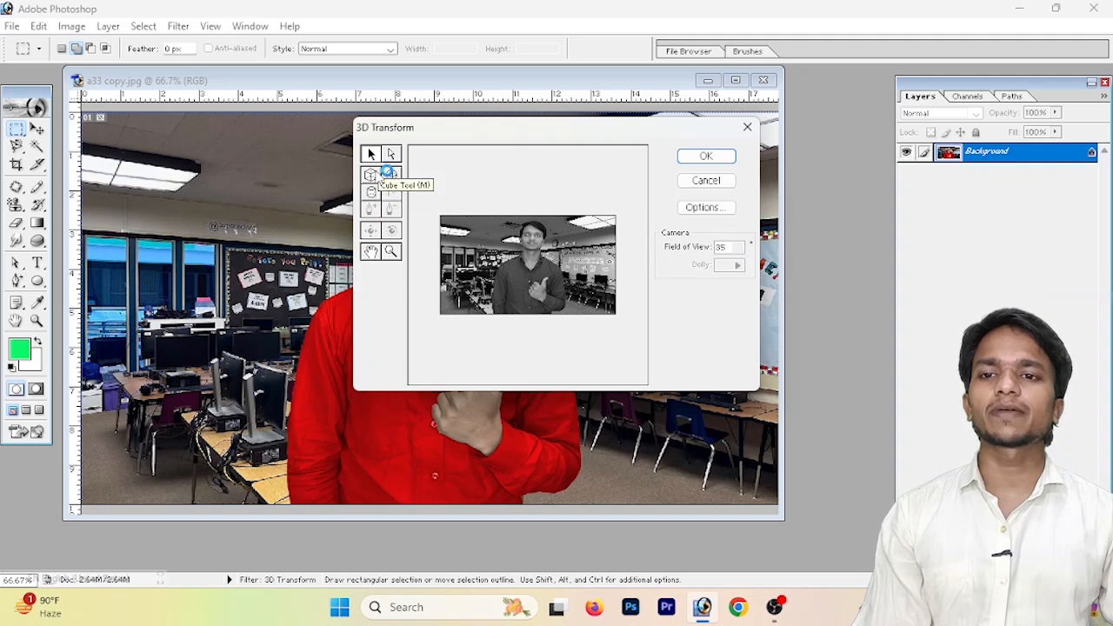
{"action": "left_click_drag", "start_coordinate": [475, 226], "coordinate": [539, 296]}
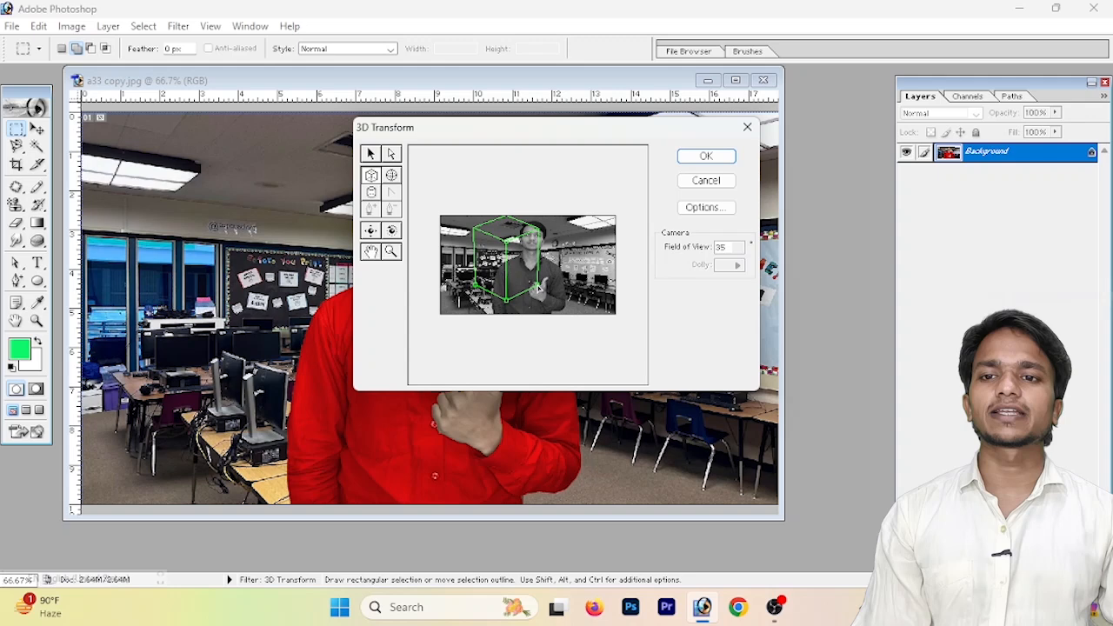
Try rotating the drawn cube with the Trackball in the 3D Transform preview, apply it to the photo, and undo it.
{"action": "left_click", "coordinate": [393, 232]}
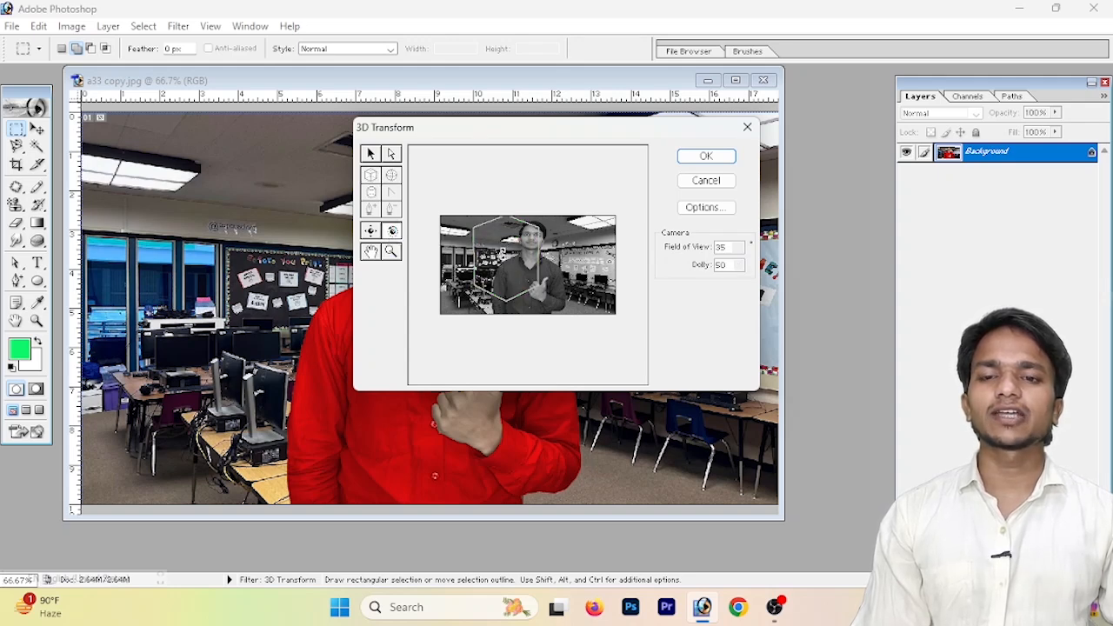
{"action": "left_click_drag", "start_coordinate": [526, 261], "coordinate": [532, 277]}
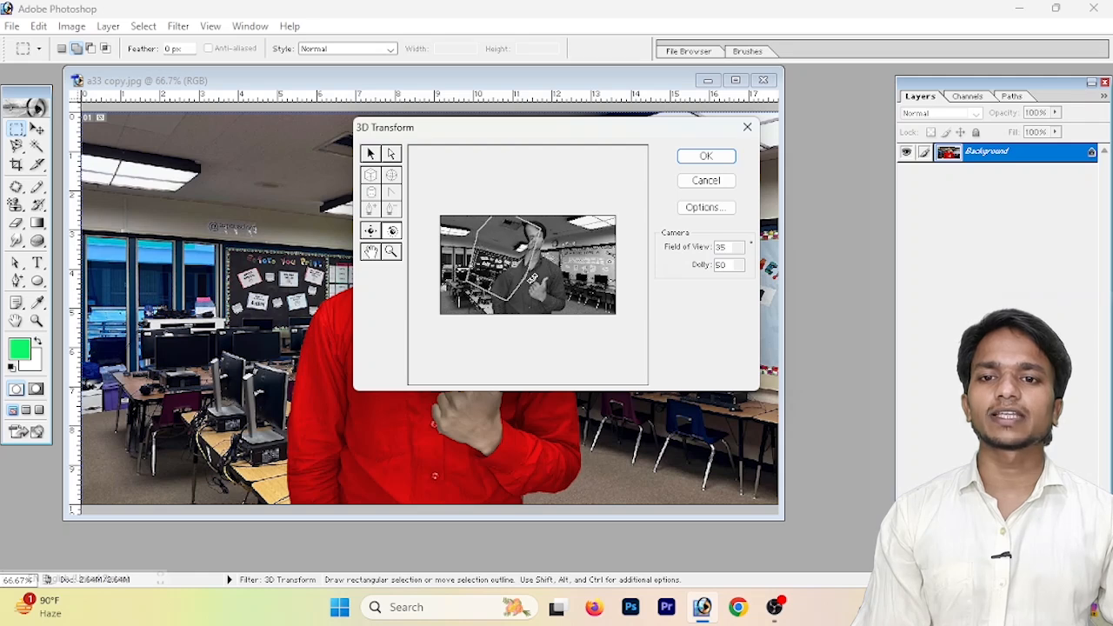
{"action": "left_click", "coordinate": [718, 161]}
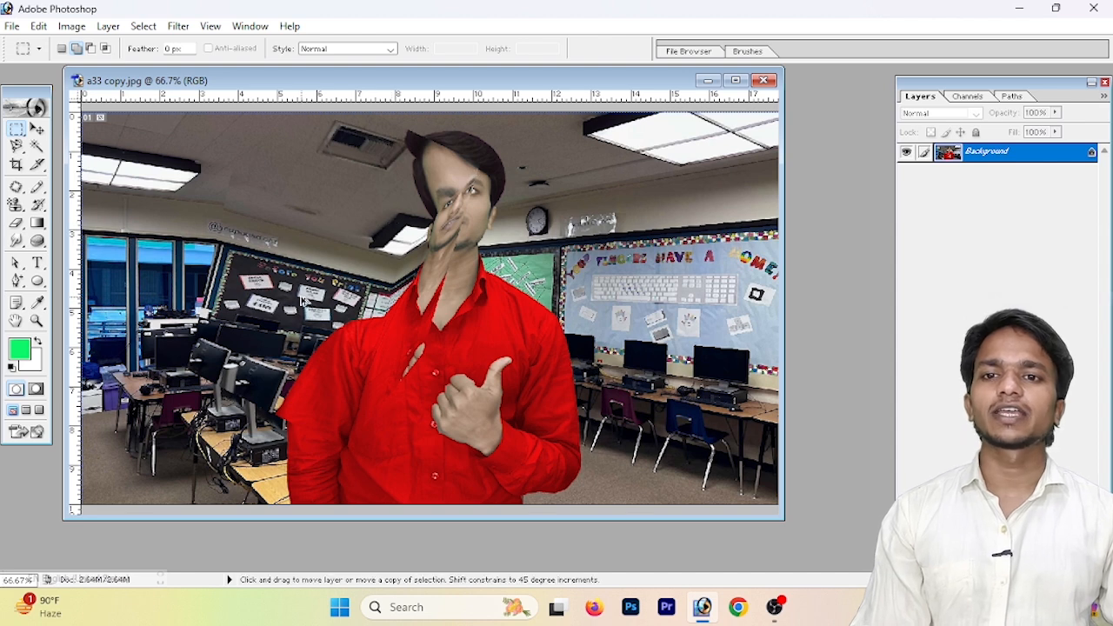
{"action": "key", "text": "ctrl+z"}
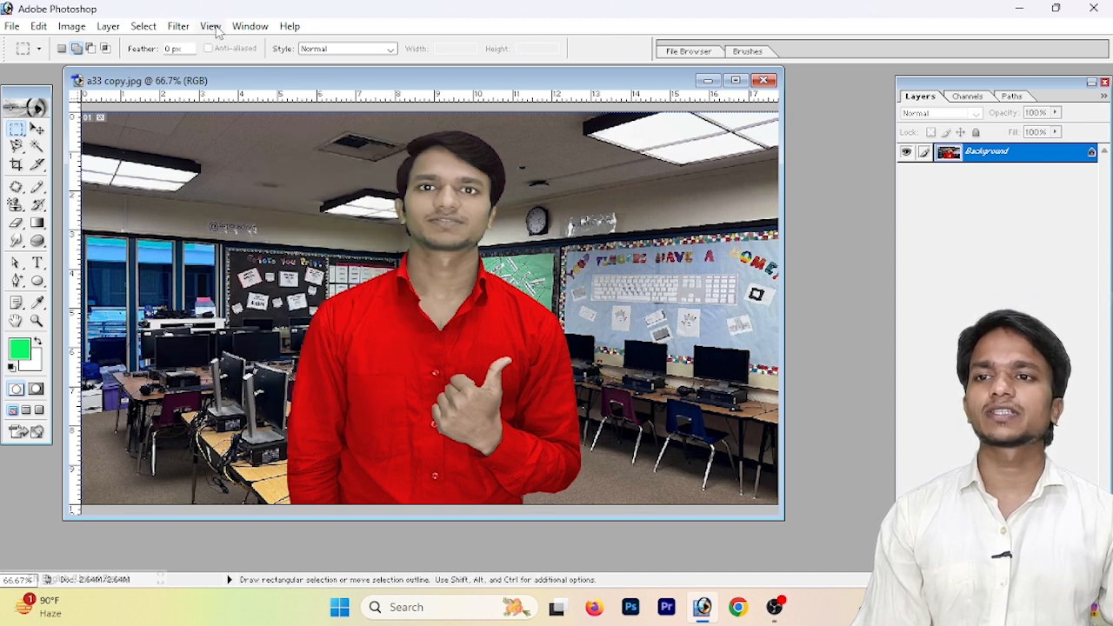
Try 3D Transform again with a cube drawn around the man's head and torso, rotated slightly with the Trackball, and undo it.
{"action": "left_click", "coordinate": [179, 28]}
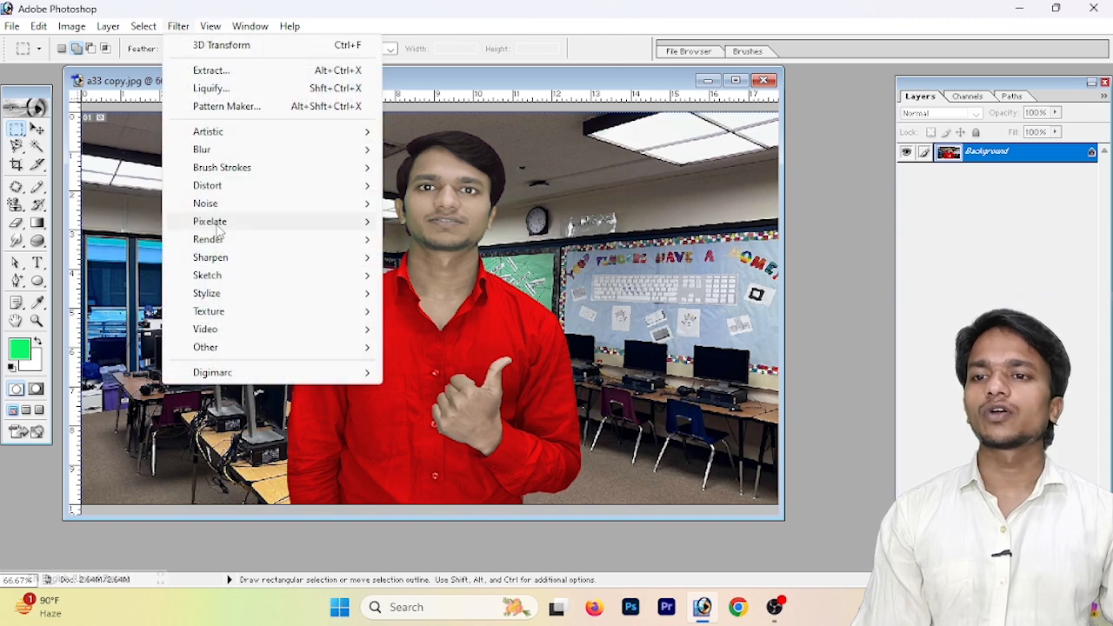
{"action": "mouse_move", "coordinate": [244, 239]}
{"action": "left_click", "coordinate": [479, 238]}
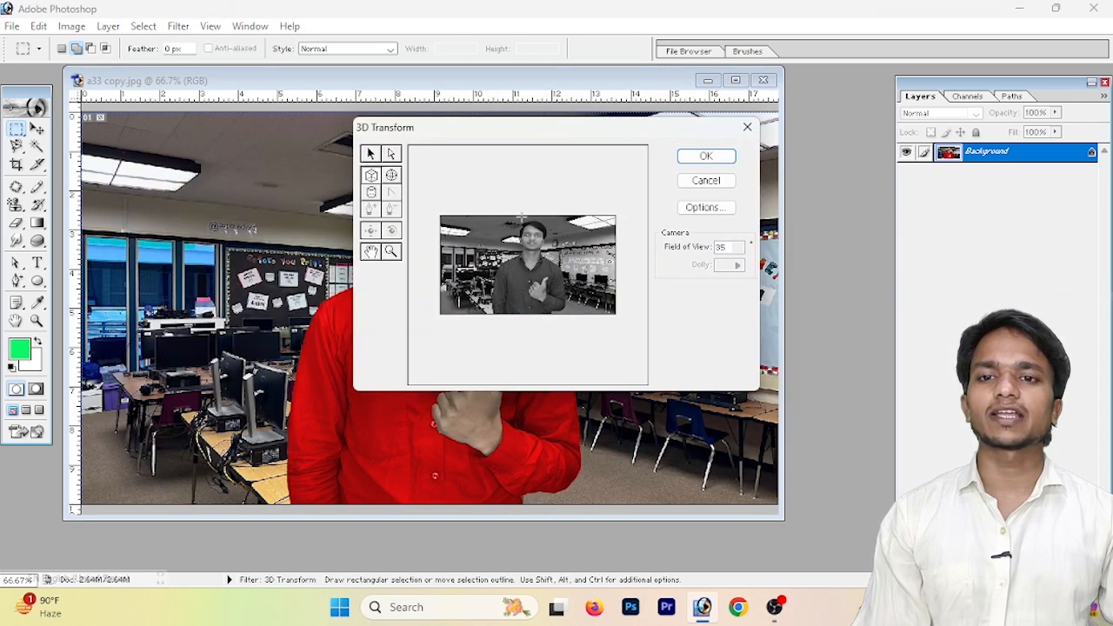
{"action": "left_click_drag", "start_coordinate": [493, 226], "coordinate": [564, 304]}
{"action": "left_click", "coordinate": [391, 230]}
{"action": "left_click_drag", "start_coordinate": [523, 255], "coordinate": [532, 269]}
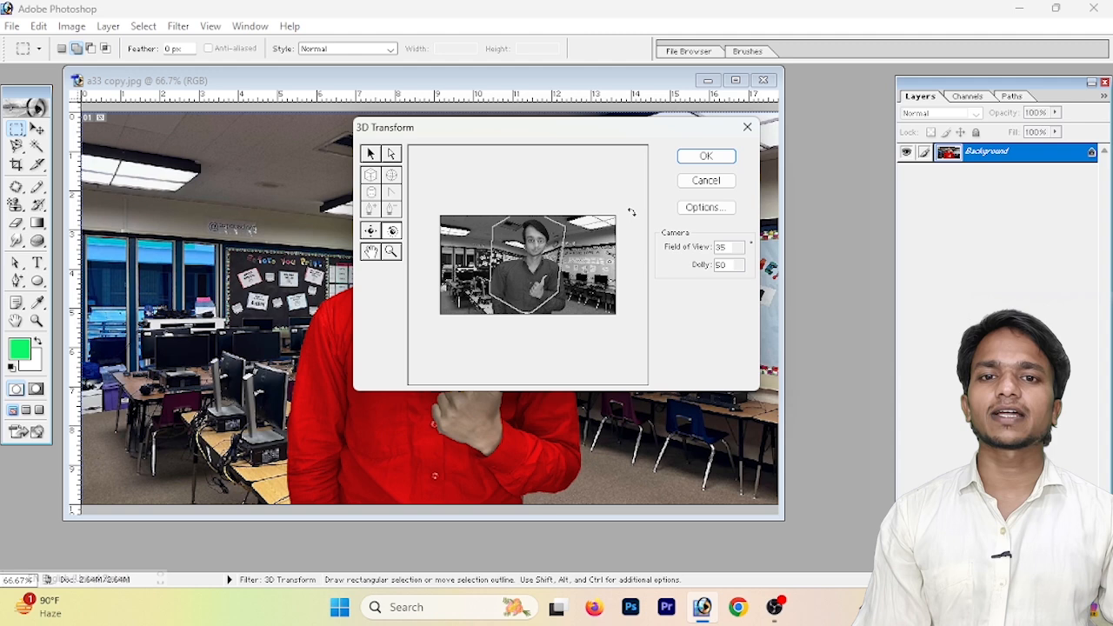
{"action": "left_click", "coordinate": [706, 157]}
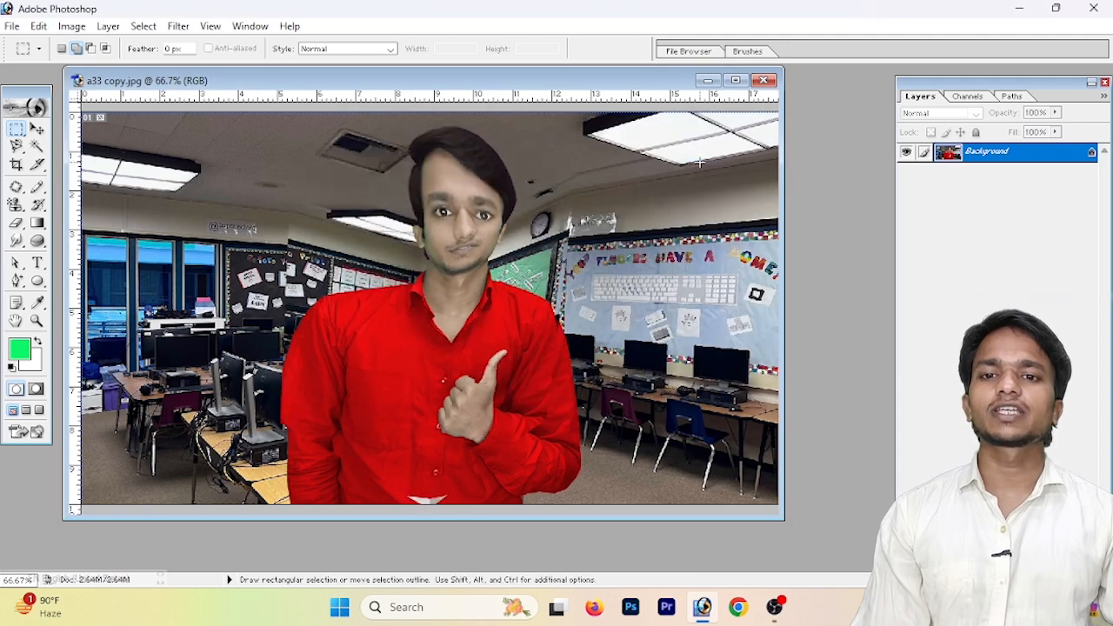
{"action": "key", "text": "ctrl+z"}
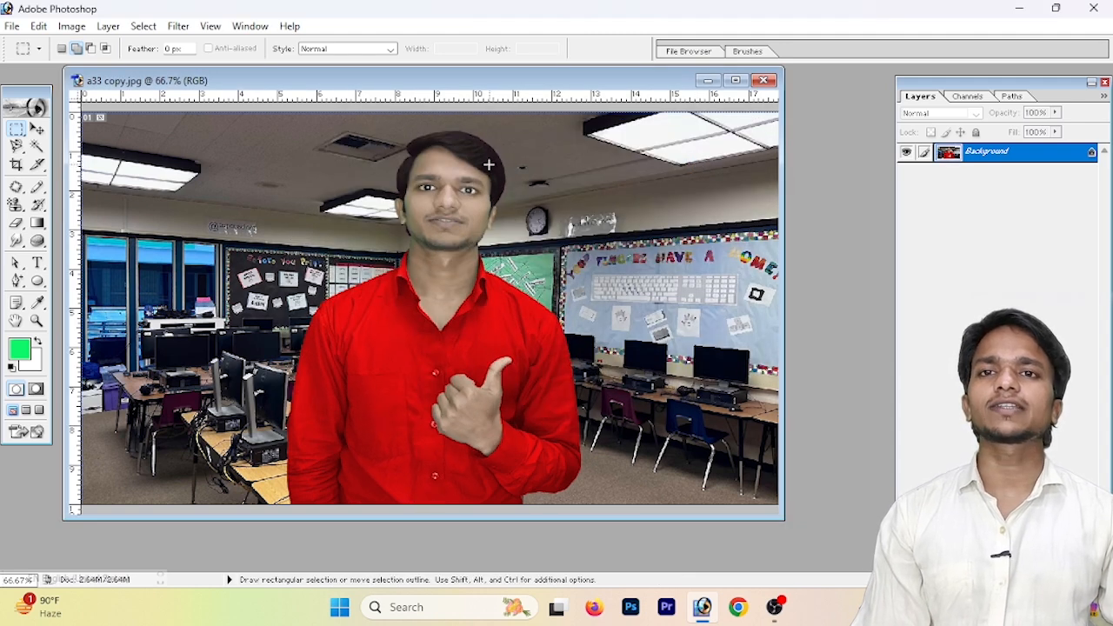
Try the Clouds render filter on the whole photo, and undo it.
{"action": "left_click", "coordinate": [137, 29]}
{"action": "mouse_move", "coordinate": [167, 28]}
{"action": "mouse_move", "coordinate": [244, 240]}
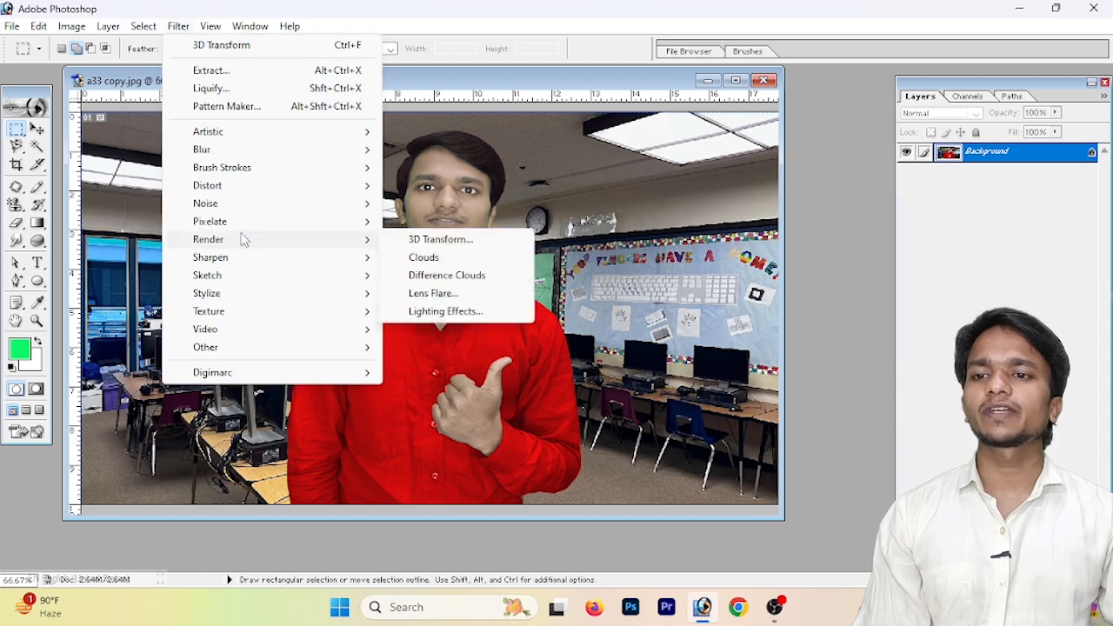
{"action": "left_click", "coordinate": [444, 259]}
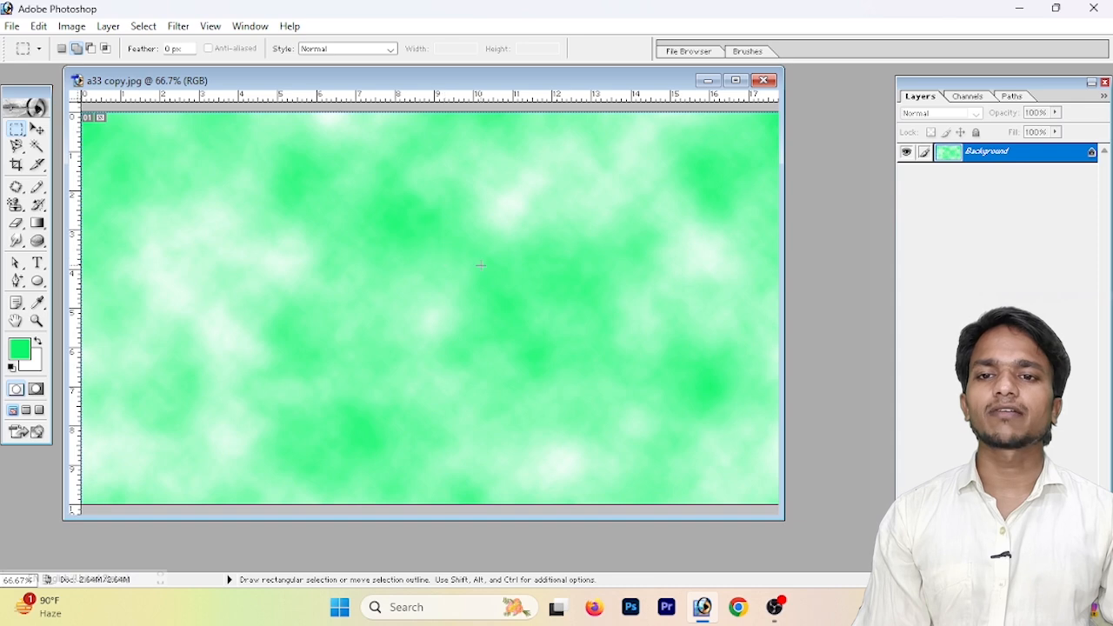
{"action": "key", "text": "ctrl+z"}
Try the Difference Clouds render filter on the whole photo, and undo it.
{"action": "left_click", "coordinate": [248, 27]}
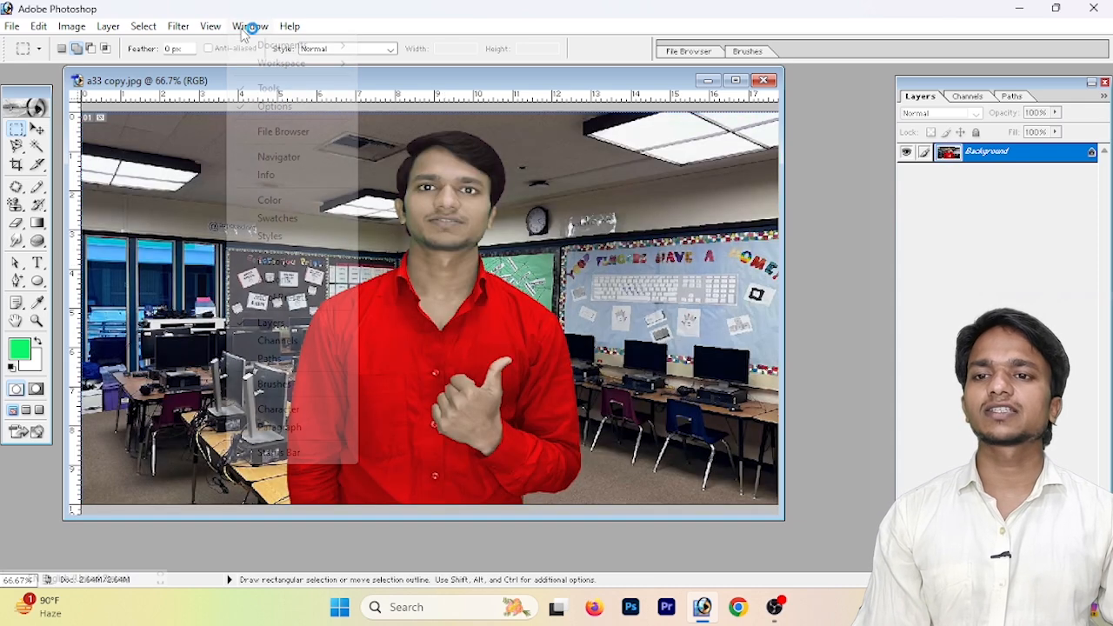
{"action": "mouse_move", "coordinate": [177, 27]}
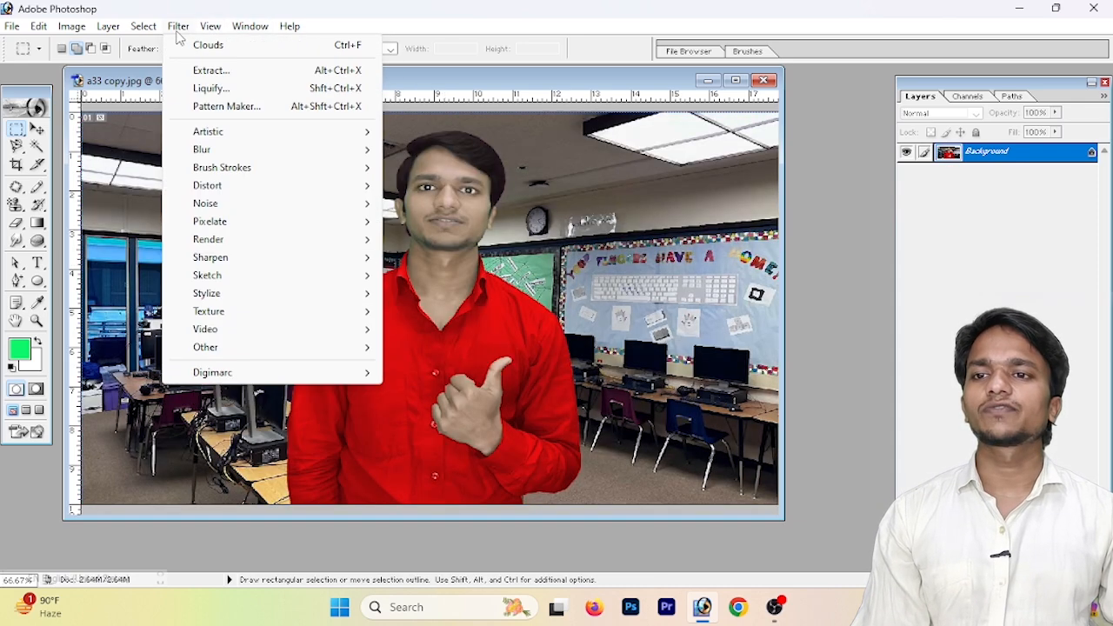
{"action": "mouse_move", "coordinate": [268, 209]}
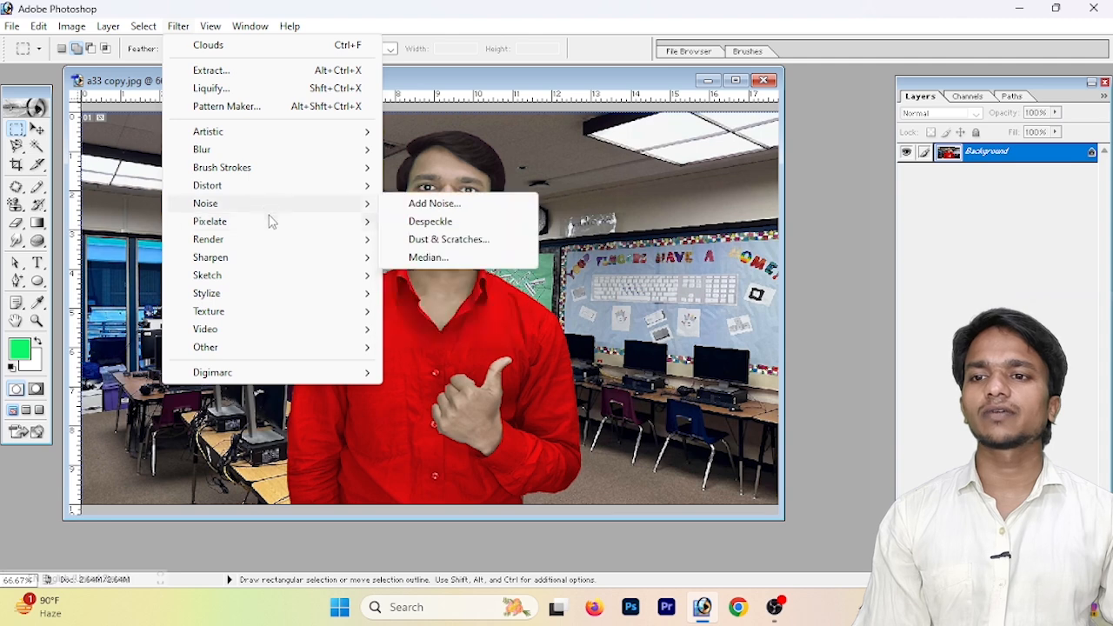
{"action": "mouse_move", "coordinate": [291, 238]}
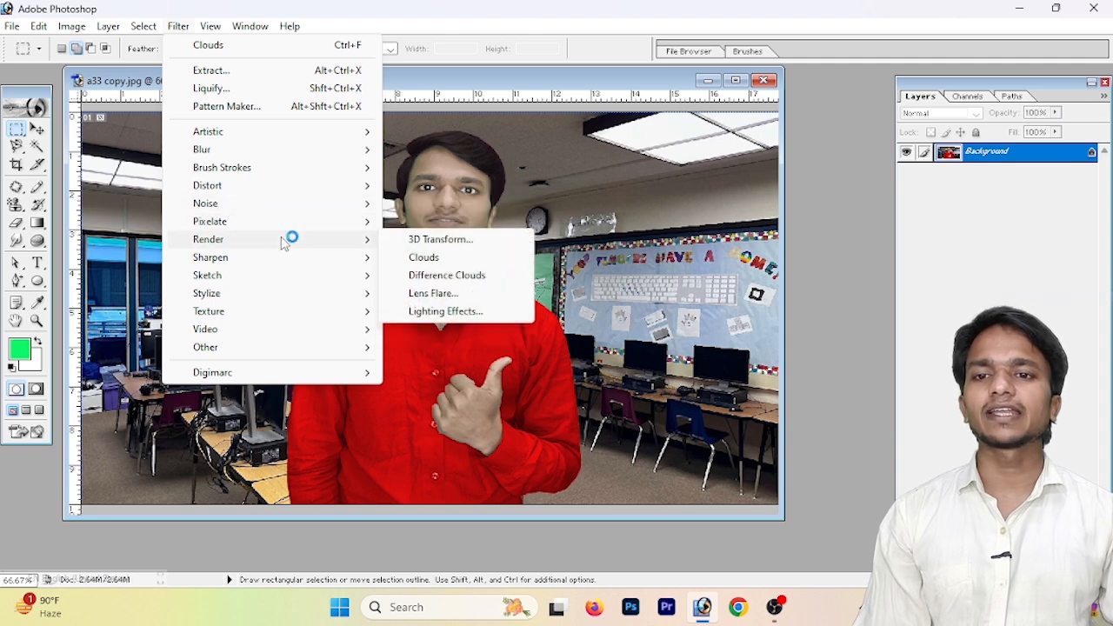
{"action": "left_click", "coordinate": [483, 276]}
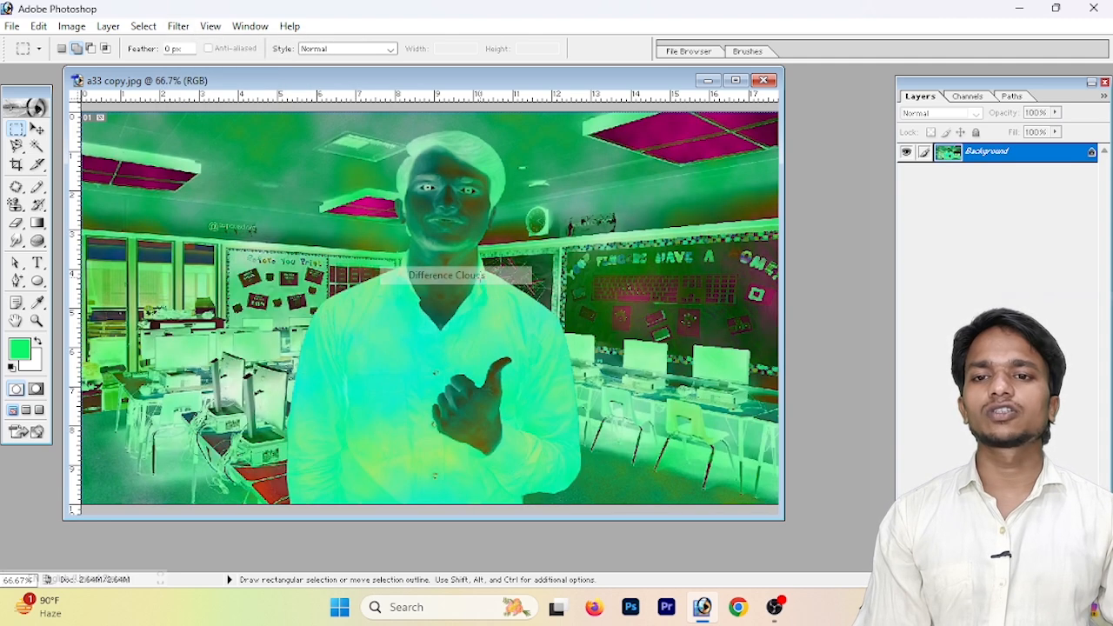
{"action": "key", "text": "ctrl+z"}
Start the Lens Flare filter, place the flare center over the classroom near the windows, and set its brightness to 172%.
{"action": "left_click", "coordinate": [178, 26]}
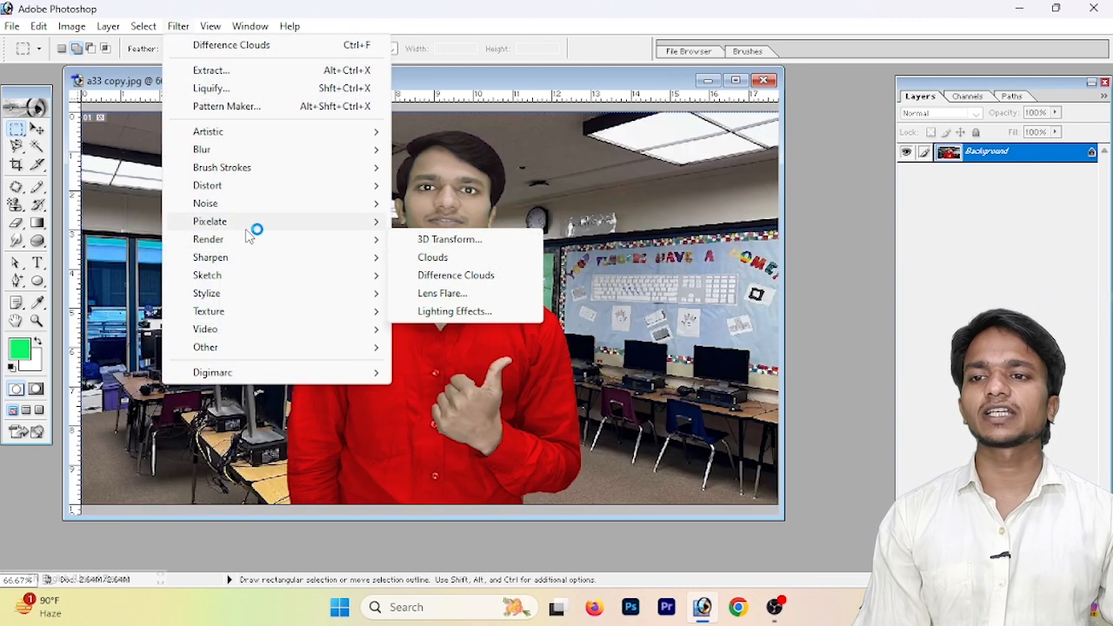
{"action": "mouse_move", "coordinate": [252, 243]}
{"action": "left_click", "coordinate": [454, 297]}
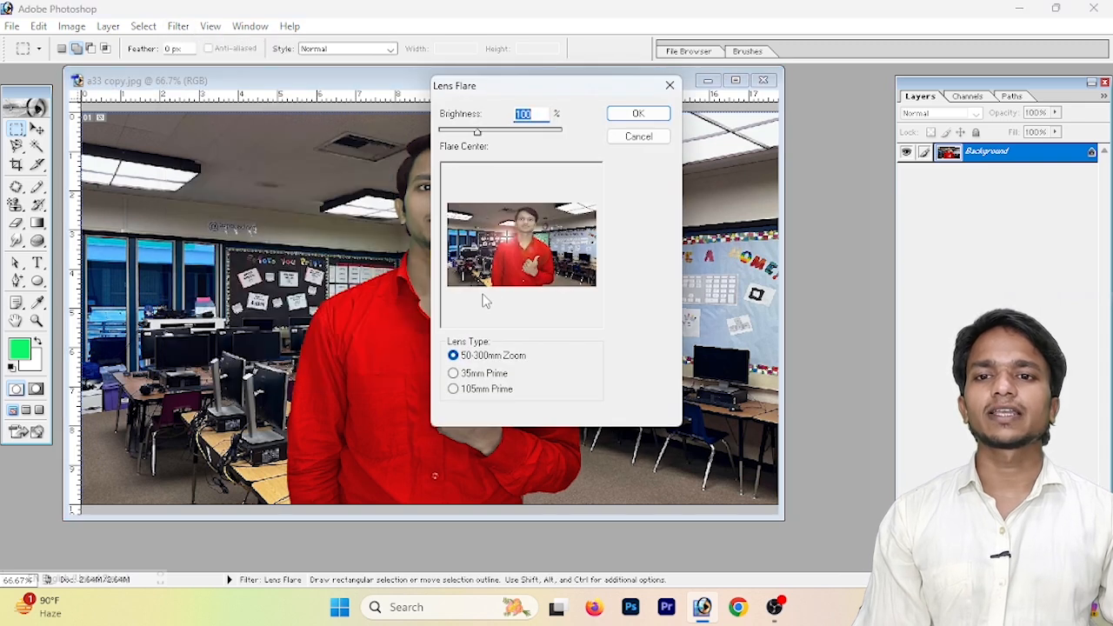
{"action": "left_click", "coordinate": [492, 234]}
{"action": "left_click_drag", "start_coordinate": [492, 231], "coordinate": [469, 228]}
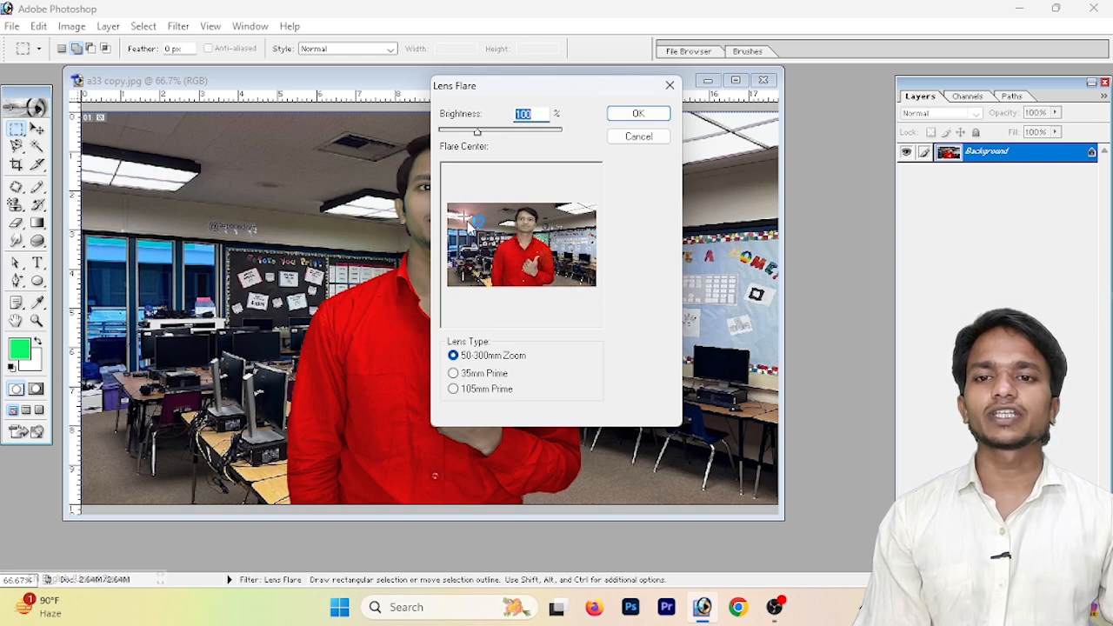
{"action": "left_click", "coordinate": [477, 236]}
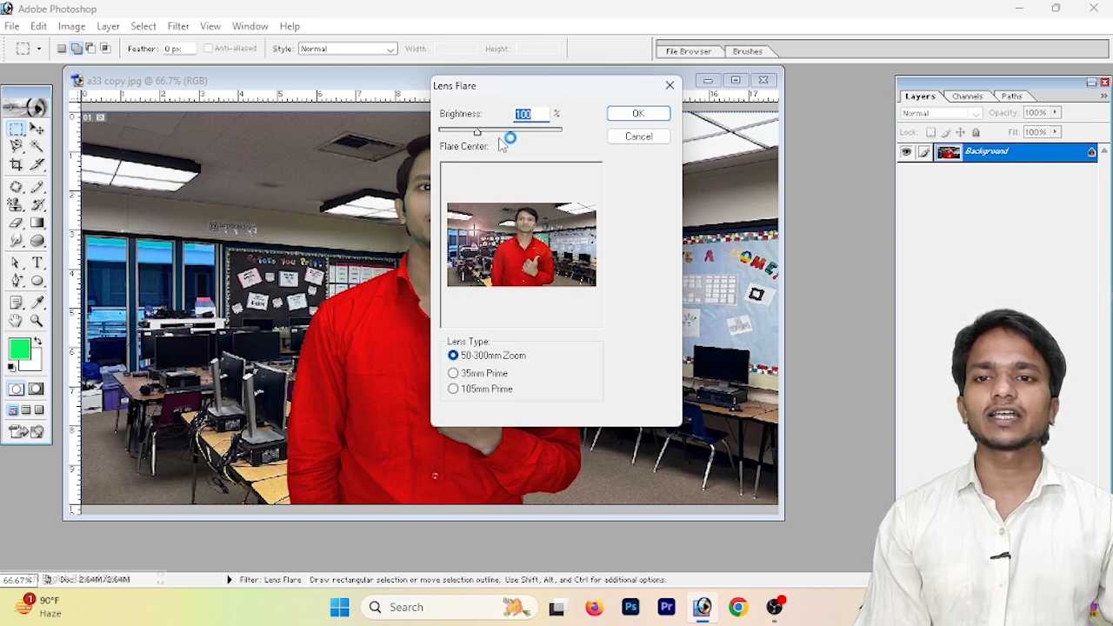
{"action": "left_click_drag", "start_coordinate": [507, 139], "coordinate": [511, 140]}
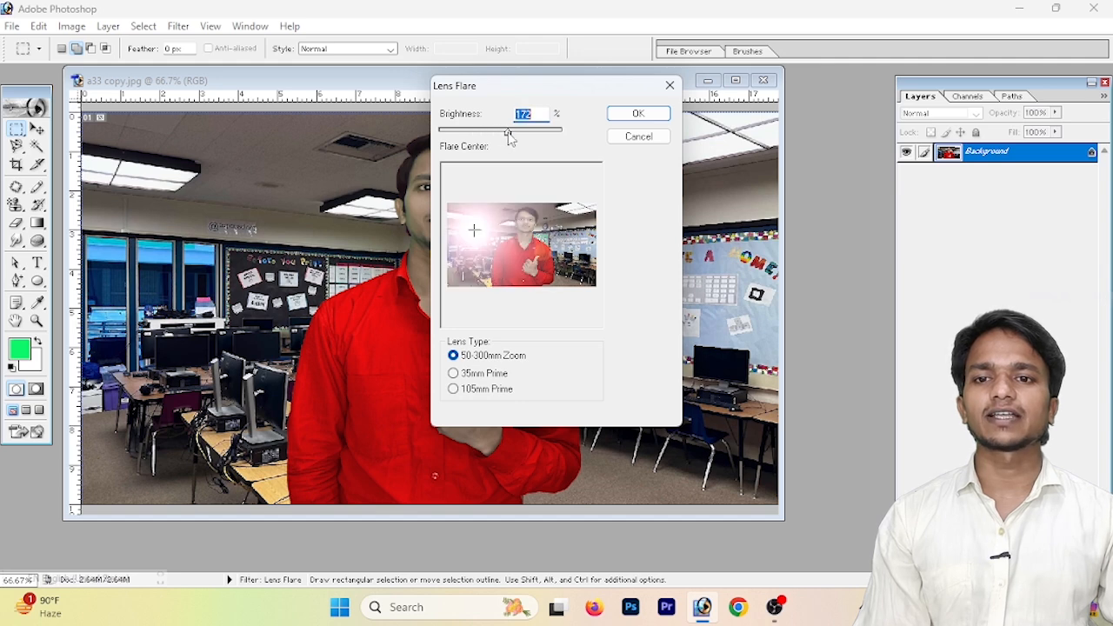
Set the flare's lens type to 35mm Prime, apply it to the photo, and undo it.
{"action": "left_click", "coordinate": [459, 374]}
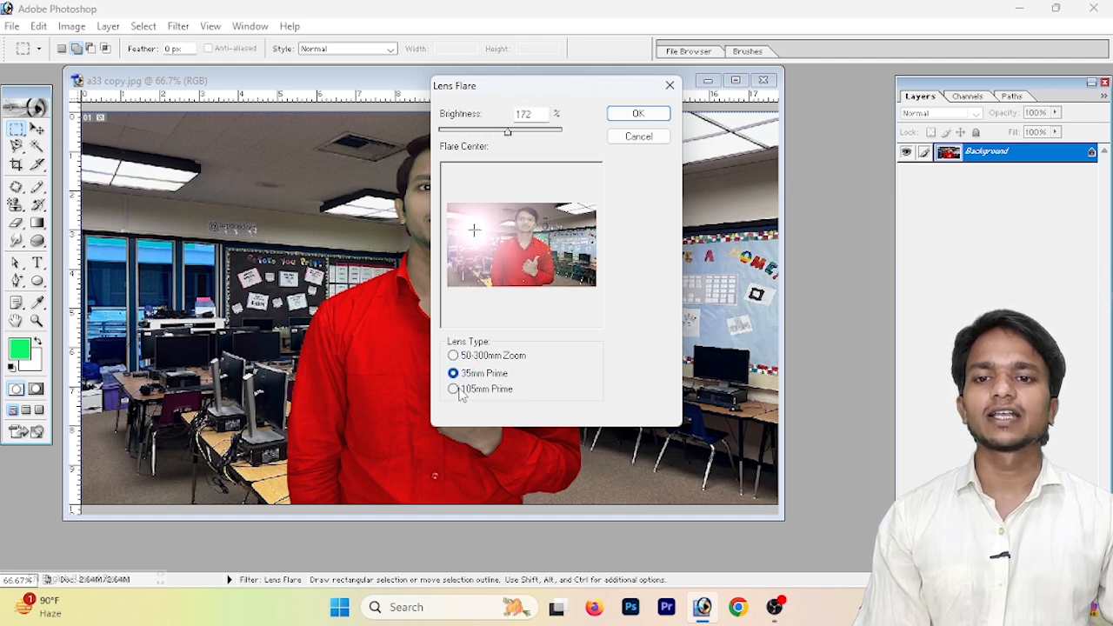
{"action": "left_click", "coordinate": [459, 392]}
{"action": "left_click", "coordinate": [453, 374]}
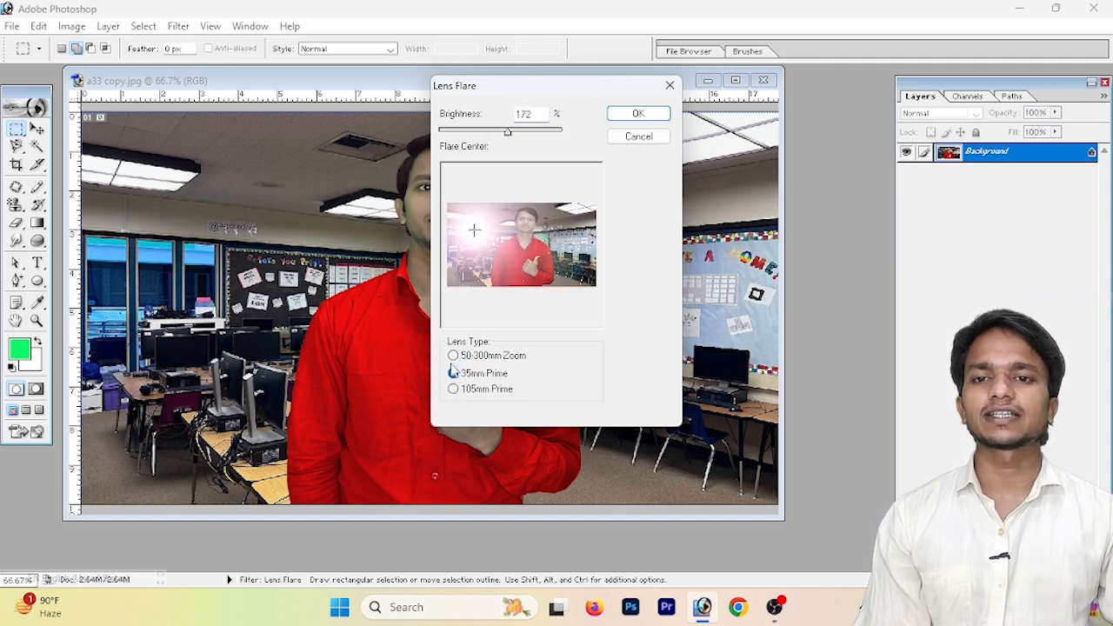
{"action": "left_click", "coordinate": [643, 116]}
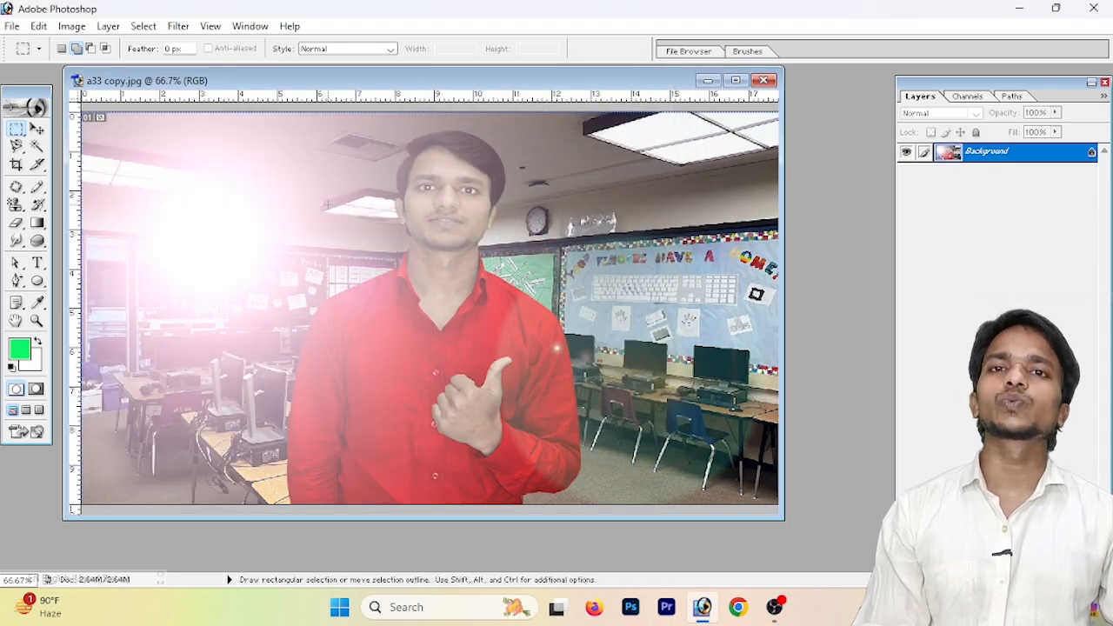
{"action": "key", "text": "ctrl+z"}
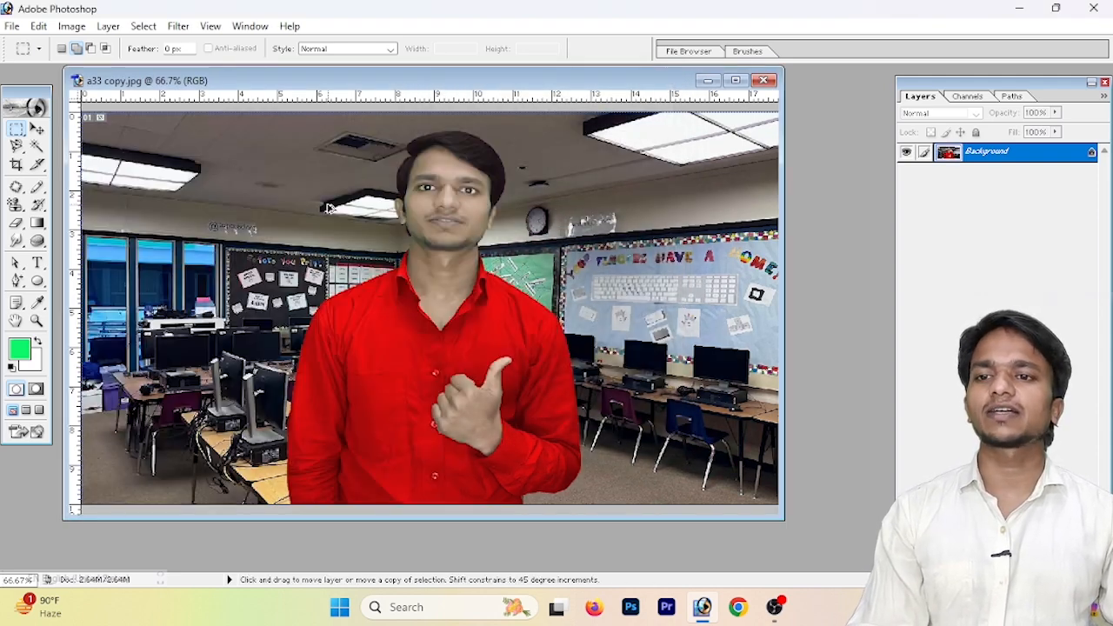
Start the Lighting Effects filter, widen the default spotlight's ellipse in the preview, and choose the Five Lights Down style.
{"action": "left_click", "coordinate": [179, 26]}
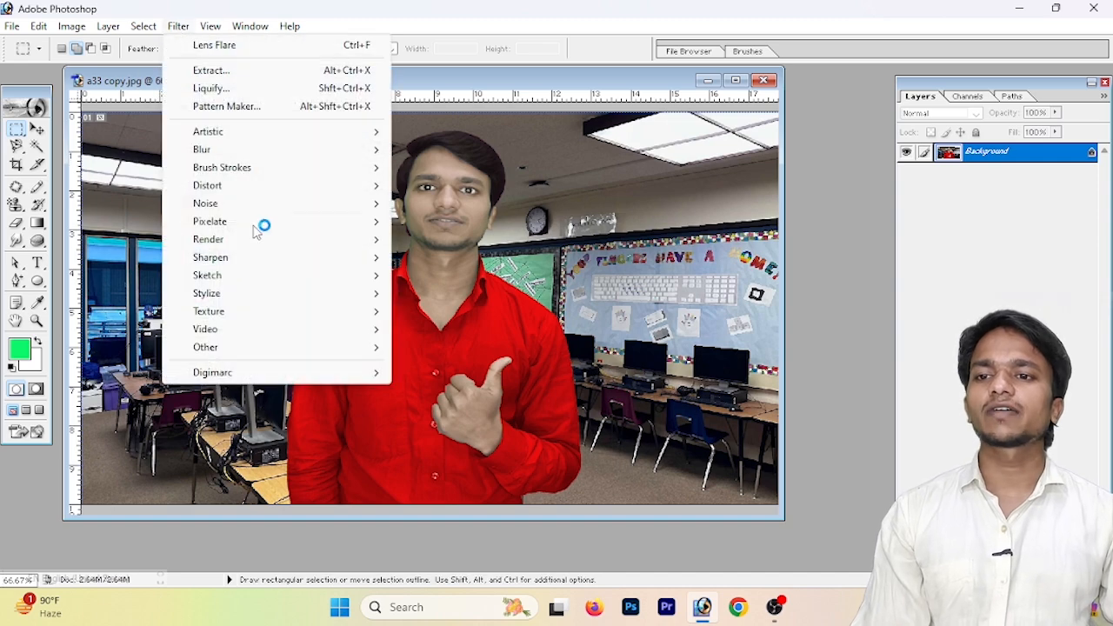
{"action": "mouse_move", "coordinate": [253, 240]}
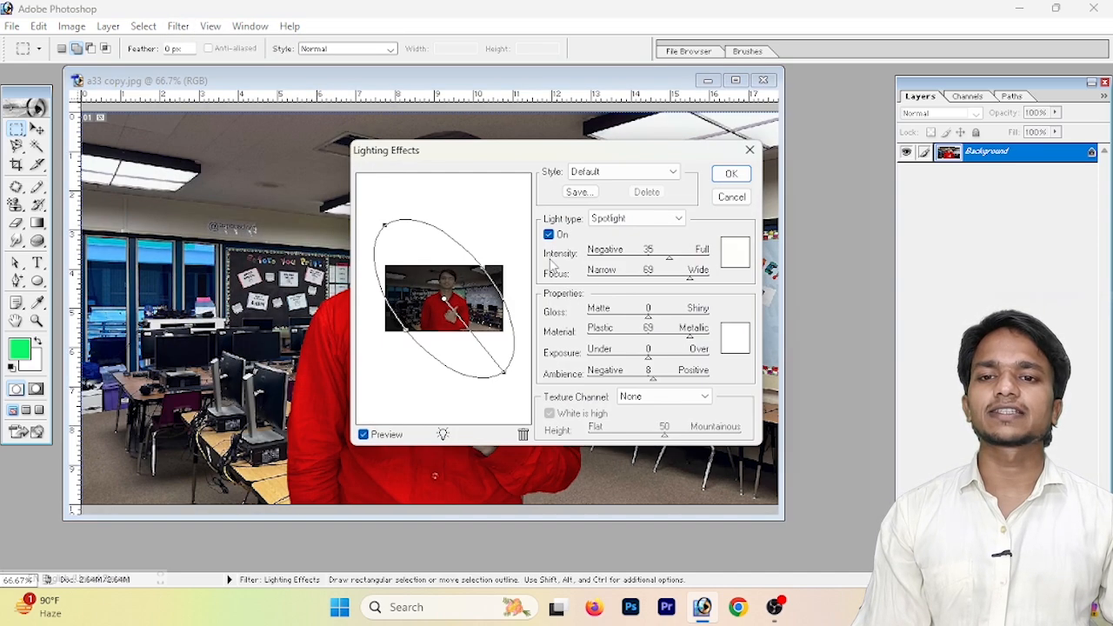
{"action": "left_click_drag", "start_coordinate": [445, 303], "coordinate": [469, 287]}
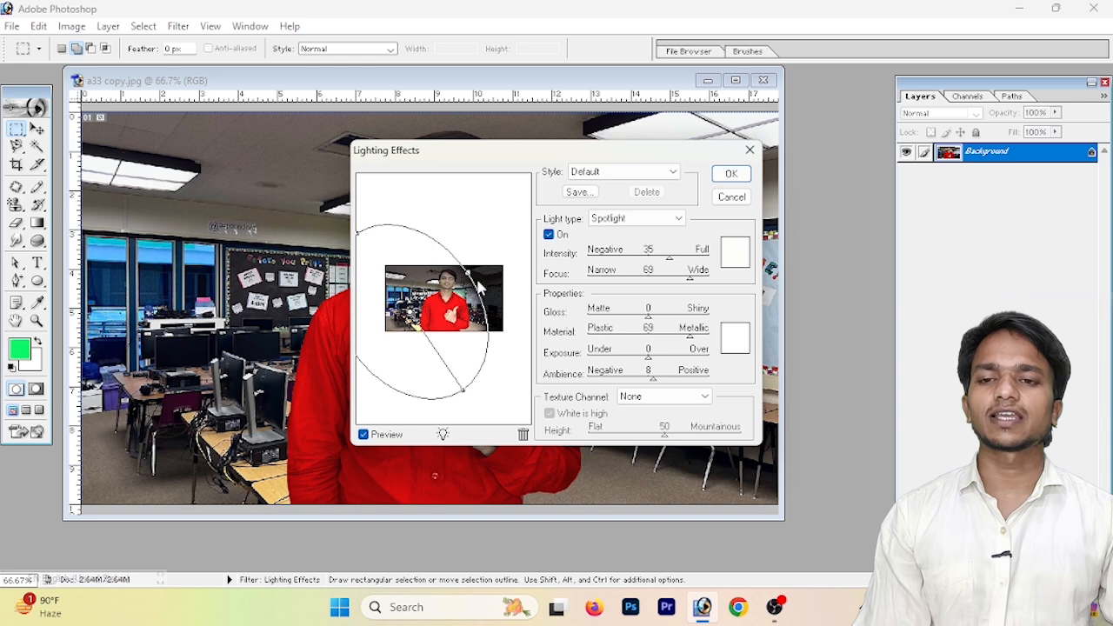
{"action": "left_click", "coordinate": [621, 171]}
{"action": "left_click", "coordinate": [628, 251]}
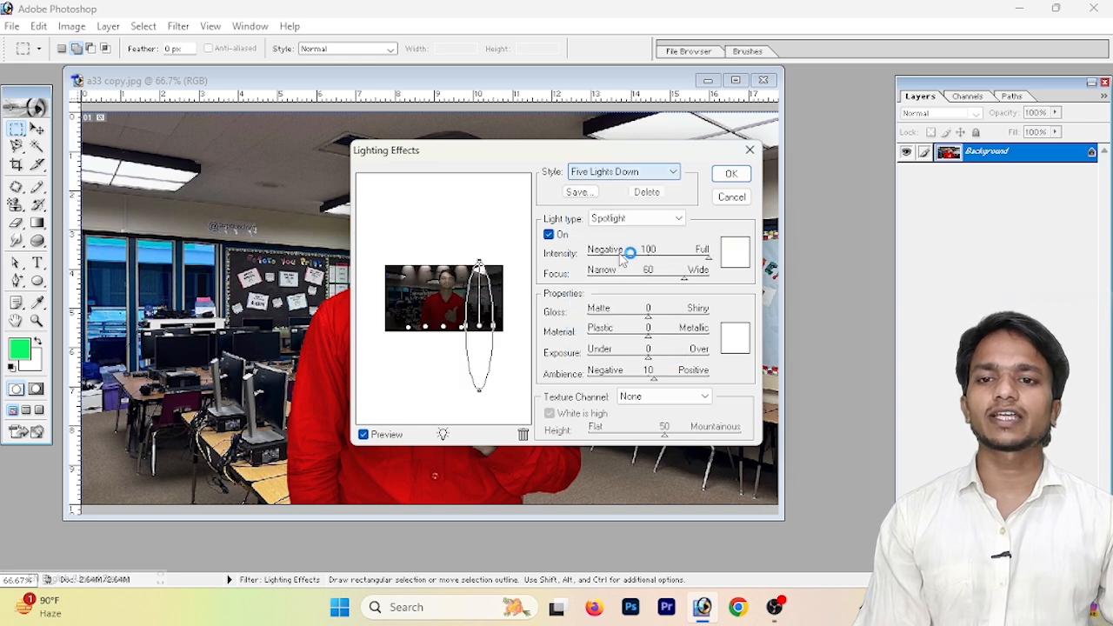
Widen the selected spotlight over the bulletin board beside the man, apply the lighting to the photo, and undo it.
{"action": "left_click", "coordinate": [624, 171]}
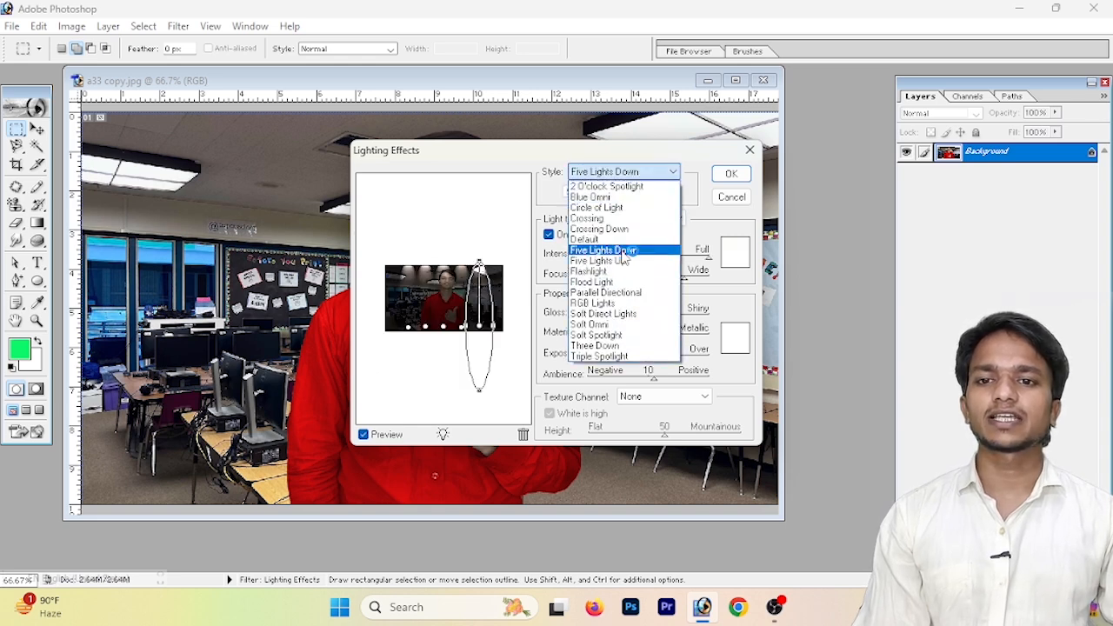
{"action": "left_click", "coordinate": [499, 257]}
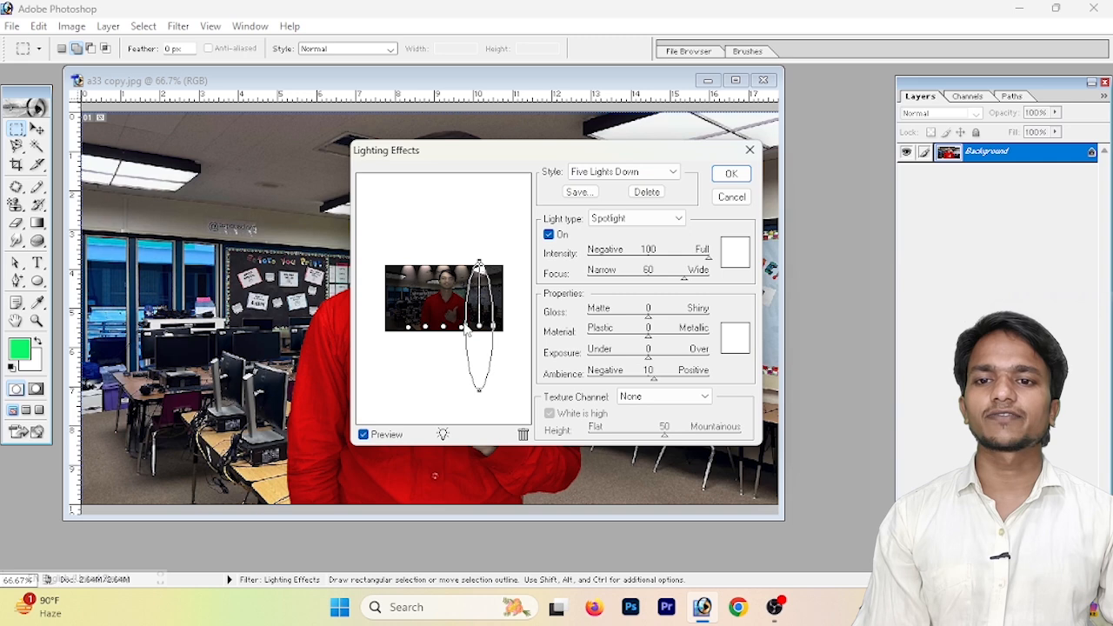
{"action": "mouse_move", "coordinate": [439, 324]}
{"action": "left_mouse_down"}
{"action": "mouse_move", "coordinate": [461, 335]}
{"action": "mouse_move", "coordinate": [447, 324]}
{"action": "left_mouse_up"}
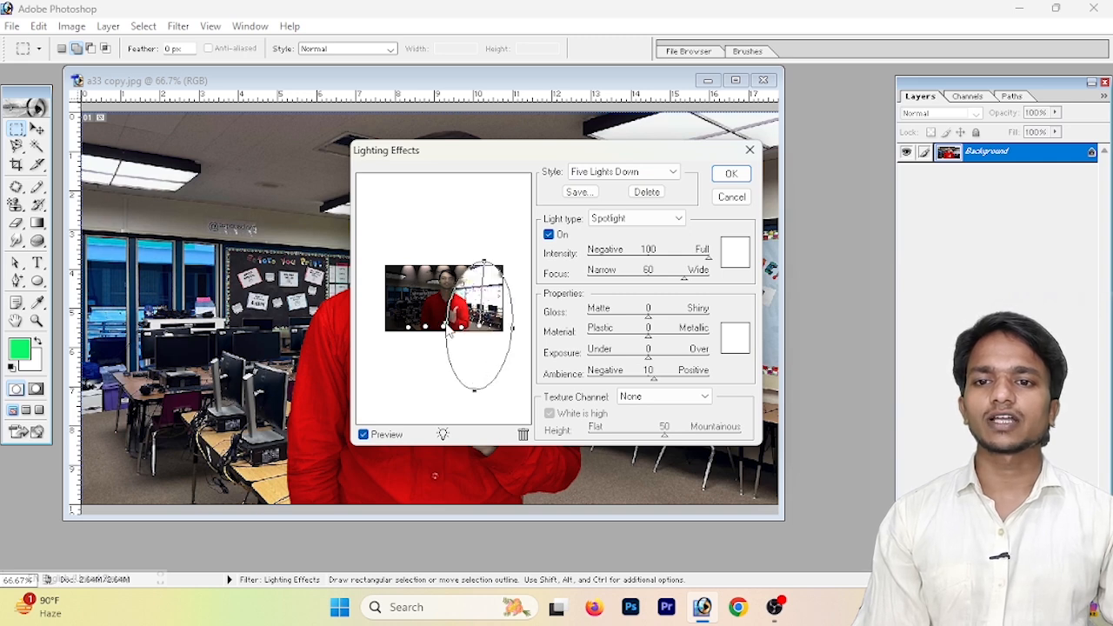
{"action": "left_click", "coordinate": [730, 174]}
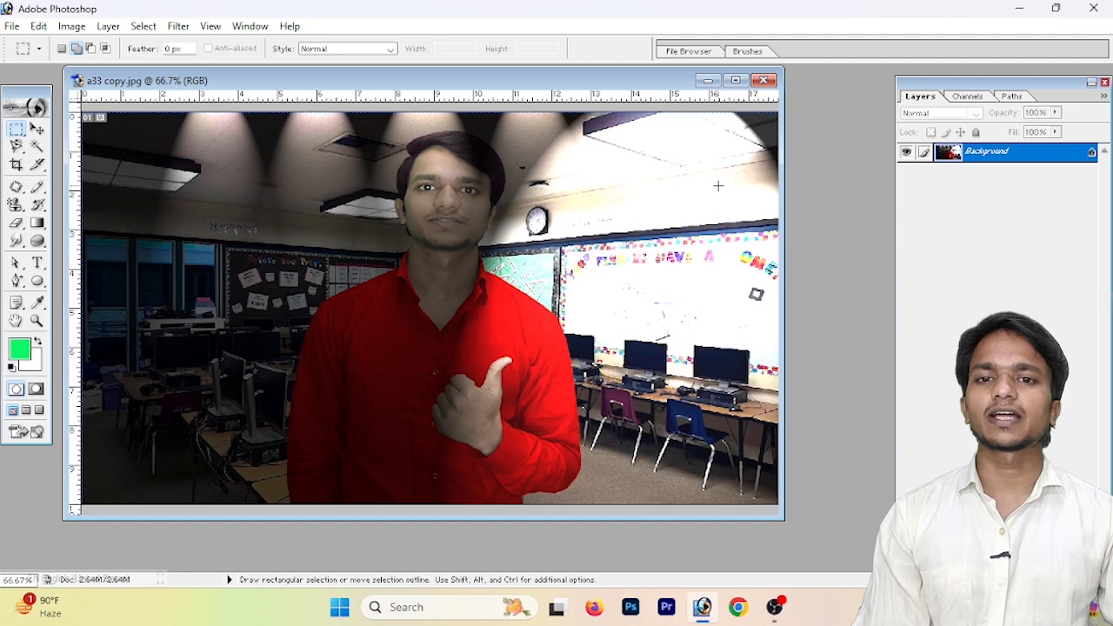
{"action": "key", "text": "ctrl+z"}
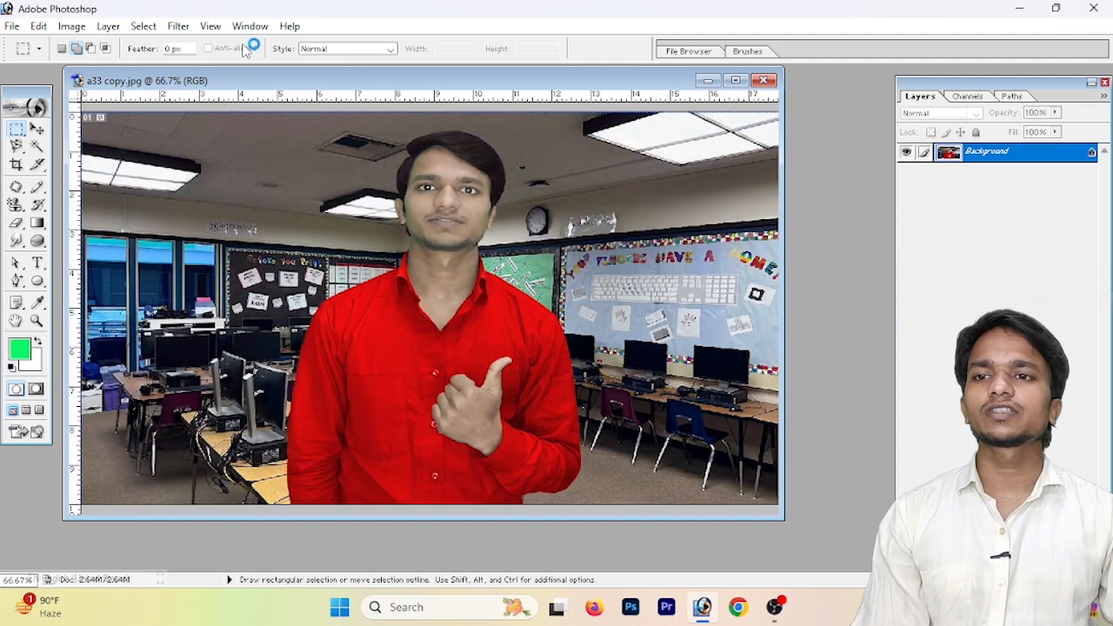
Apply Lighting Effects to the photo with the Parallel Directional style, and undo it.
{"action": "left_click", "coordinate": [178, 26]}
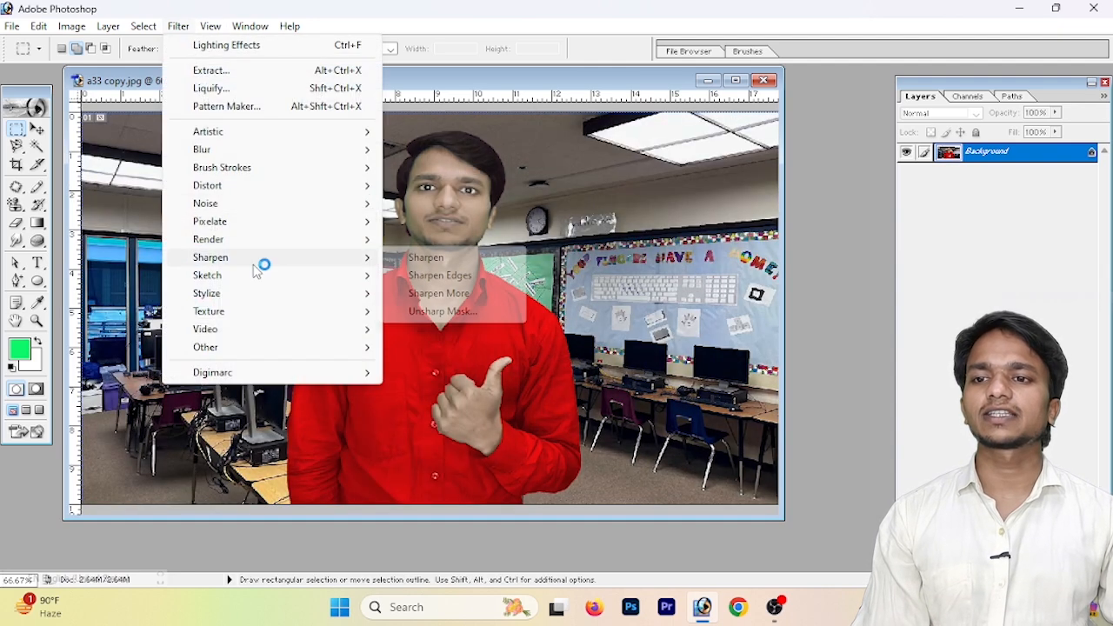
{"action": "mouse_move", "coordinate": [295, 225]}
{"action": "mouse_move", "coordinate": [323, 242]}
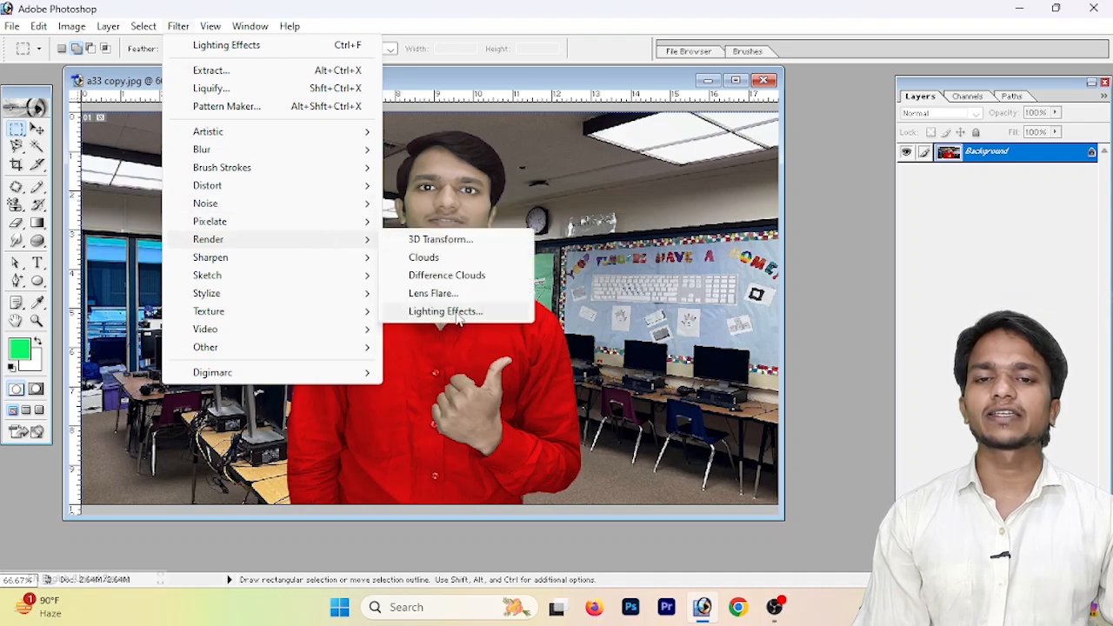
{"action": "left_click", "coordinate": [445, 311]}
{"action": "left_click", "coordinate": [623, 172]}
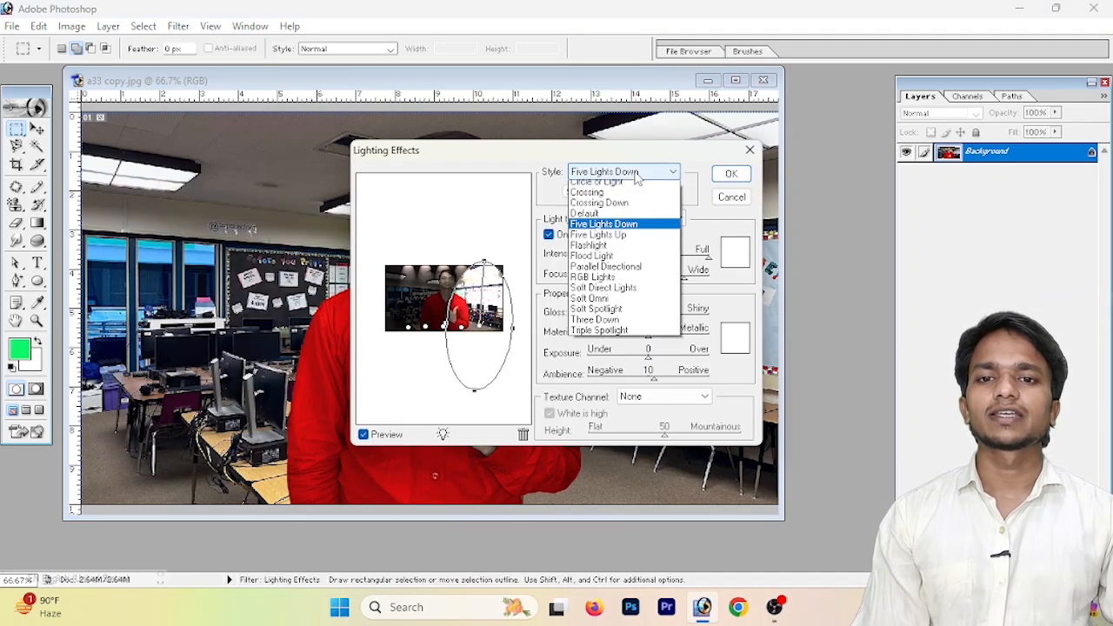
{"action": "left_click", "coordinate": [619, 292]}
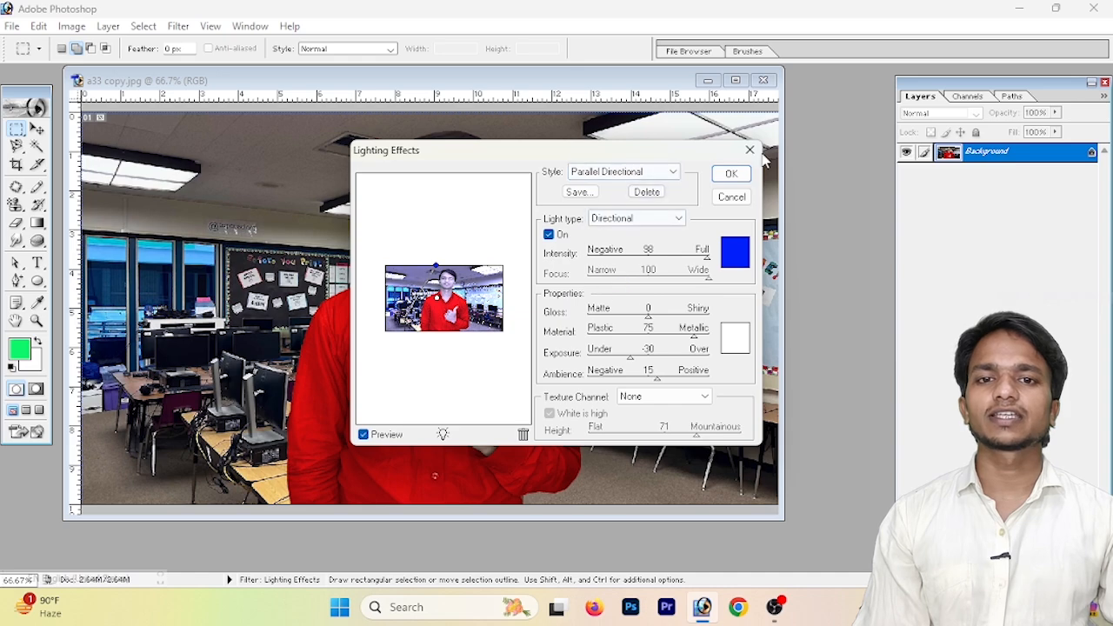
{"action": "left_click", "coordinate": [741, 174]}
{"action": "key", "text": "ctrl+z"}
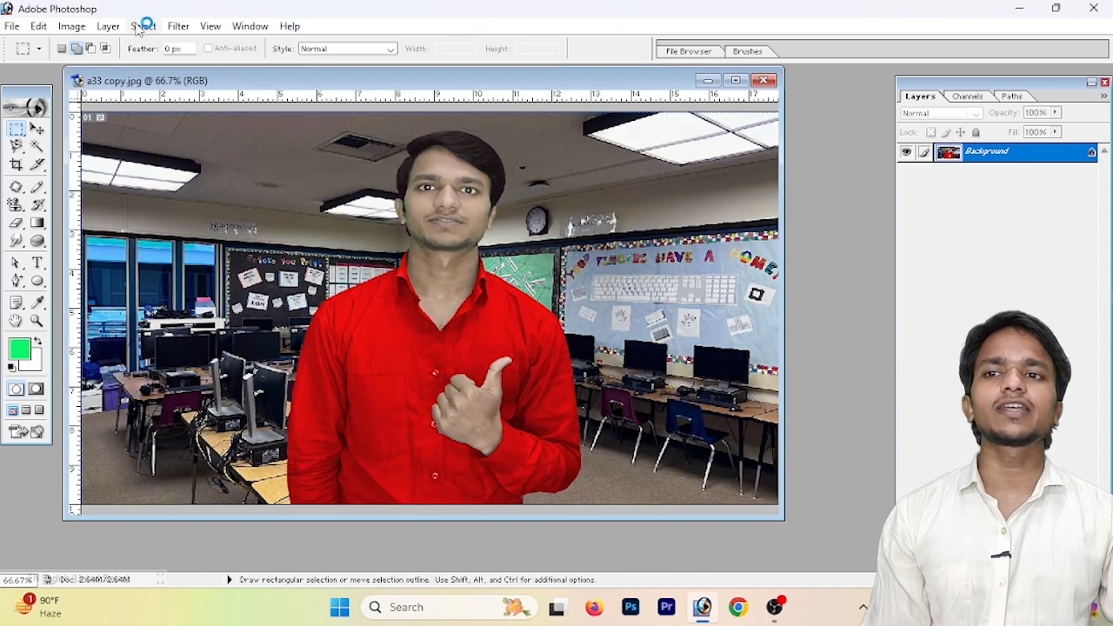
Sharpen the whole photo with the Sharpen filter and the Sharpen Edges filter.
{"action": "left_click", "coordinate": [175, 28]}
{"action": "mouse_move", "coordinate": [288, 241]}
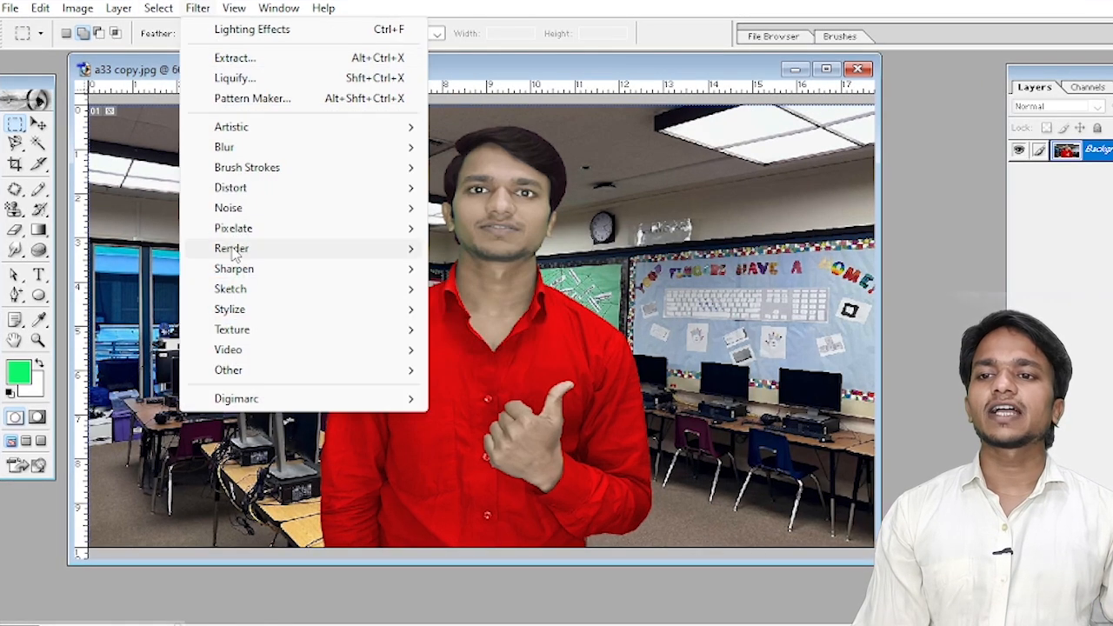
{"action": "mouse_move", "coordinate": [220, 261]}
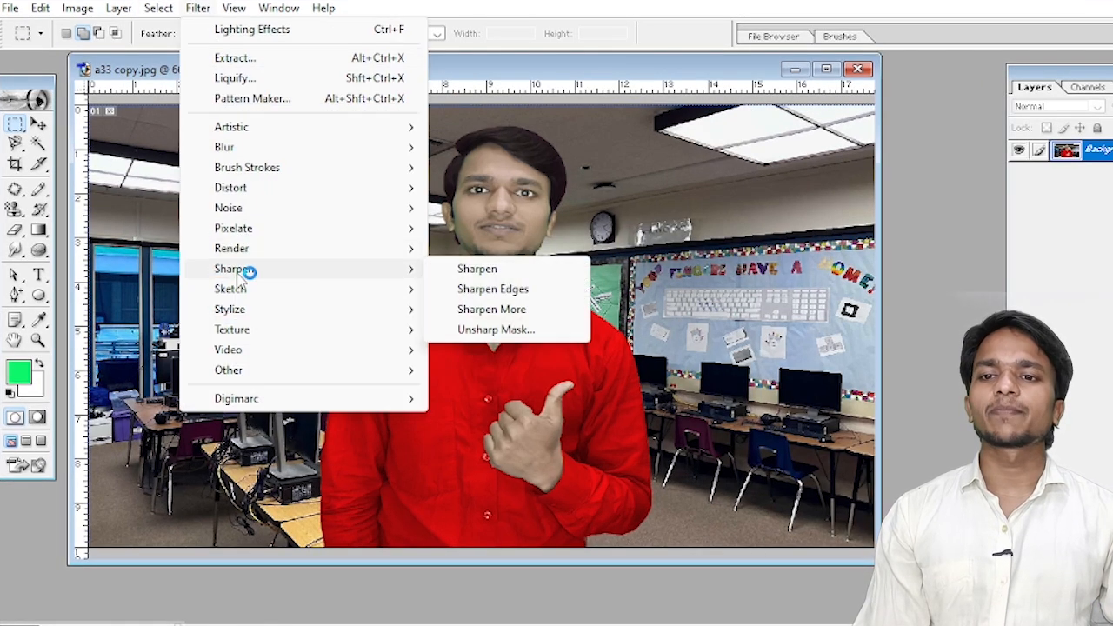
{"action": "left_click", "coordinate": [478, 271]}
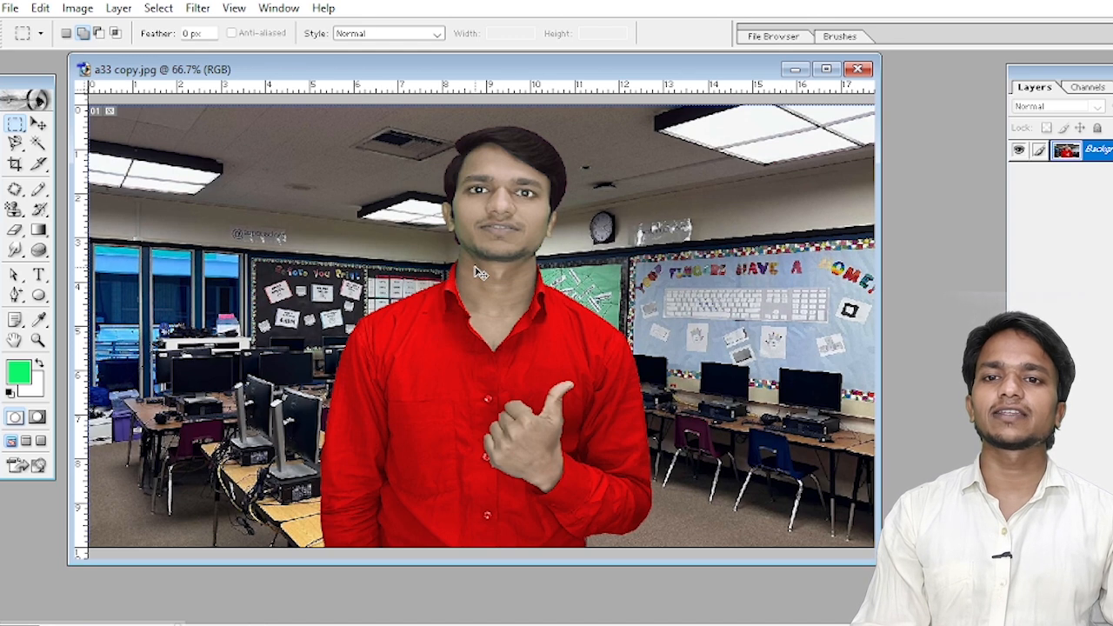
{"action": "left_click", "coordinate": [167, 9]}
{"action": "left_click", "coordinate": [211, 10]}
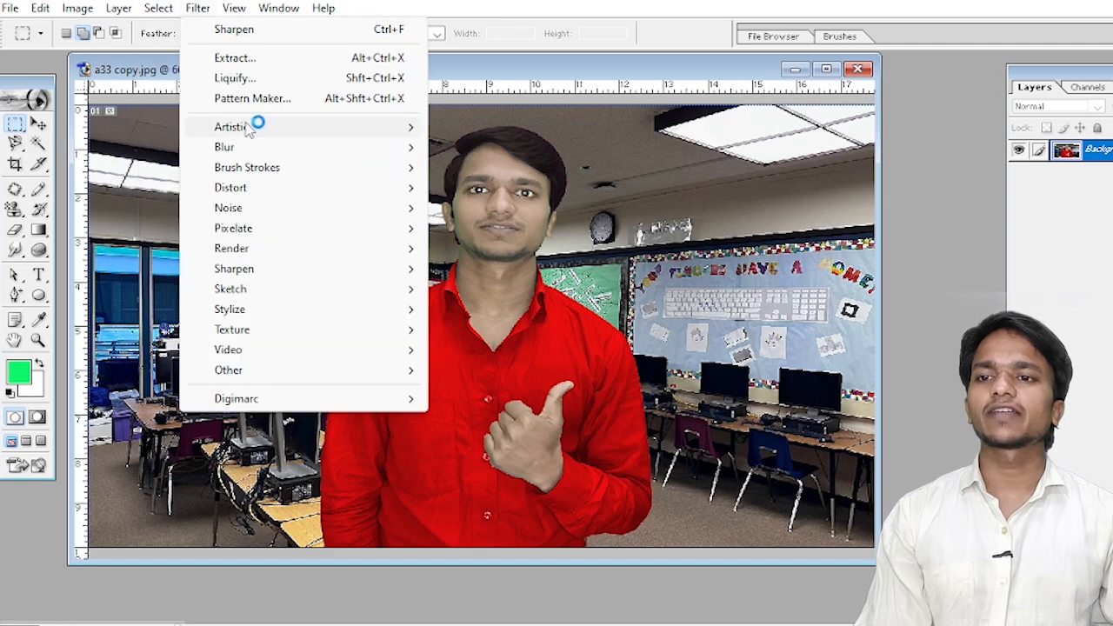
{"action": "mouse_move", "coordinate": [281, 275]}
{"action": "left_click", "coordinate": [465, 293]}
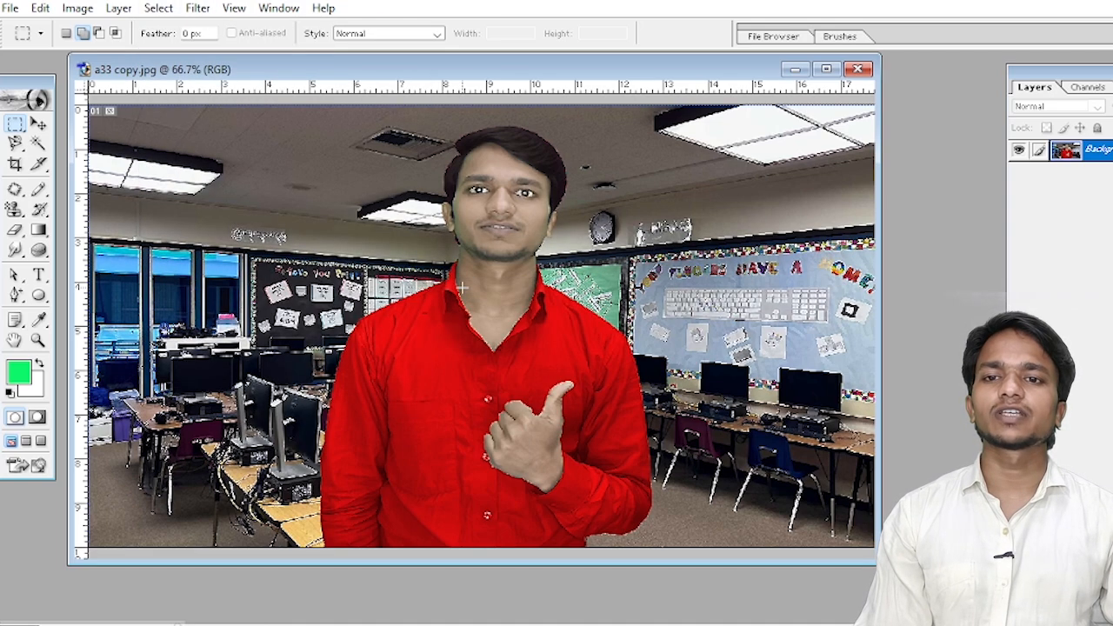
Apply Unsharp Mask to the photo with amount 73%, radius 4.3 pixels and threshold 40 levels.
{"action": "left_click", "coordinate": [199, 9]}
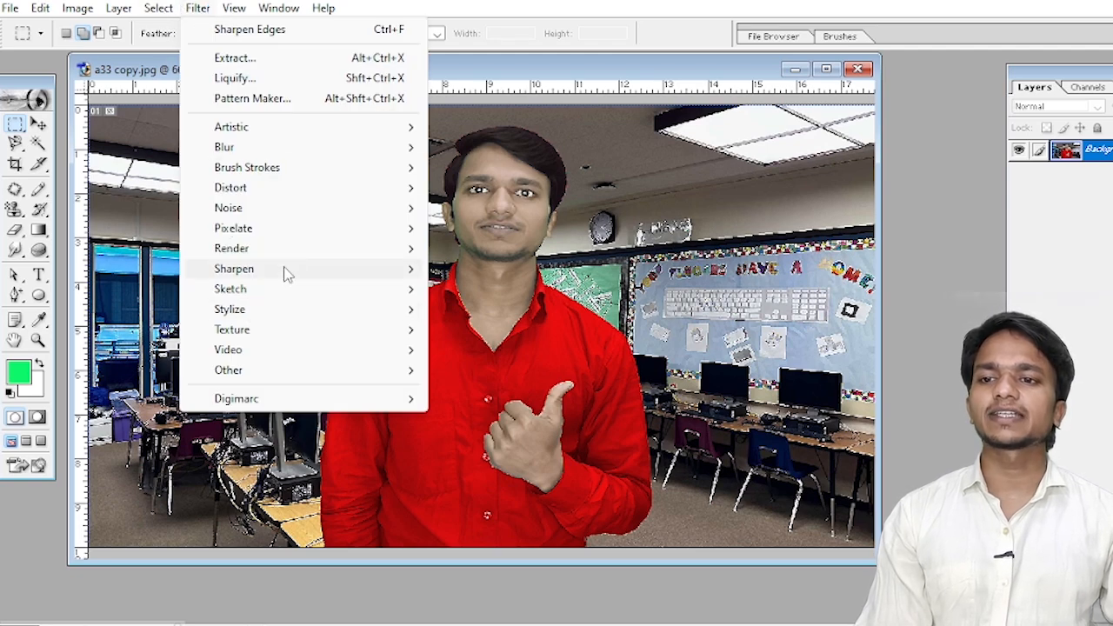
{"action": "mouse_move", "coordinate": [294, 268]}
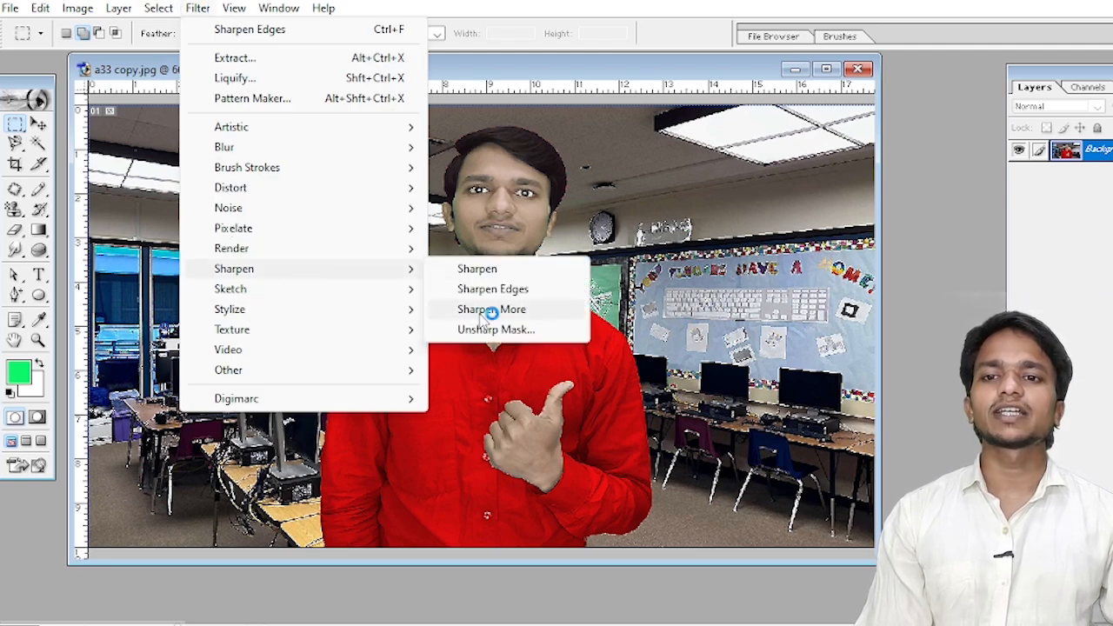
{"action": "left_click", "coordinate": [497, 332]}
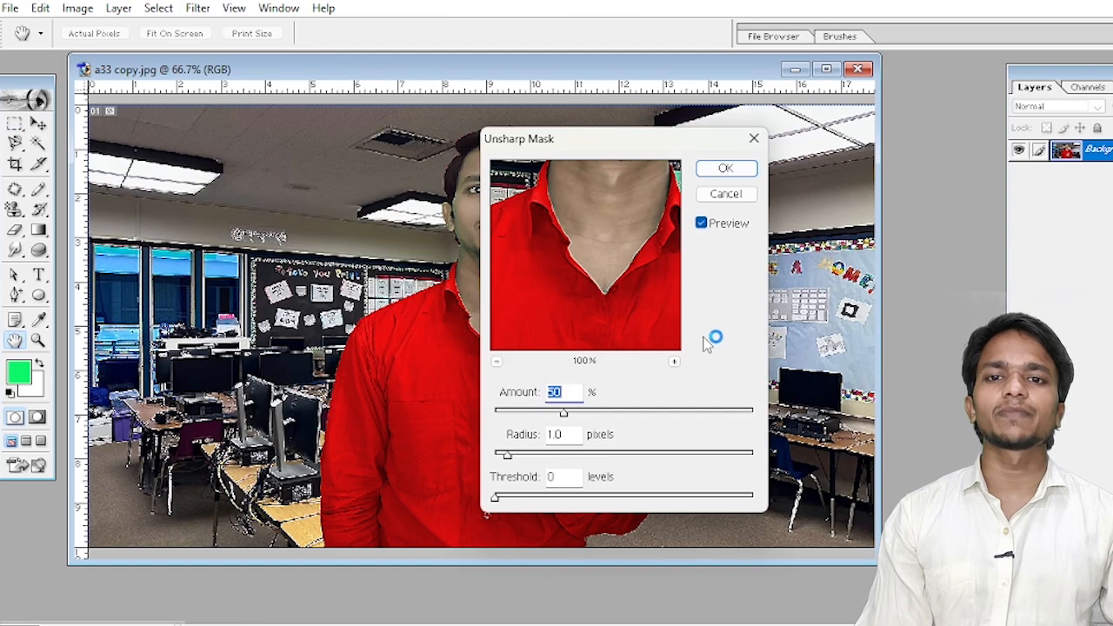
{"action": "left_click_drag", "start_coordinate": [527, 457], "coordinate": [553, 455]}
{"action": "left_click_drag", "start_coordinate": [534, 497], "coordinate": [550, 496]}
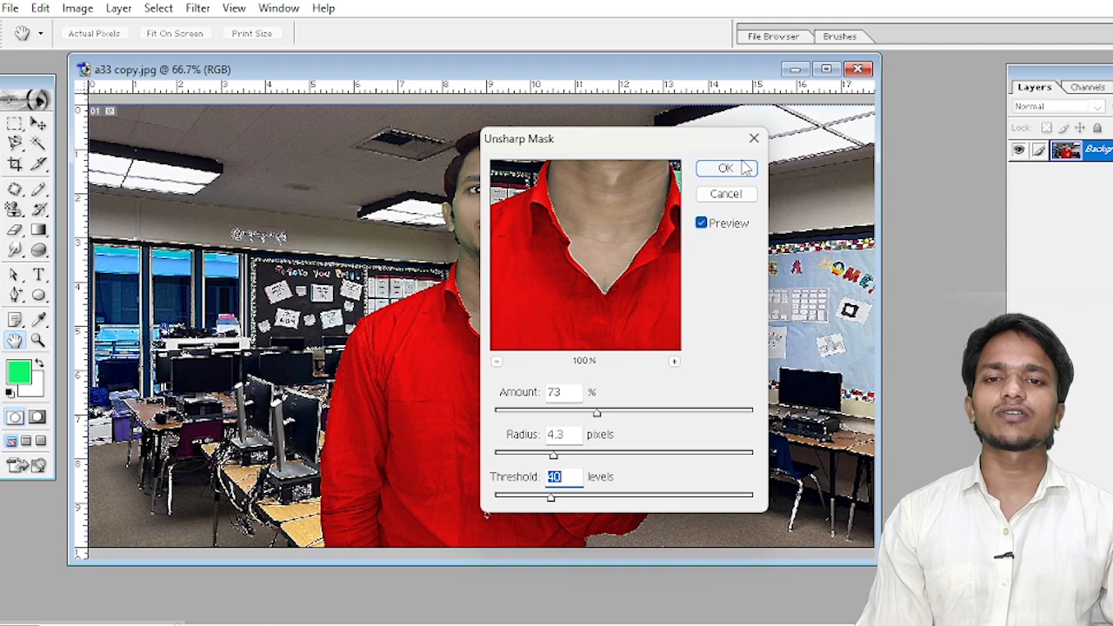
{"action": "left_click", "coordinate": [726, 167]}
{"action": "left_click", "coordinate": [197, 8]}
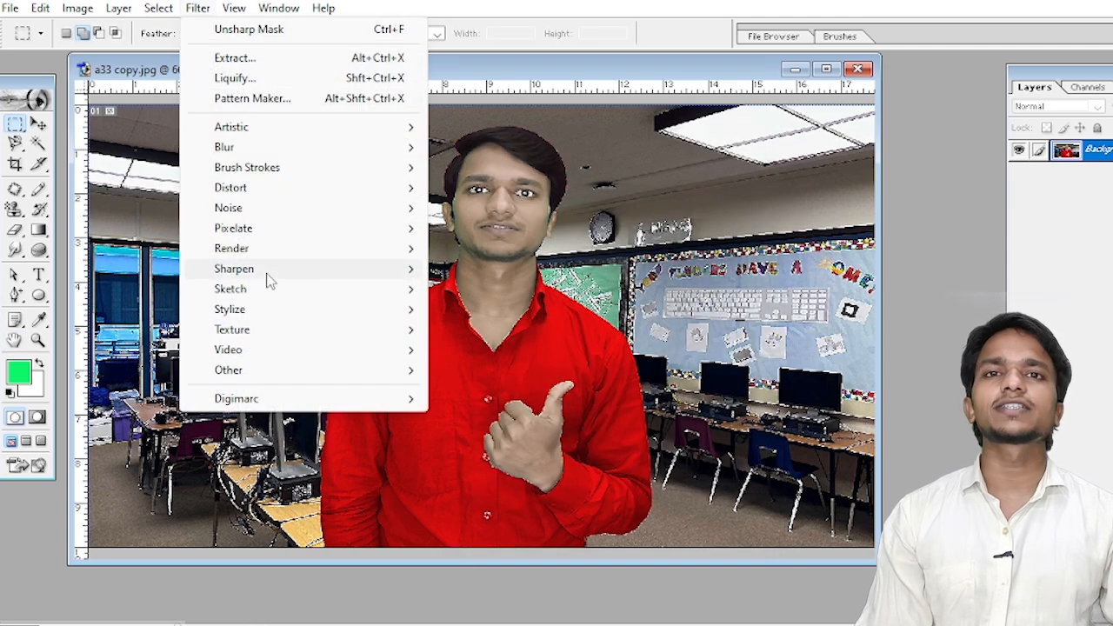
{"action": "mouse_move", "coordinate": [270, 280]}
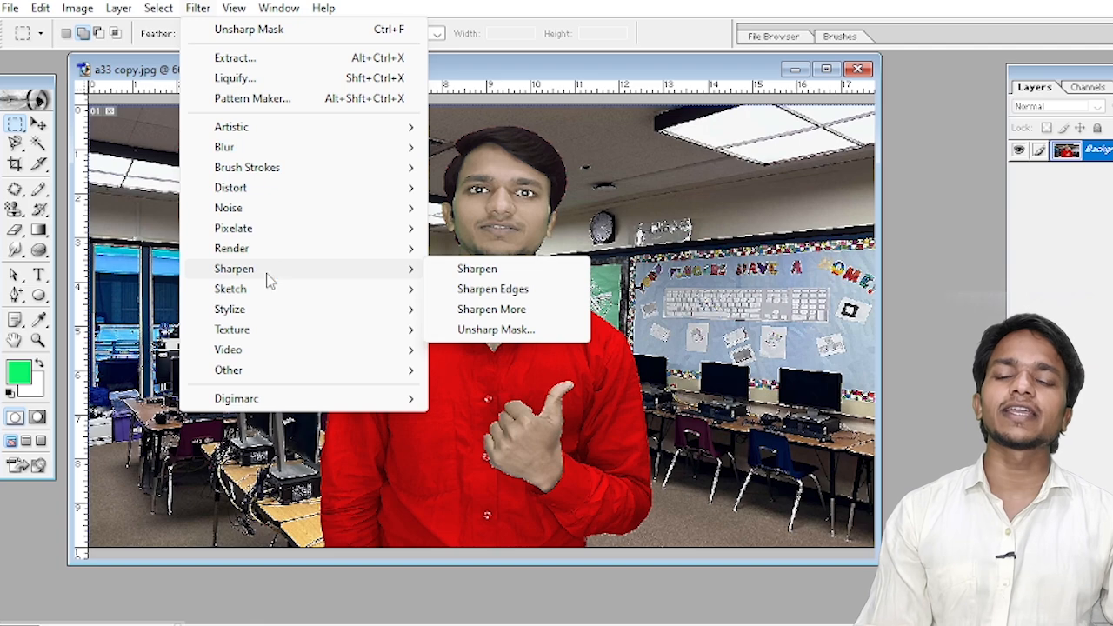
{"action": "left_click", "coordinate": [519, 329]}
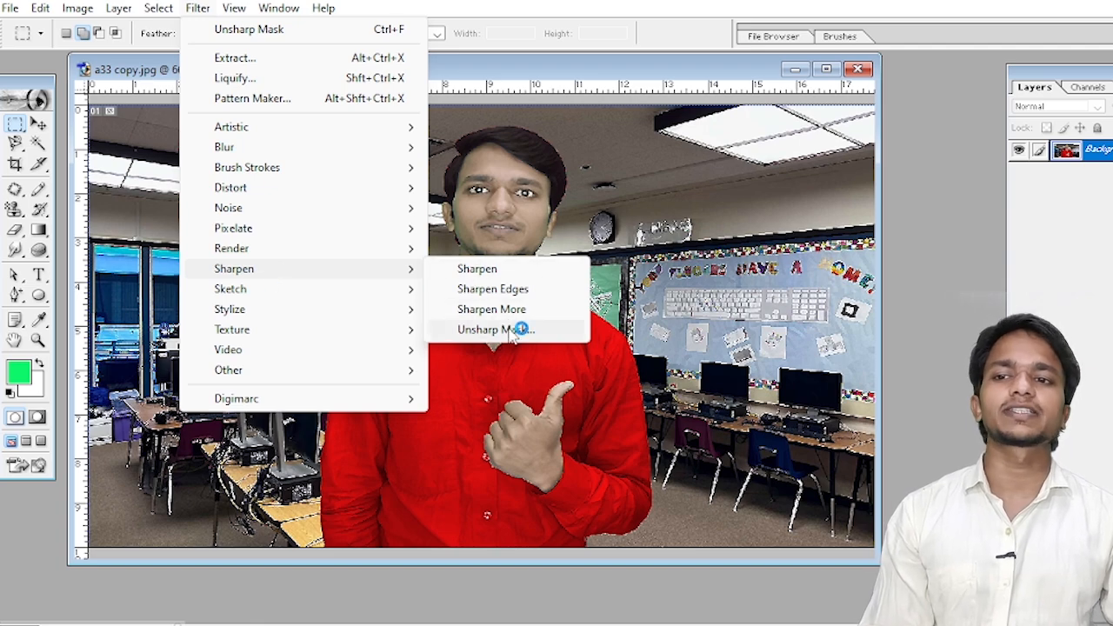
Try the Bas Relief sketch filter, lowering Detail to 5 and zooming out its preview, and cancel it.
{"action": "left_click", "coordinate": [197, 8]}
{"action": "left_click", "coordinate": [233, 270]}
{"action": "left_click", "coordinate": [248, 290]}
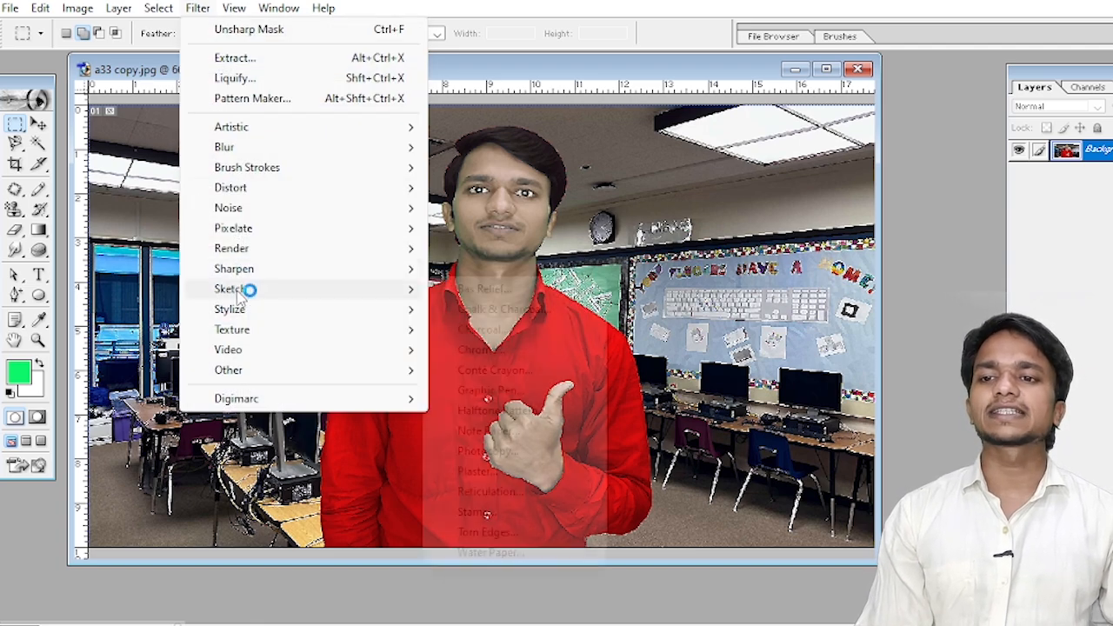
{"action": "left_click", "coordinate": [570, 292]}
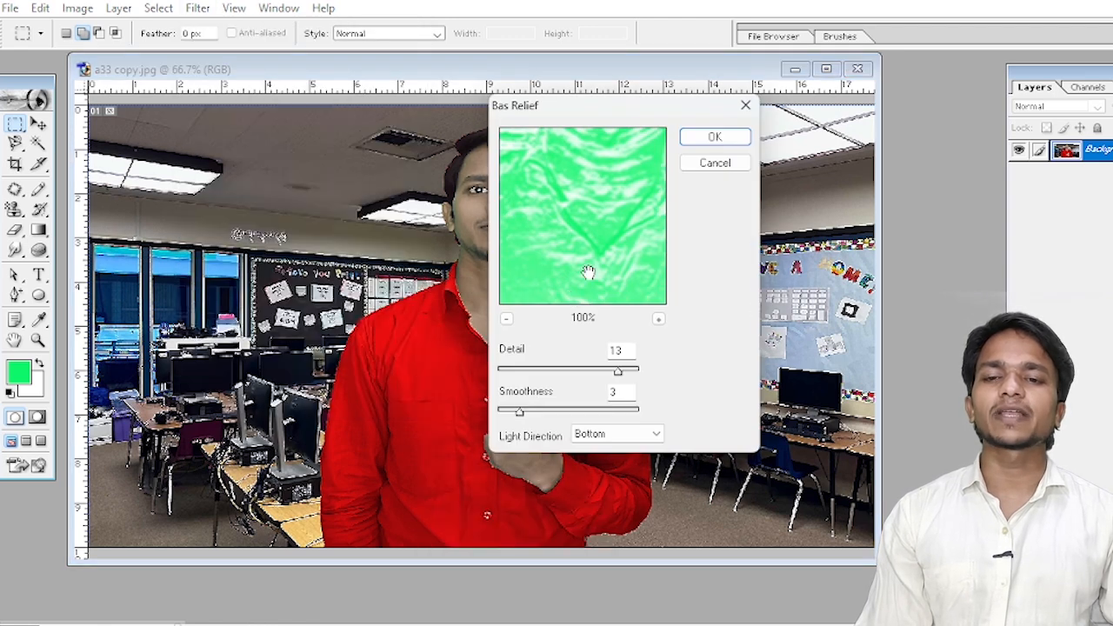
{"action": "left_click_drag", "start_coordinate": [574, 374], "coordinate": [539, 372]}
{"action": "left_click", "coordinate": [506, 319]}
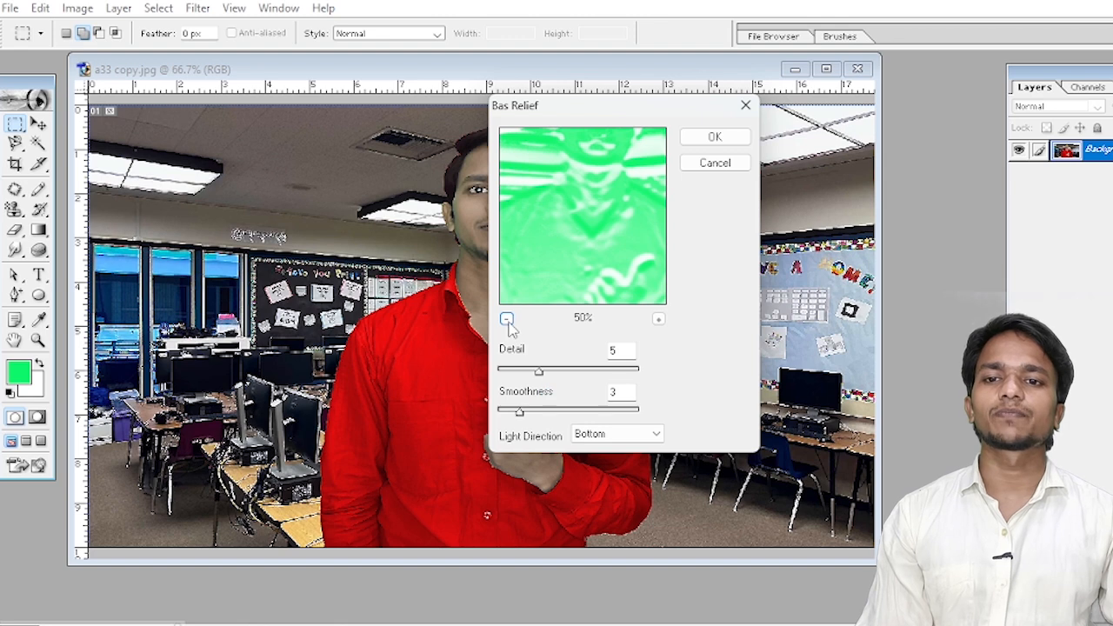
{"action": "left_click", "coordinate": [509, 320]}
{"action": "left_click", "coordinate": [522, 410]}
{"action": "left_click_drag", "start_coordinate": [514, 415], "coordinate": [510, 372]}
{"action": "left_click", "coordinate": [714, 163]}
Apply the Chalk & Charcoal sketch filter with charcoal area 6, chalk area 8 and stroke pressure 2, and undo it.
{"action": "left_click", "coordinate": [197, 8]}
{"action": "mouse_move", "coordinate": [231, 288]}
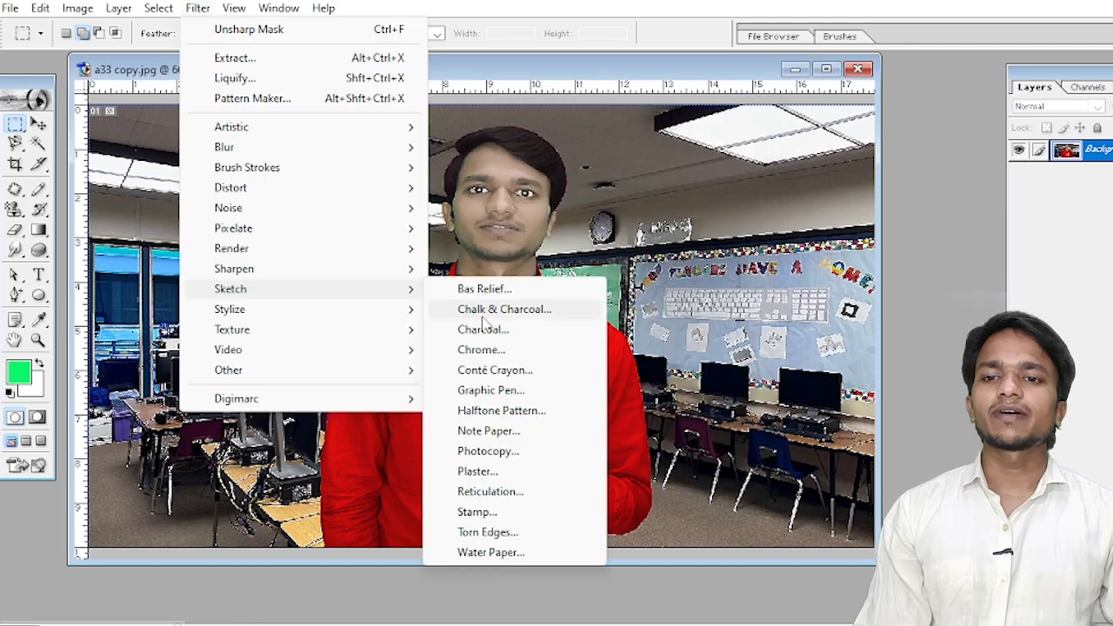
{"action": "left_click", "coordinate": [539, 313]}
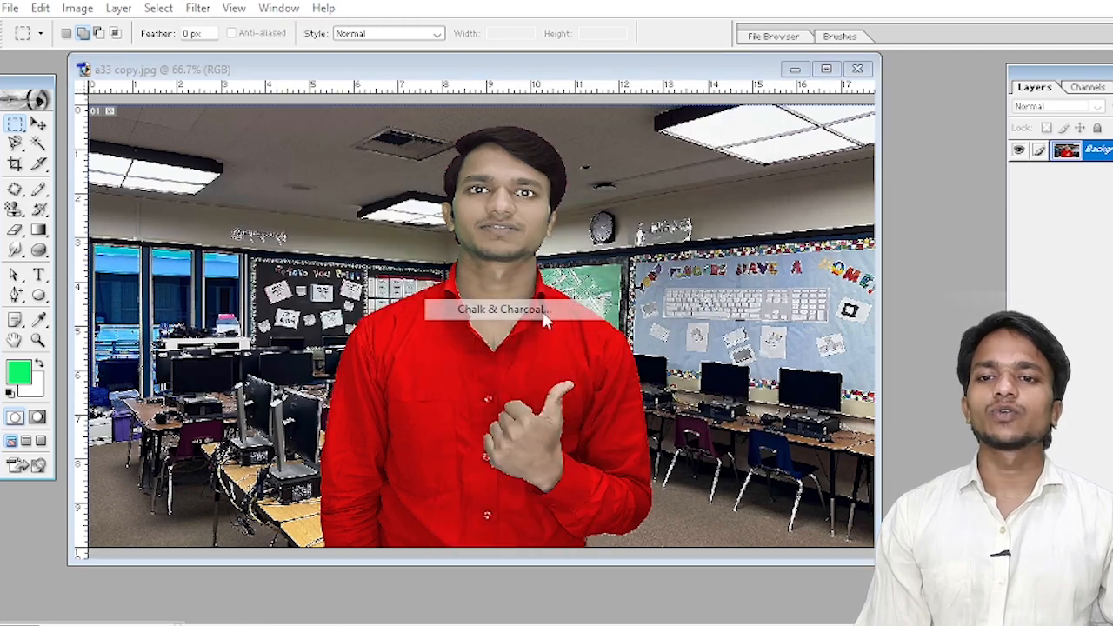
{"action": "left_click_drag", "start_coordinate": [556, 365], "coordinate": [550, 371]}
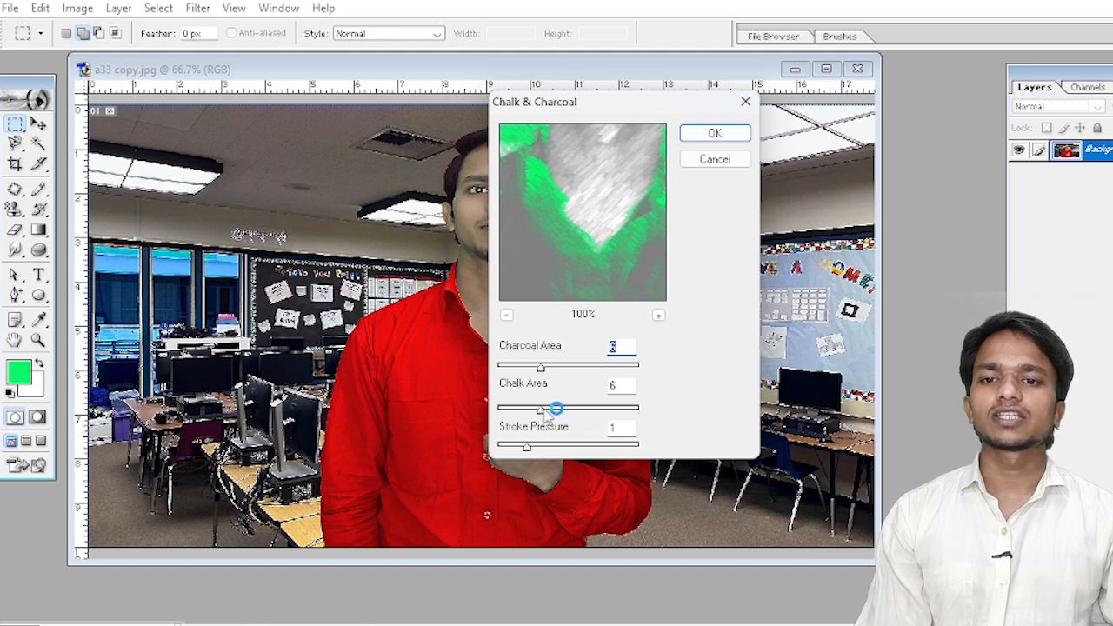
{"action": "left_click_drag", "start_coordinate": [548, 407], "coordinate": [554, 408]}
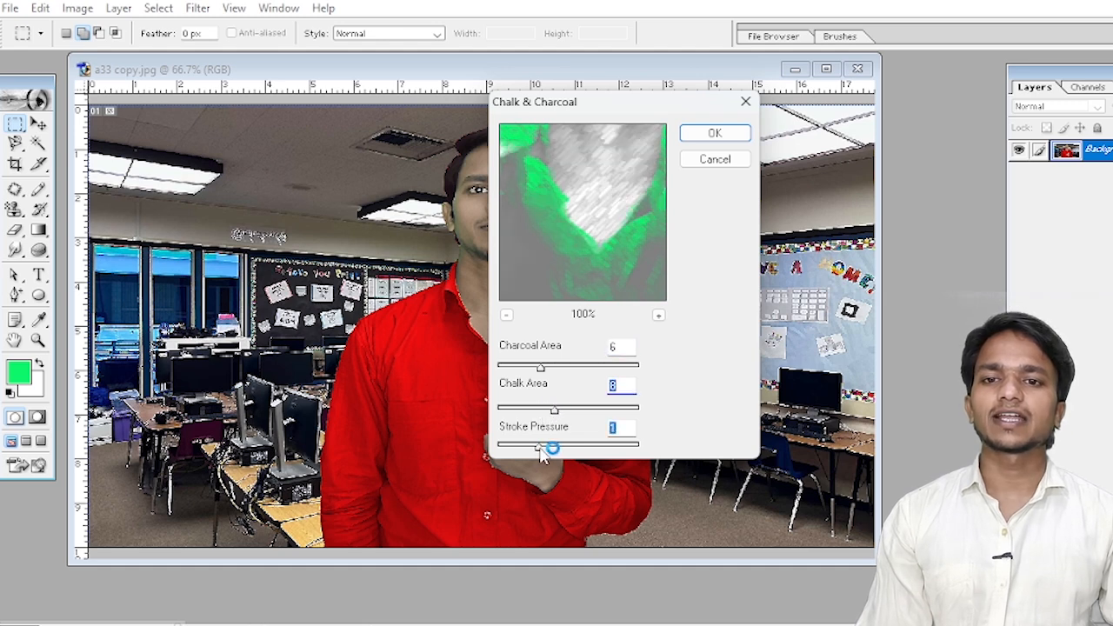
{"action": "left_click_drag", "start_coordinate": [531, 448], "coordinate": [554, 448]}
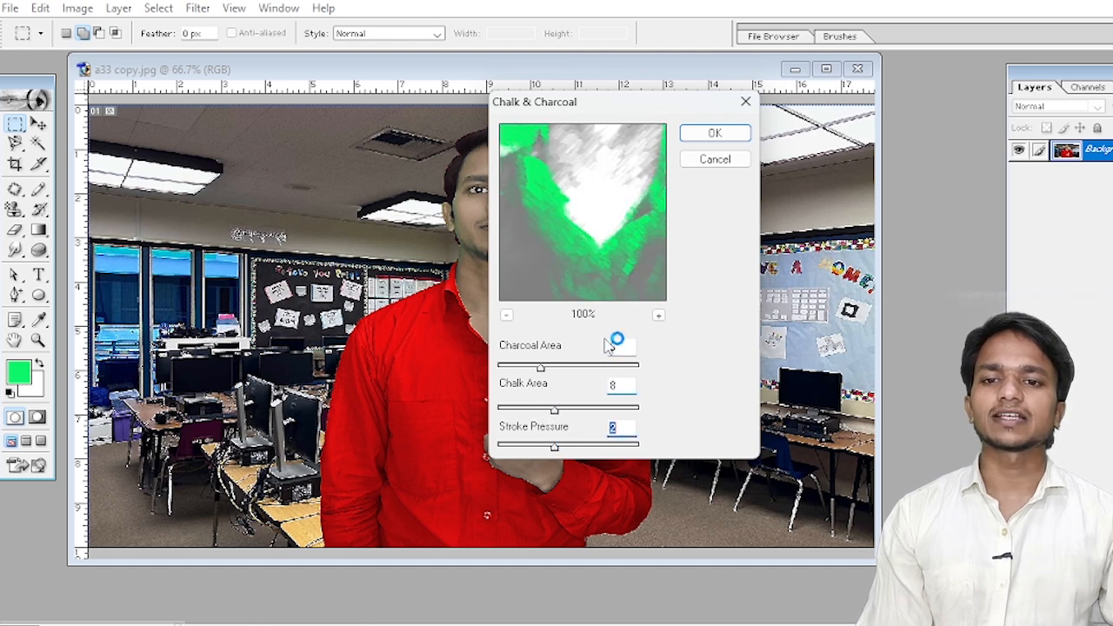
{"action": "left_click", "coordinate": [506, 315]}
{"action": "left_click", "coordinate": [506, 314]}
{"action": "left_click", "coordinate": [715, 133]}
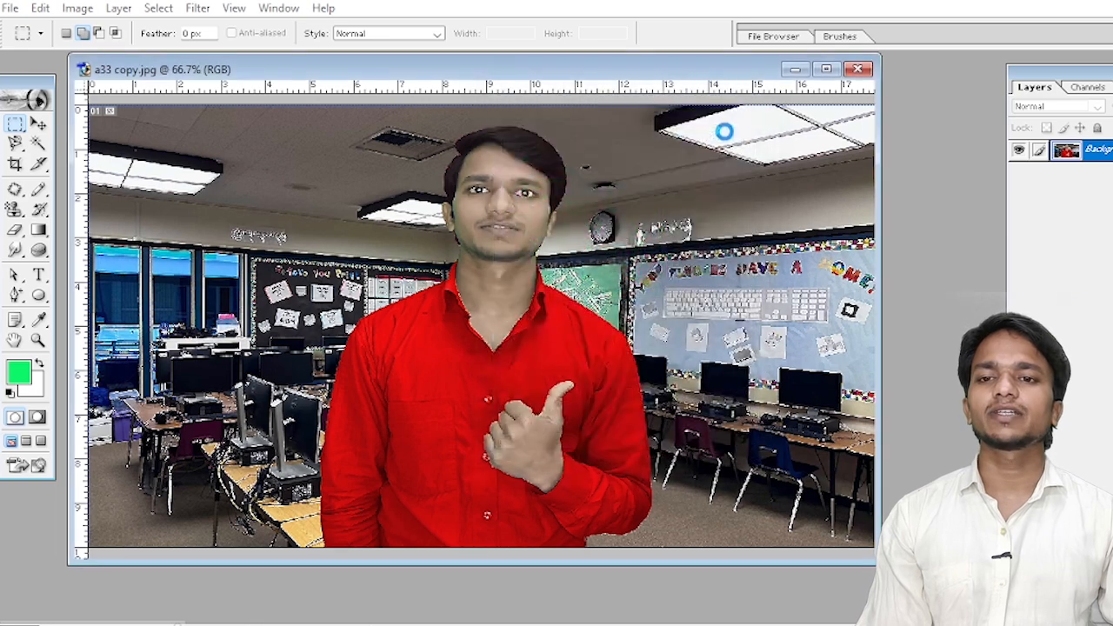
{"action": "key", "text": "ctrl+z"}
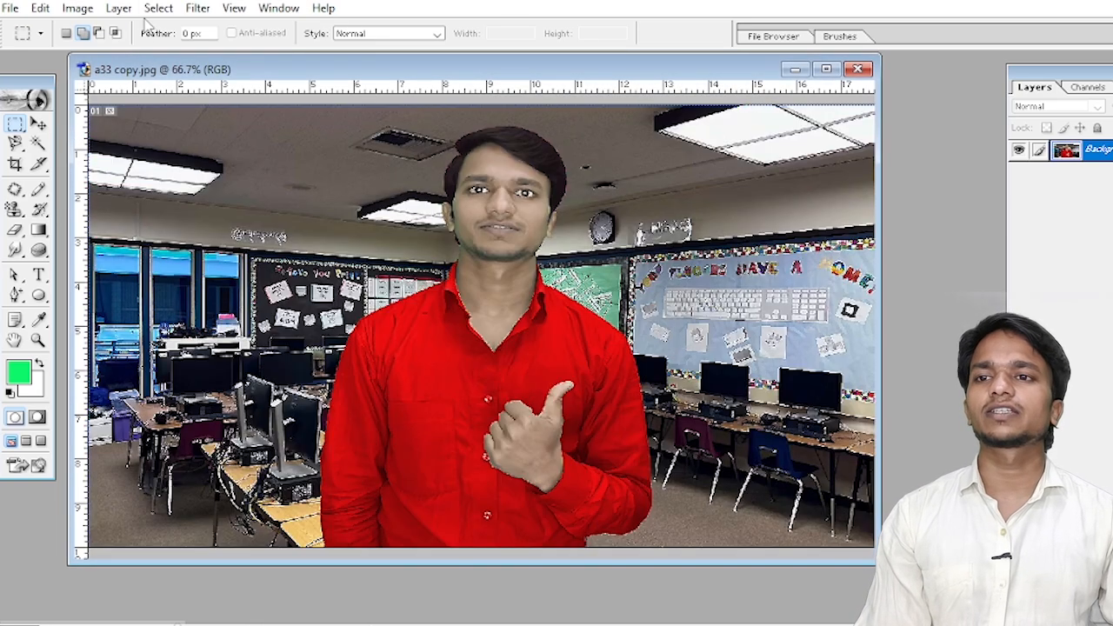
Try the Charcoal sketch filter with a charcoal thickness of 3, and cancel it.
{"action": "left_click", "coordinate": [195, 9]}
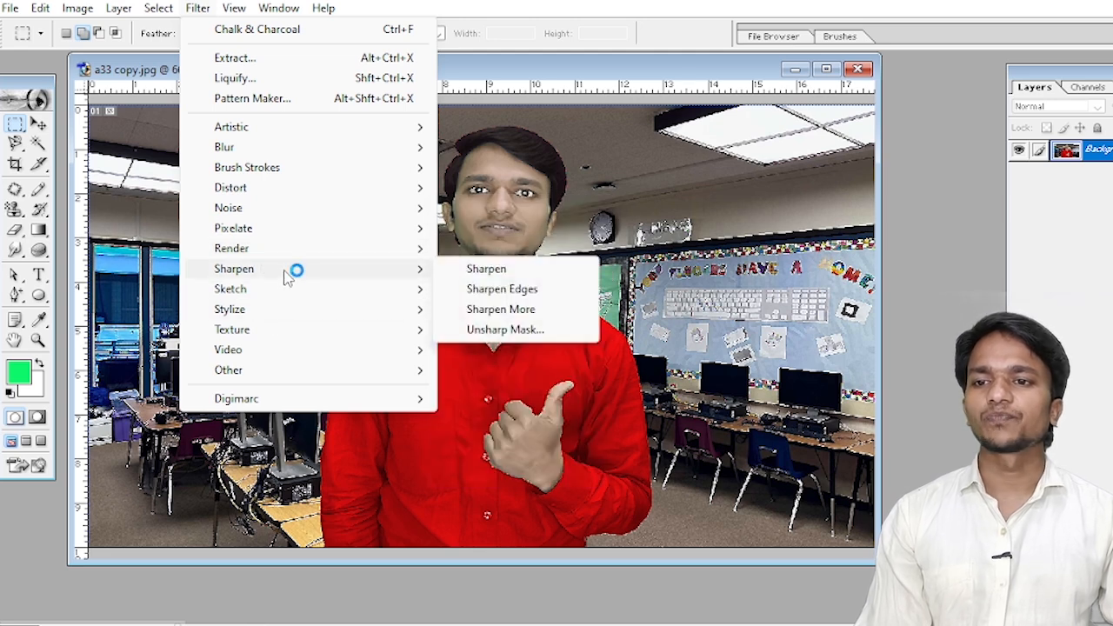
{"action": "mouse_move", "coordinate": [289, 293]}
{"action": "left_click", "coordinate": [539, 333]}
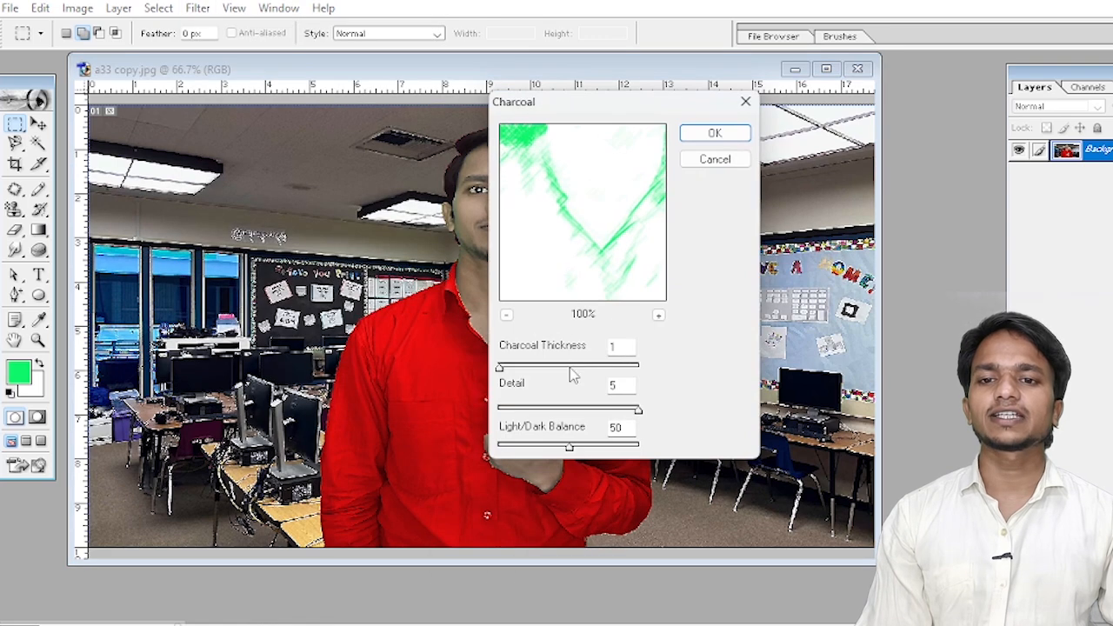
{"action": "left_click_drag", "start_coordinate": [501, 366], "coordinate": [545, 369]}
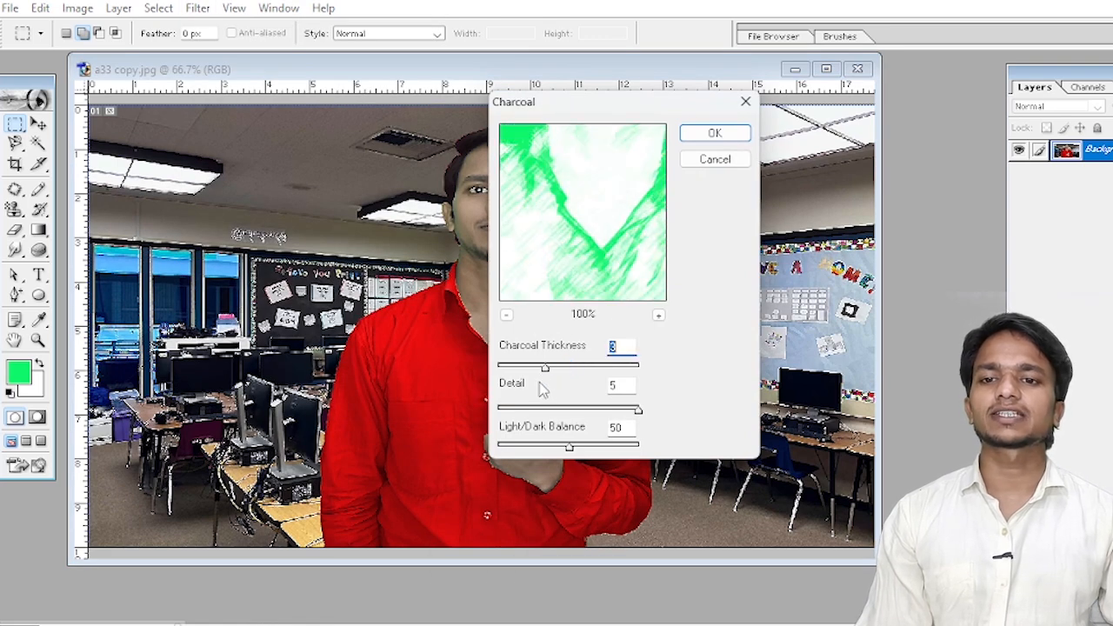
{"action": "left_click", "coordinate": [709, 159]}
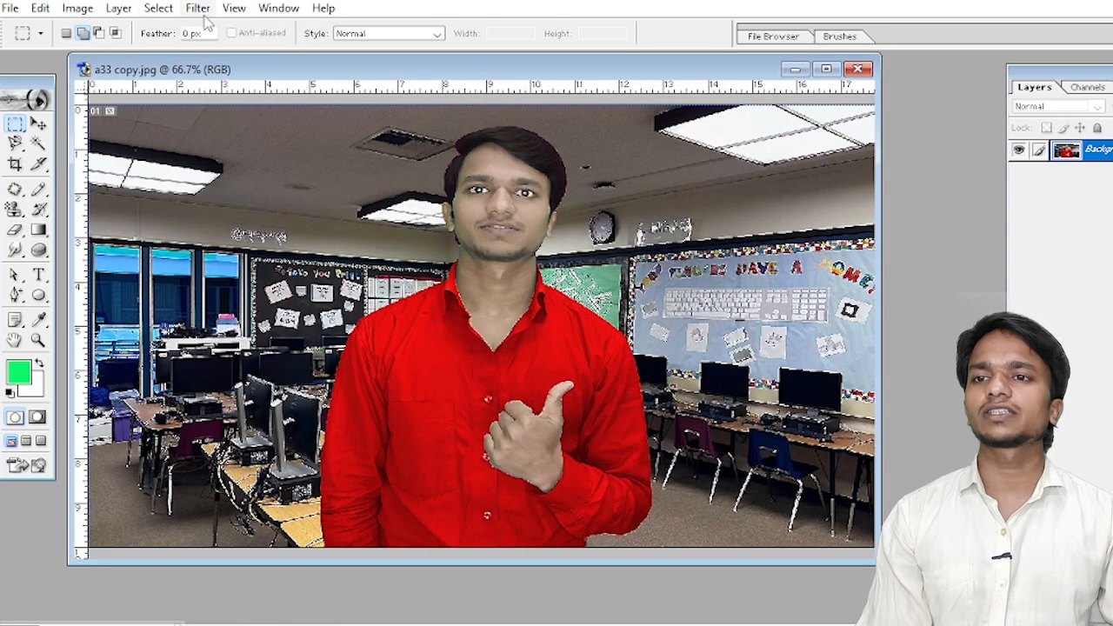
Apply the Chrome sketch filter with detail 4 and smoothness 4, and undo it.
{"action": "left_click", "coordinate": [200, 10]}
{"action": "mouse_move", "coordinate": [281, 270]}
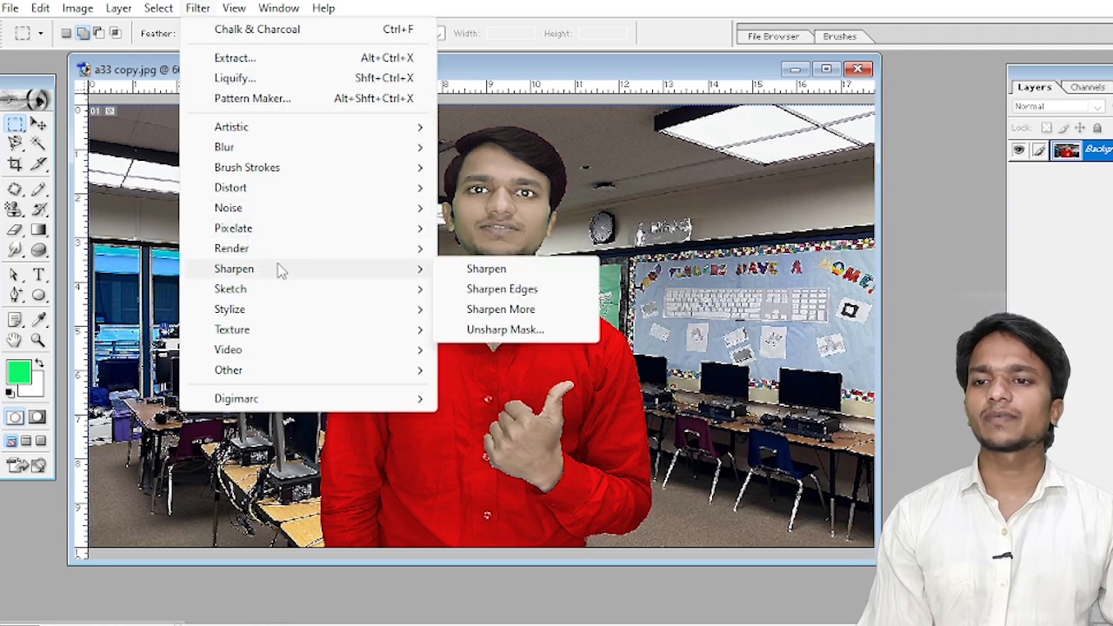
{"action": "mouse_move", "coordinate": [296, 288]}
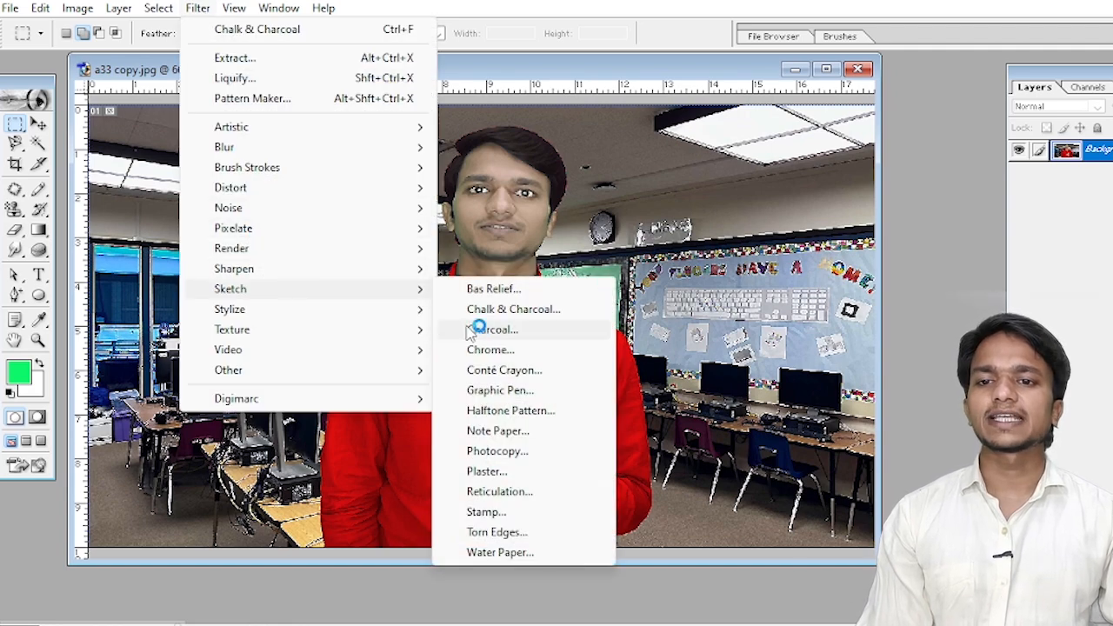
{"action": "left_click", "coordinate": [474, 350]}
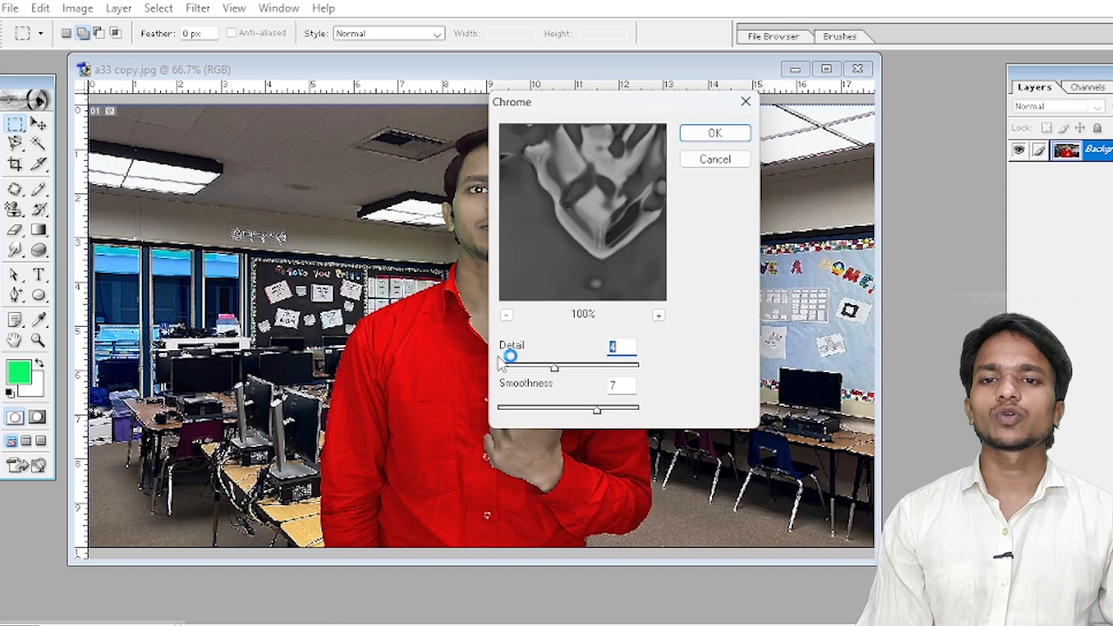
{"action": "left_click_drag", "start_coordinate": [539, 369], "coordinate": [526, 369]}
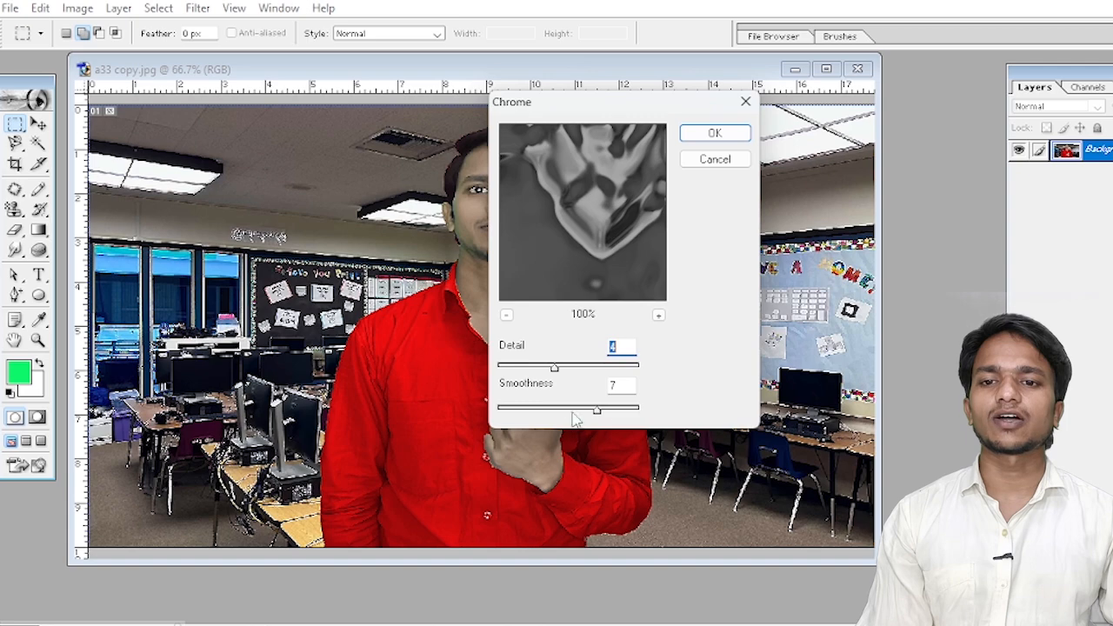
{"action": "left_click_drag", "start_coordinate": [588, 416], "coordinate": [563, 409]}
{"action": "left_click", "coordinate": [700, 135]}
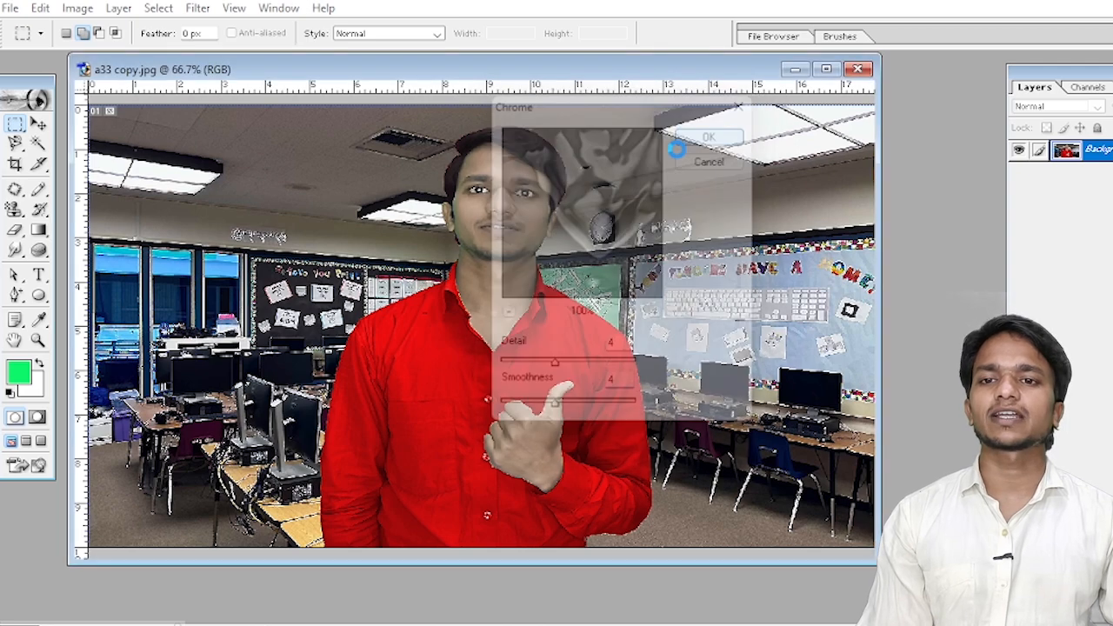
{"action": "key", "text": "ctrl+z"}
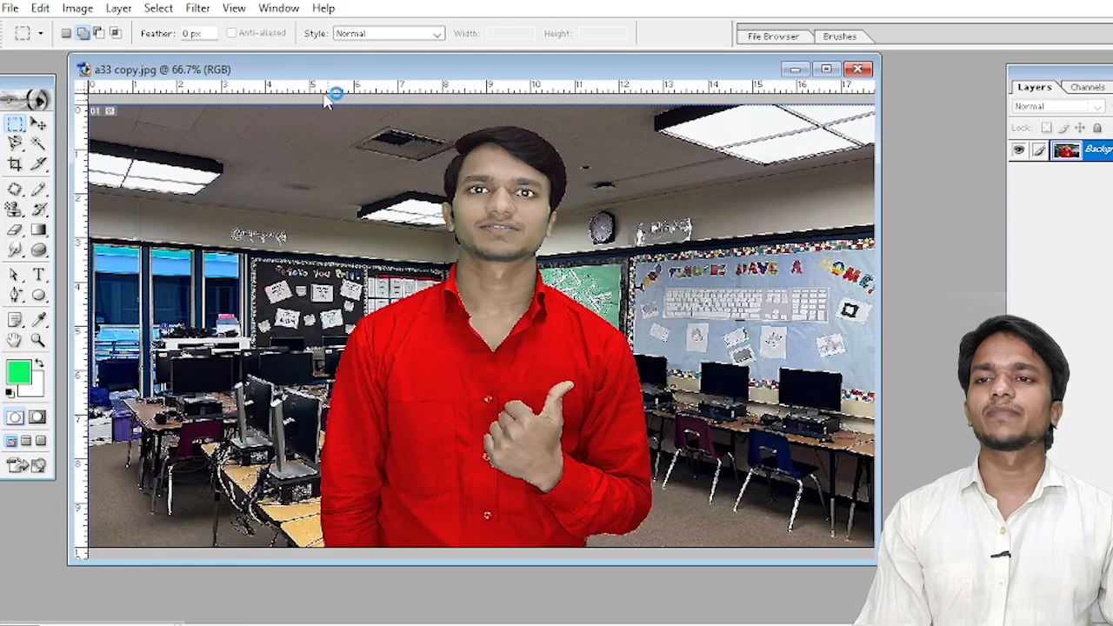
Try the Torn Edges sketch filter with image balance 25, contrast 17 and a reduced smoothness, and cancel it.
{"action": "left_click", "coordinate": [215, 8]}
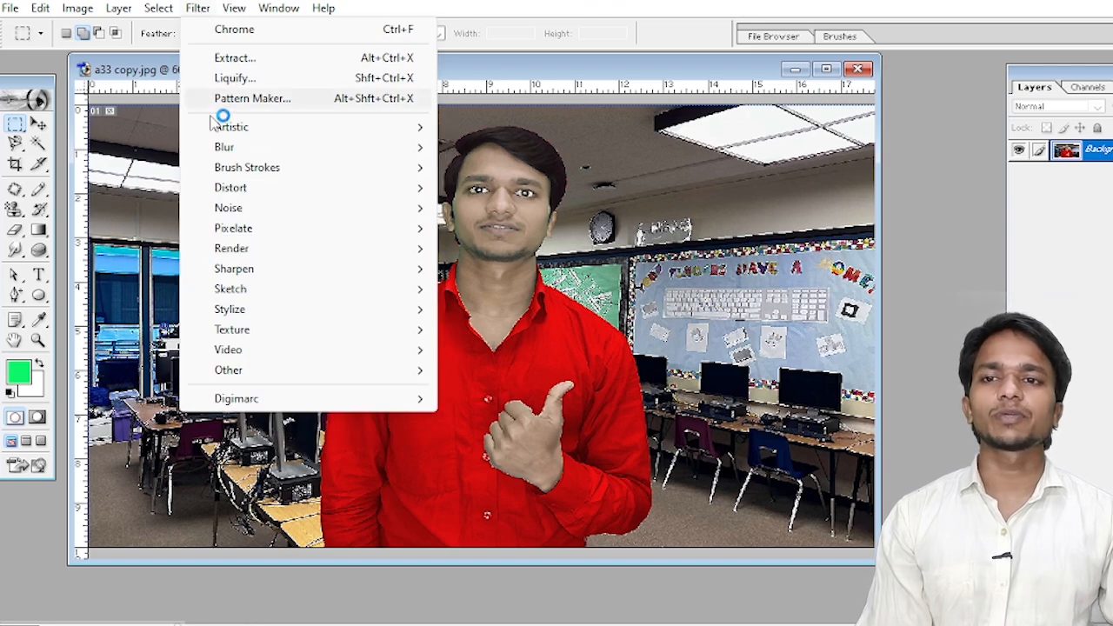
{"action": "mouse_move", "coordinate": [240, 291]}
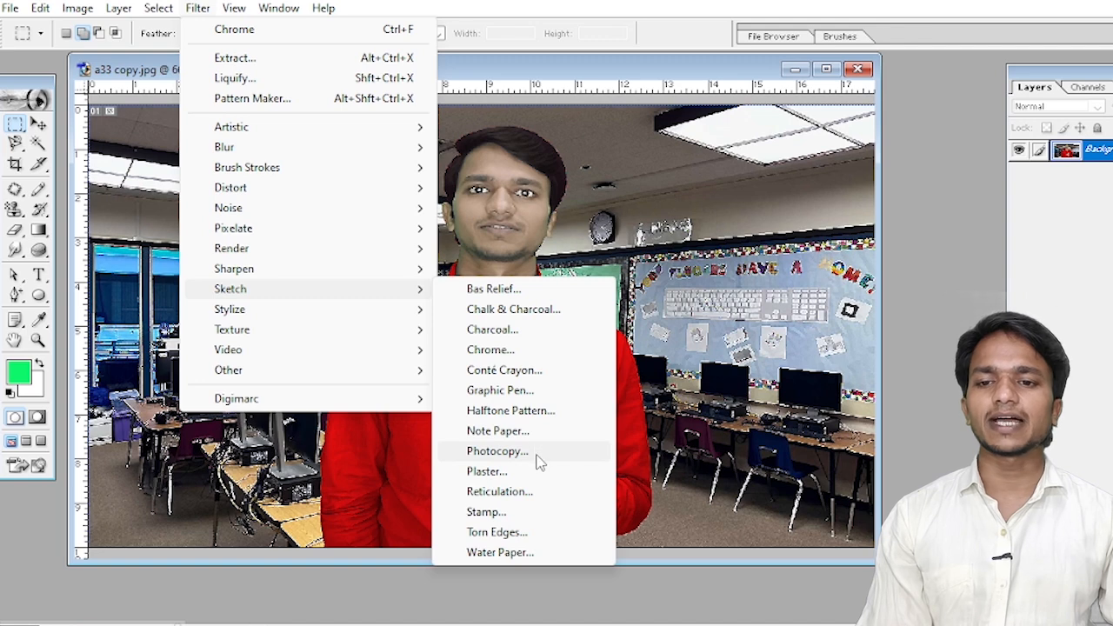
{"action": "left_click", "coordinate": [522, 535]}
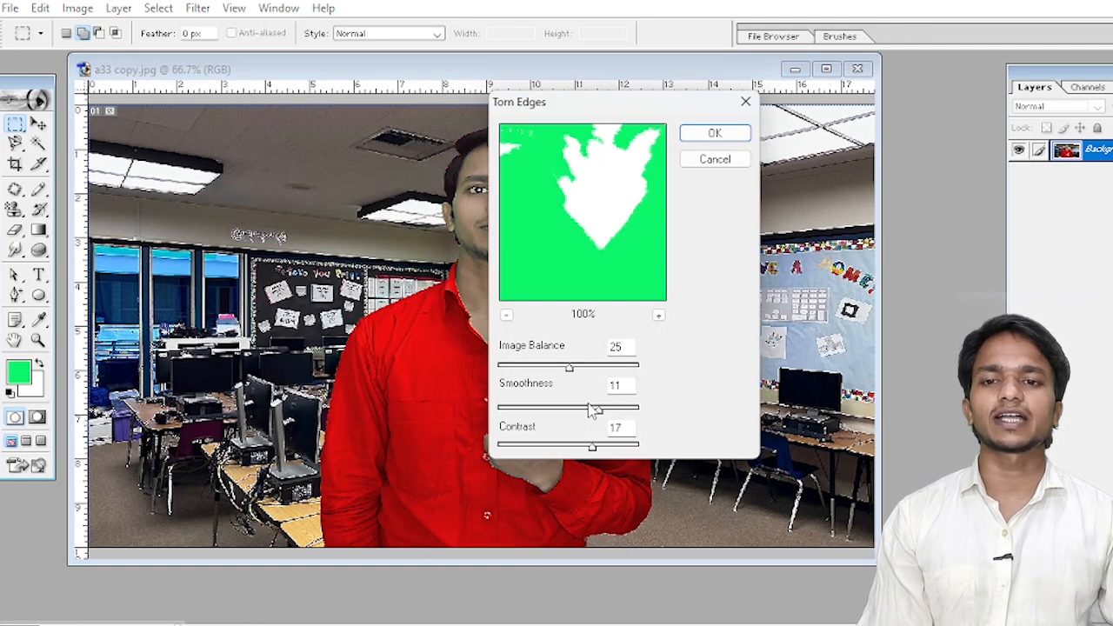
{"action": "left_click_drag", "start_coordinate": [592, 409], "coordinate": [572, 407]}
{"action": "left_click", "coordinate": [715, 161]}
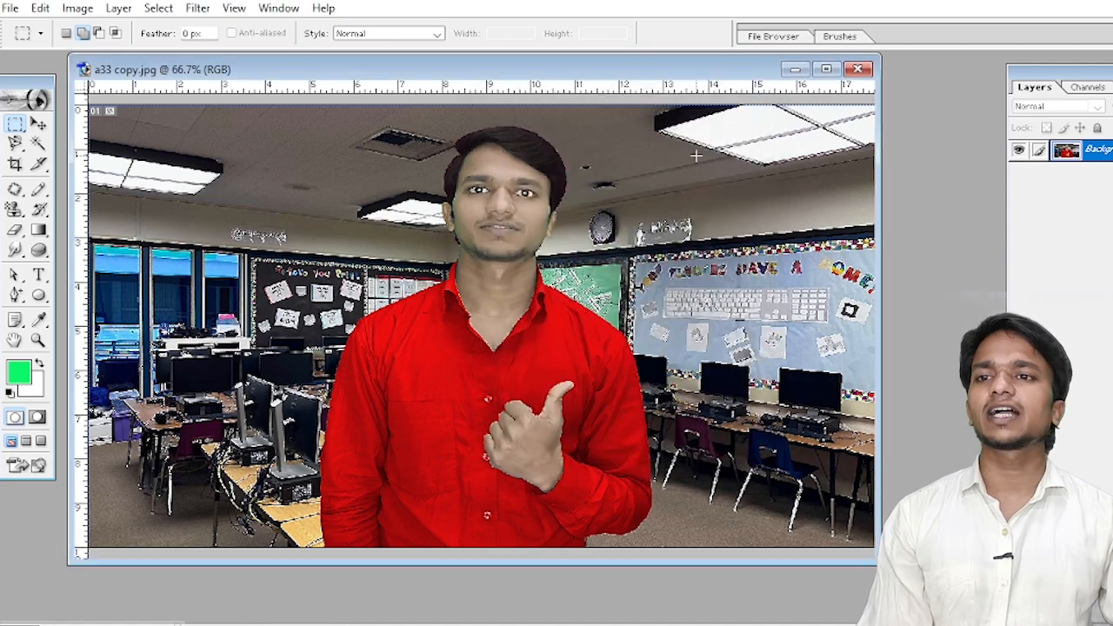
Try the Diffuse stylize filter on the photo, comparing the Darken Only, Lighten Only and Normal modes, and cancel it.
{"action": "left_click", "coordinate": [198, 8]}
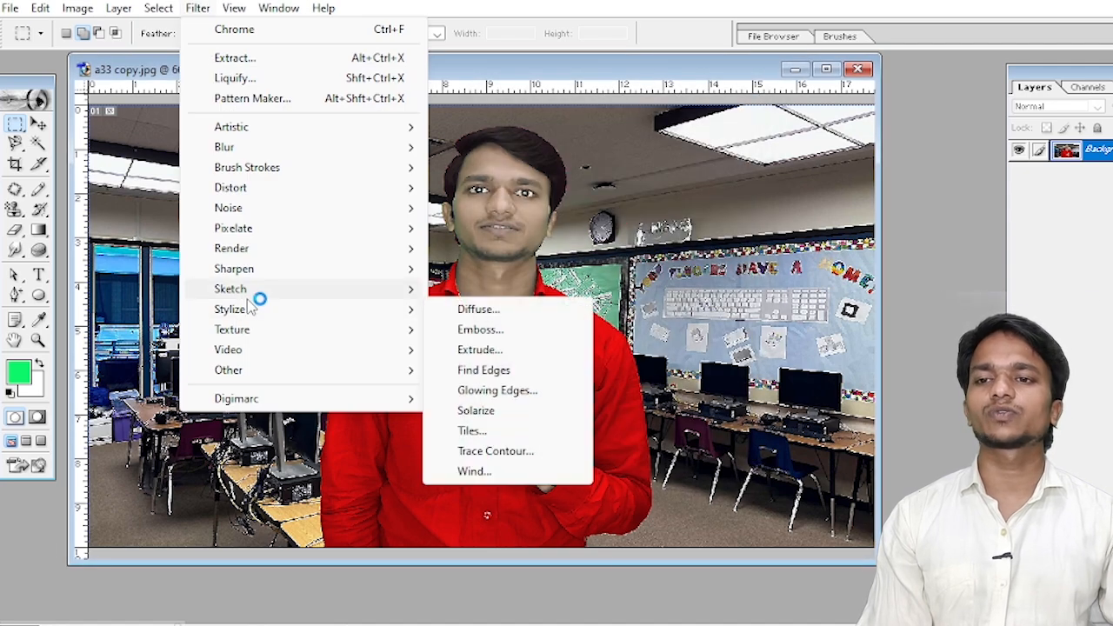
{"action": "left_click", "coordinate": [198, 9]}
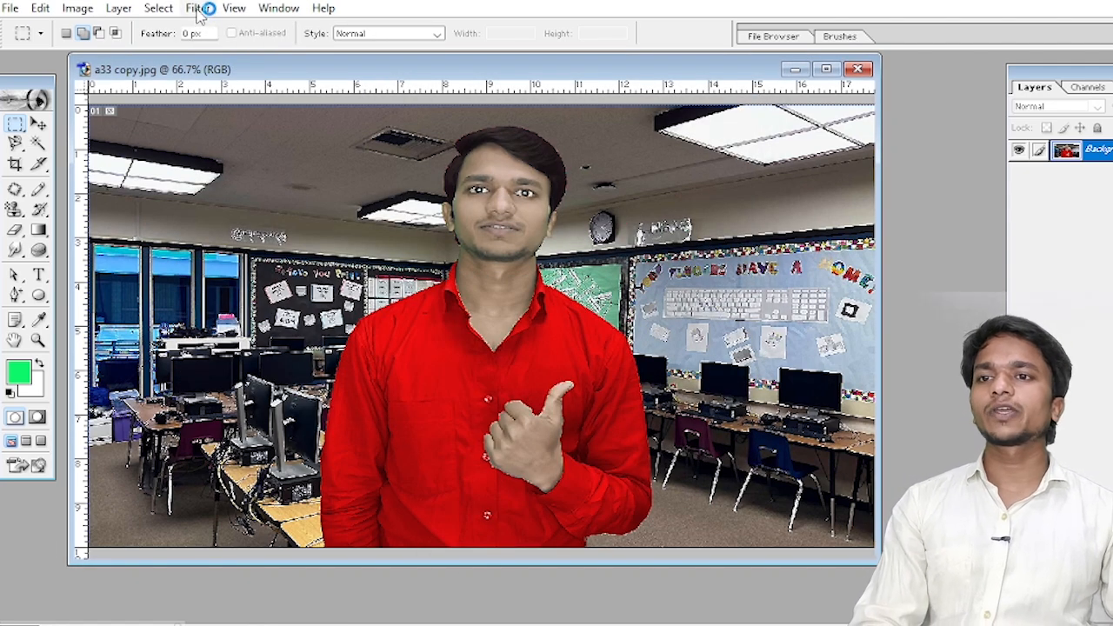
{"action": "left_click", "coordinate": [198, 8]}
{"action": "left_click", "coordinate": [290, 315]}
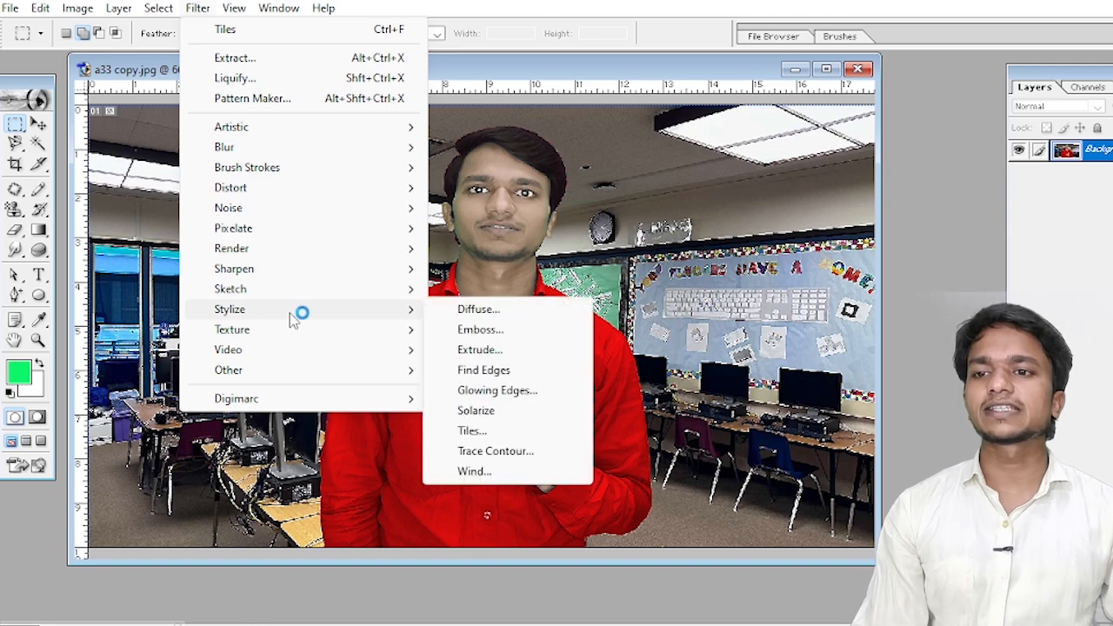
{"action": "left_click", "coordinate": [470, 310]}
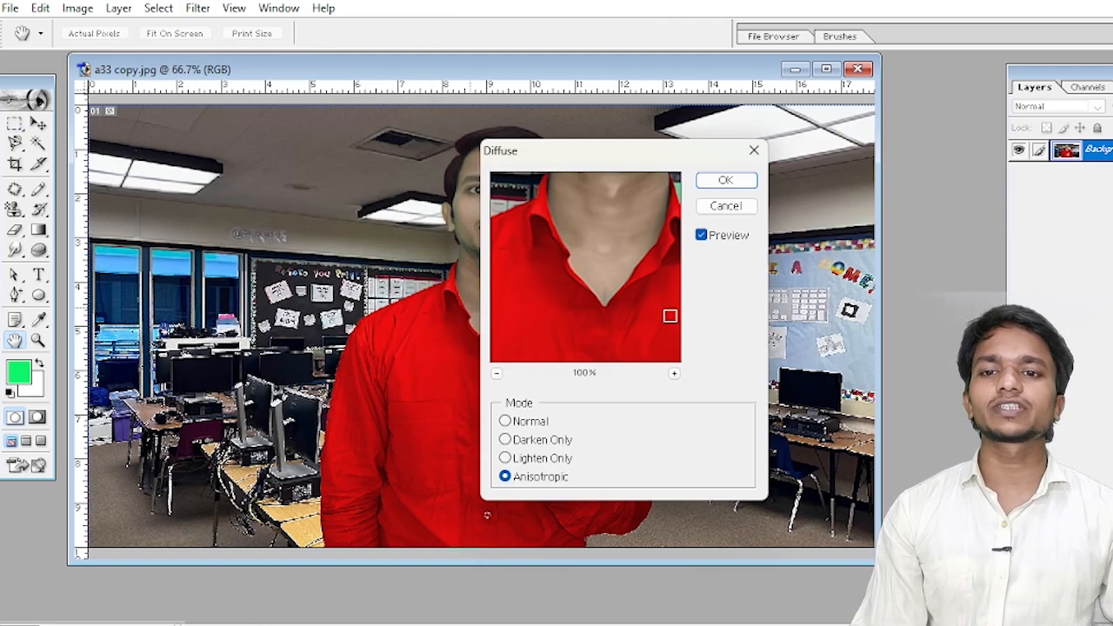
{"action": "left_click", "coordinate": [507, 440]}
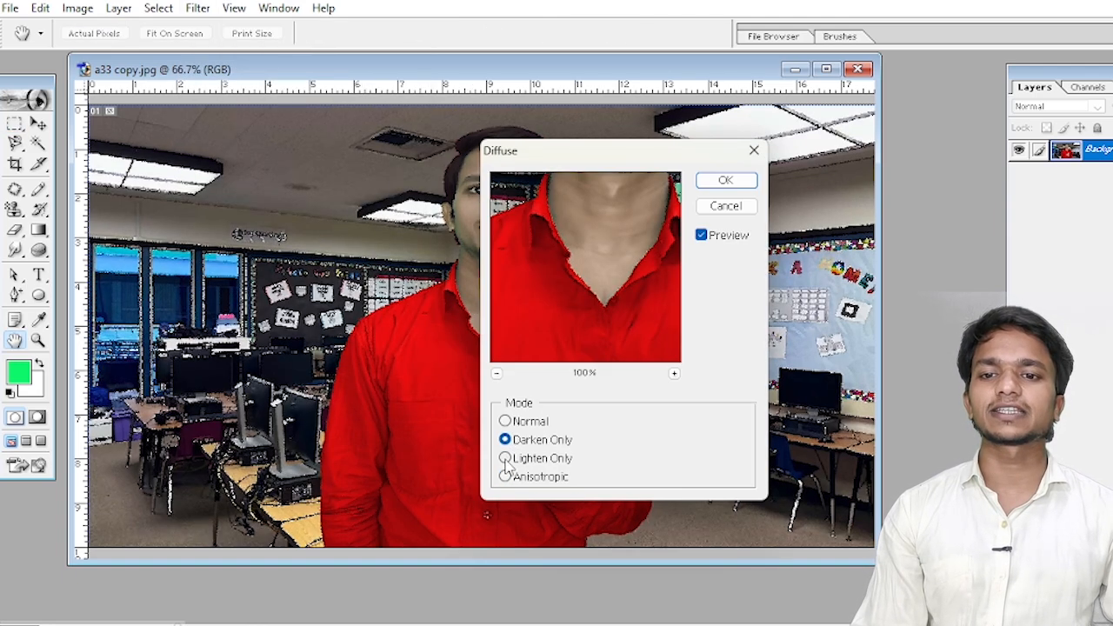
{"action": "left_click", "coordinate": [507, 458]}
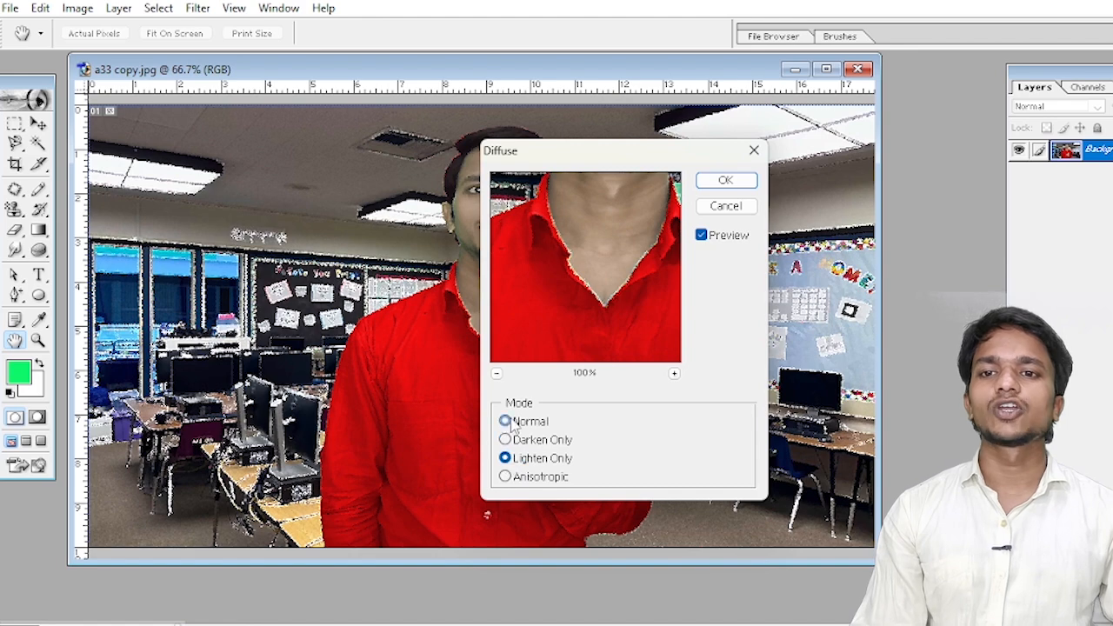
{"action": "left_click", "coordinate": [505, 421]}
{"action": "left_click_drag", "start_coordinate": [611, 165], "coordinate": [792, 166]}
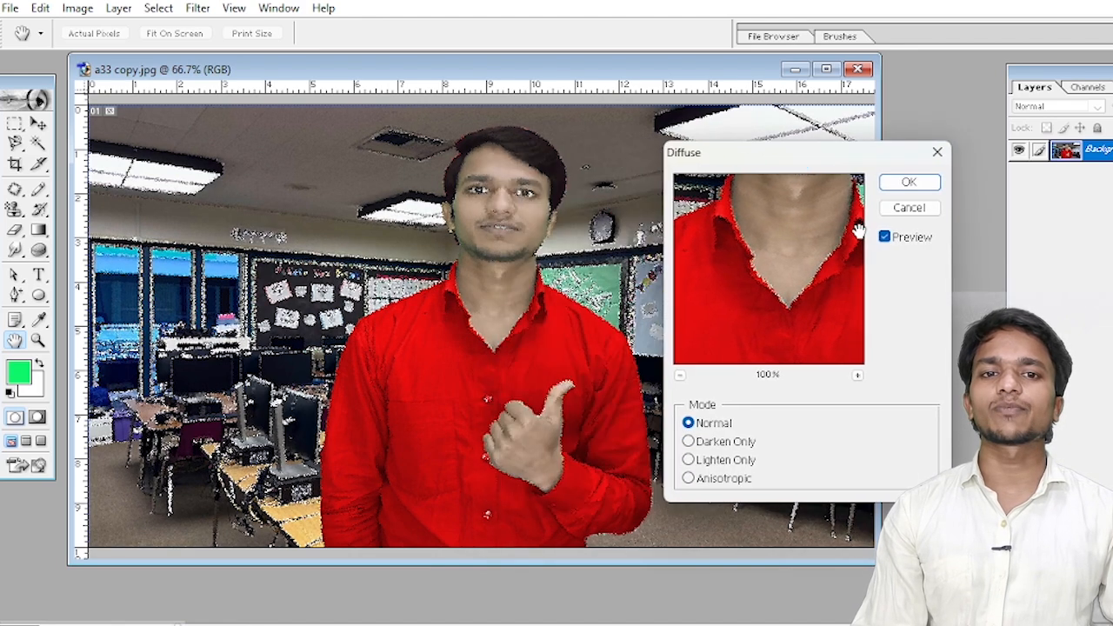
{"action": "left_click", "coordinate": [689, 442]}
{"action": "left_click", "coordinate": [688, 461]}
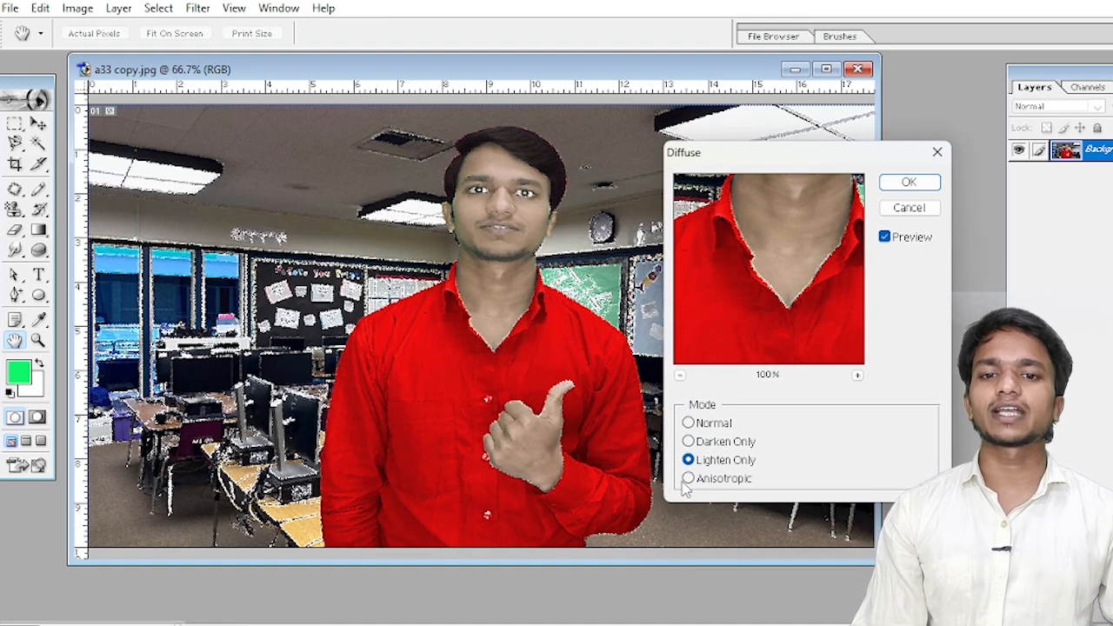
{"action": "left_click", "coordinate": [895, 206]}
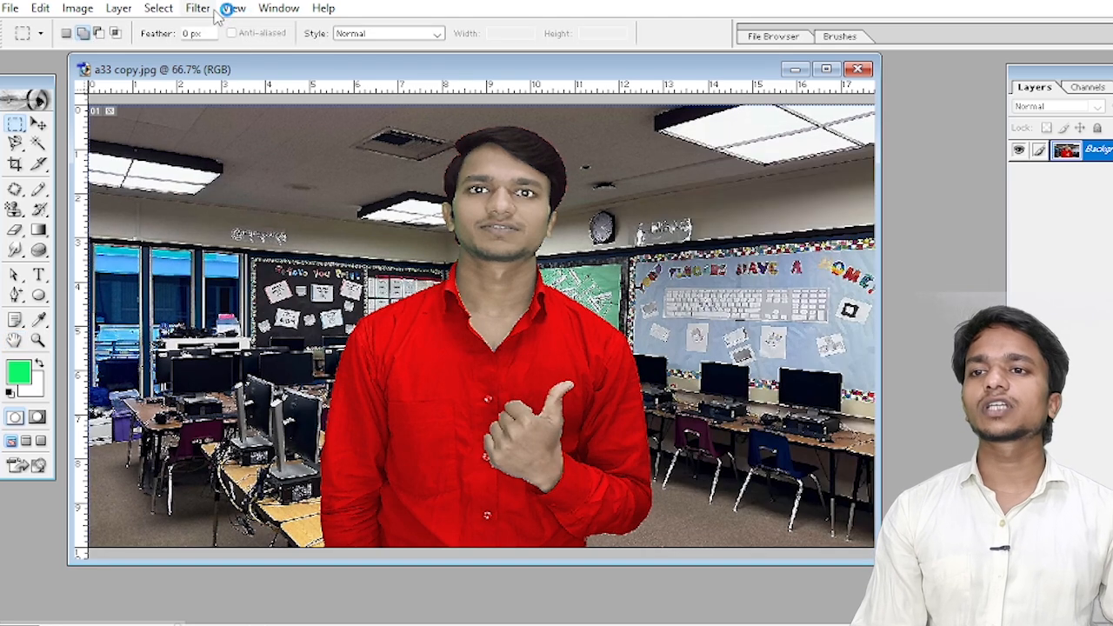
Apply the Emboss stylize filter with angle 96°, height 9 pixels and amount 84%, and undo it.
{"action": "left_click", "coordinate": [212, 10]}
{"action": "left_click", "coordinate": [277, 296]}
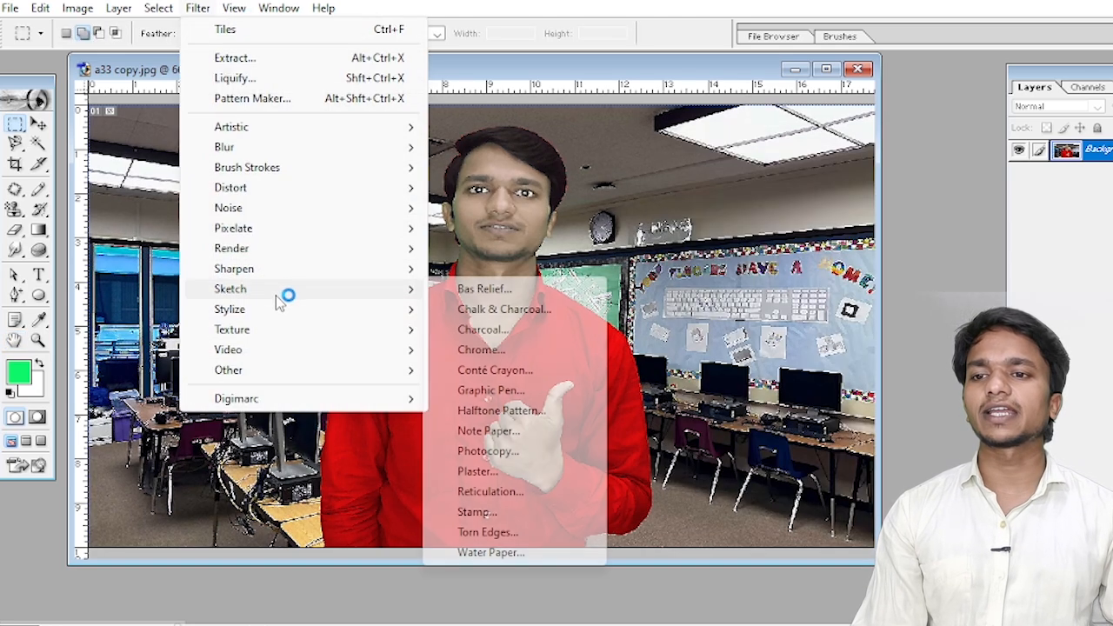
{"action": "left_click", "coordinate": [277, 307]}
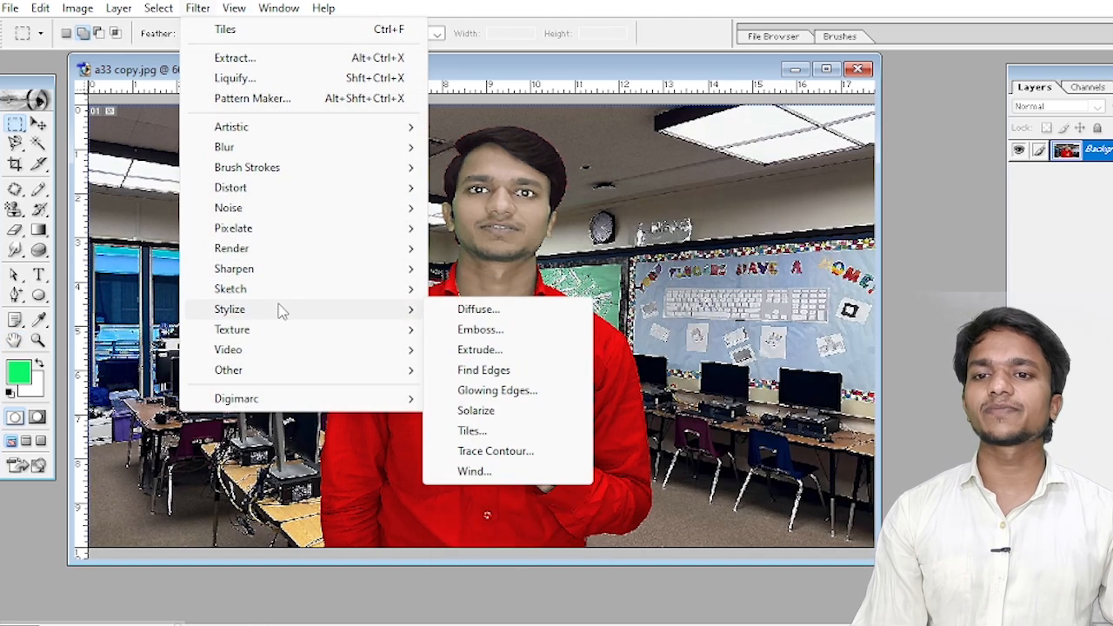
{"action": "left_click", "coordinate": [447, 335]}
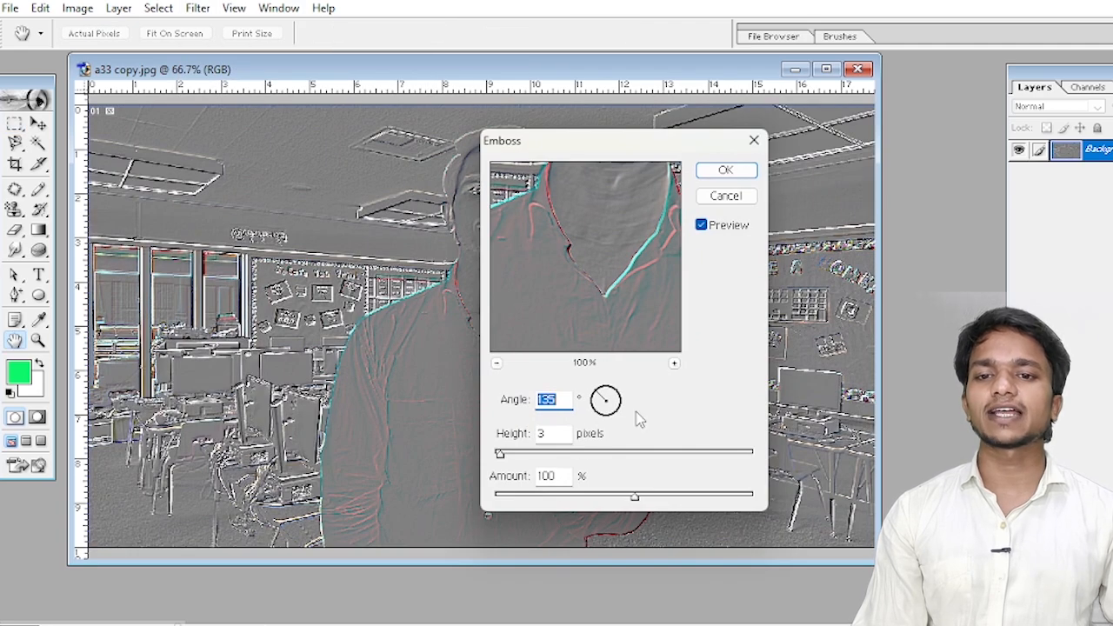
{"action": "mouse_move", "coordinate": [617, 399]}
{"action": "left_mouse_down"}
{"action": "mouse_move", "coordinate": [614, 414]}
{"action": "mouse_move", "coordinate": [606, 390]}
{"action": "left_mouse_up"}
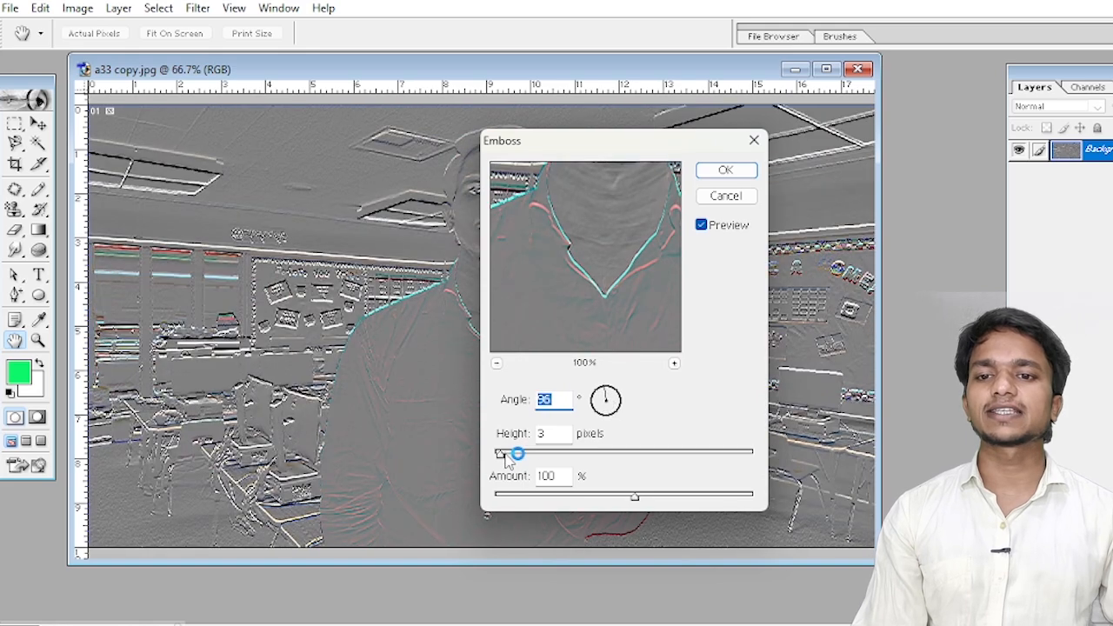
{"action": "left_click_drag", "start_coordinate": [532, 459], "coordinate": [515, 454]}
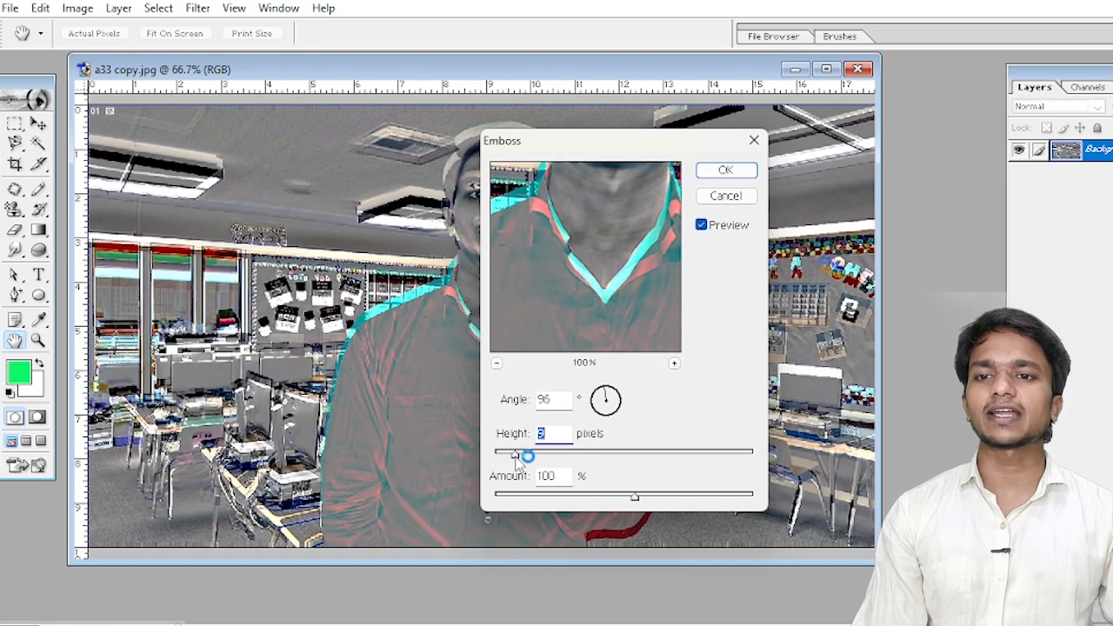
{"action": "left_click_drag", "start_coordinate": [590, 497], "coordinate": [613, 498]}
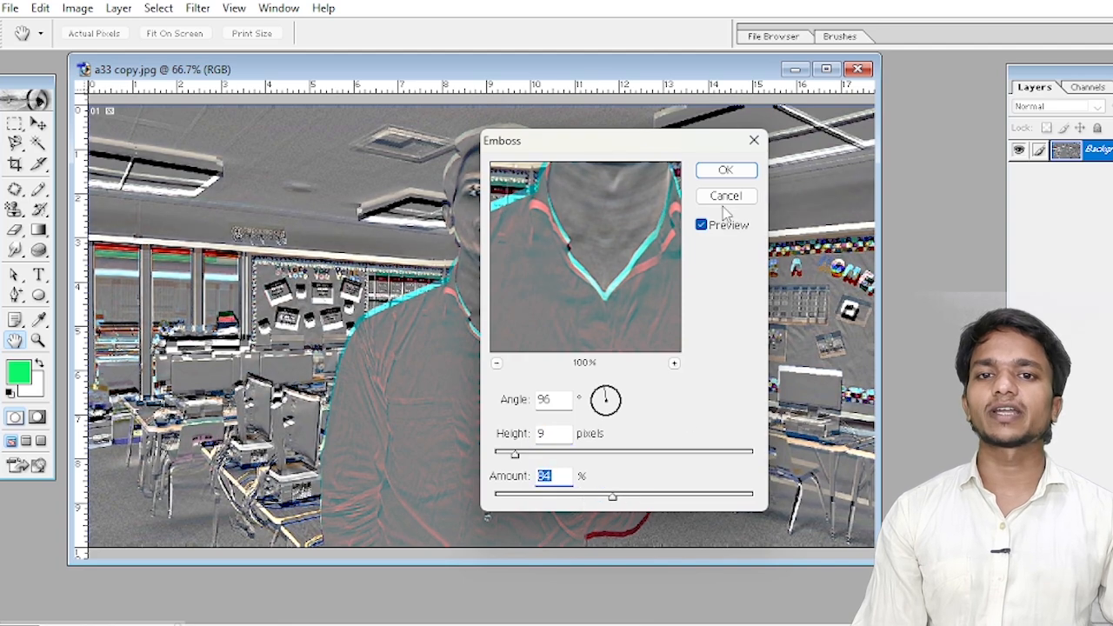
{"action": "left_click", "coordinate": [730, 172]}
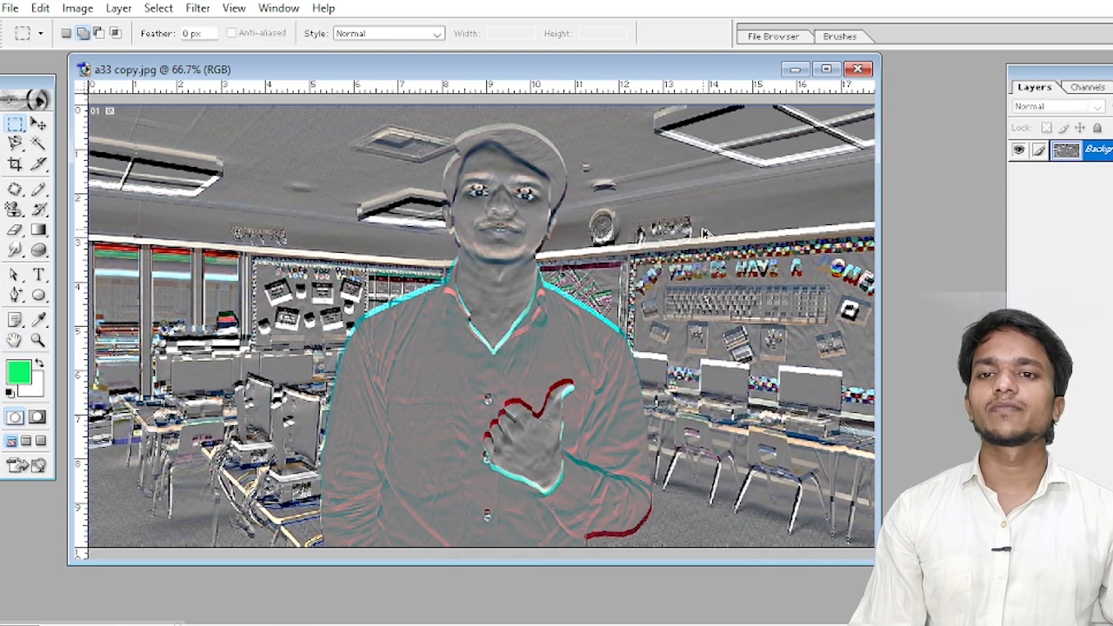
{"action": "key", "text": "ctrl+z"}
Apply the Extrude stylize filter with pyramids, size 30 pixels and random depth 30, and undo it.
{"action": "left_click", "coordinate": [200, 8]}
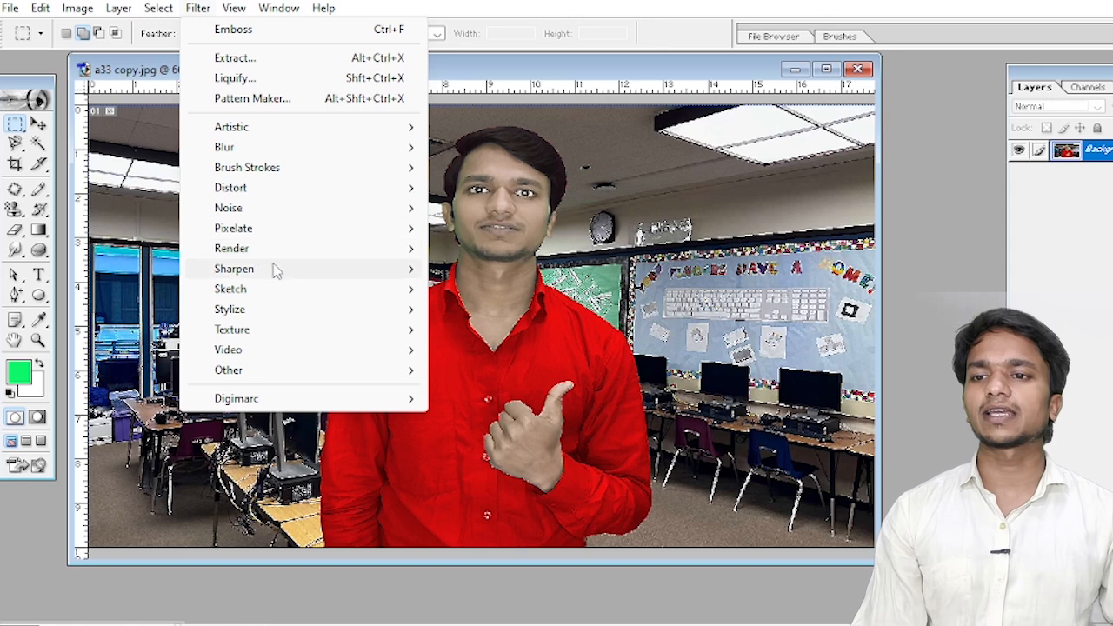
{"action": "mouse_move", "coordinate": [305, 290]}
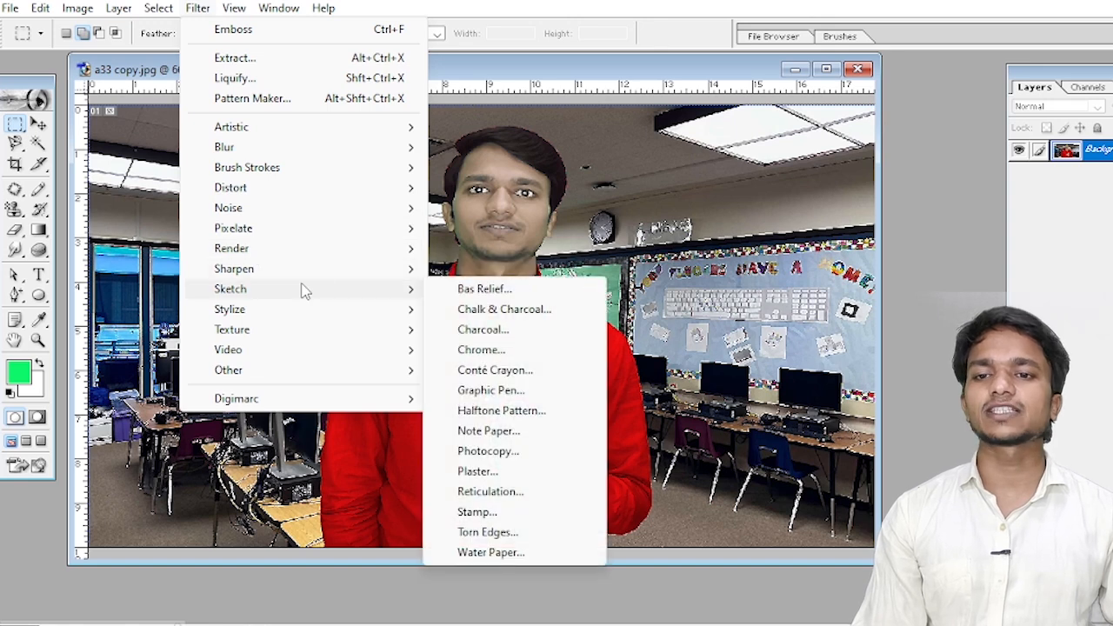
{"action": "mouse_move", "coordinate": [318, 312]}
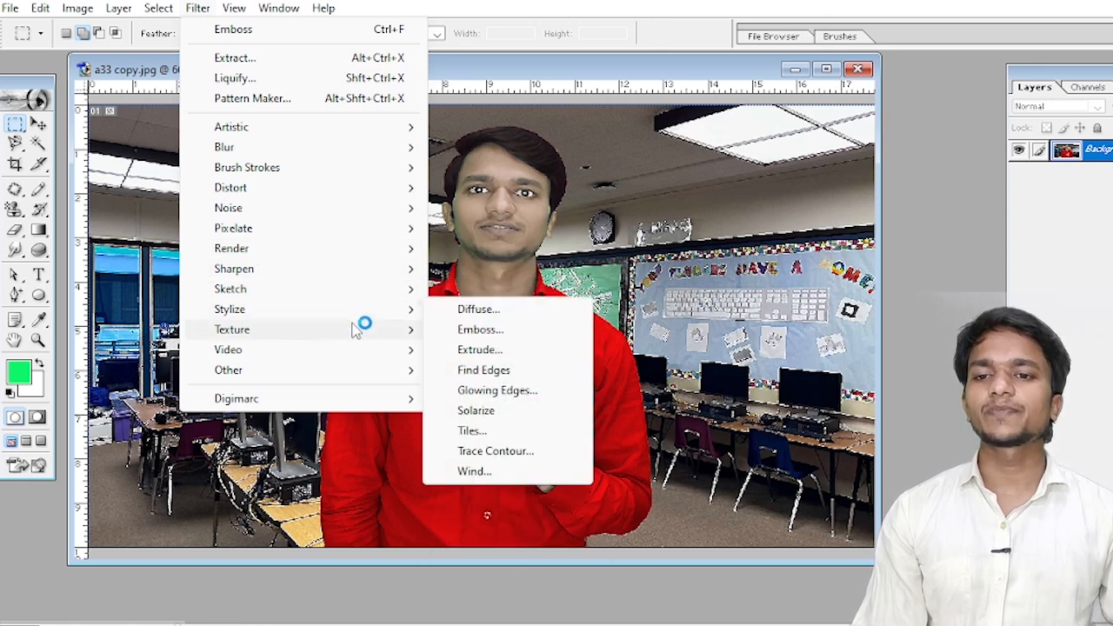
{"action": "left_click", "coordinate": [567, 349]}
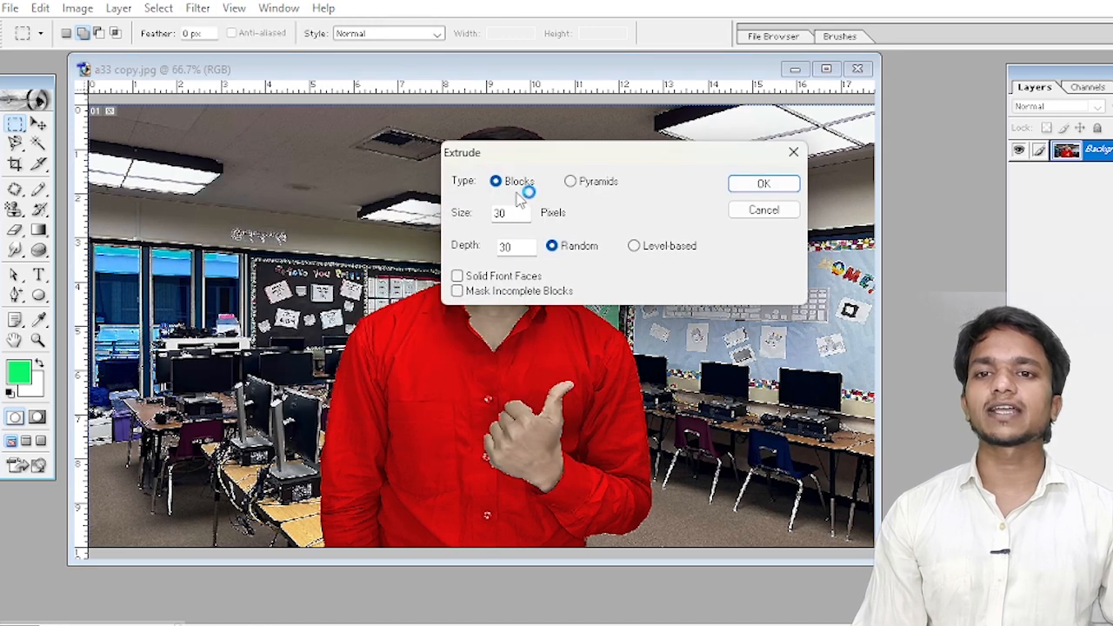
{"action": "left_click", "coordinate": [581, 183]}
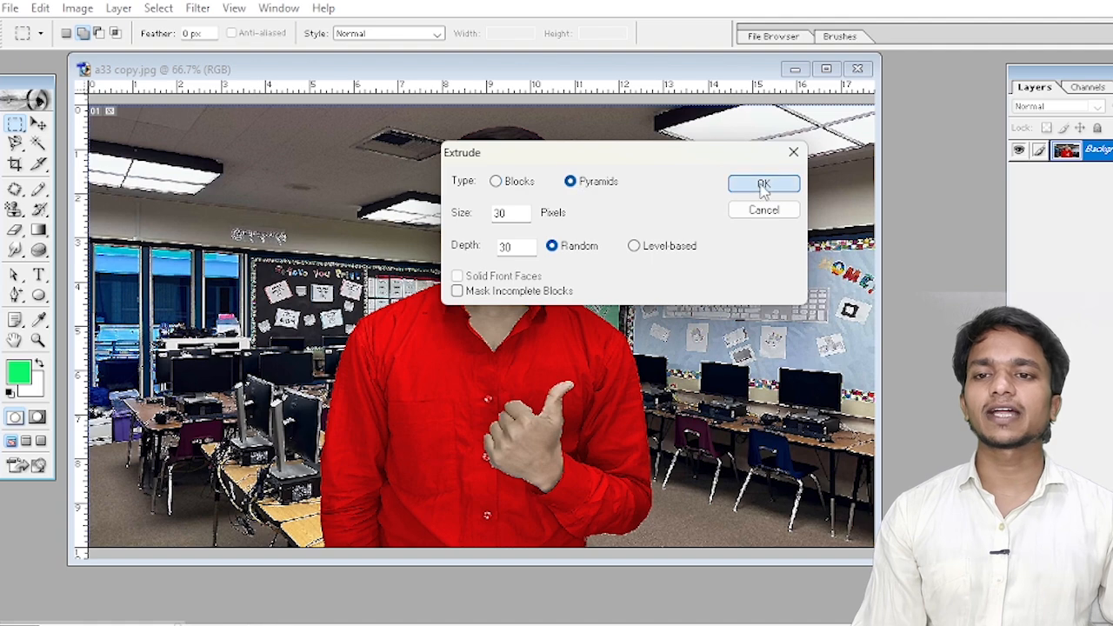
{"action": "left_click", "coordinate": [763, 185]}
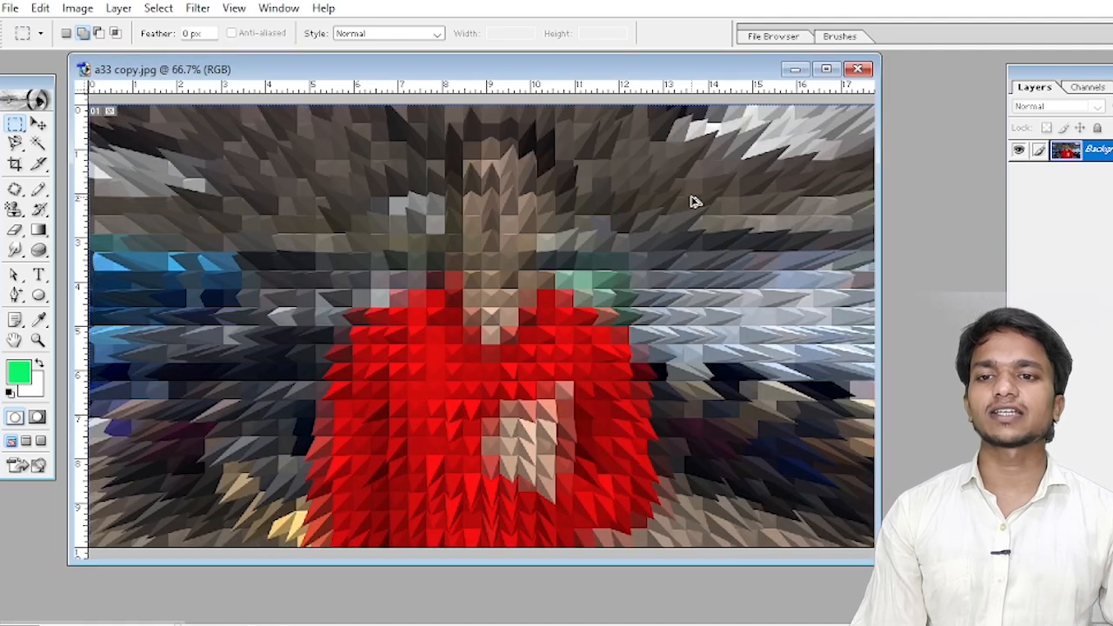
{"action": "key", "text": "ctrl+z"}
Apply the Find Edges stylize filter to the classroom portrait and undo it.
{"action": "left_click", "coordinate": [202, 7]}
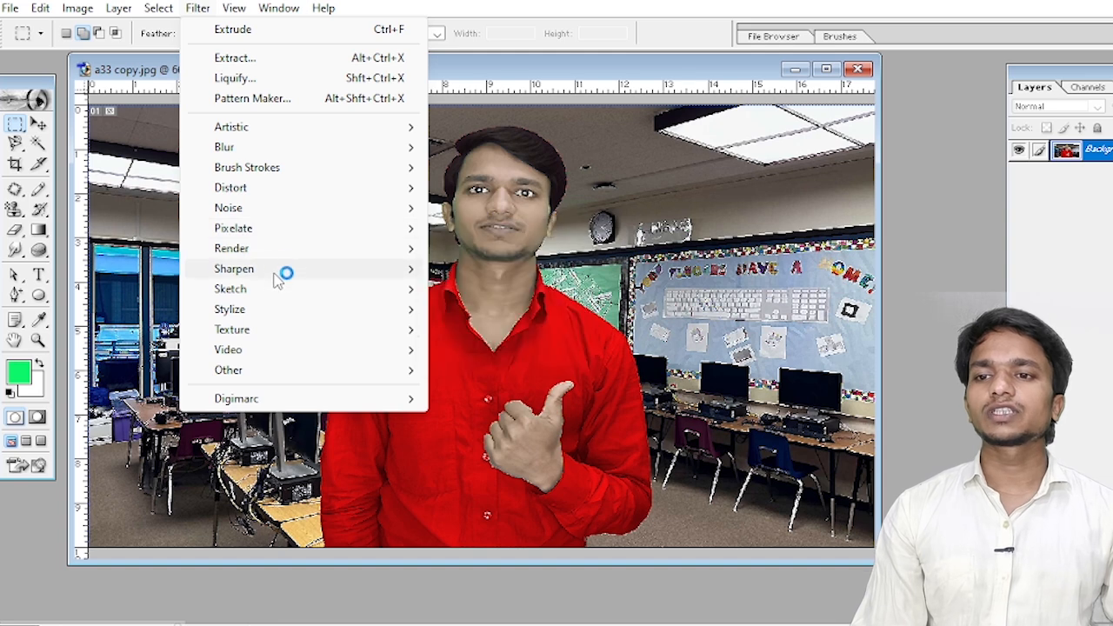
{"action": "mouse_move", "coordinate": [277, 290]}
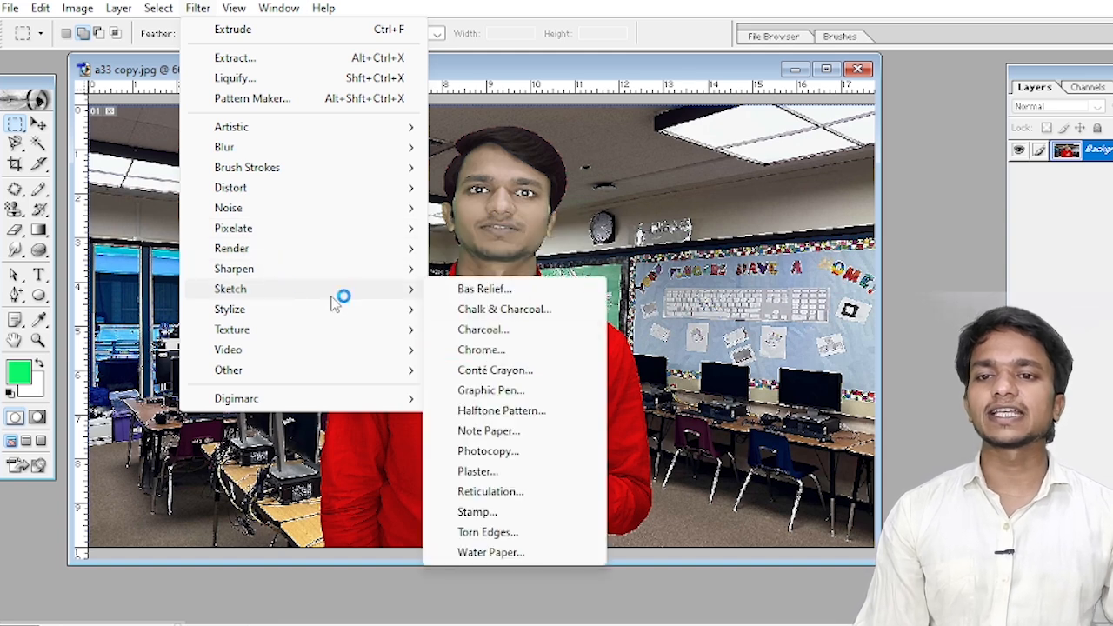
{"action": "mouse_move", "coordinate": [282, 313]}
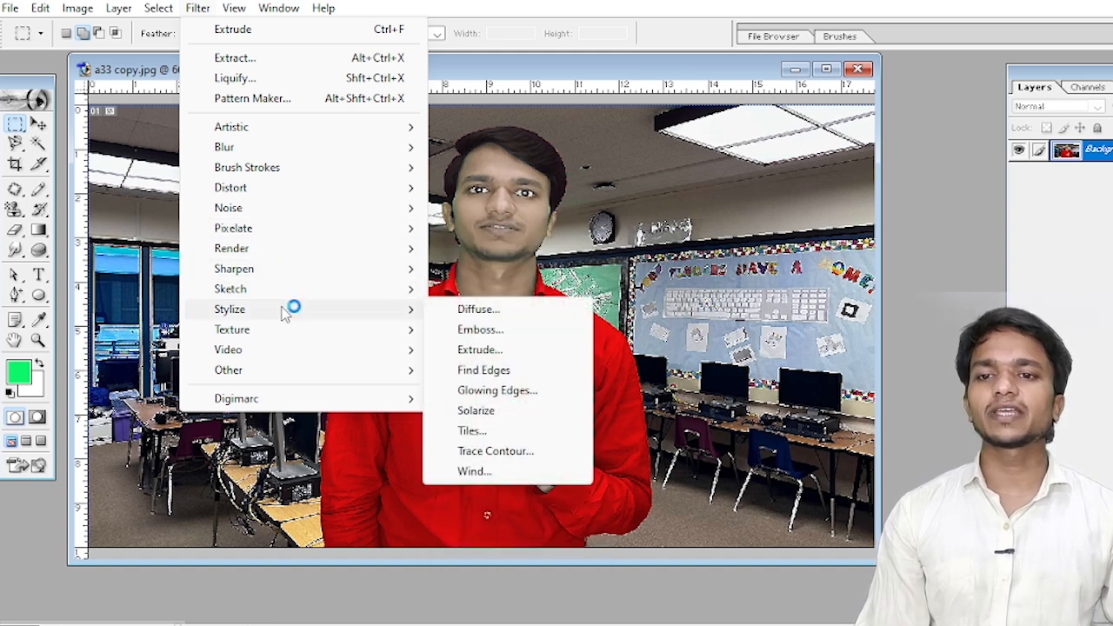
{"action": "left_click", "coordinate": [534, 373]}
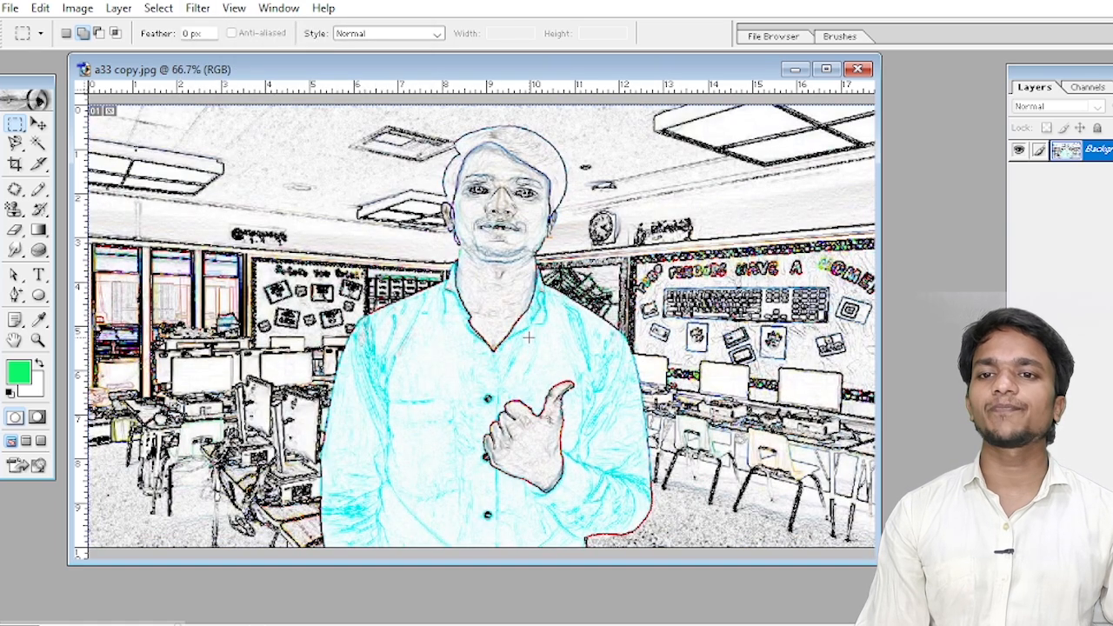
{"action": "key", "text": "ctrl+z"}
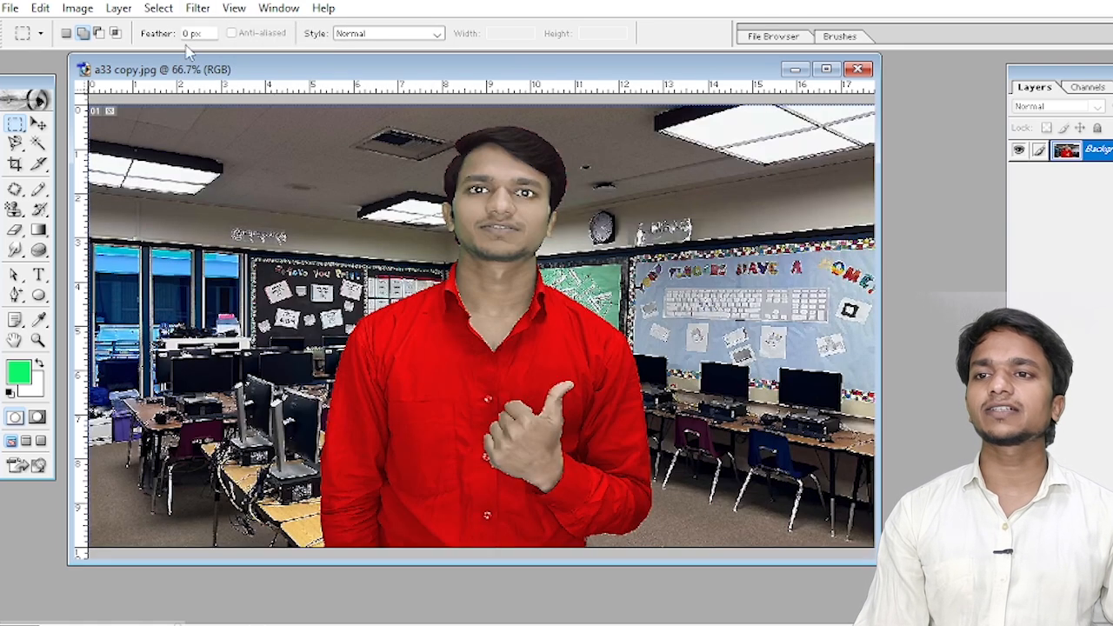
Apply the Solarize stylize filter to the classroom portrait and undo it.
{"action": "left_click", "coordinate": [157, 12]}
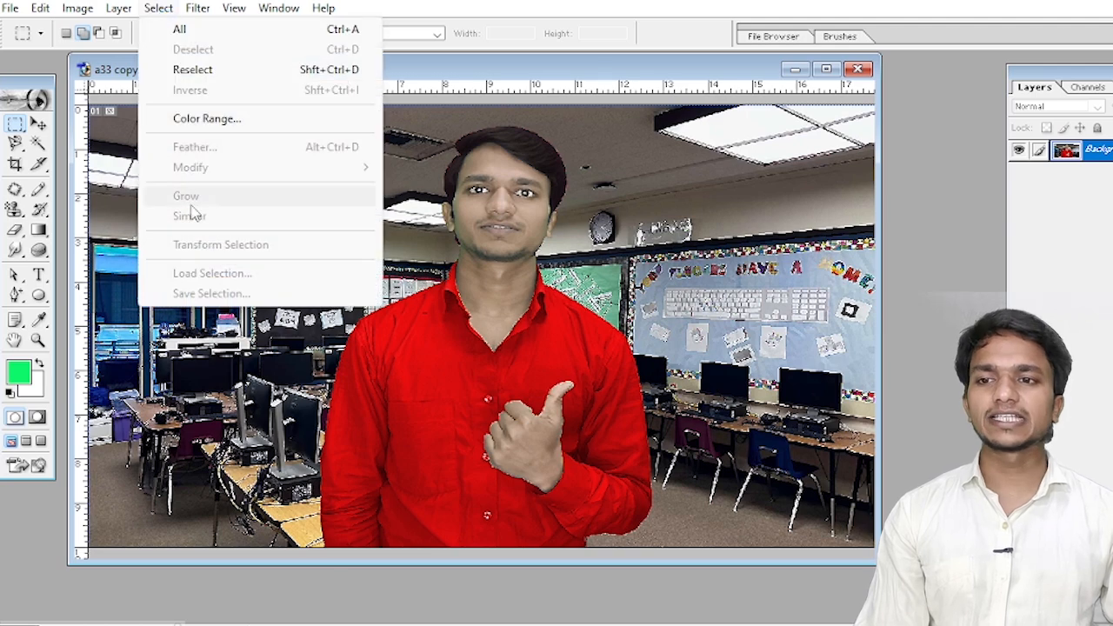
{"action": "mouse_move", "coordinate": [213, 10]}
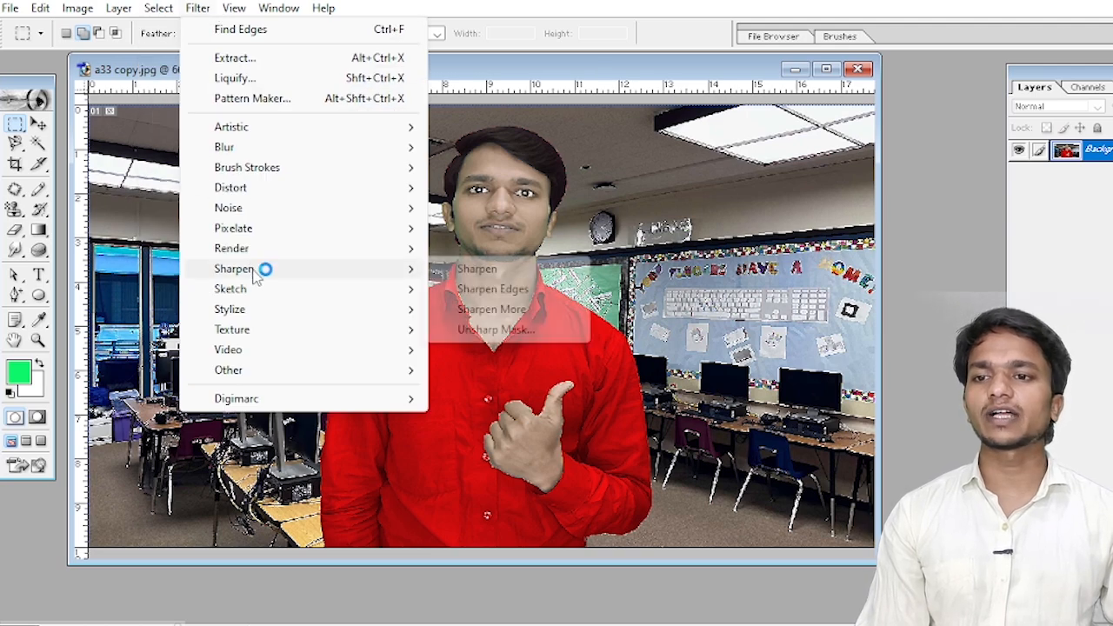
{"action": "mouse_move", "coordinate": [258, 292]}
{"action": "mouse_move", "coordinate": [266, 311]}
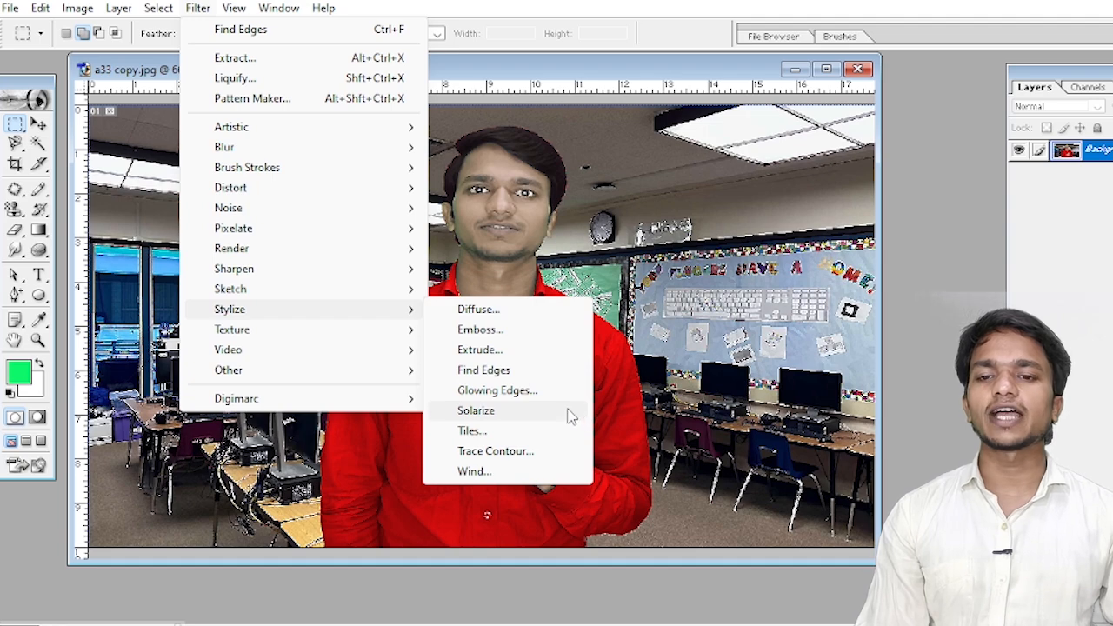
{"action": "left_click", "coordinate": [476, 410]}
{"action": "key", "text": "ctrl+z"}
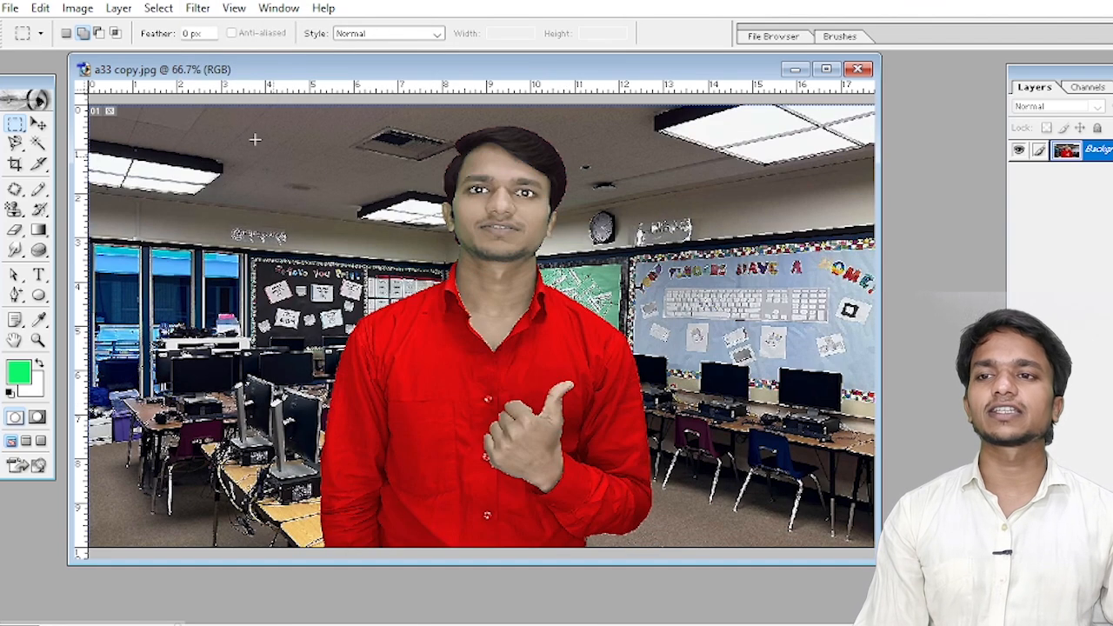
Apply the Tiles stylize filter with 10 tiles, 10% maximum offset and gaps filled with the foreground color, and undo it.
{"action": "left_click", "coordinate": [197, 8]}
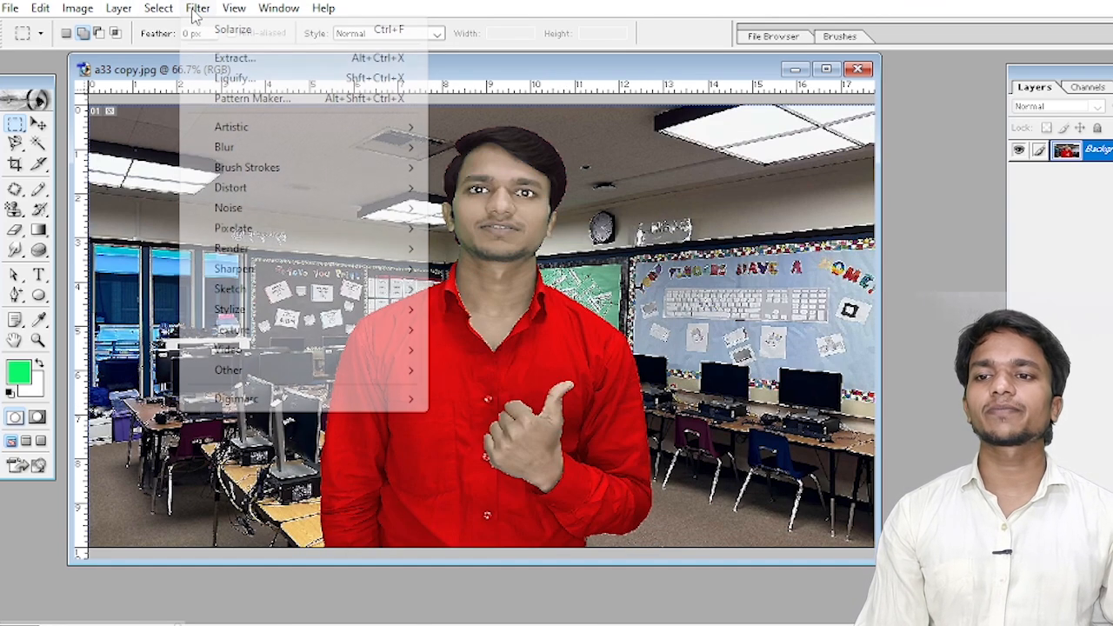
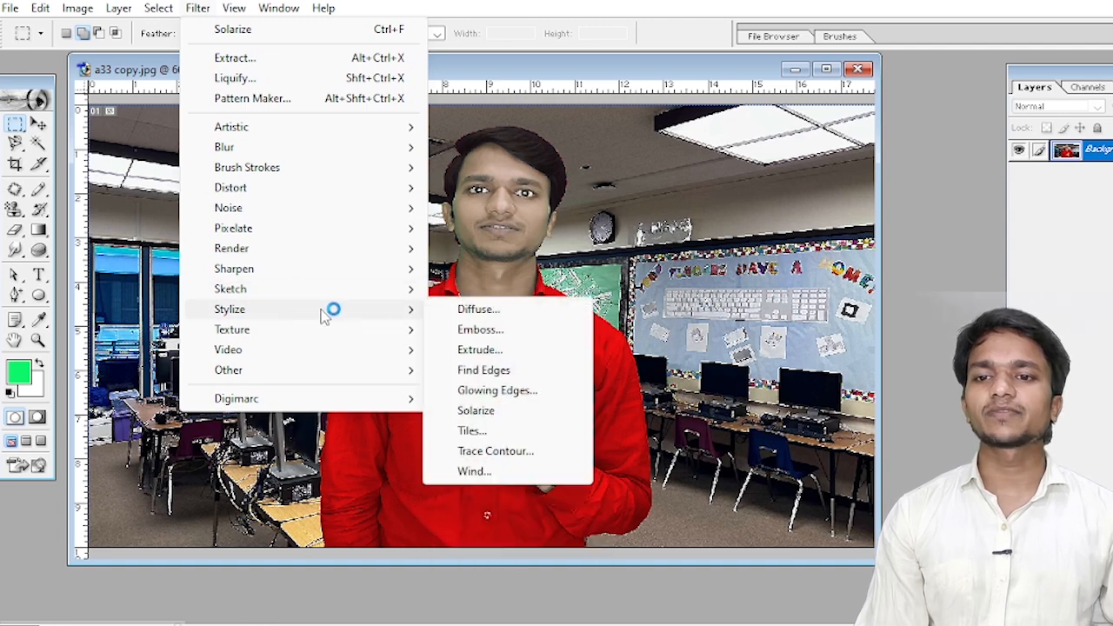
{"action": "left_click", "coordinate": [513, 425]}
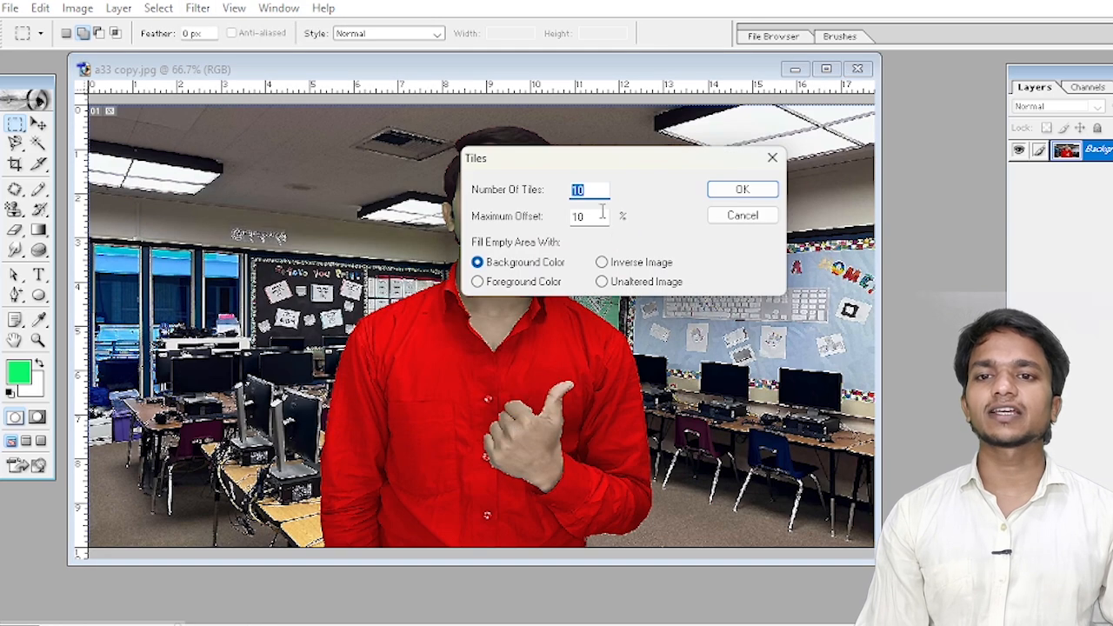
{"action": "left_click", "coordinate": [500, 283]}
{"action": "left_click", "coordinate": [748, 190]}
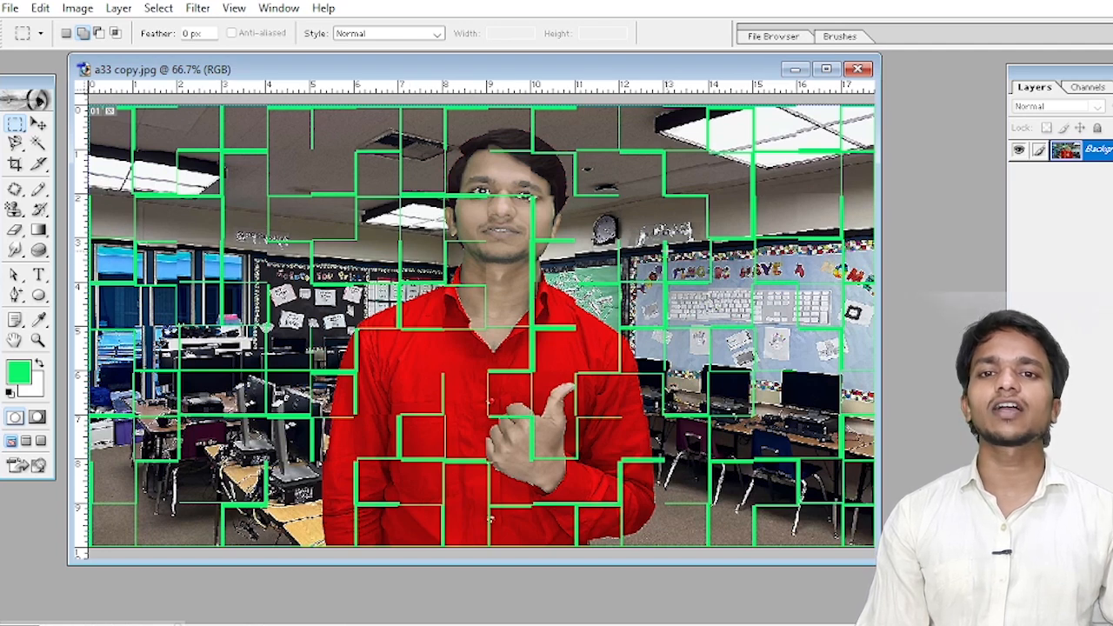
{"action": "key", "text": "ctrl+z"}
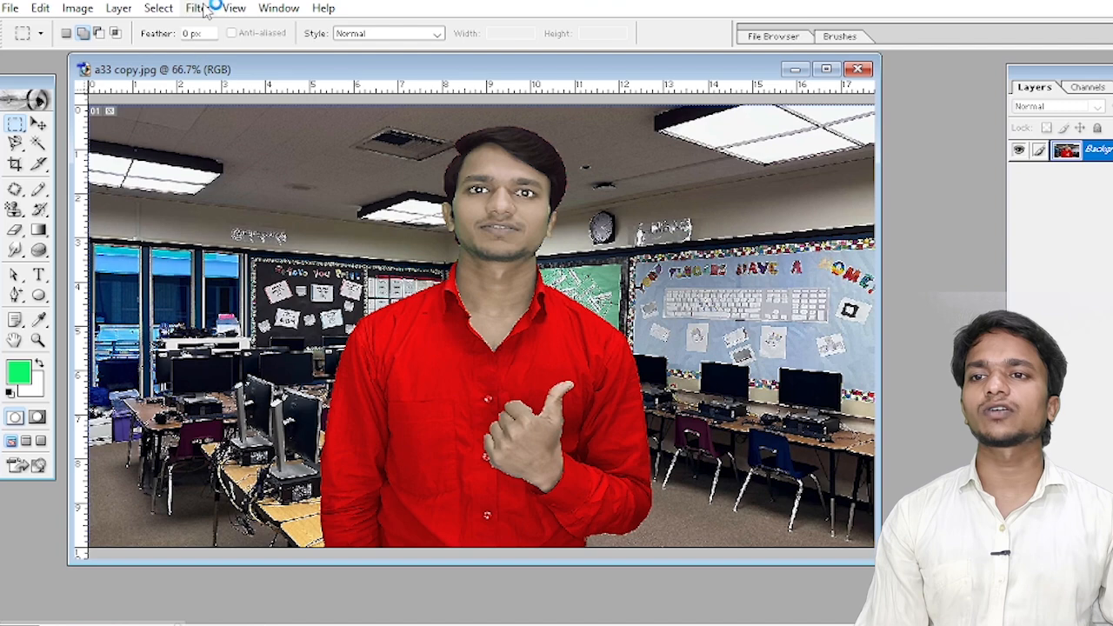
Apply the Tiles stylize filter with 15 tiles, 10% maximum offset and gaps filled with the background color, and undo it.
{"action": "left_click", "coordinate": [198, 8]}
{"action": "mouse_move", "coordinate": [258, 310]}
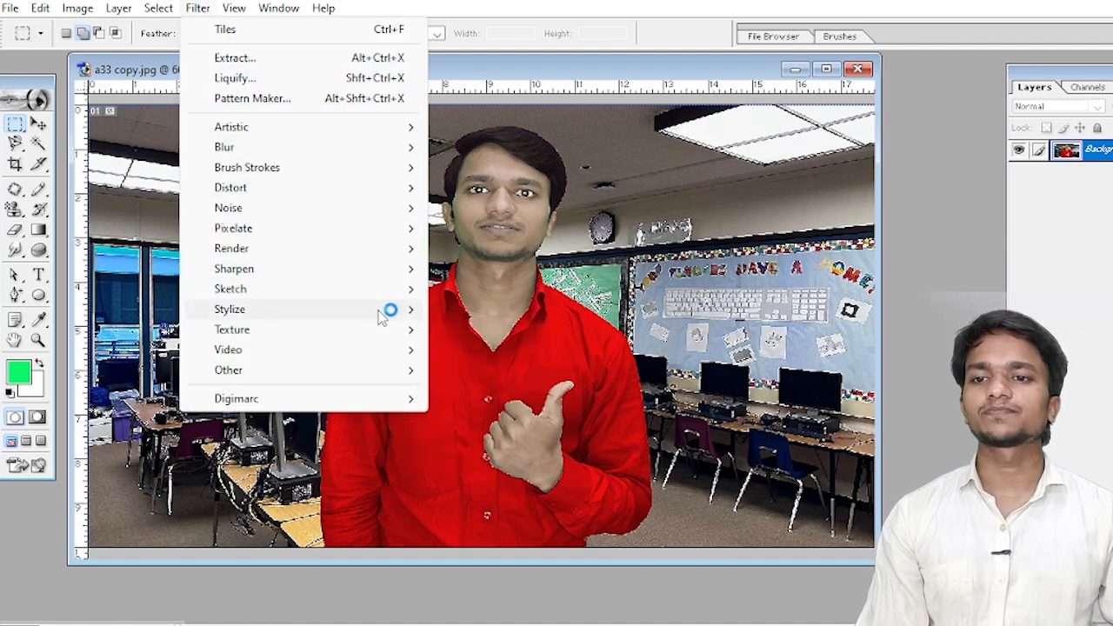
{"action": "mouse_move", "coordinate": [385, 311]}
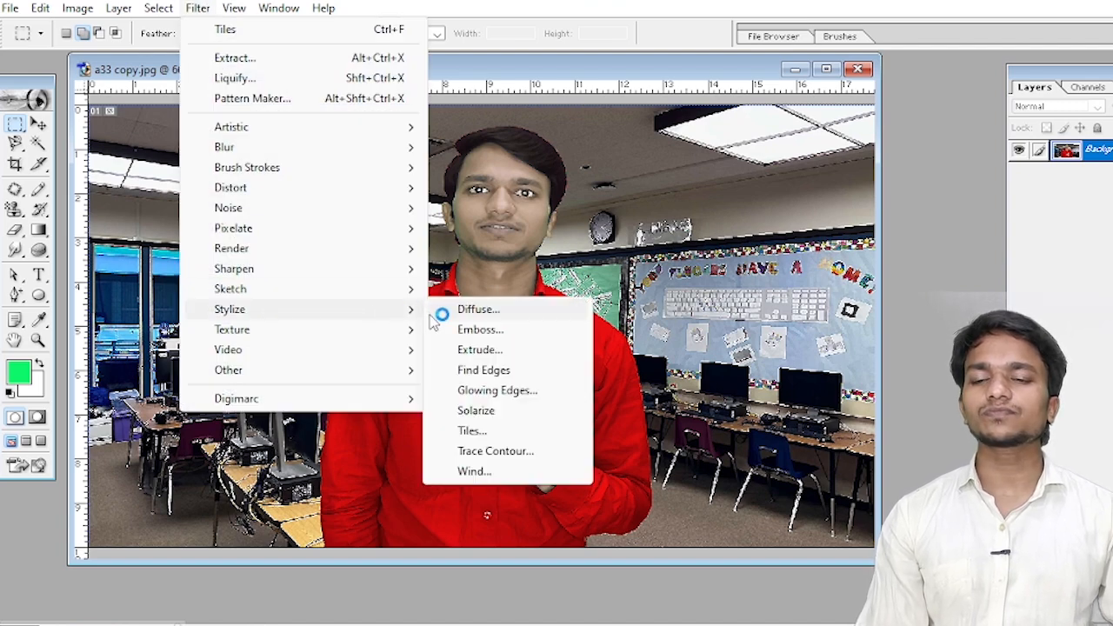
{"action": "left_click", "coordinate": [543, 436]}
{"action": "left_click", "coordinate": [500, 265]}
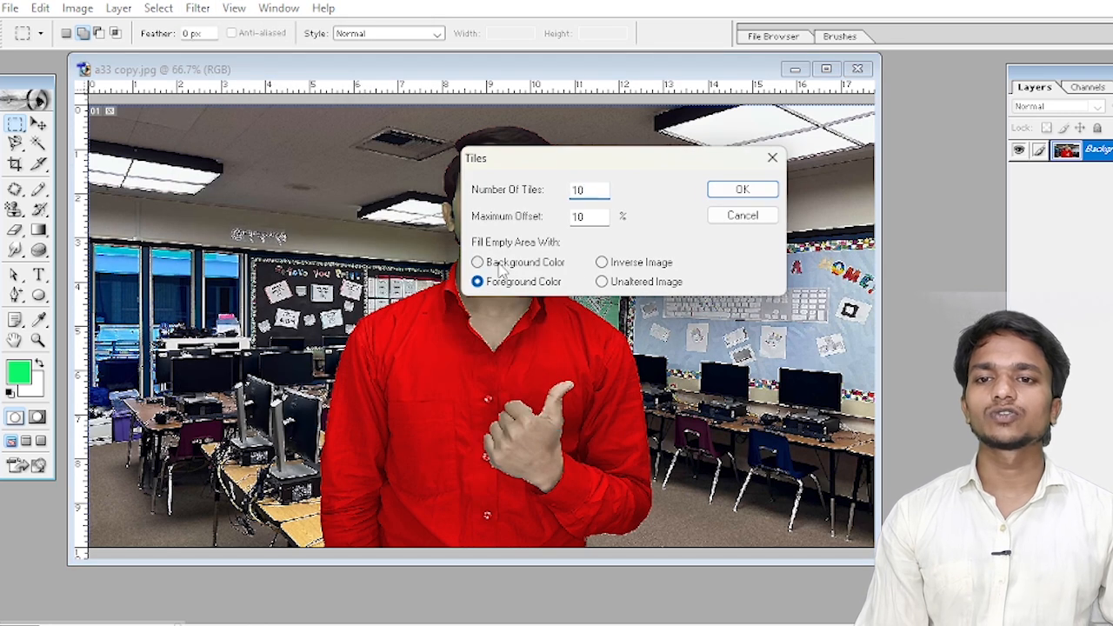
{"action": "double_click", "coordinate": [578, 189]}
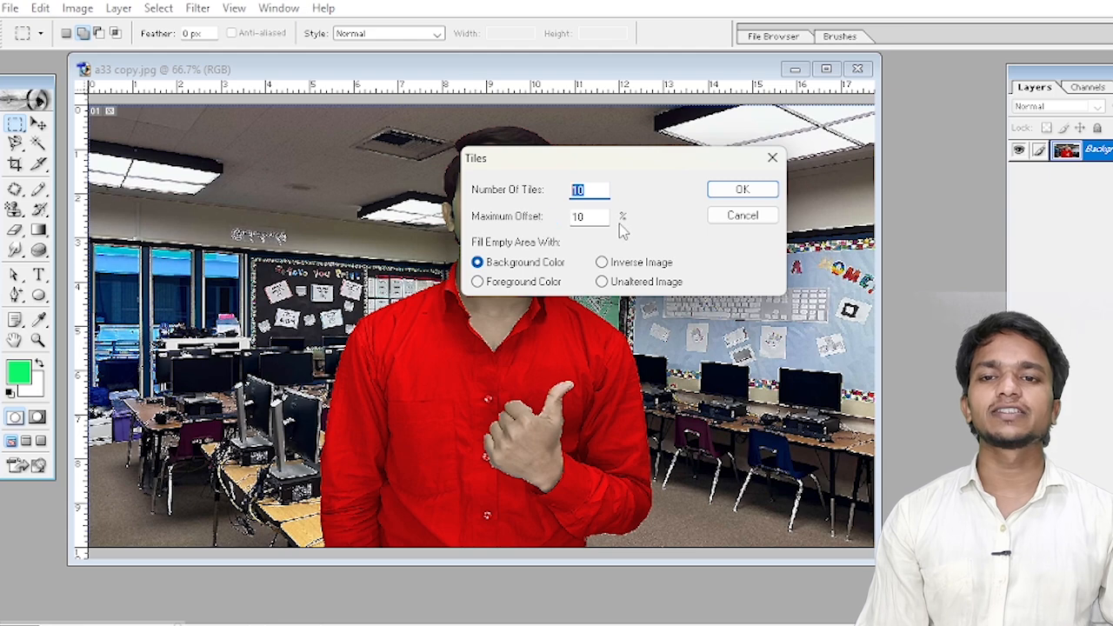
{"action": "type", "text": "15"}
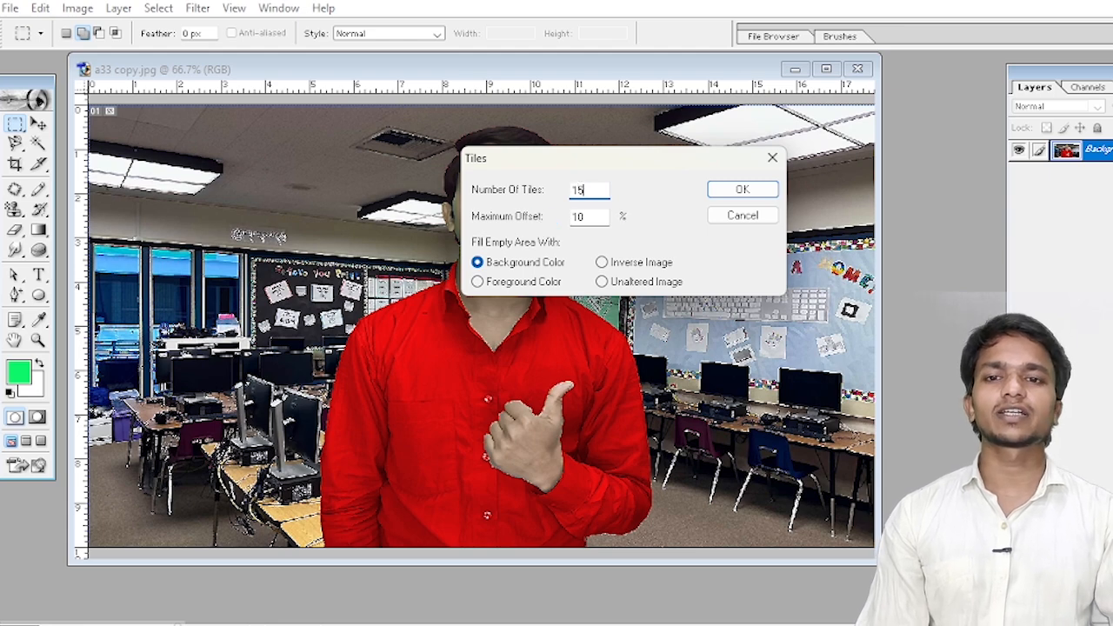
{"action": "left_click", "coordinate": [742, 190]}
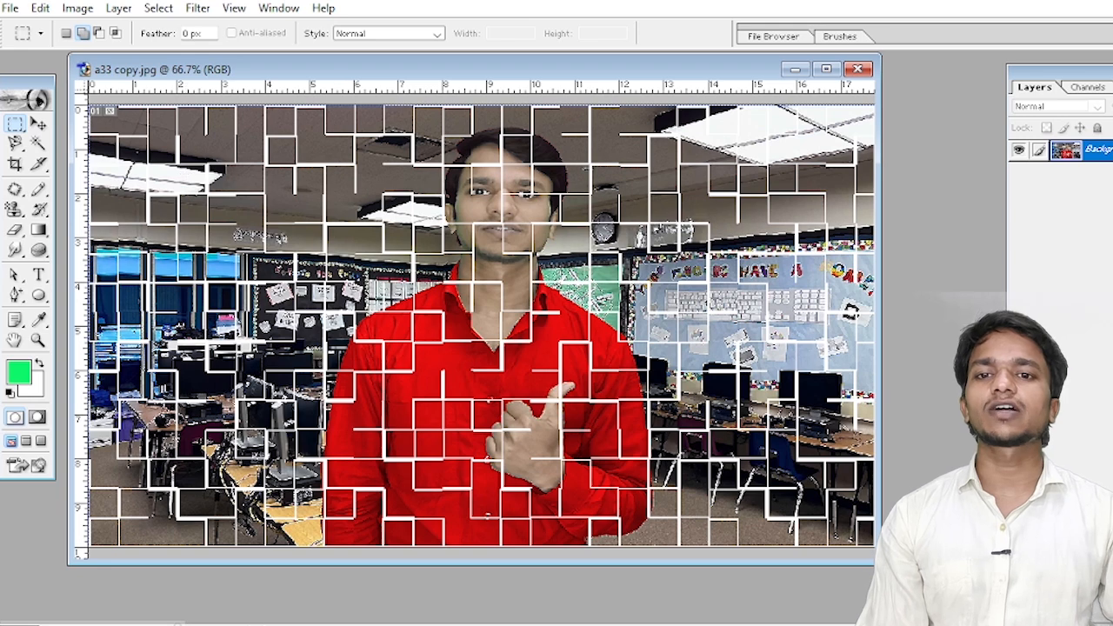
{"action": "key", "text": "ctrl+z"}
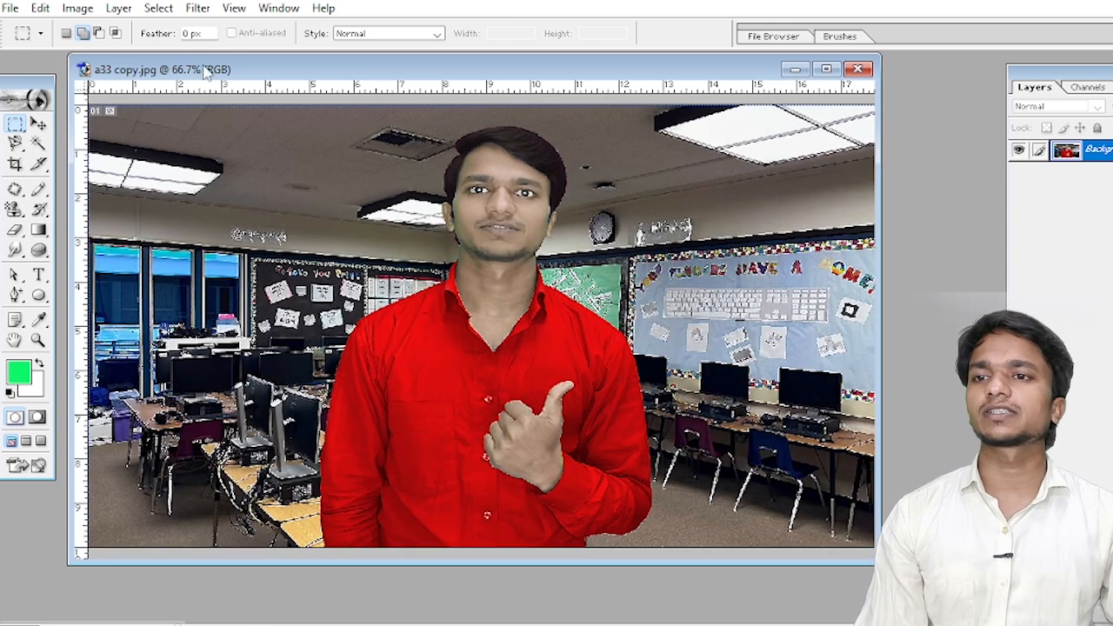
Apply the Trace Contour stylize filter with level 66 and the upper edge option, and undo it.
{"action": "left_click", "coordinate": [197, 8]}
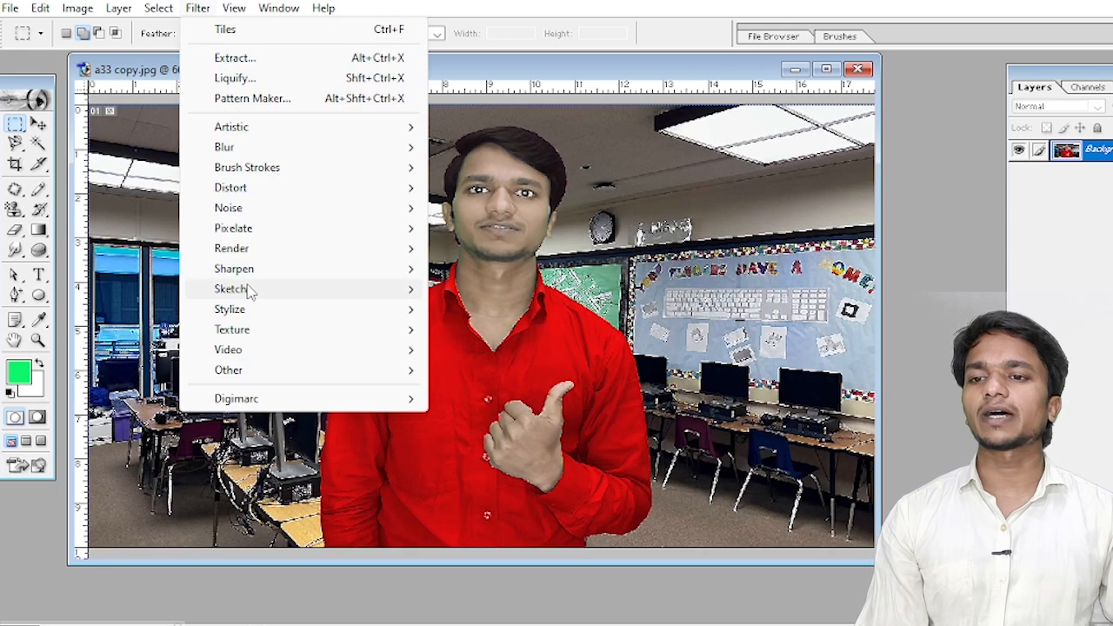
{"action": "mouse_move", "coordinate": [251, 291]}
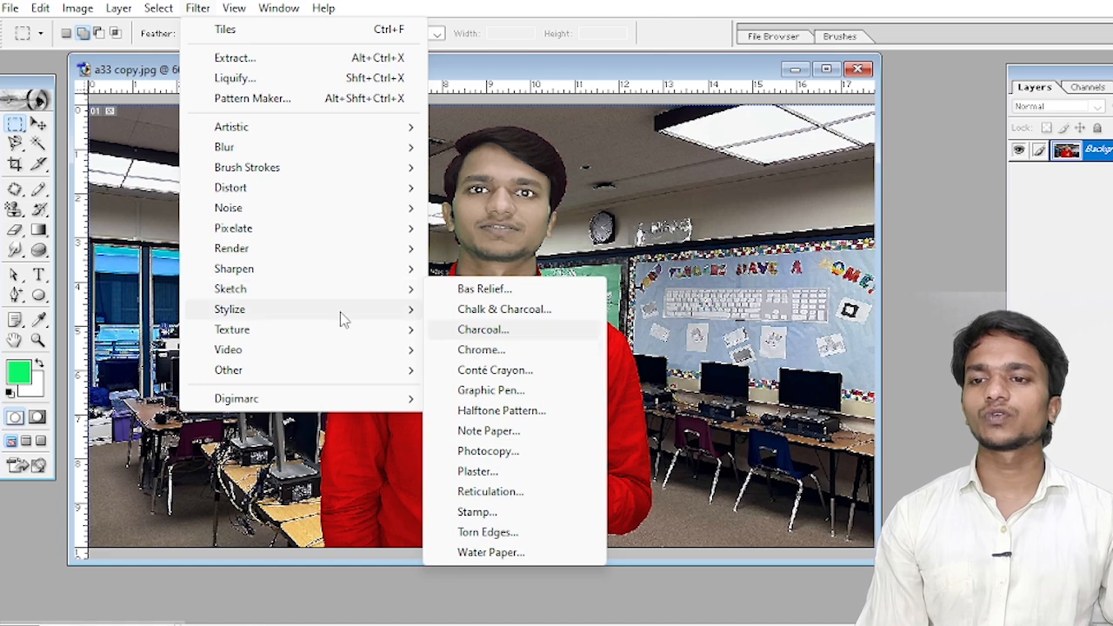
{"action": "mouse_move", "coordinate": [342, 320]}
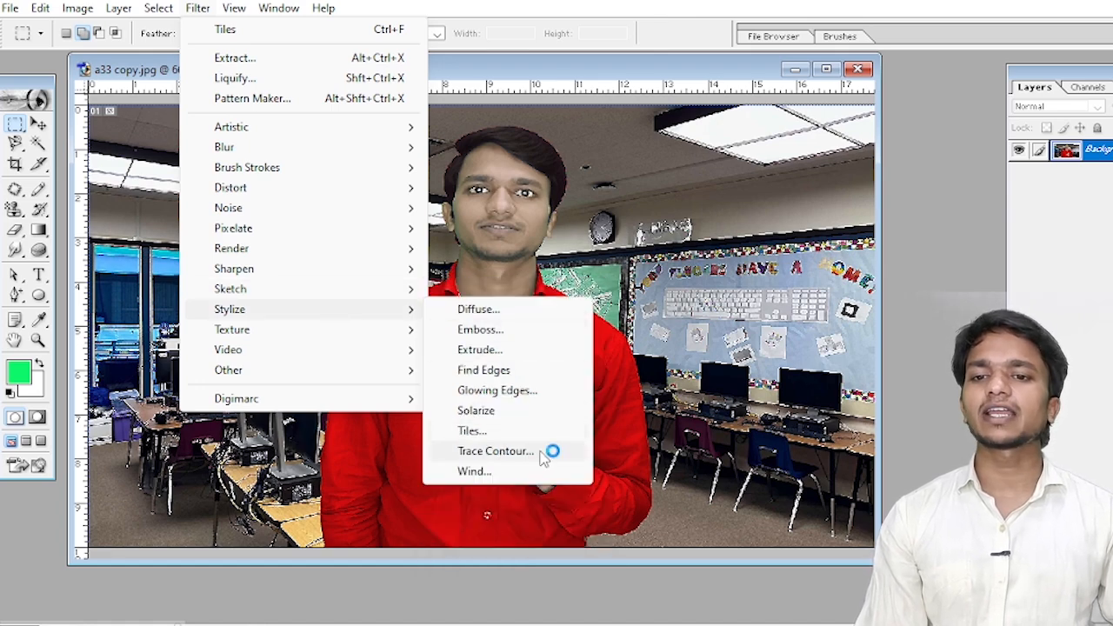
{"action": "left_click", "coordinate": [495, 450]}
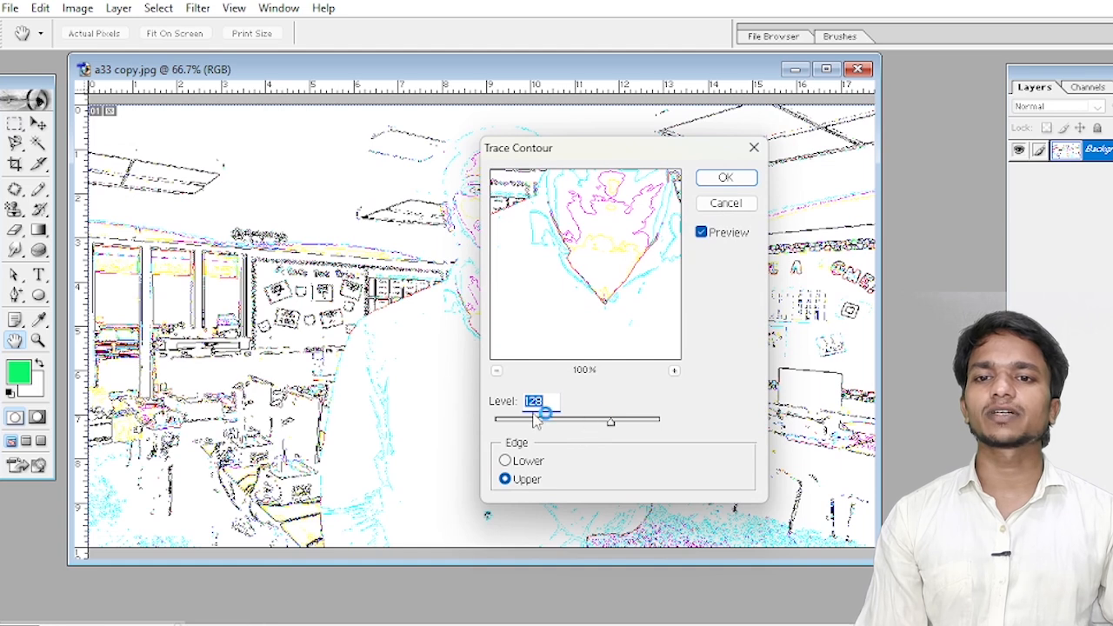
{"action": "left_click_drag", "start_coordinate": [611, 421], "coordinate": [555, 423]}
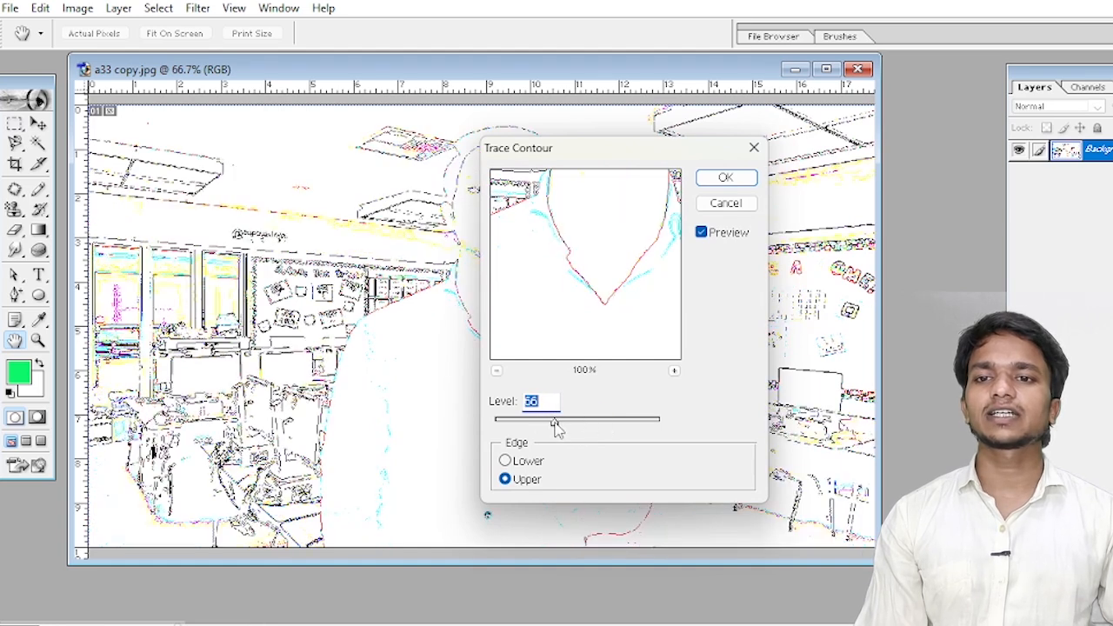
{"action": "left_click", "coordinate": [715, 182]}
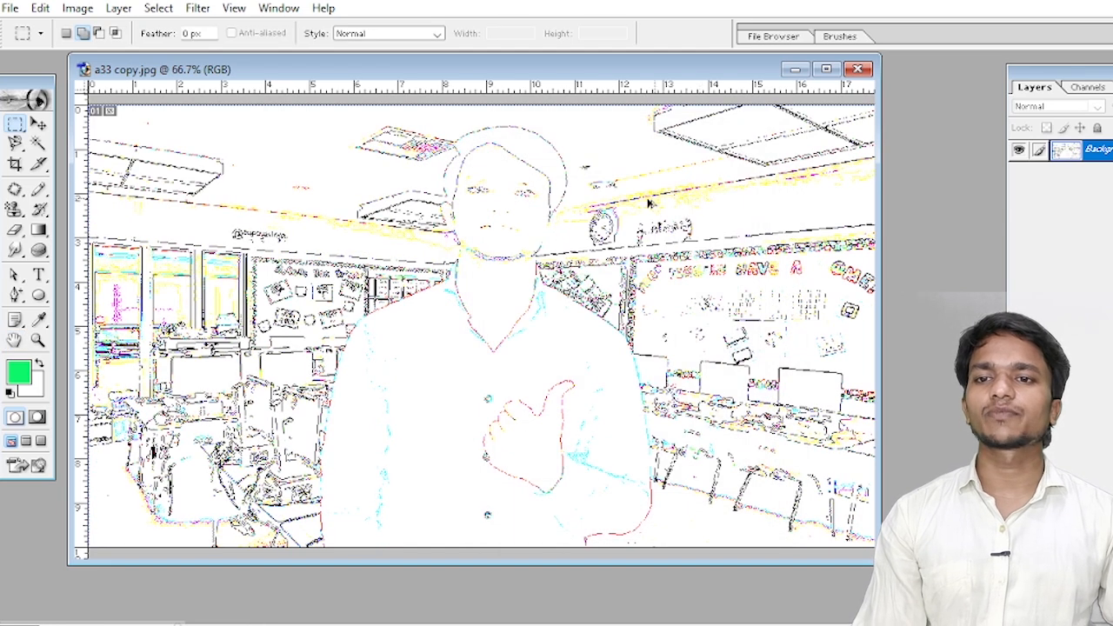
{"action": "key", "text": "ctrl+z"}
Try the Blast and Stagger methods of the Wind stylize filter from the right, apply the filter, and undo it.
{"action": "left_click", "coordinate": [200, 9]}
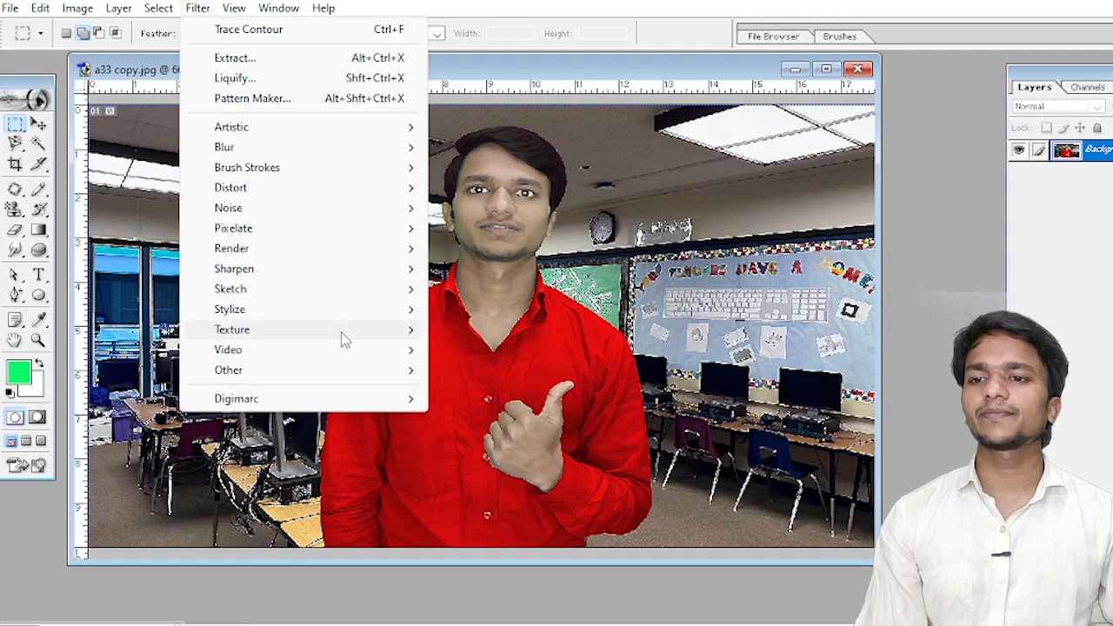
{"action": "mouse_move", "coordinate": [350, 309]}
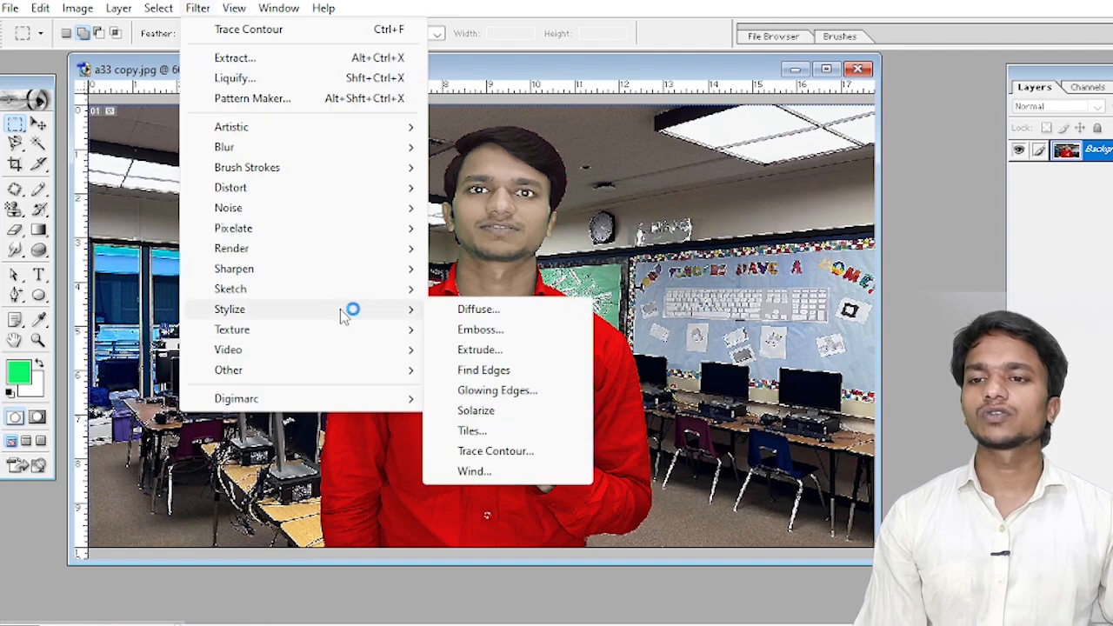
{"action": "left_click", "coordinate": [476, 471]}
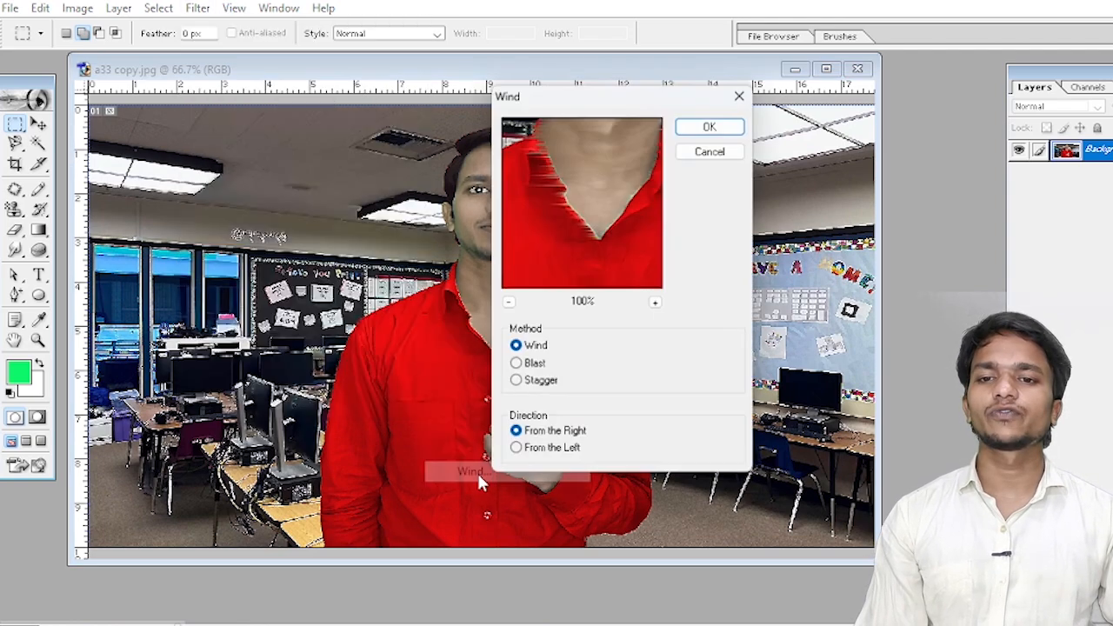
{"action": "left_click", "coordinate": [533, 368]}
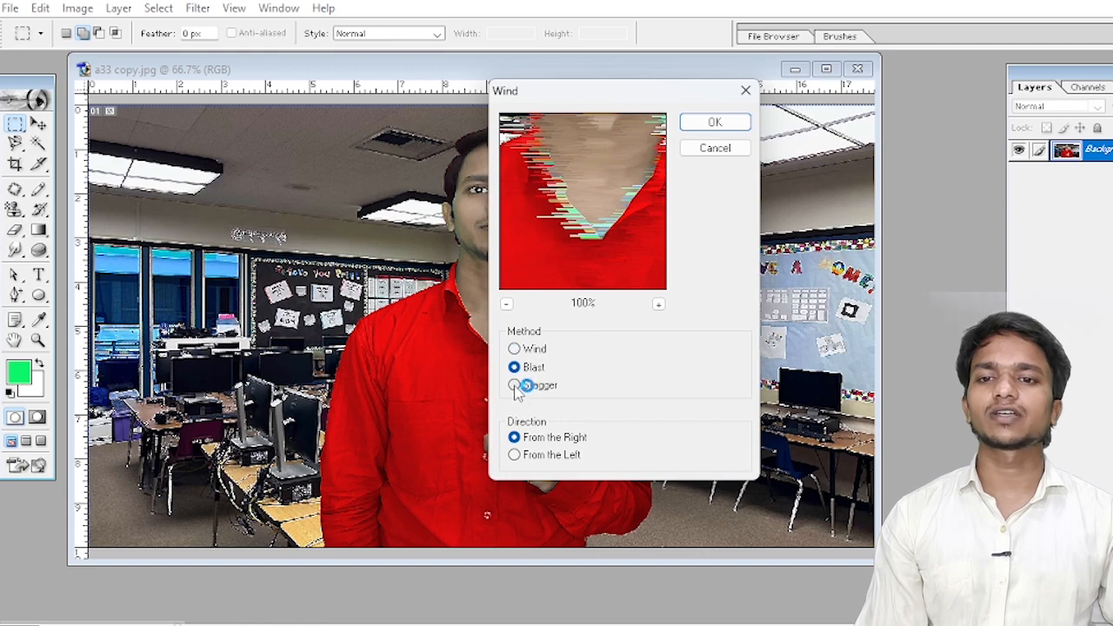
{"action": "left_click", "coordinate": [515, 387]}
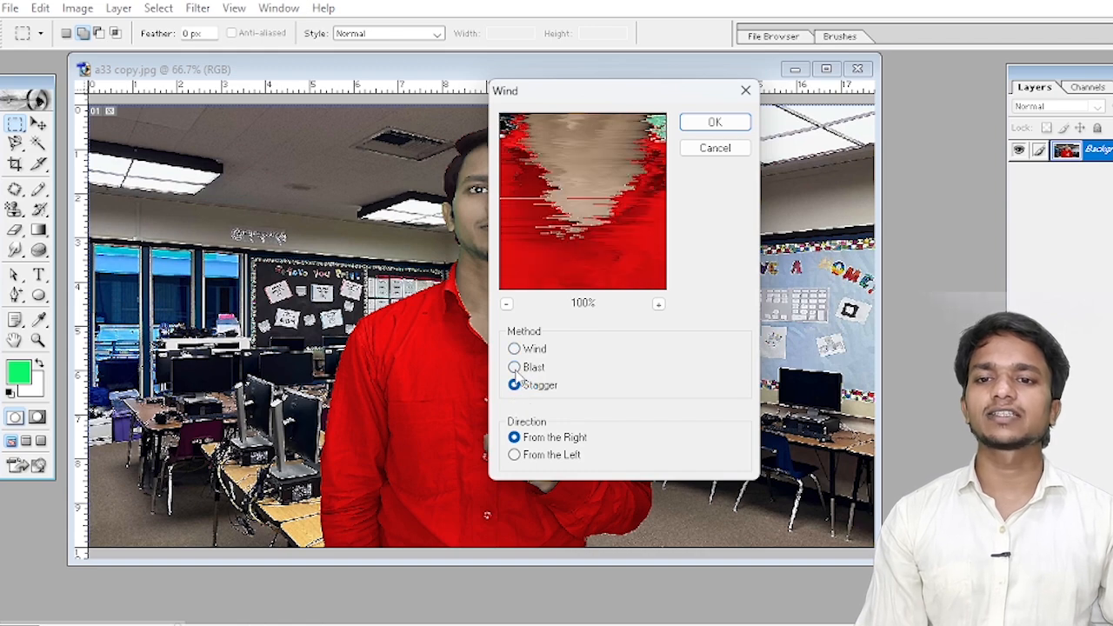
{"action": "left_click", "coordinate": [713, 121]}
{"action": "key", "text": "ctrl+z"}
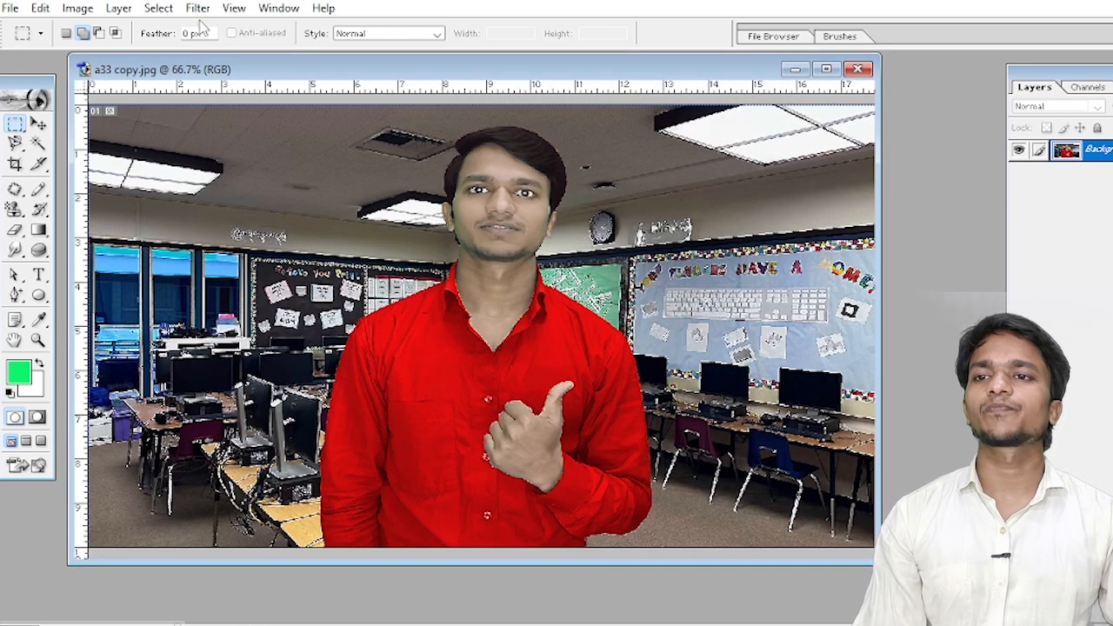
Apply the Craquelure texture filter with crack spacing 39, crack depth 3 and crack brightness 5, and undo it.
{"action": "left_click", "coordinate": [198, 9]}
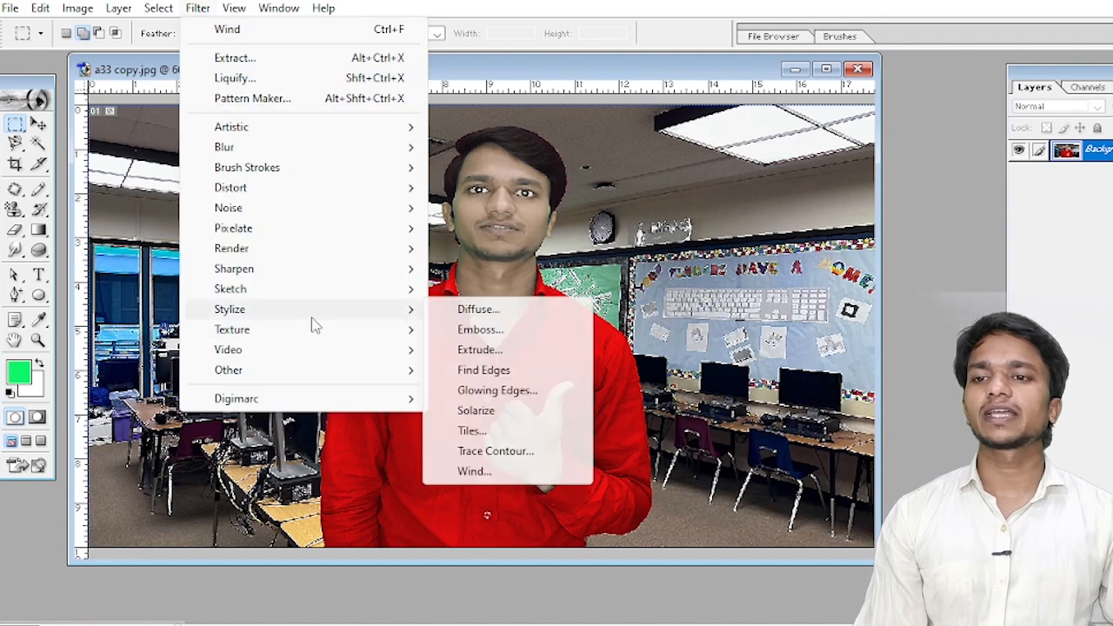
{"action": "mouse_move", "coordinate": [321, 334]}
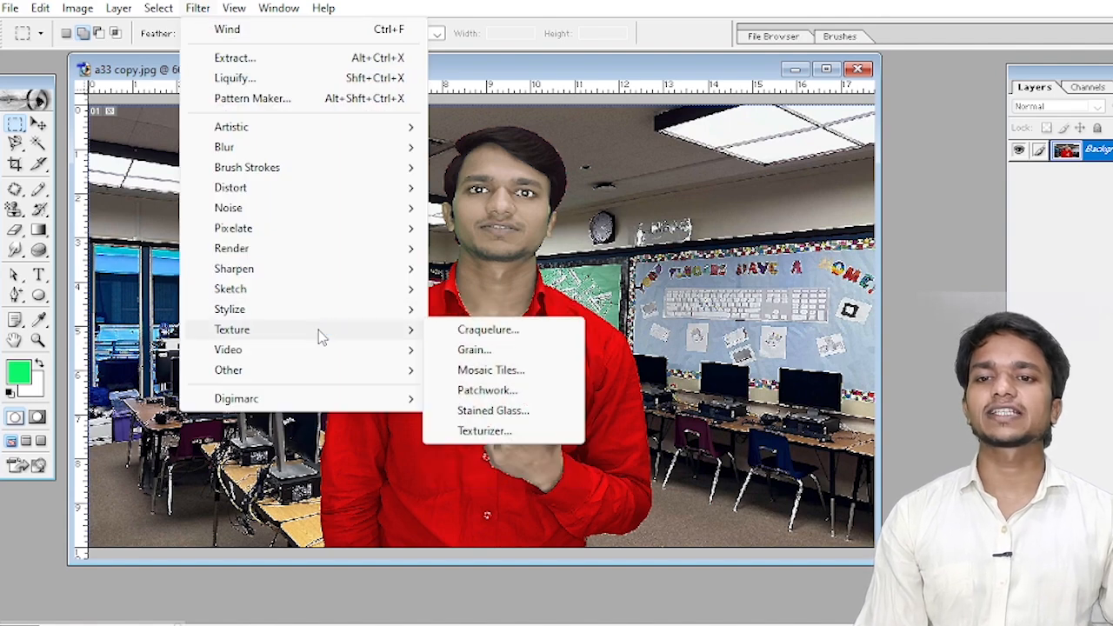
{"action": "left_click", "coordinate": [474, 331]}
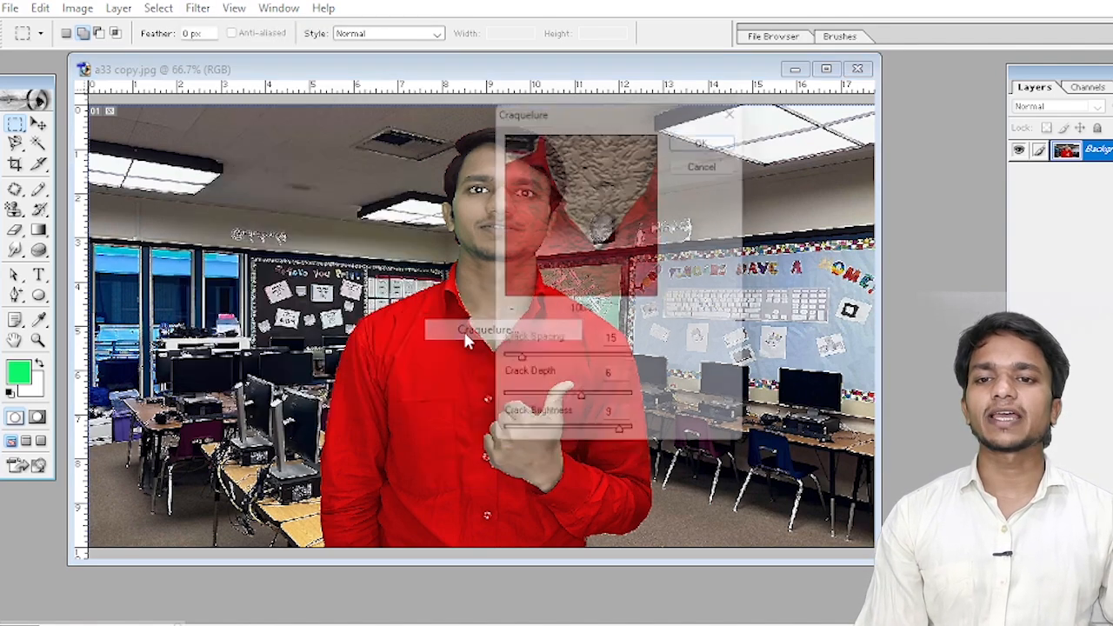
{"action": "left_click_drag", "start_coordinate": [530, 366], "coordinate": [553, 367]}
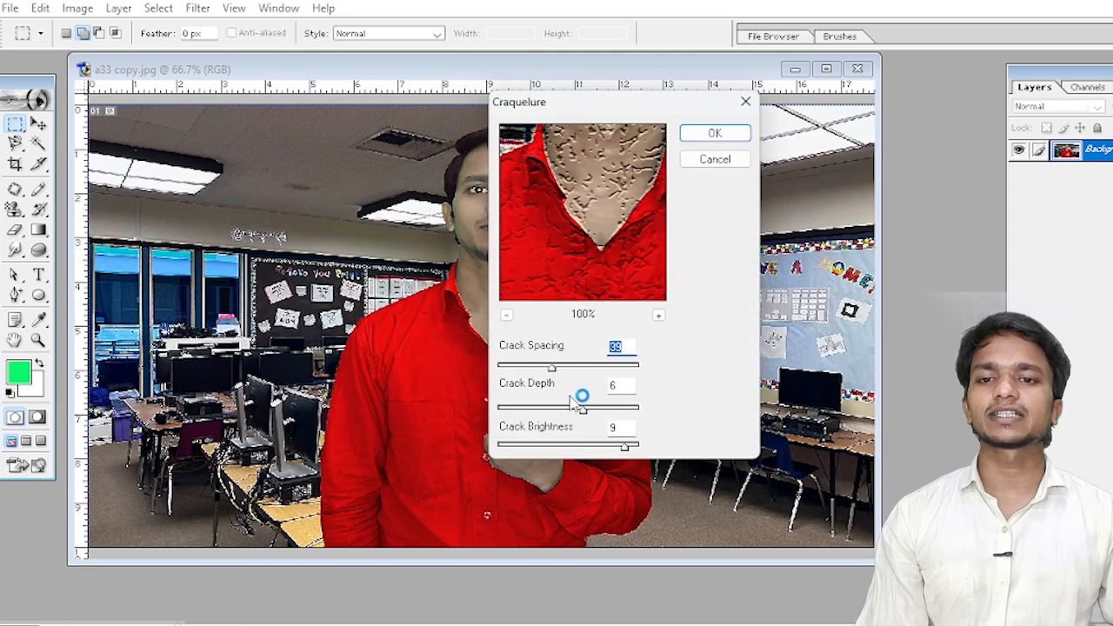
{"action": "left_click_drag", "start_coordinate": [570, 411], "coordinate": [541, 409]}
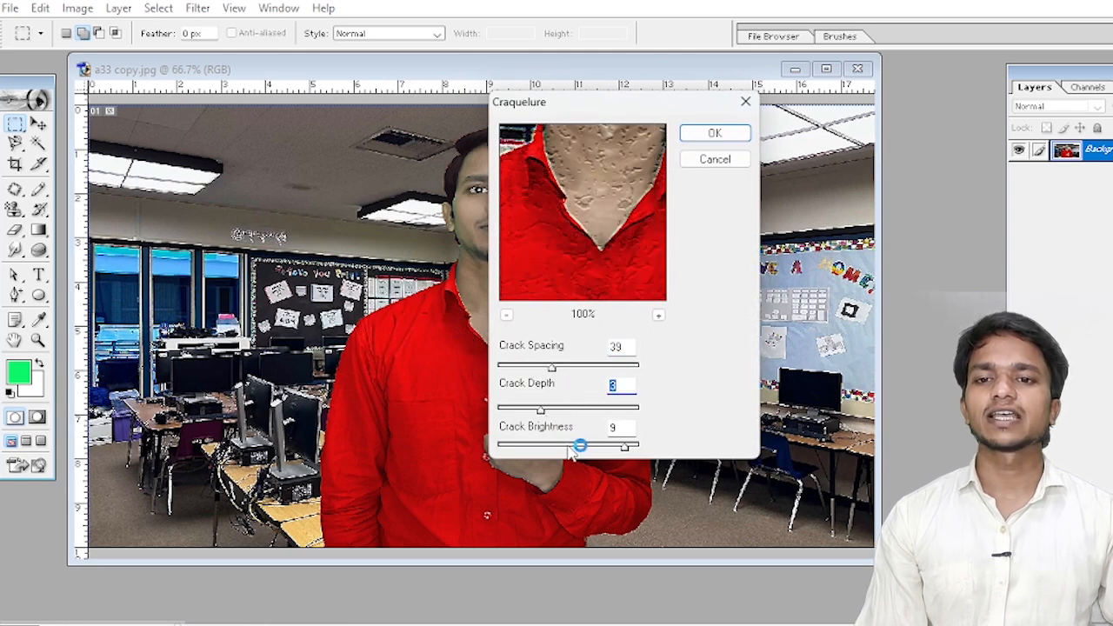
{"action": "left_click_drag", "start_coordinate": [600, 448], "coordinate": [577, 448]}
{"action": "left_click", "coordinate": [712, 133]}
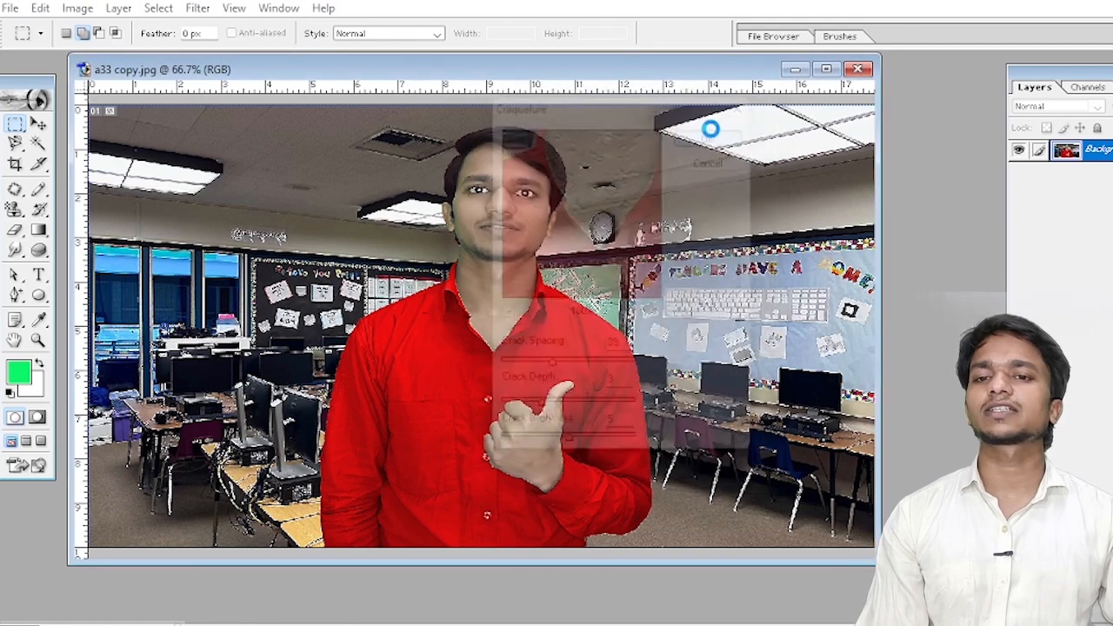
Apply the Mosaic Tiles texture filter with adjusted tile size and grout width, and undo it.
{"action": "left_click", "coordinate": [198, 11]}
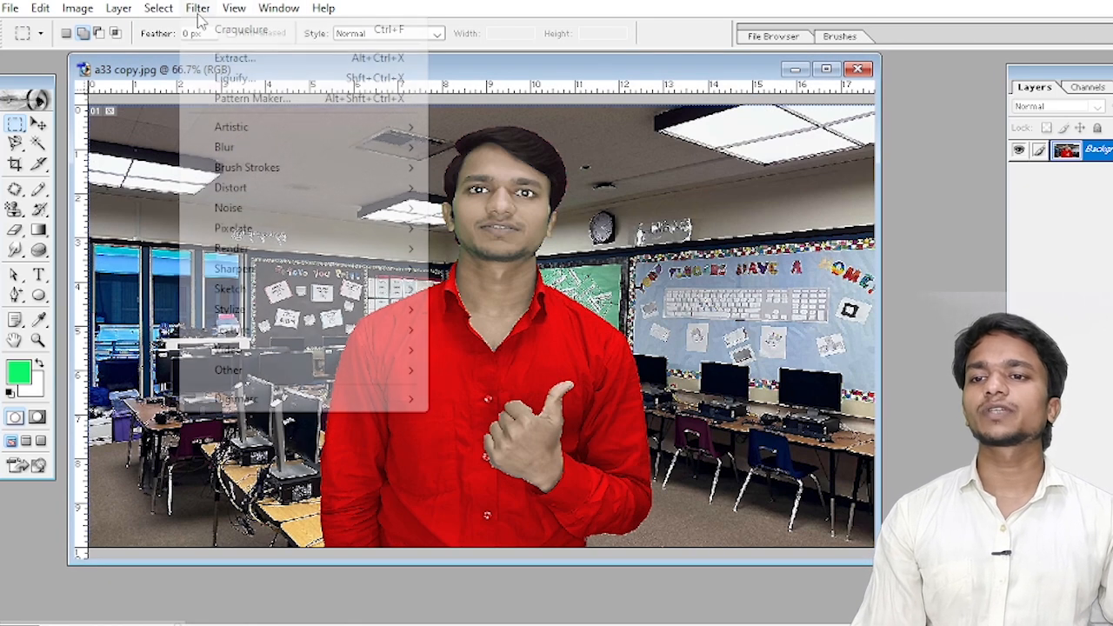
{"action": "mouse_move", "coordinate": [280, 333]}
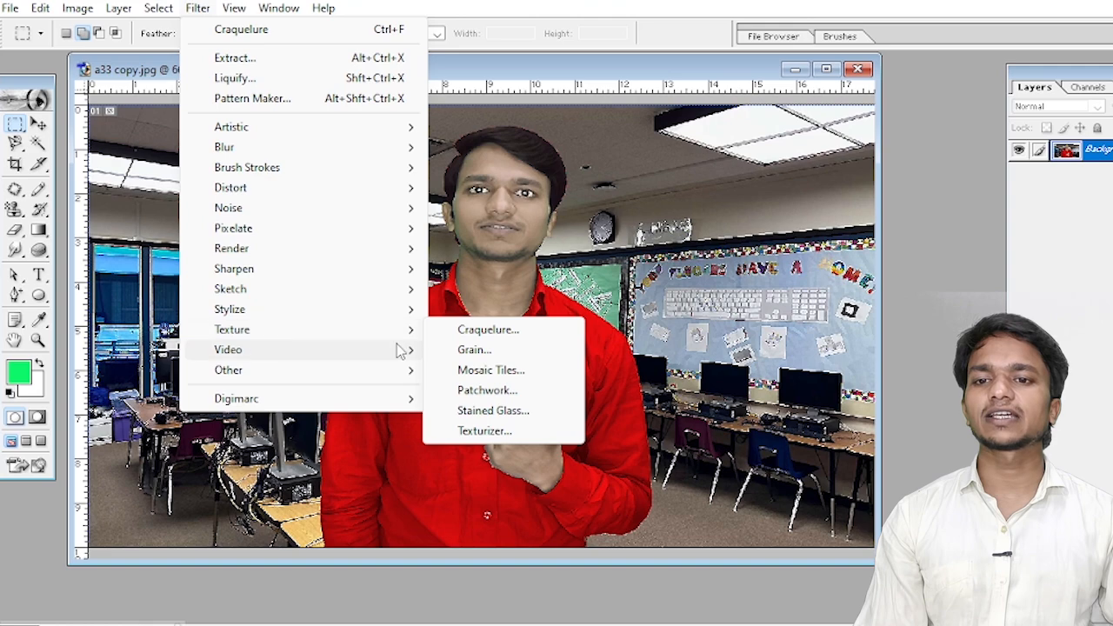
{"action": "left_click", "coordinate": [517, 374]}
{"action": "mouse_move", "coordinate": [527, 373]}
{"action": "left_mouse_down"}
{"action": "mouse_move", "coordinate": [554, 367]}
{"action": "mouse_move", "coordinate": [539, 367]}
{"action": "left_mouse_up"}
{"action": "mouse_move", "coordinate": [556, 407]}
{"action": "left_mouse_down"}
{"action": "mouse_move", "coordinate": [566, 406]}
{"action": "mouse_move", "coordinate": [548, 409]}
{"action": "left_mouse_up"}
{"action": "left_click", "coordinate": [707, 139]}
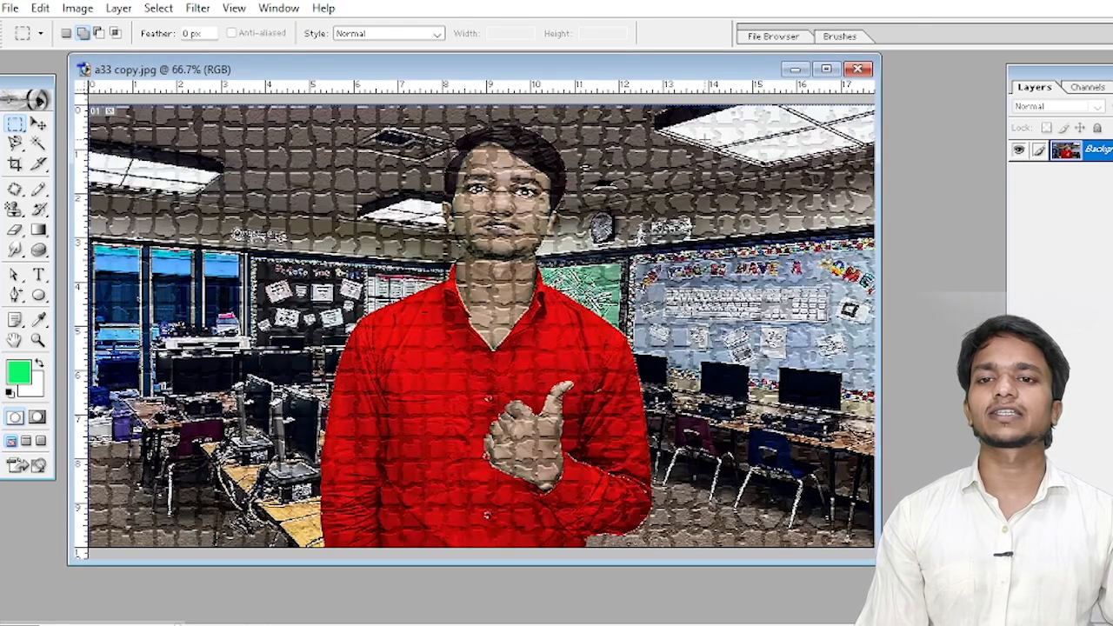
{"action": "key", "text": "ctrl+z"}
Apply the Patchwork texture filter with square size 7 and relief 11, and undo it.
{"action": "left_click", "coordinate": [198, 8]}
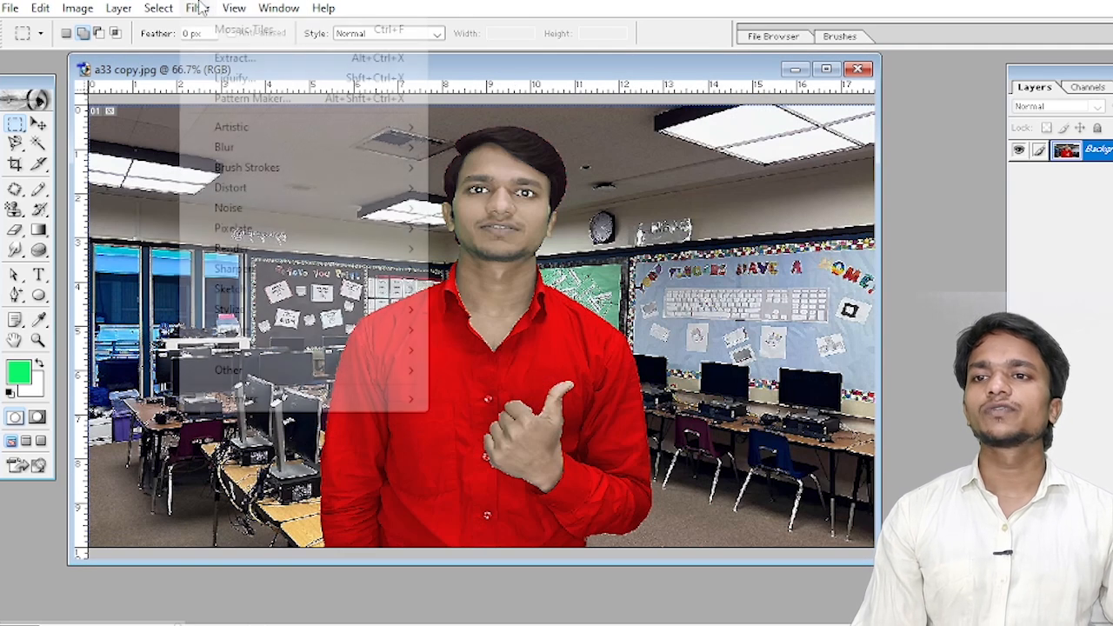
{"action": "mouse_move", "coordinate": [280, 320]}
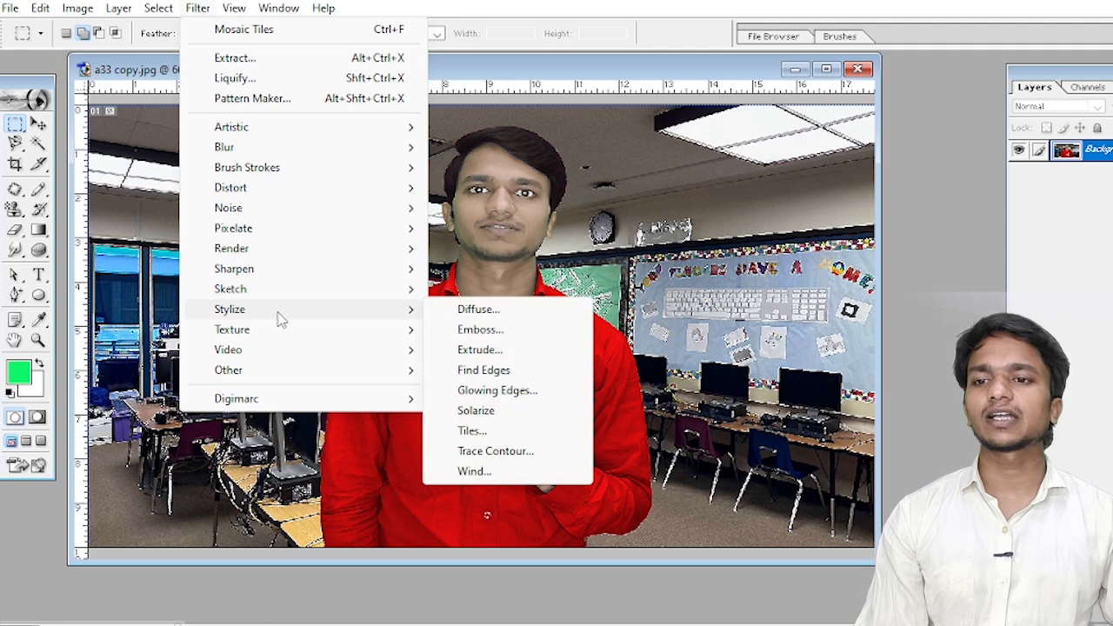
{"action": "mouse_move", "coordinate": [315, 331]}
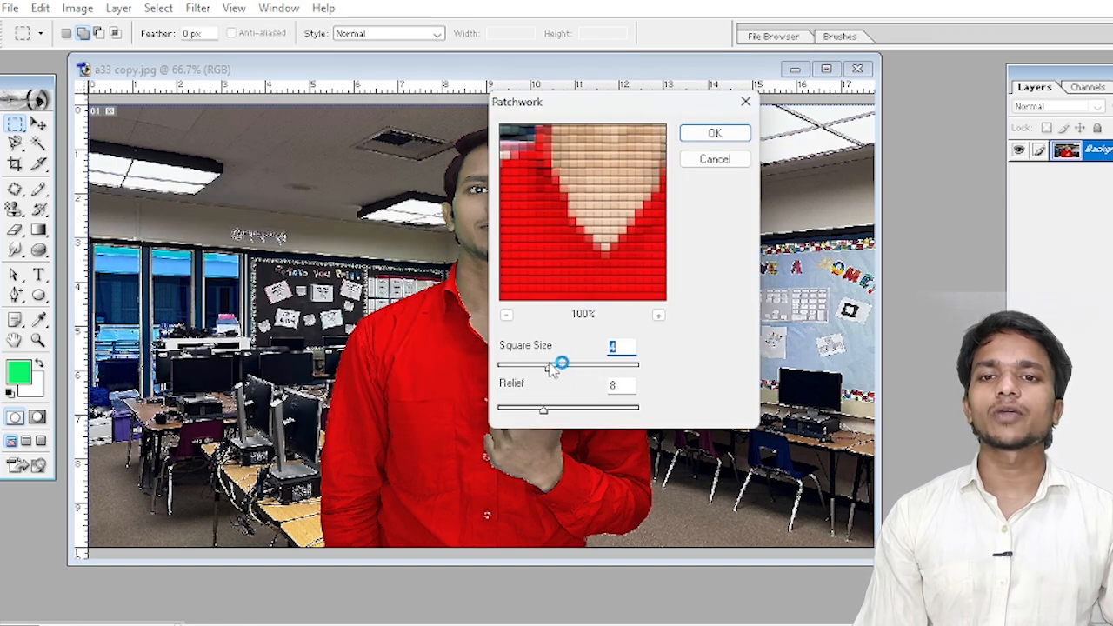
{"action": "left_click_drag", "start_coordinate": [540, 369], "coordinate": [619, 370]}
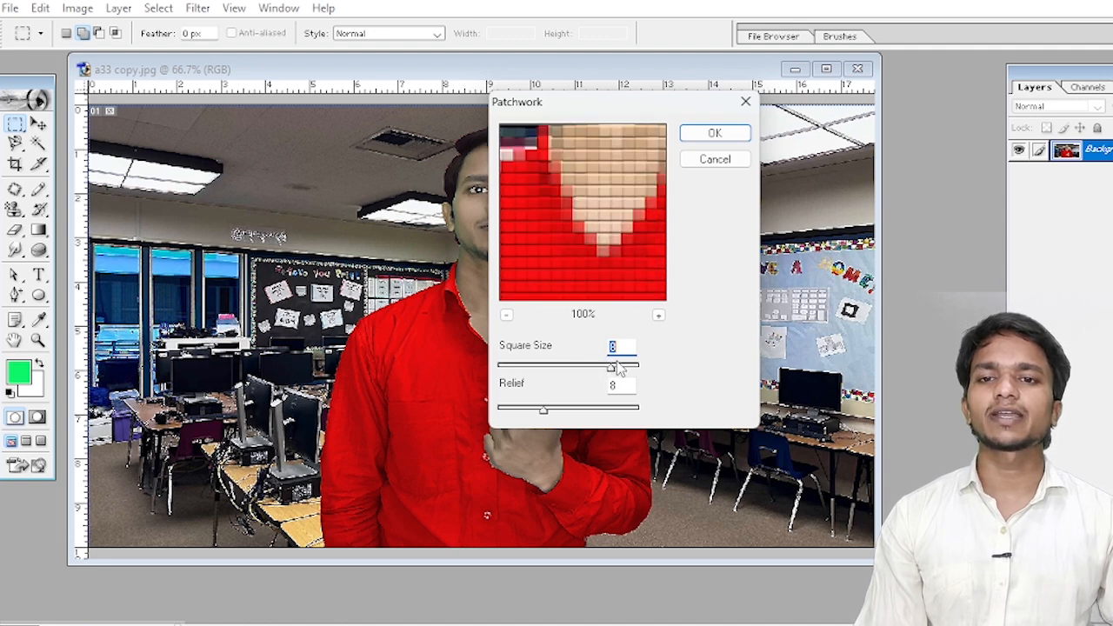
{"action": "left_click", "coordinate": [507, 315]}
{"action": "left_click", "coordinate": [507, 315]}
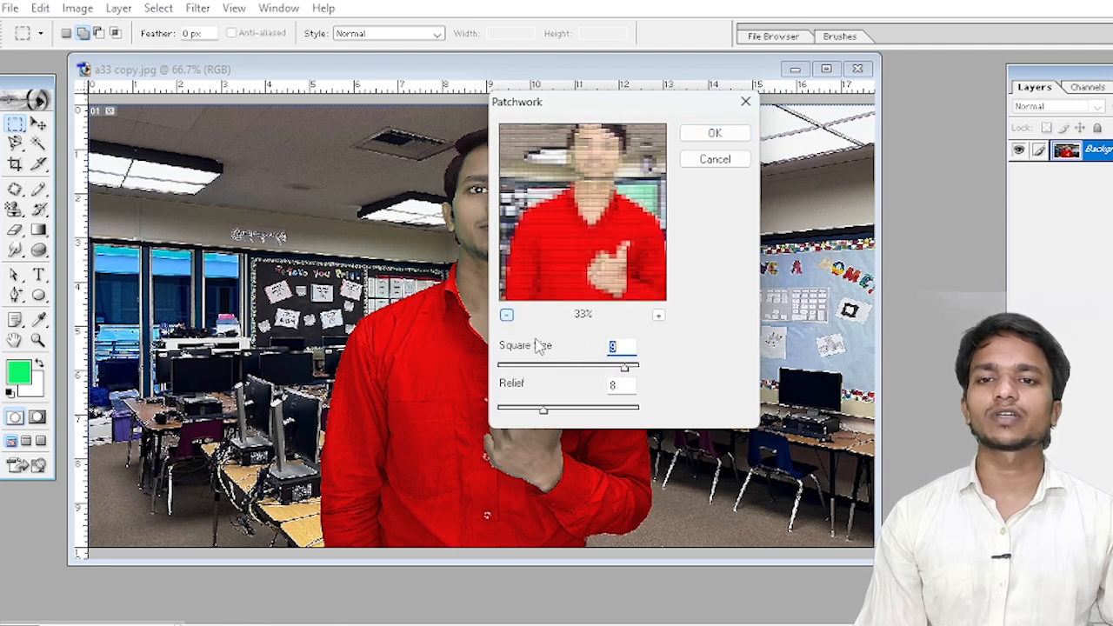
{"action": "left_click_drag", "start_coordinate": [623, 370], "coordinate": [597, 368]}
{"action": "left_click_drag", "start_coordinate": [542, 414], "coordinate": [563, 415]}
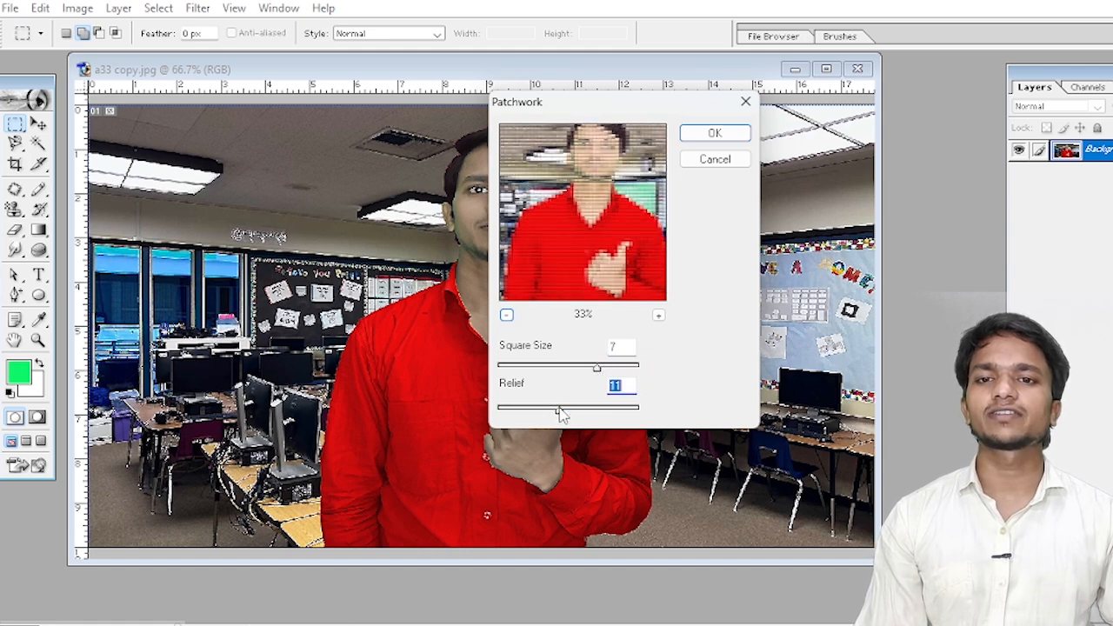
{"action": "left_click", "coordinate": [726, 135]}
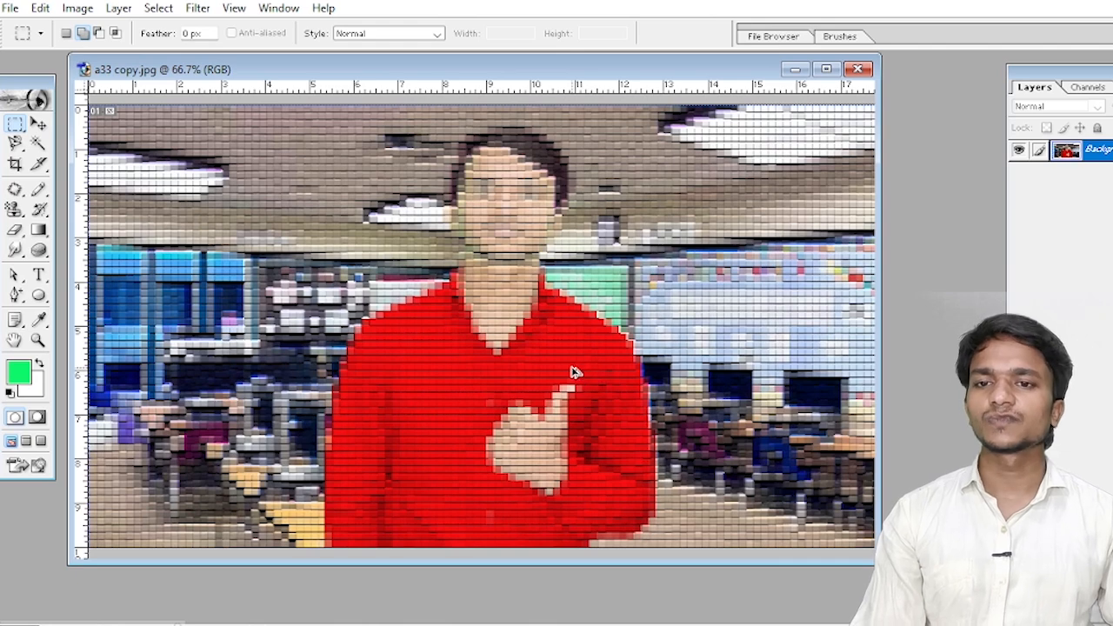
{"action": "key", "text": "ctrl+z"}
Apply the De-Interlace video filter, eliminating even fields and creating new fields by interpolation, and undo it.
{"action": "left_click", "coordinate": [198, 8]}
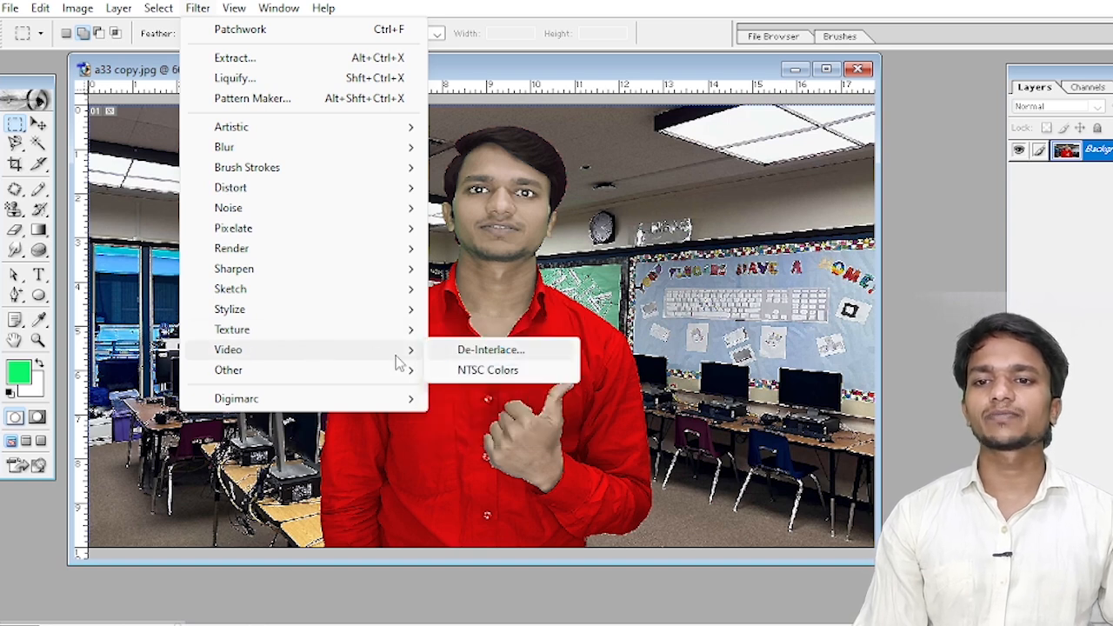
{"action": "left_click", "coordinate": [467, 352]}
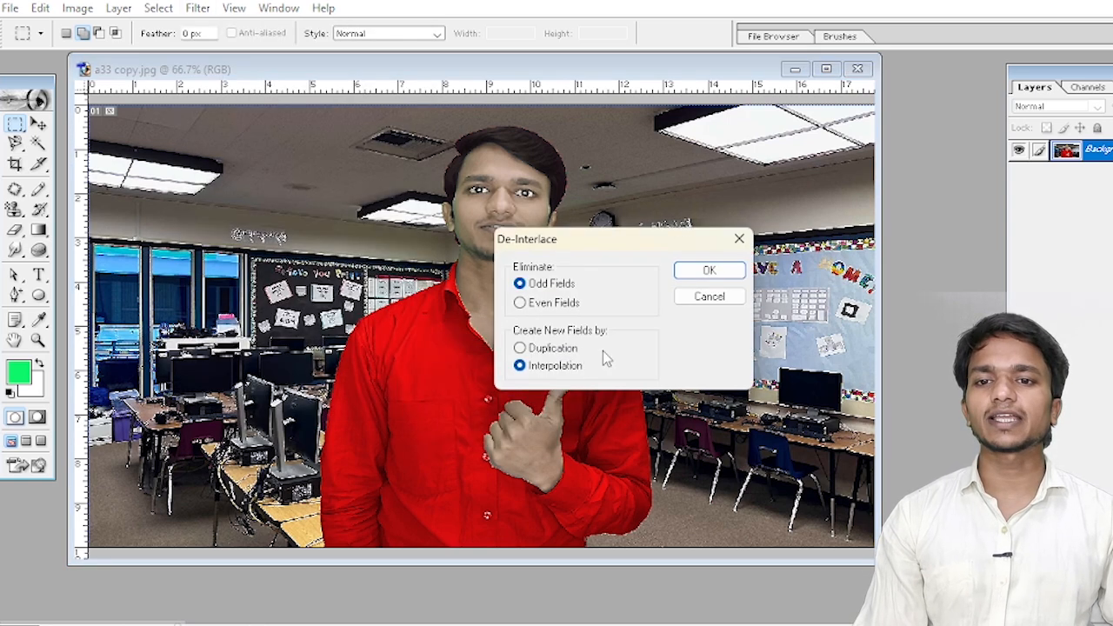
{"action": "left_click", "coordinate": [522, 303]}
{"action": "left_click", "coordinate": [730, 270]}
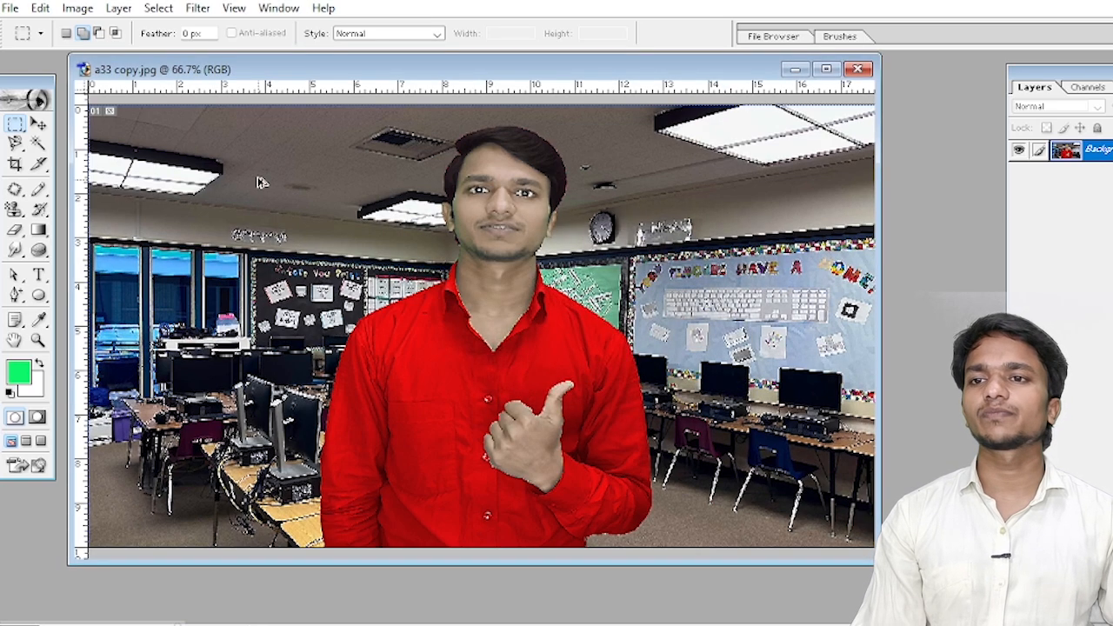
Try the Custom filter with 1 and 5 in the second and third cells of the kernel's first row, and cancel it.
{"action": "left_click", "coordinate": [197, 8]}
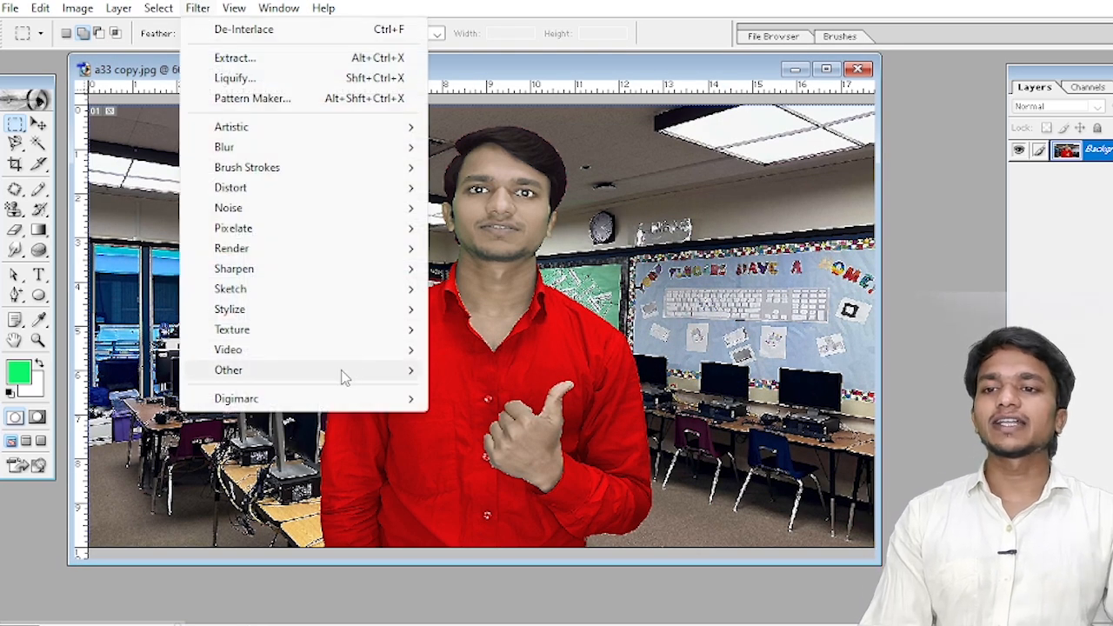
{"action": "mouse_move", "coordinate": [340, 377]}
{"action": "left_click", "coordinate": [480, 370]}
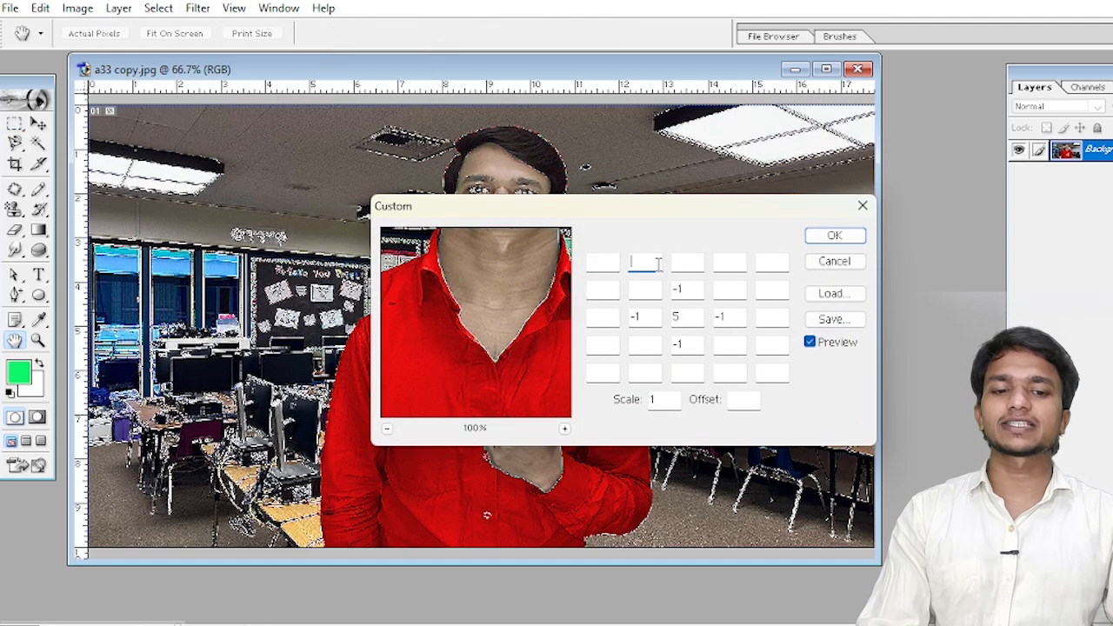
{"action": "left_click", "coordinate": [657, 265]}
{"action": "type", "text": "1"}
{"action": "left_click_drag", "start_coordinate": [700, 213], "coordinate": [969, 209]}
{"action": "left_click", "coordinate": [957, 258]}
{"action": "type", "text": "5"}
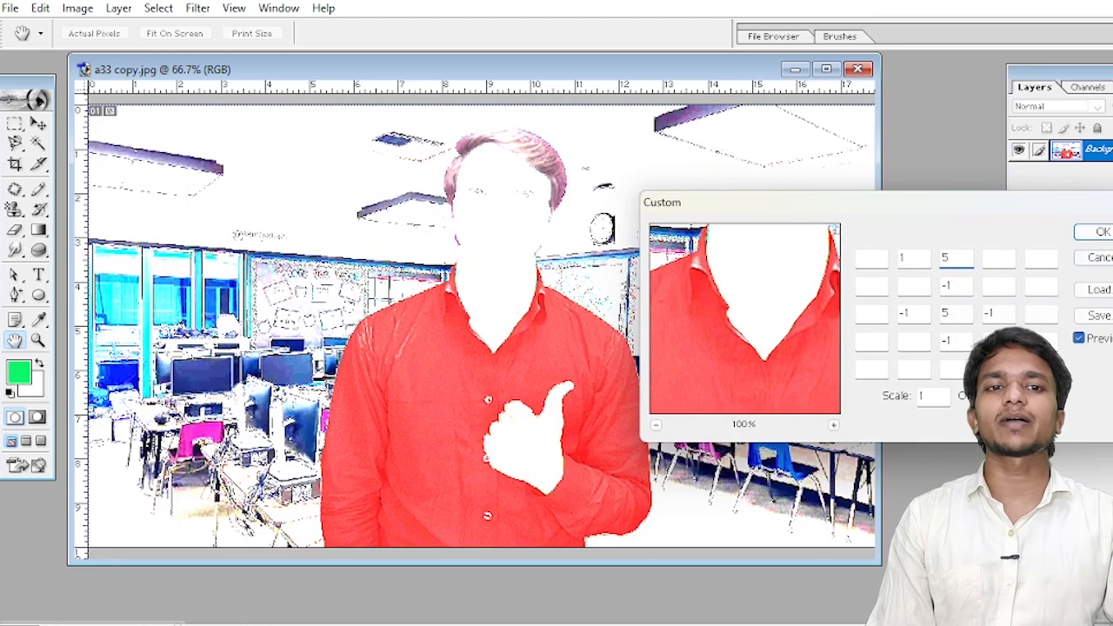
{"action": "left_click", "coordinate": [1098, 258]}
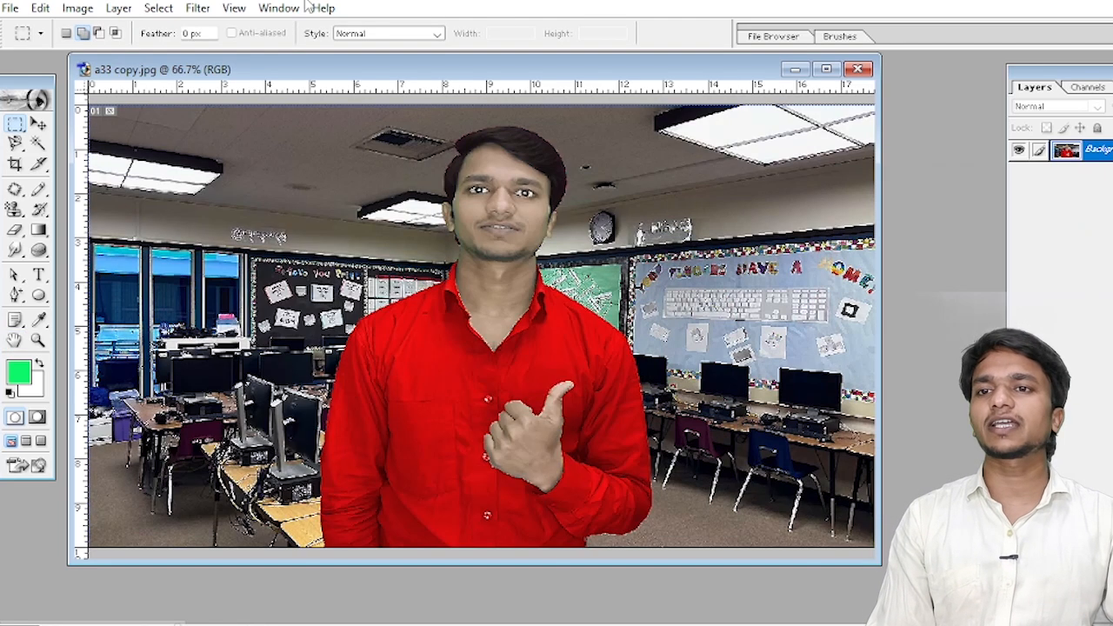
Try the High Pass filter with a larger radius, and cancel it.
{"action": "left_click", "coordinate": [198, 8]}
{"action": "mouse_move", "coordinate": [249, 372]}
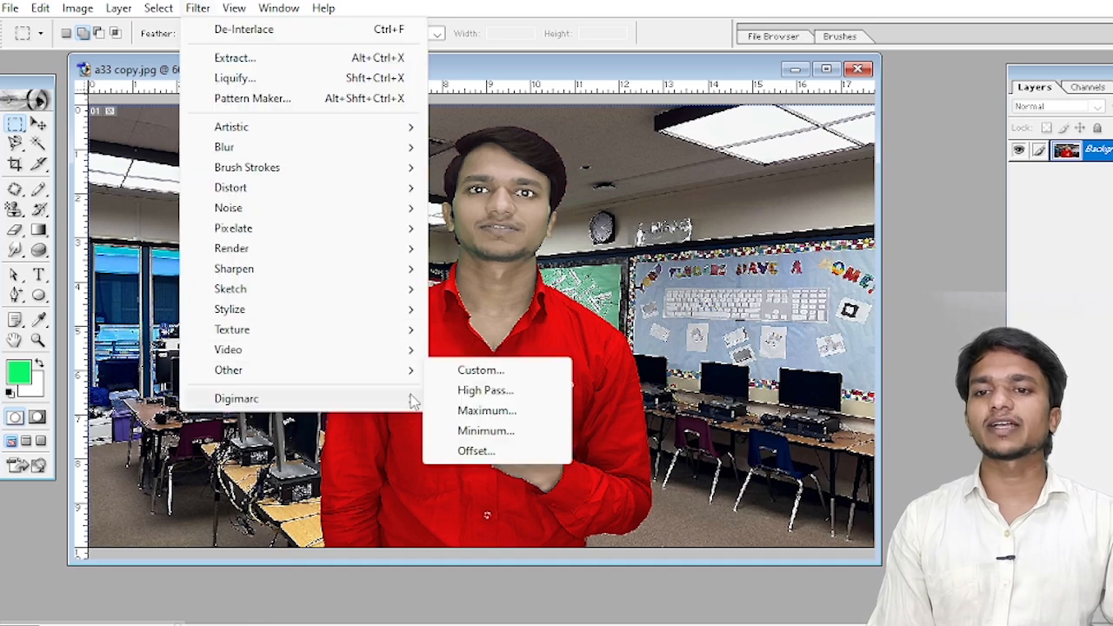
{"action": "left_click", "coordinate": [461, 387]}
{"action": "left_click_drag", "start_coordinate": [559, 455], "coordinate": [595, 455]}
{"action": "left_click", "coordinate": [725, 236]}
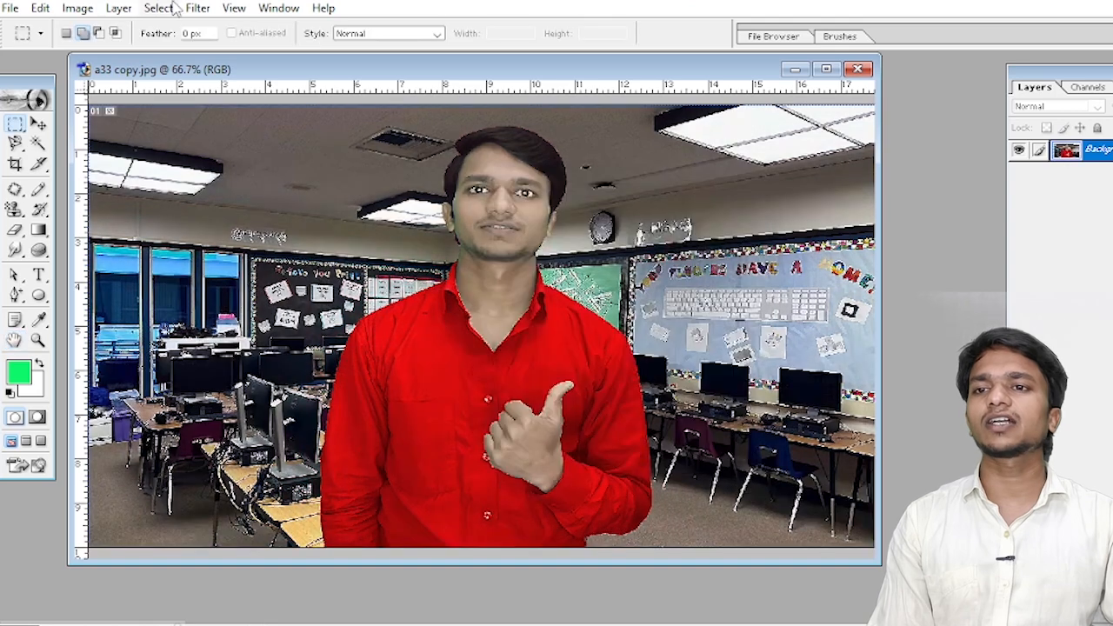
Try the Minimum filter with a radius of 44 pixels, and cancel it.
{"action": "left_click", "coordinate": [198, 8]}
{"action": "mouse_move", "coordinate": [274, 368]}
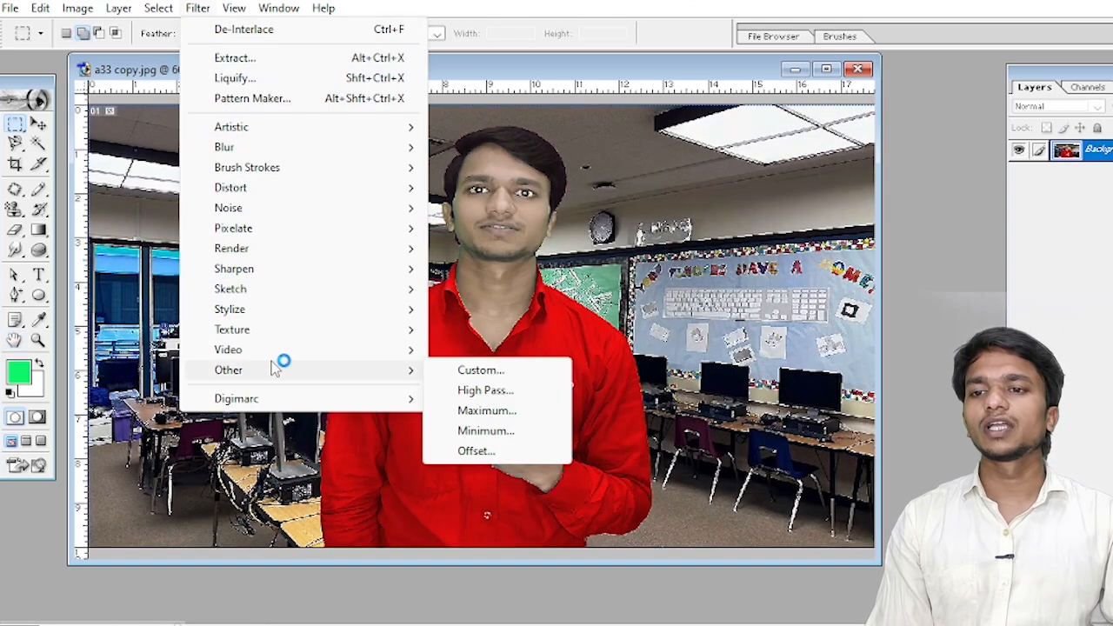
{"action": "left_click", "coordinate": [499, 432]}
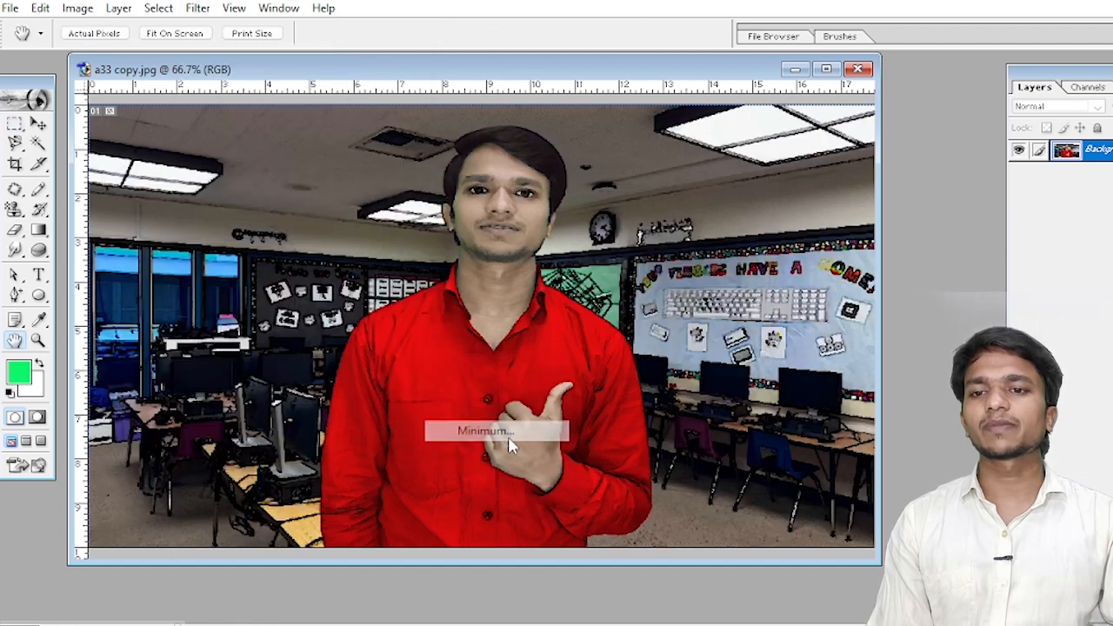
{"action": "left_click_drag", "start_coordinate": [551, 455], "coordinate": [562, 458]}
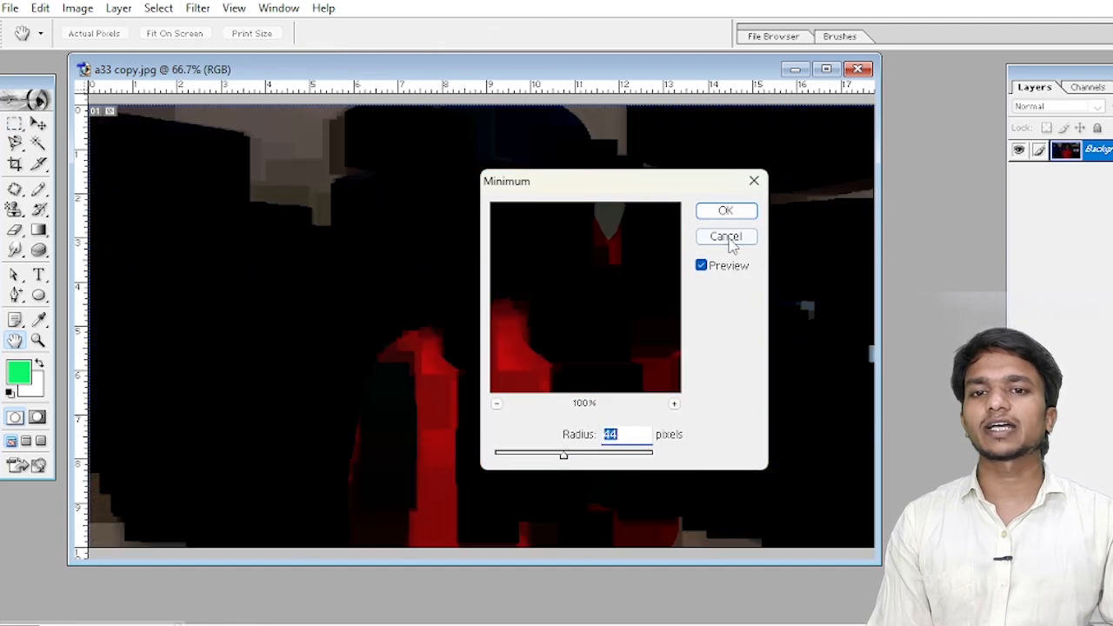
{"action": "left_click", "coordinate": [729, 239]}
{"action": "left_click", "coordinate": [206, 9]}
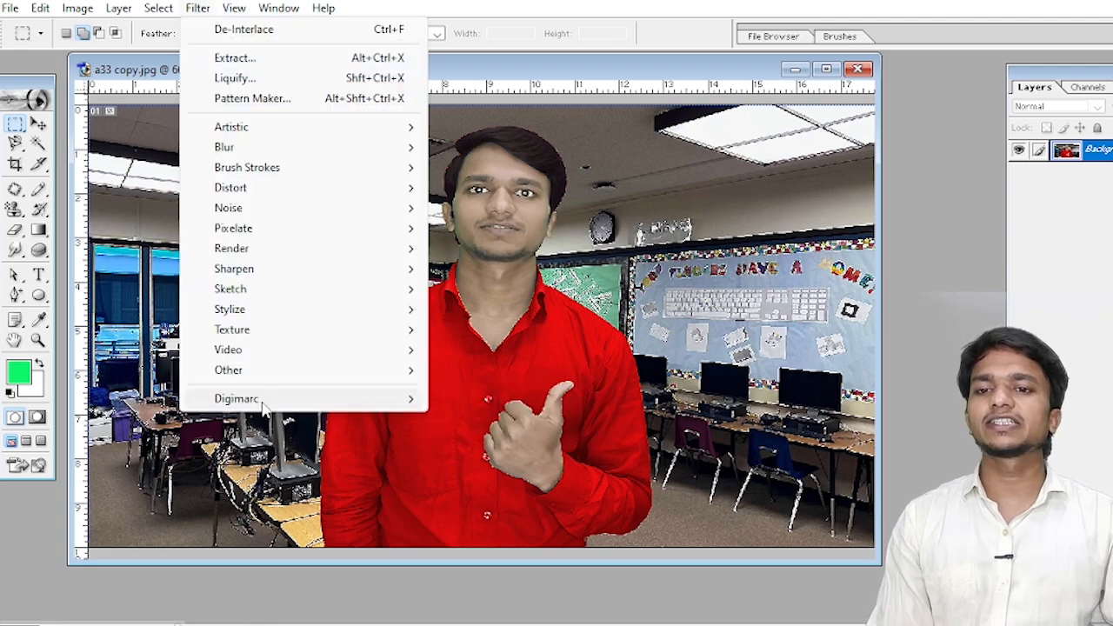
{"action": "mouse_move", "coordinate": [261, 399]}
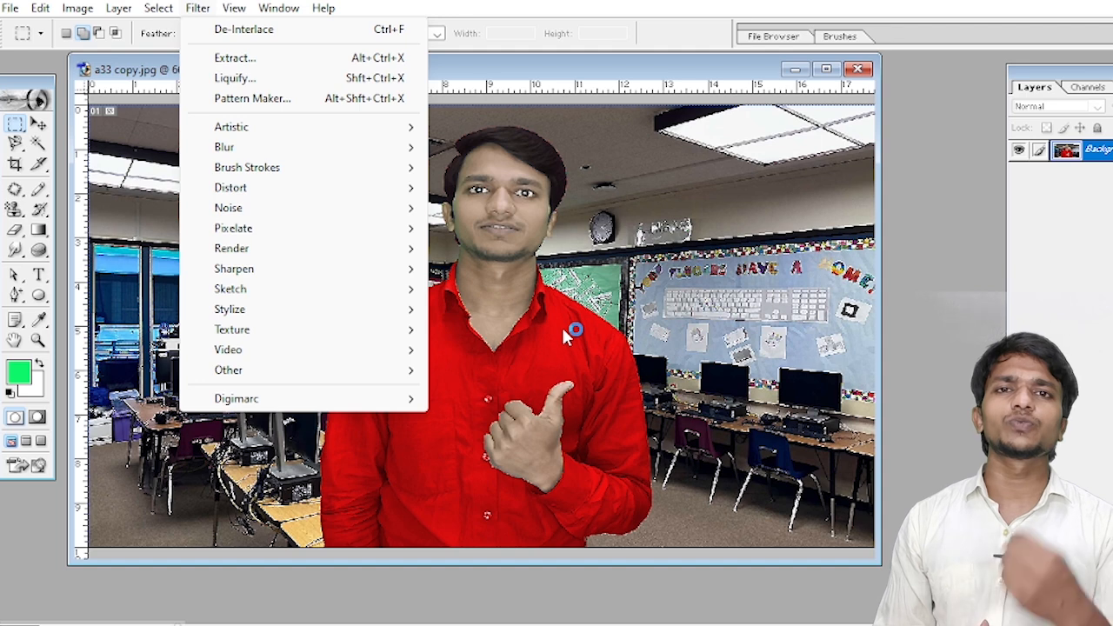
{"action": "left_click", "coordinate": [566, 334]}
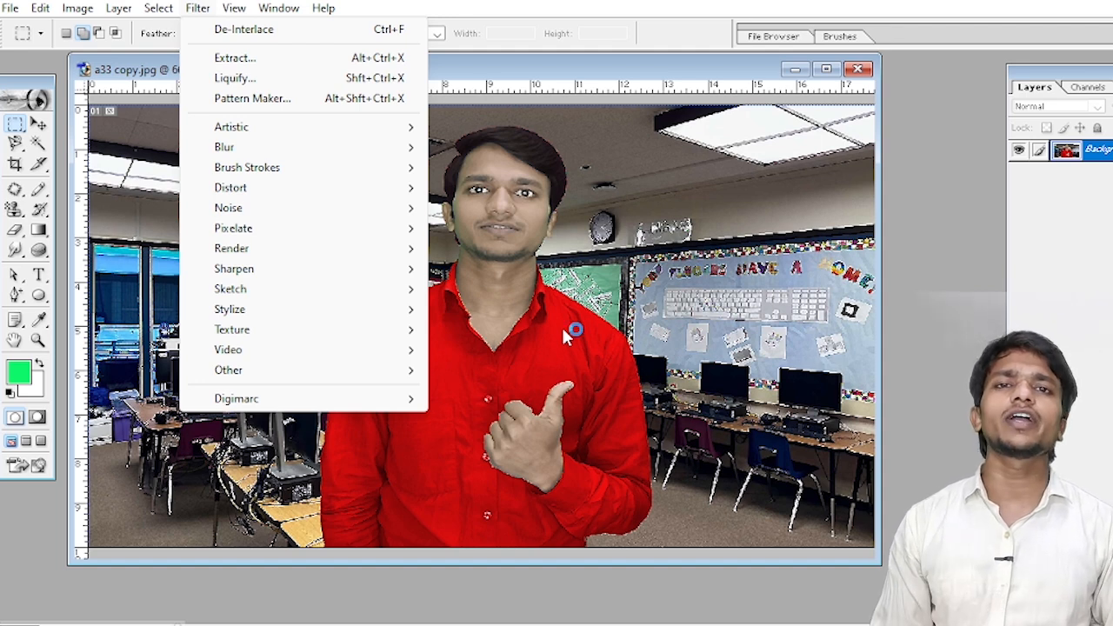
{"action": "left_click", "coordinate": [564, 336]}
{"action": "left_click", "coordinate": [565, 335]}
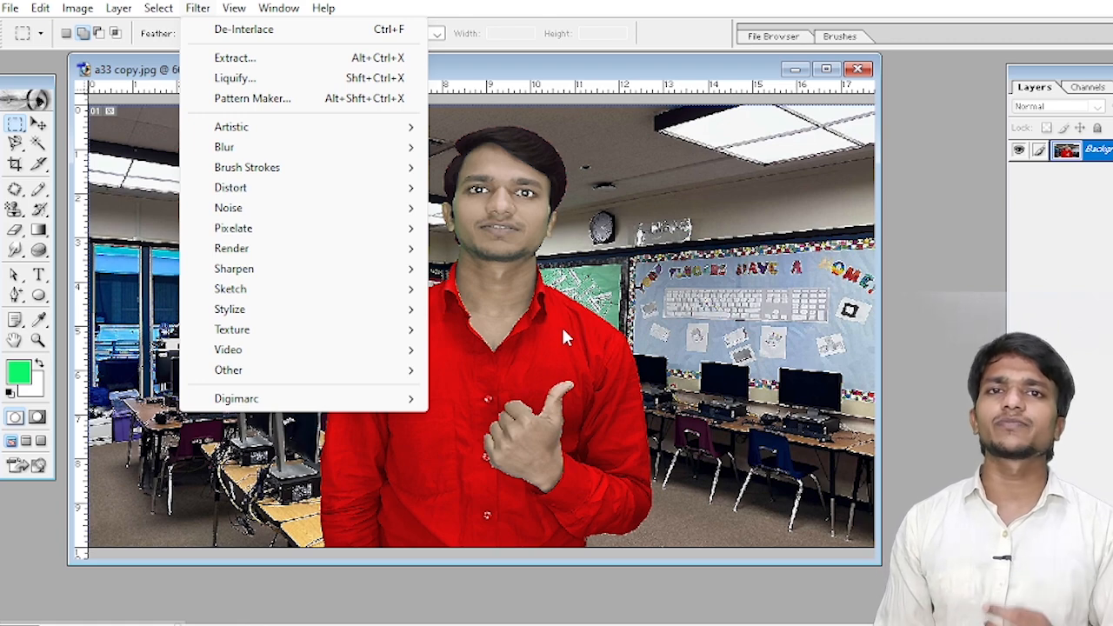